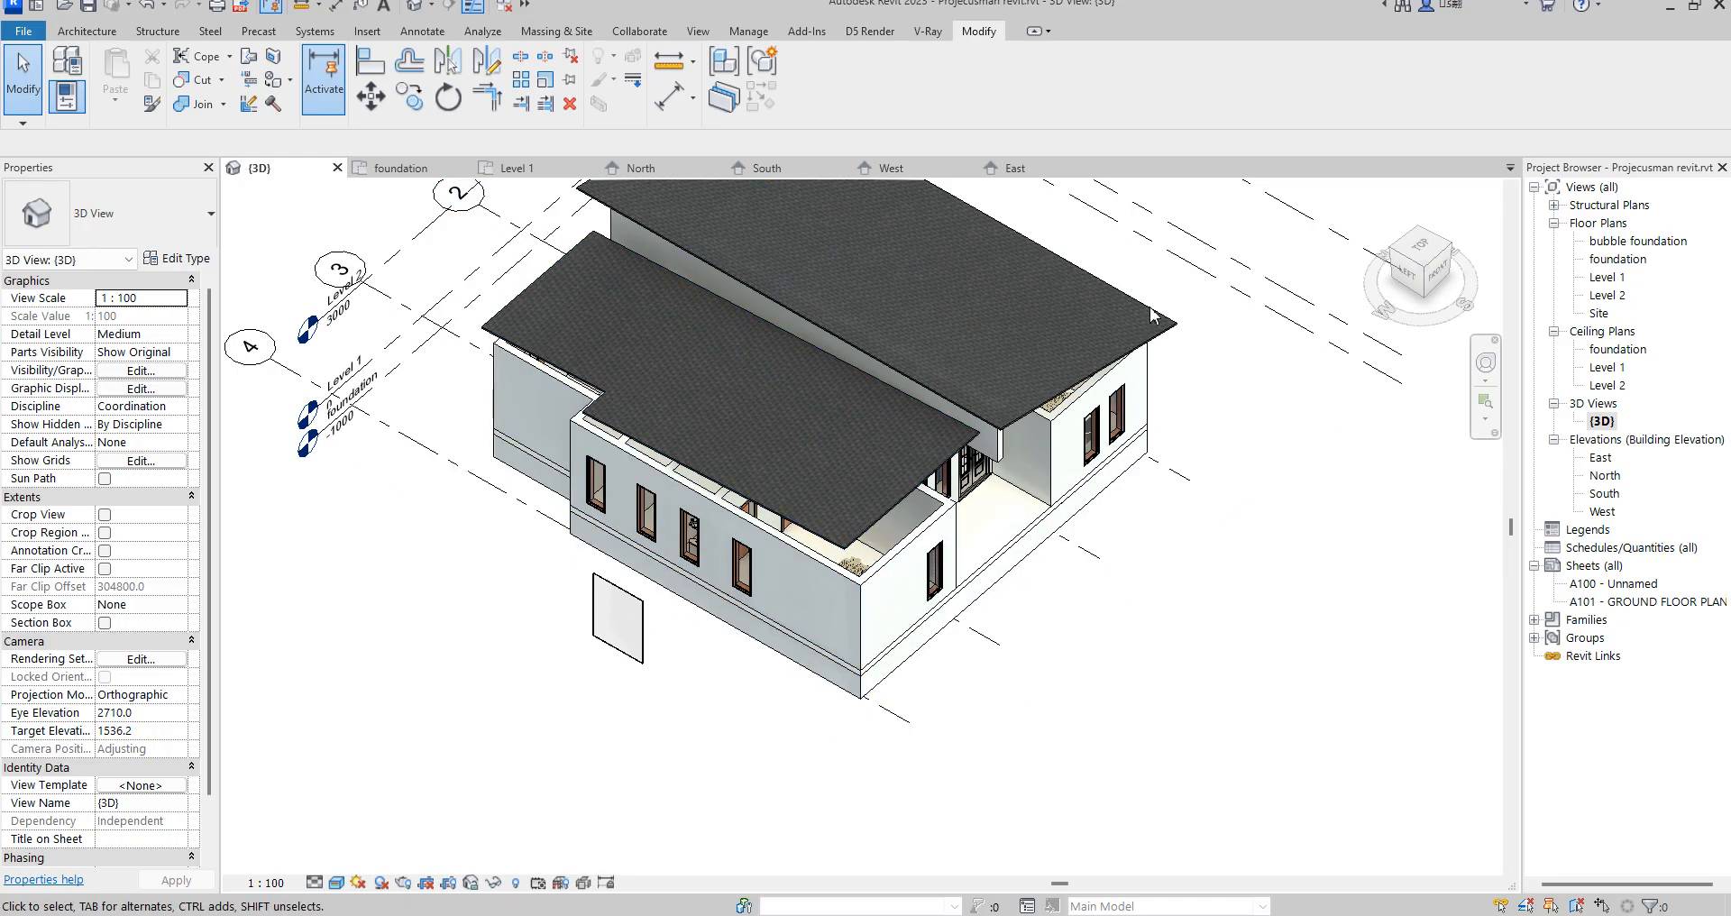
- Draw a 5600 mm Generic - 200mm wall along the building's front on Level 2, from the existing upper wall's front end to grid 1
click(1377, 286)
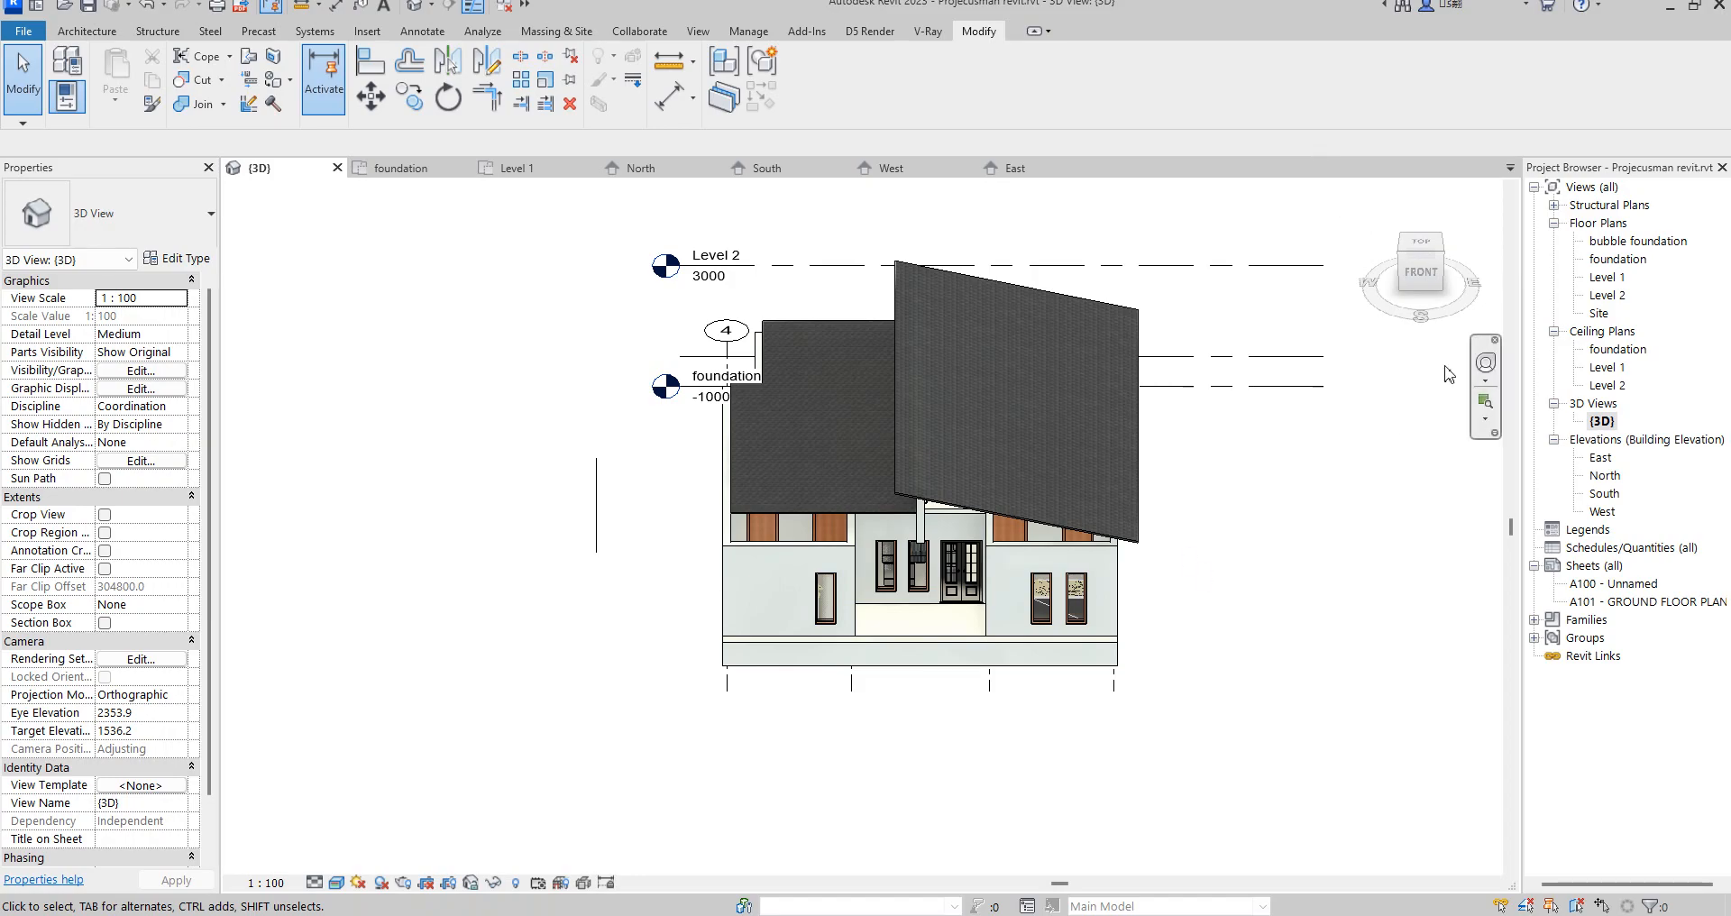
click(1402, 259)
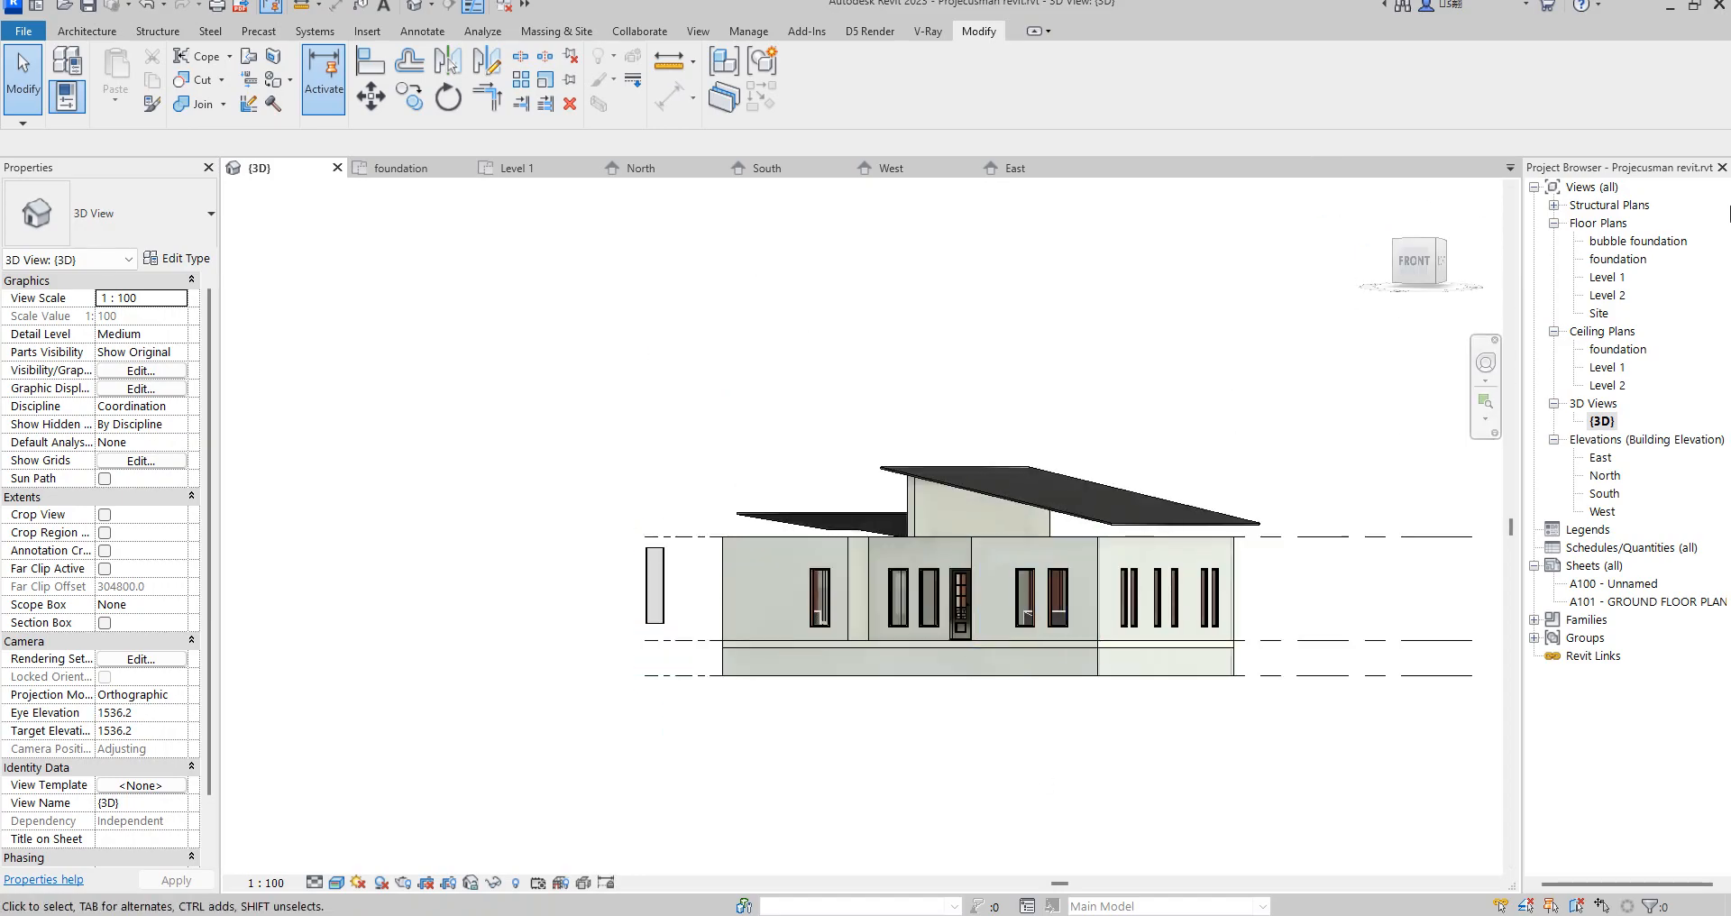
double_click(1605, 295)
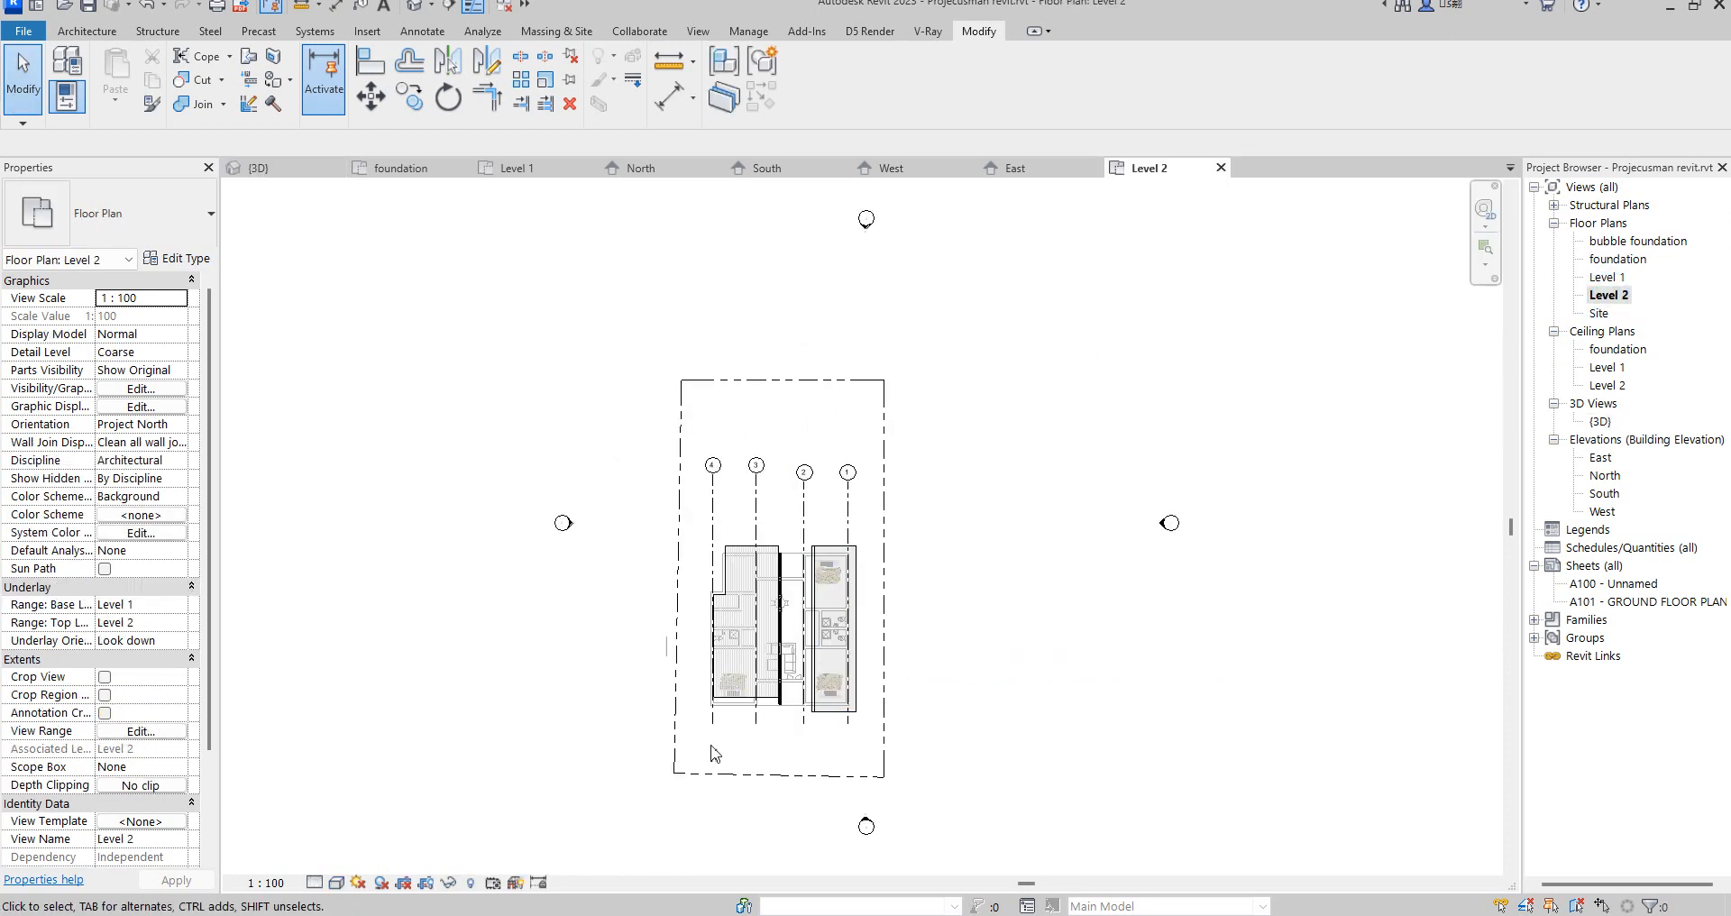
scroll(793, 688, up, 5)
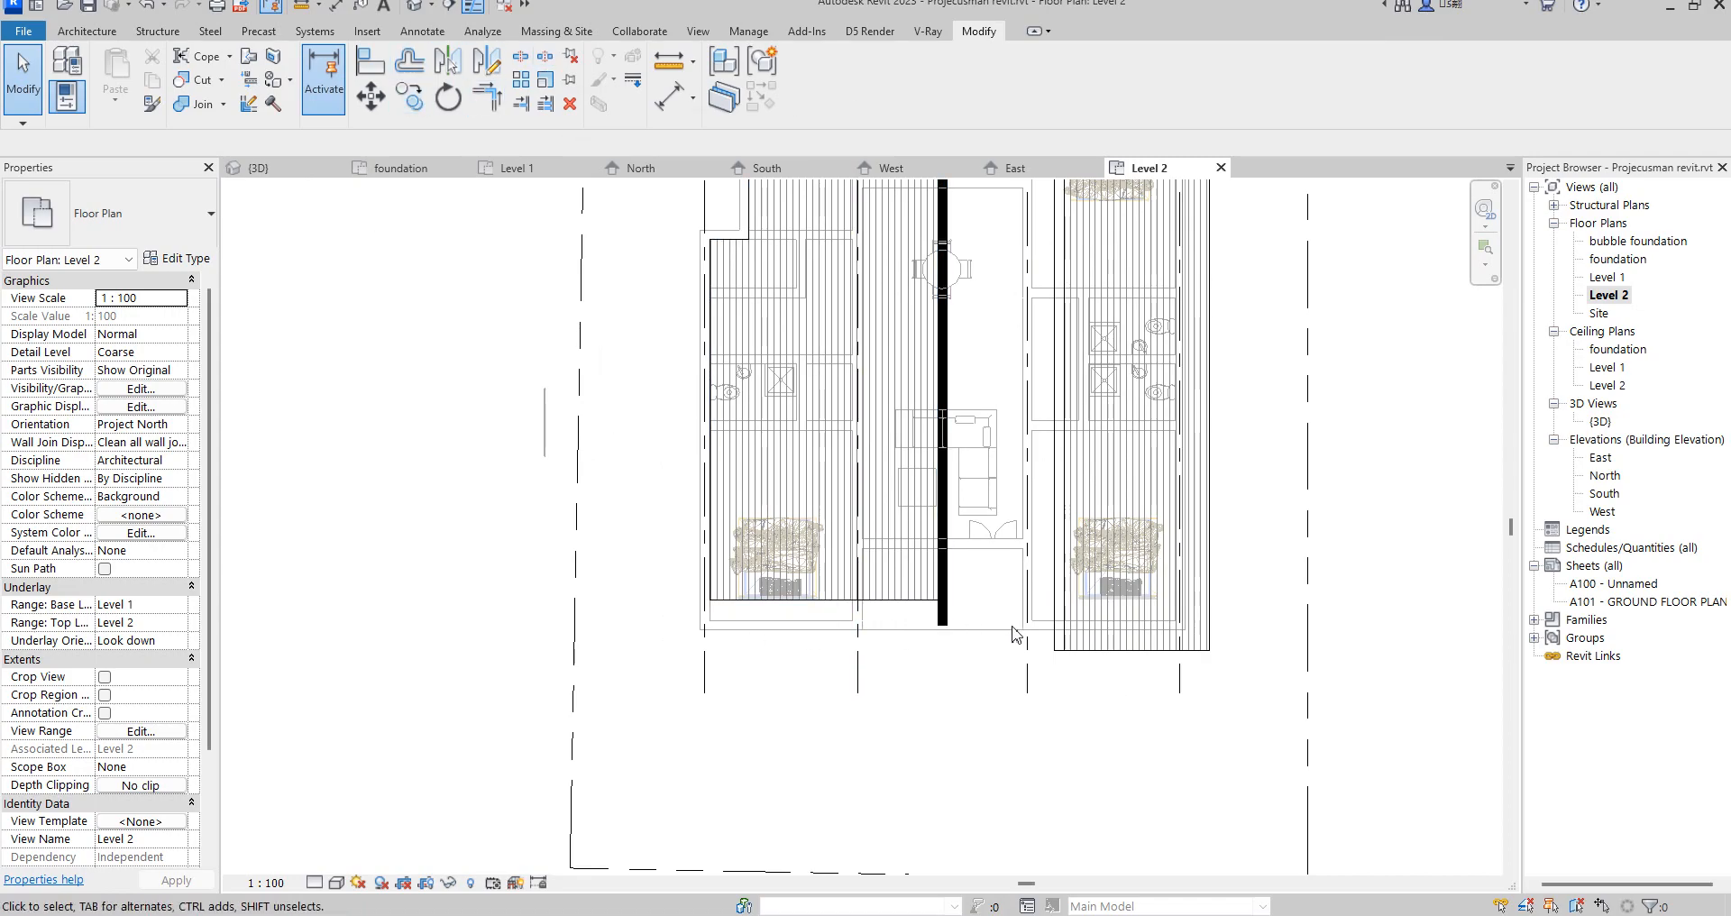
click(948, 399)
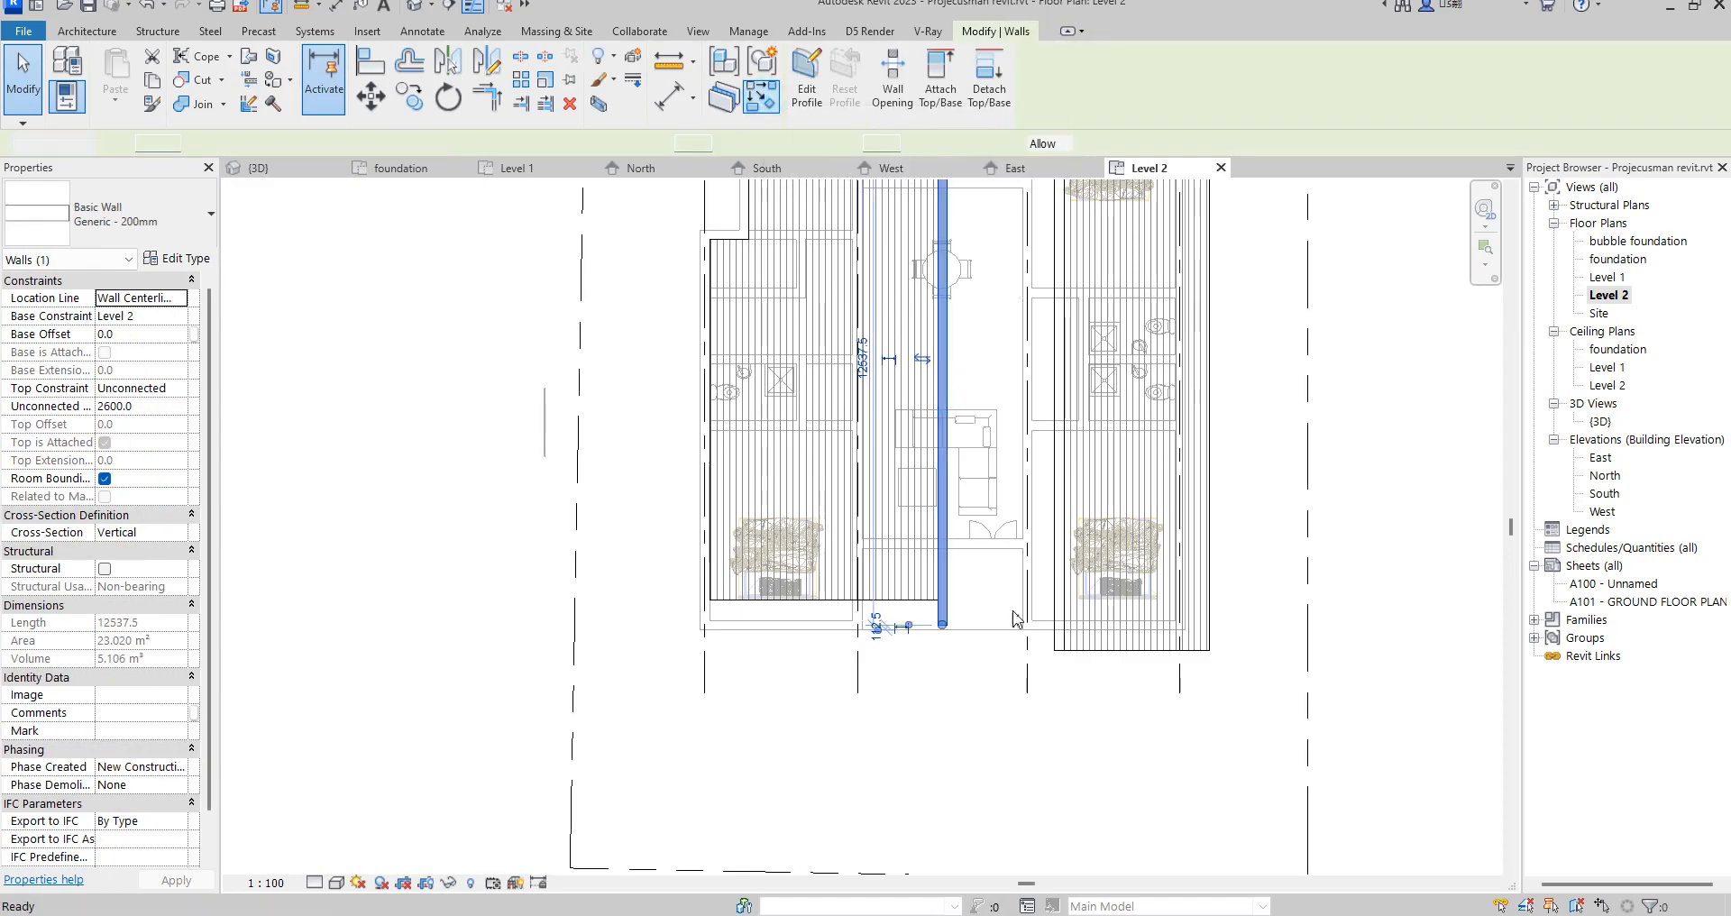
key(c)
key(s)
scroll(938, 625, up, 2)
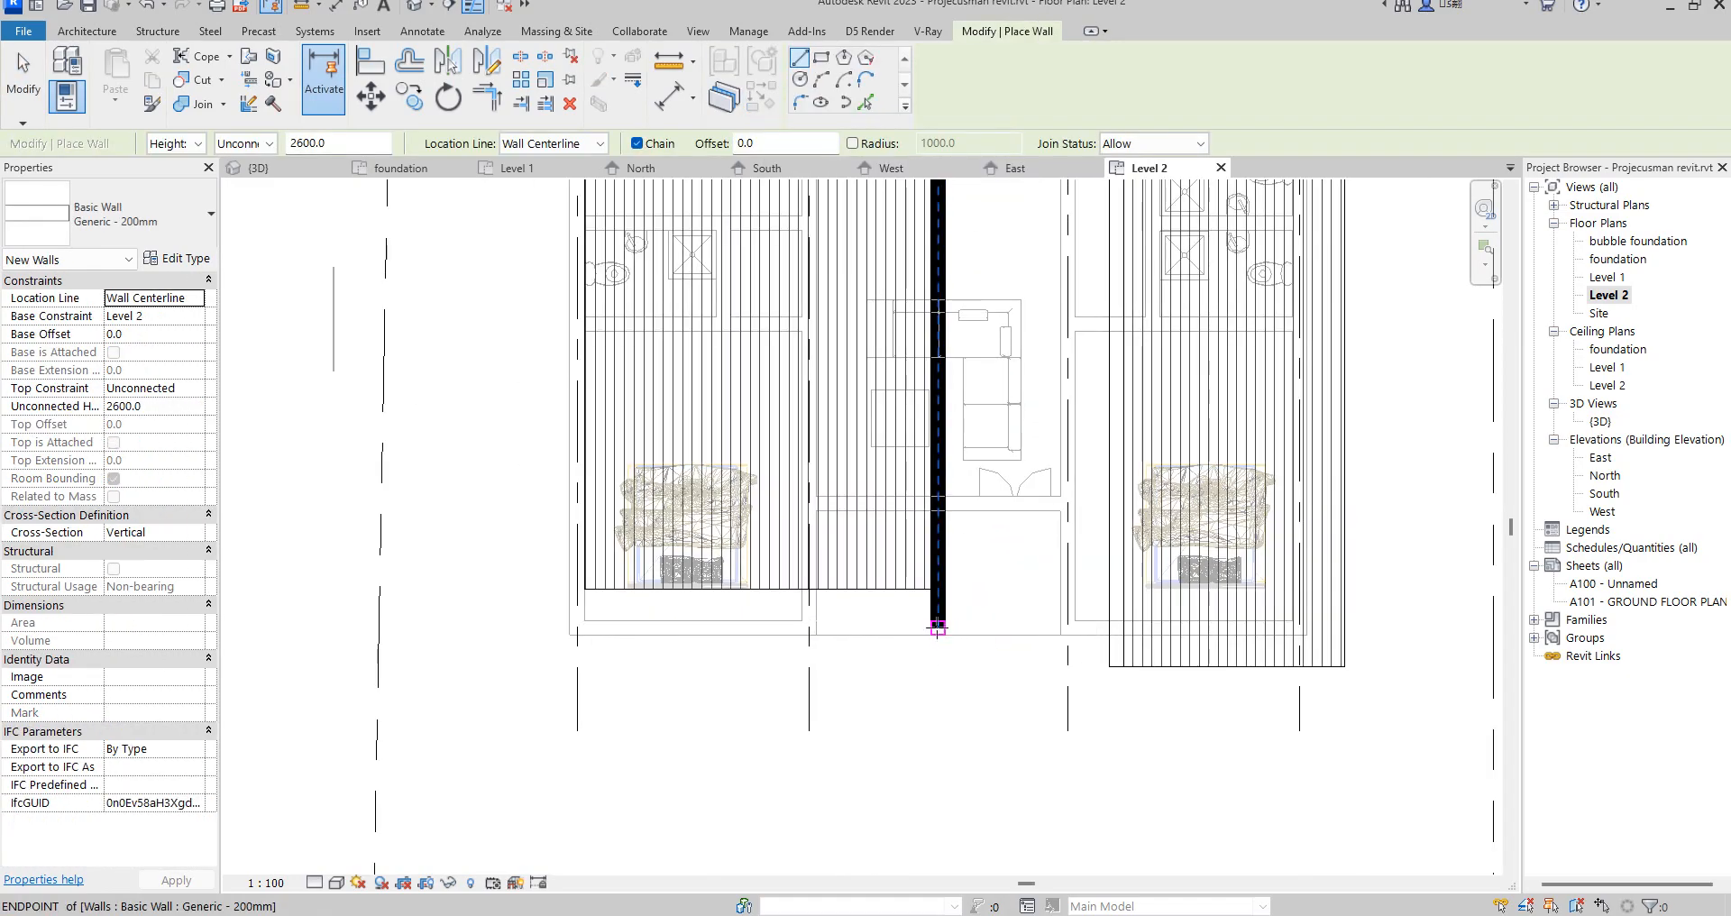
click(938, 627)
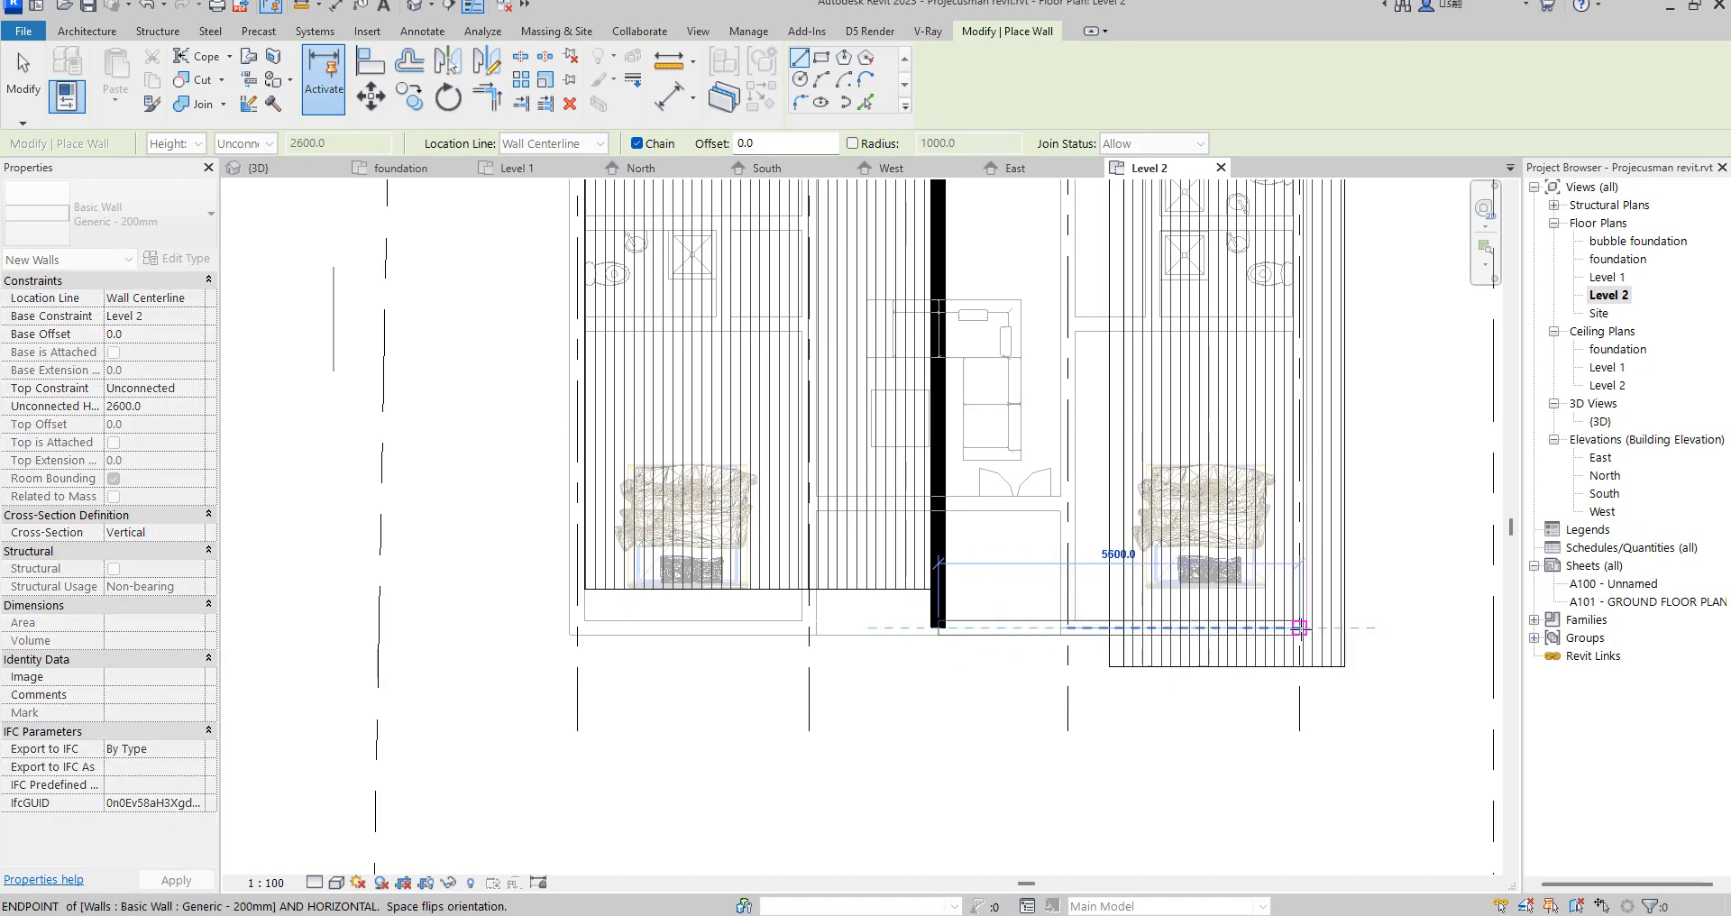
click(1299, 628)
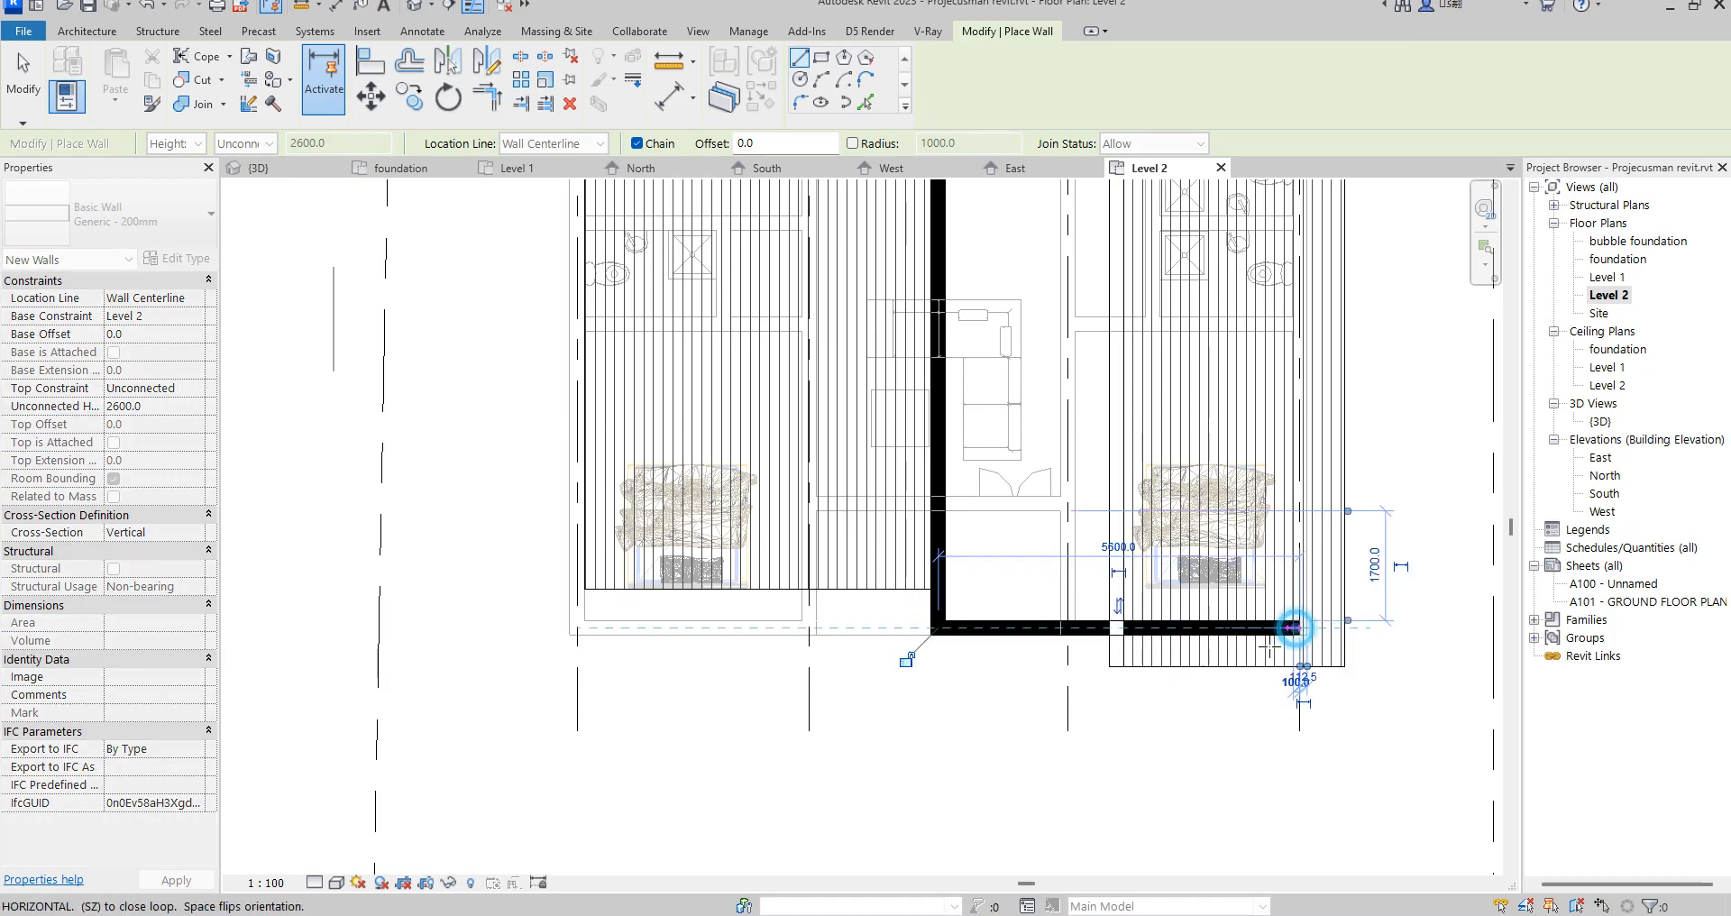
scroll(956, 686, down, 4)
right_click(1065, 523)
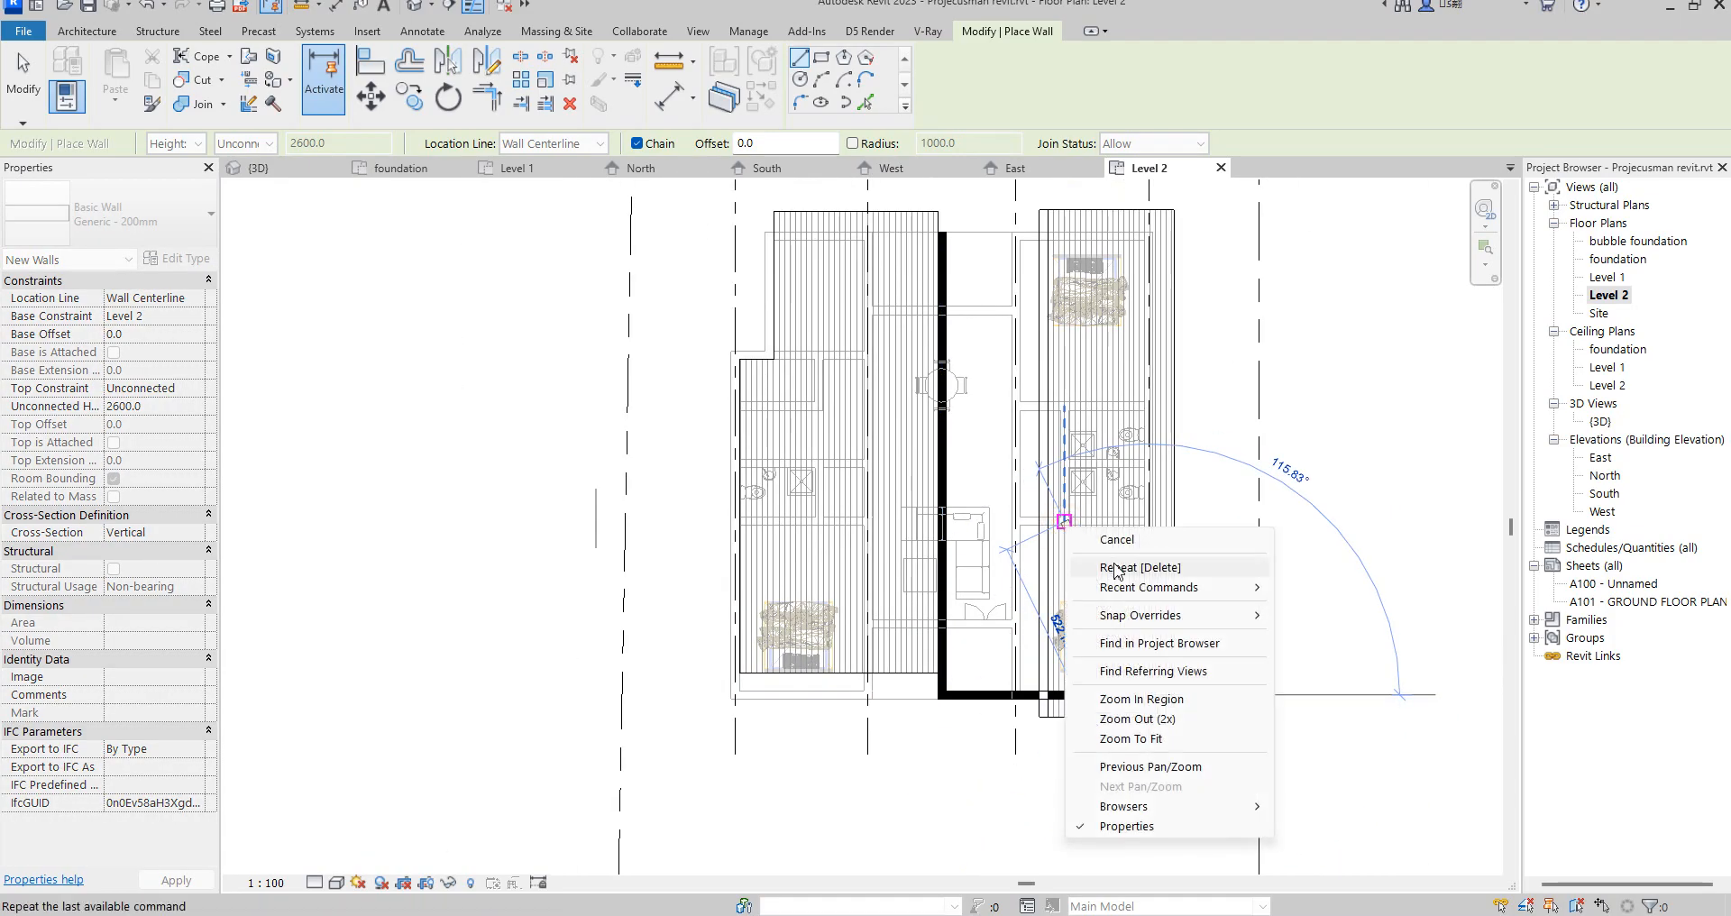
click(1113, 539)
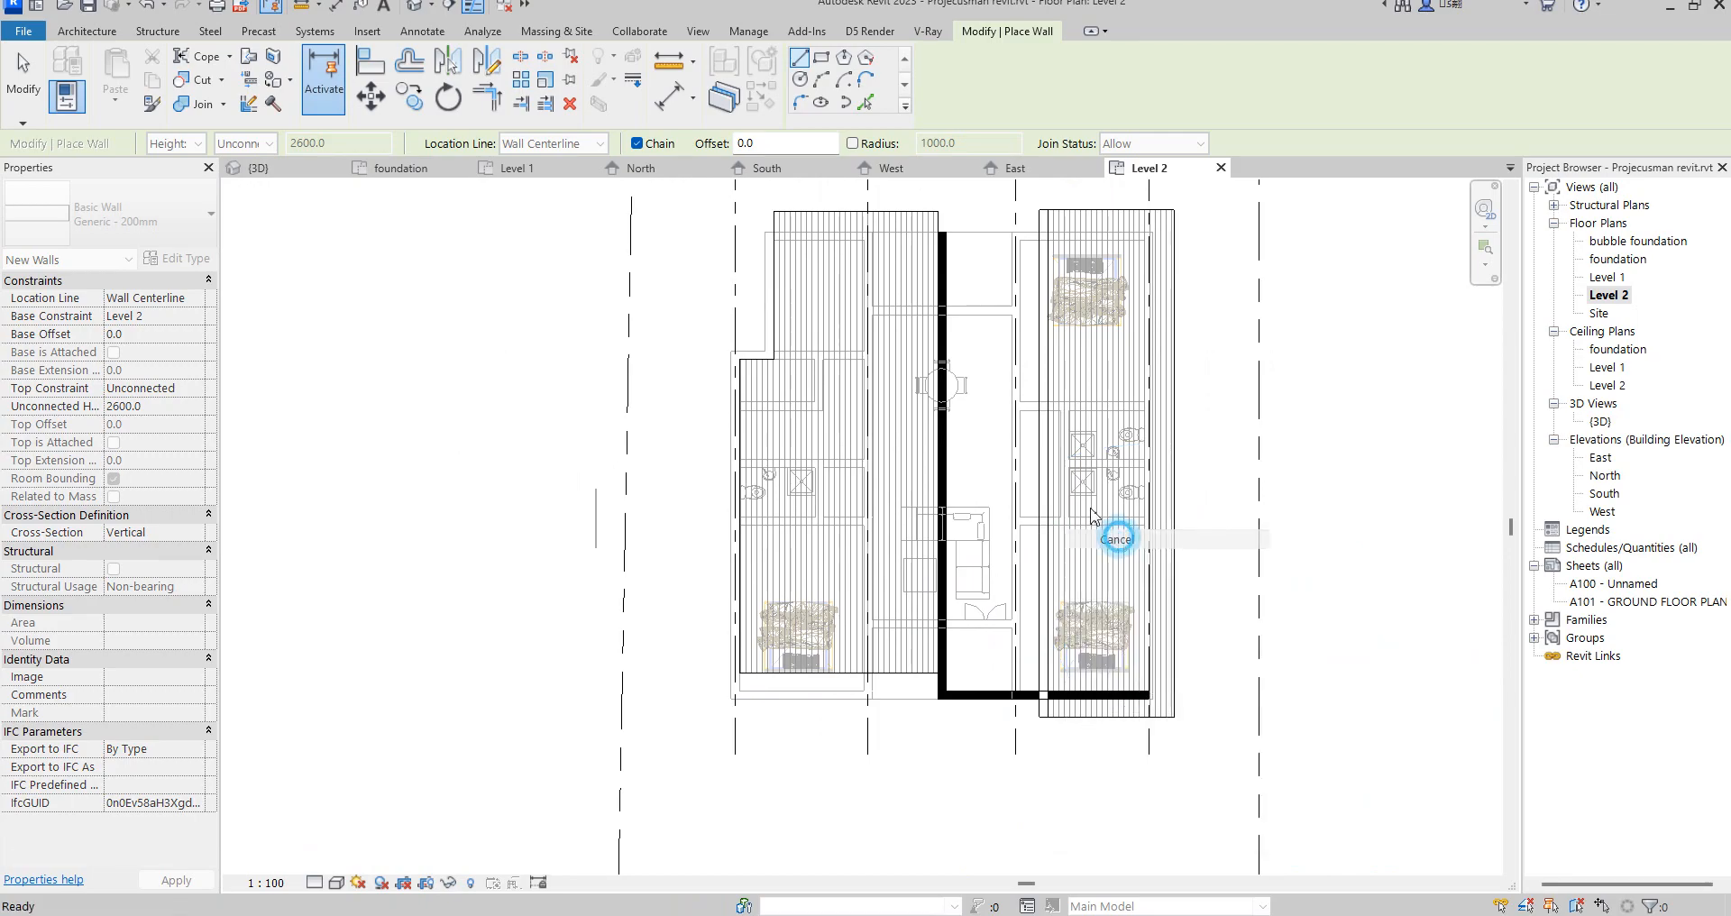
- Draw a matching 5600 mm wall along the building's rear on Level 2, from grid 1 to the existing upper wall's rear end
scroll(1143, 242, up, 2)
click(1146, 234)
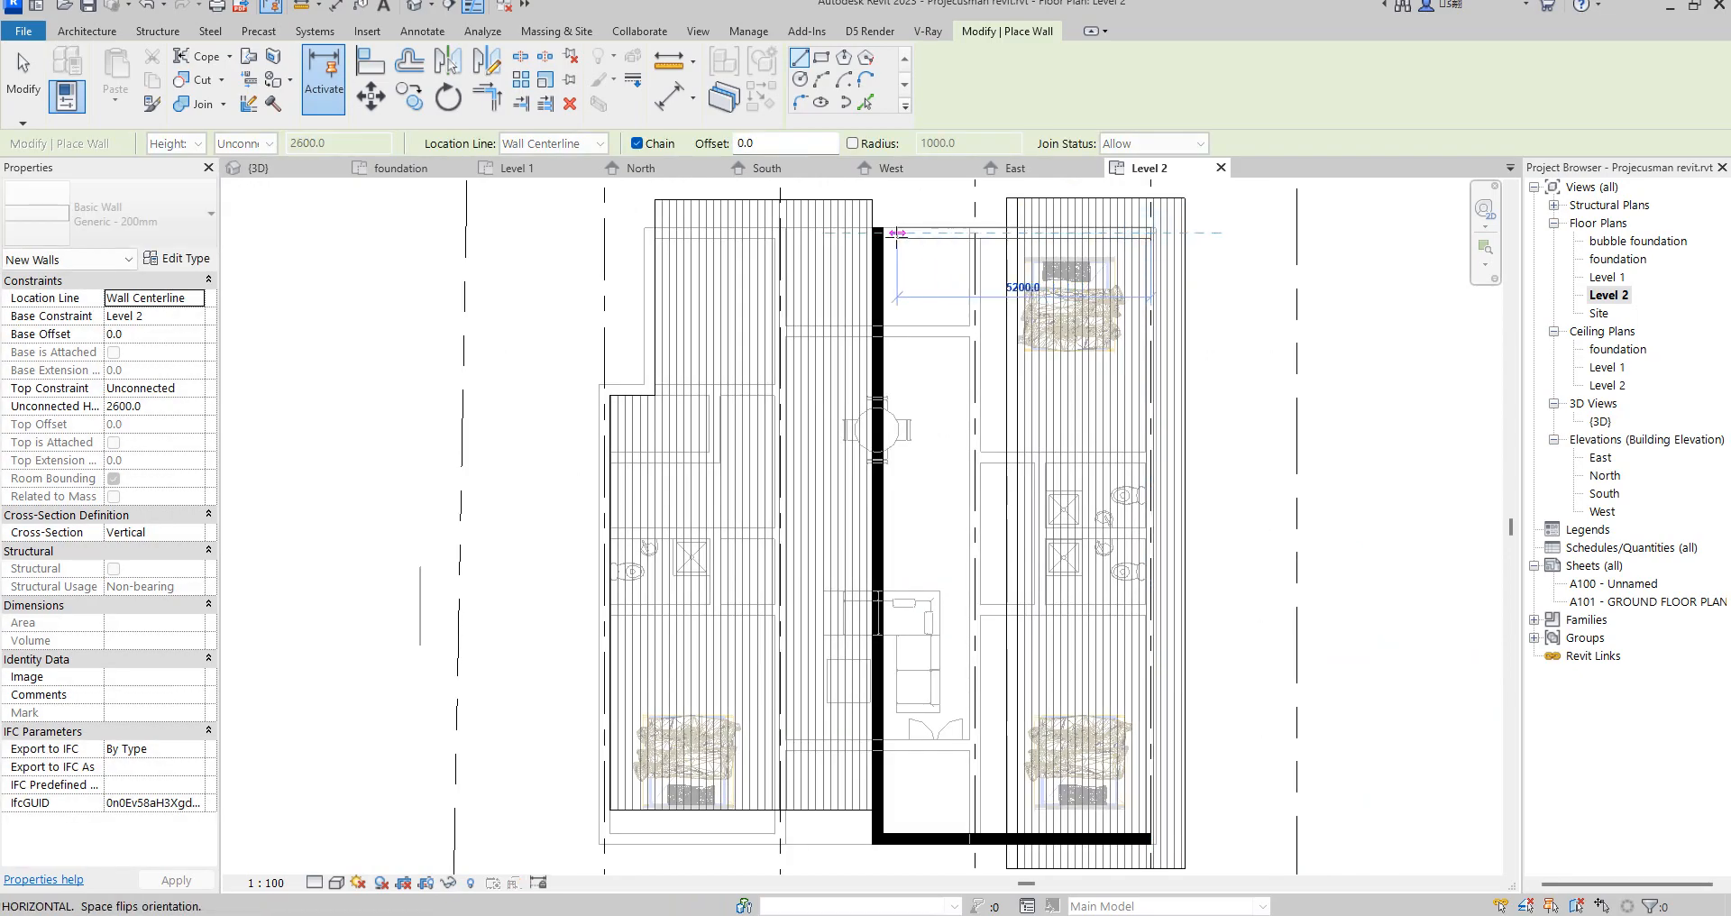
click(878, 233)
right_click(1306, 391)
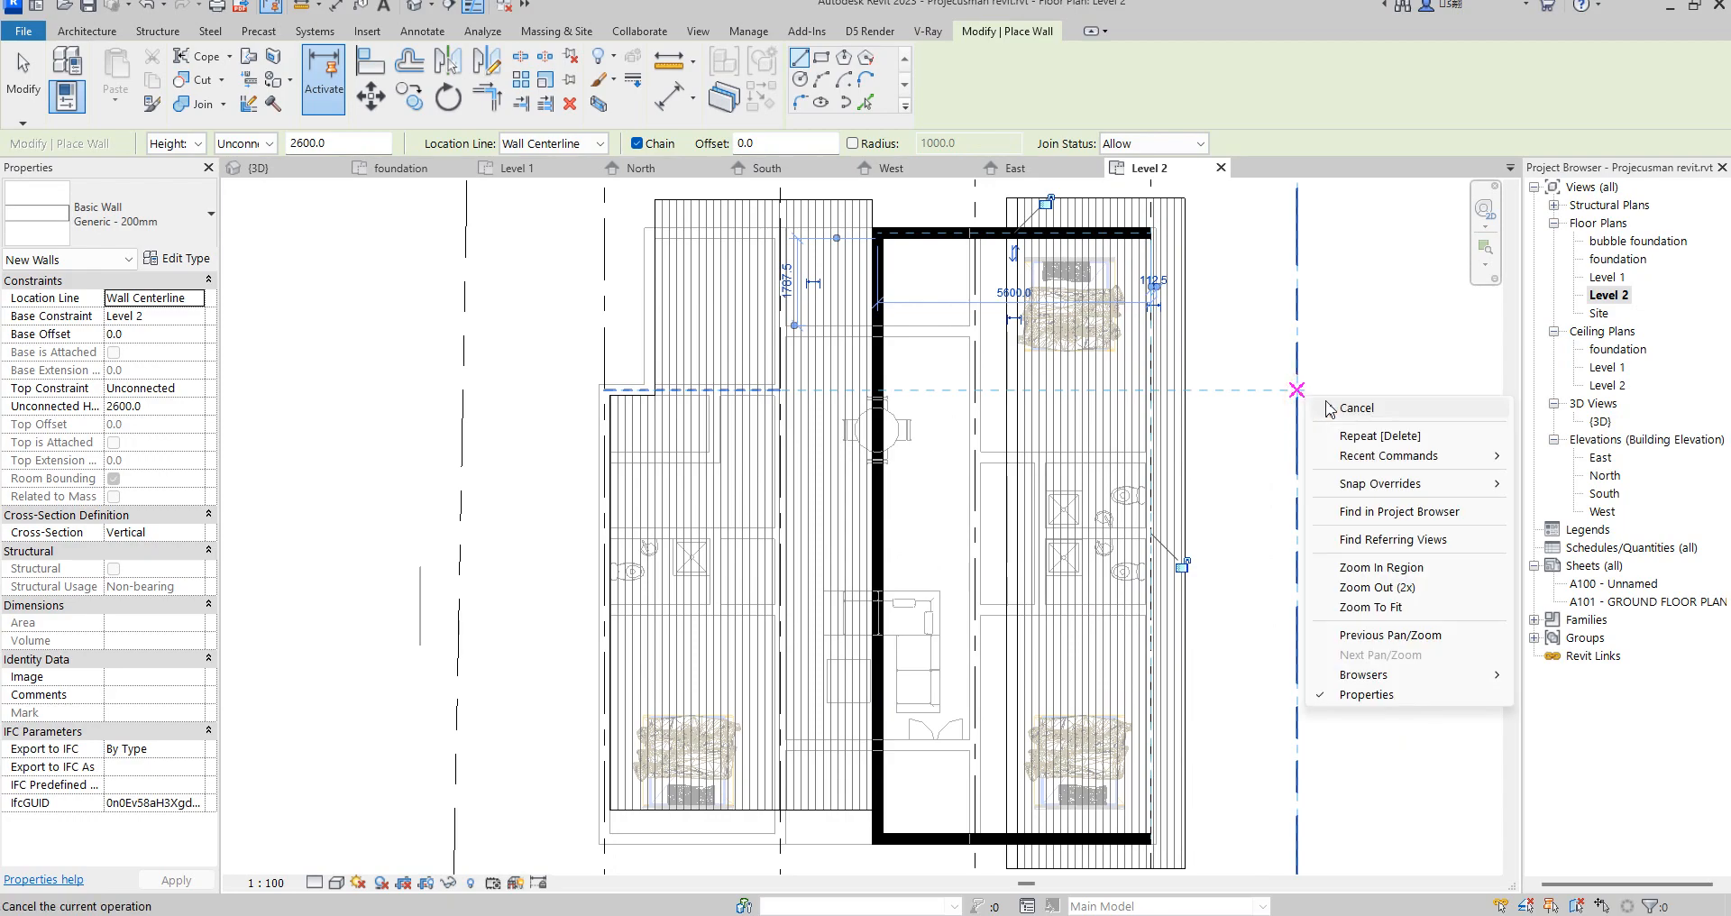
click(1325, 400)
- Attach the tops of the new front and rear Level 2 walls to the high sloping roof in the 3D view
double_click(1600, 422)
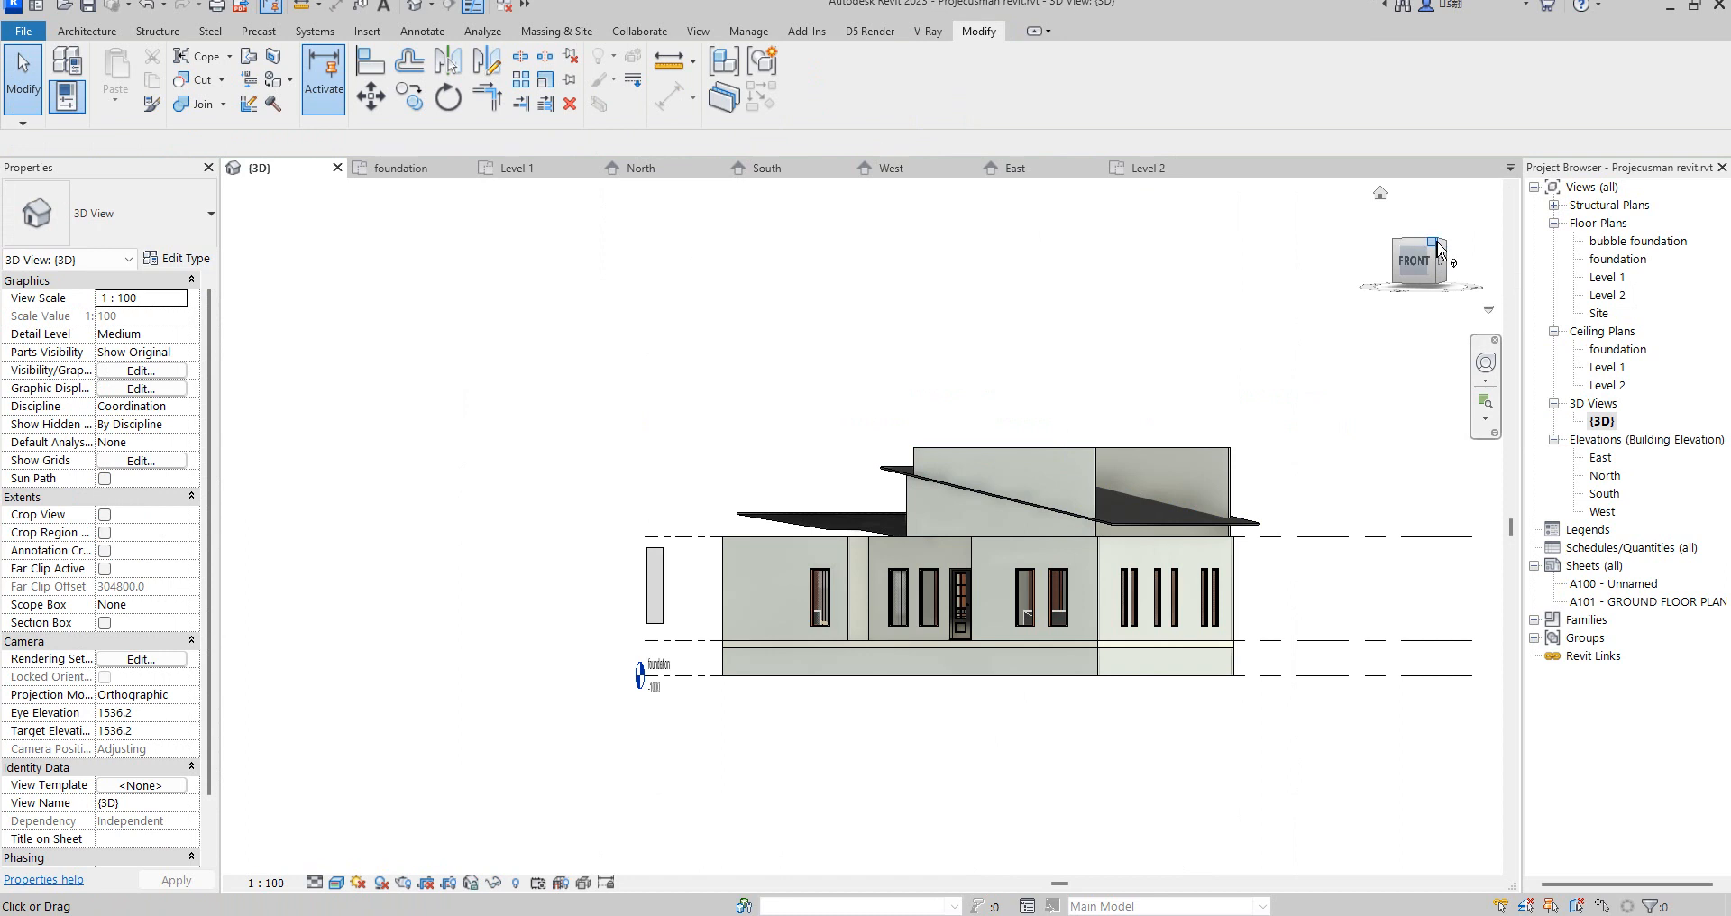
click(1433, 243)
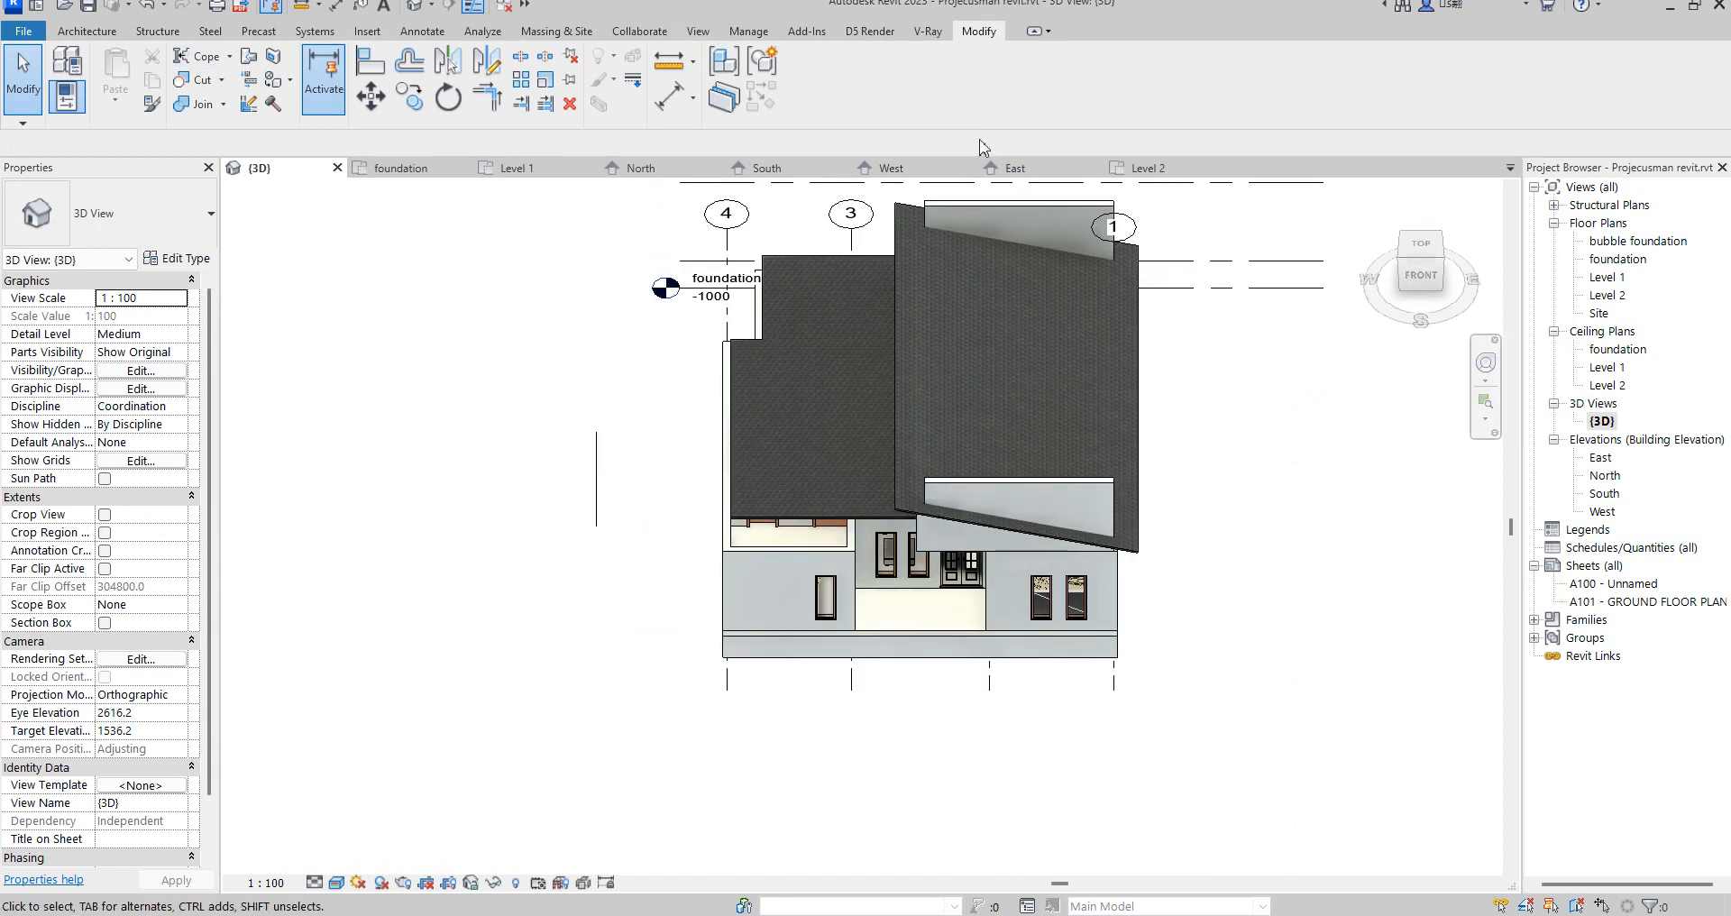
right_click(1181, 402)
click(1262, 437)
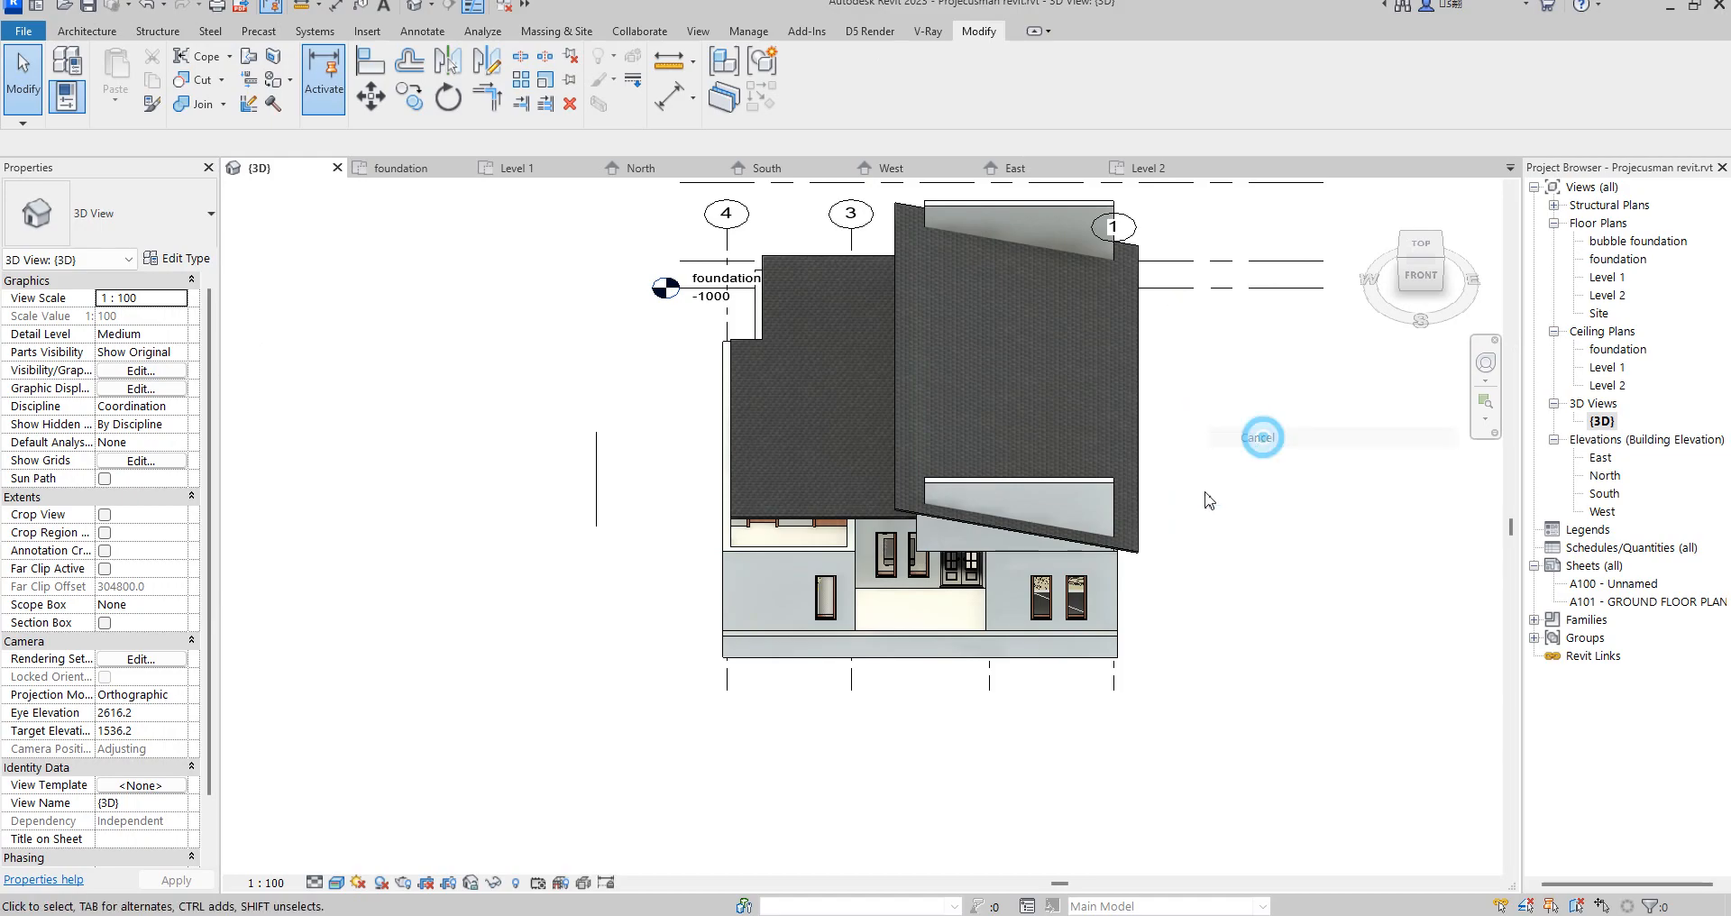
click(1120, 494)
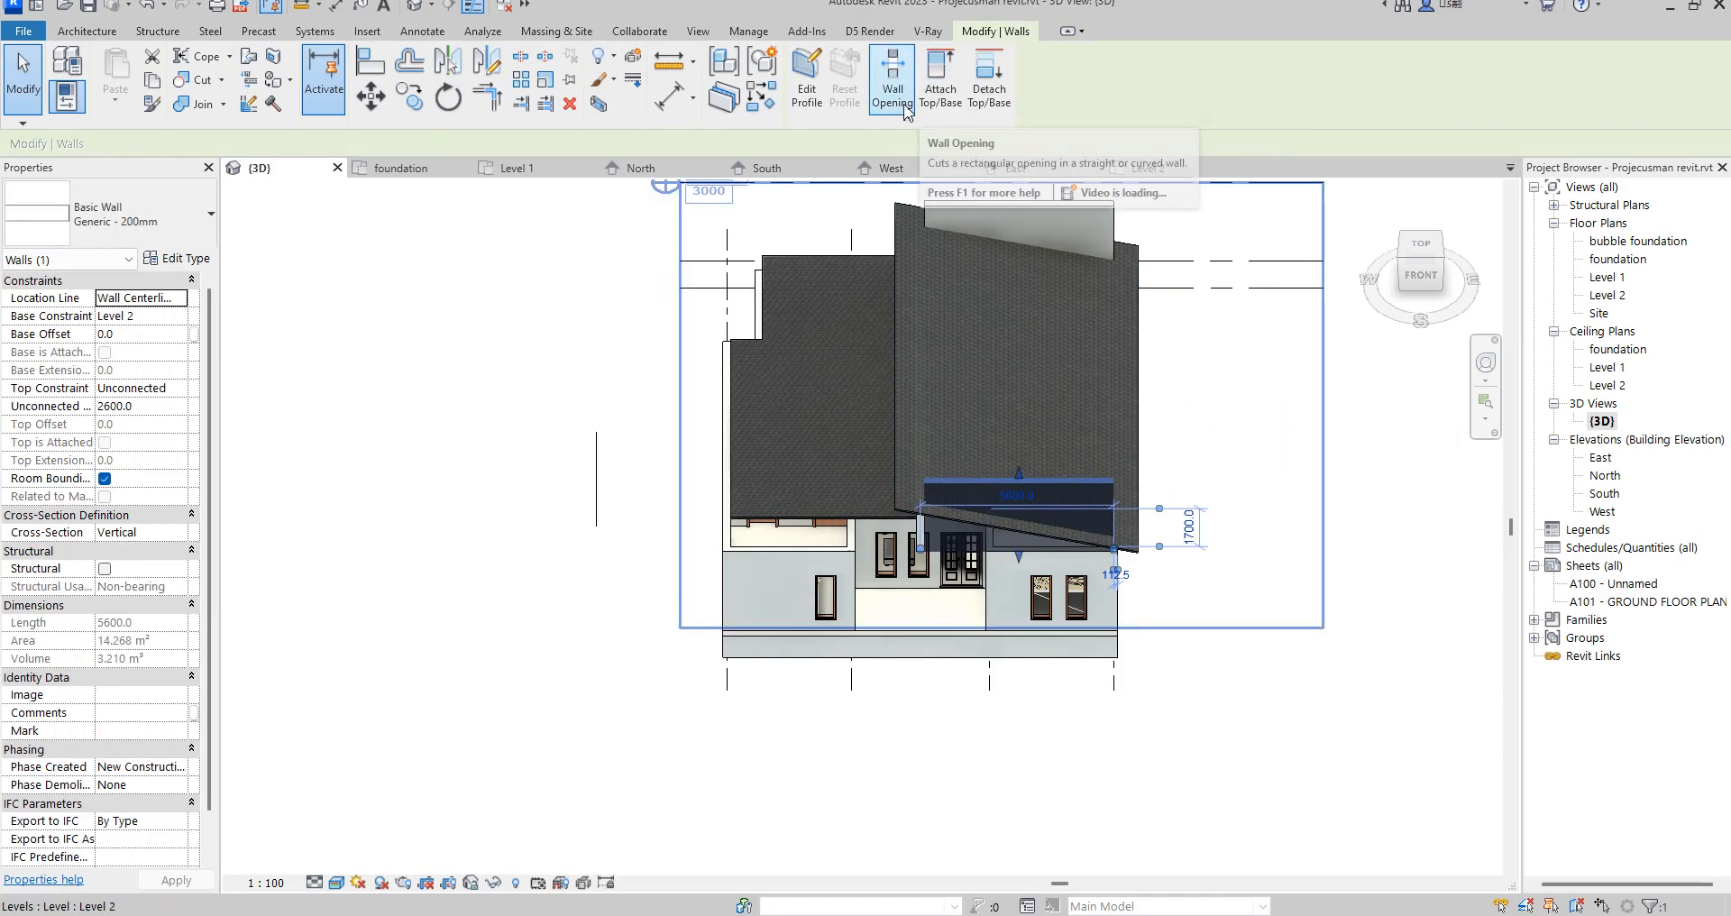
click(940, 76)
click(895, 451)
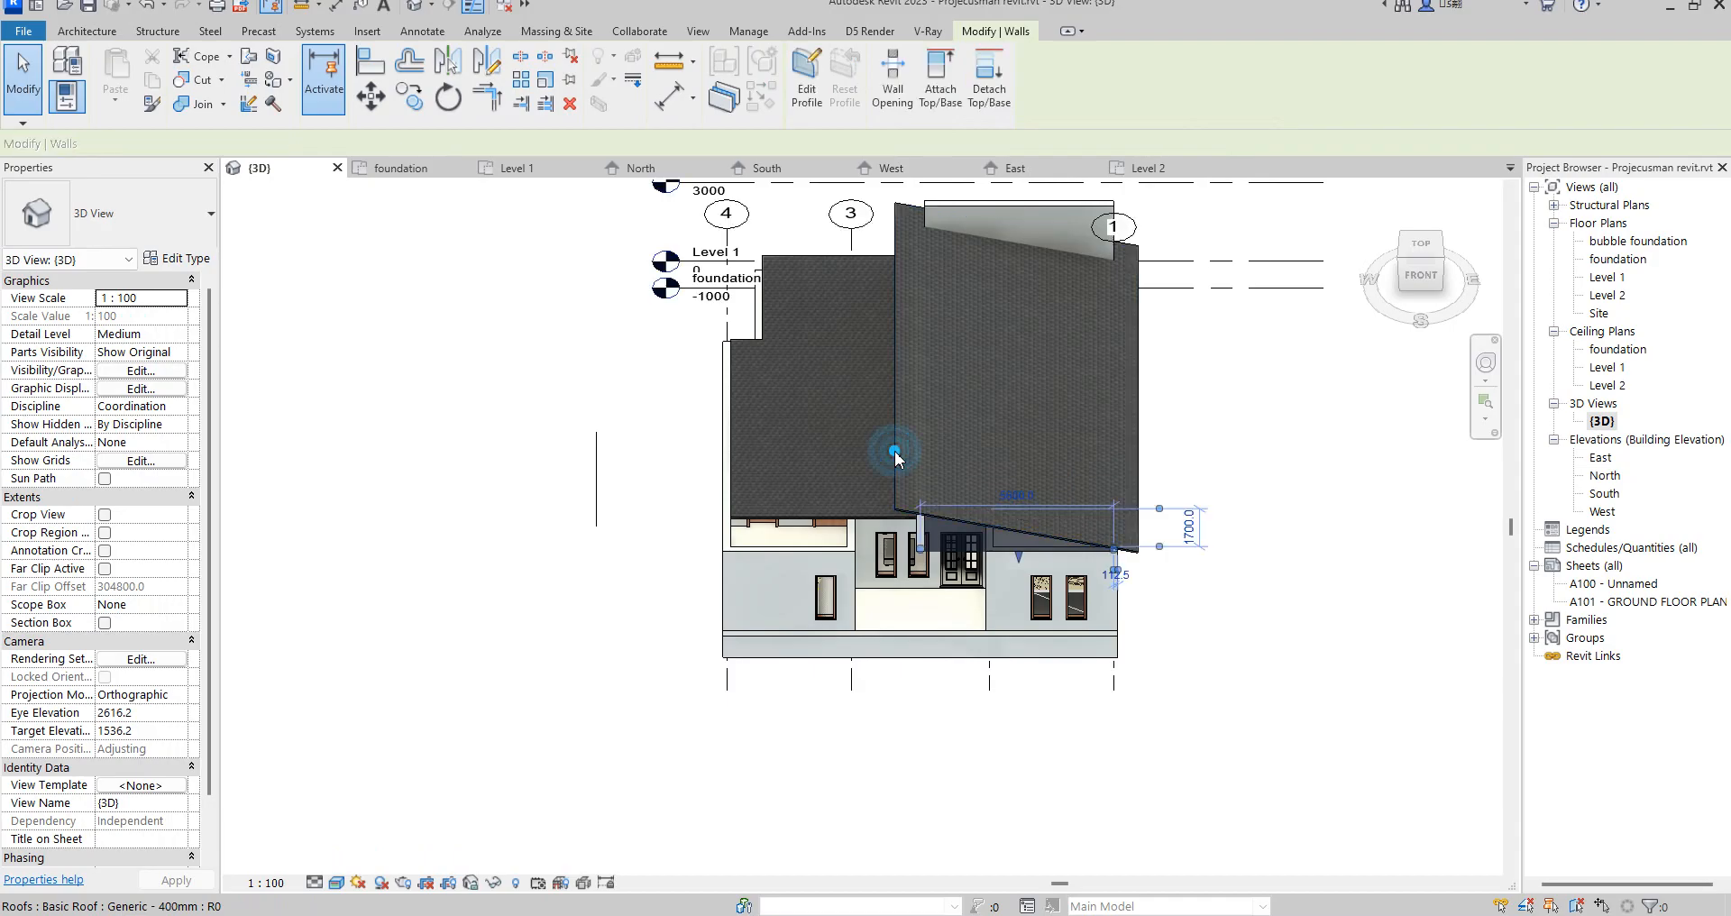
click(941, 77)
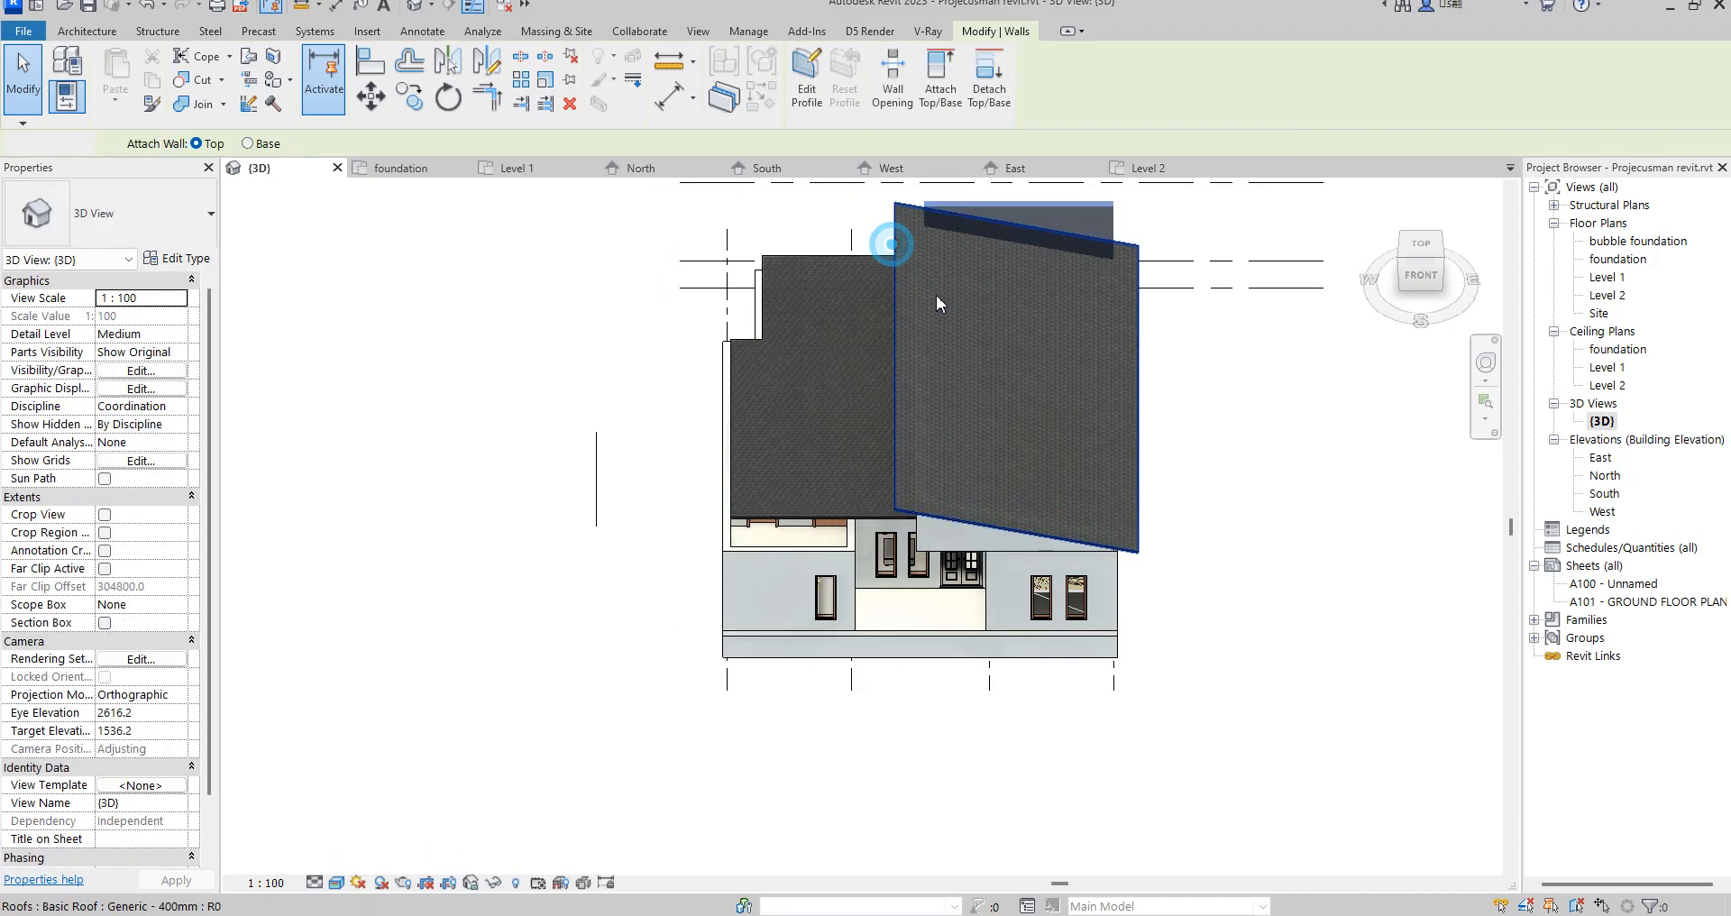
click(1402, 263)
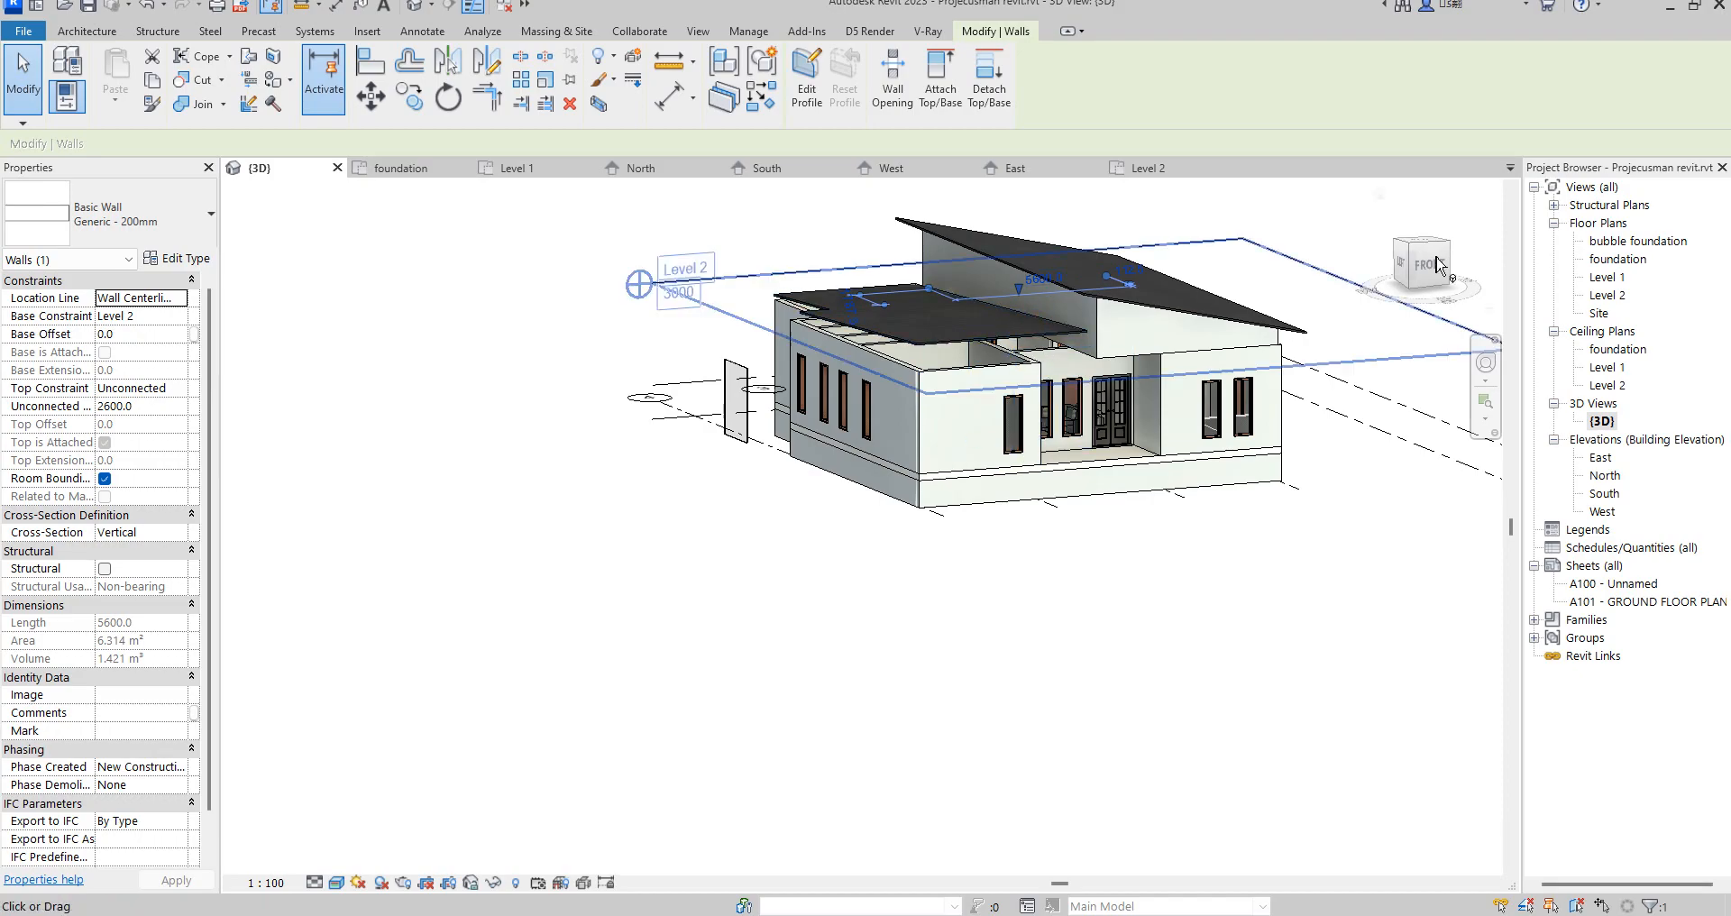
- Draw a Generic - 200mm wall on Level 1 against the outer front face of the master room, running across the porch to grid 2
double_click(1610, 279)
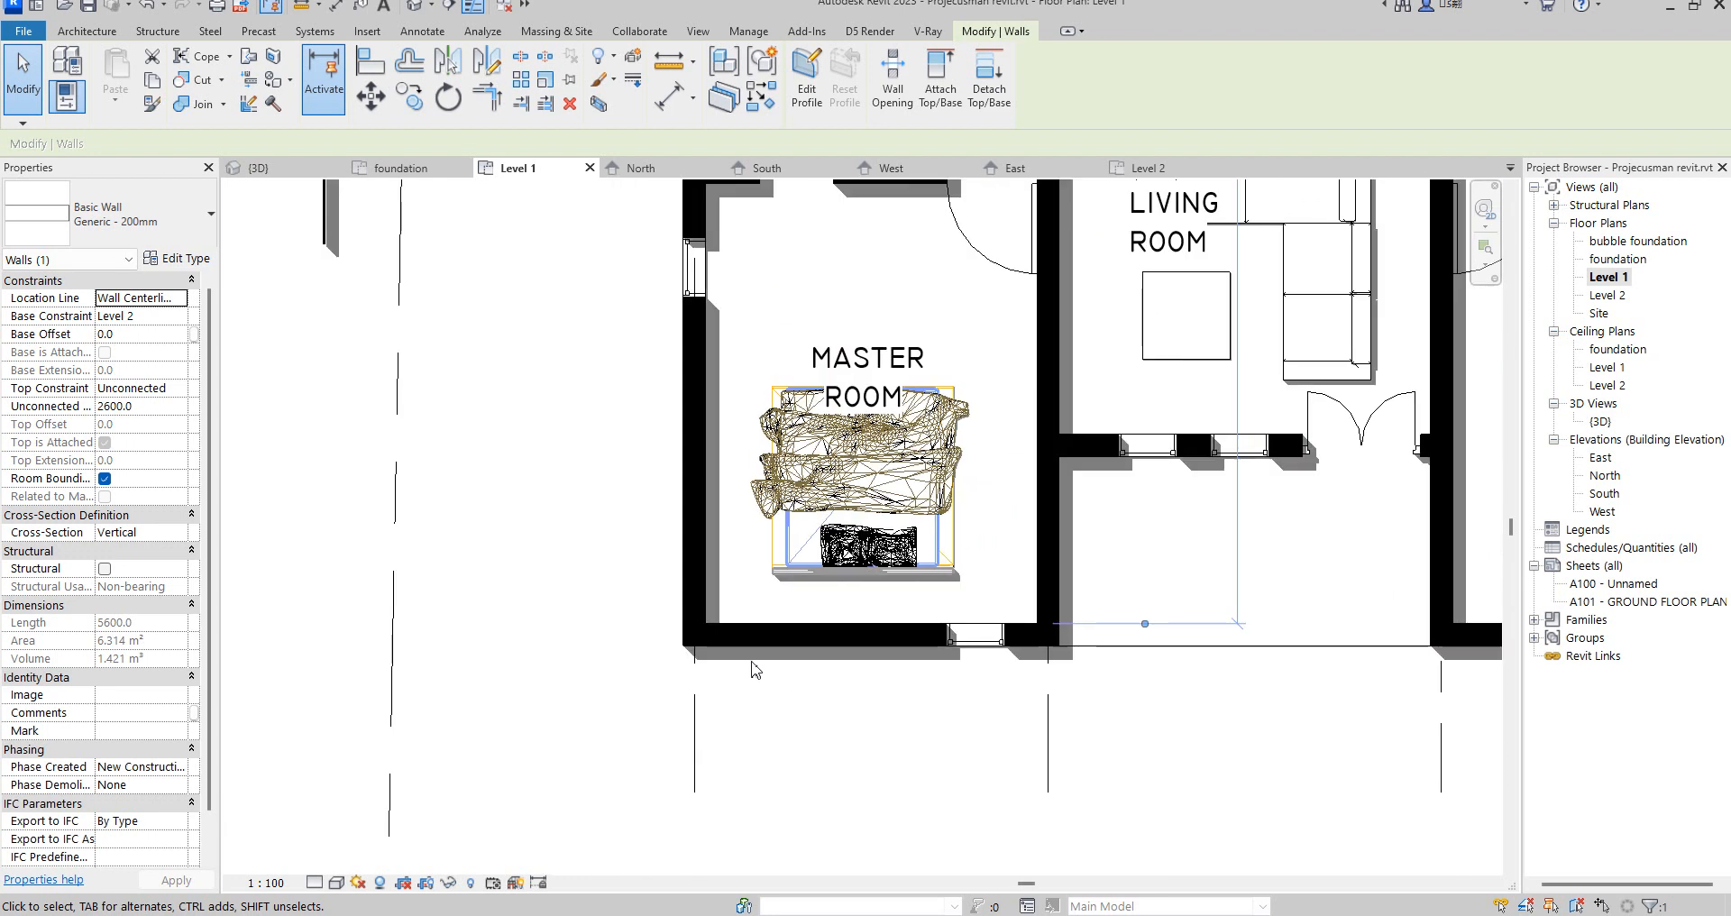
scroll(750, 669, down, 3)
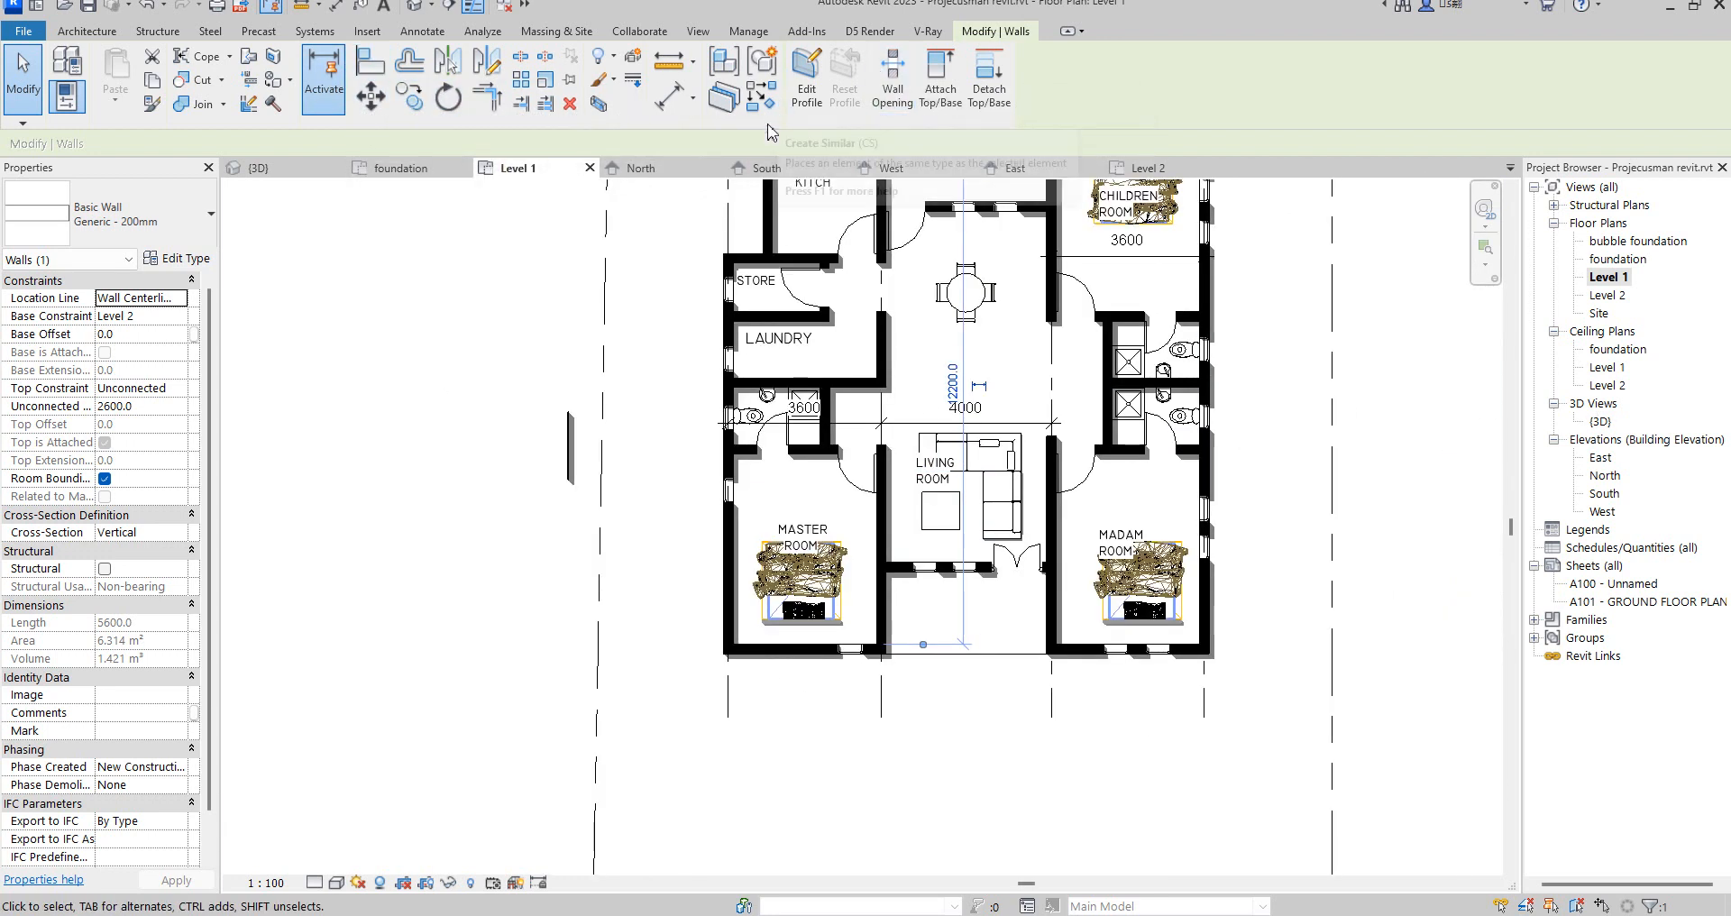
key(w)
key(a)
scroll(767, 676, up, 5)
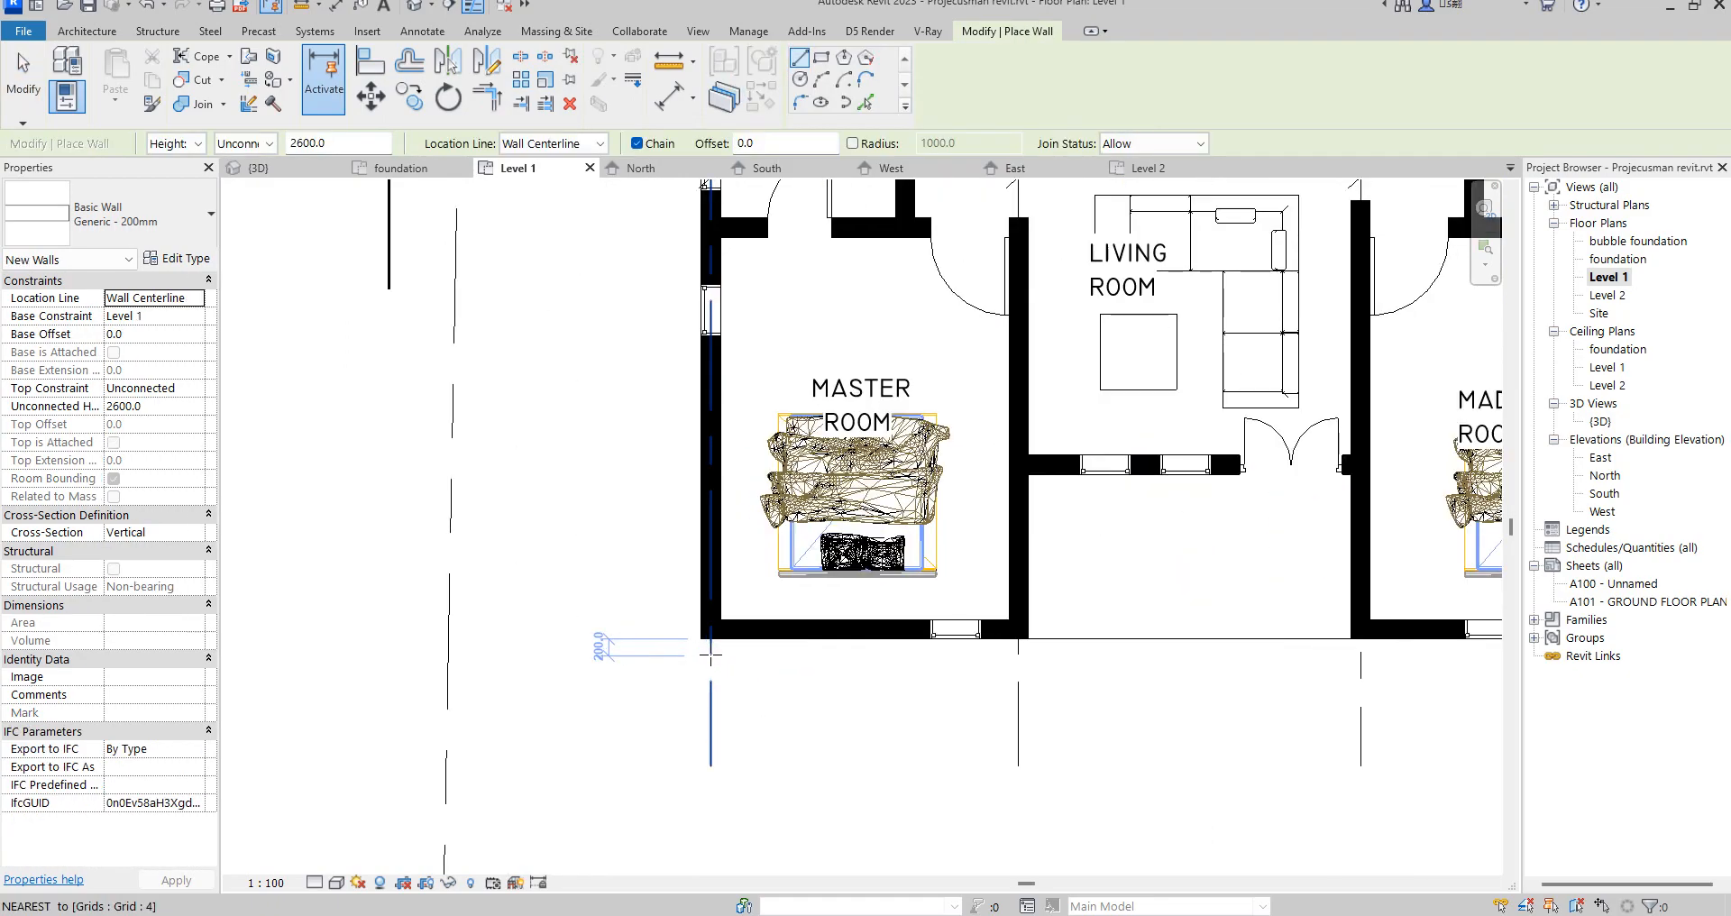
click(737, 647)
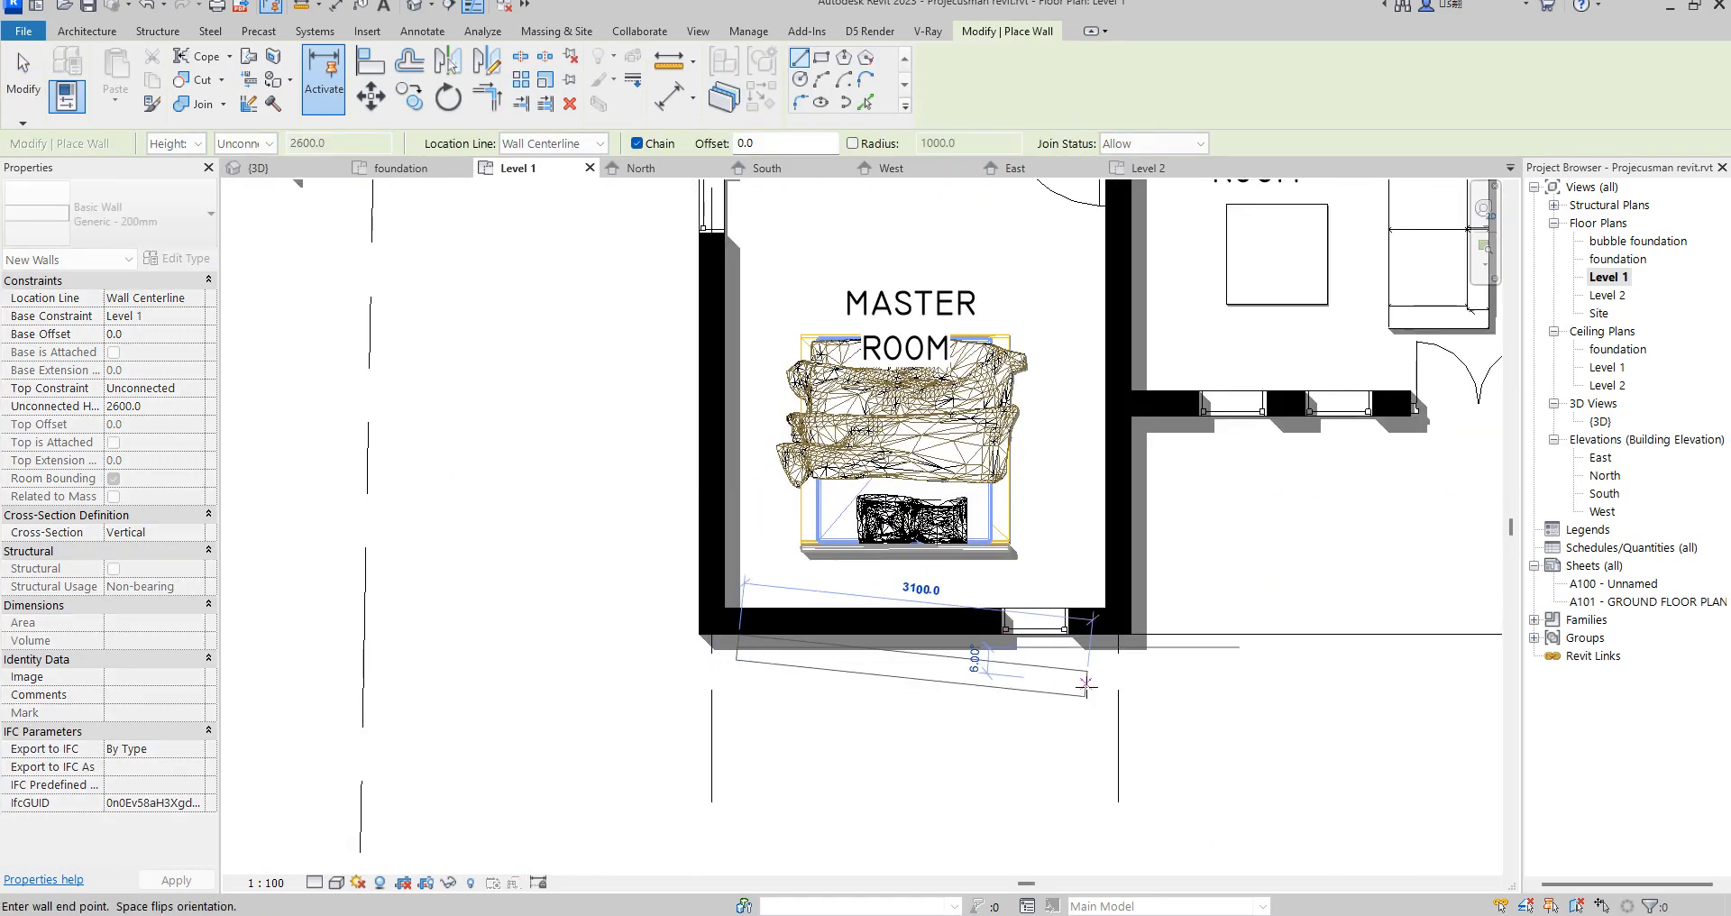
scroll(1093, 685, down, 3)
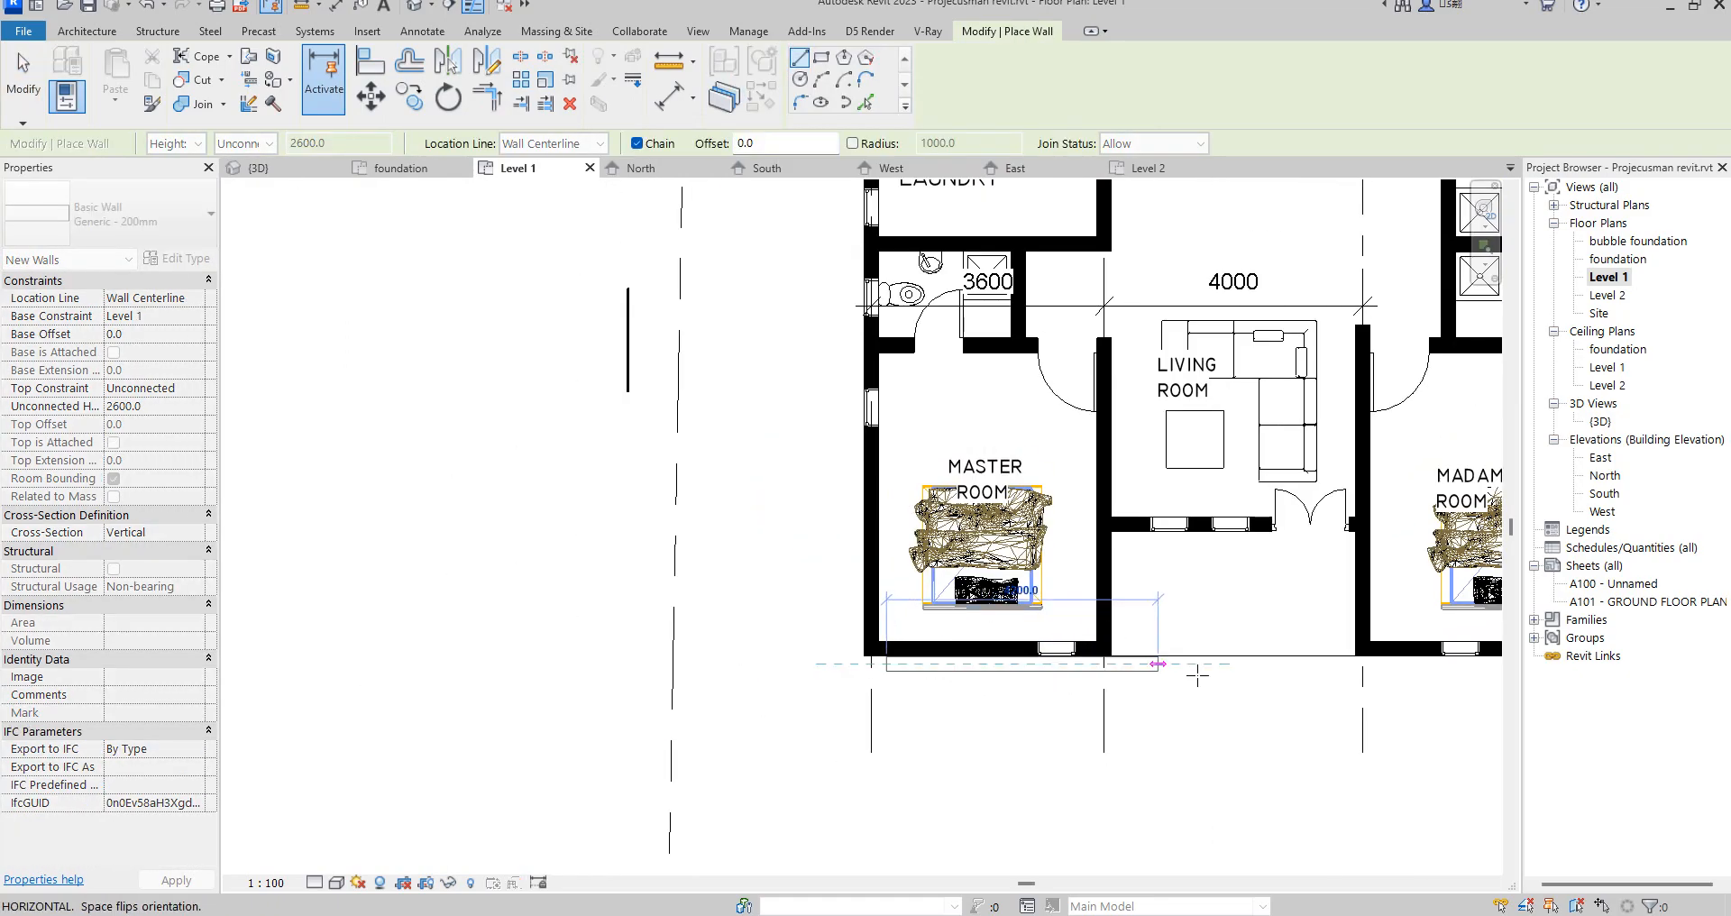
click(1361, 667)
right_click(1118, 730)
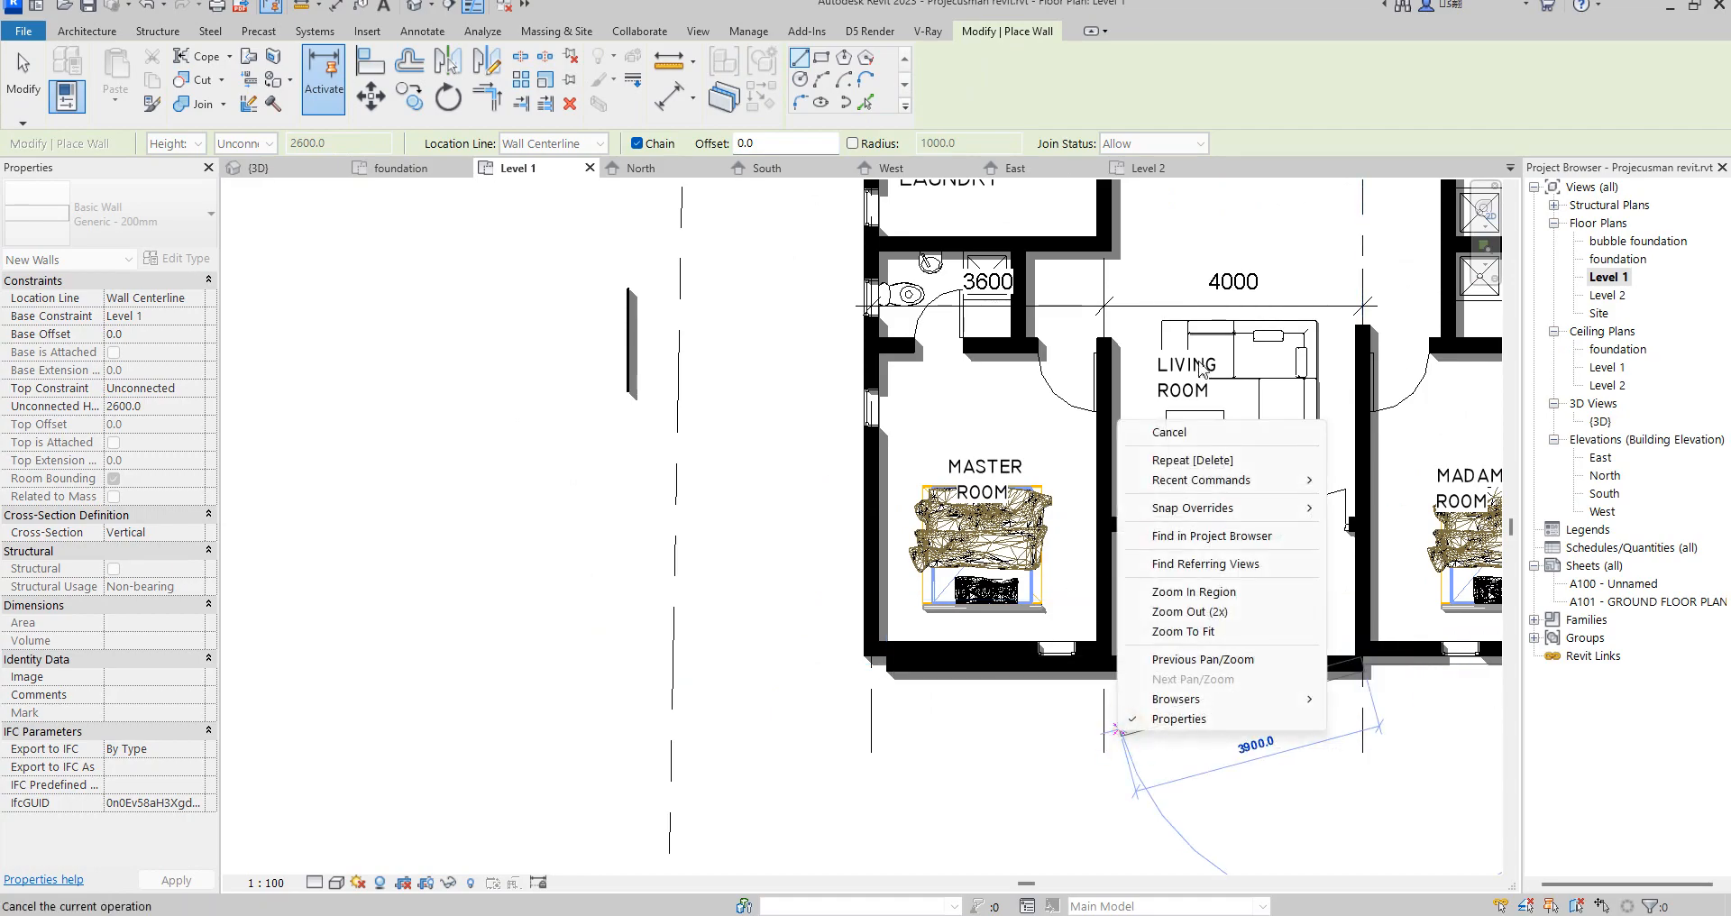
click(1186, 442)
right_click(924, 721)
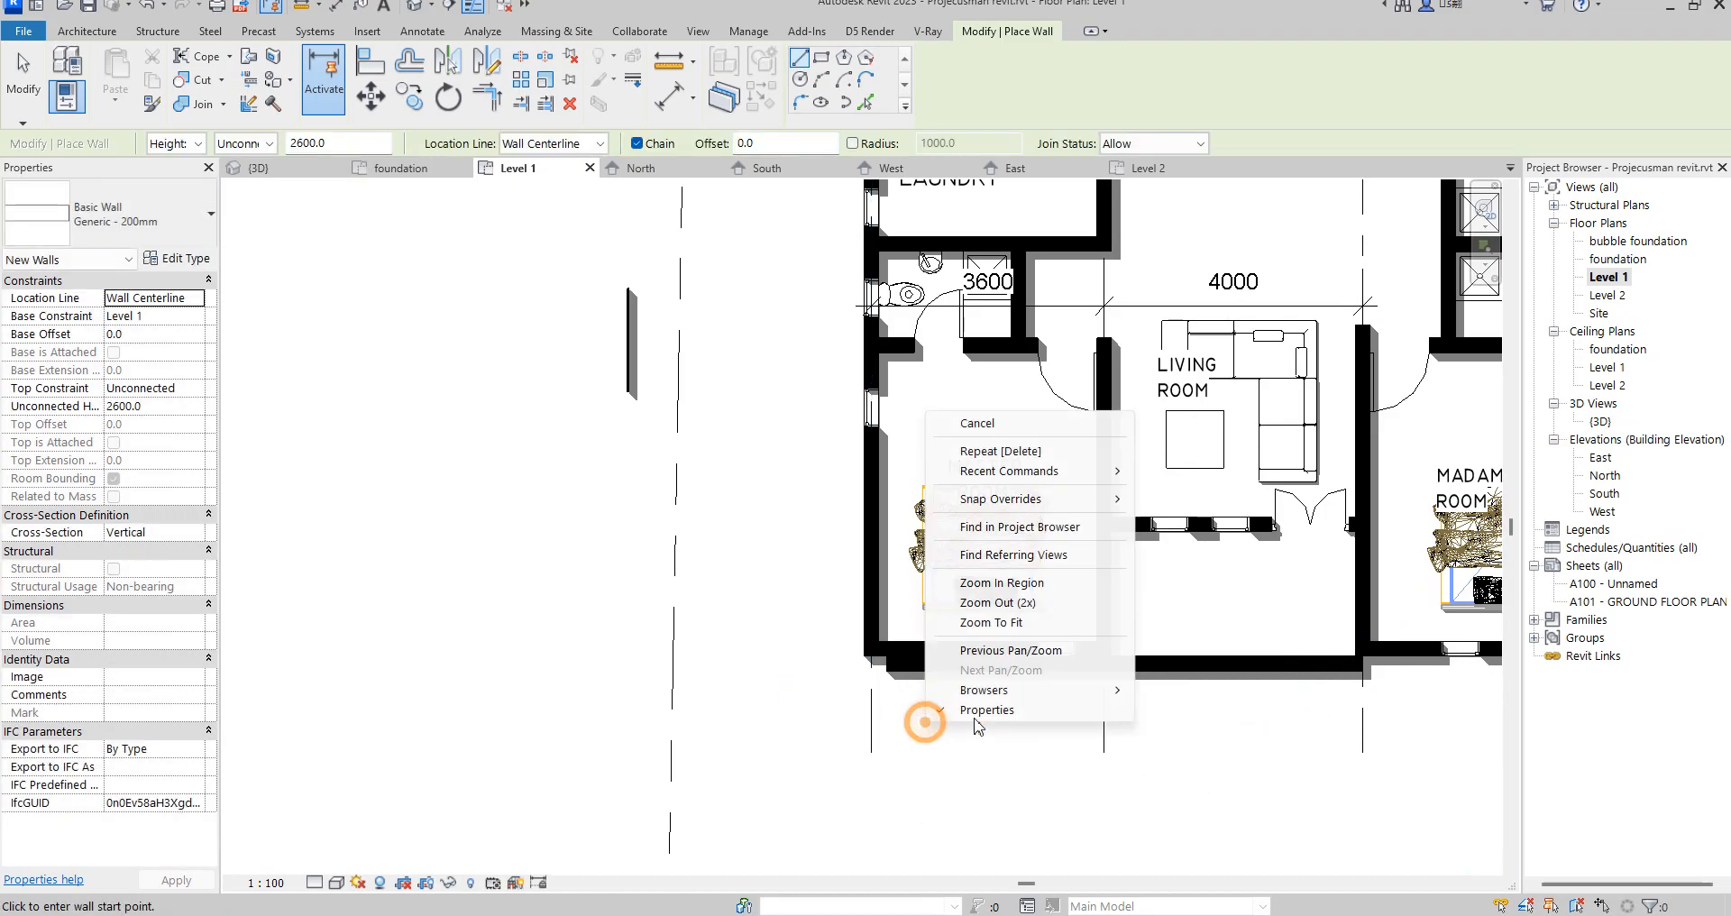
click(973, 424)
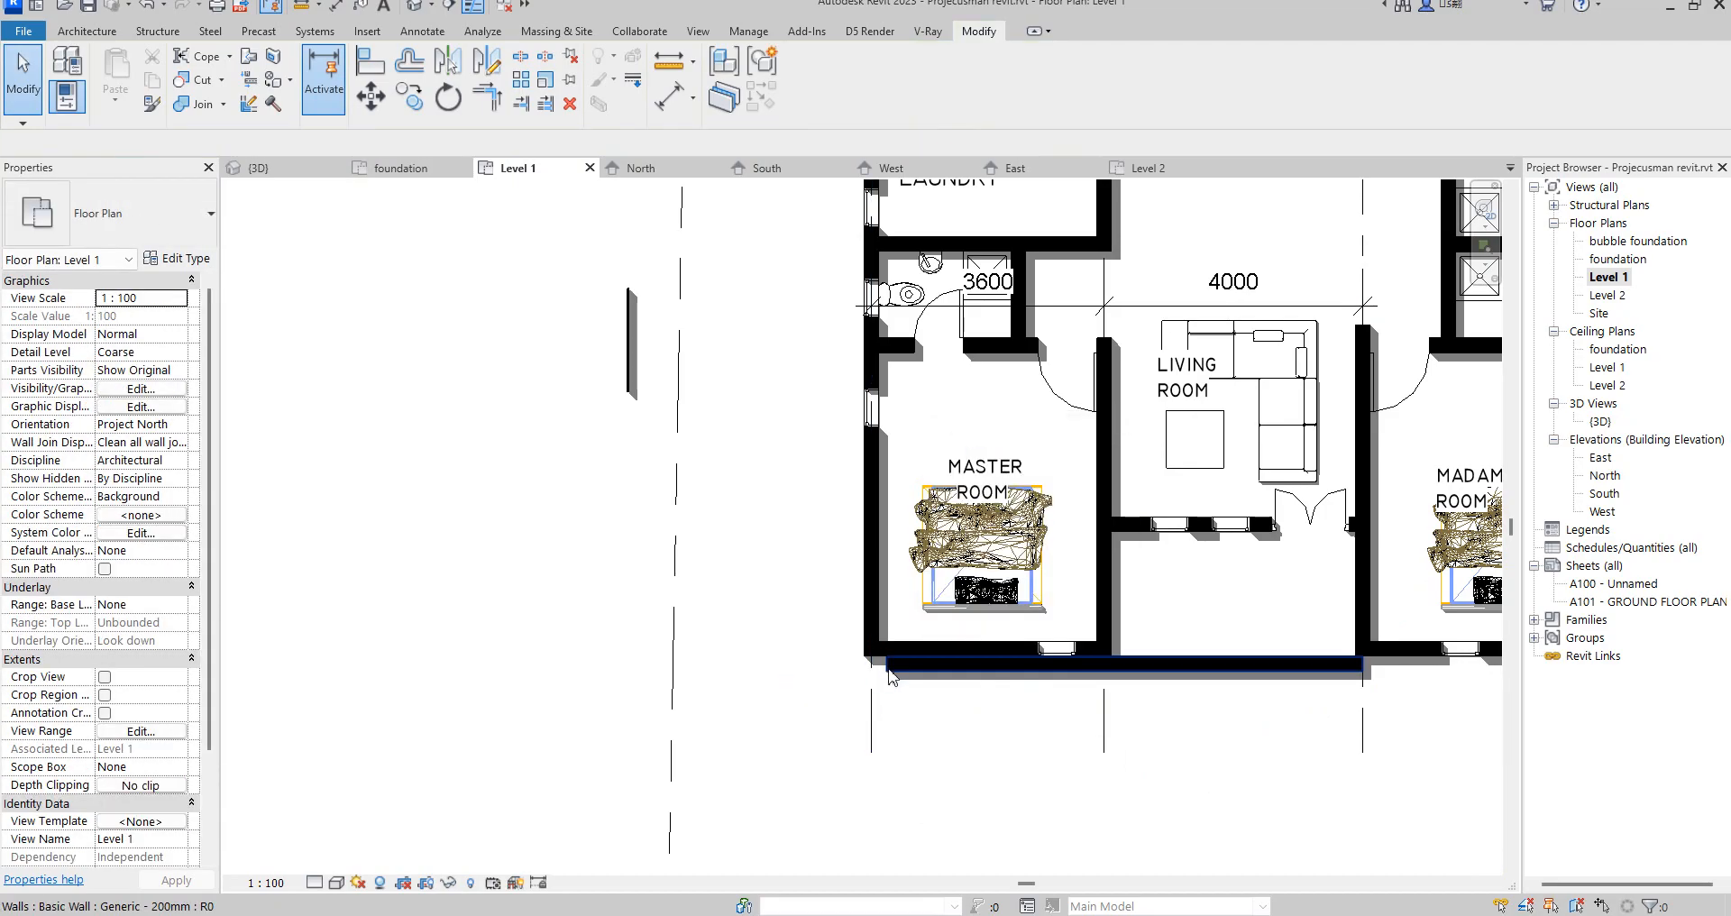
- Shorten the new front wall from its master room end to a length of about 5900 mm
click(886, 668)
drag(886, 669, 982, 667)
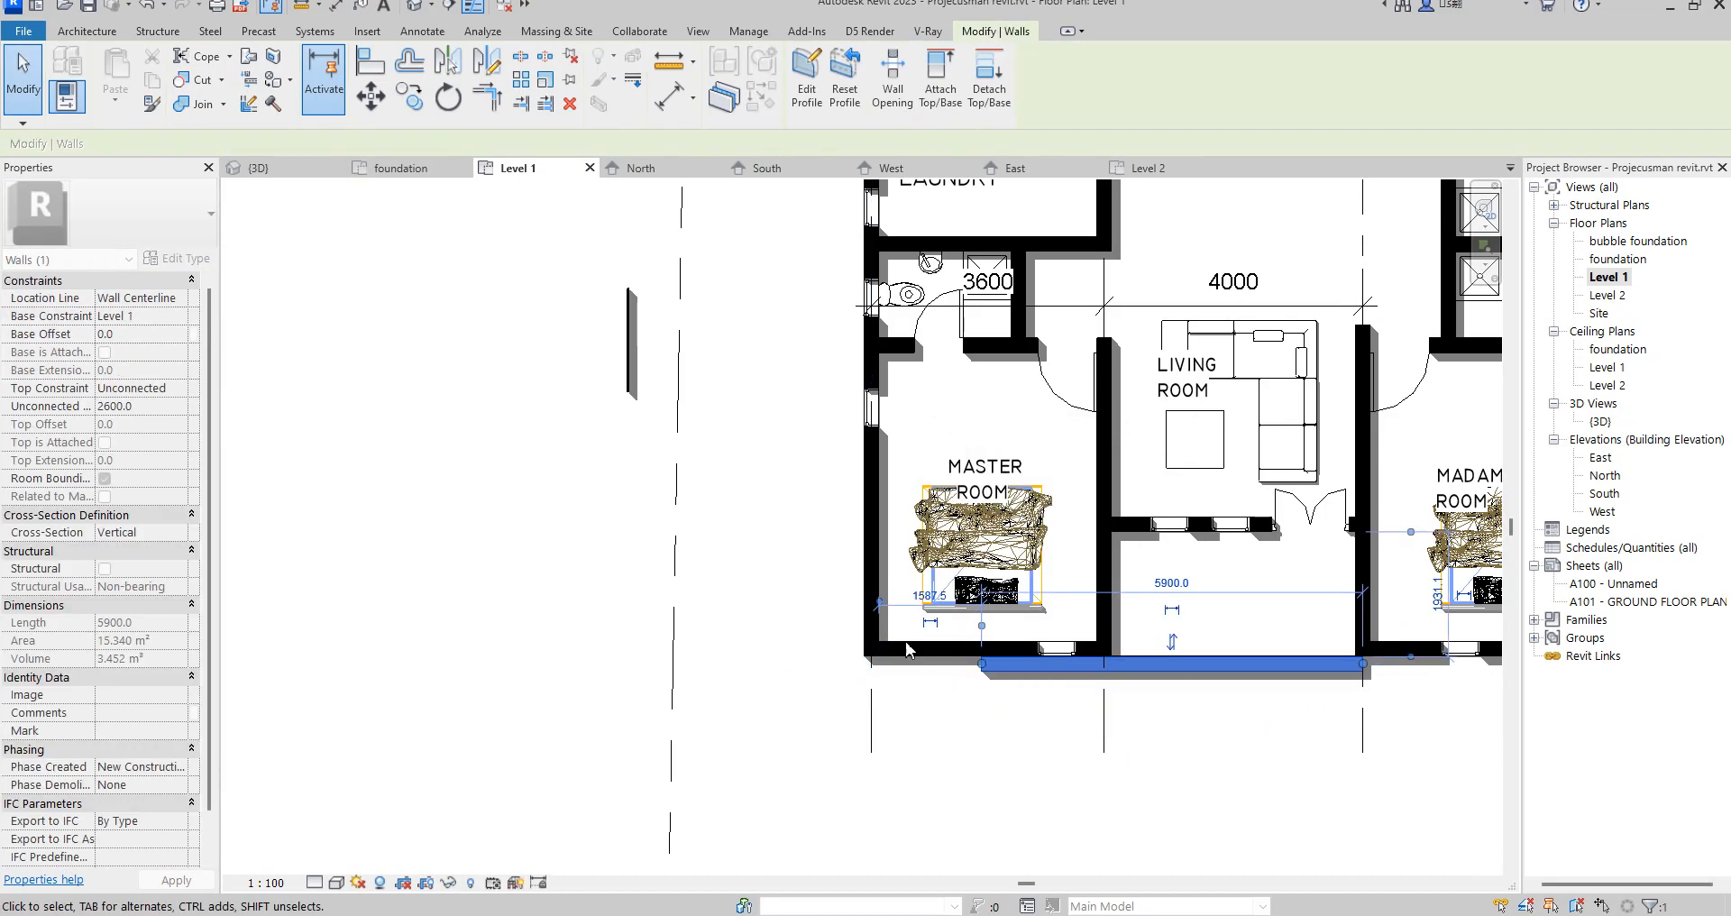
scroll(1385, 663, up, 3)
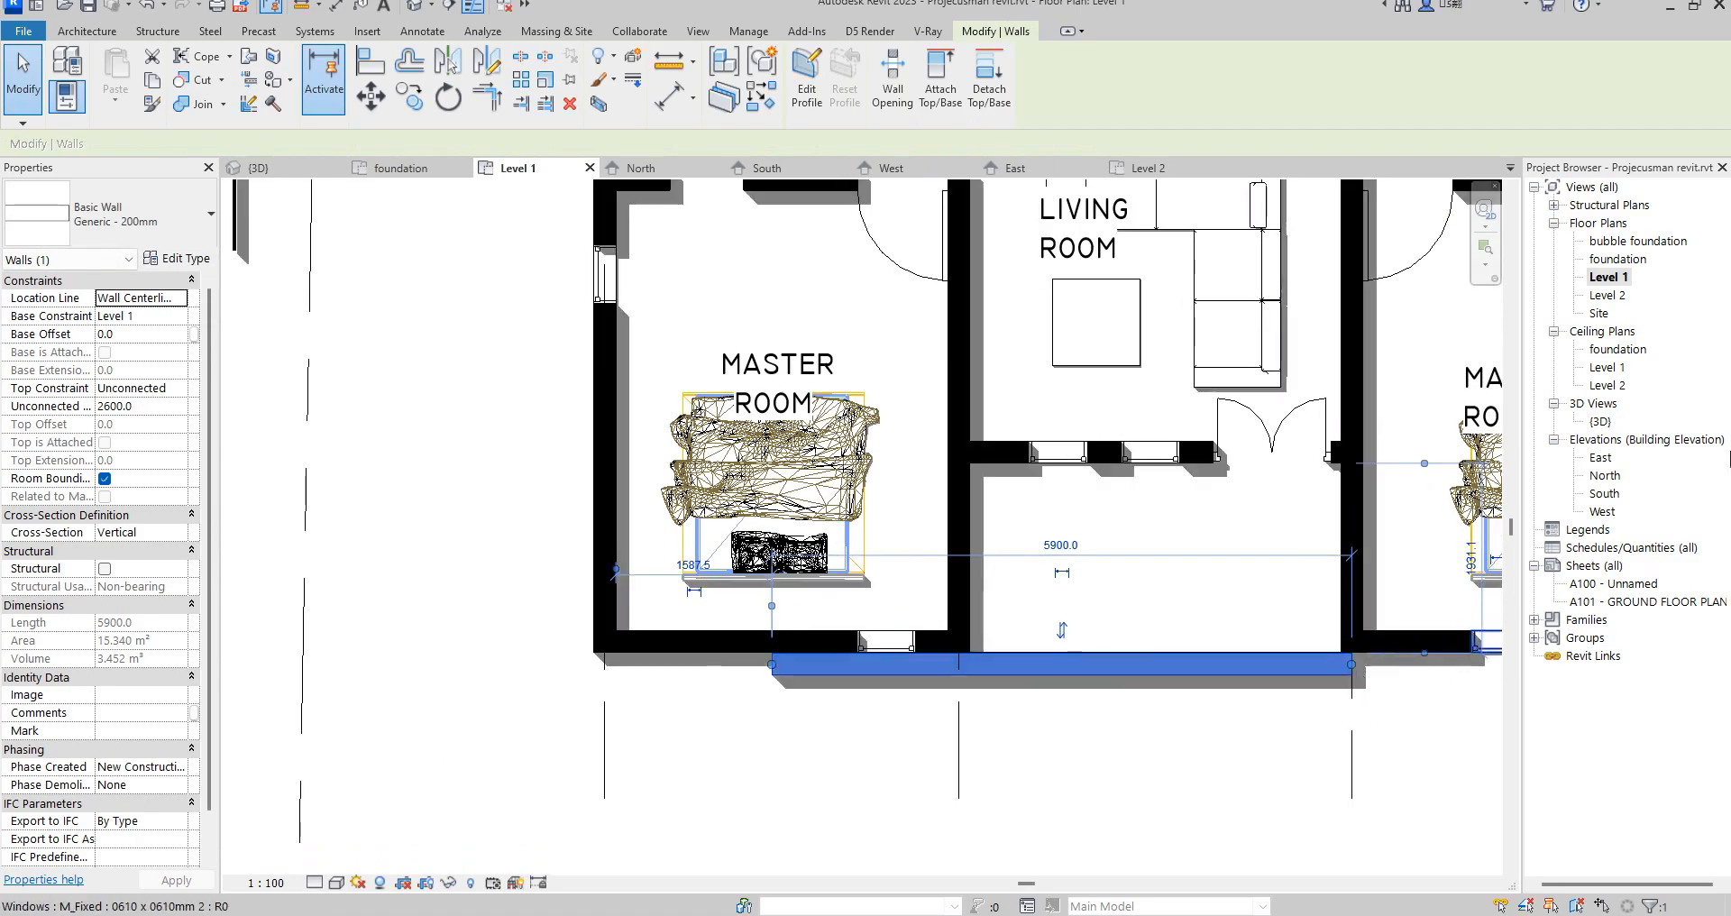
- Raise the top of the new front wall above the low roof in the South elevation, to a height of about 4100 mm
double_click(1605, 494)
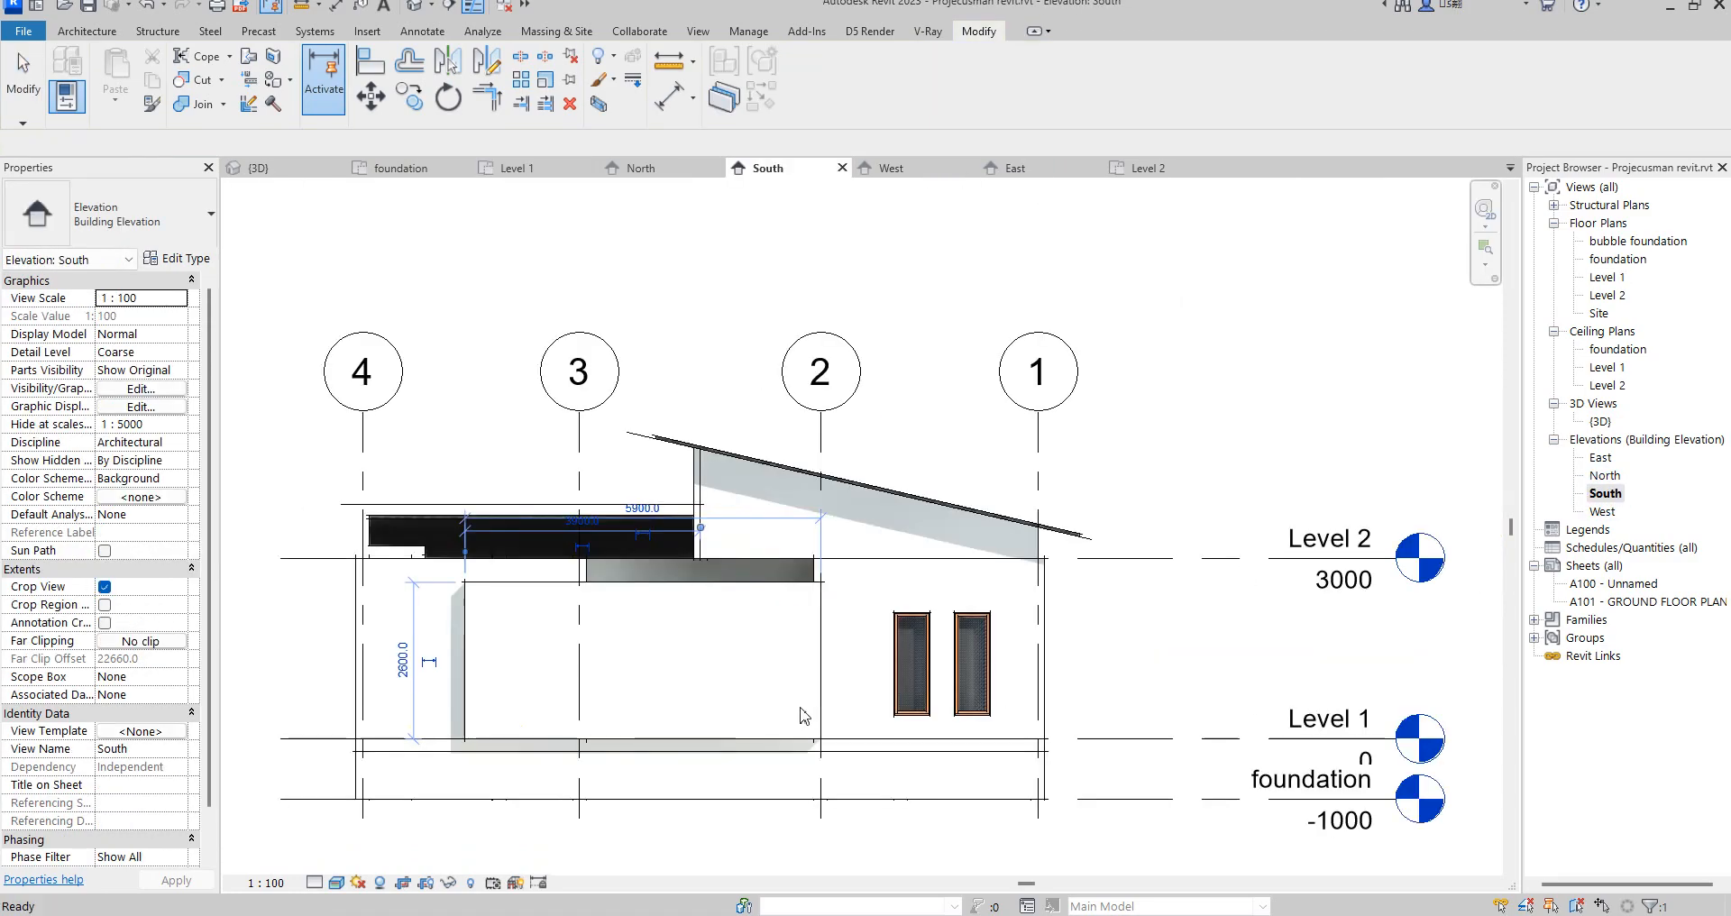
scroll(961, 589, down, 1)
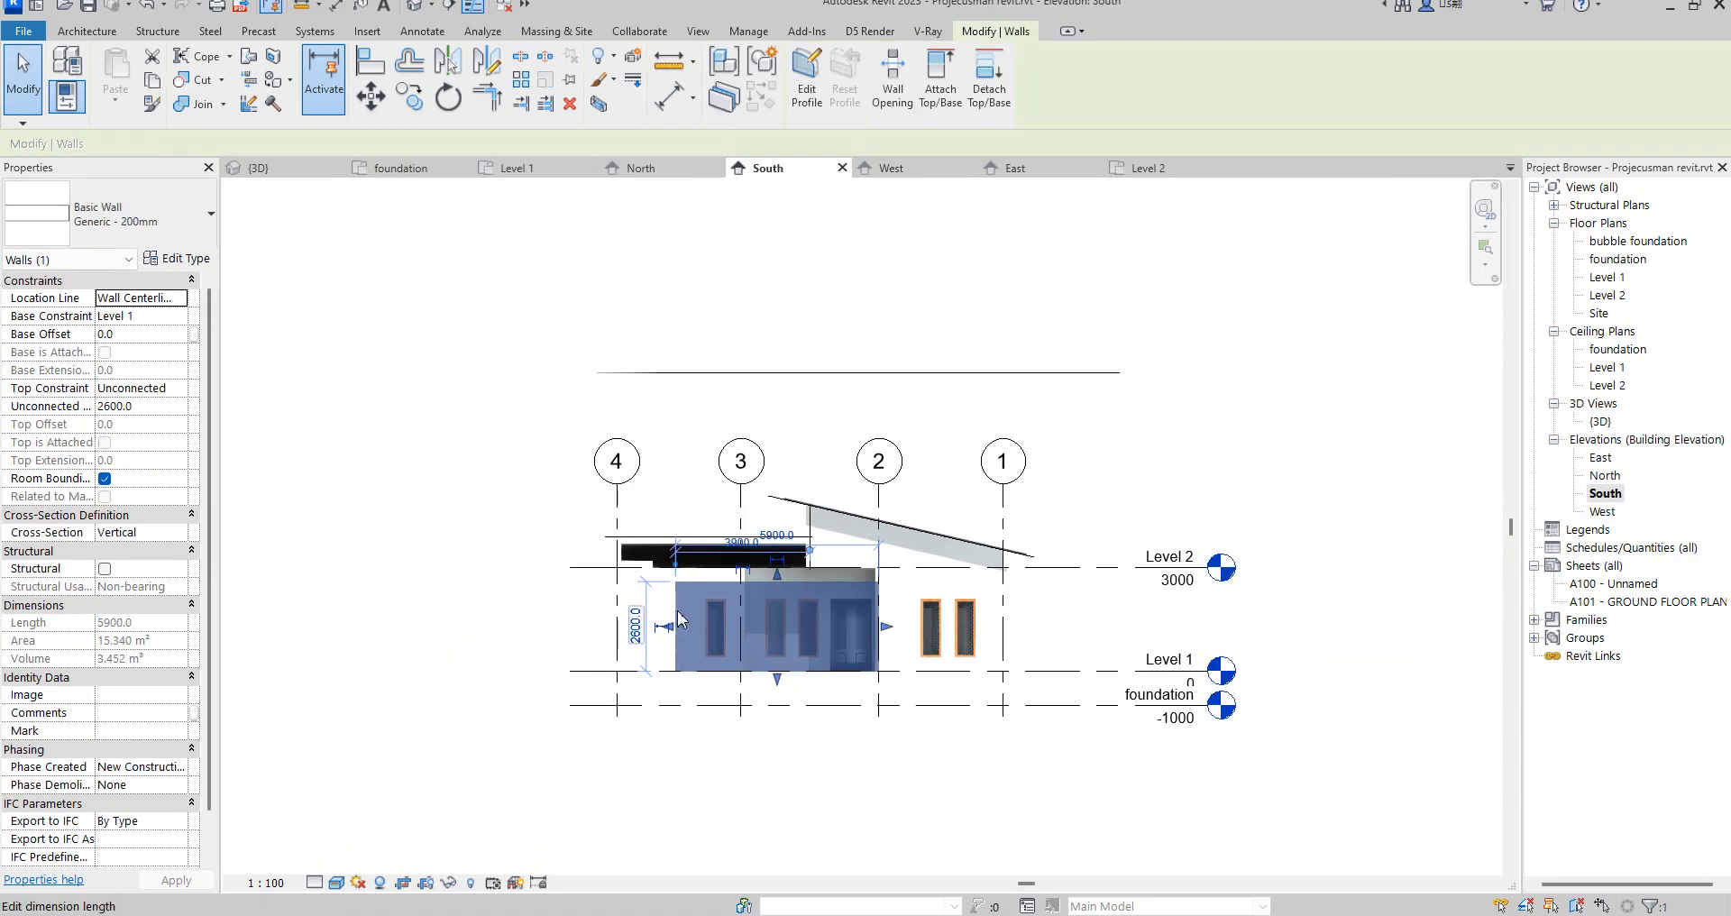
click(779, 551)
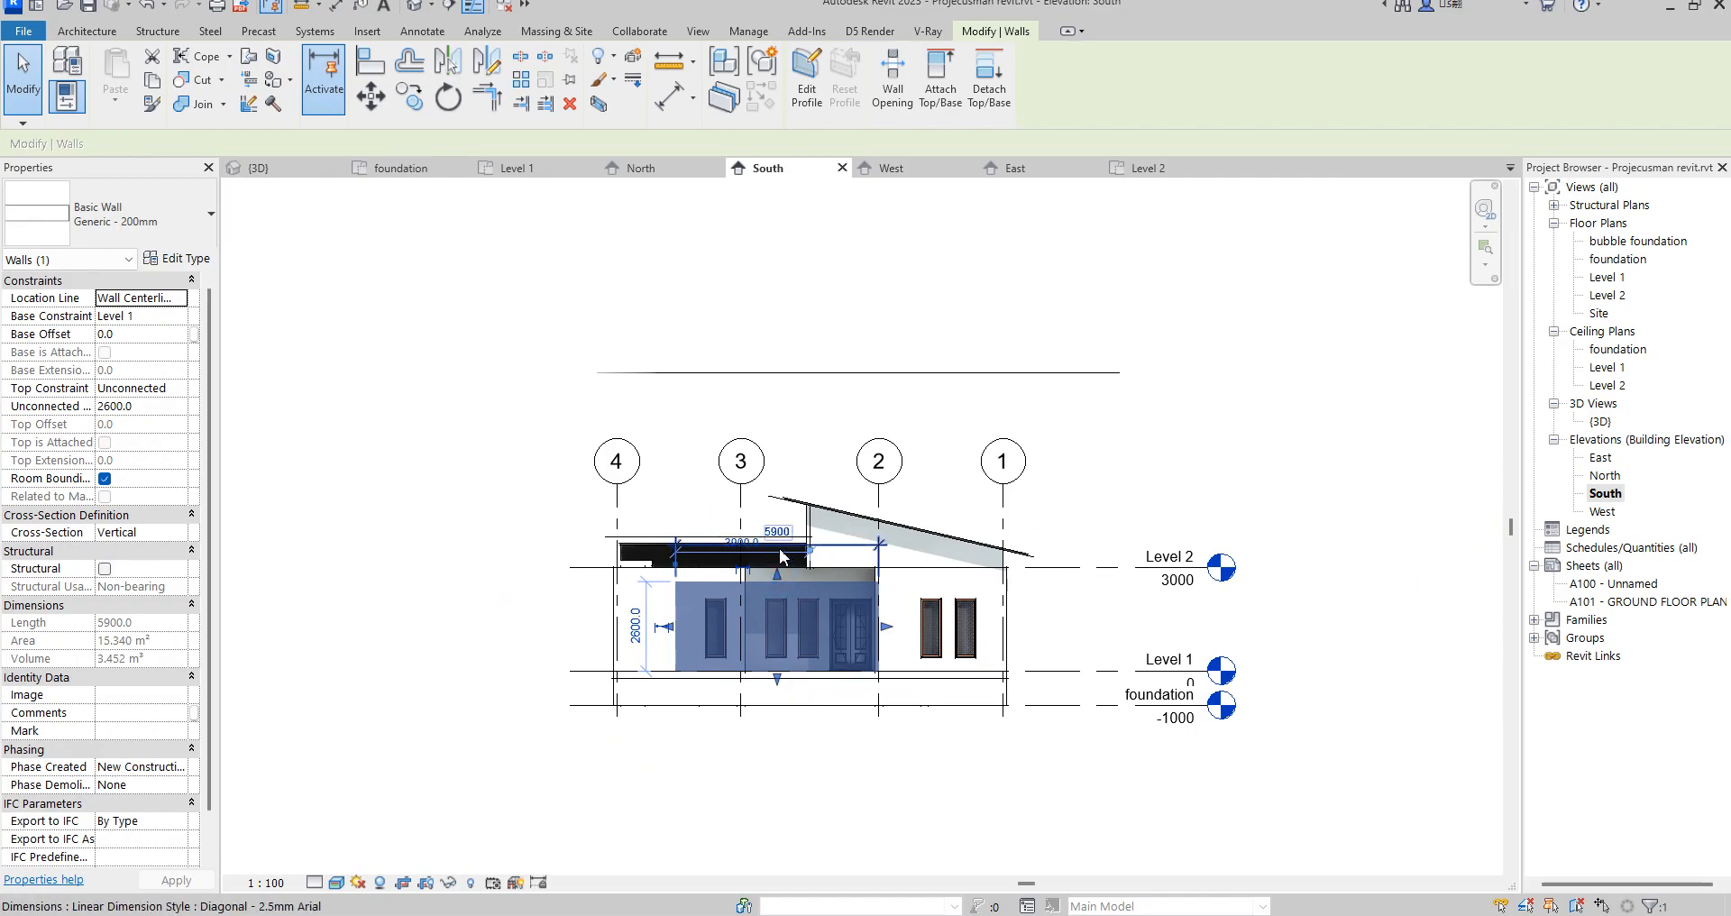
scroll(775, 559, up, 3)
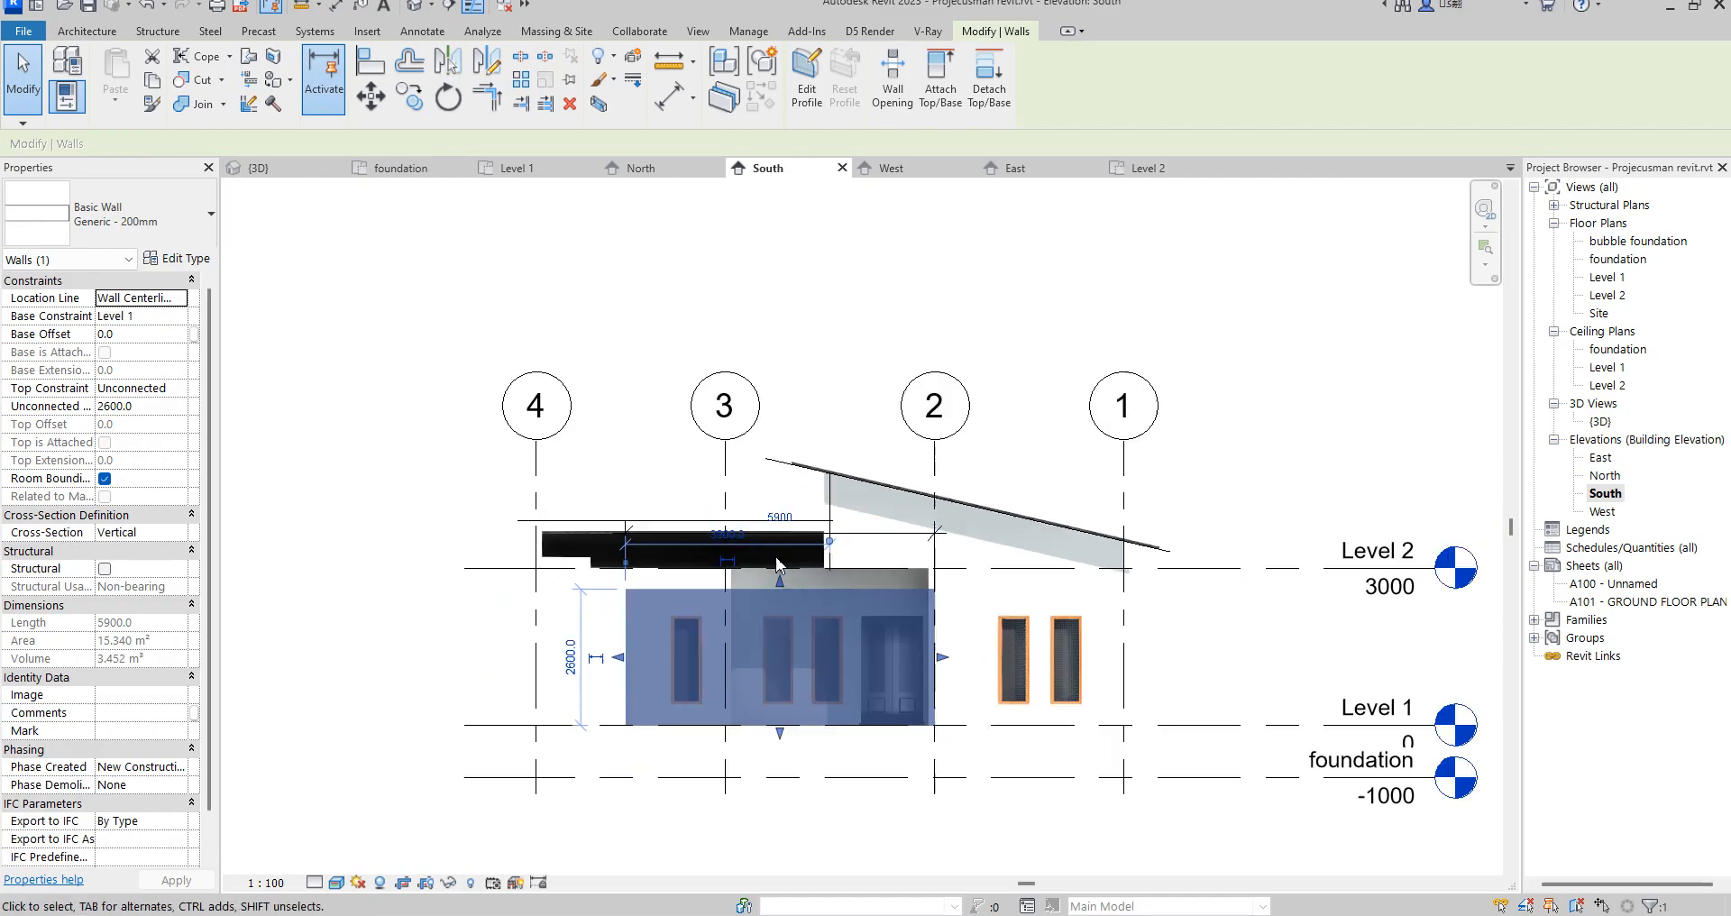
click(689, 470)
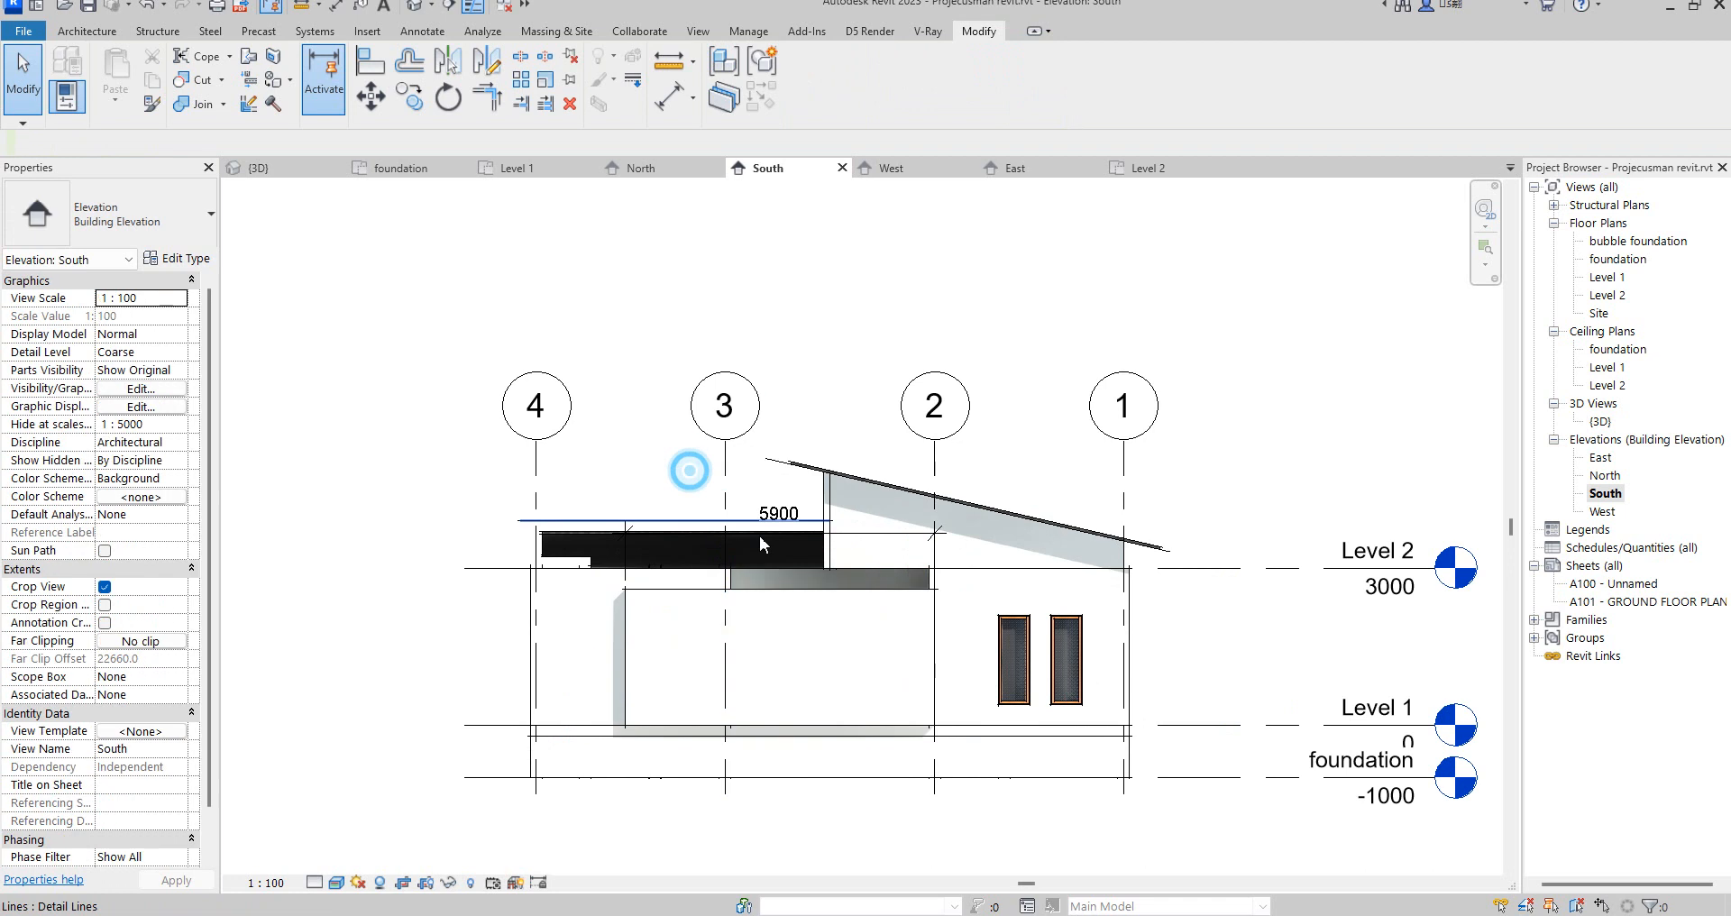
click(769, 587)
drag(780, 591, 786, 514)
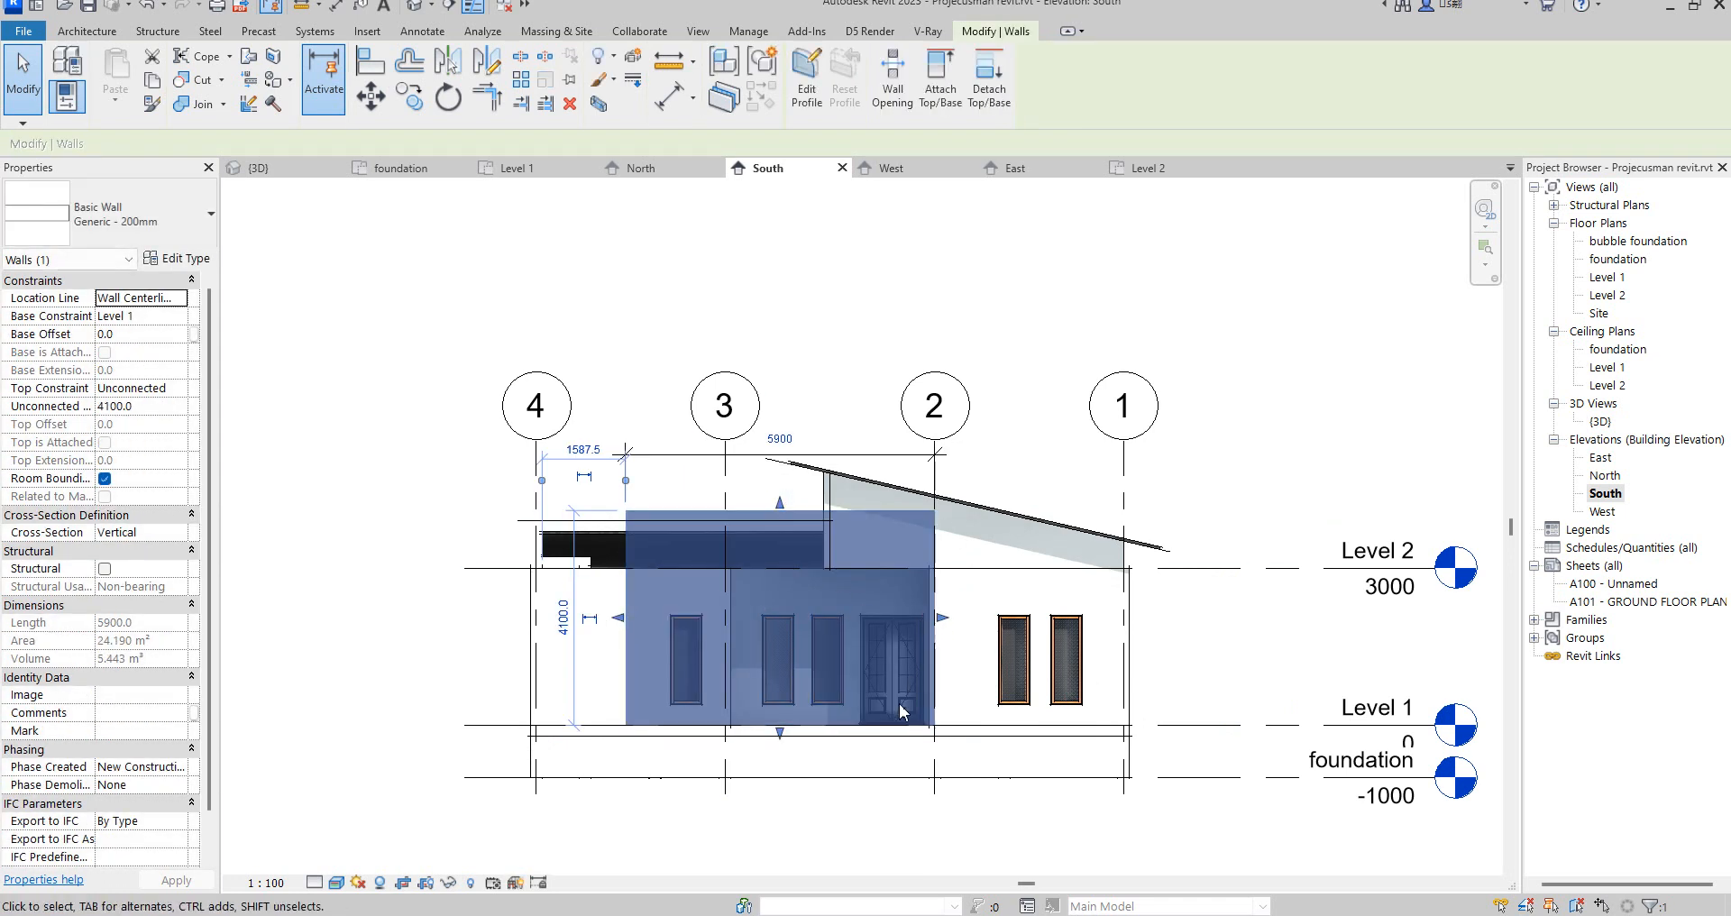
- Extend the front feature wall's base down to the foundation level and cut a porch opening about 3800 mm wide and 2442 mm high
drag(779, 741, 781, 777)
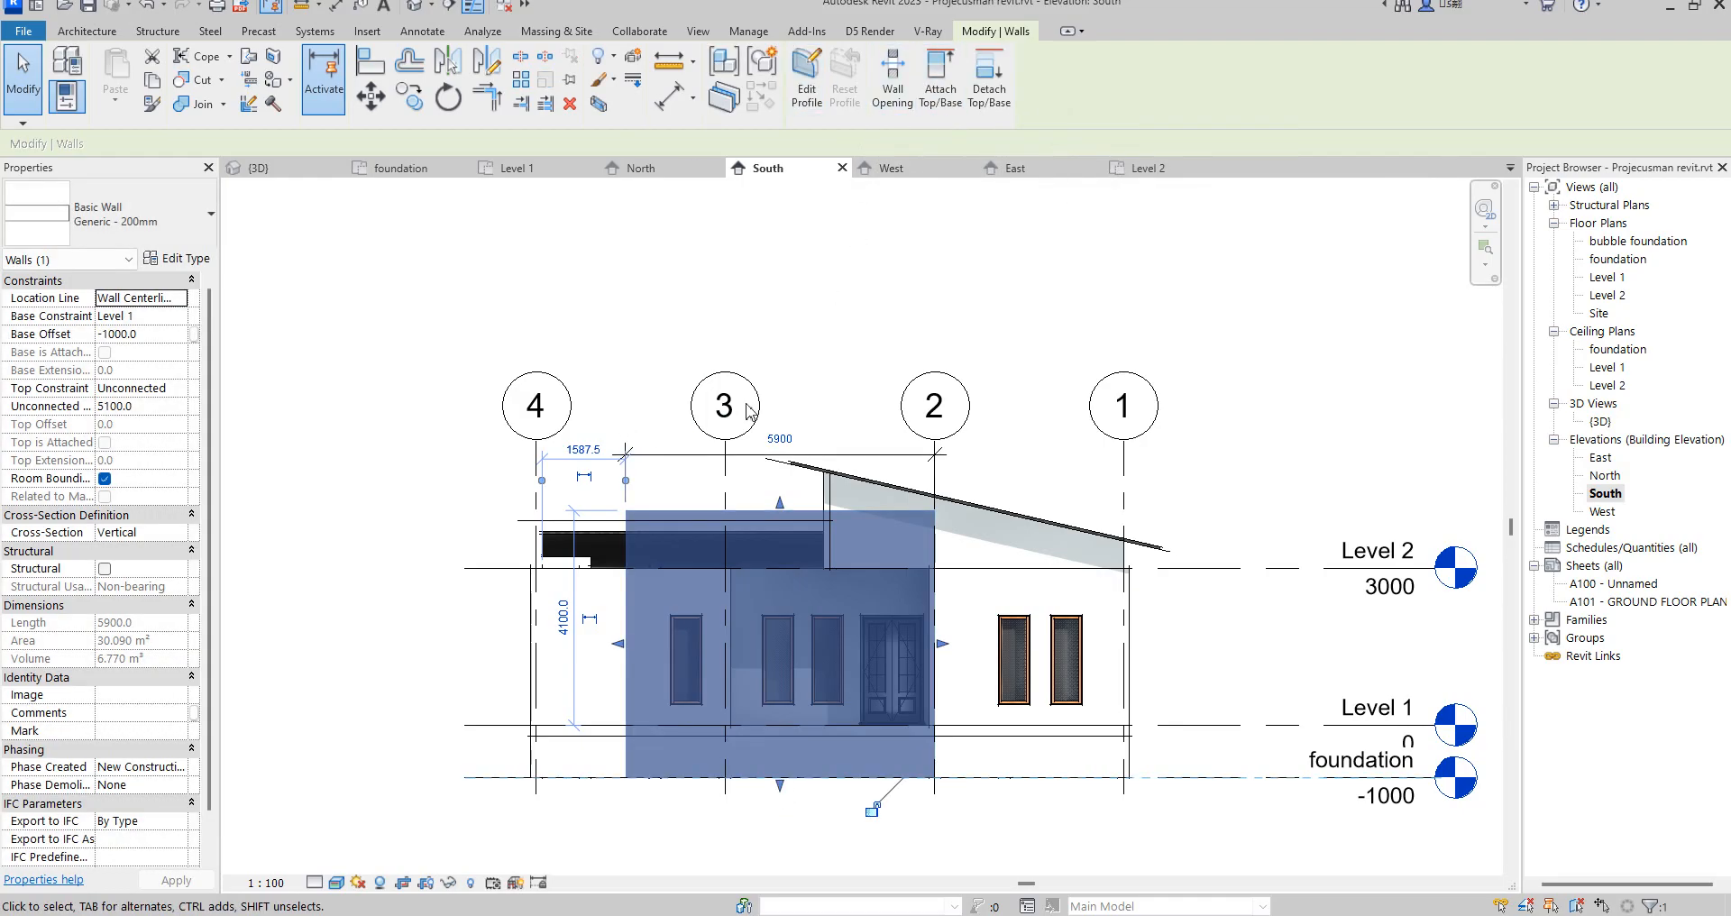
click(893, 72)
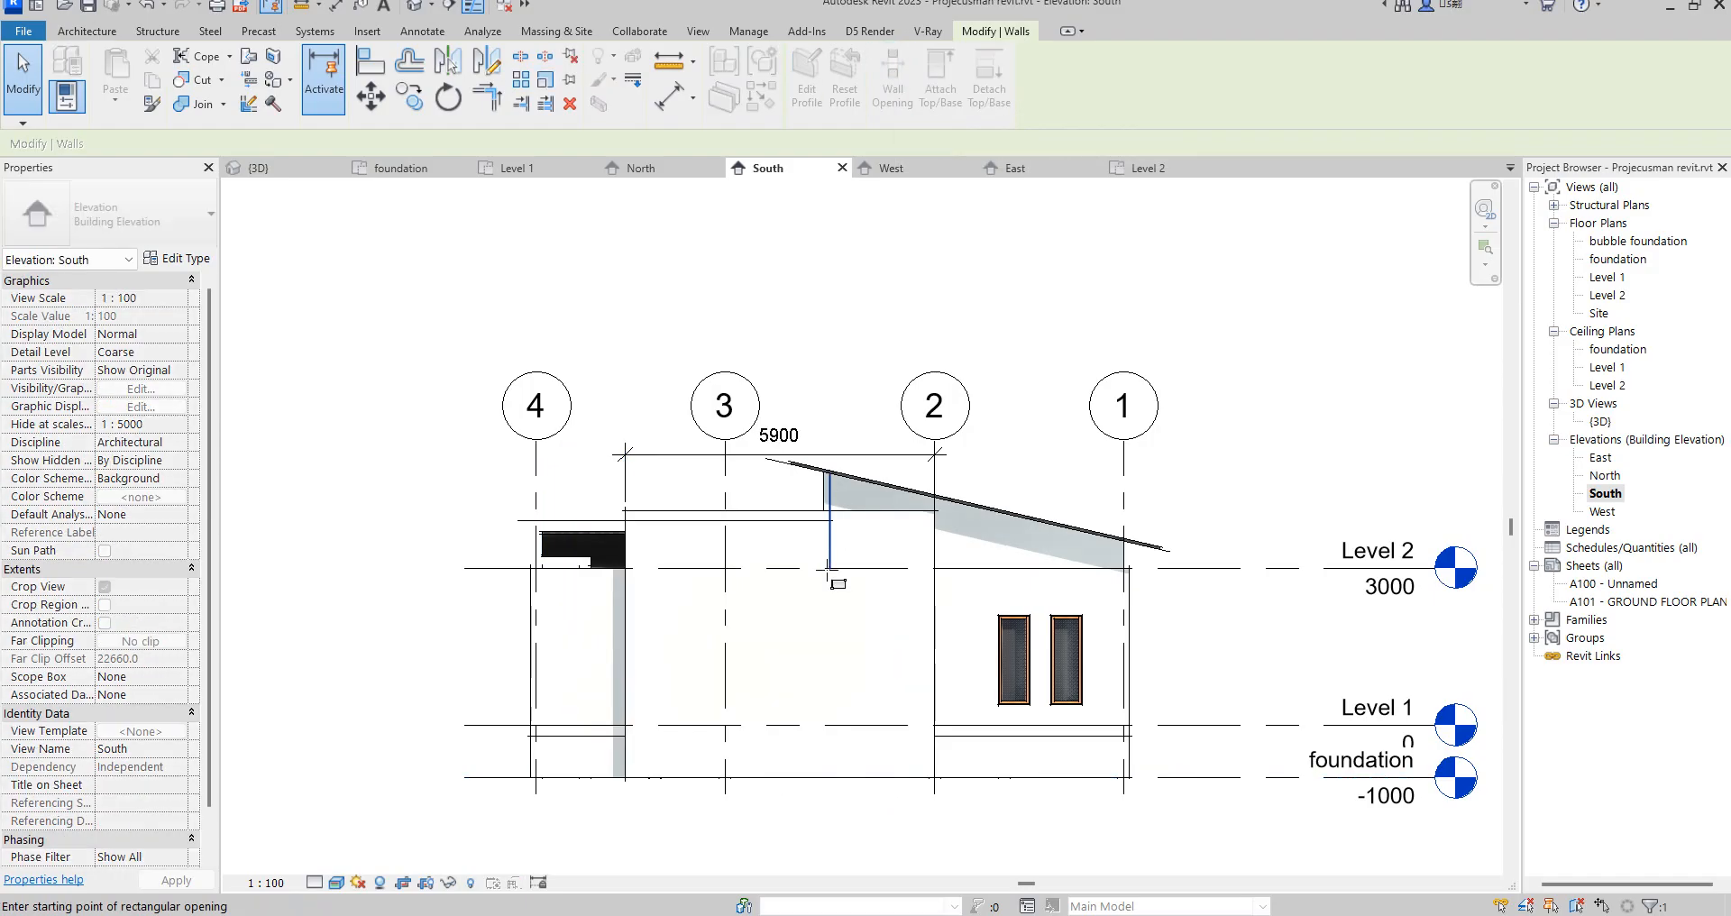
click(931, 594)
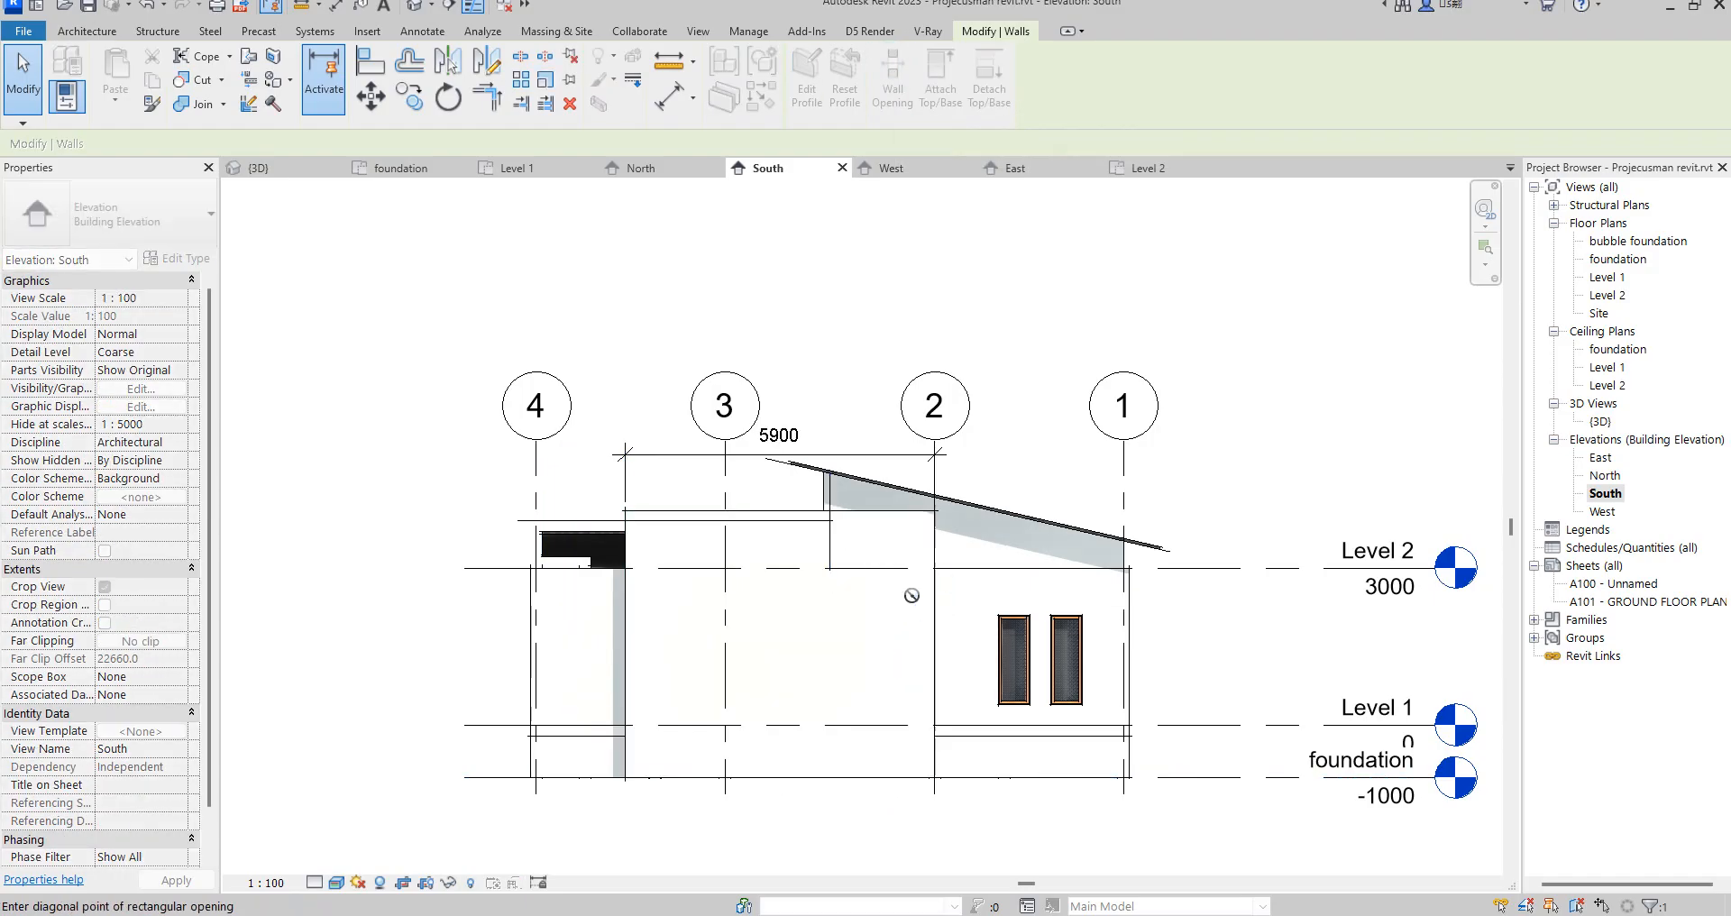
click(773, 590)
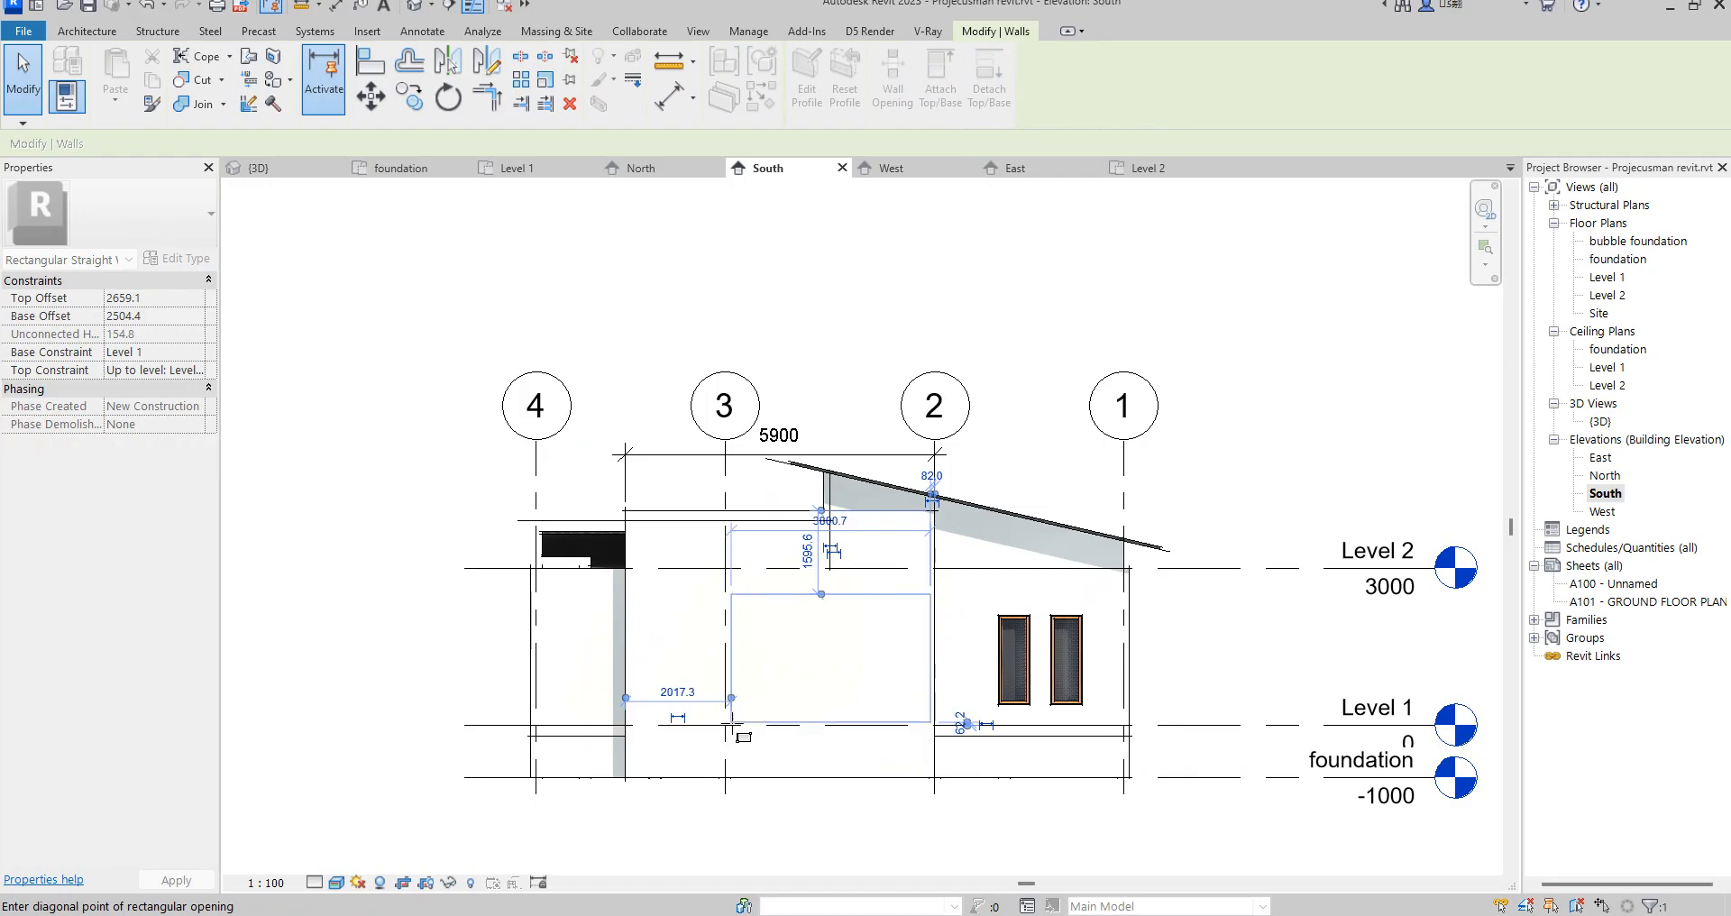
click(732, 723)
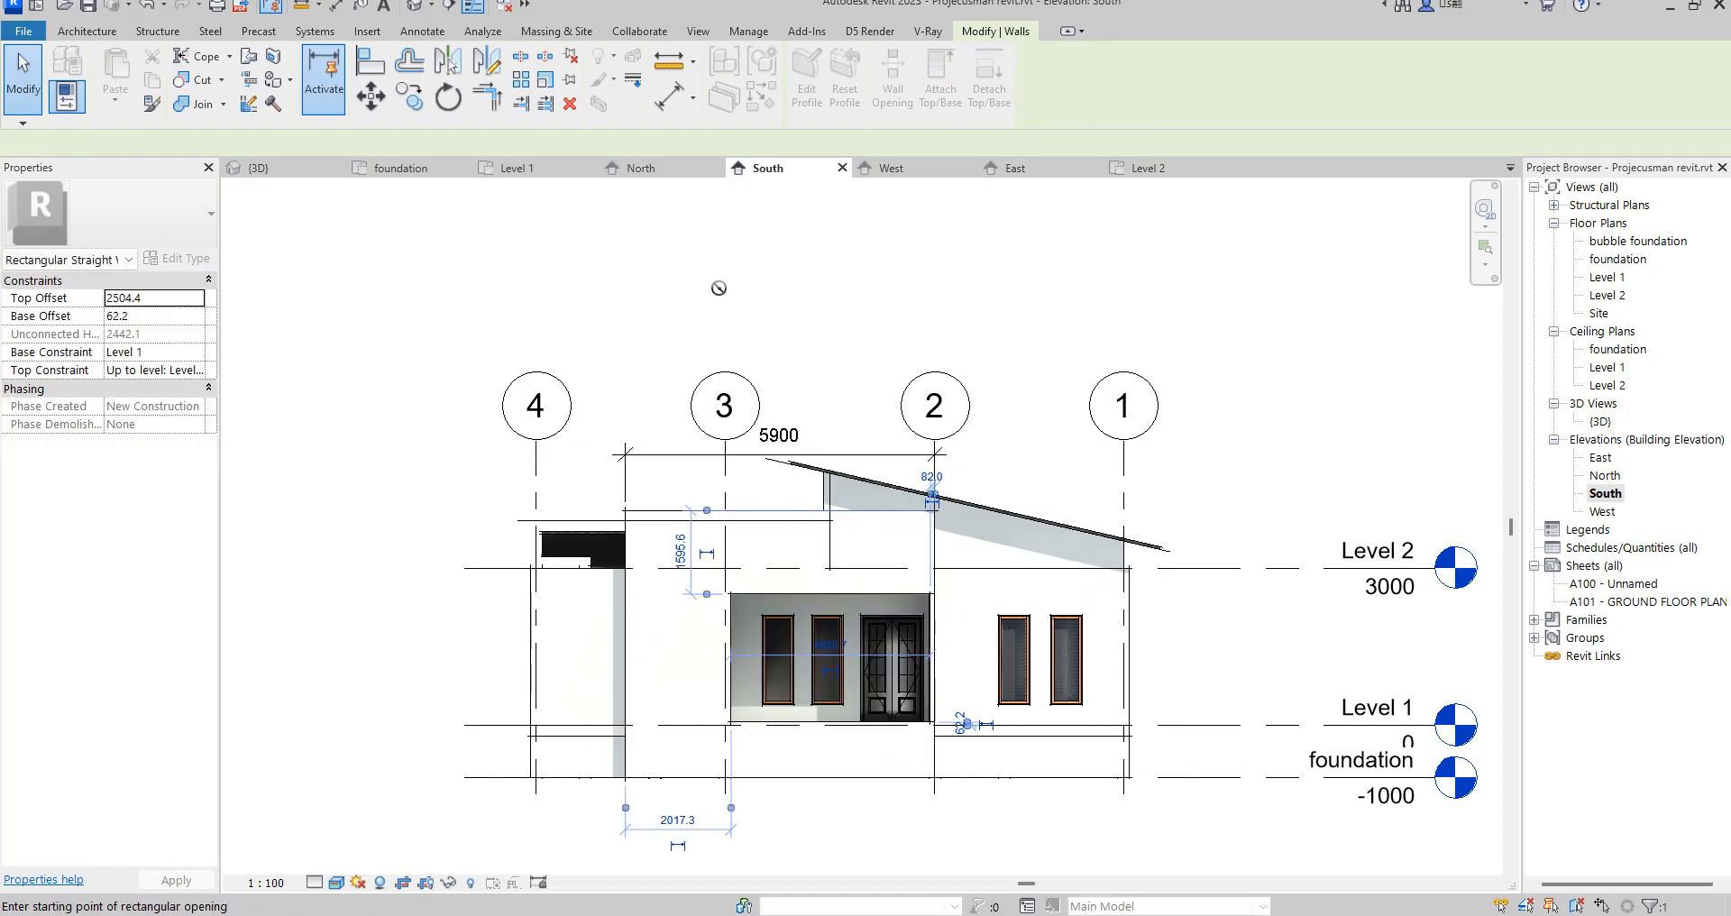
right_click(629, 290)
click(685, 299)
right_click(739, 282)
click(786, 293)
- Extend the porch opening past the wall's grid 2 end, raise its top offset to 2600 mm and view the house in 3D
click(904, 628)
scroll(904, 628, up, 2)
drag(961, 677, 963, 678)
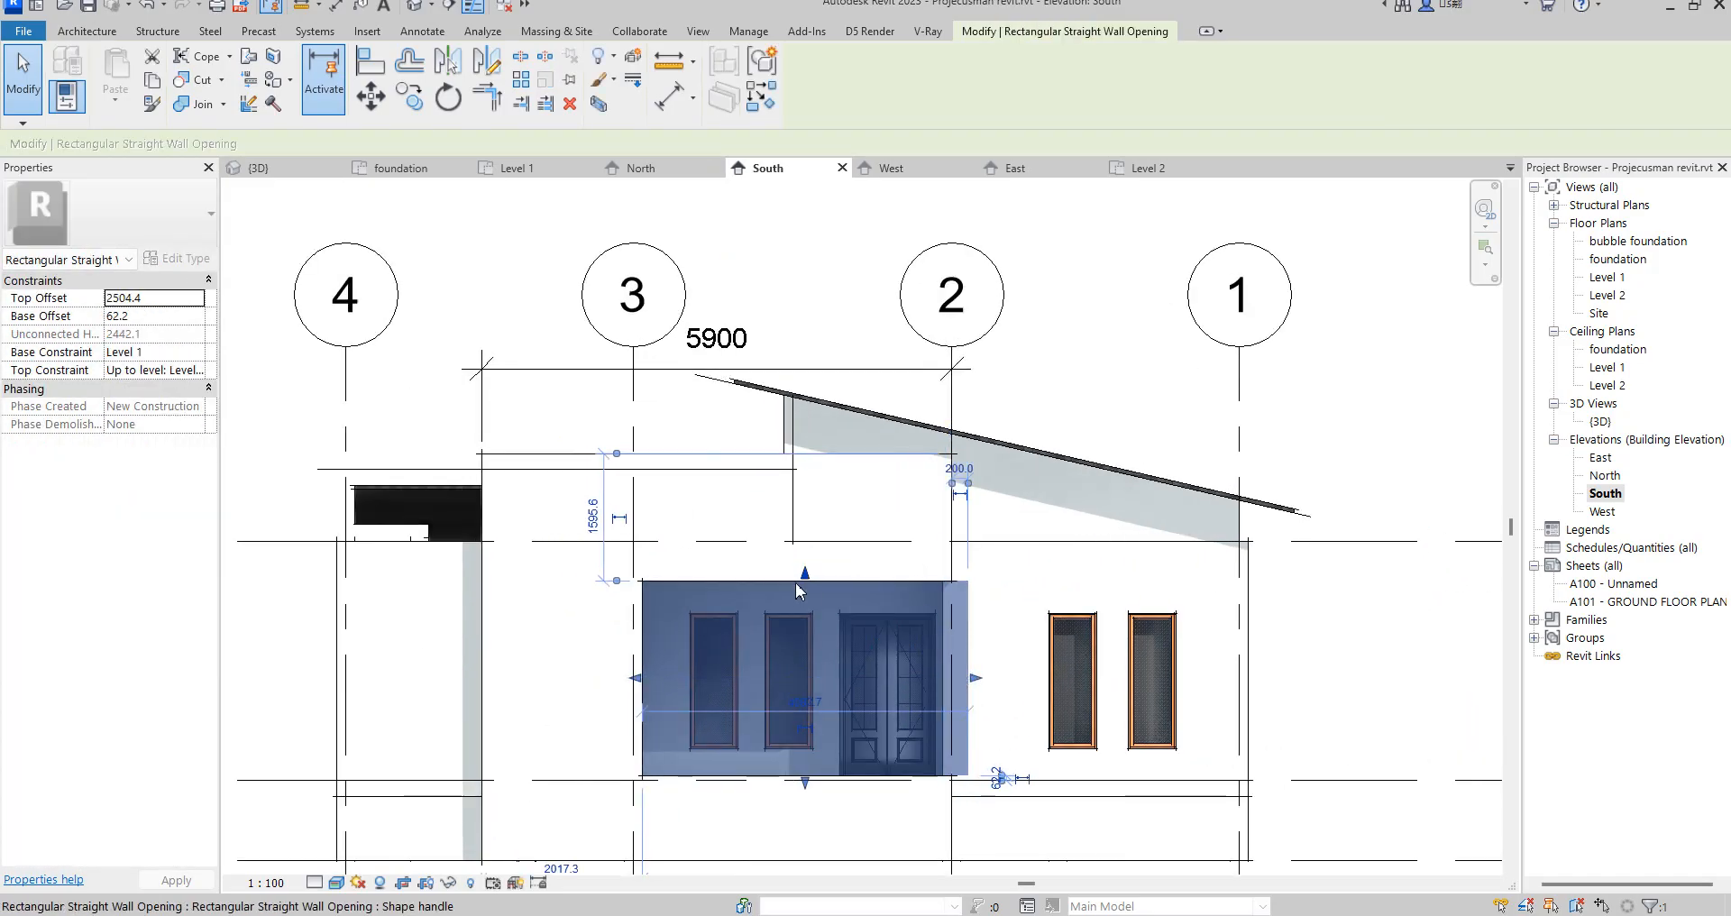
drag(803, 575, 803, 555)
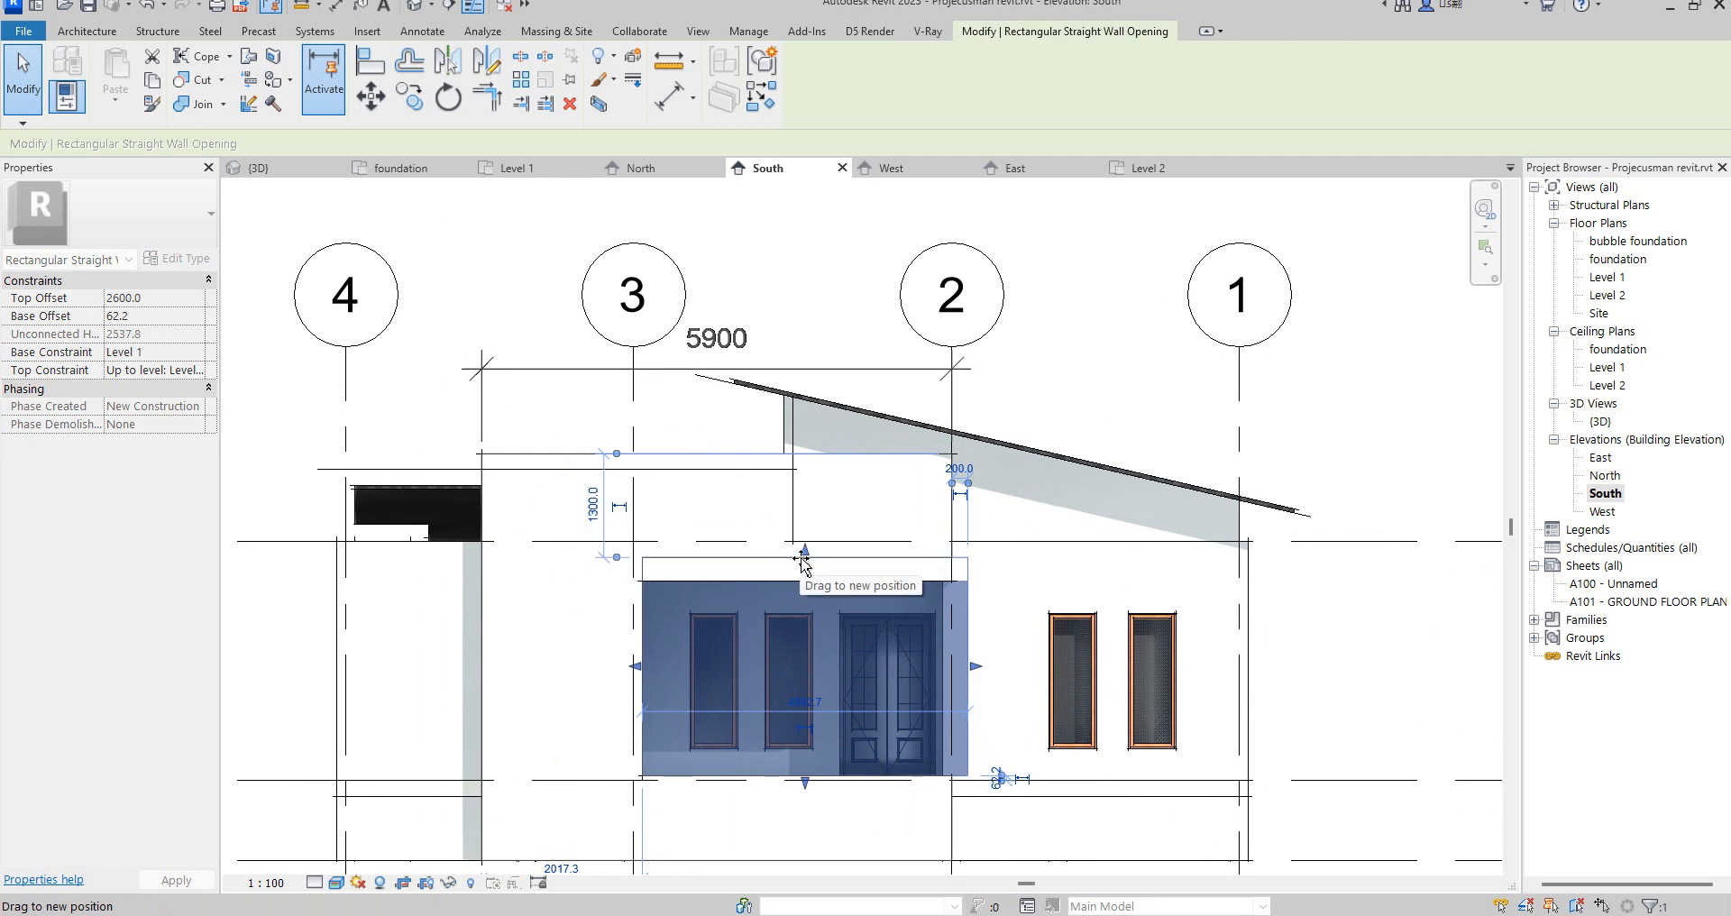
click(1108, 322)
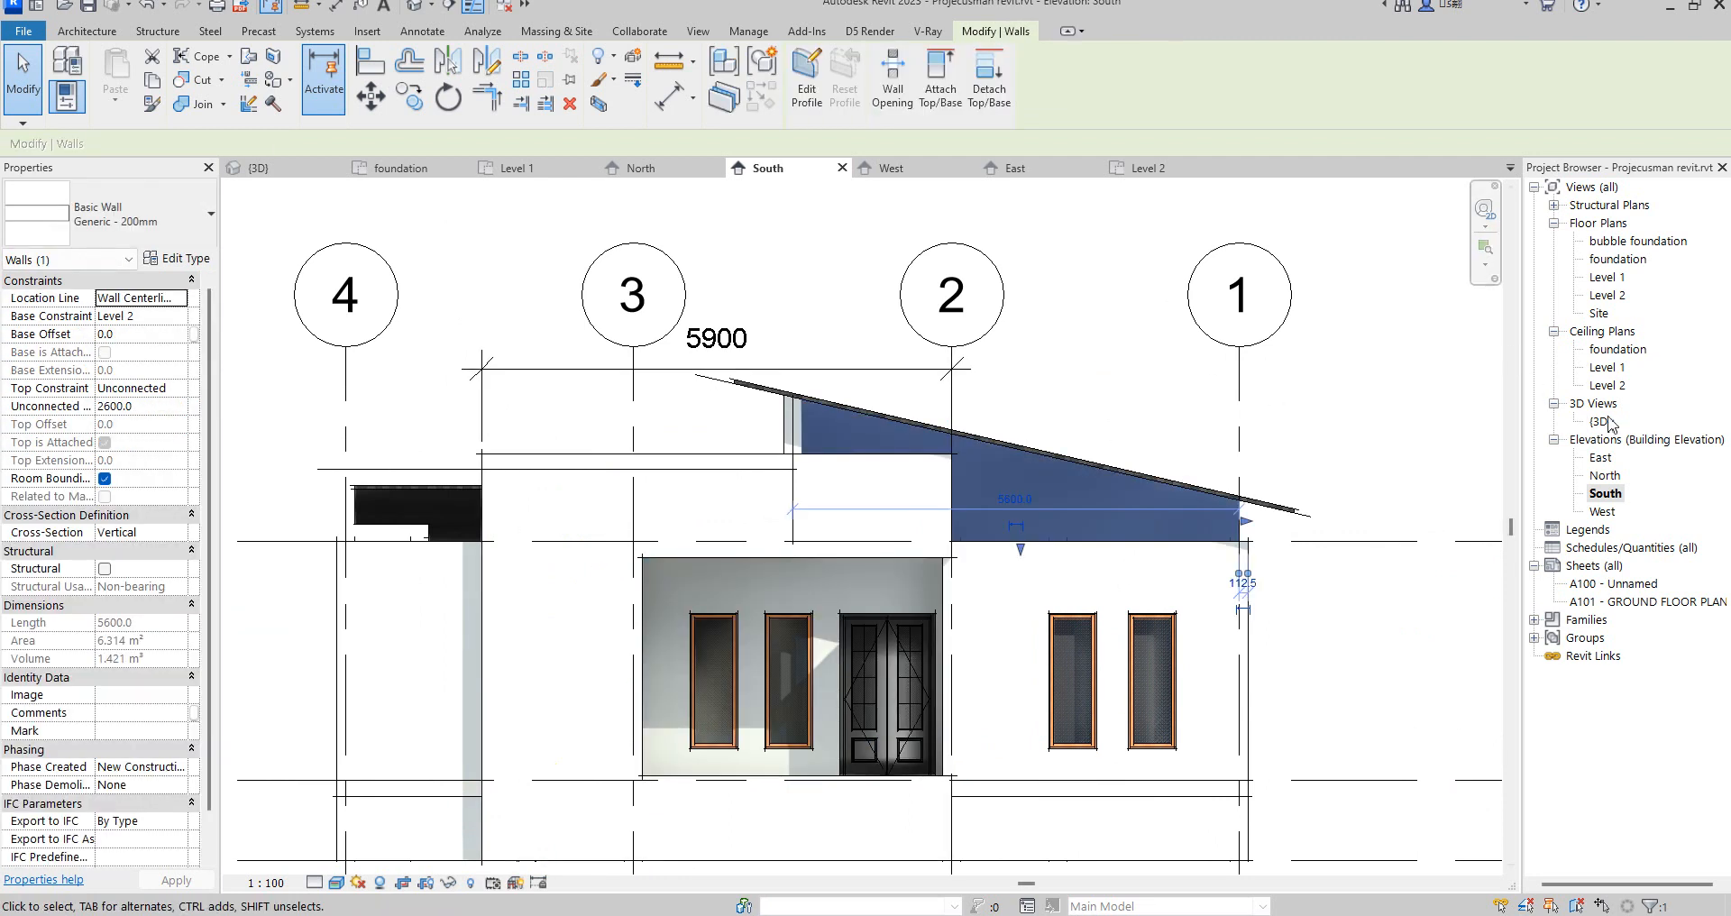
double_click(1605, 421)
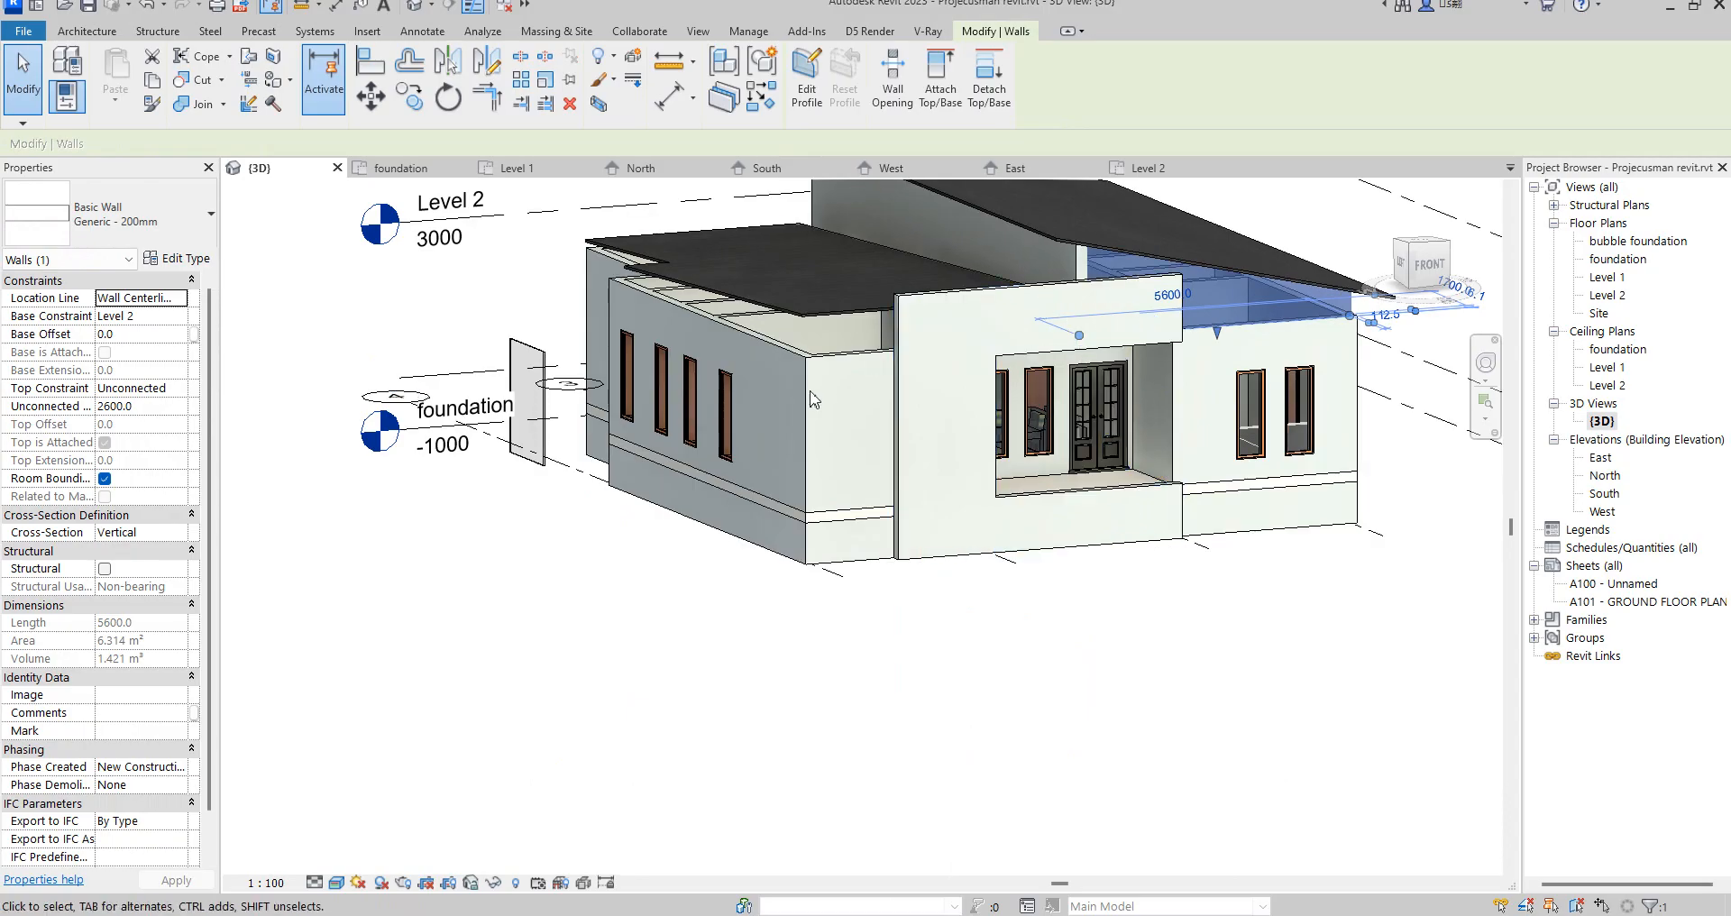
scroll(977, 380, down, 2)
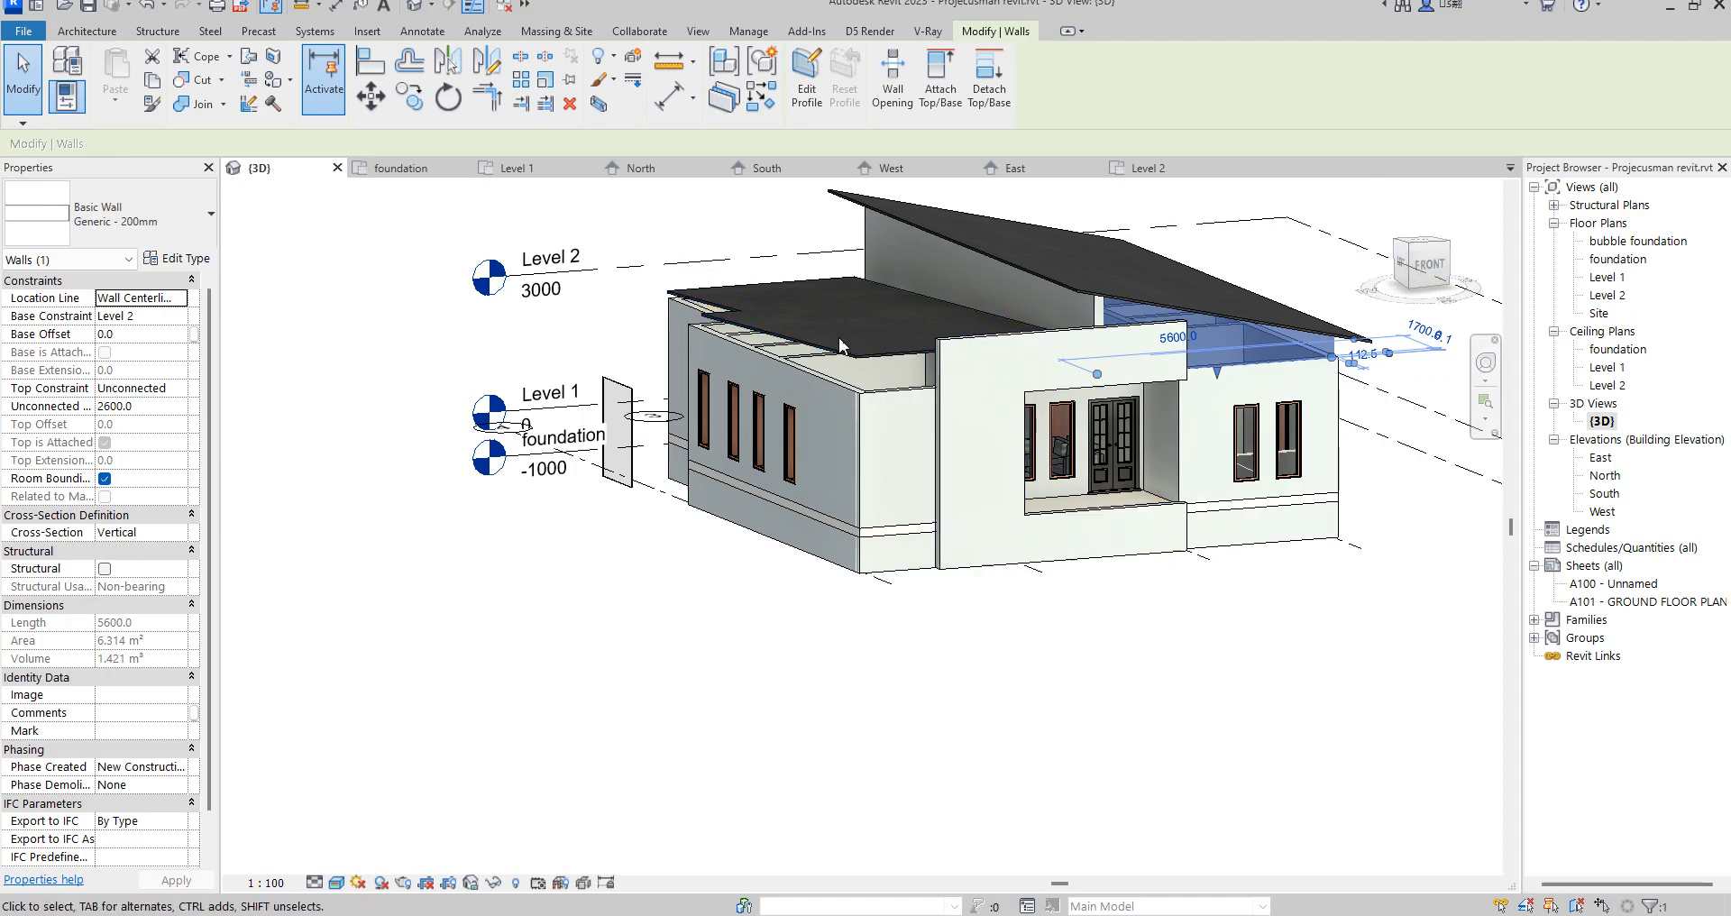
- Draw a Generic - 200mm wall on Level 2 along the master room's front, from grid 3 to grid 4
double_click(1609, 294)
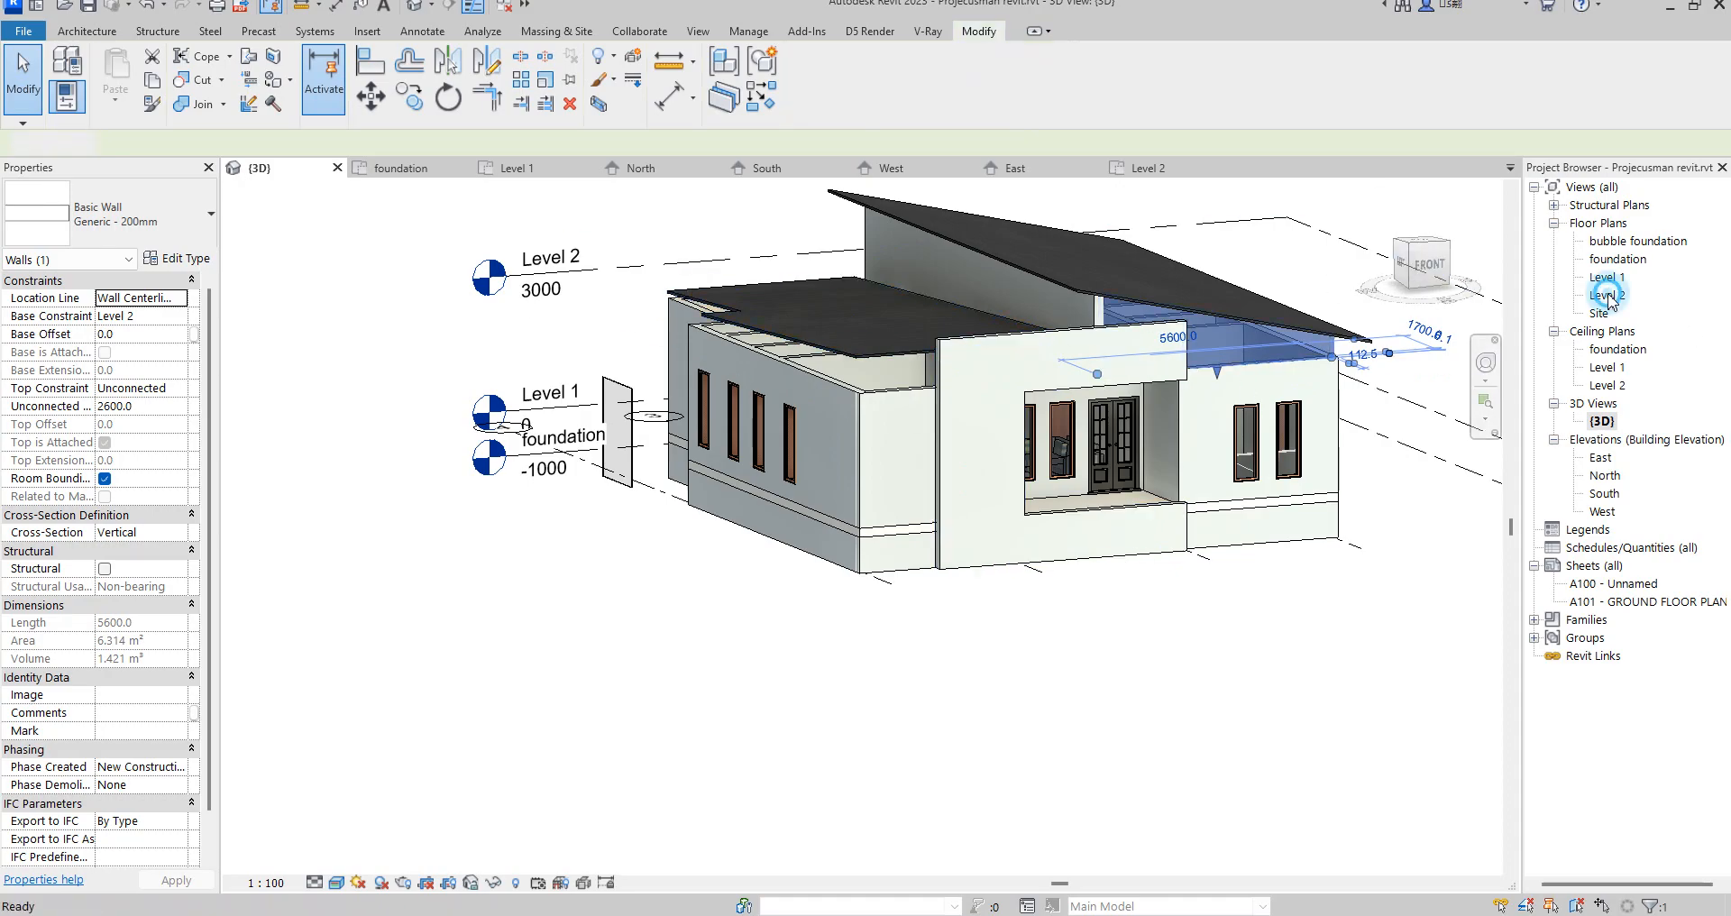
scroll(992, 649, up, 3)
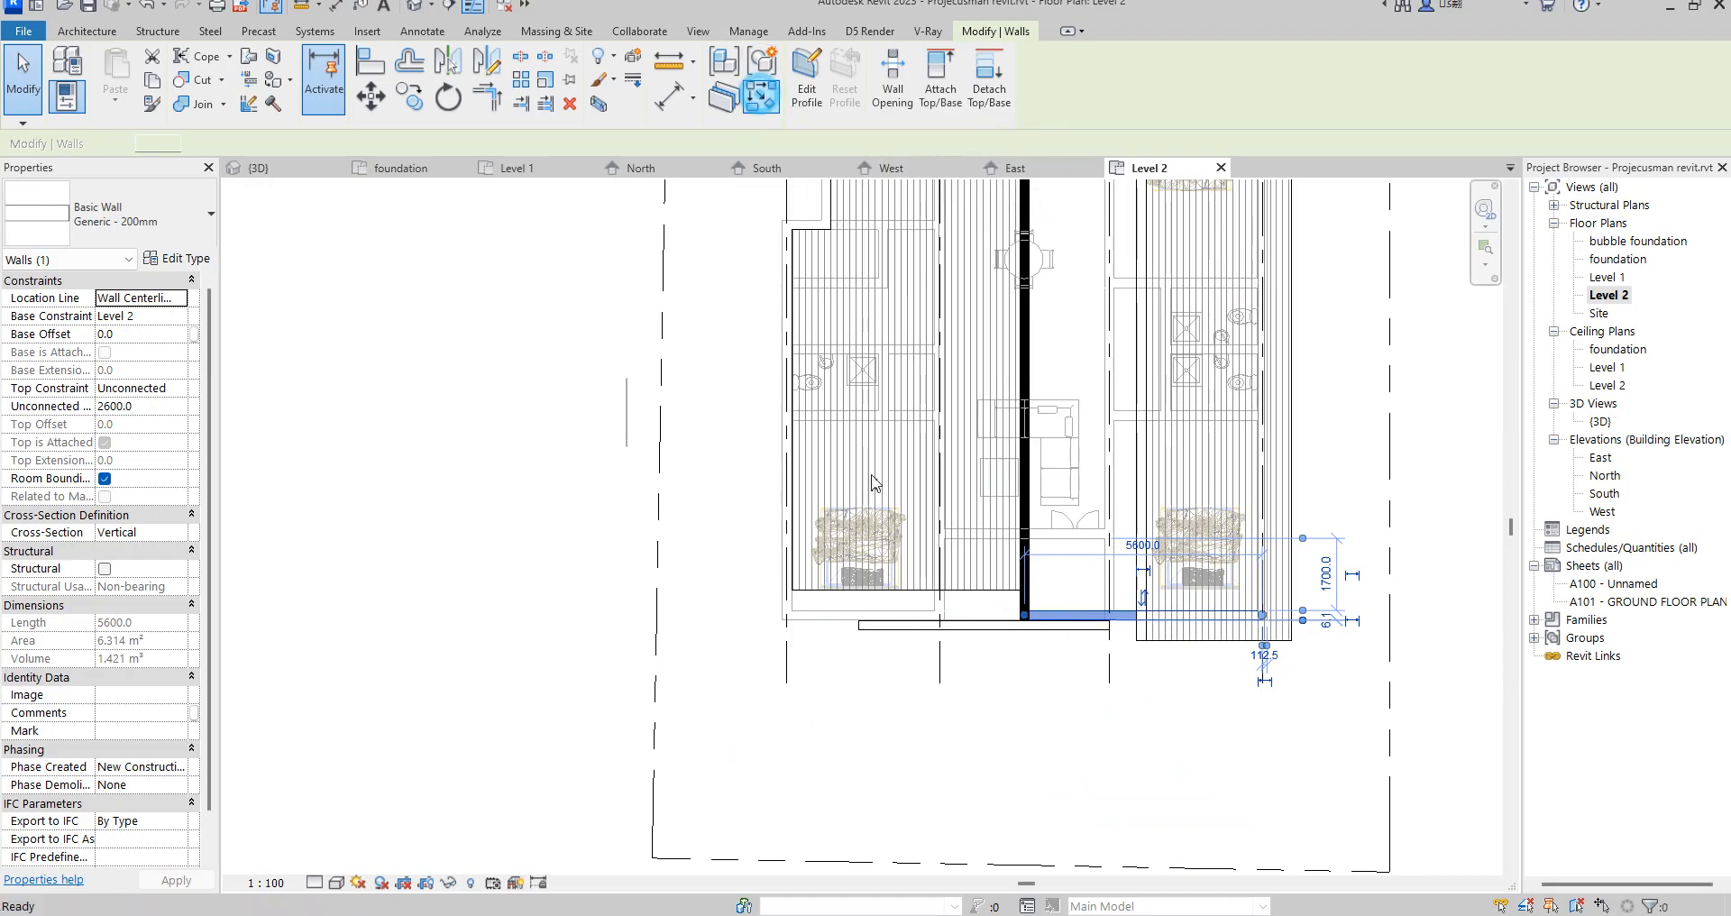
click(760, 95)
scroll(1000, 616, up, 2)
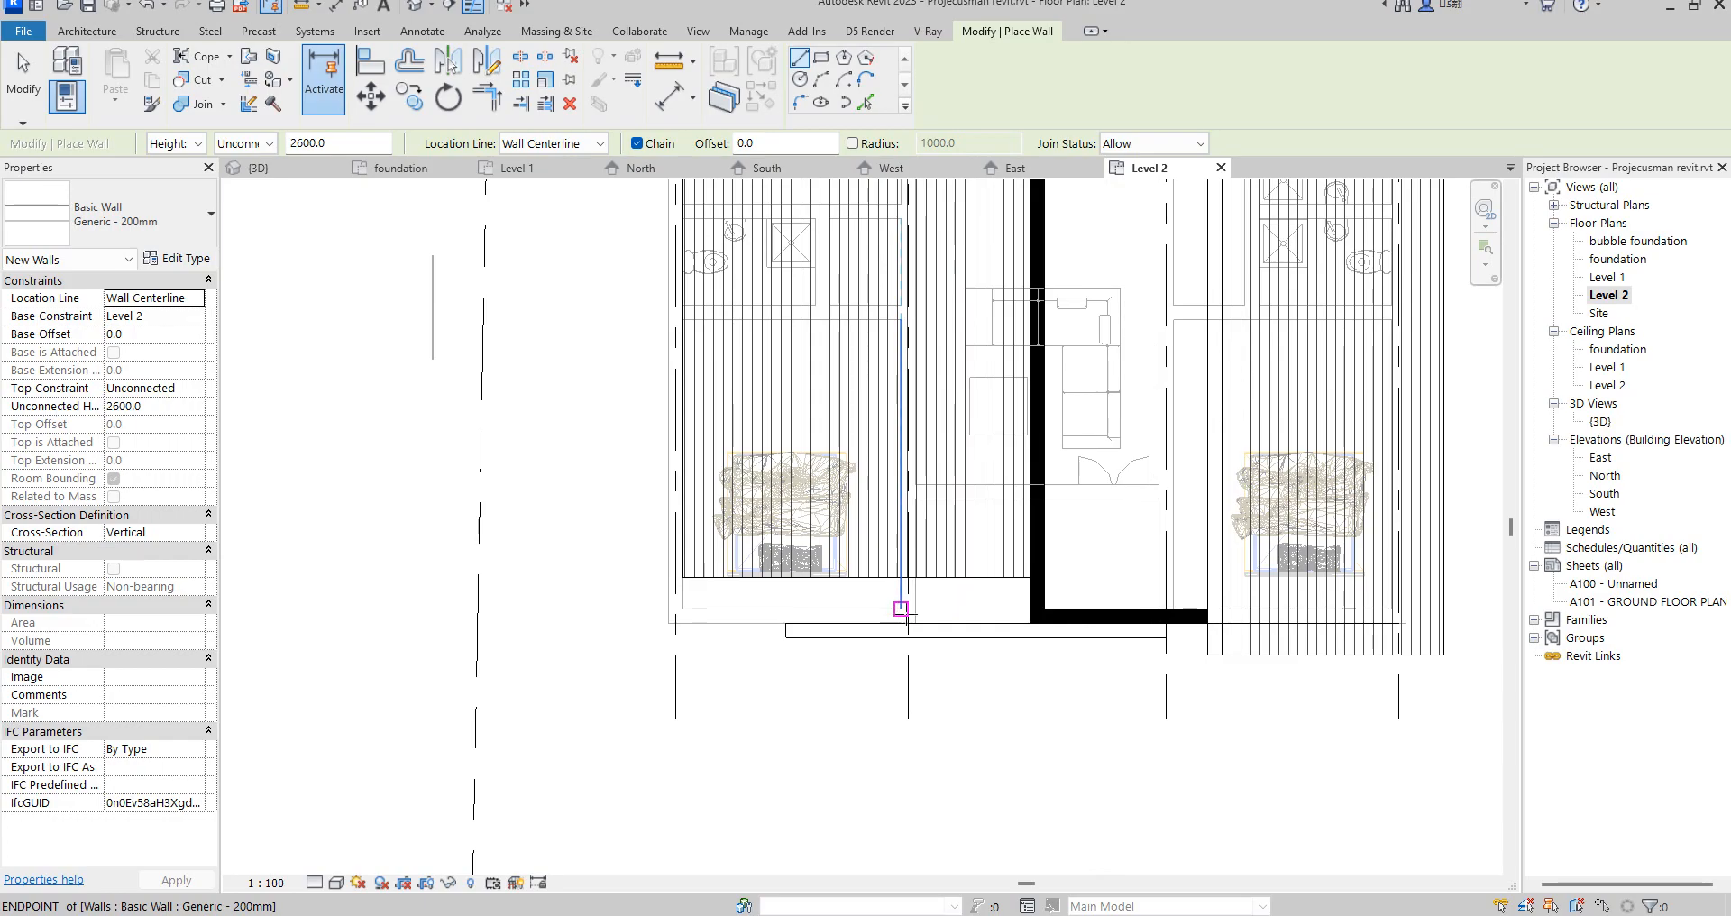
click(908, 616)
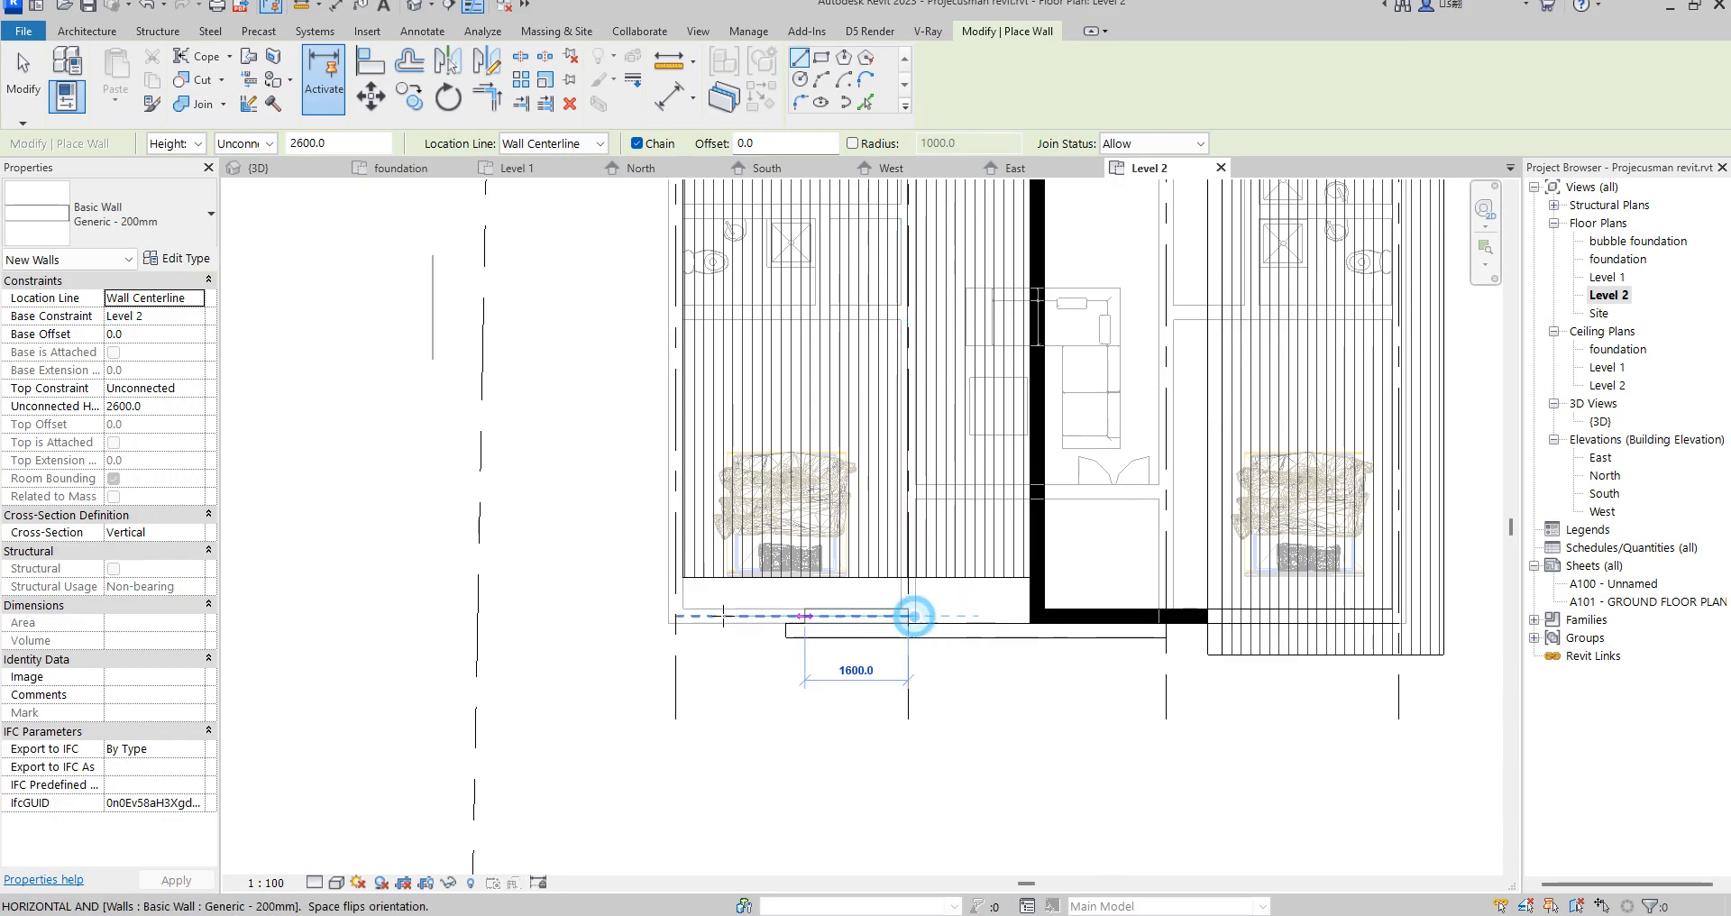
click(675, 615)
- Continue the Level 2 wall along grid 4 to the building's step-back corner, about 9200 mm long
scroll(678, 722, down, 3)
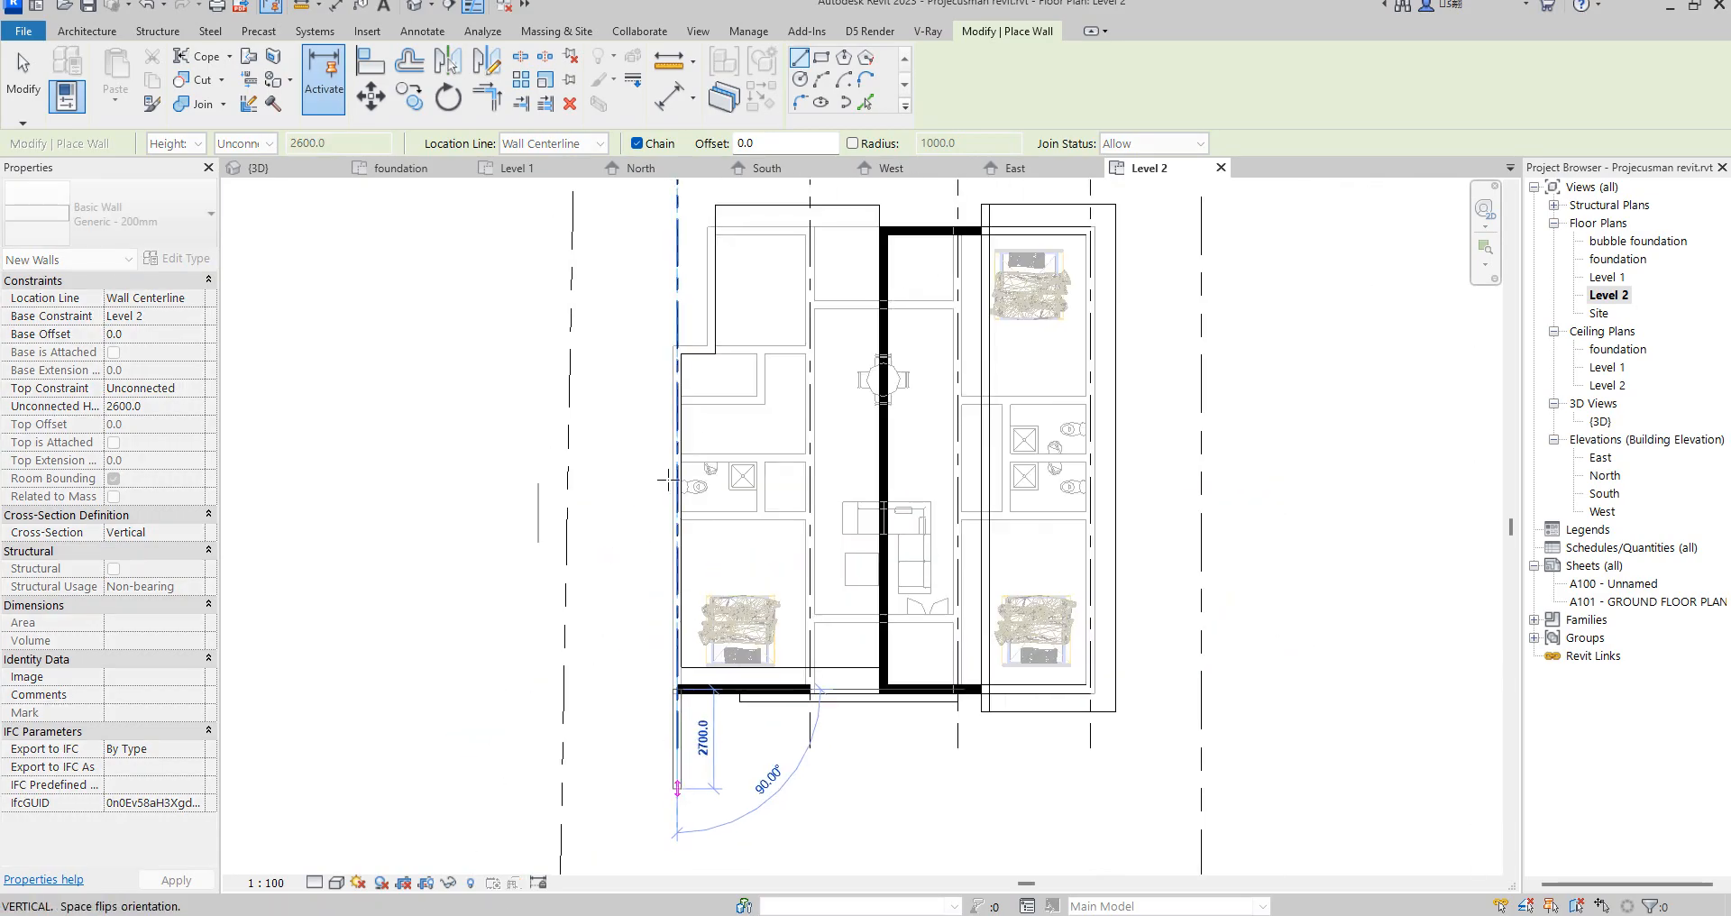
scroll(677, 407, up, 3)
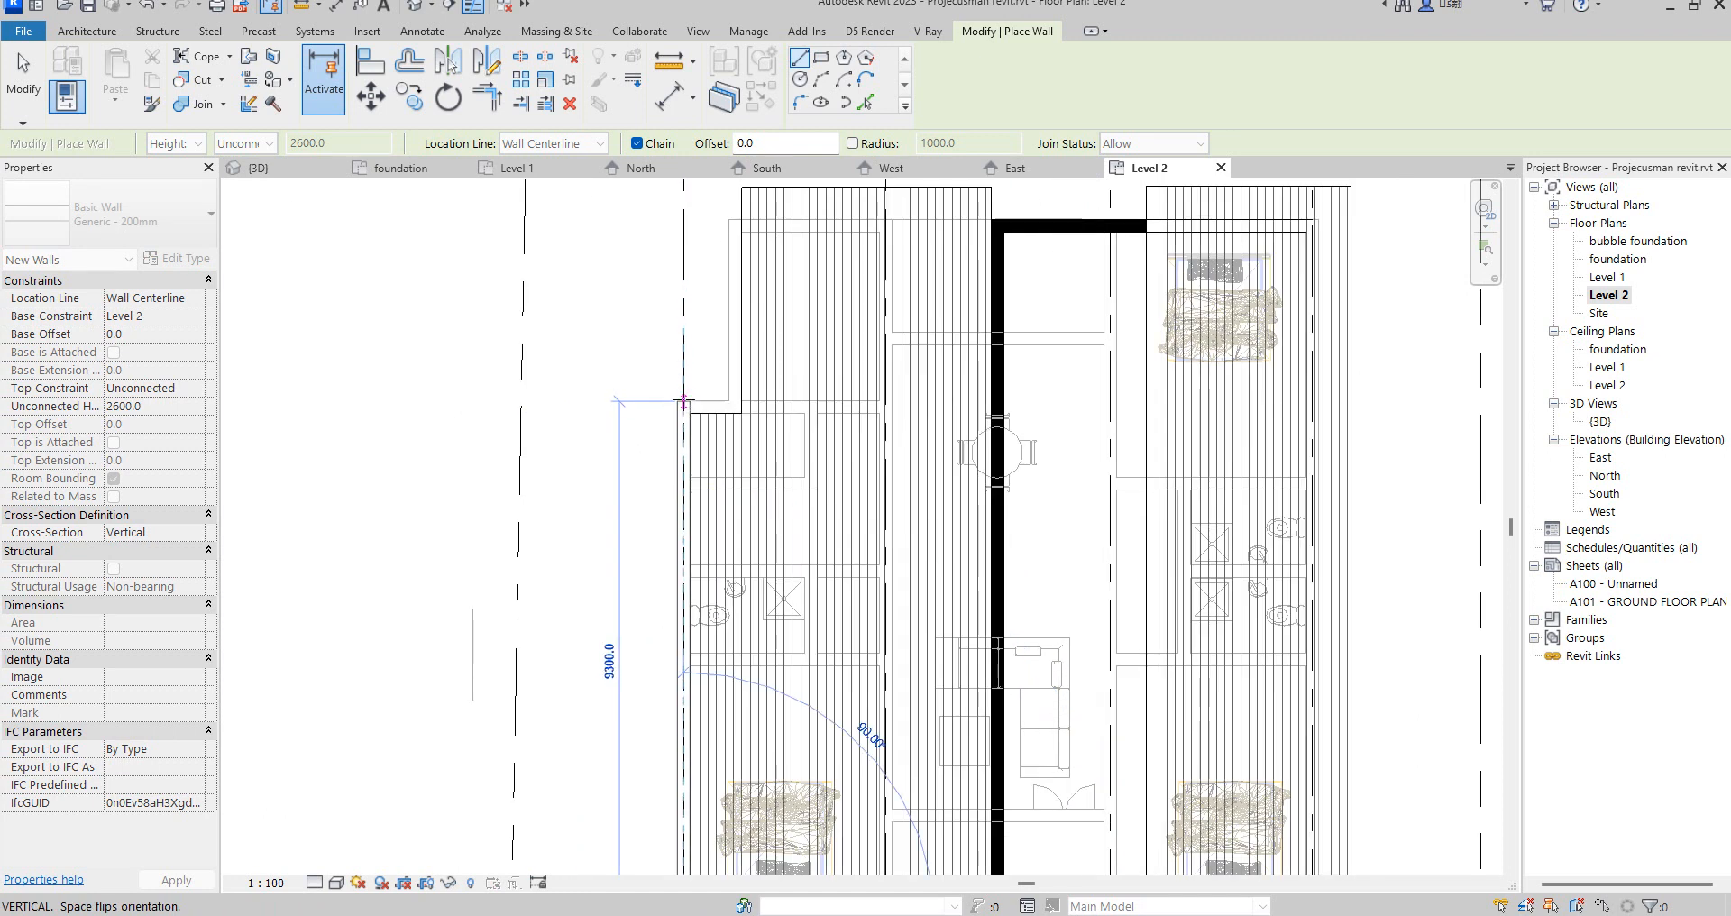
scroll(685, 407, up, 1)
click(684, 407)
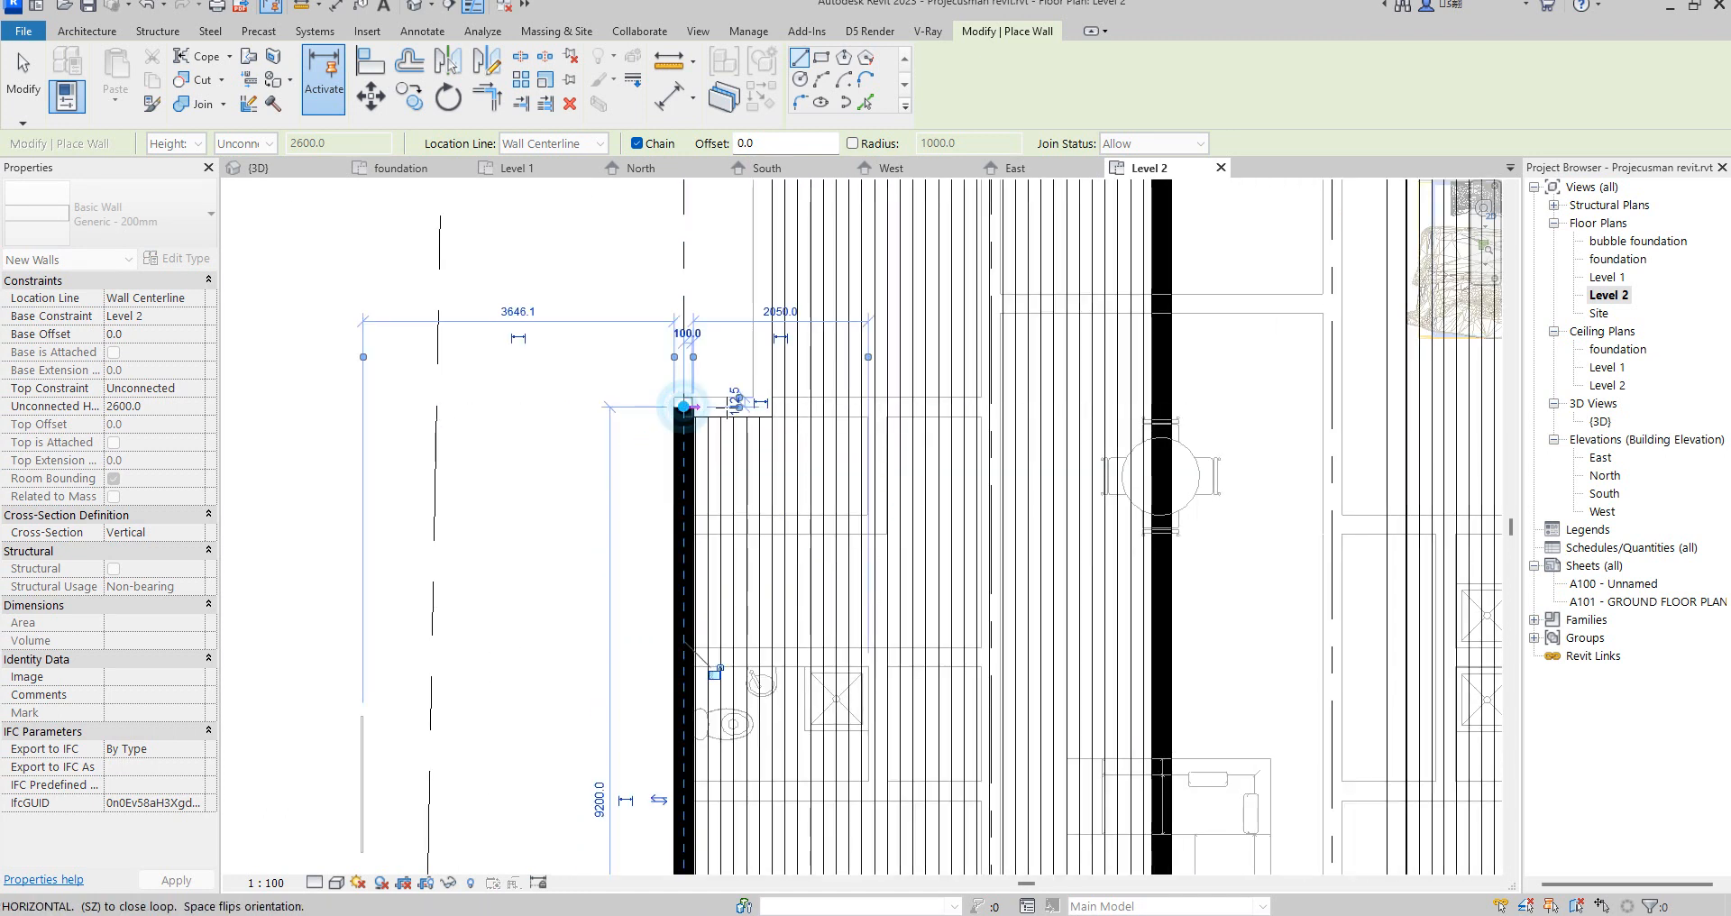
- Continue the Level 2 walls about 900 mm across the step-back and about 3200 mm up to the rear corner, ending the chain there
click(761, 407)
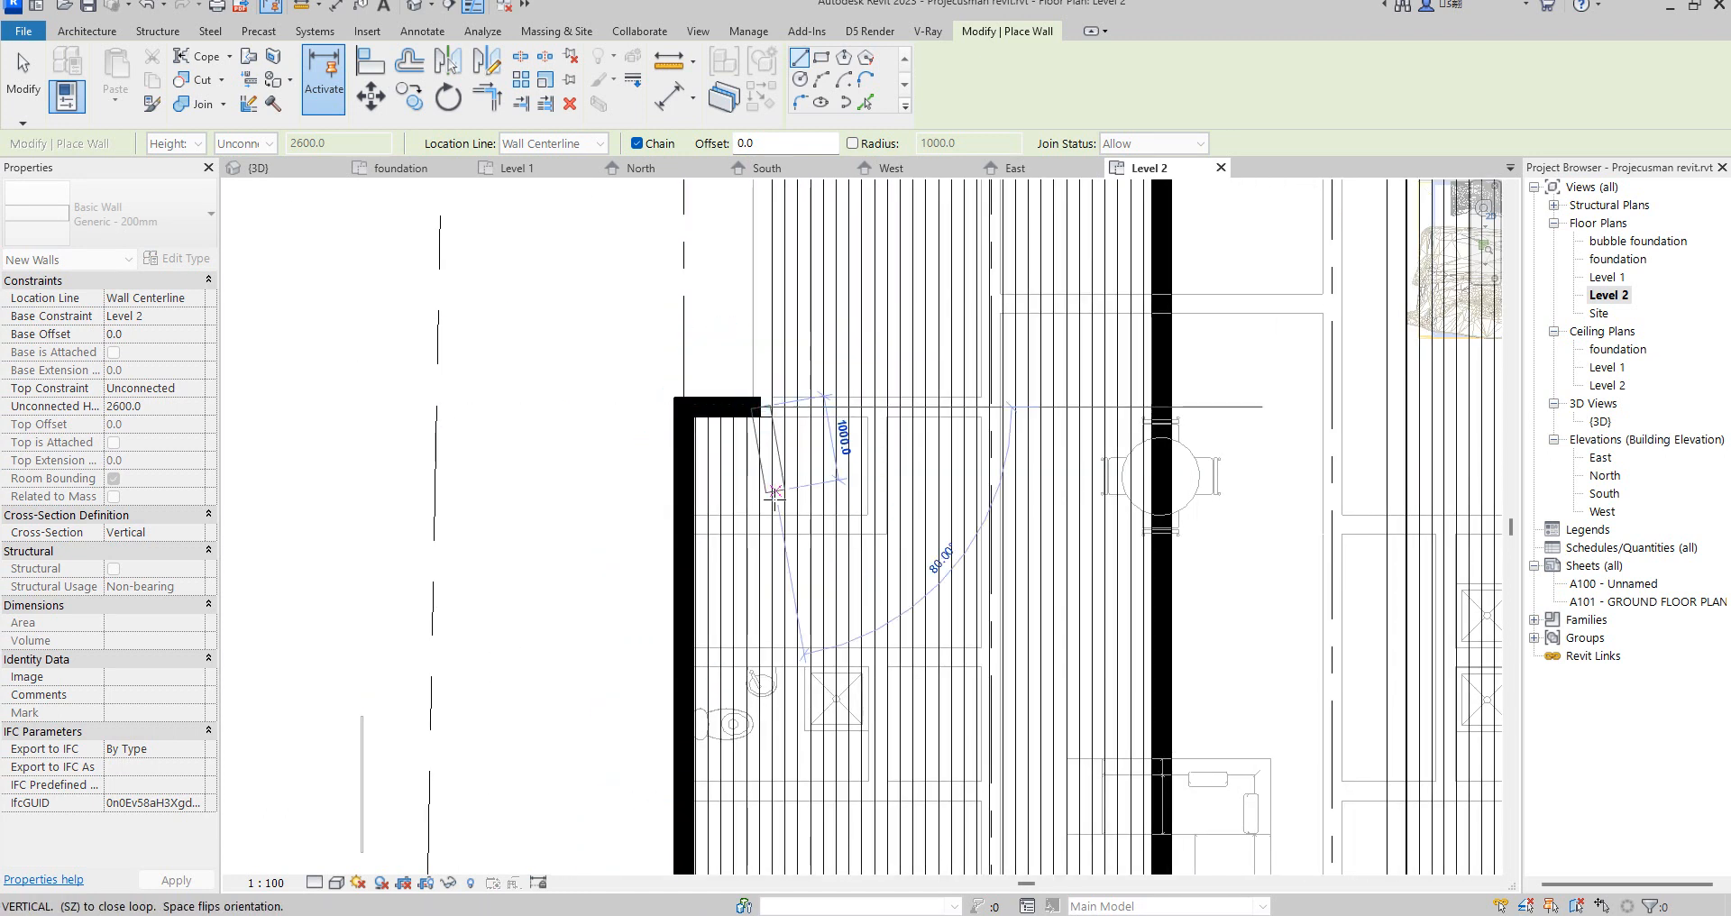
scroll(771, 492, down, 3)
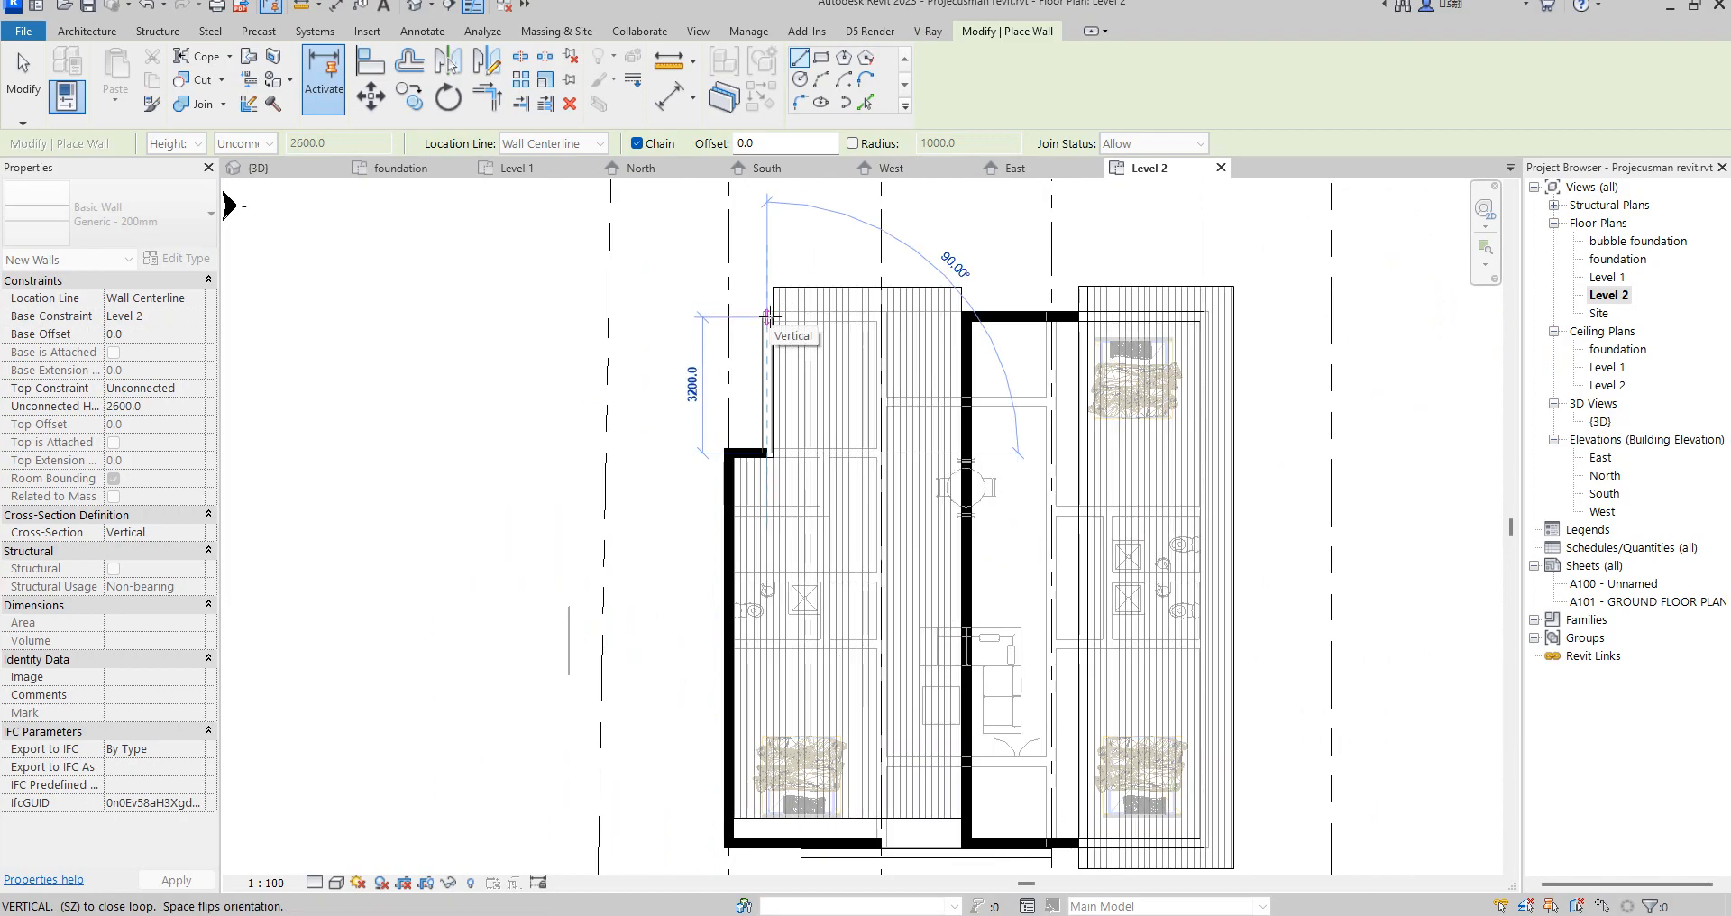
click(767, 312)
right_click(673, 313)
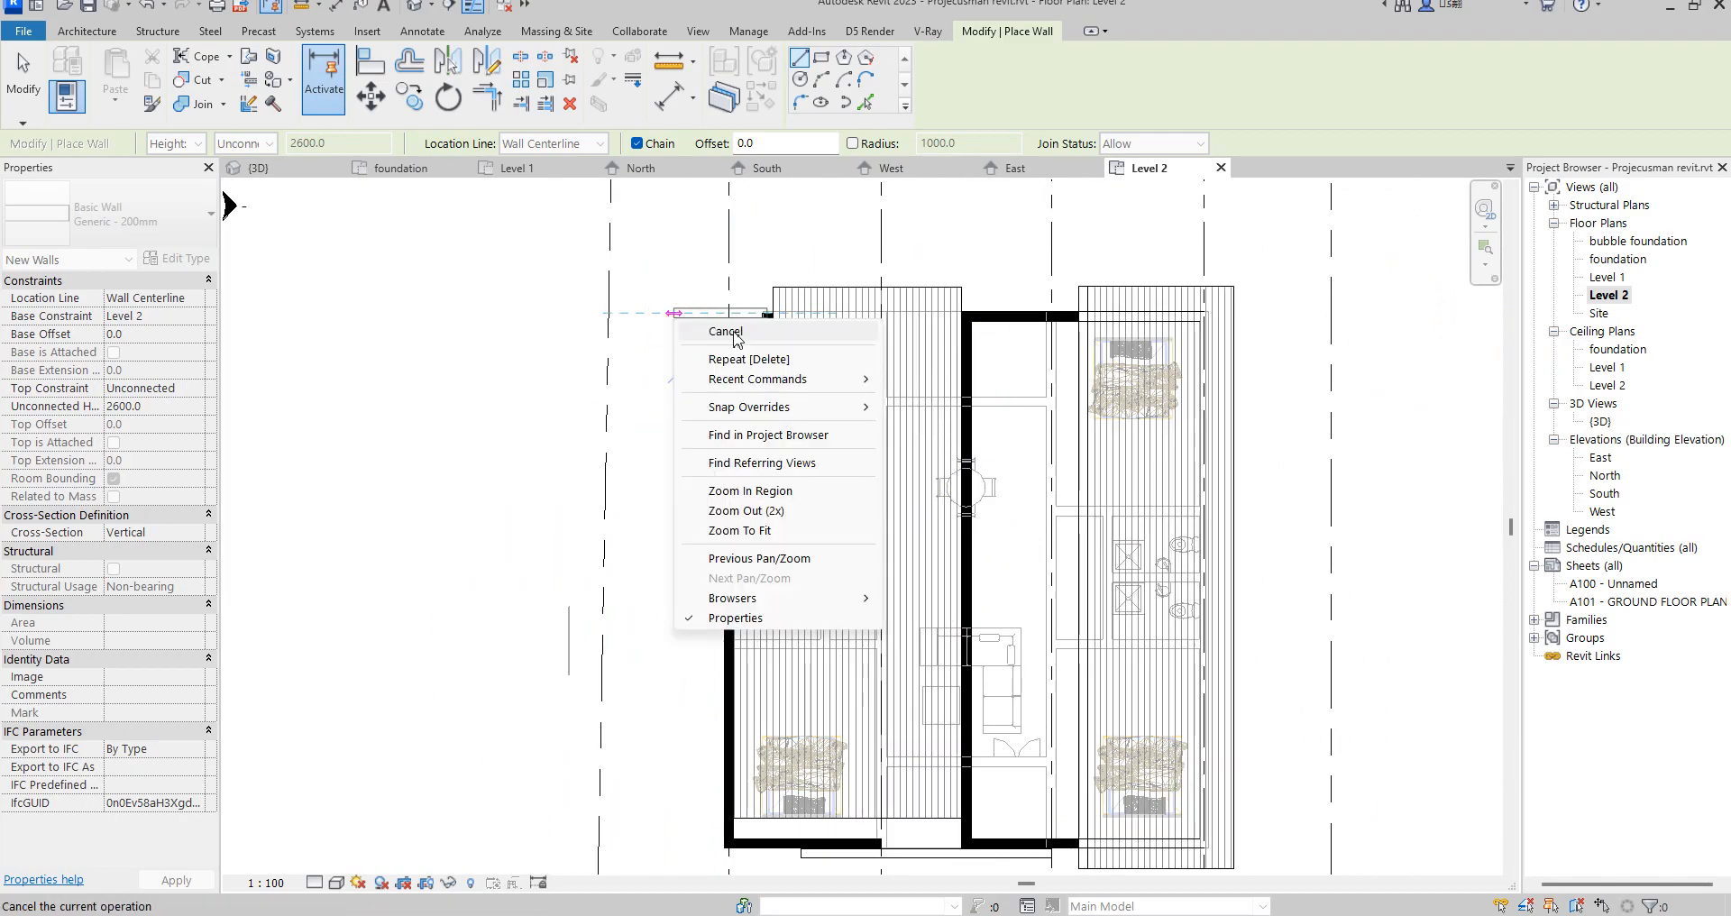
click(733, 336)
right_click(722, 328)
click(734, 335)
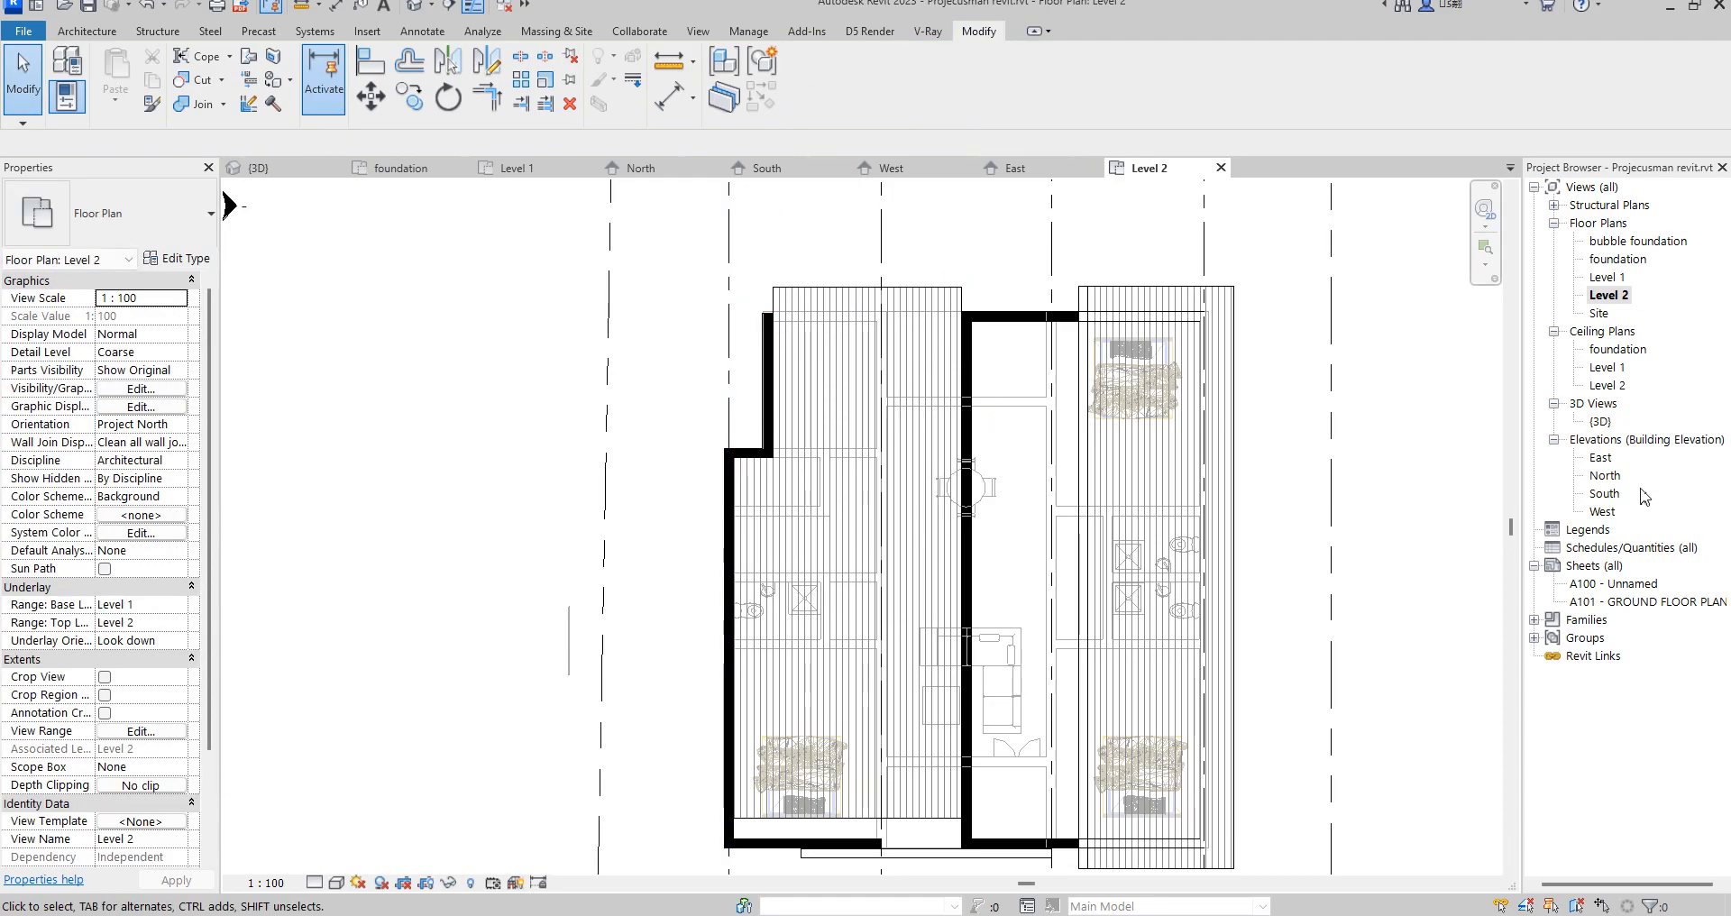
- Lower the top of the long Level 2 wall on grid 4 to a height of 1100 mm in the West elevation
double_click(1602, 457)
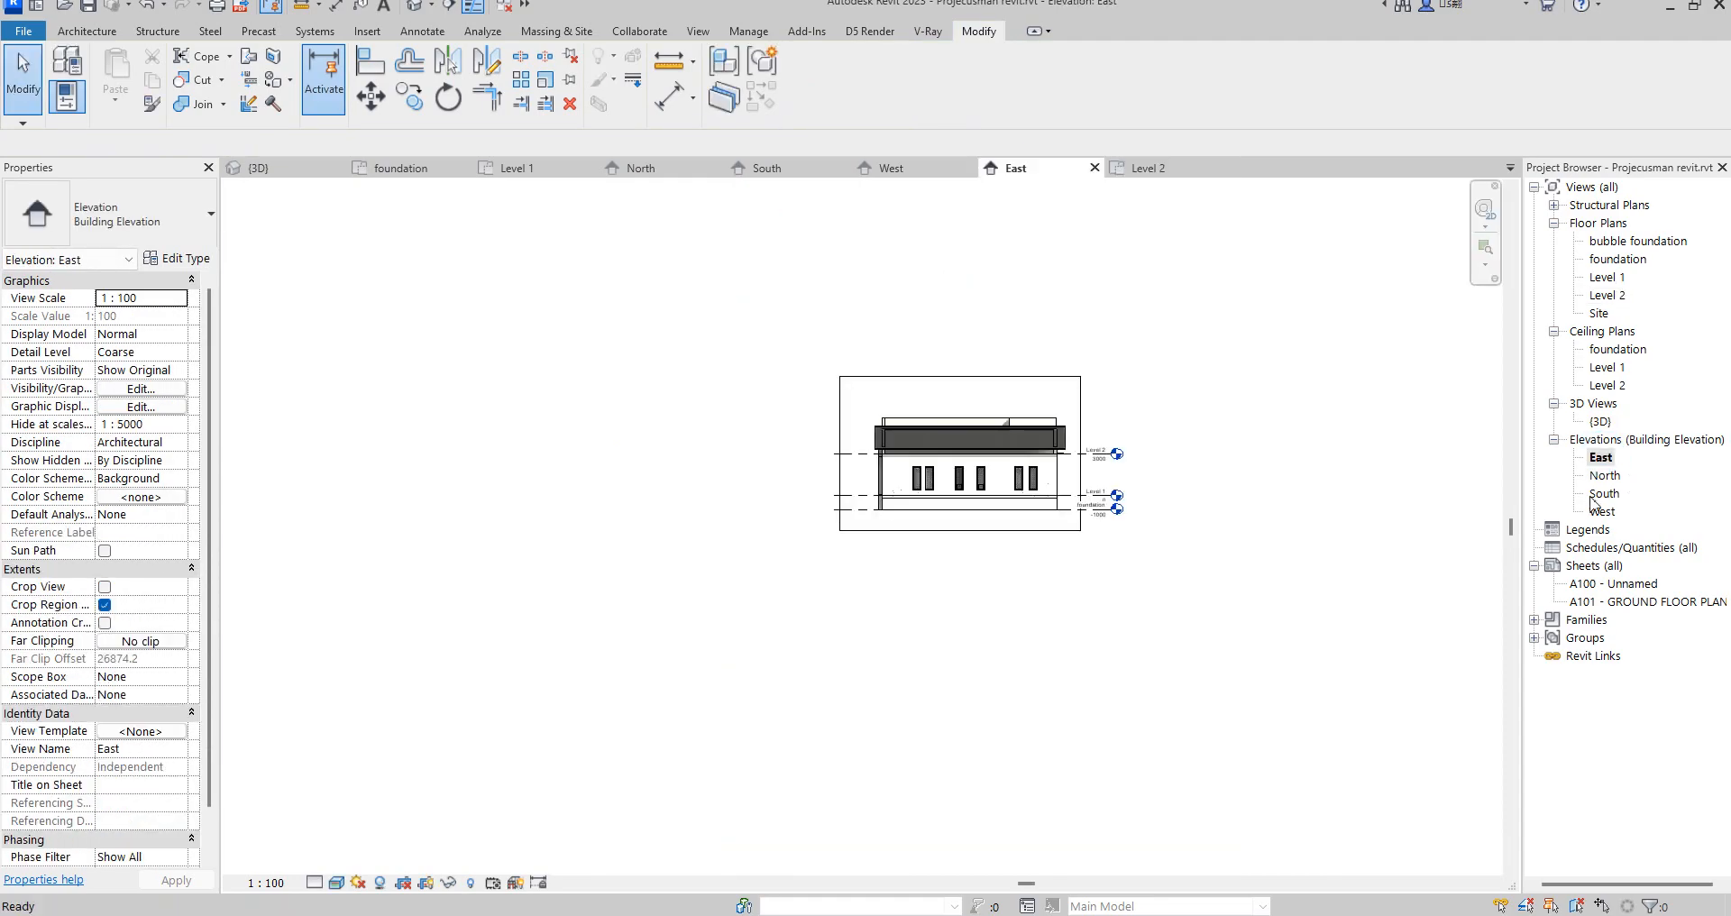
double_click(1600, 511)
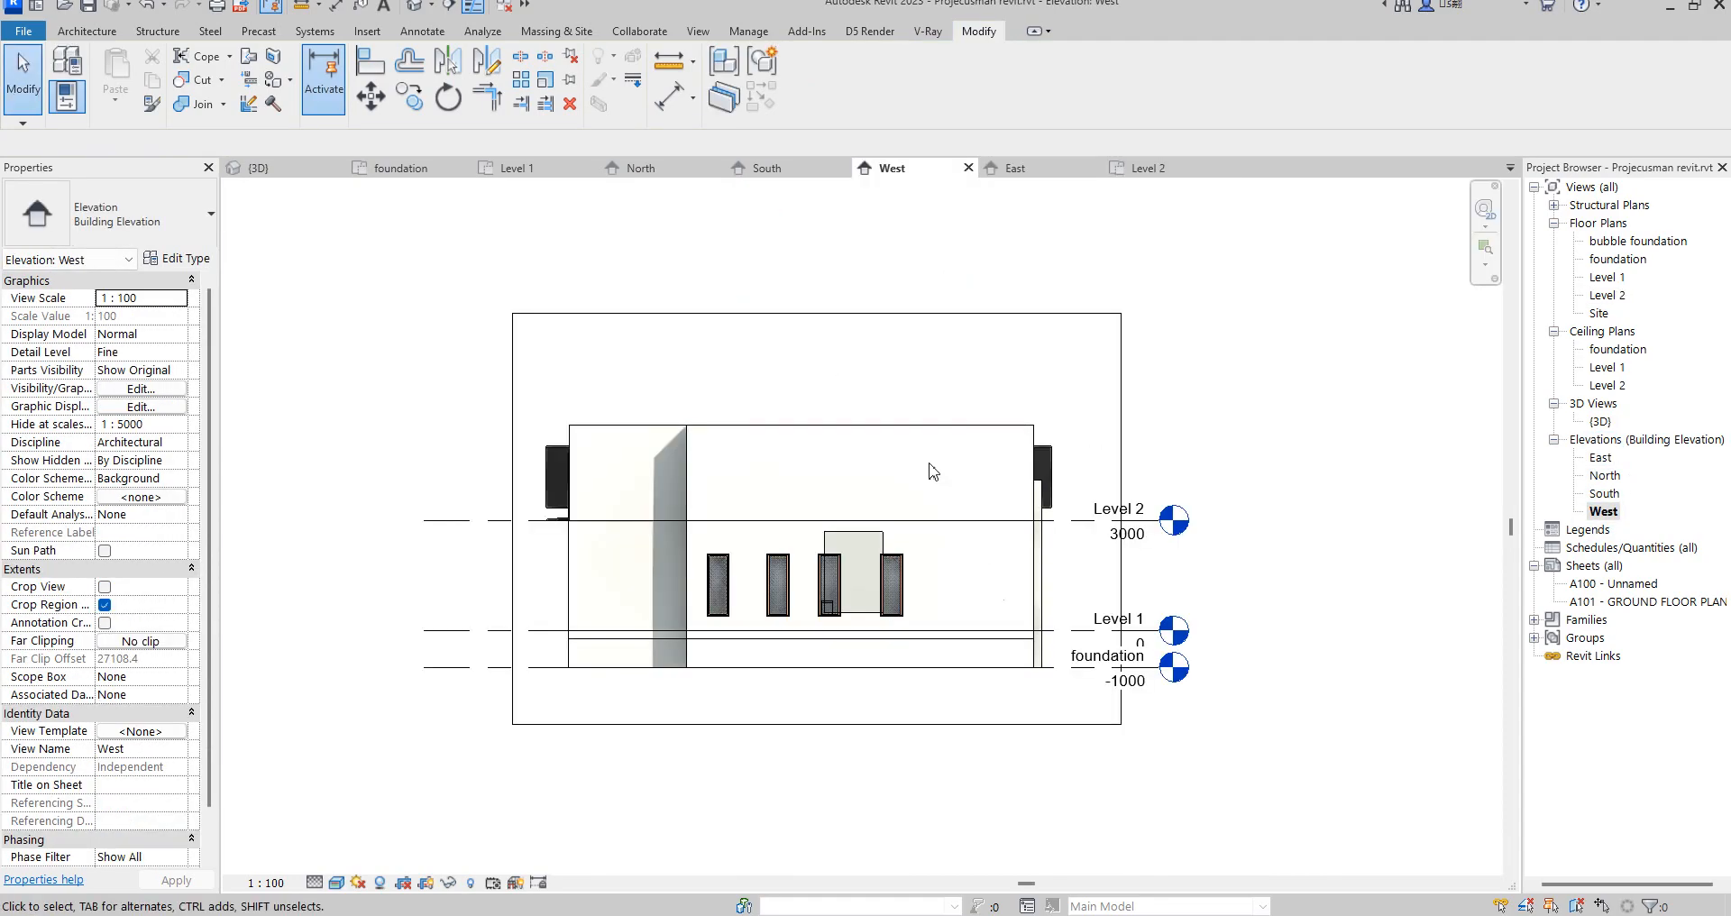
click(938, 433)
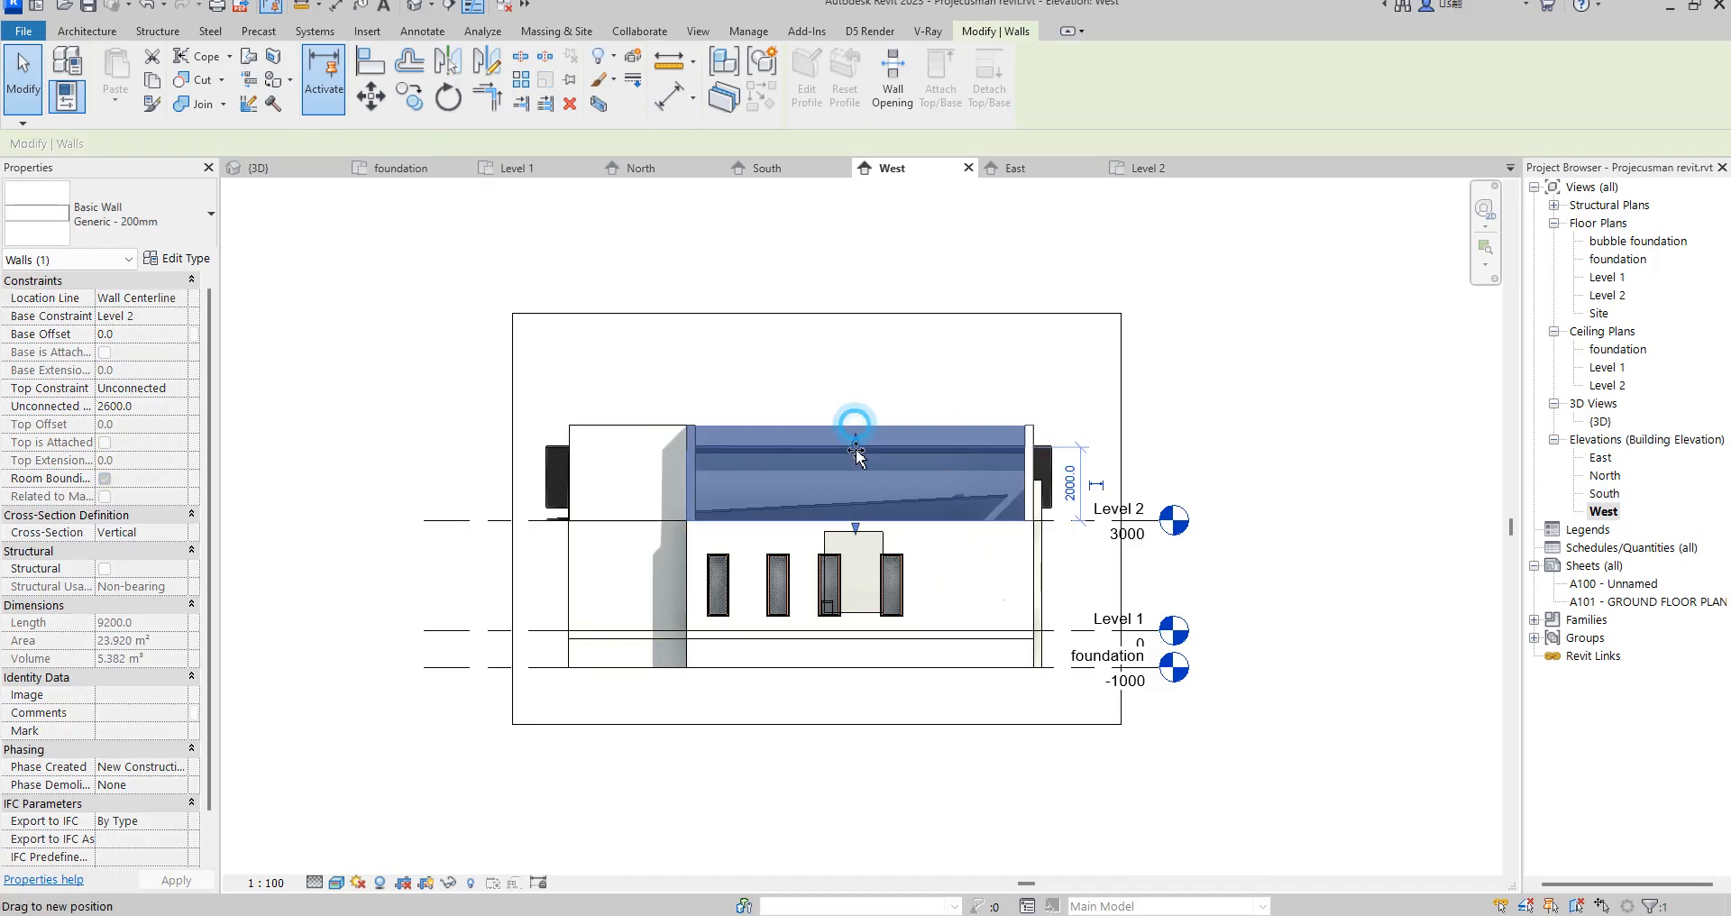
drag(857, 463, 857, 473)
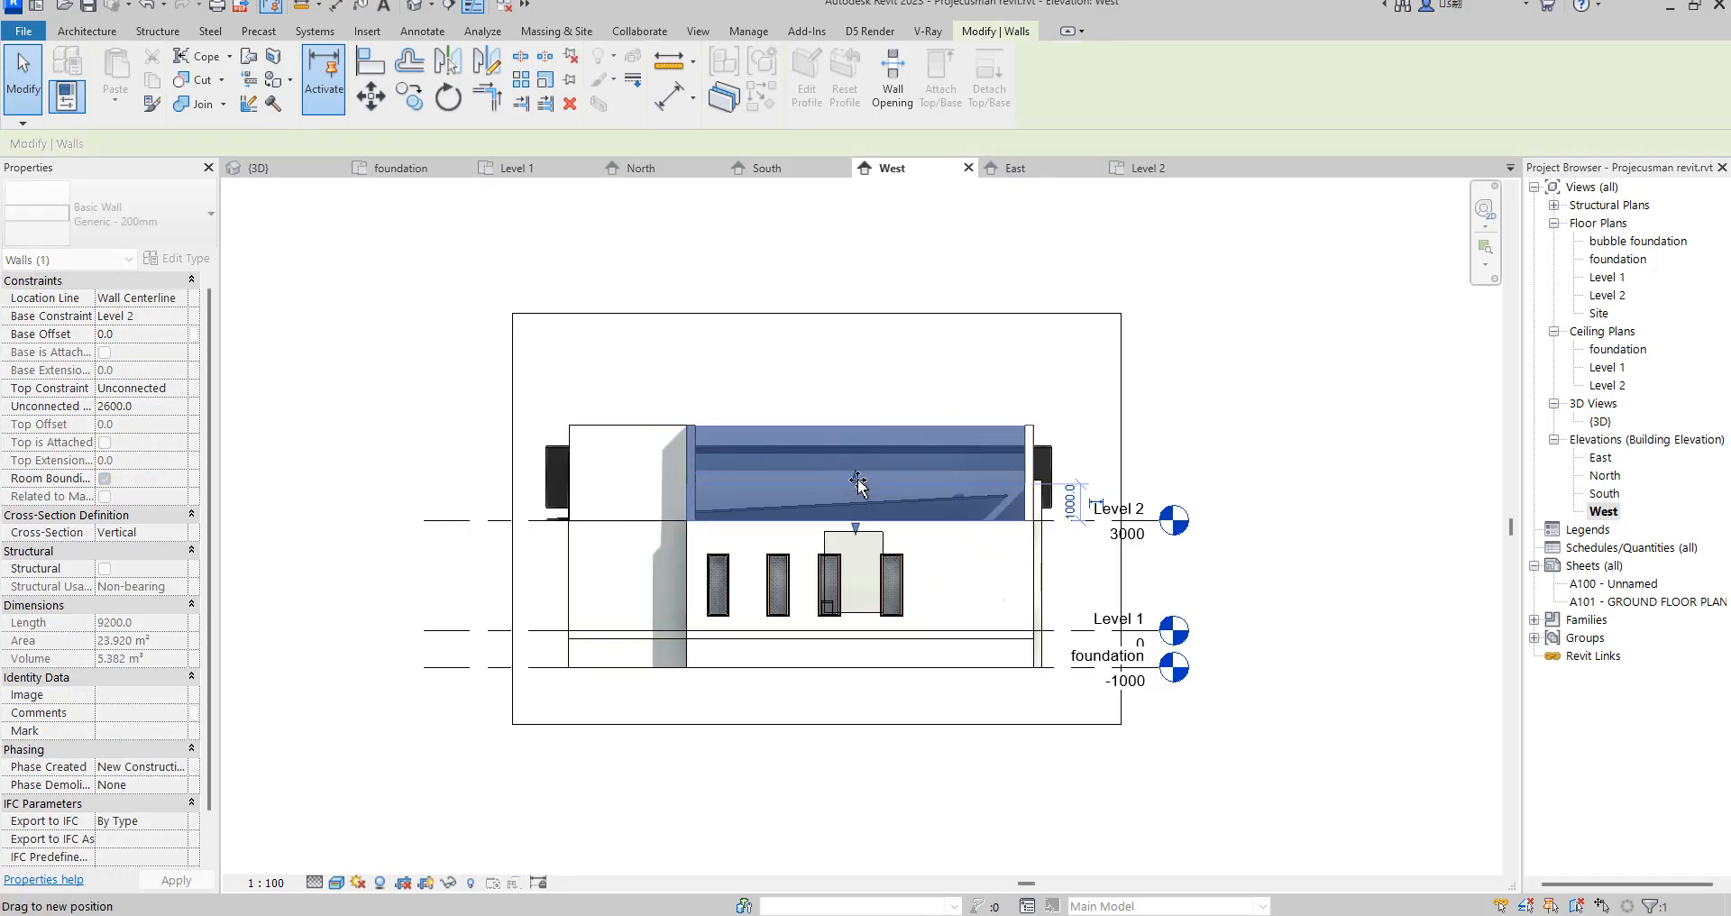
drag(857, 479, 859, 474)
scroll(721, 455, up, 2)
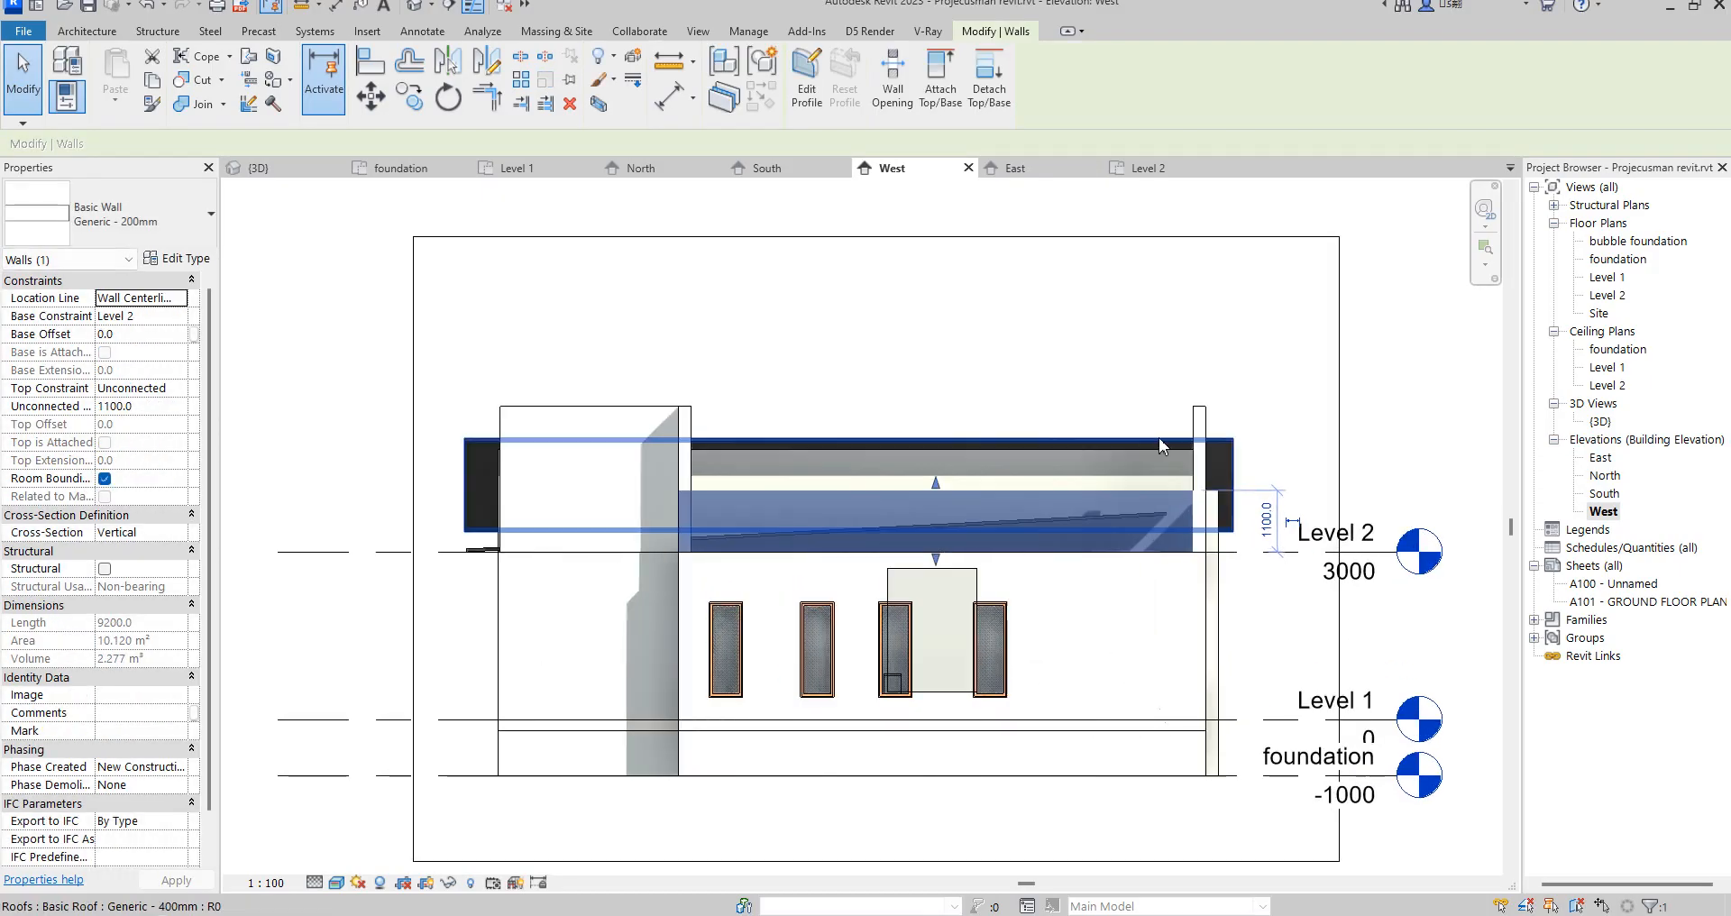
- Align the tops of the step-back, rear side and front Level 2 walls with the top of the lowered grid 4 wall
click(684, 416)
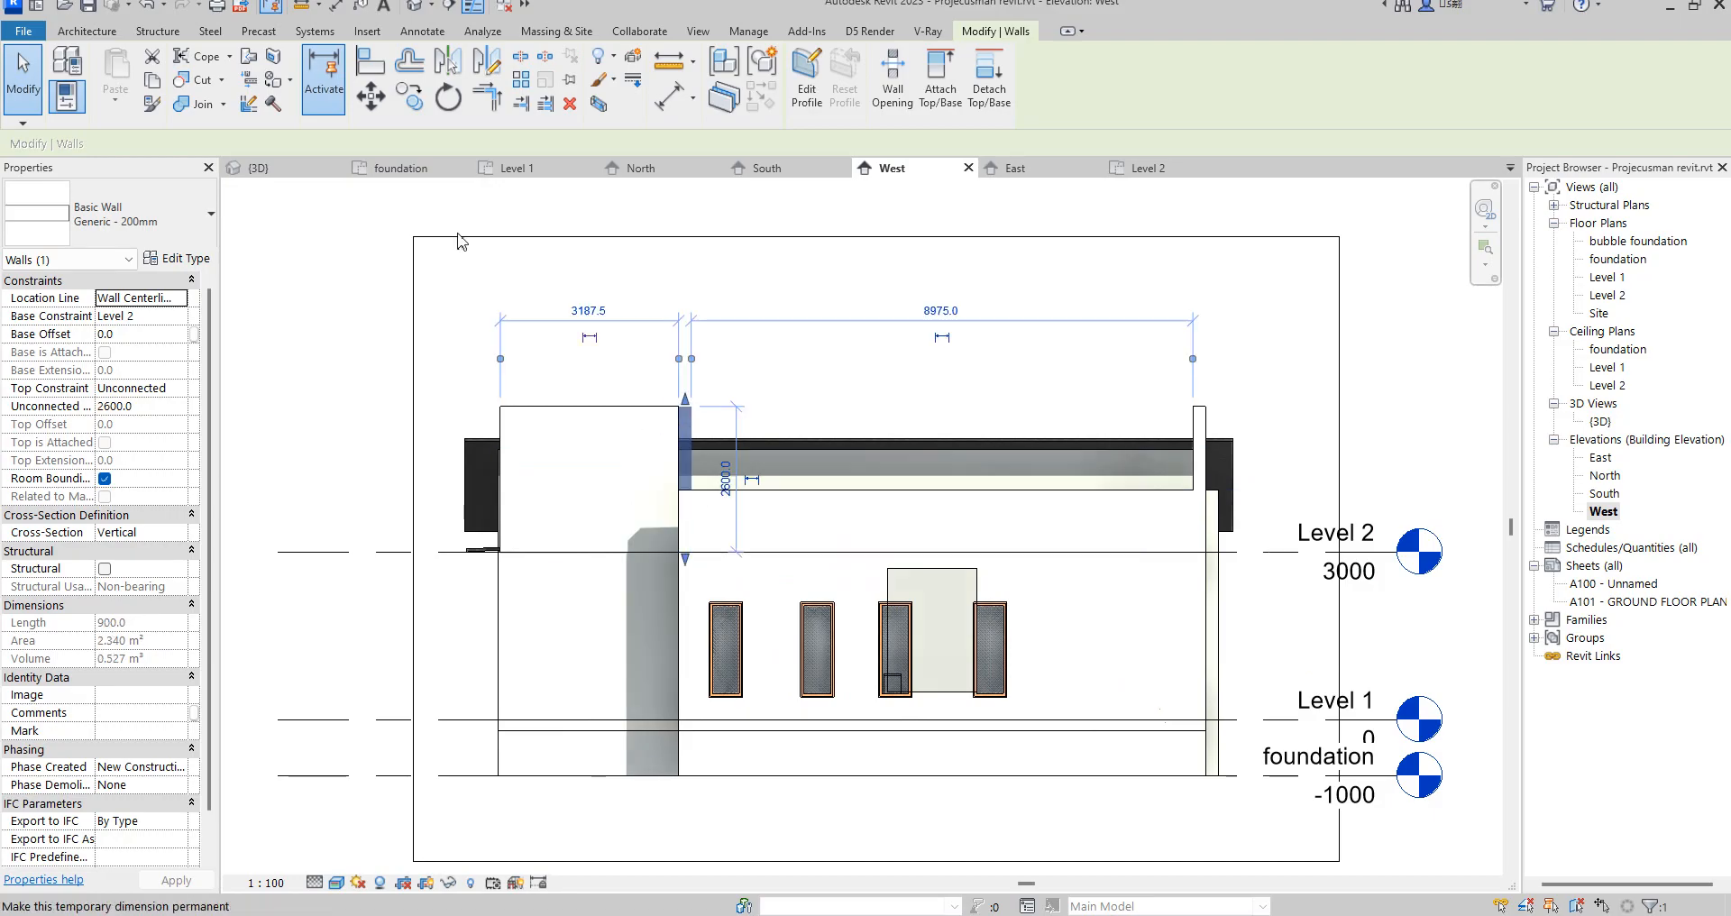
key(a)
key(l)
click(789, 486)
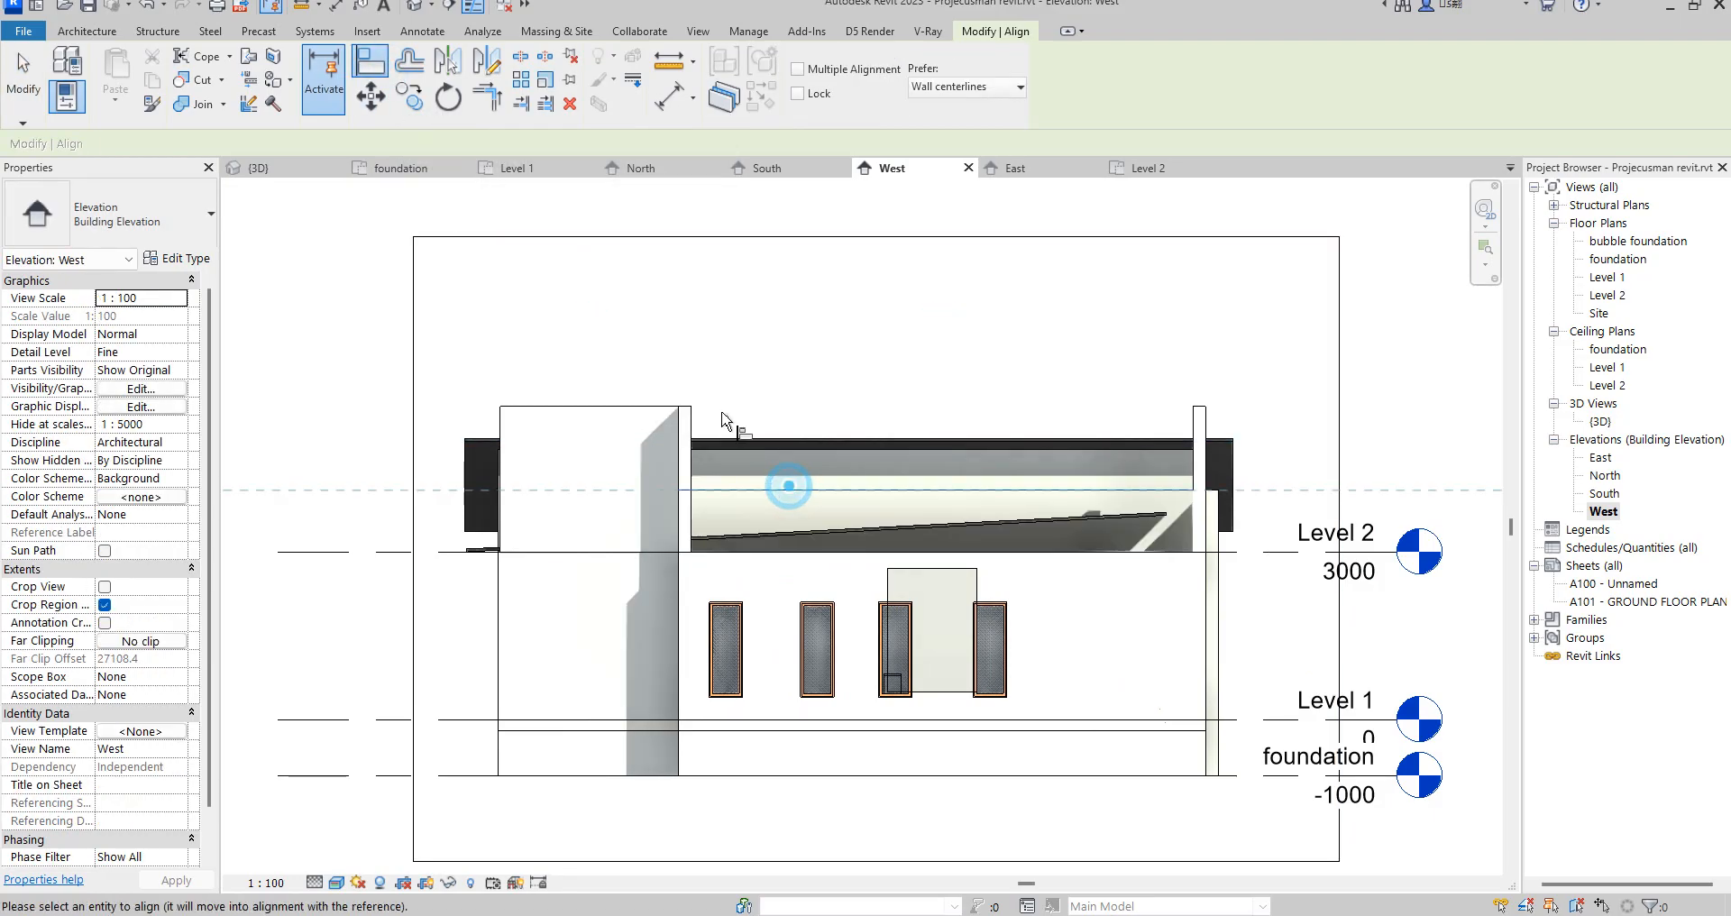
click(676, 415)
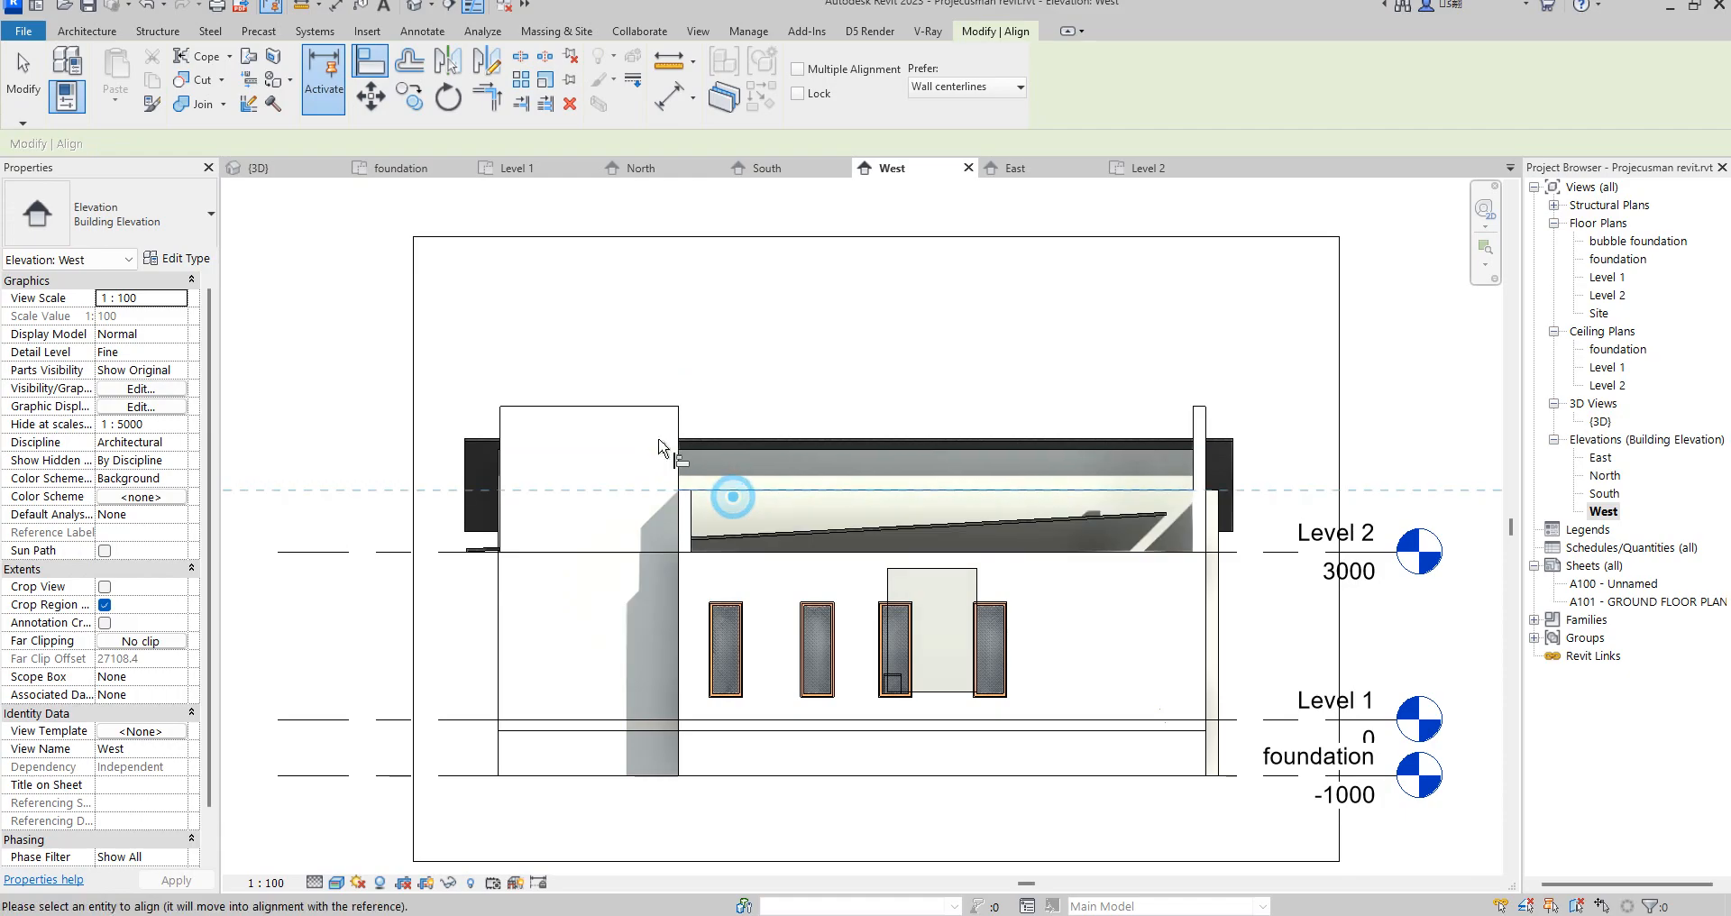
click(622, 413)
click(1159, 485)
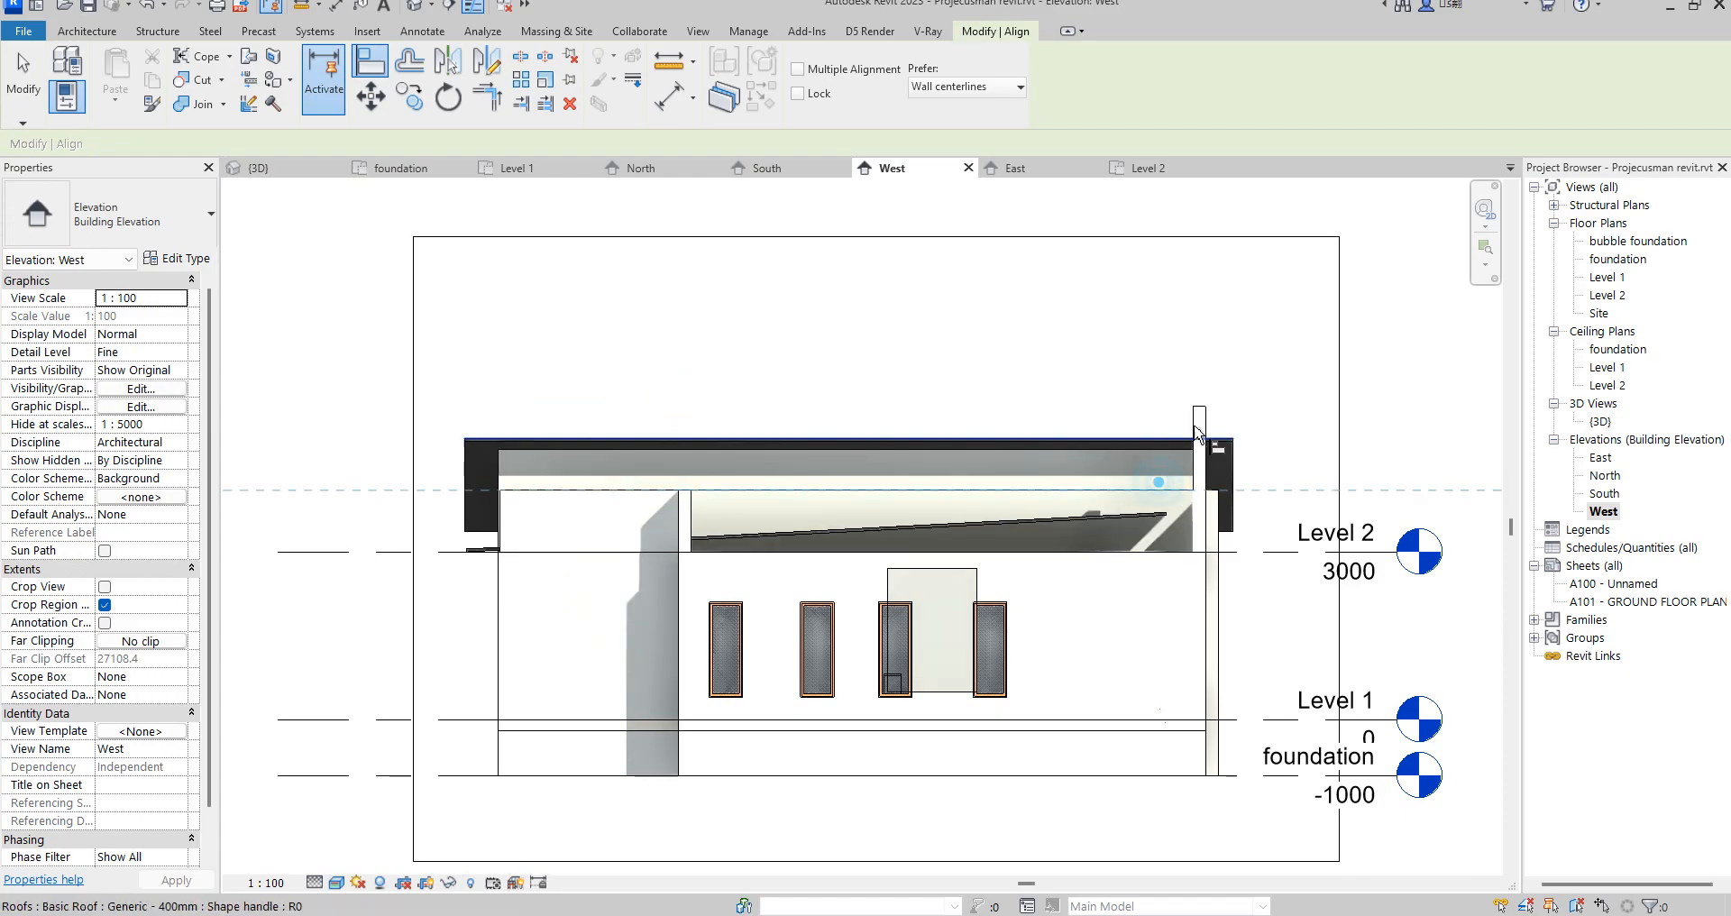
click(1200, 410)
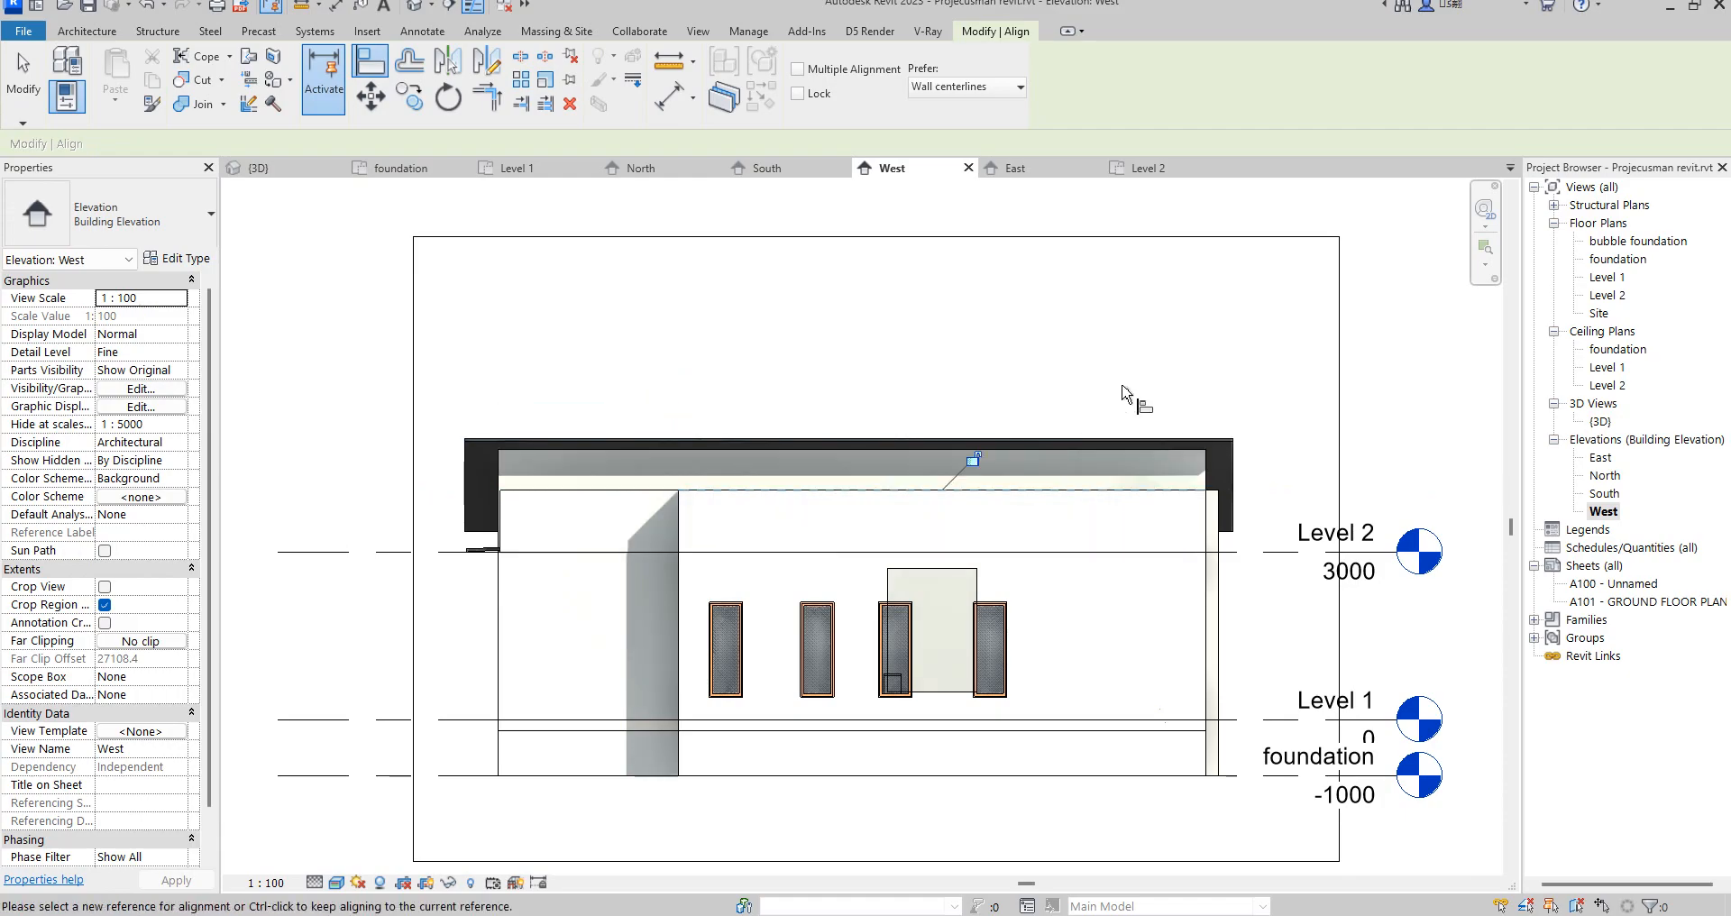
right_click(1123, 386)
click(1171, 391)
- Inspect the new parapet walls and the front feature wall in the 3D view
double_click(1600, 421)
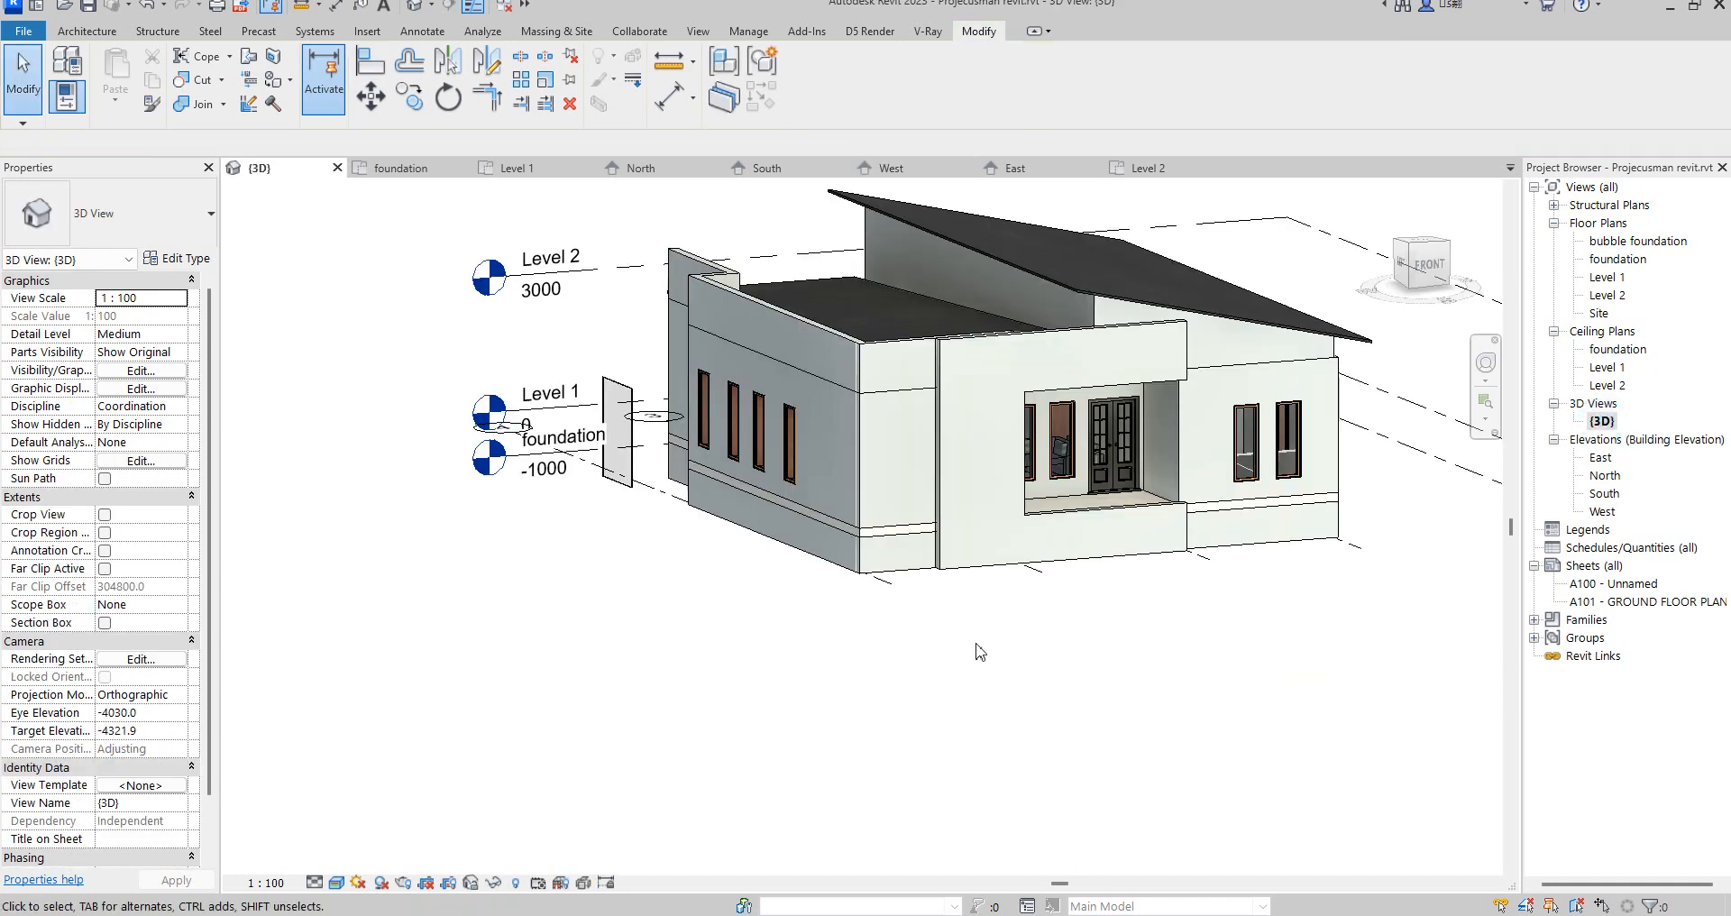
scroll(1005, 353, up, 2)
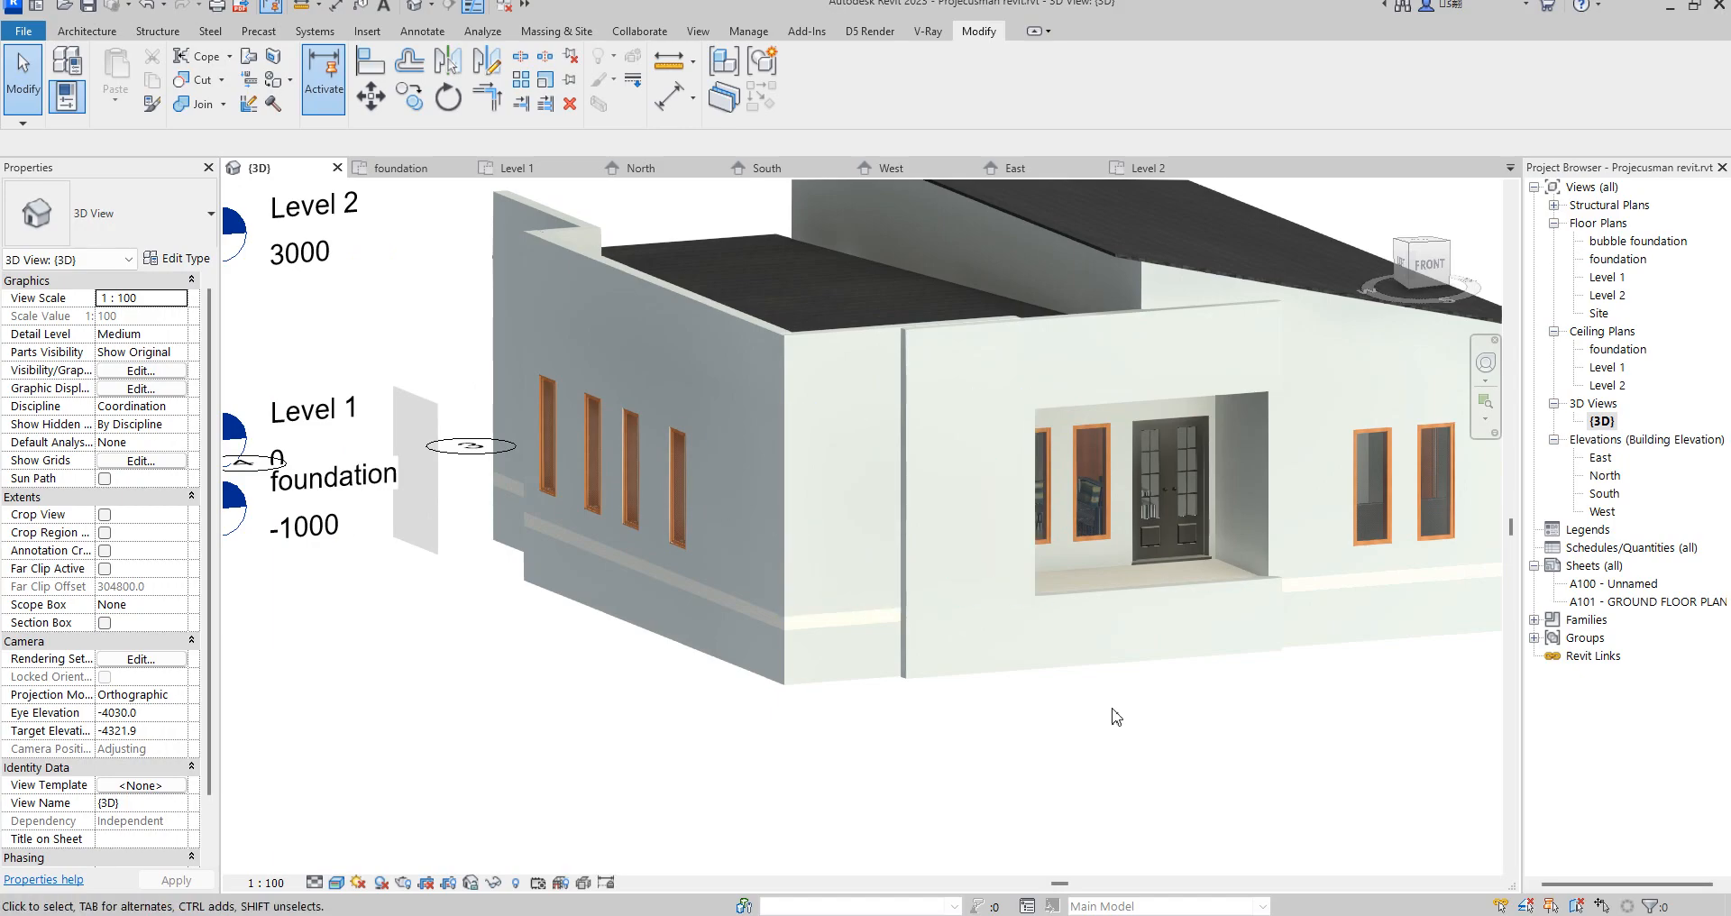
scroll(1116, 717, down, 3)
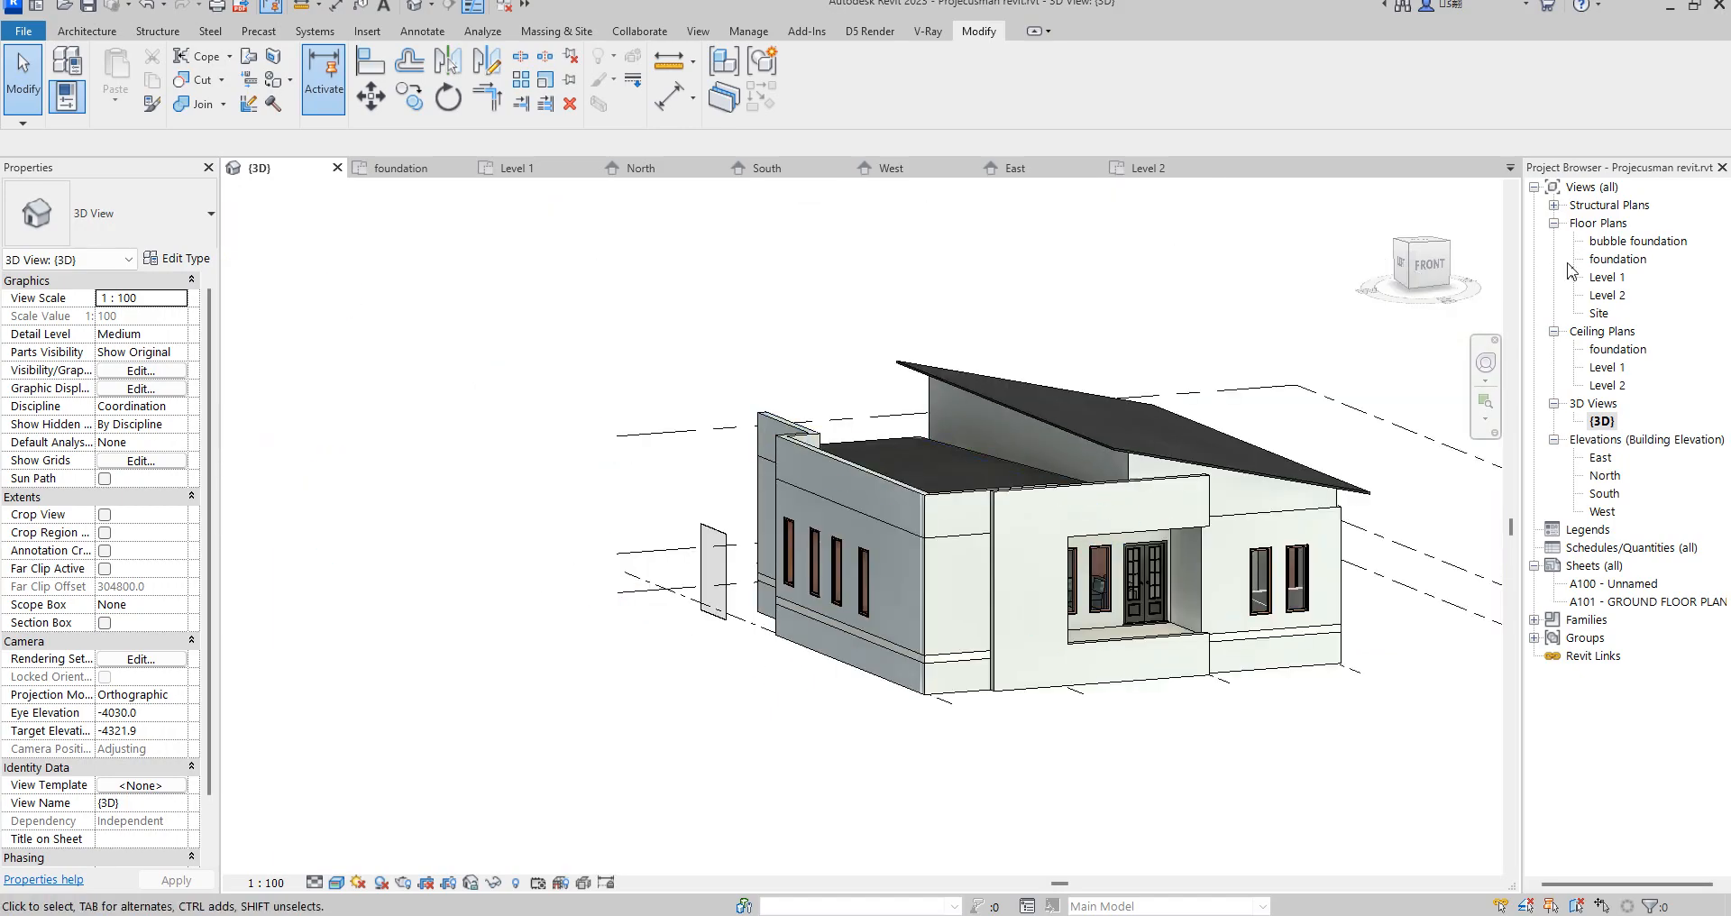
scroll(947, 549, up, 5)
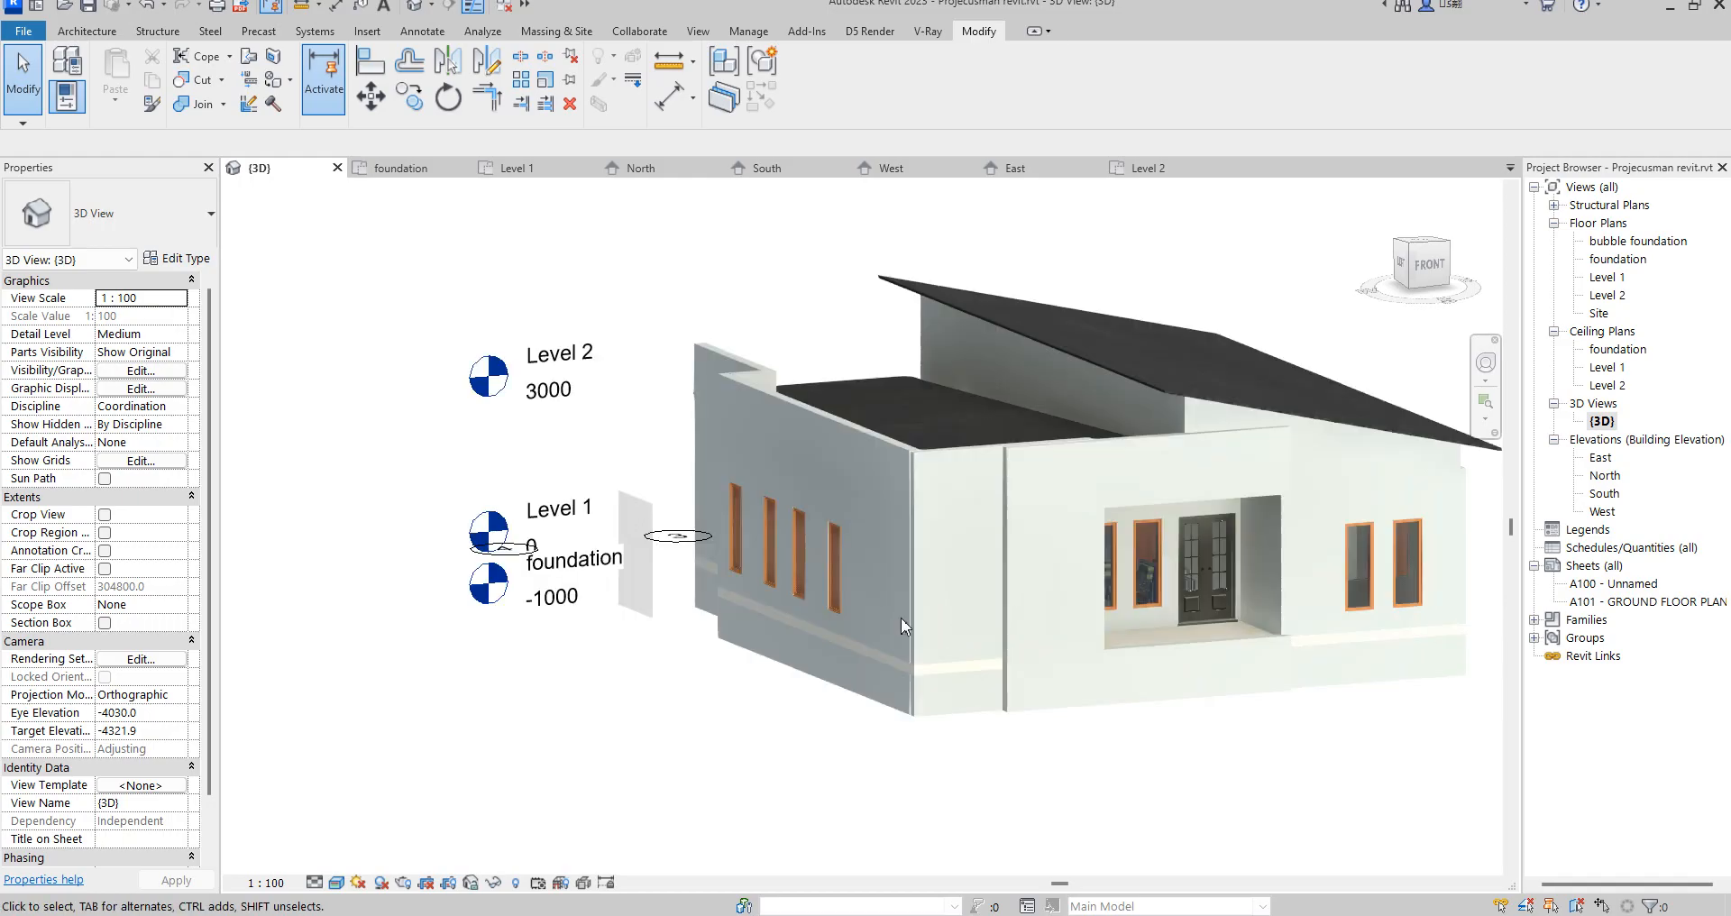
scroll(1009, 400, down, 4)
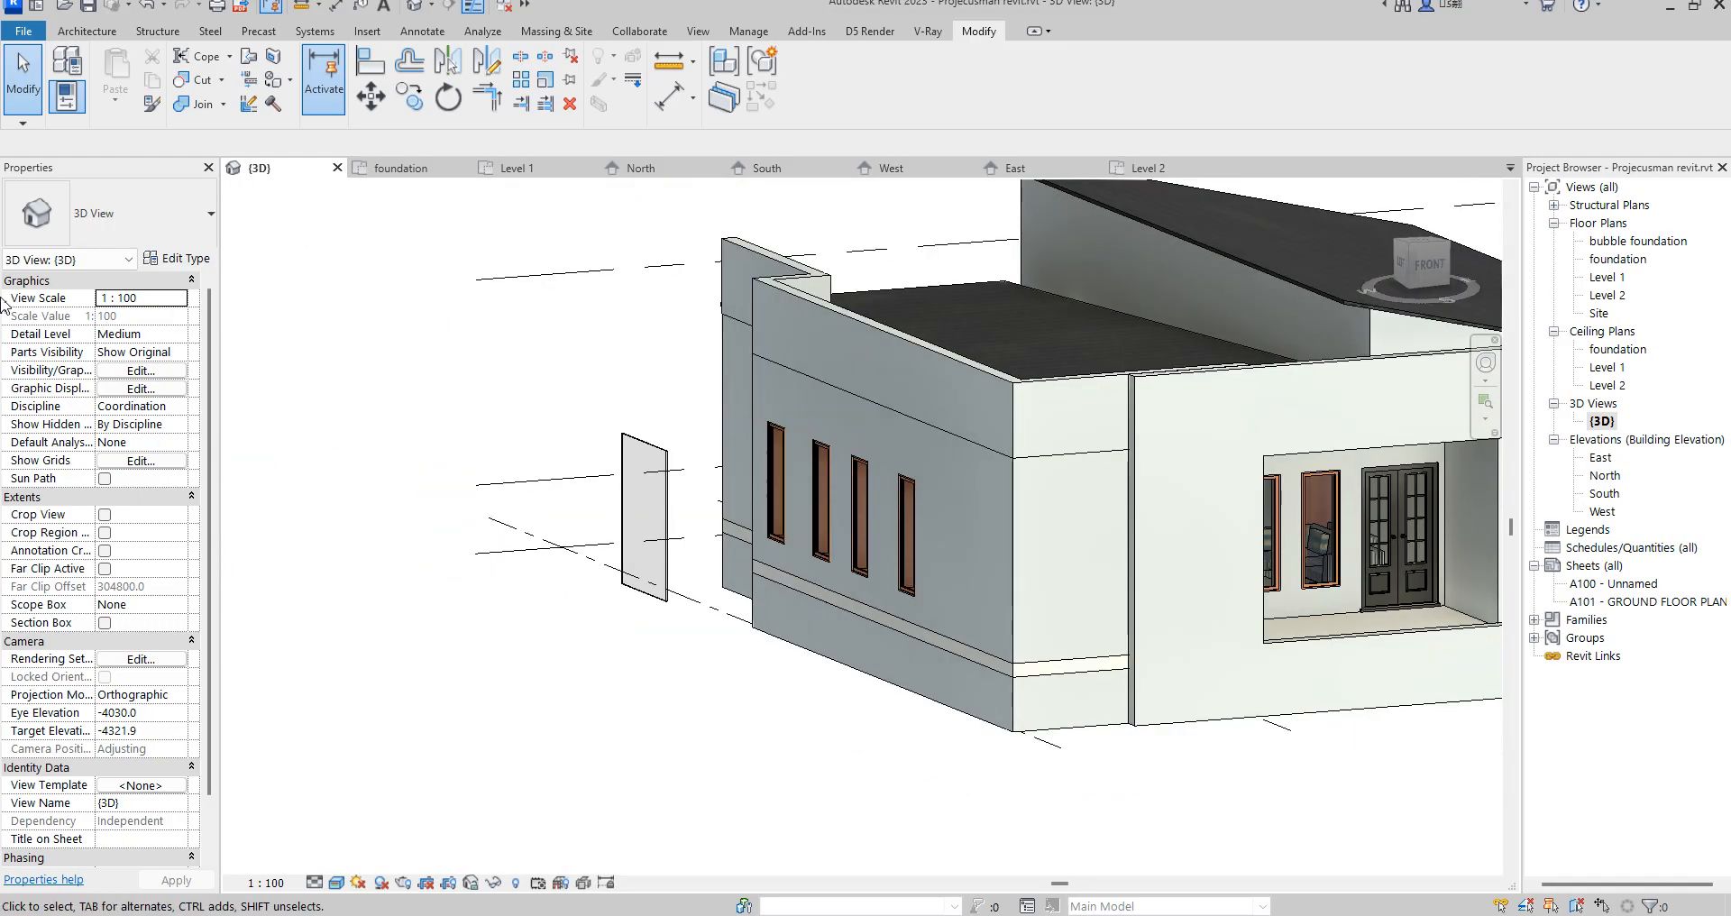
double_click(1601, 457)
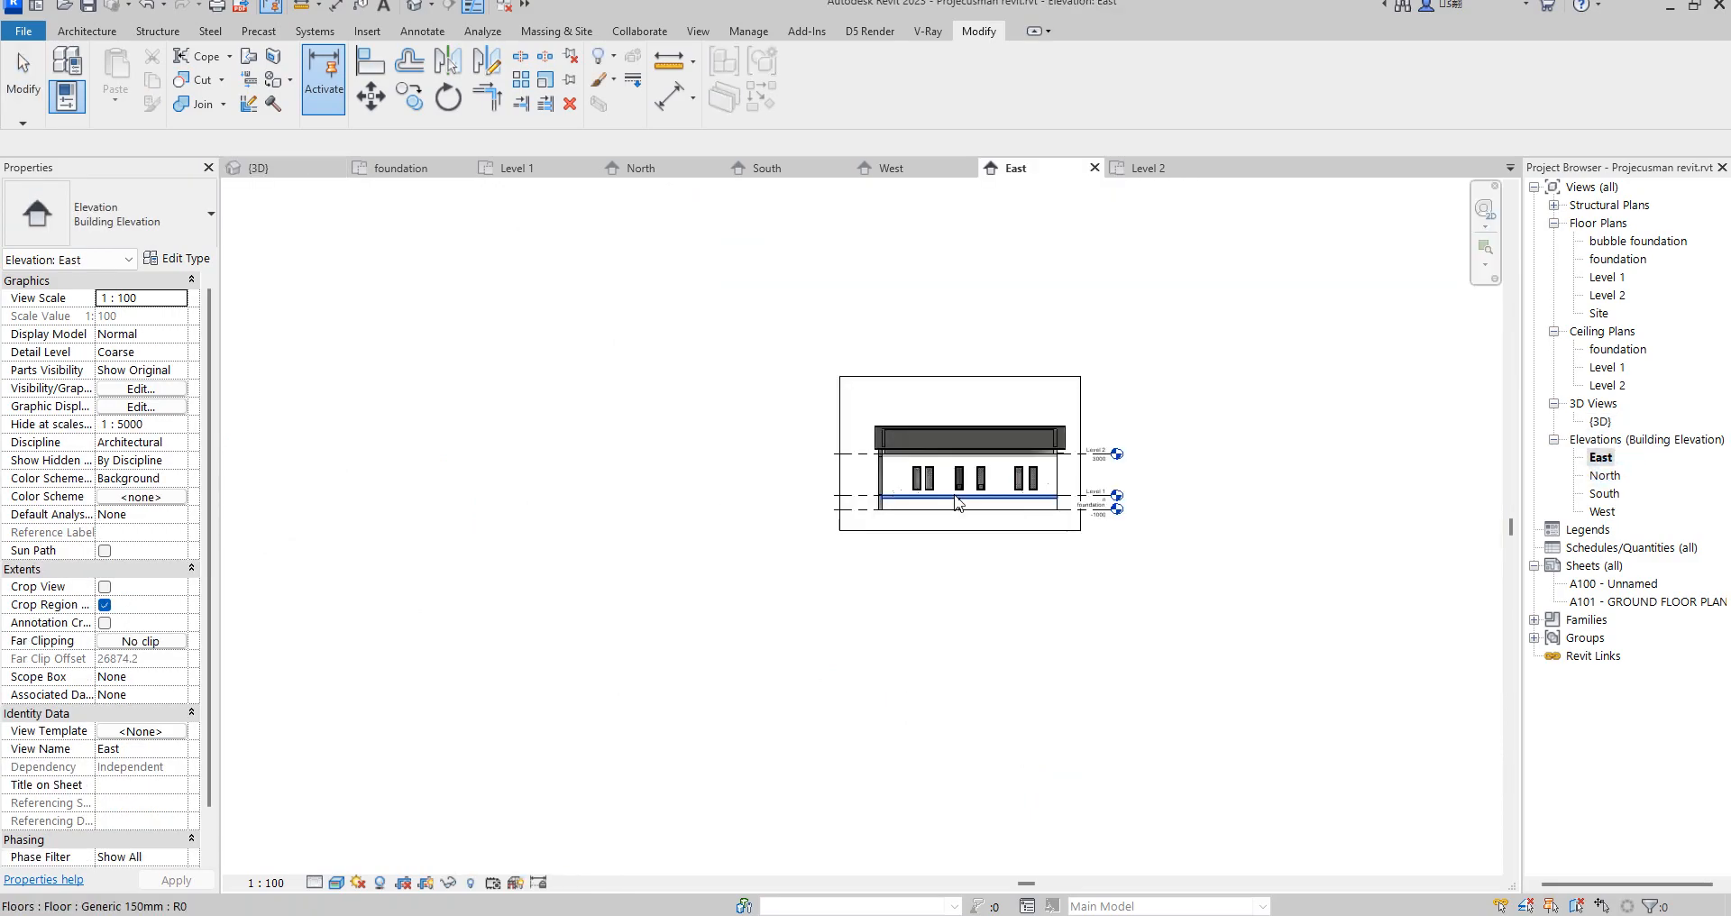
scroll(1062, 488, up, 2)
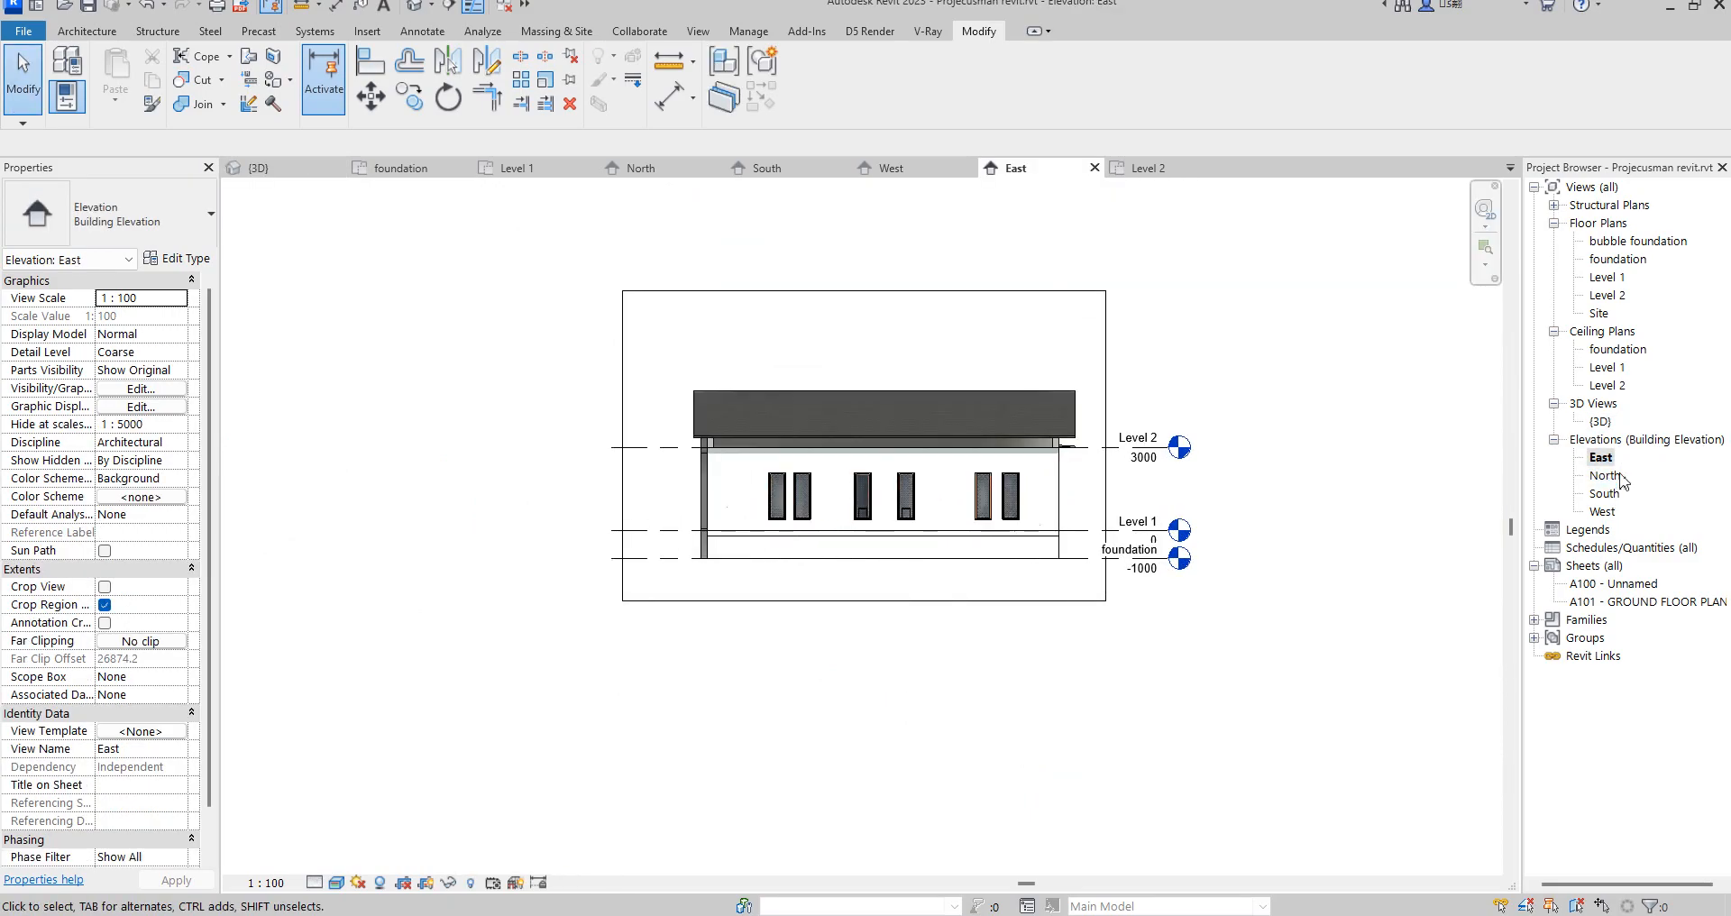
- In the West elevation, cut a wall opening about 2060 mm wide and 1940 mm high through the Level 1 wall, running past its front corner
double_click(1599, 512)
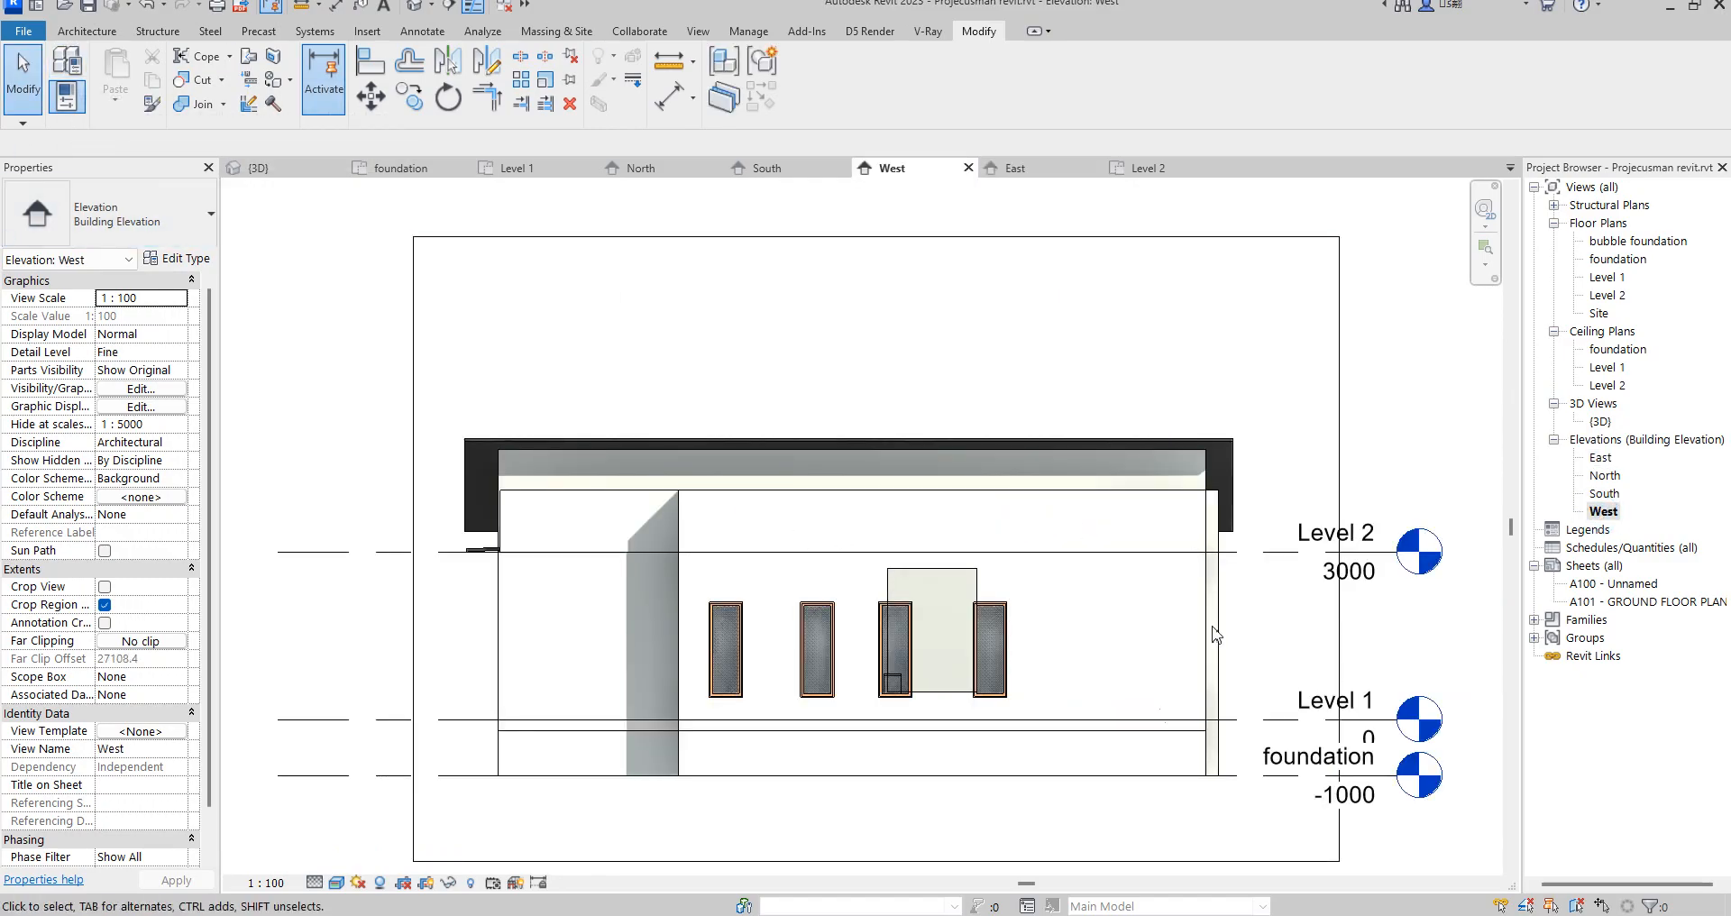
click(1186, 578)
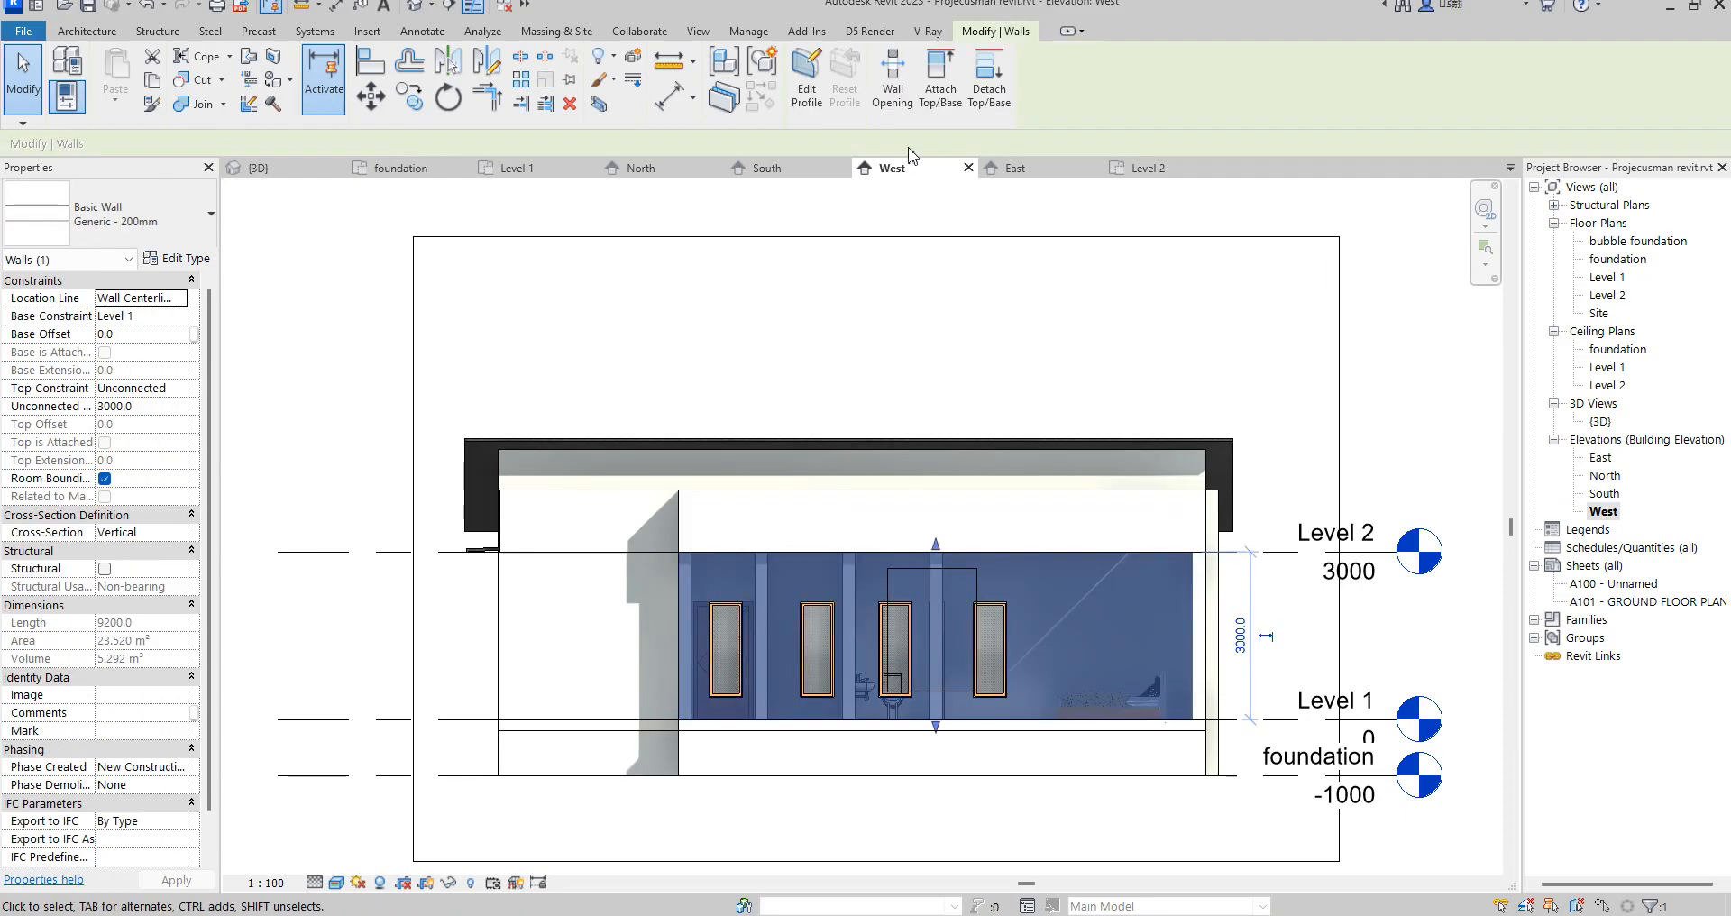
click(894, 93)
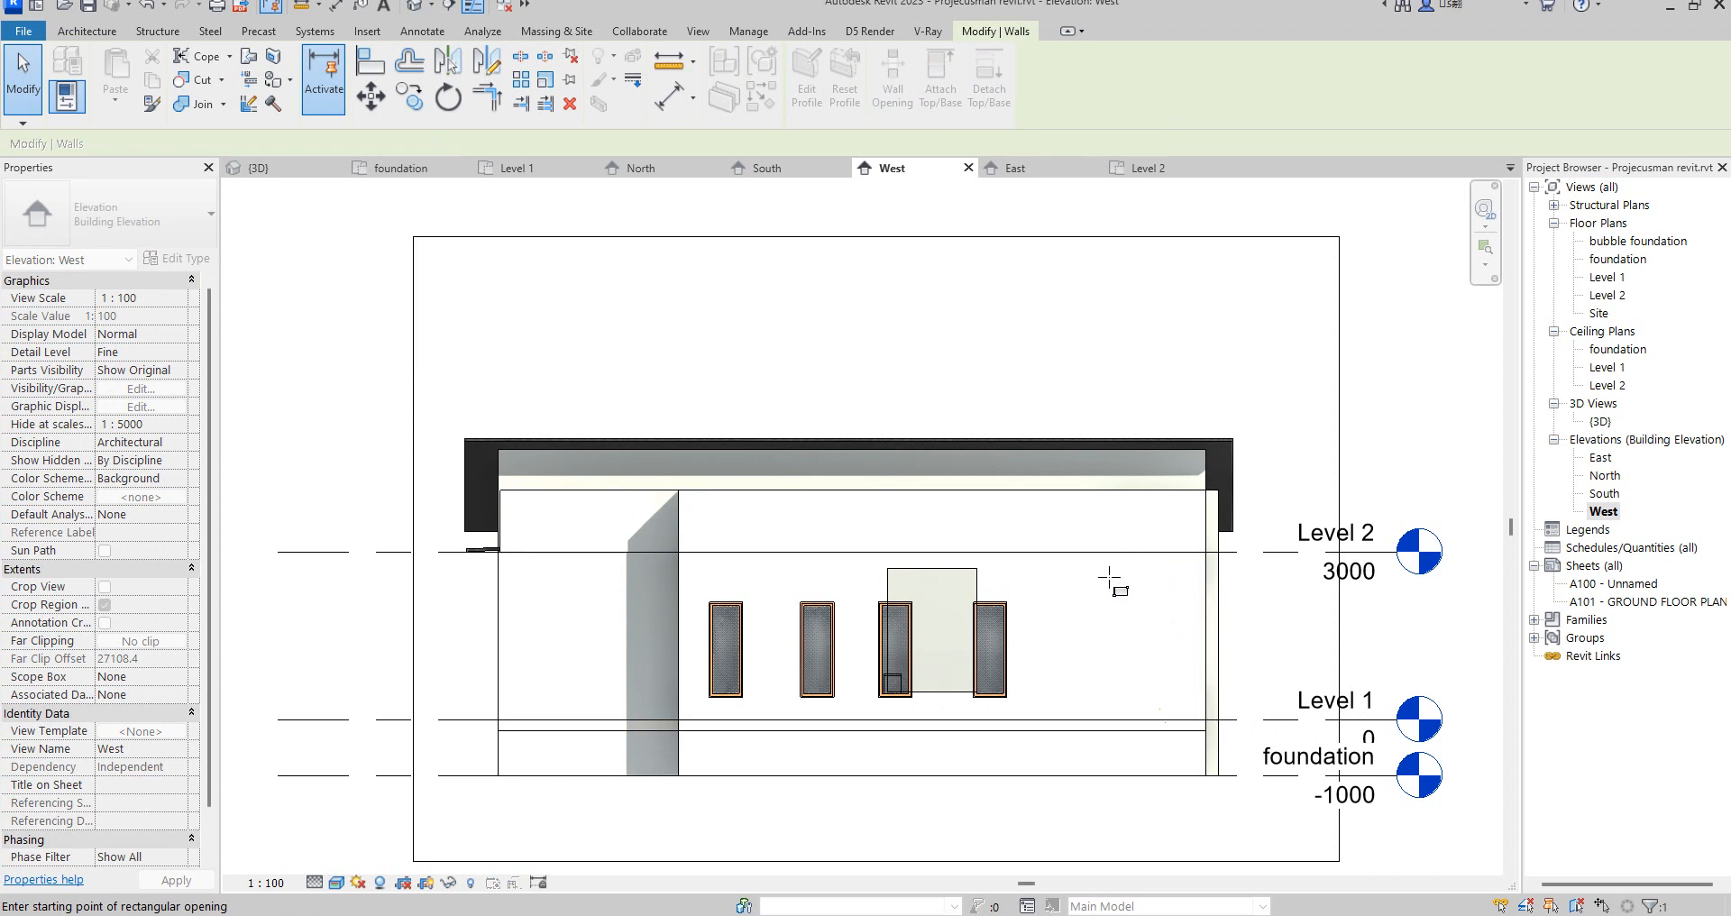
click(1108, 576)
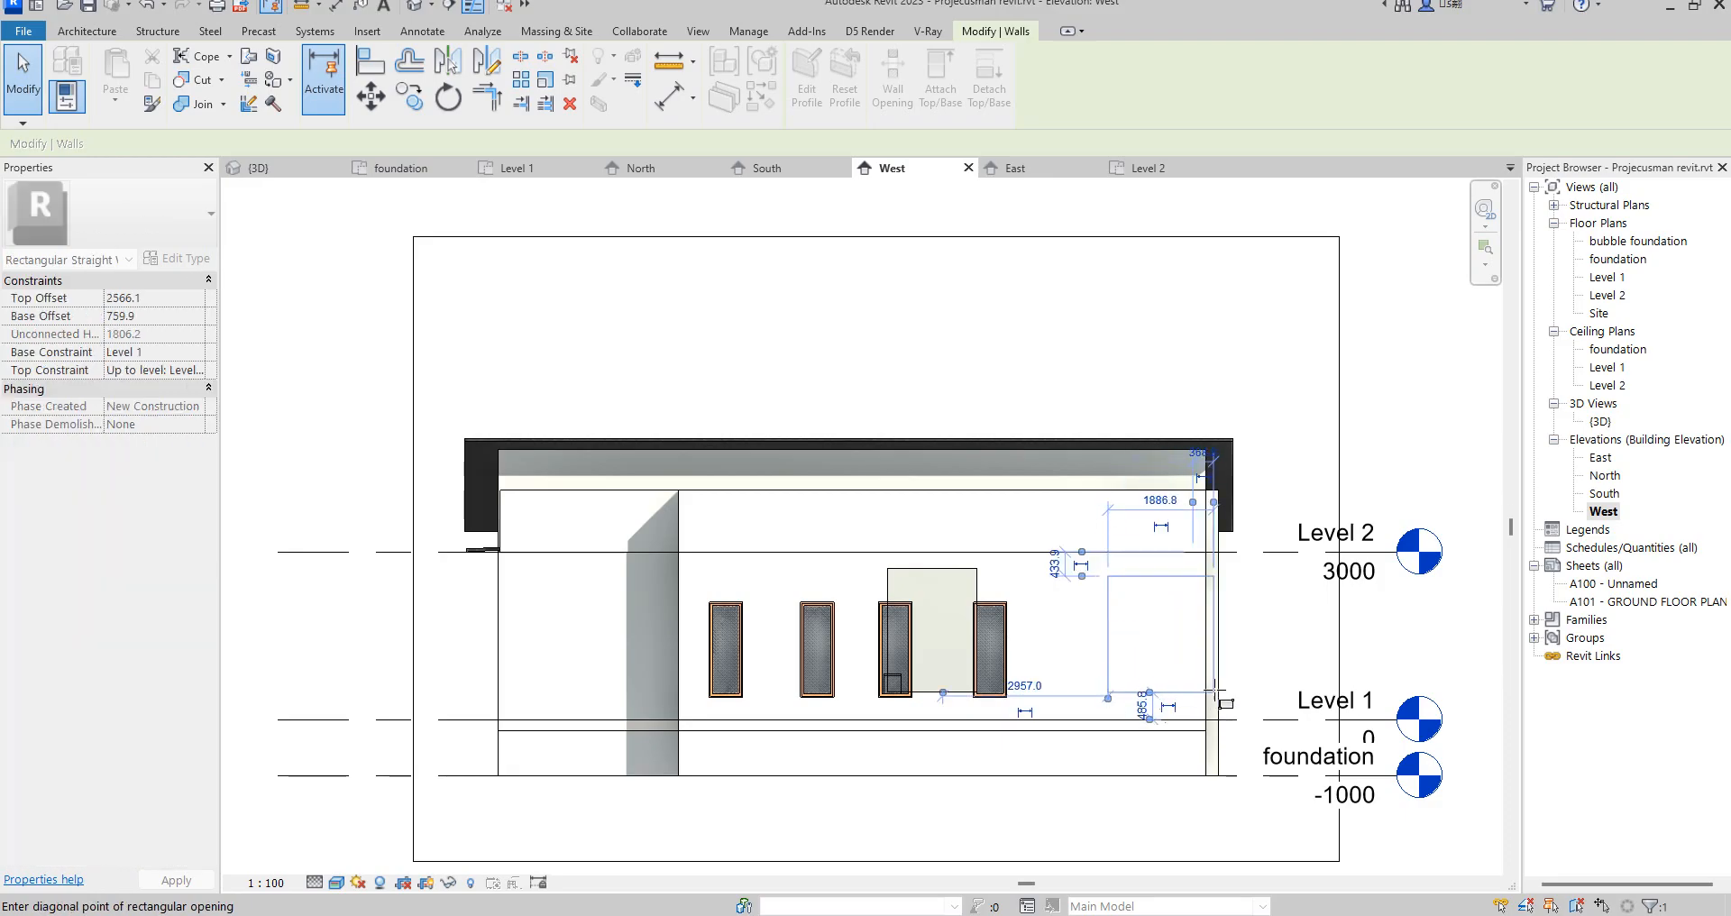
click(1212, 685)
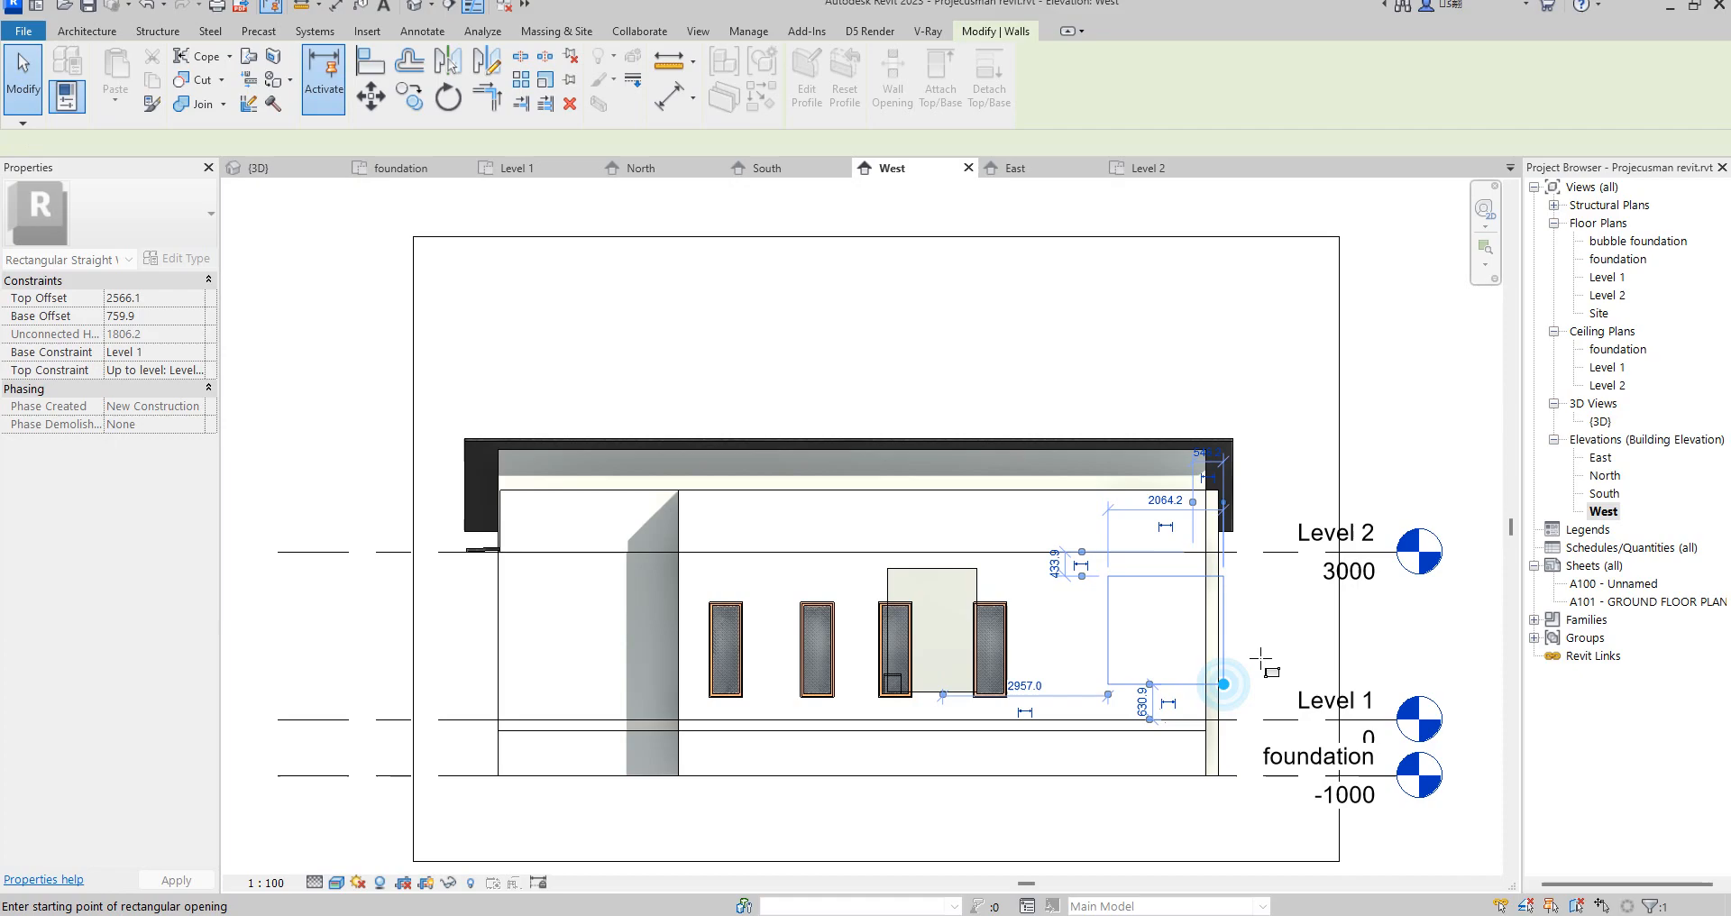
right_click(1274, 614)
click(1324, 631)
right_click(1276, 614)
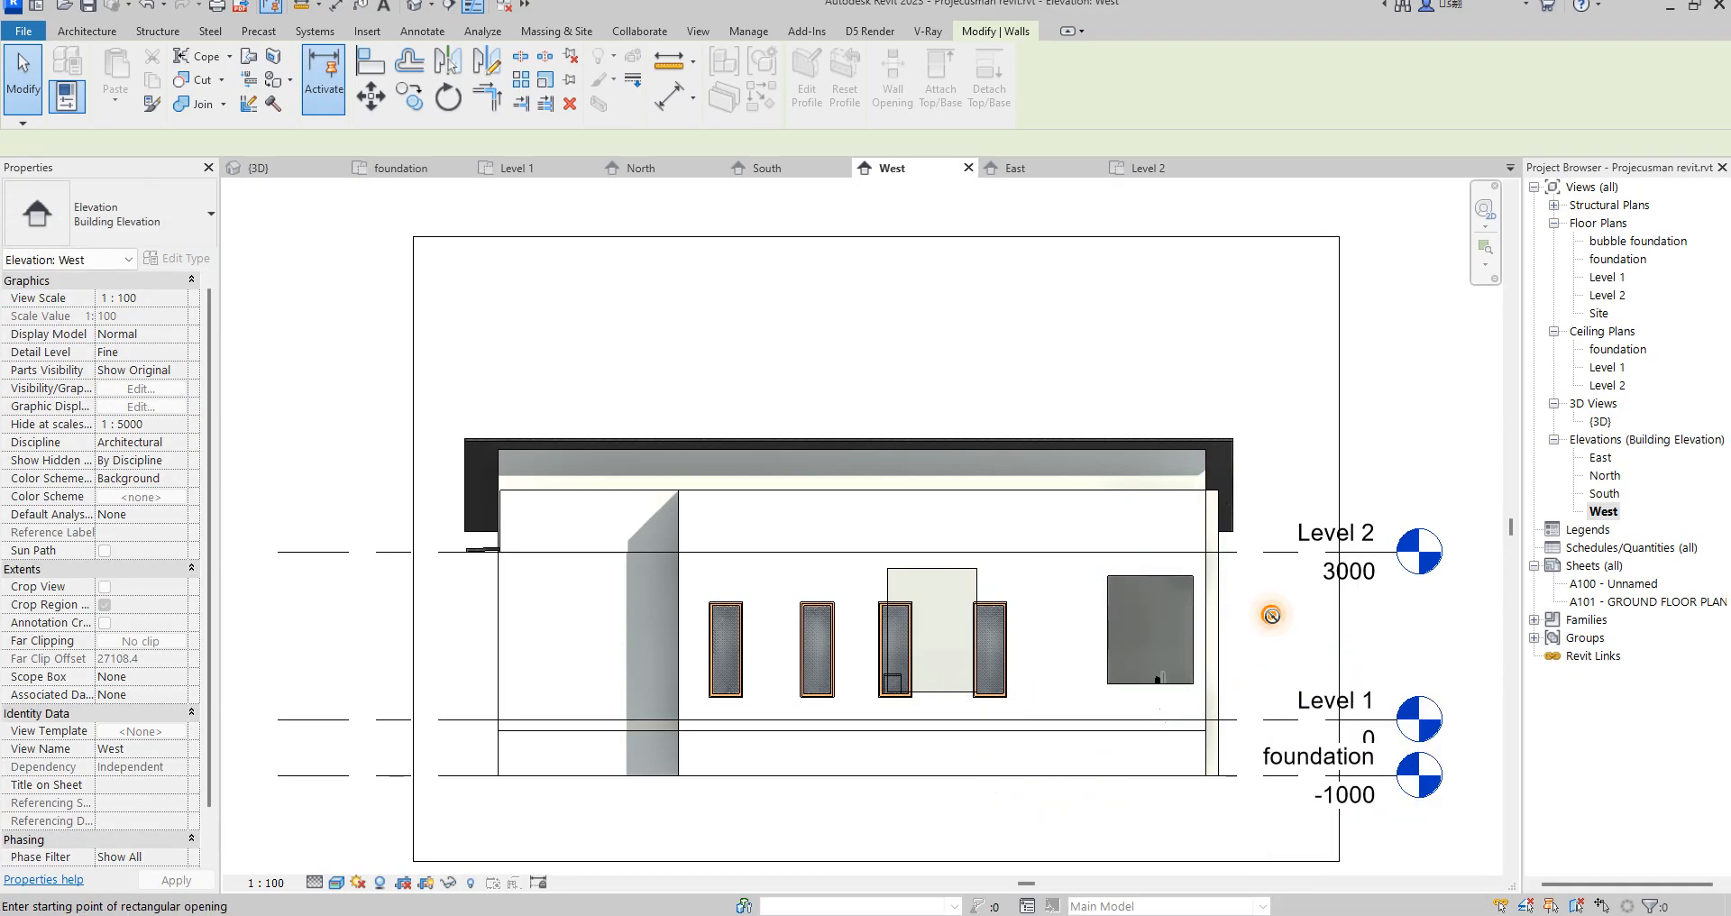
click(1321, 628)
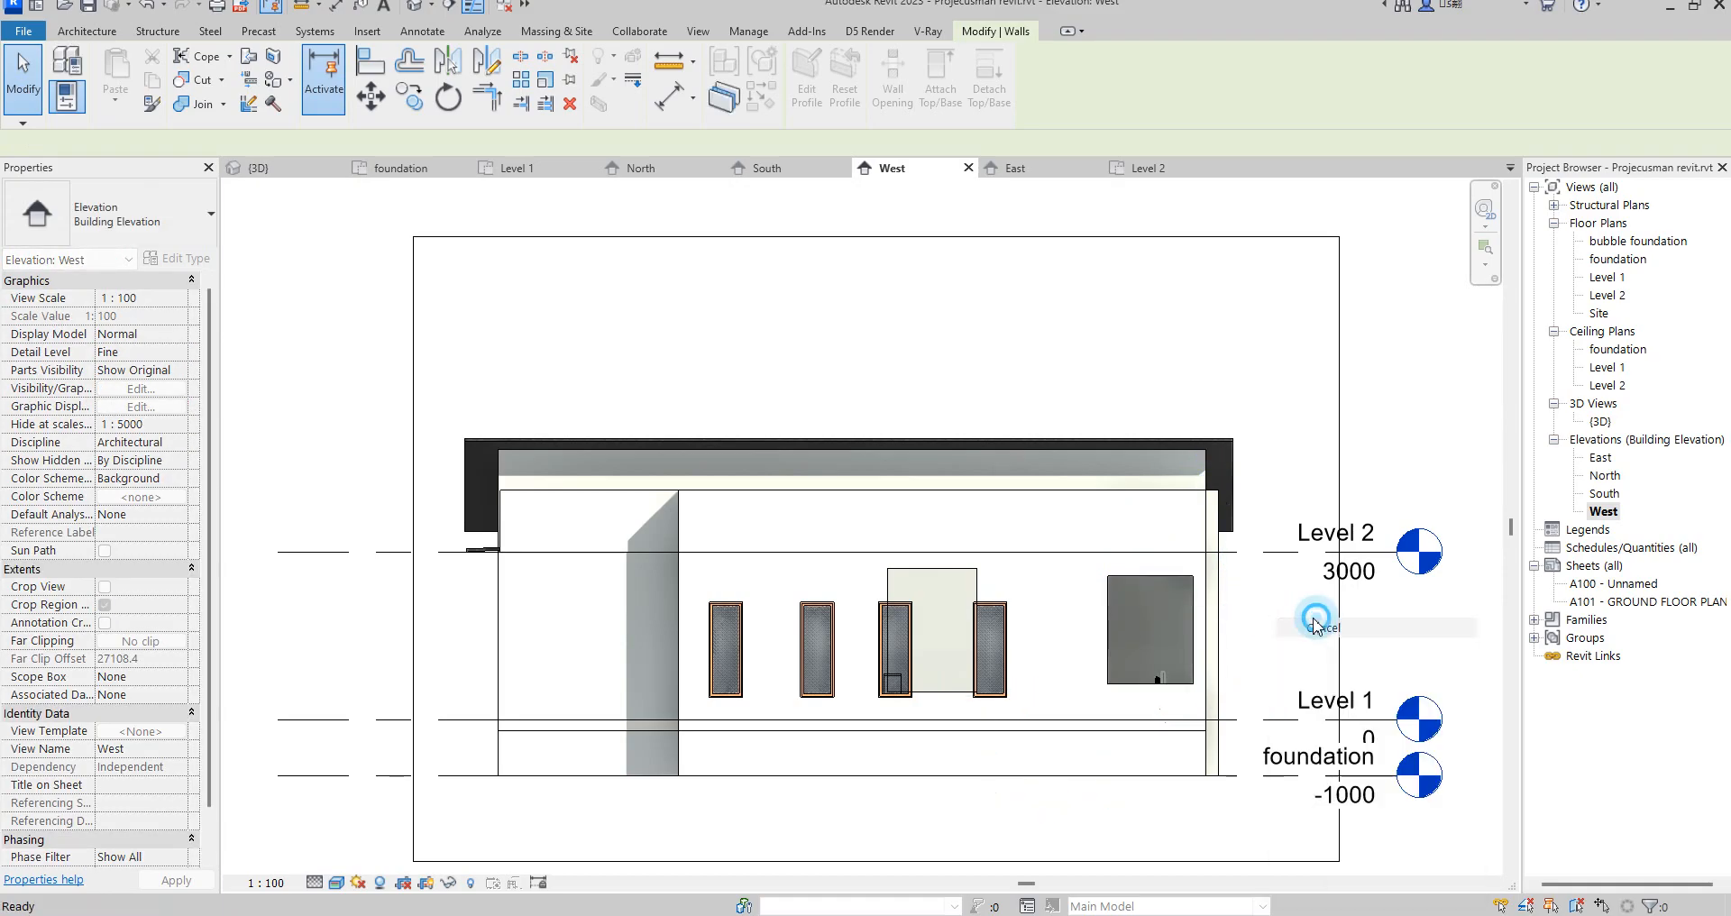
- Set the new West wall opening's top offset to 2400 and its base offset to 500
click(1121, 577)
scroll(1162, 582, up, 3)
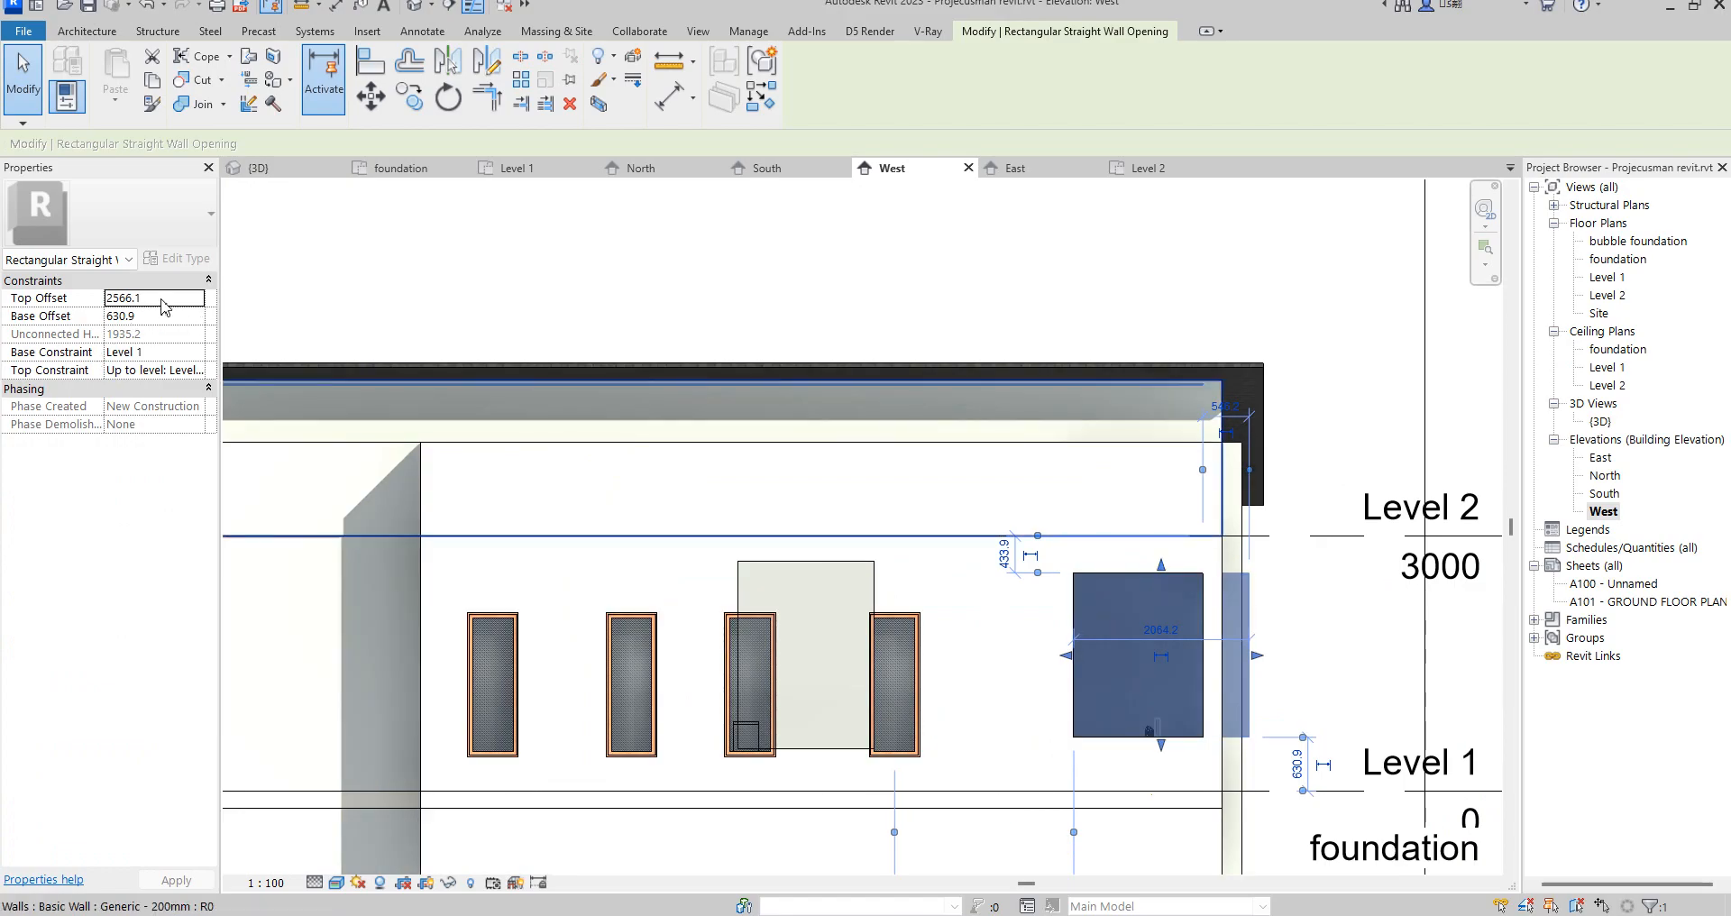
click(163, 299)
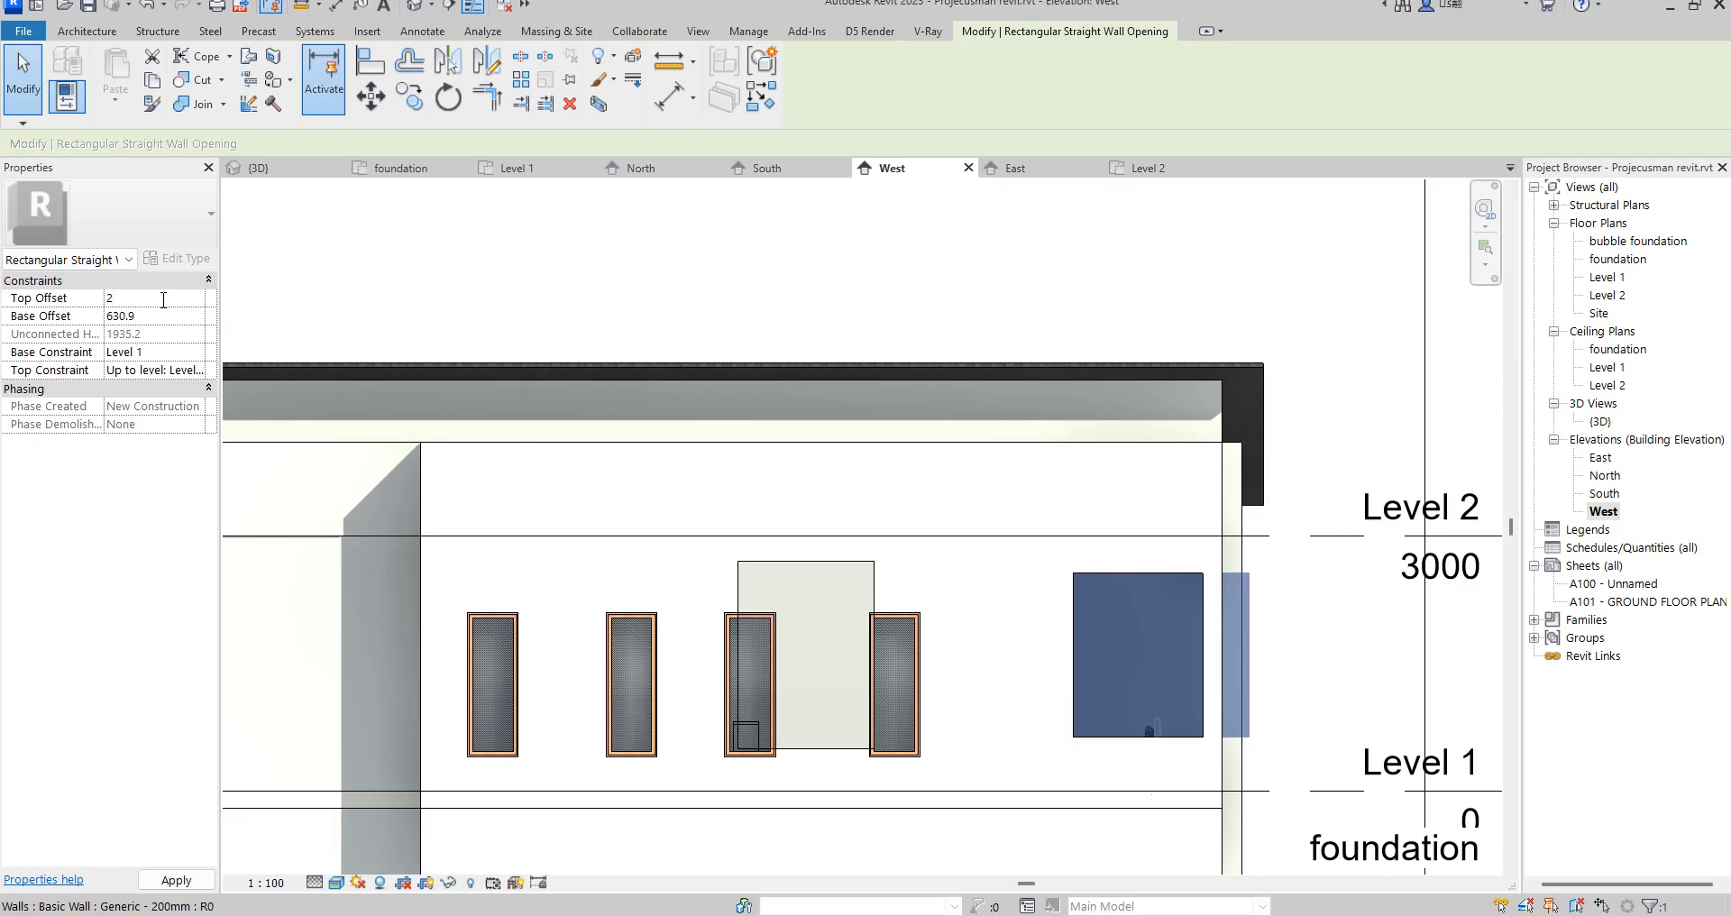
click(158, 317)
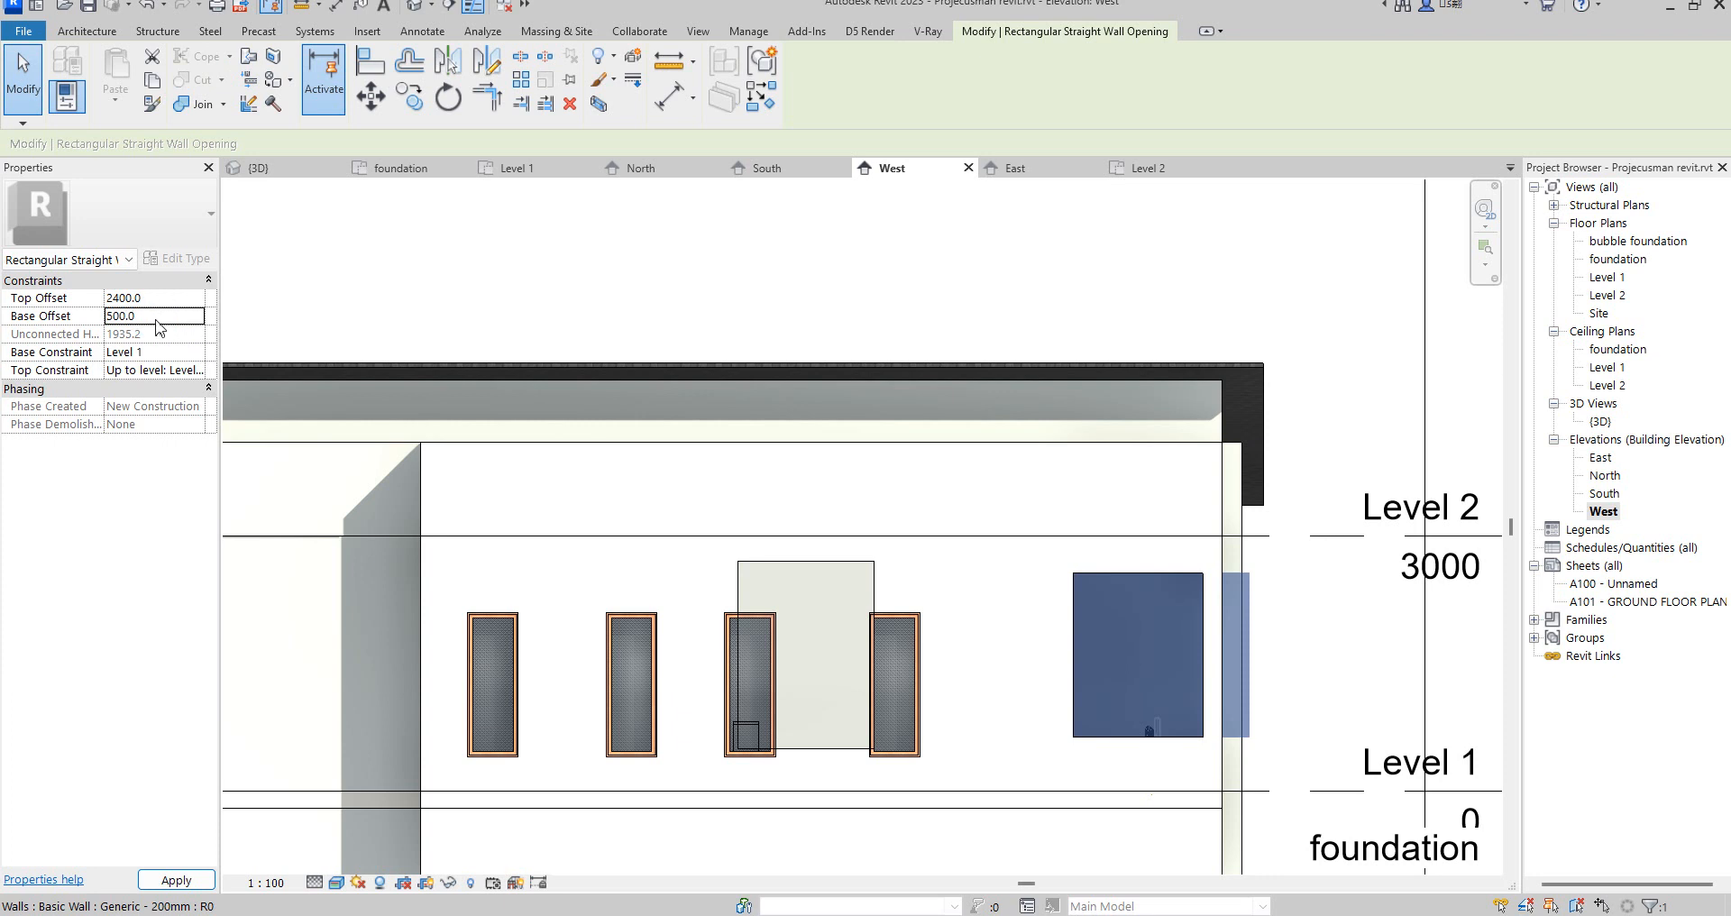
key(Return)
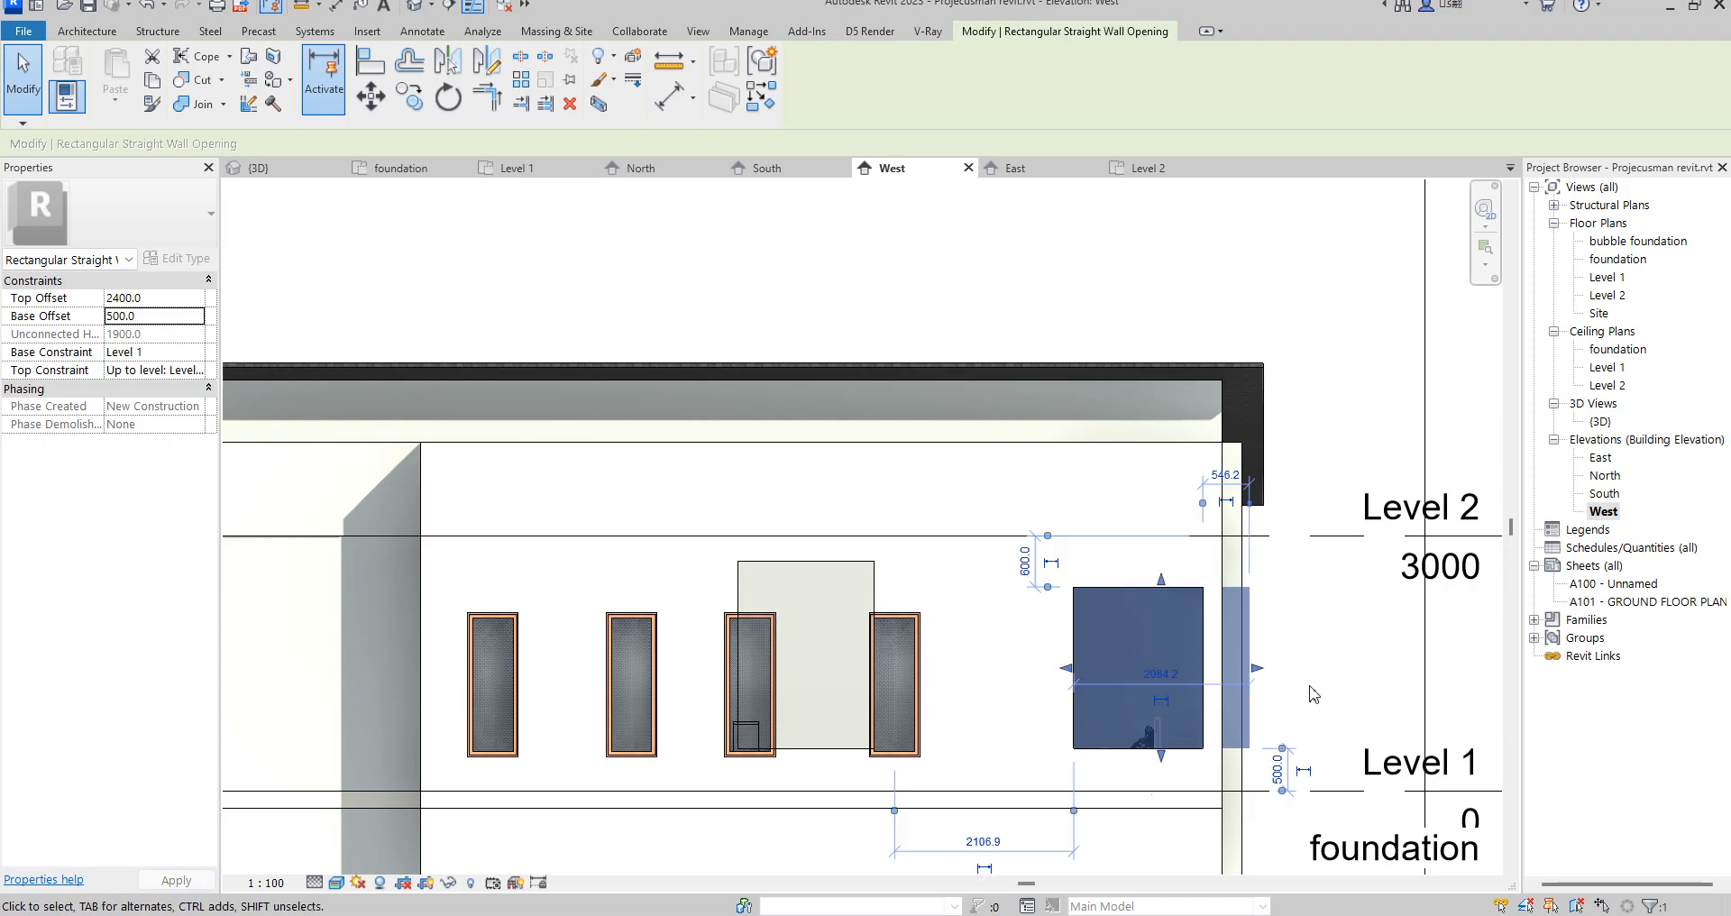
click(1312, 693)
scroll(1079, 753, down, 2)
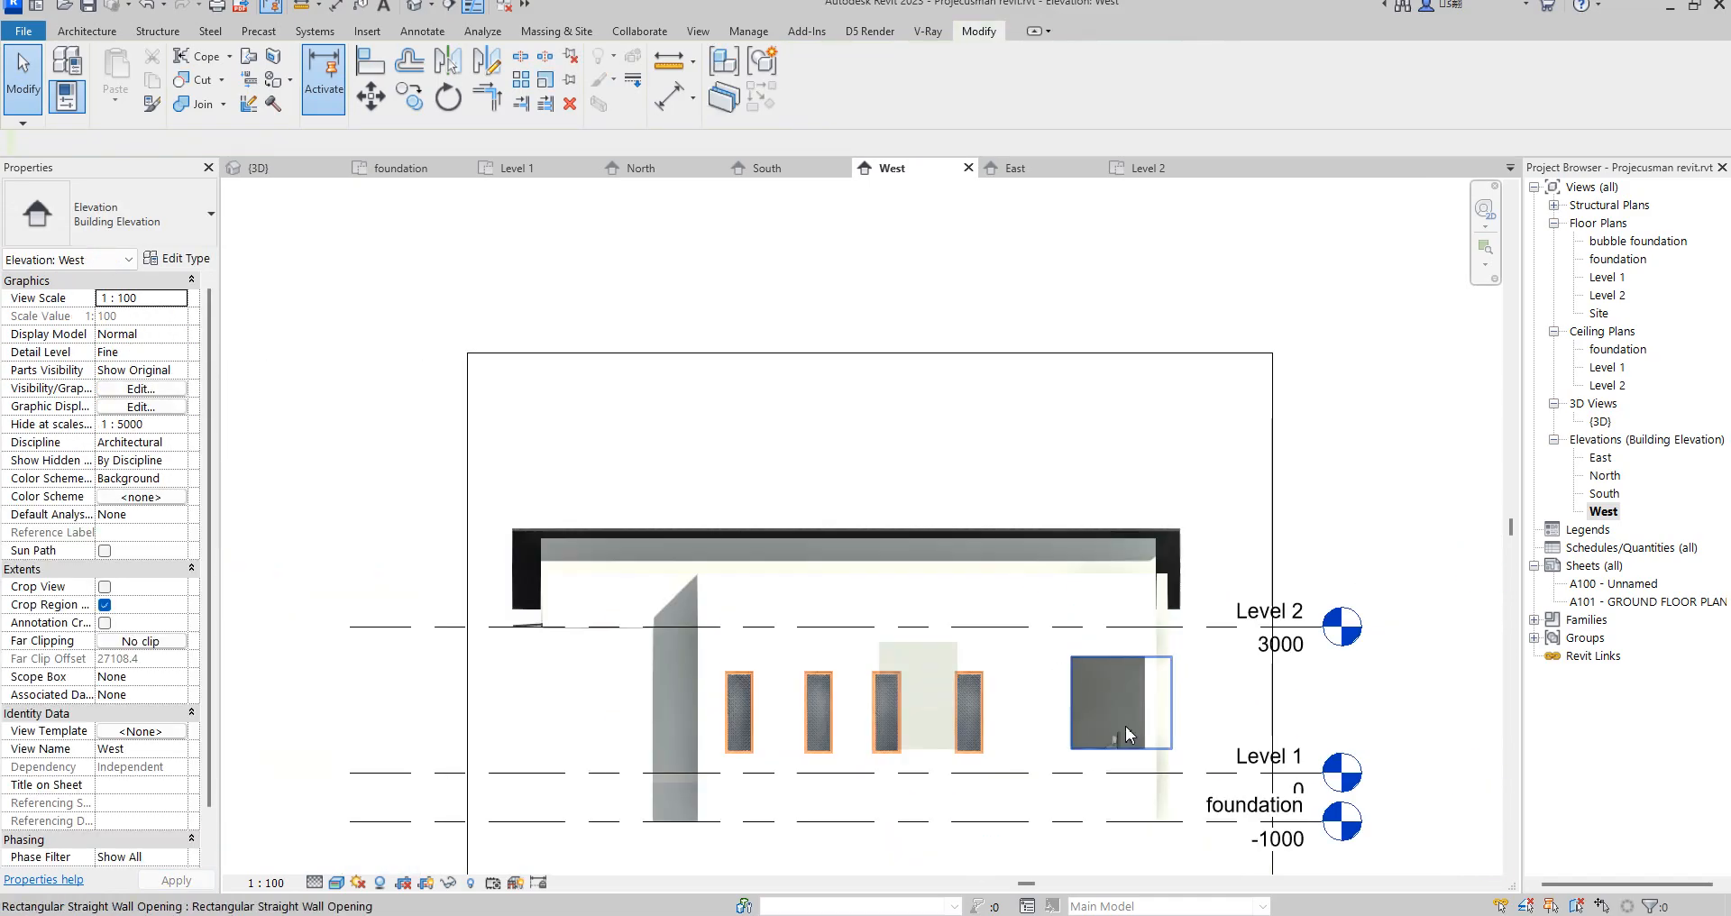
- In the South elevation, cut an opening about 1420 mm wide and 1910 mm high in the Level 1 front wall, starting at the grid 4 corner
double_click(1605, 494)
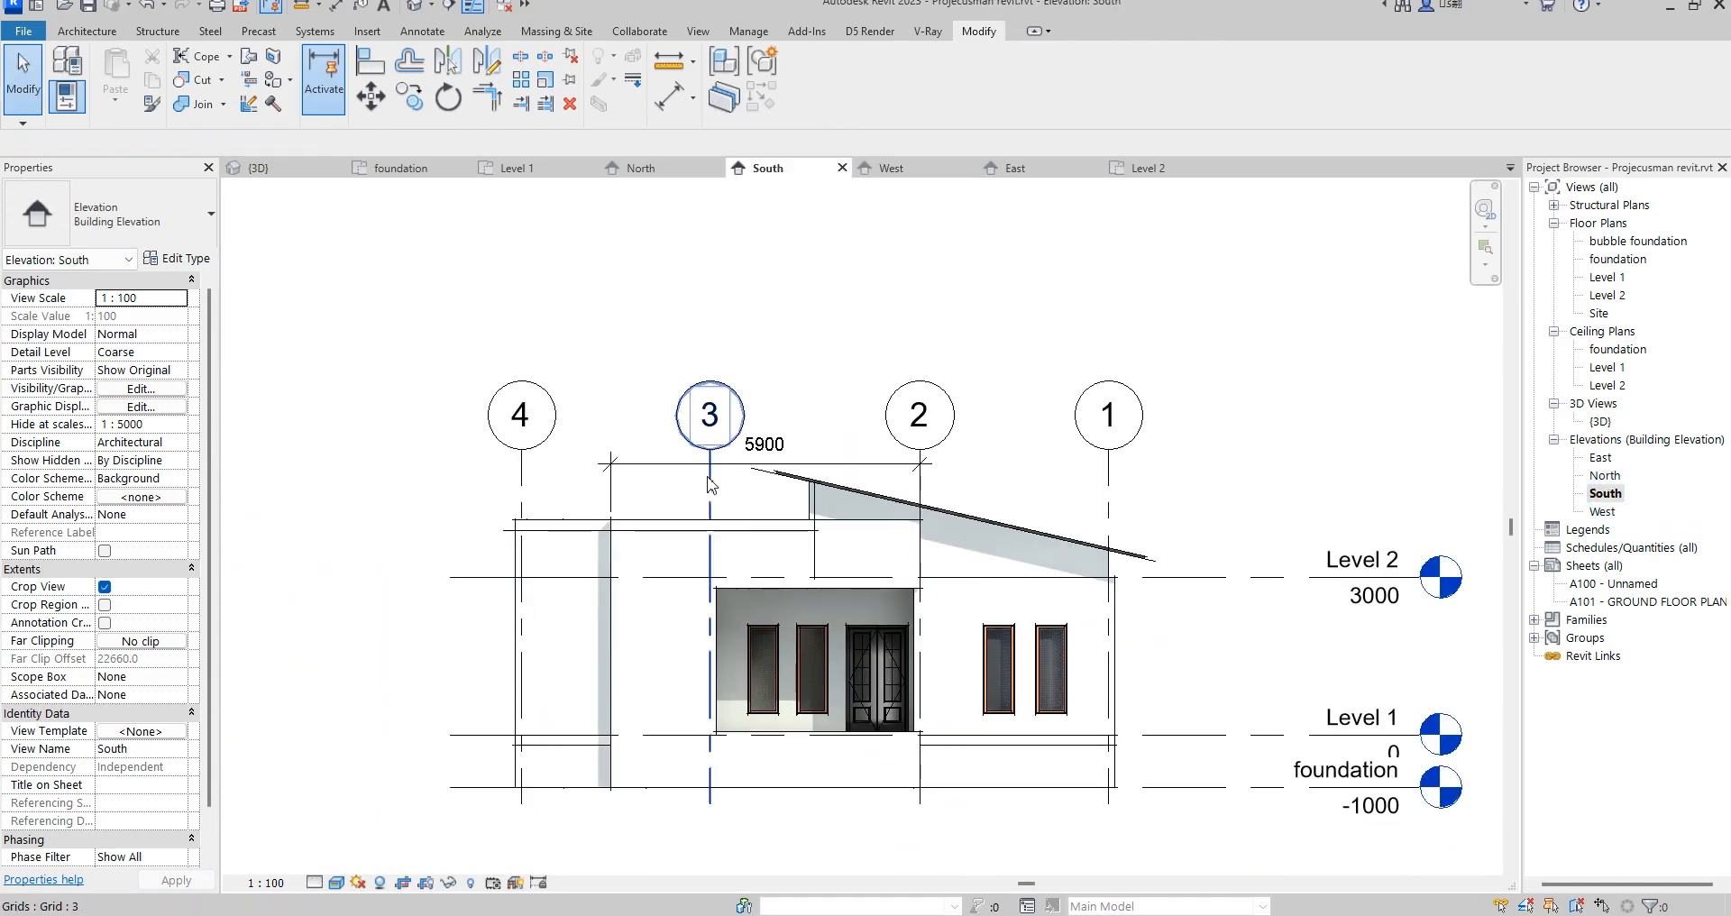
click(517, 601)
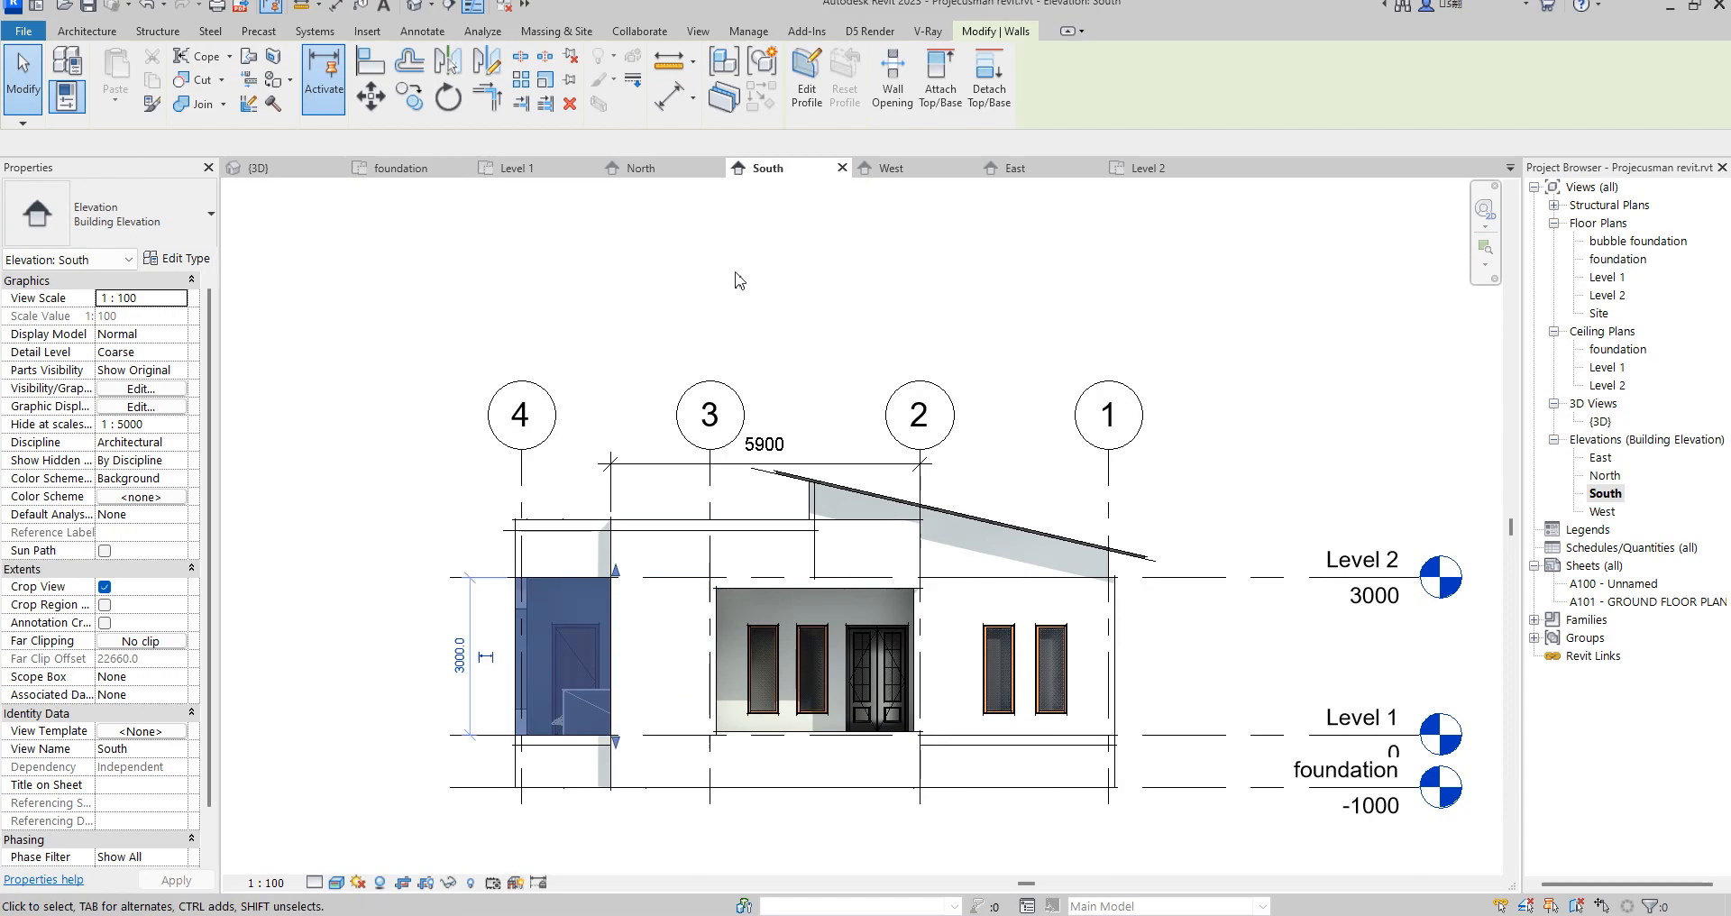
click(892, 90)
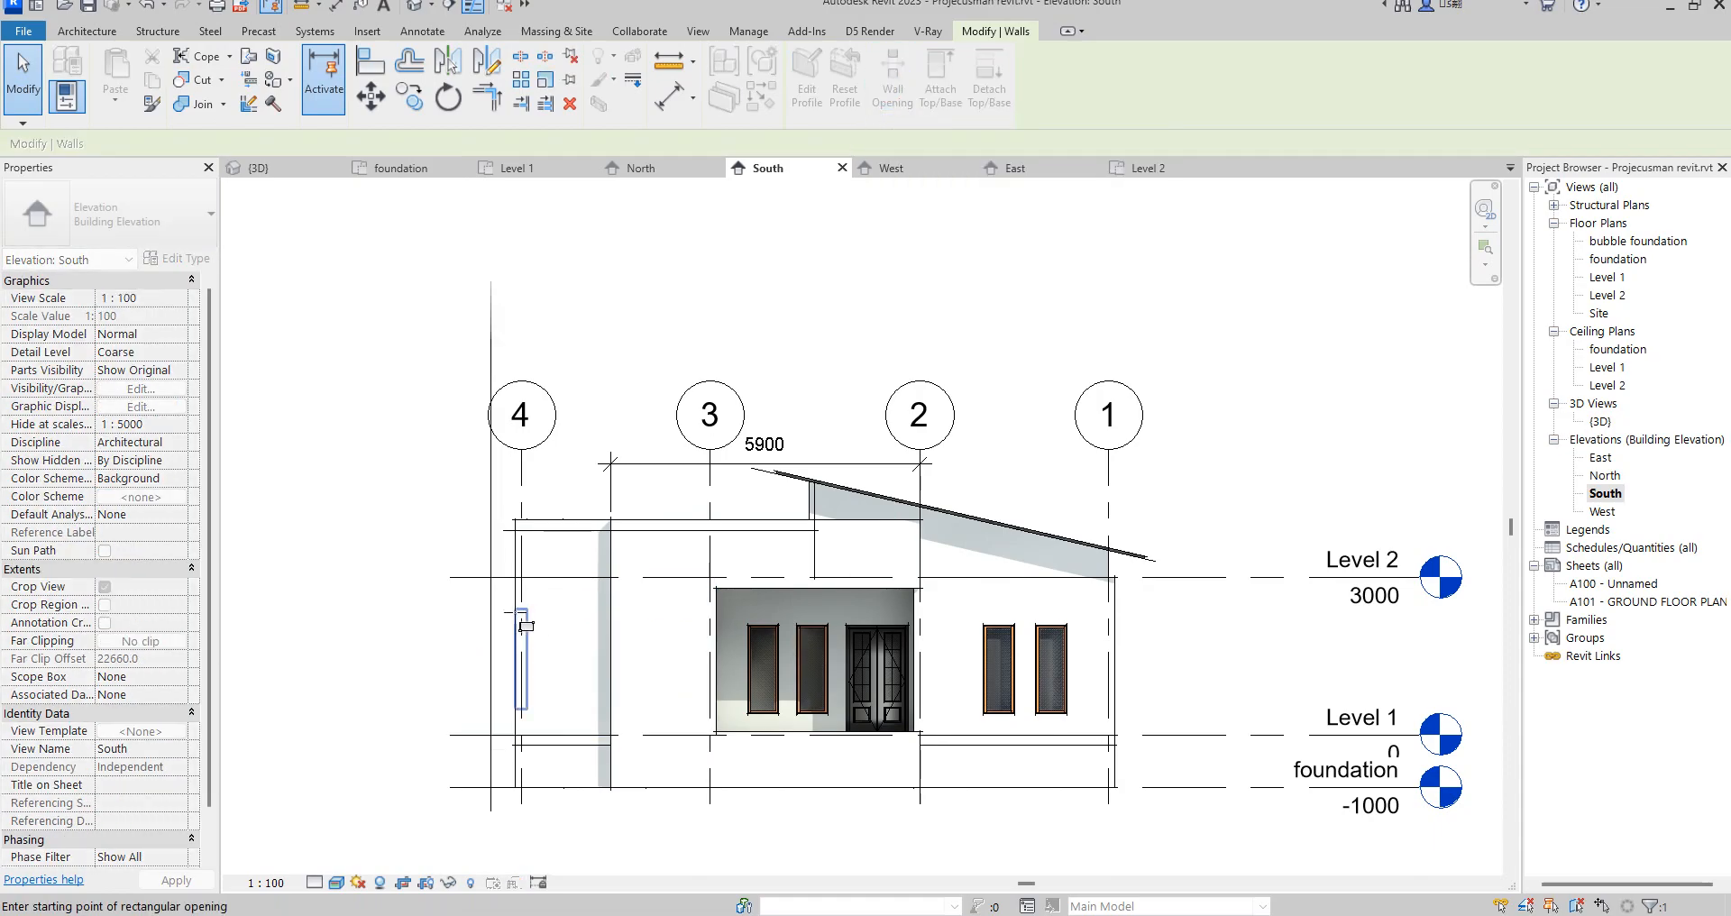
click(528, 714)
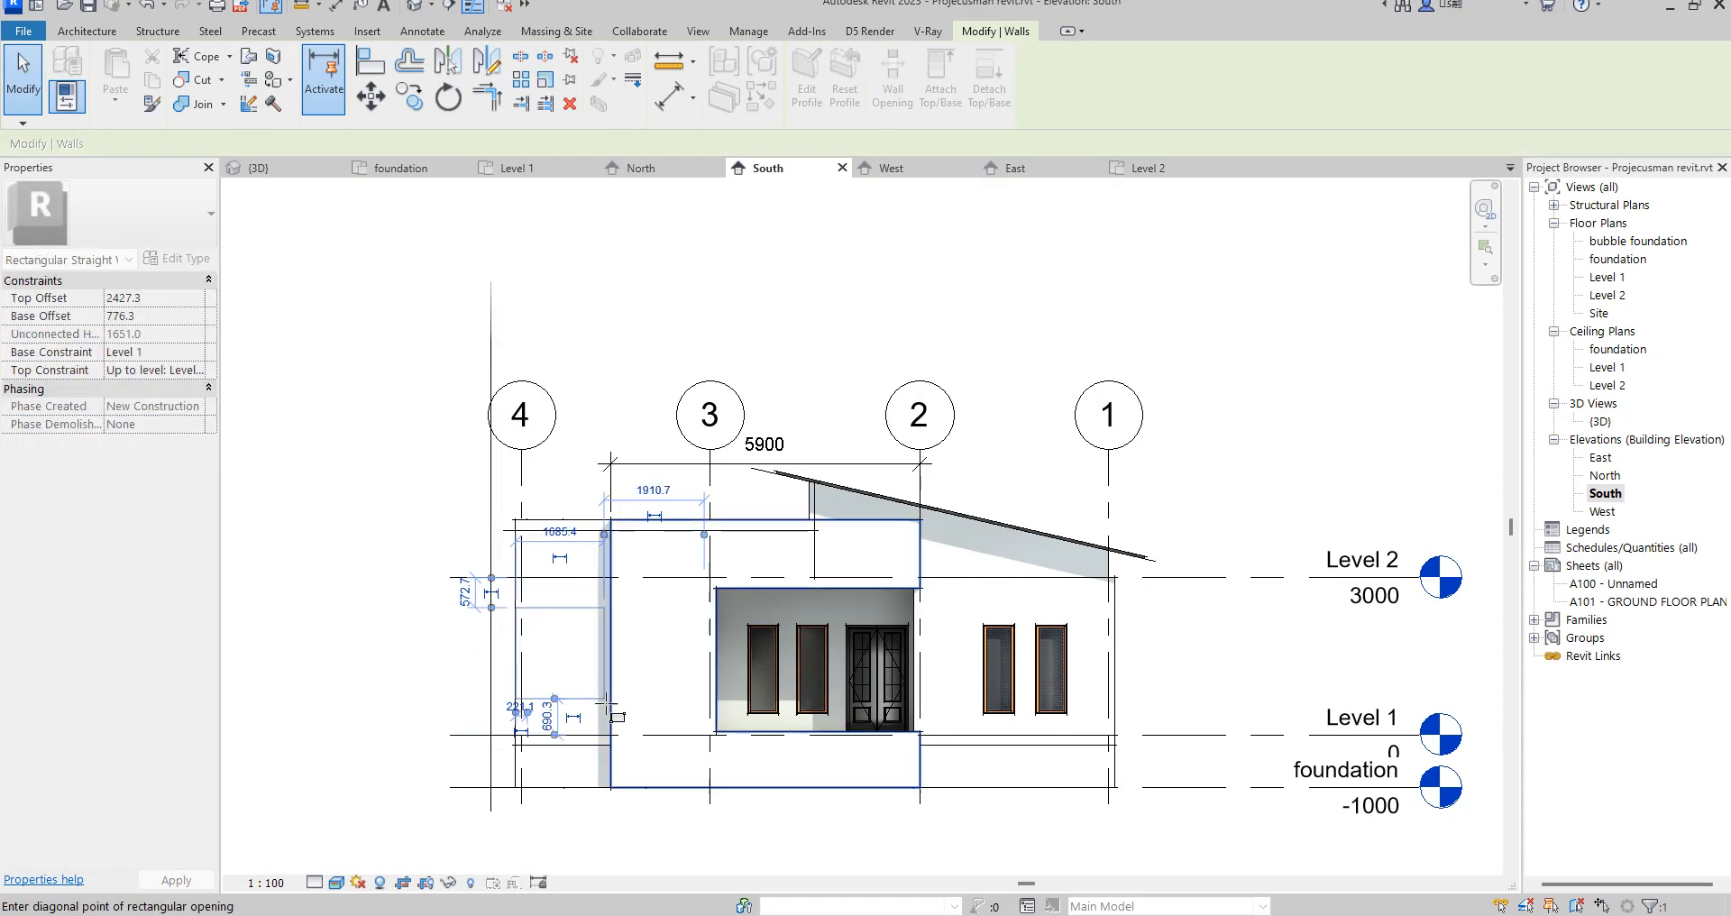
click(590, 708)
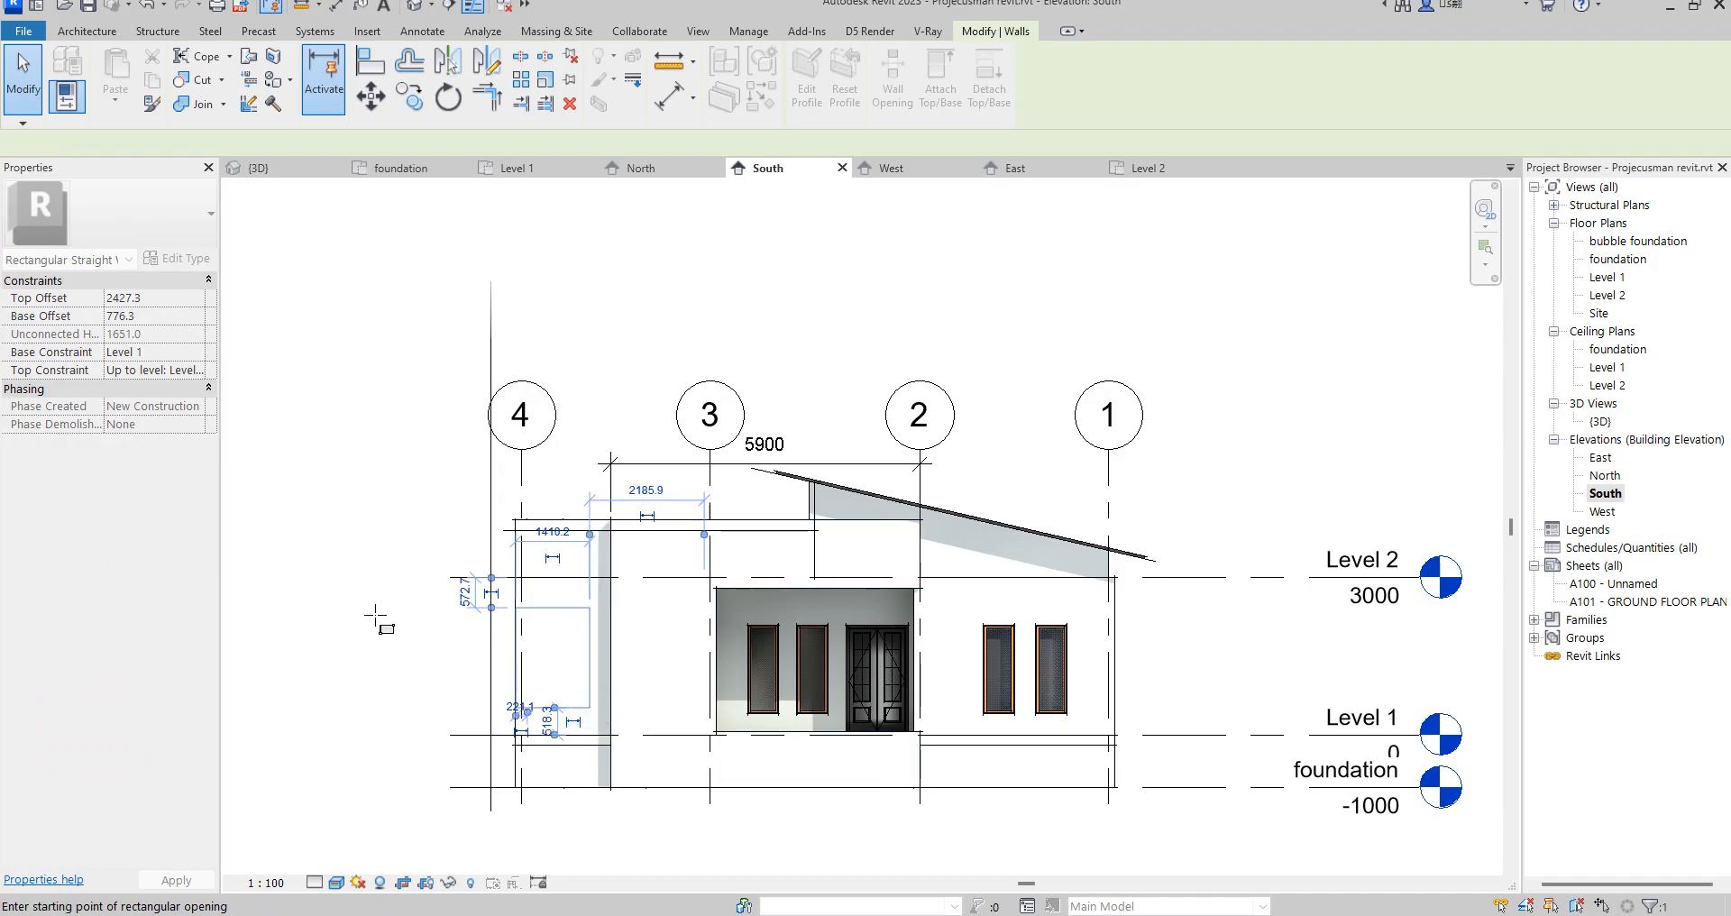
right_click(383, 588)
click(417, 600)
right_click(374, 555)
click(434, 568)
- Set the front wall opening's top offset to 2400 and match its base offset to the adjoining West wall opening
click(564, 613)
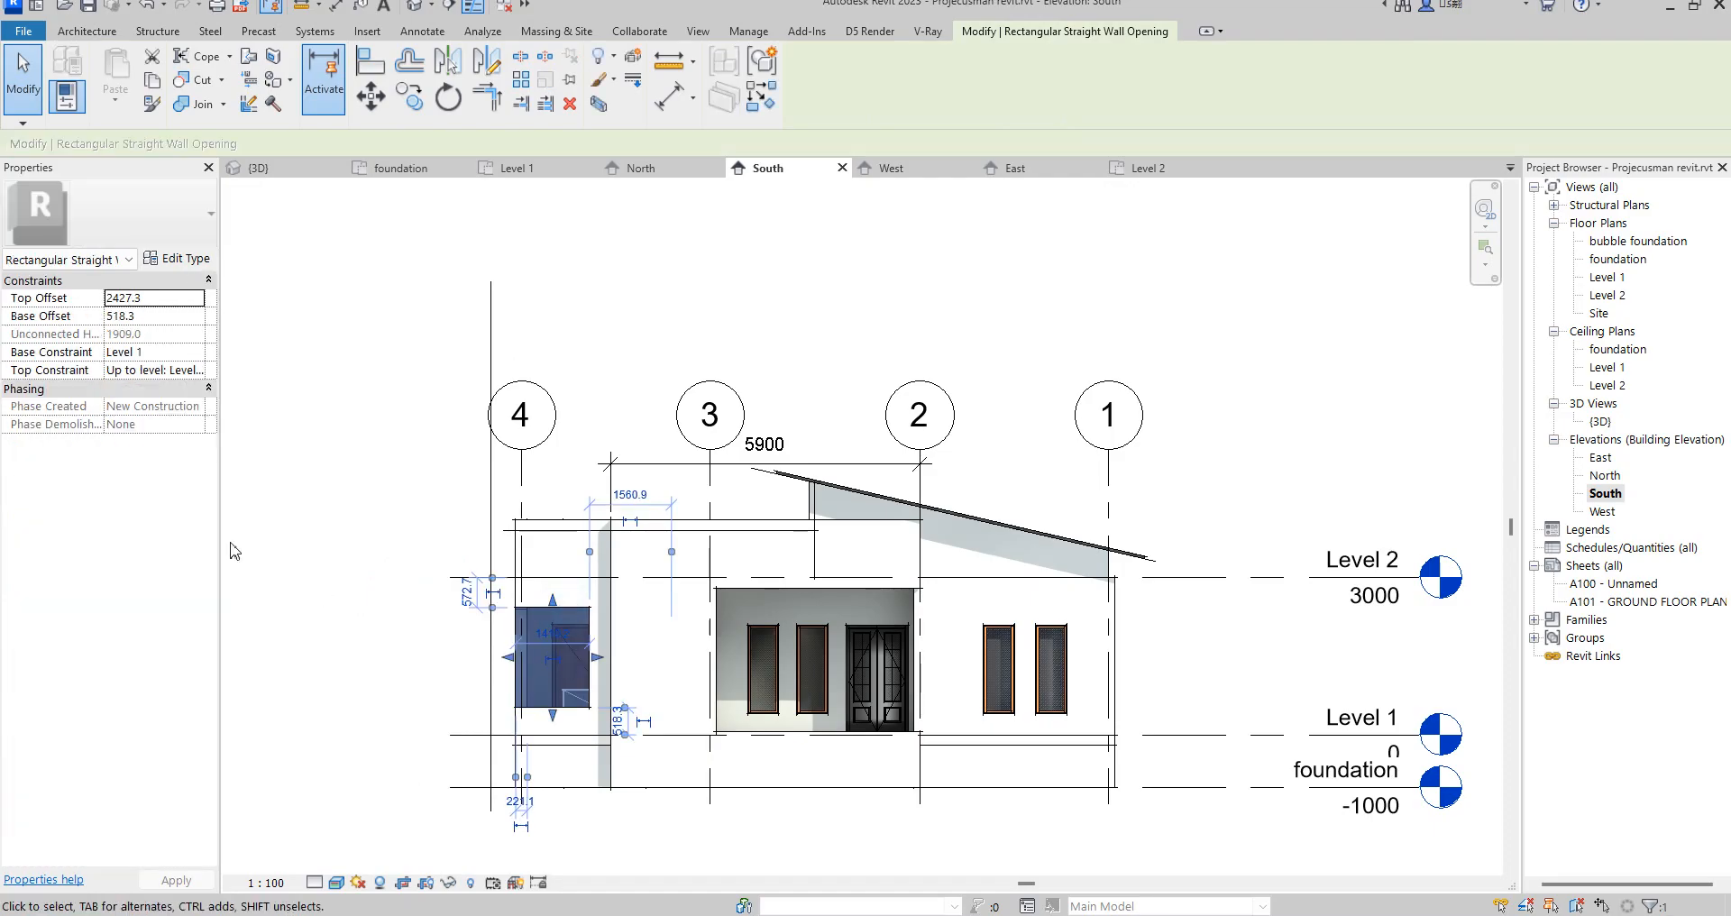
click(151, 302)
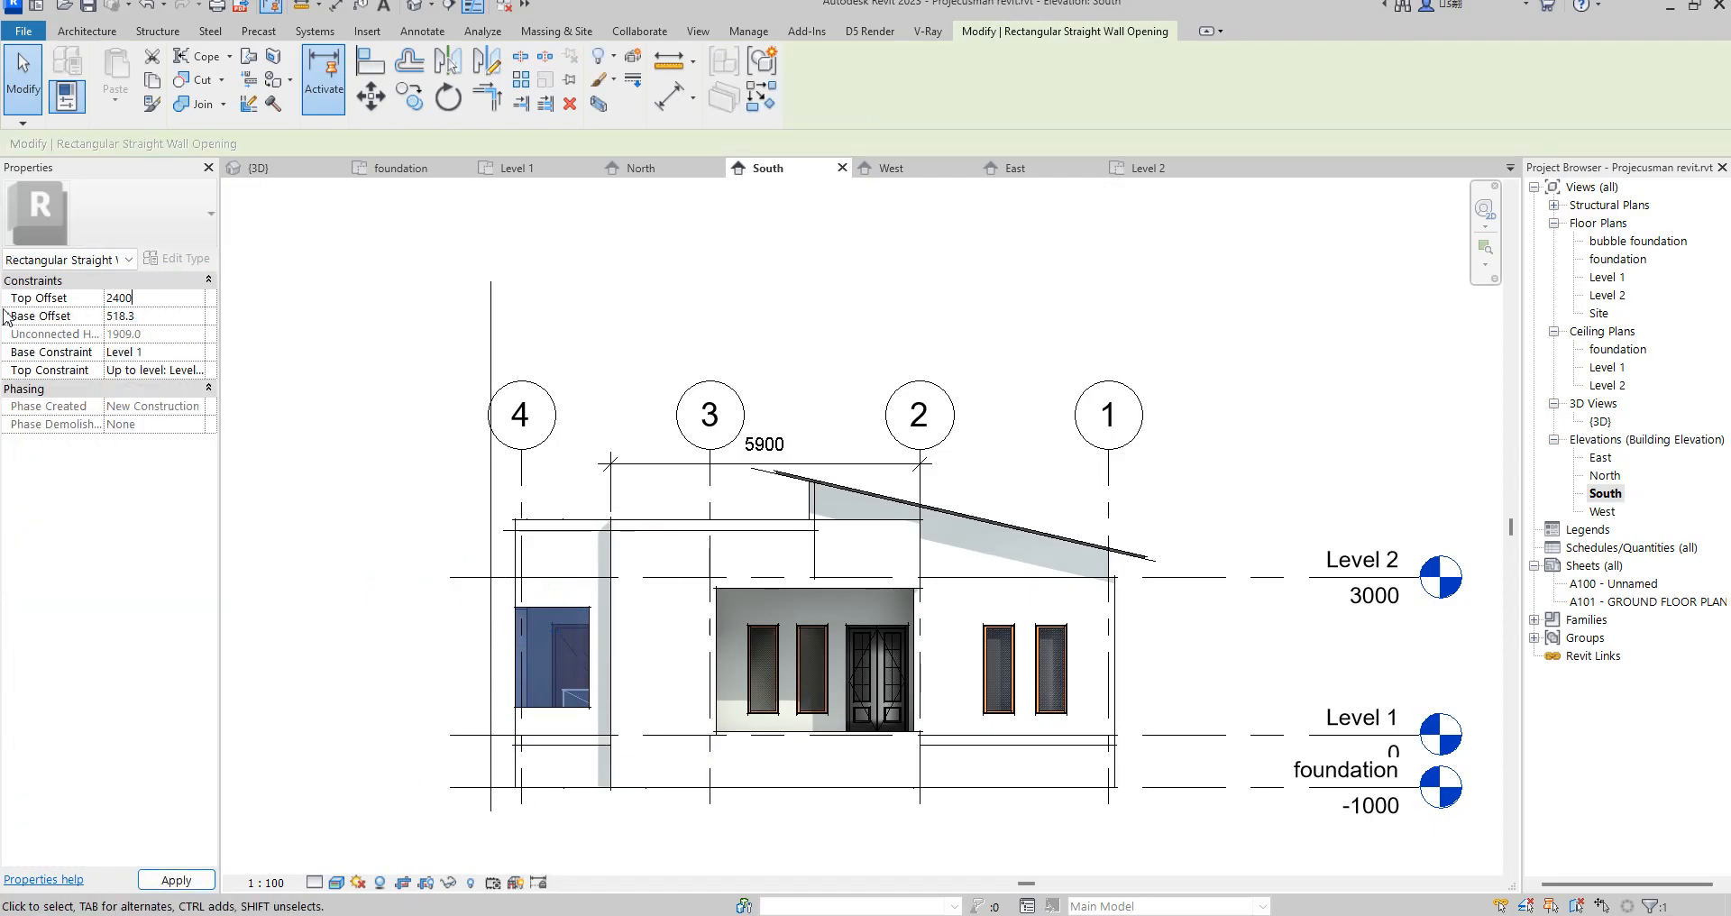
click(154, 321)
click(406, 609)
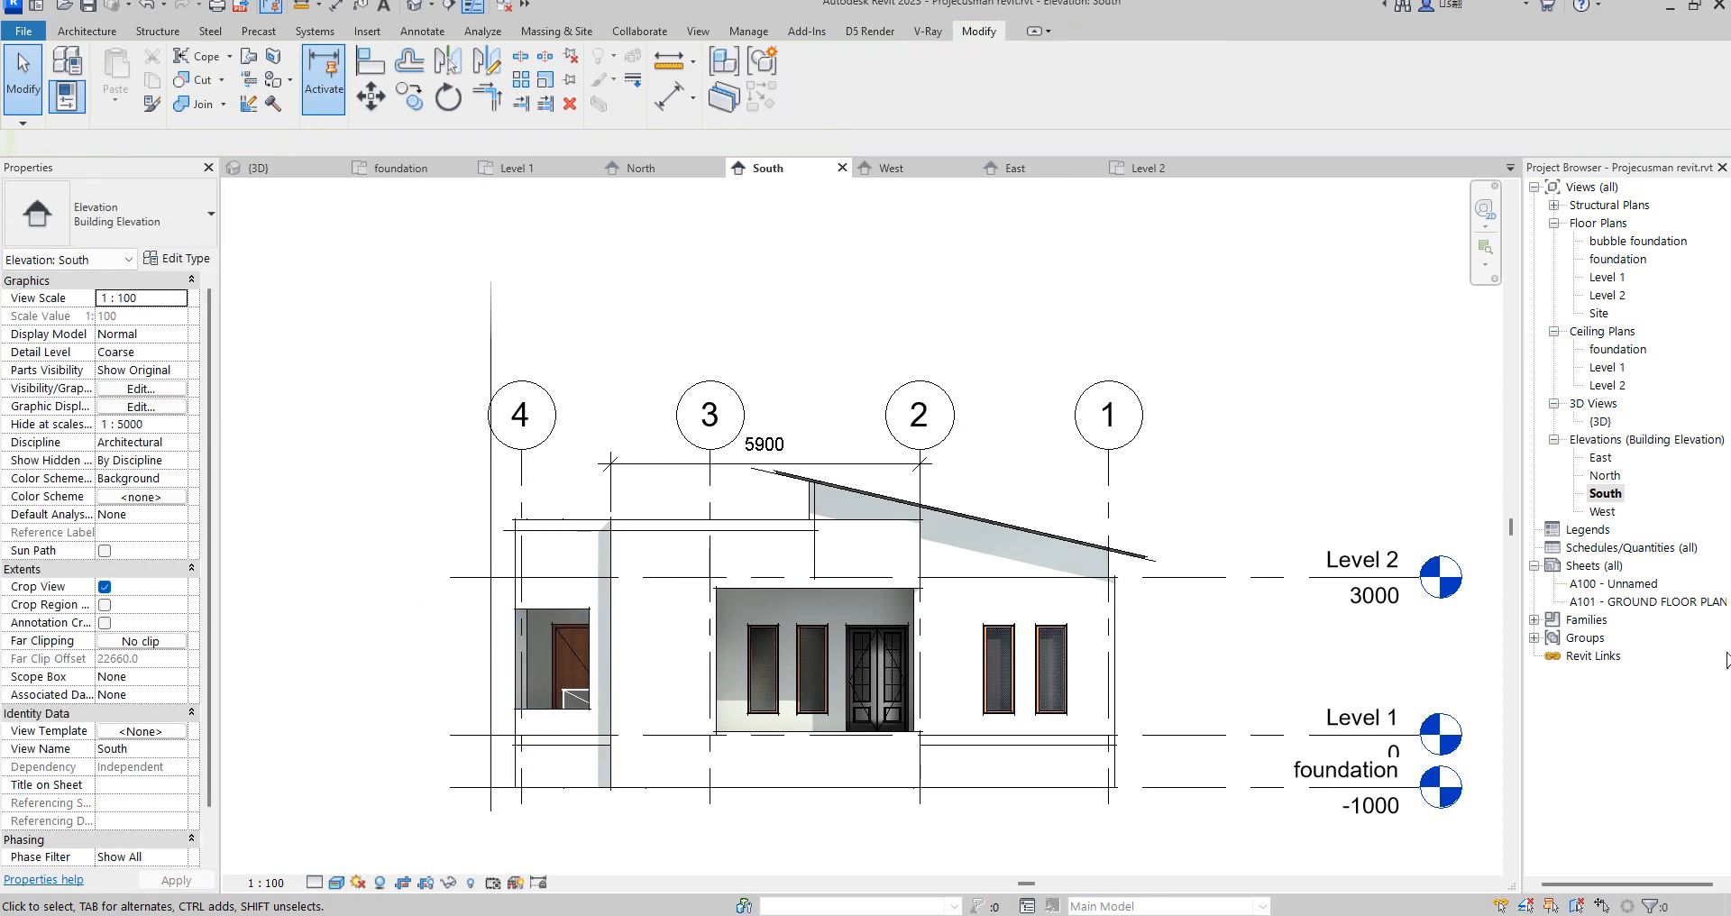
- Inspect how the two wall openings meet at the front corner in the 3D view
double_click(1601, 421)
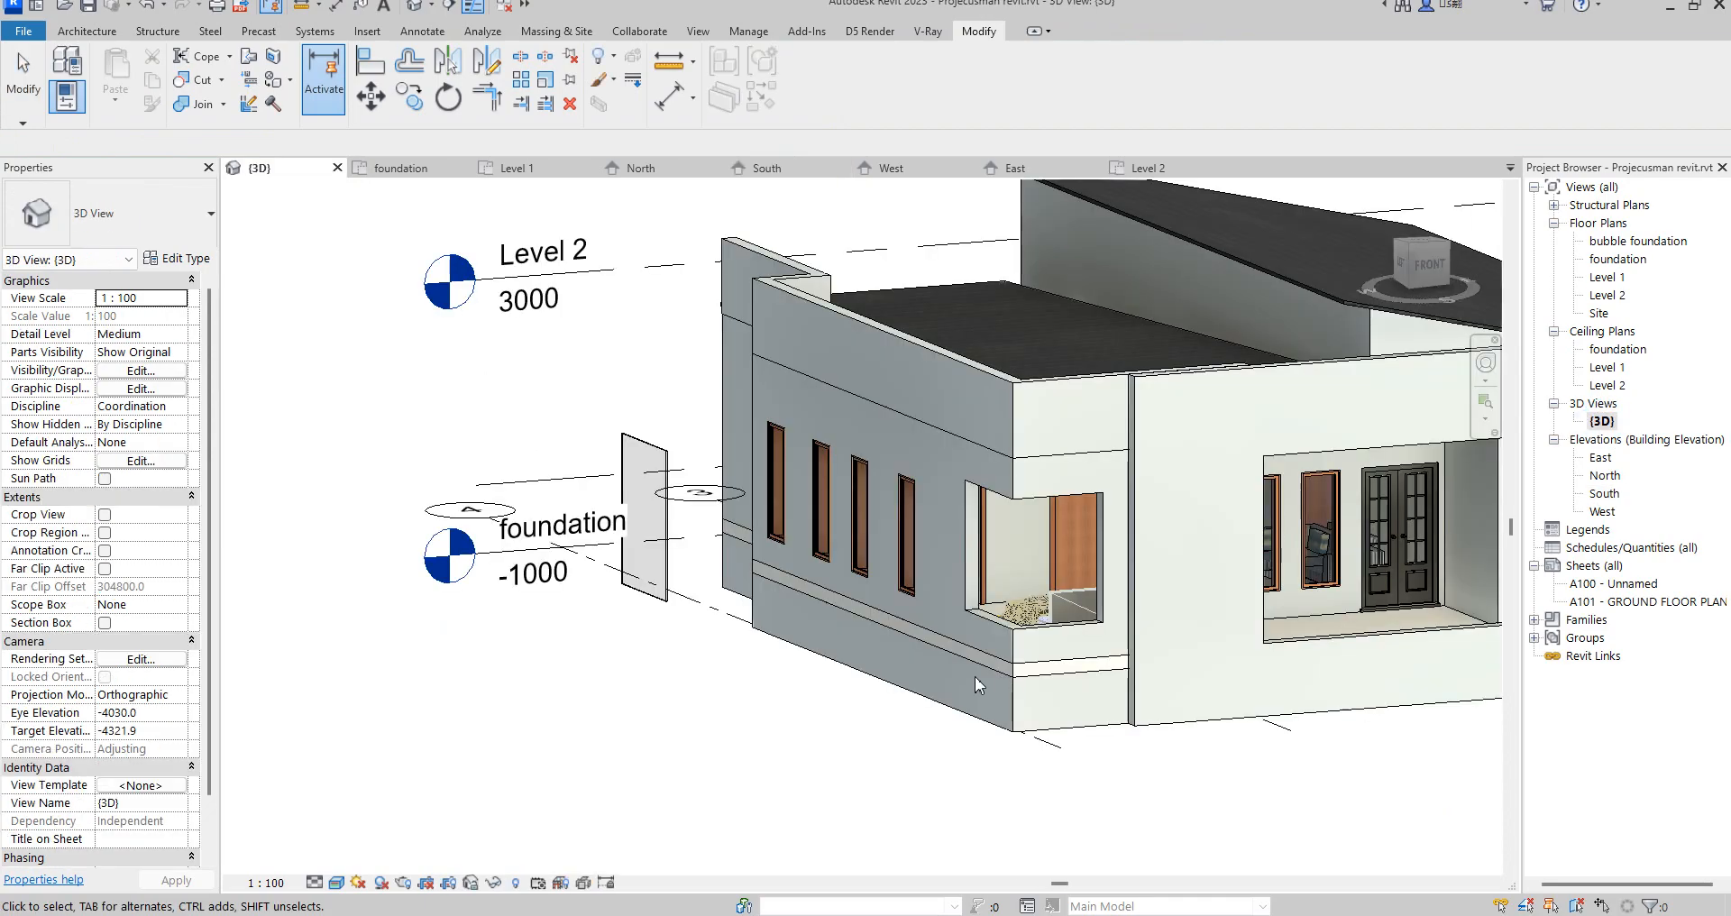
scroll(993, 527, up, 2)
scroll(907, 456, up, 2)
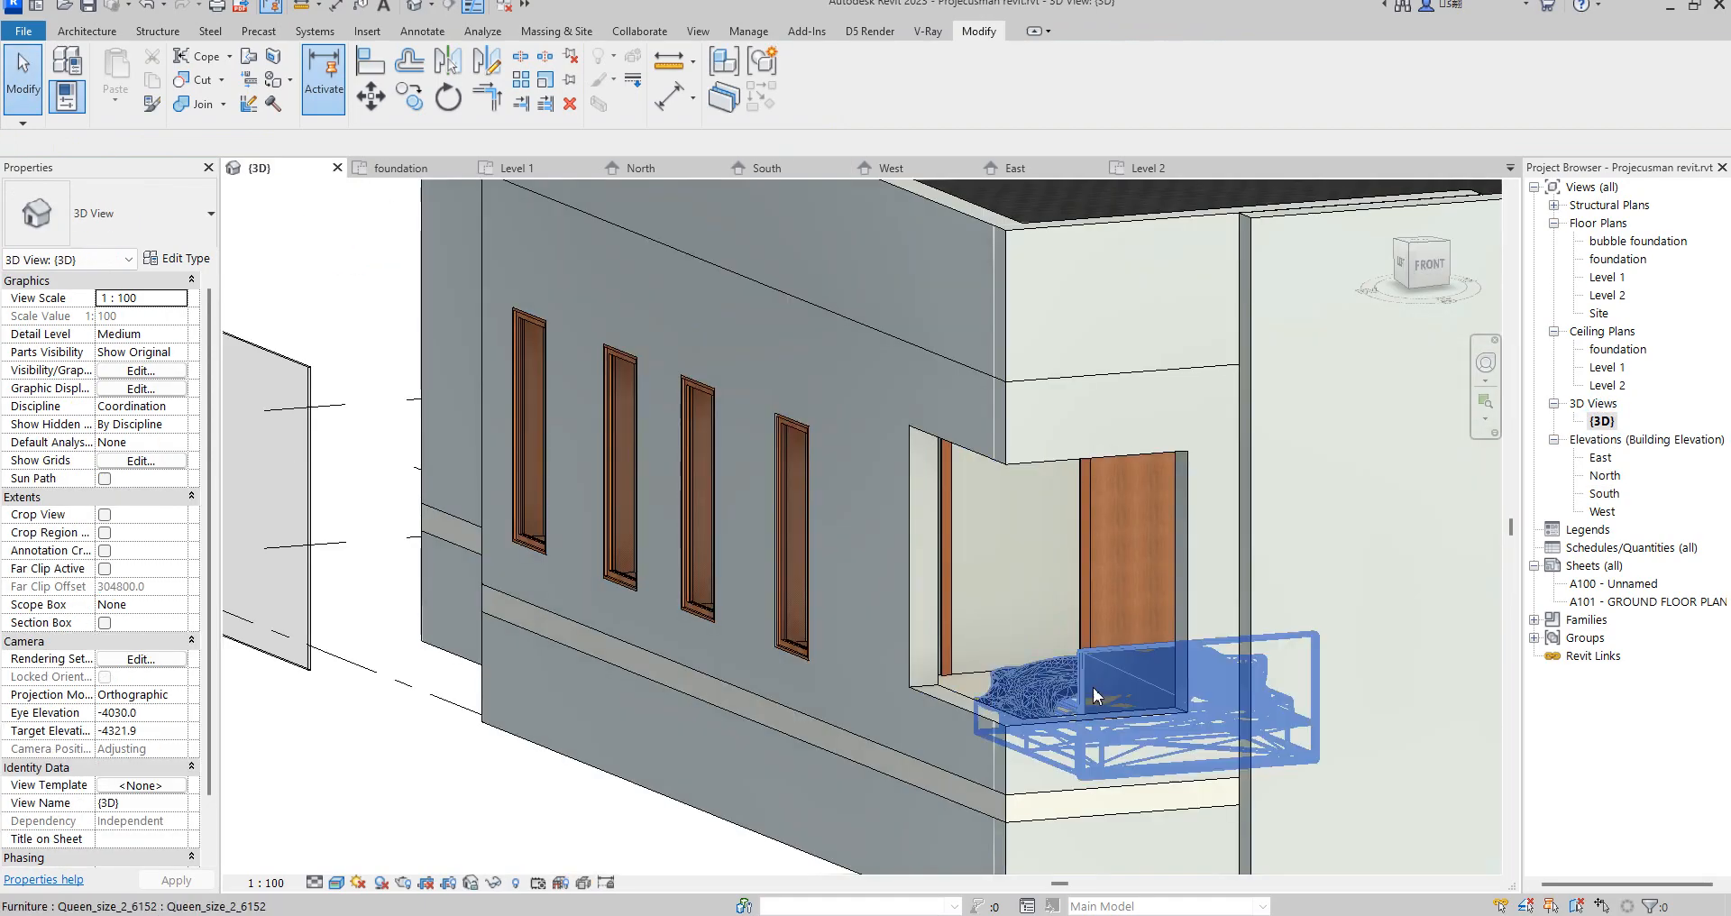
scroll(1138, 739, down, 5)
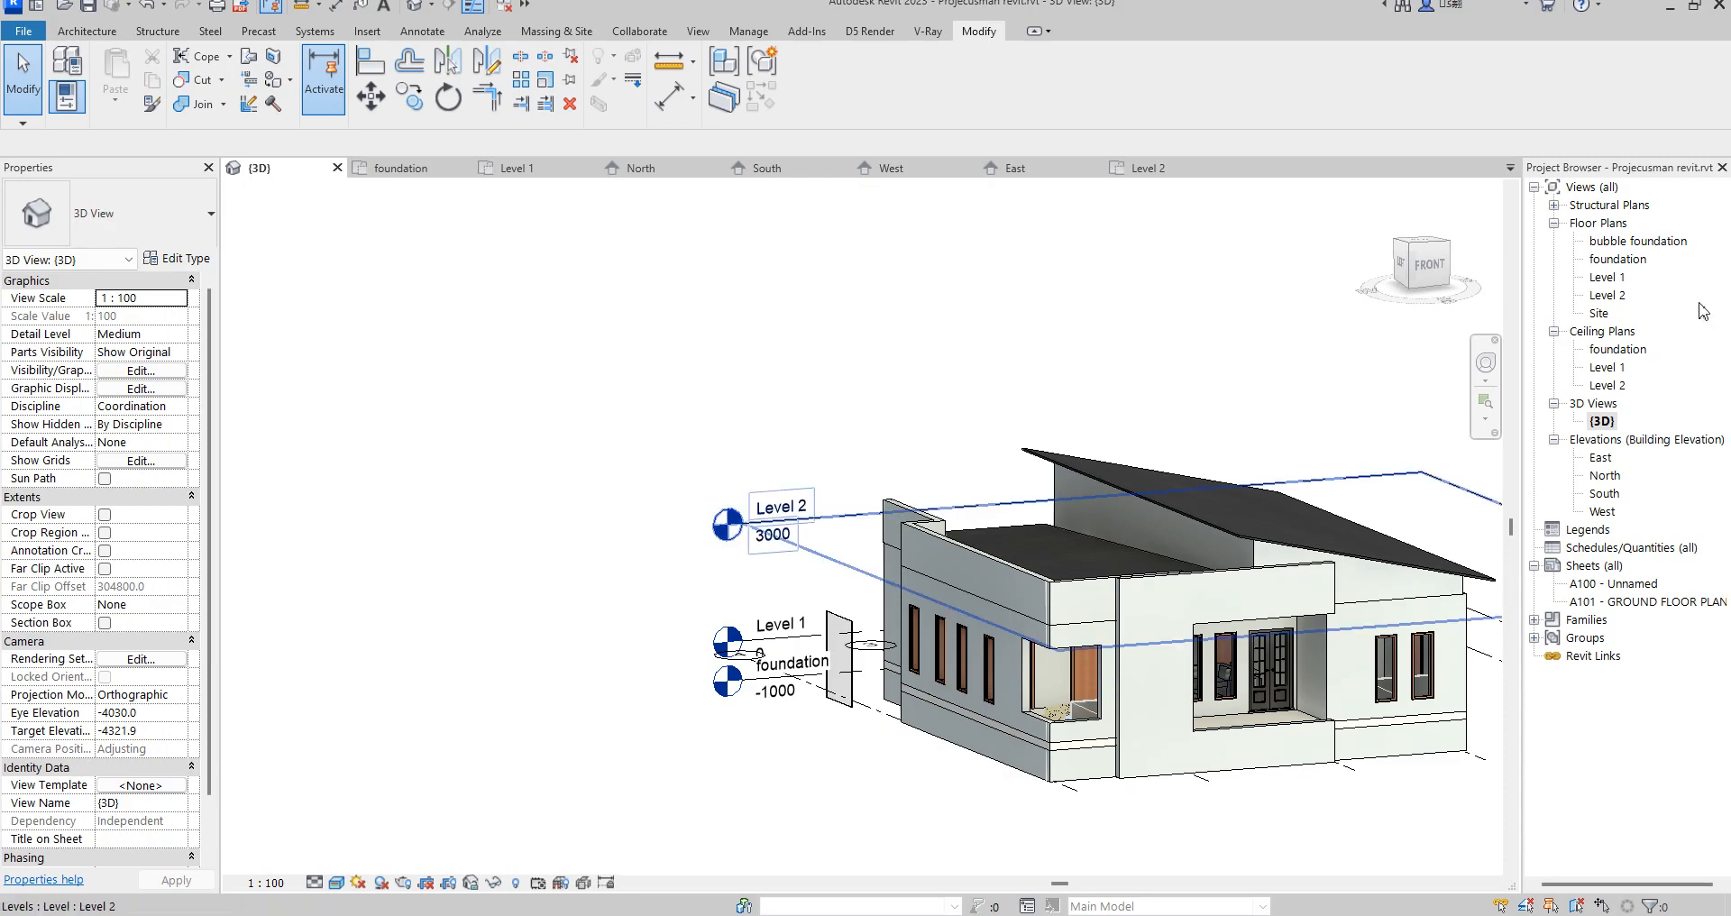
- Create an in-place model in the Windows category from the Level 1 floor plan, accepting the suggested name
double_click(1607, 279)
scroll(792, 877, down, 4)
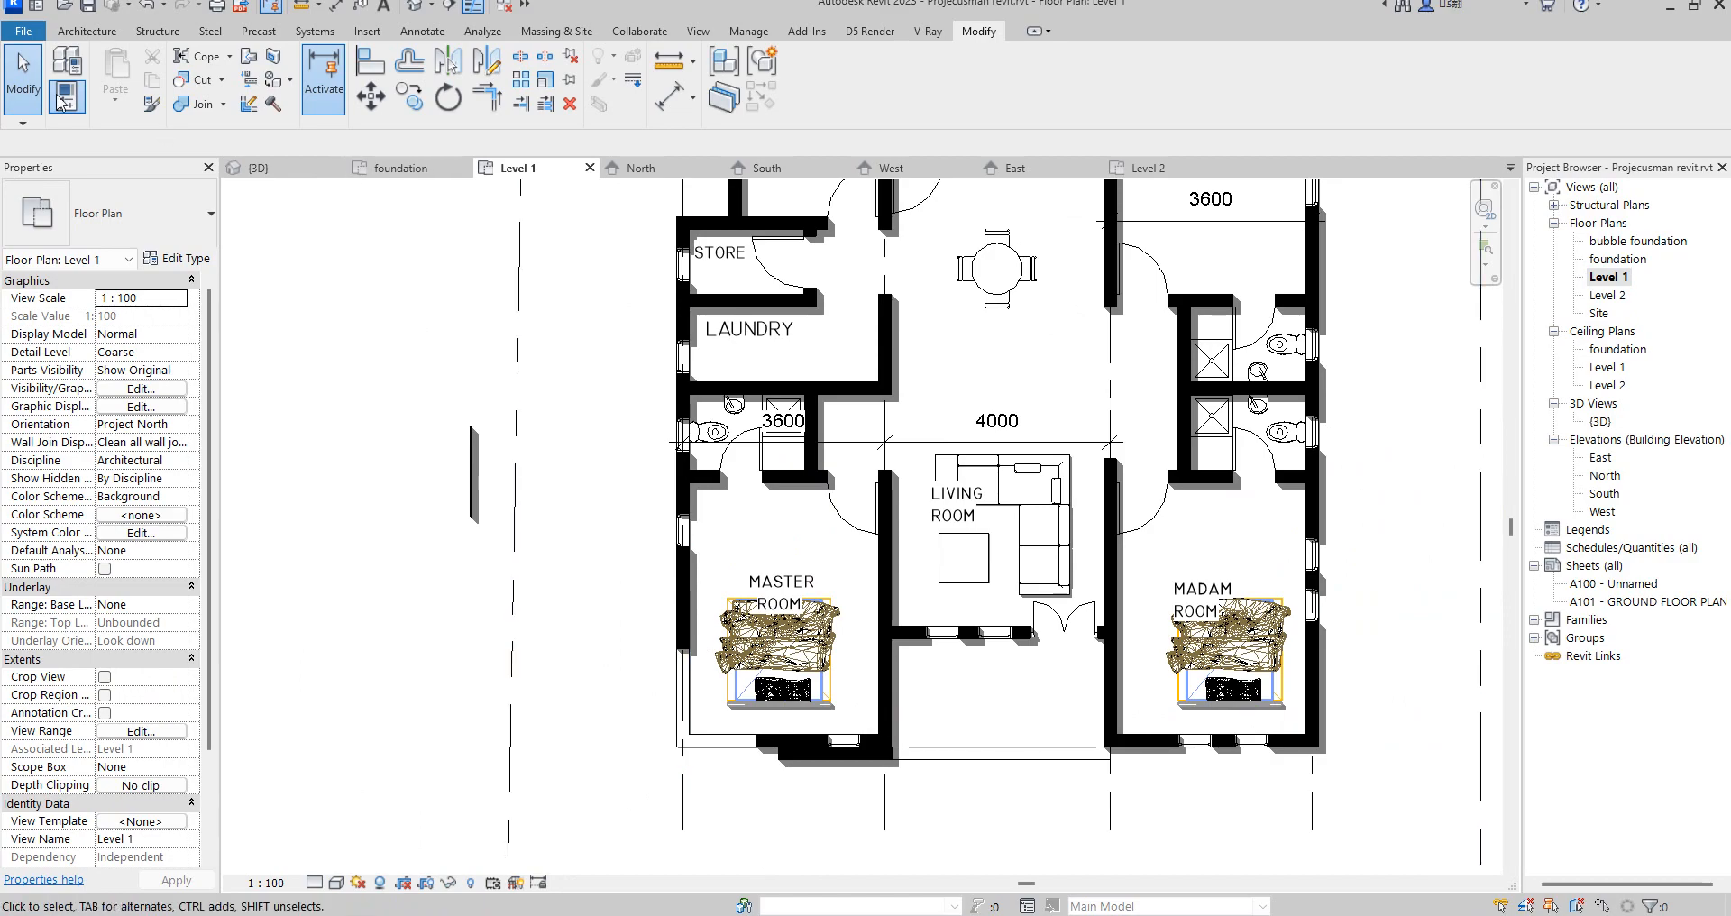
click(76, 32)
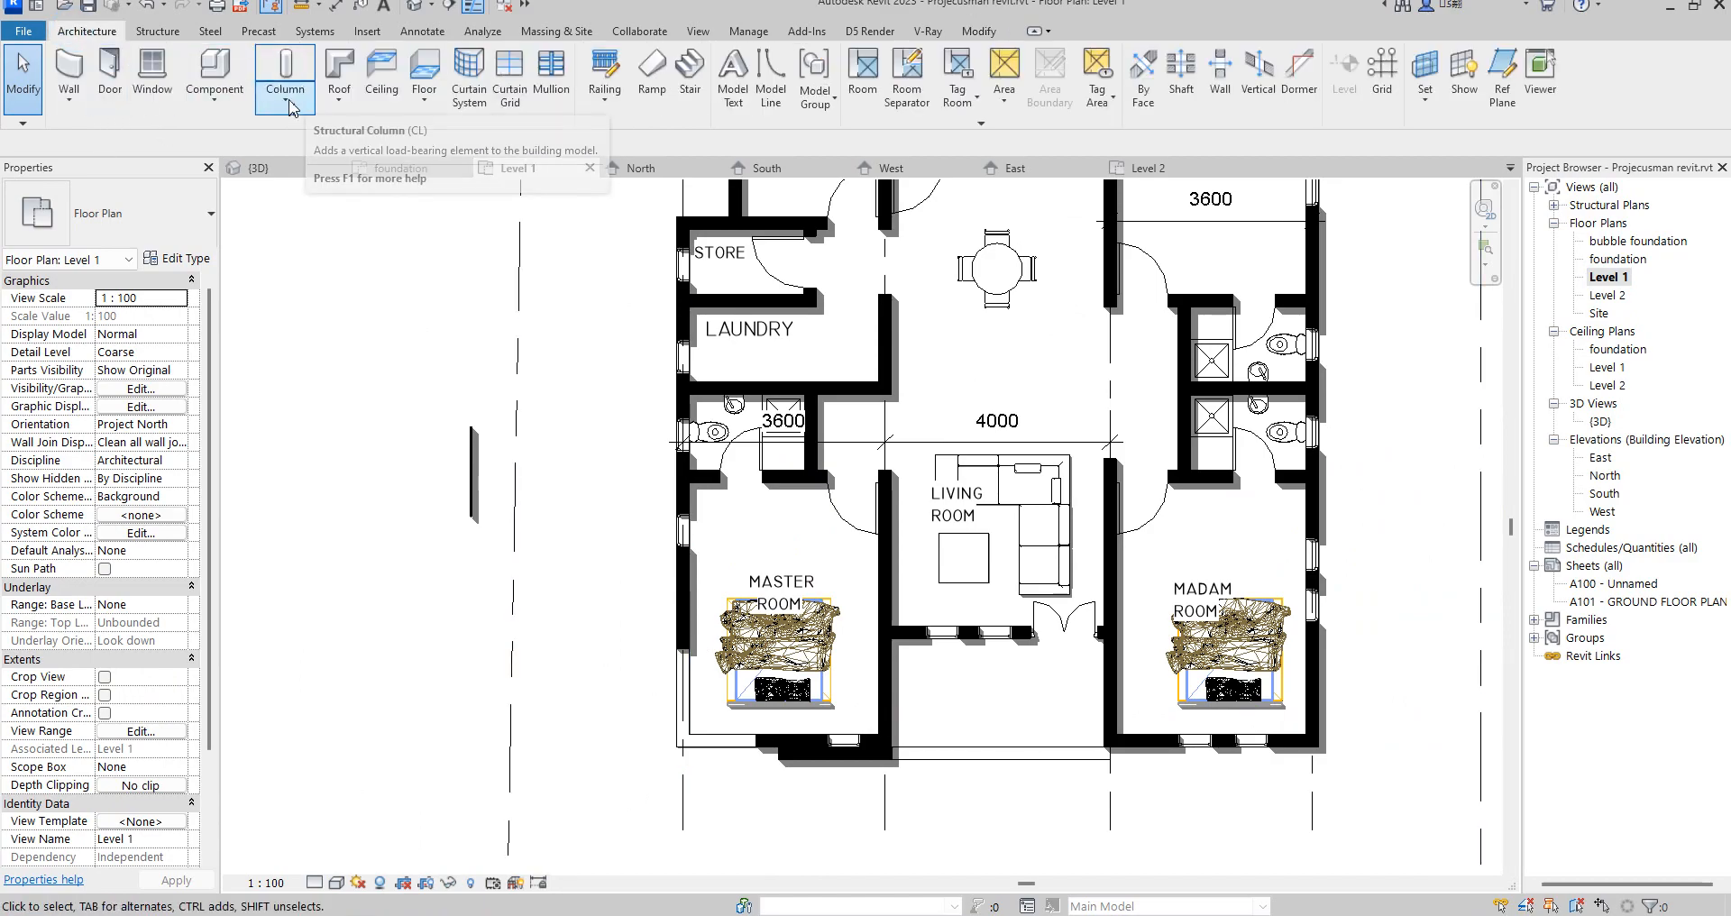
click(229, 109)
click(246, 181)
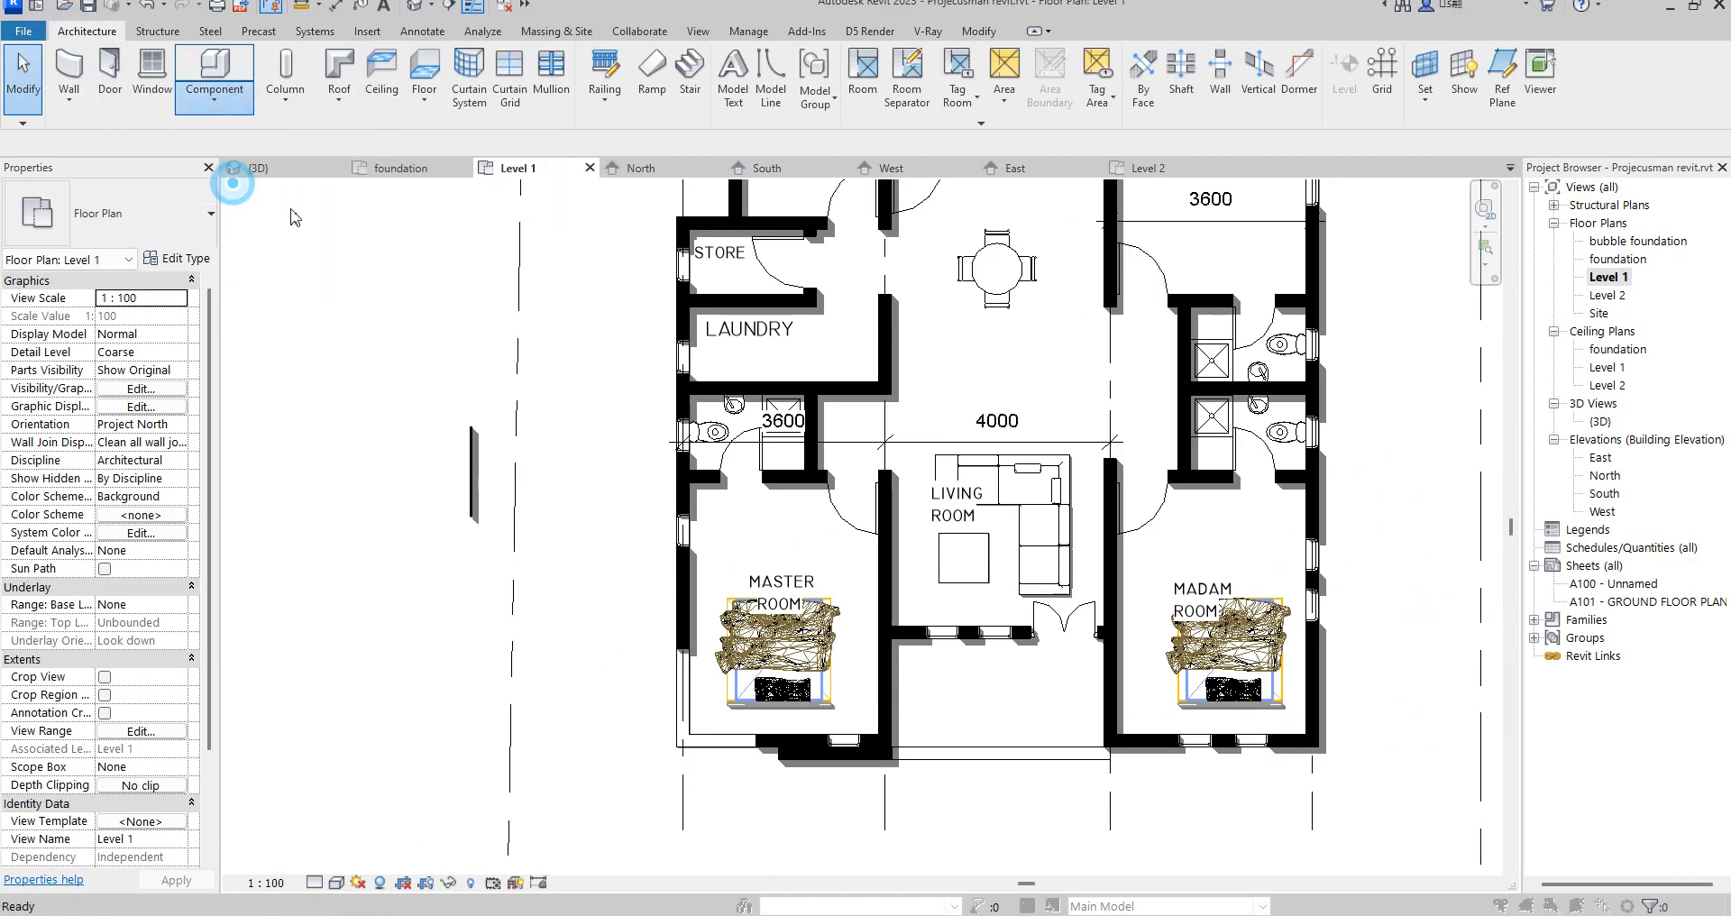
drag(576, 281, 574, 279)
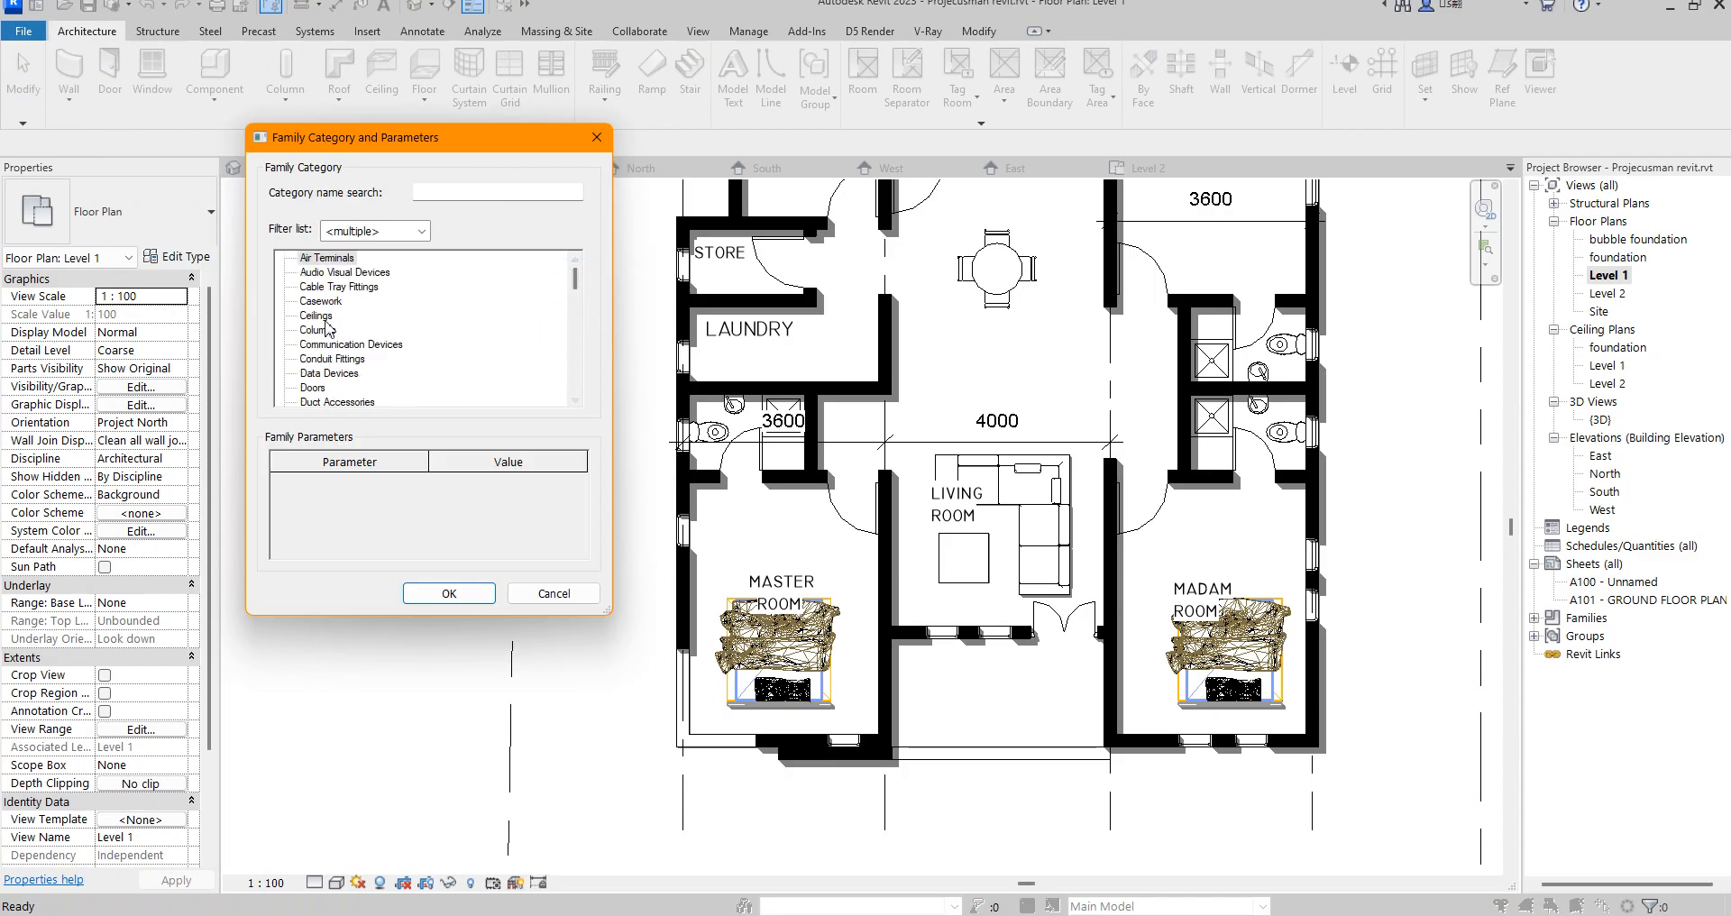
scroll(342, 354, down, 9)
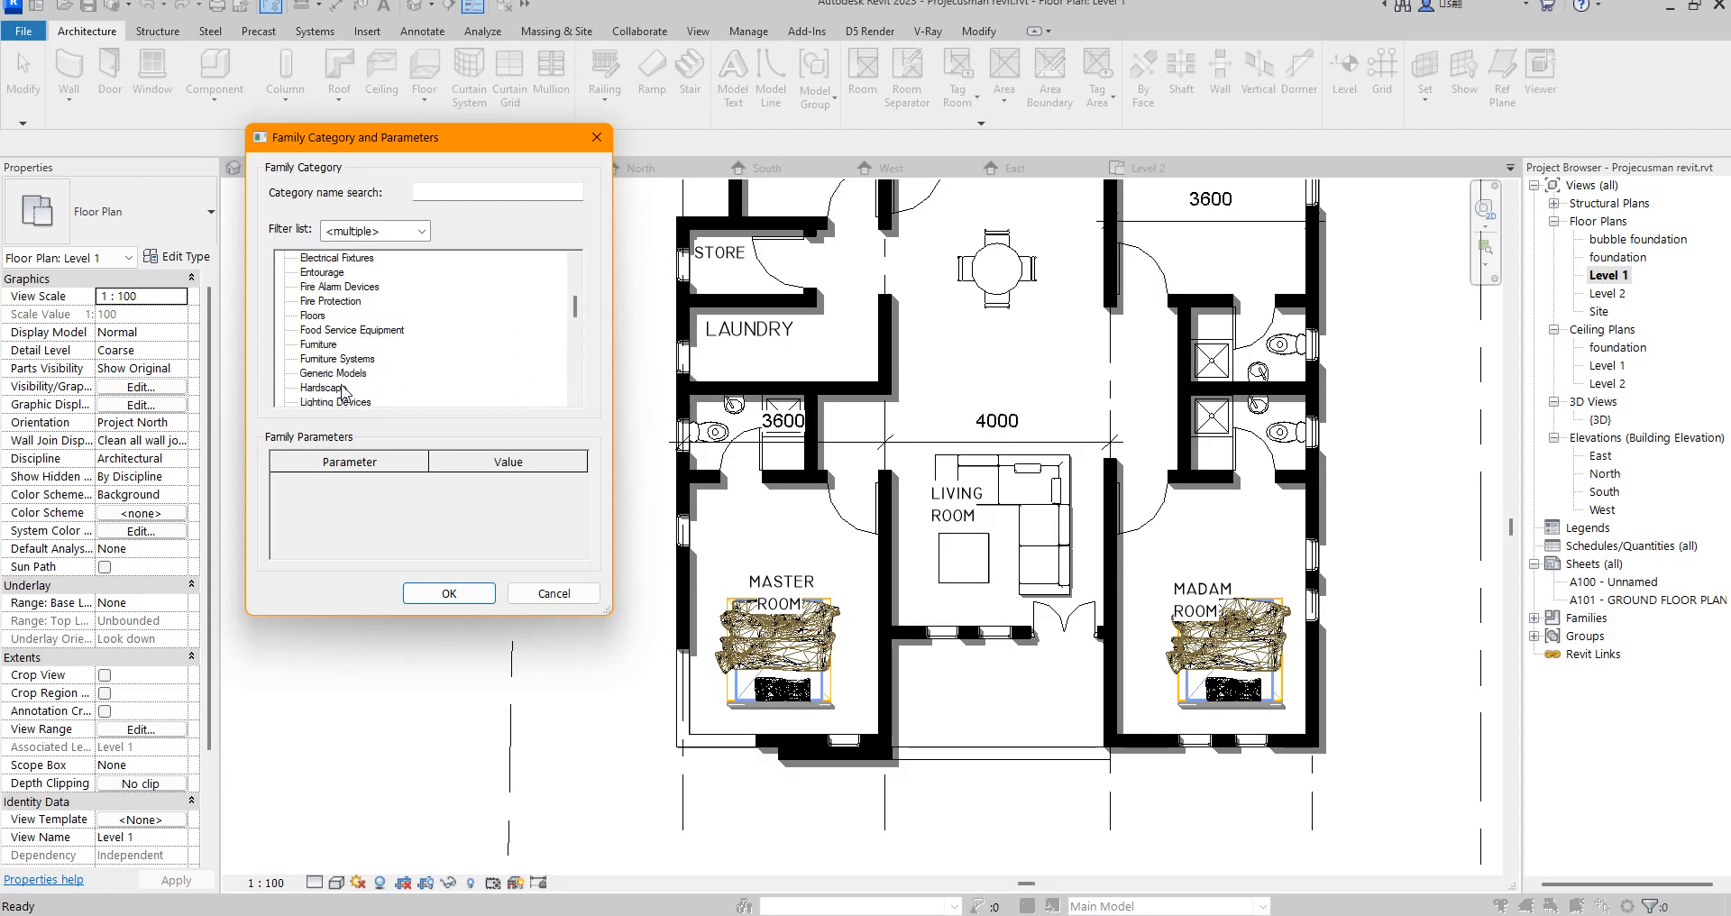
scroll(342, 390, down, 6)
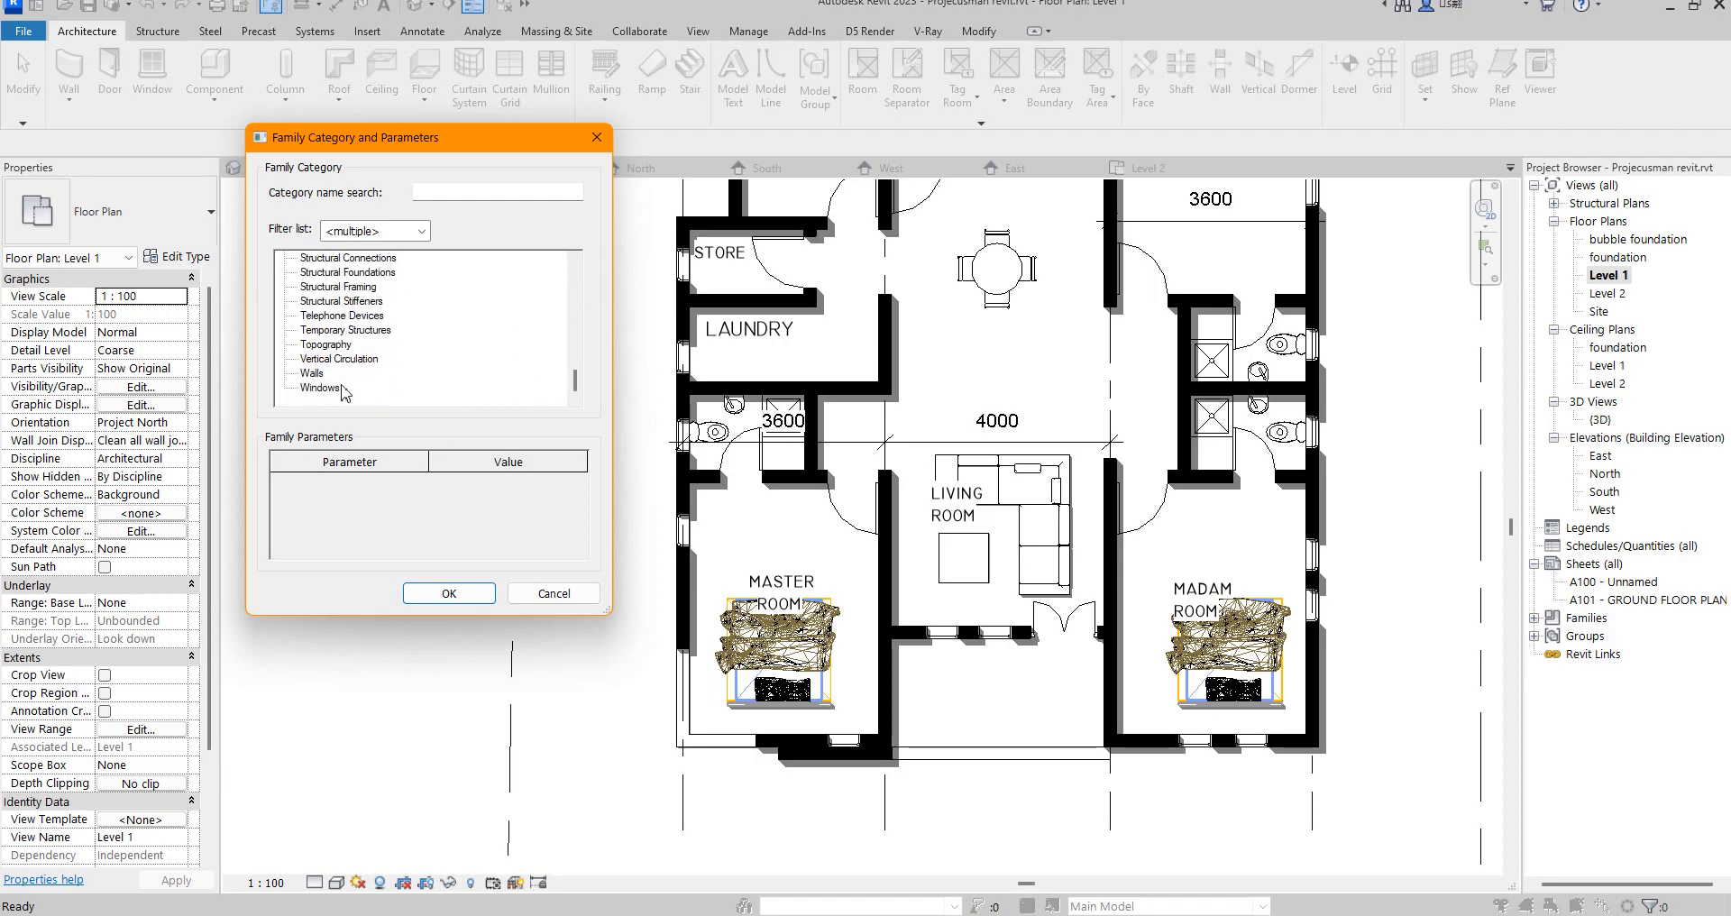
click(449, 592)
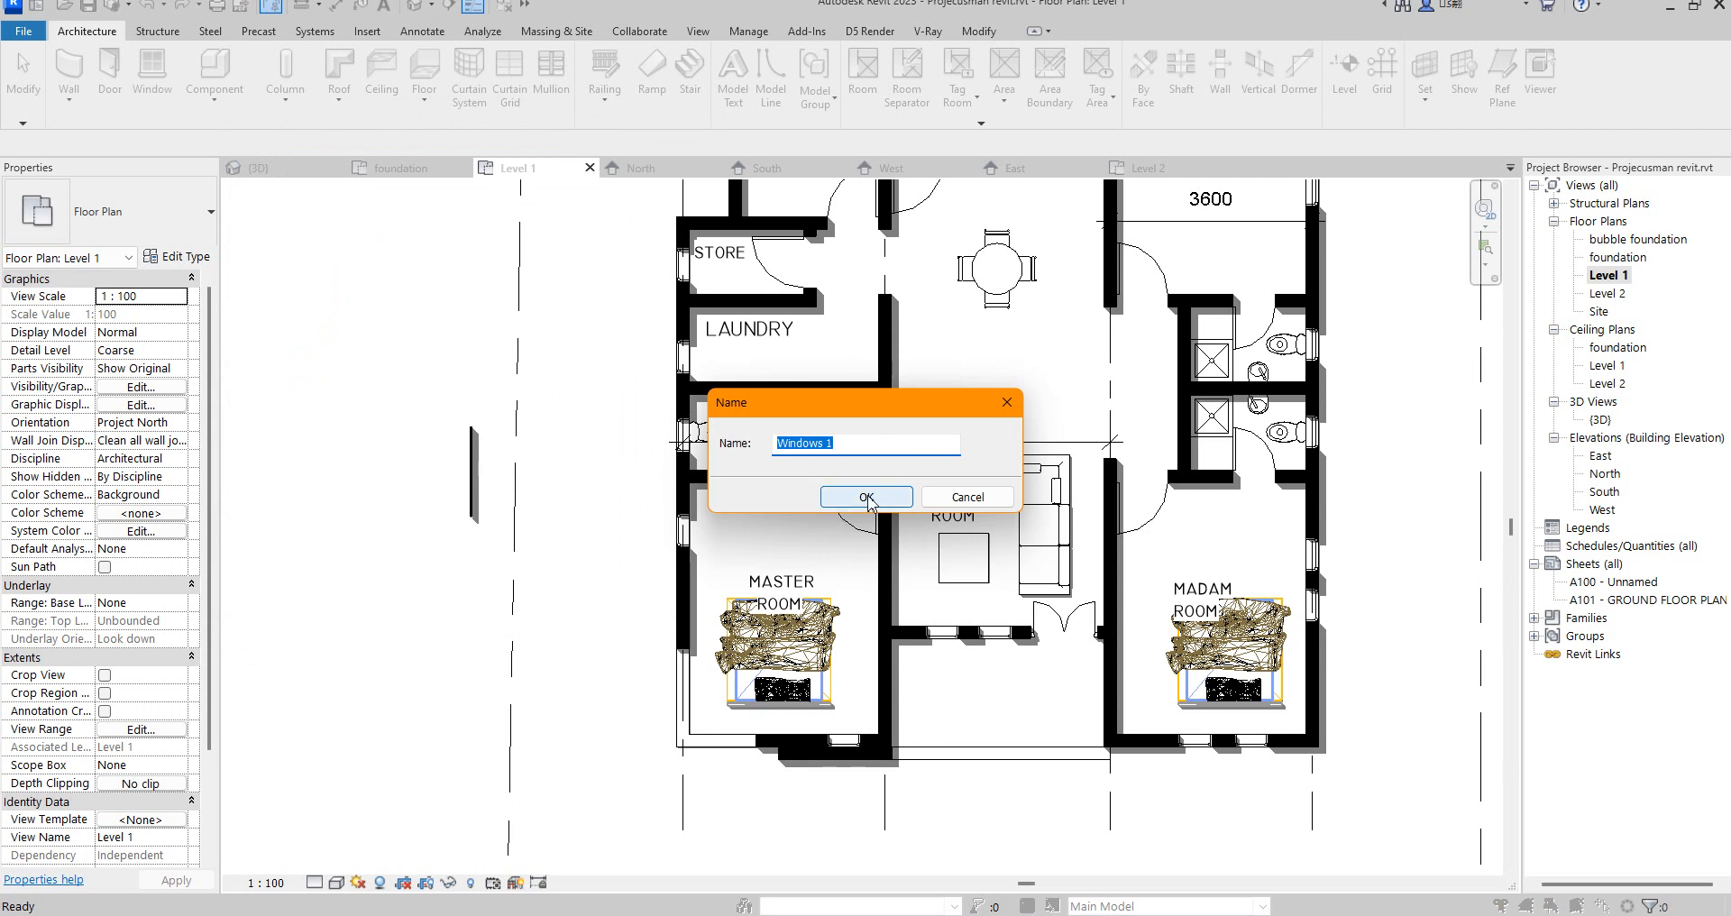
click(867, 499)
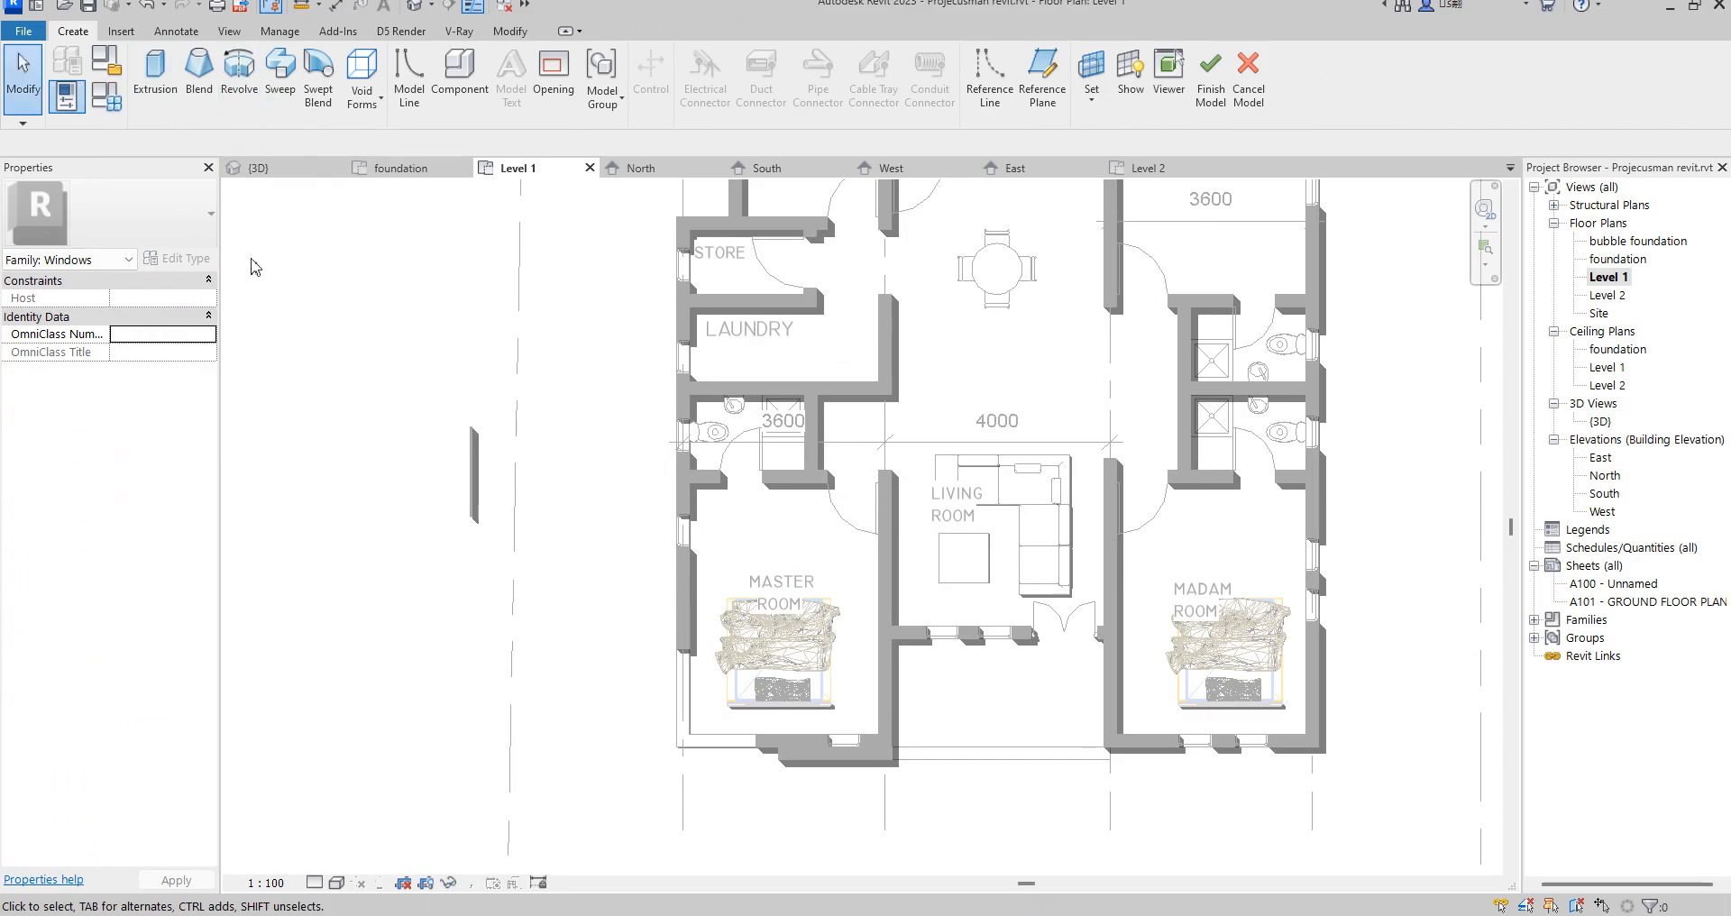
- Start a sweep and sketch its path about 1680 mm along the West wall opening, from its wall end to the front corner
click(279, 79)
scroll(672, 694, up, 2)
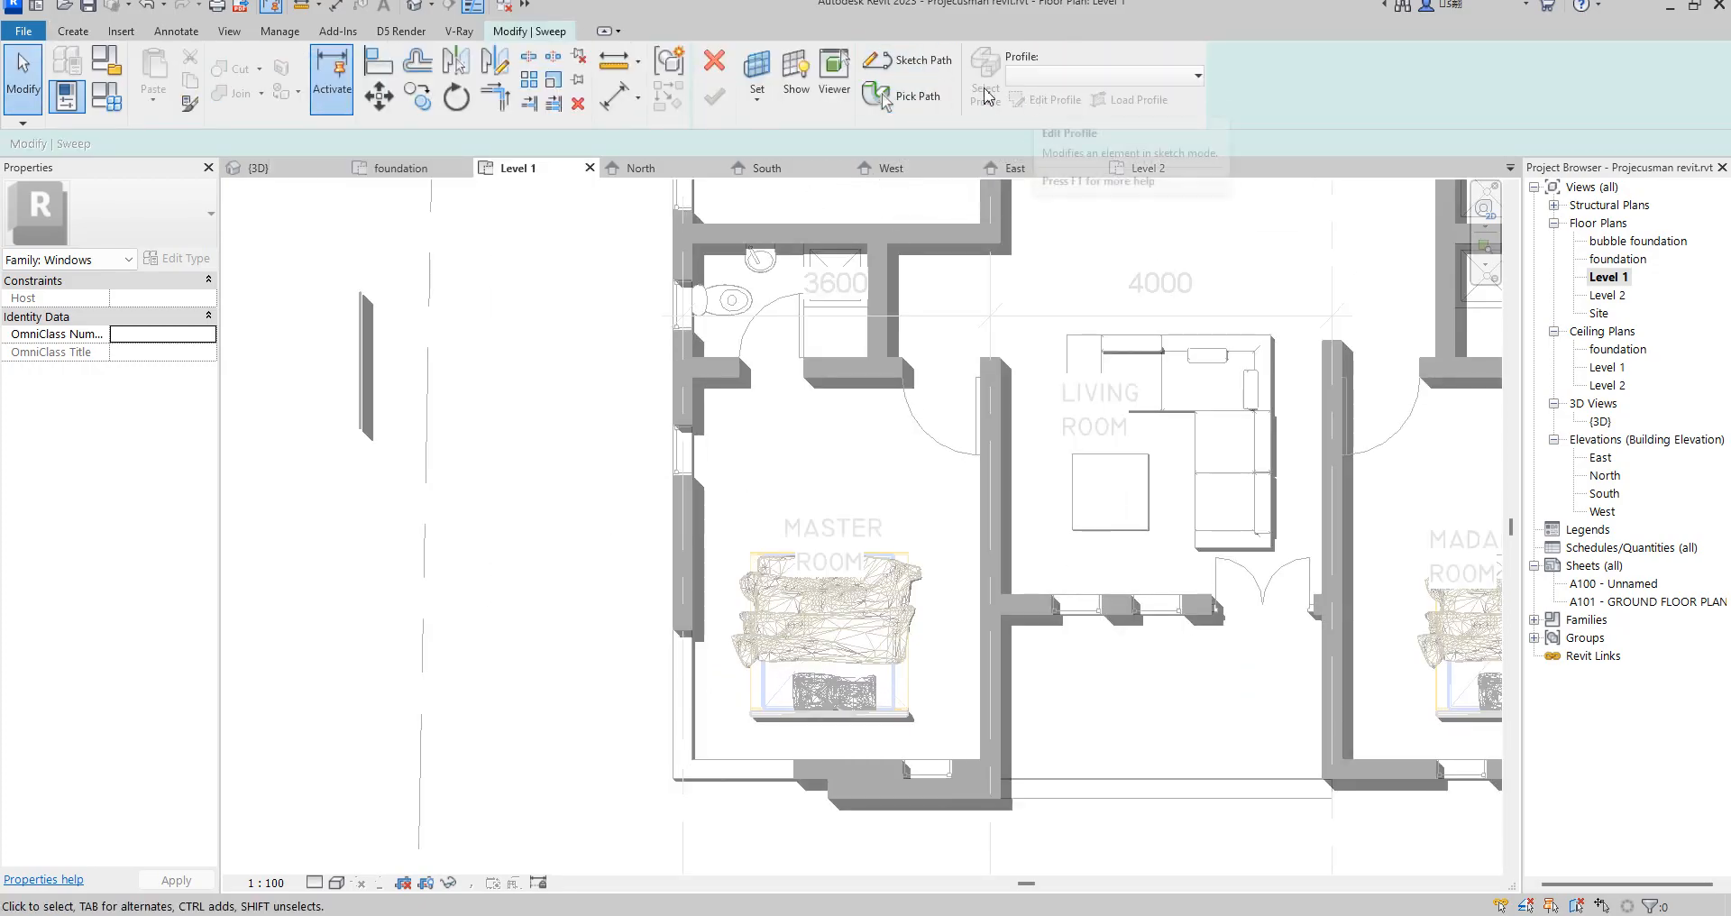
click(914, 83)
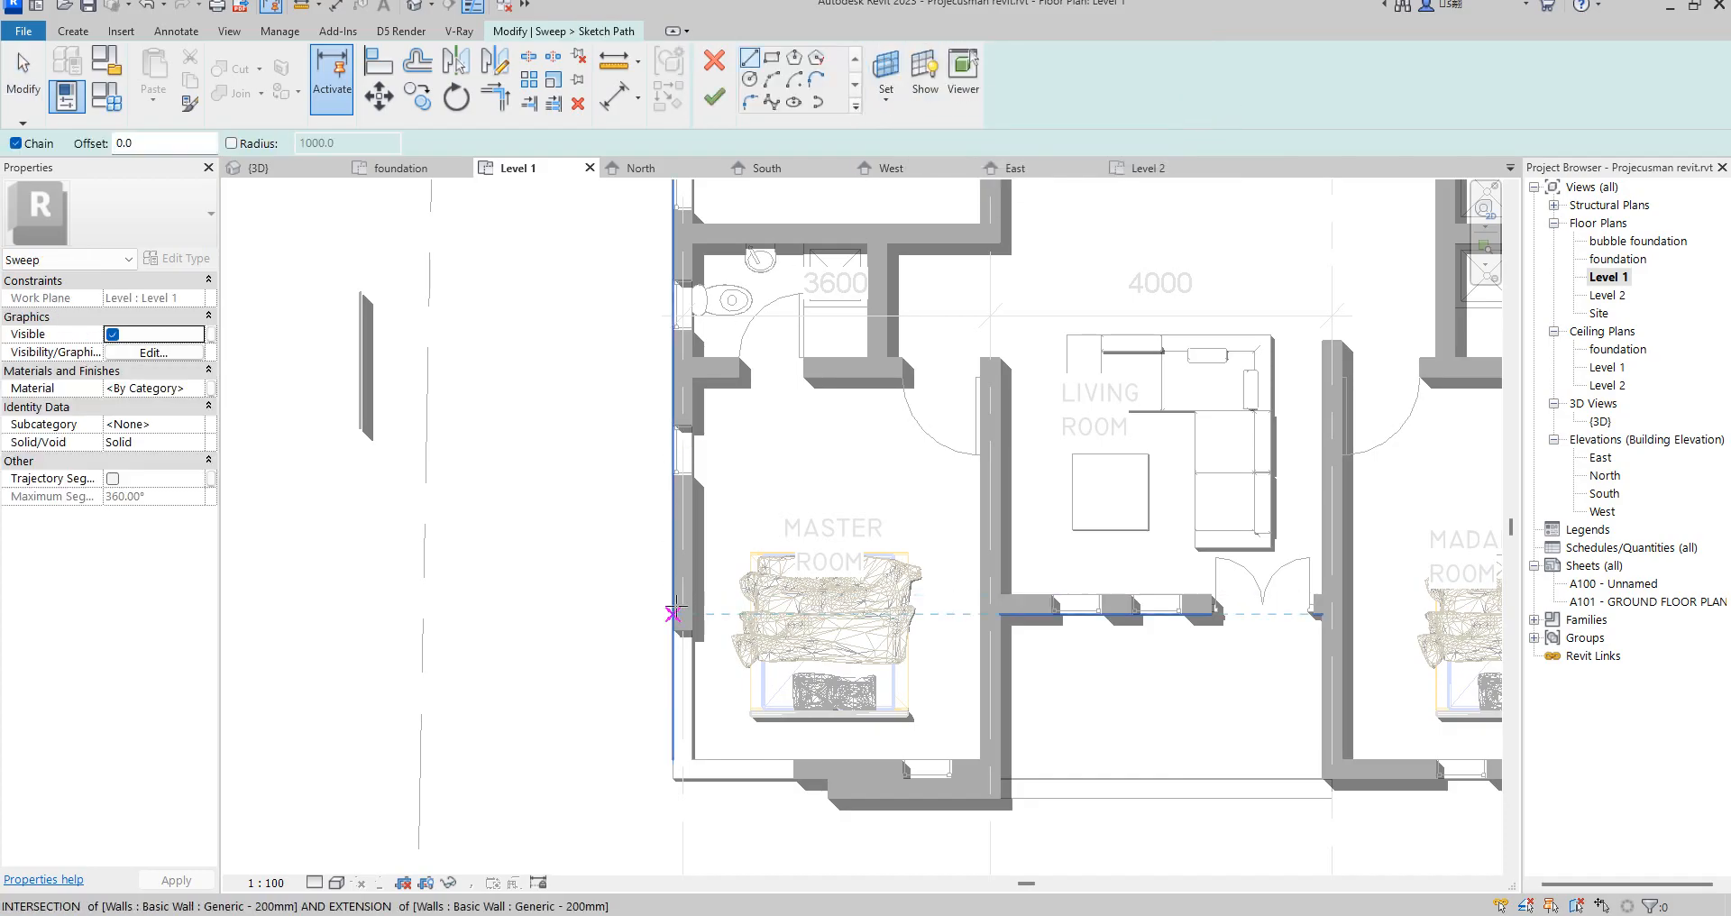
scroll(673, 594, up, 5)
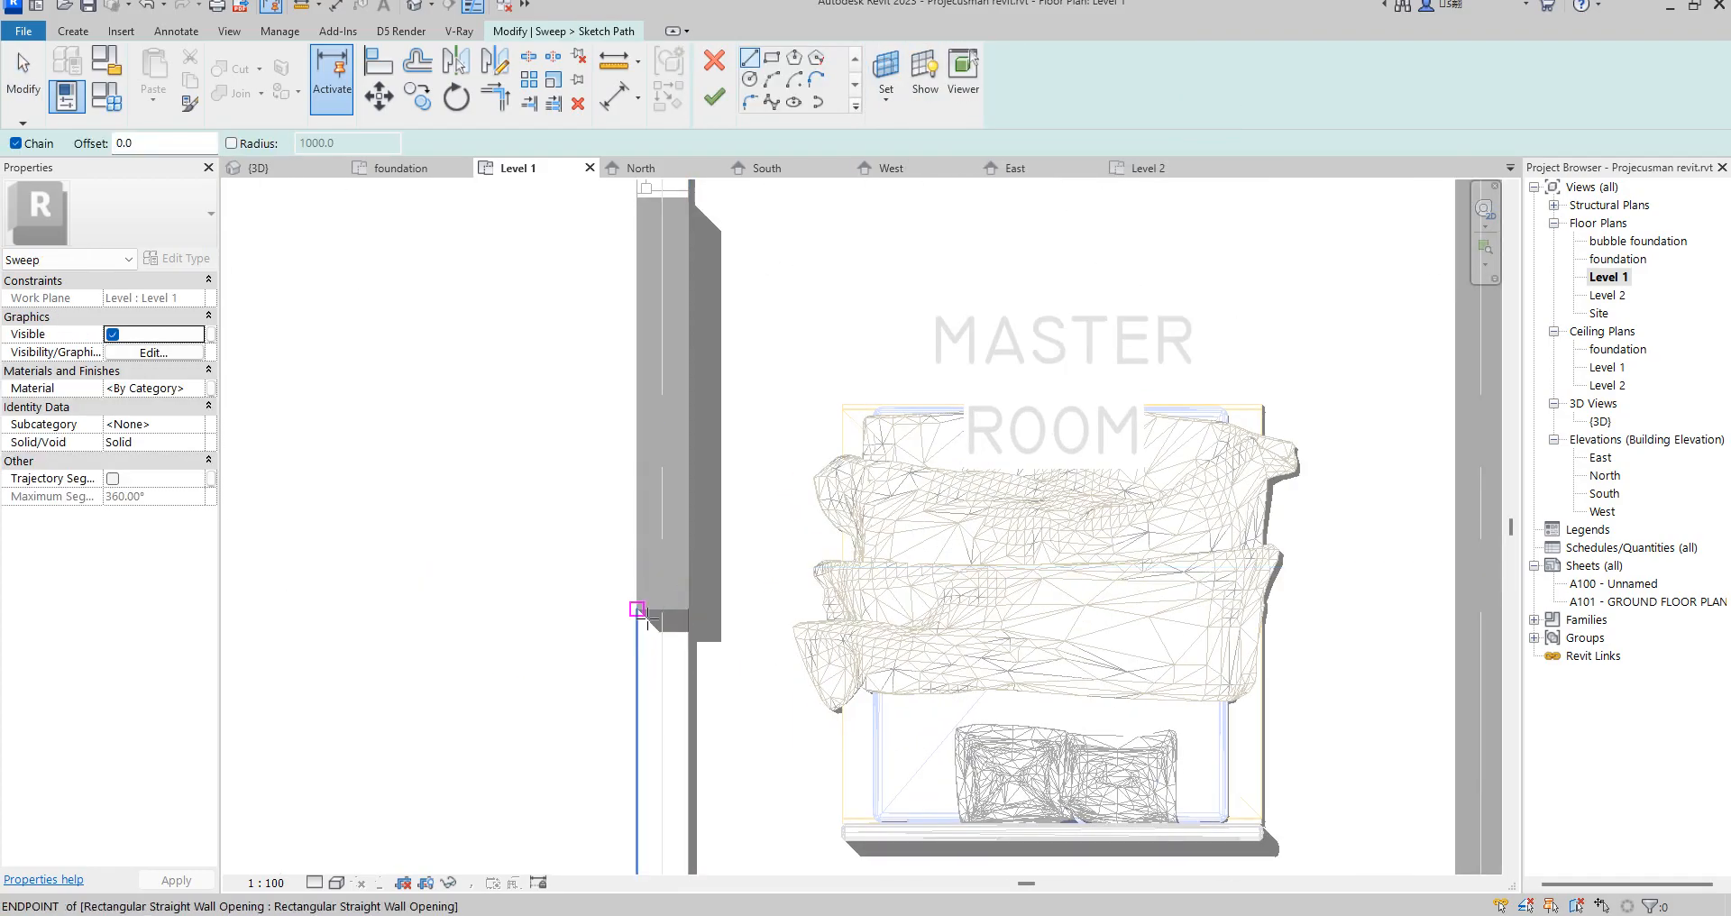
scroll(637, 609, up, 4)
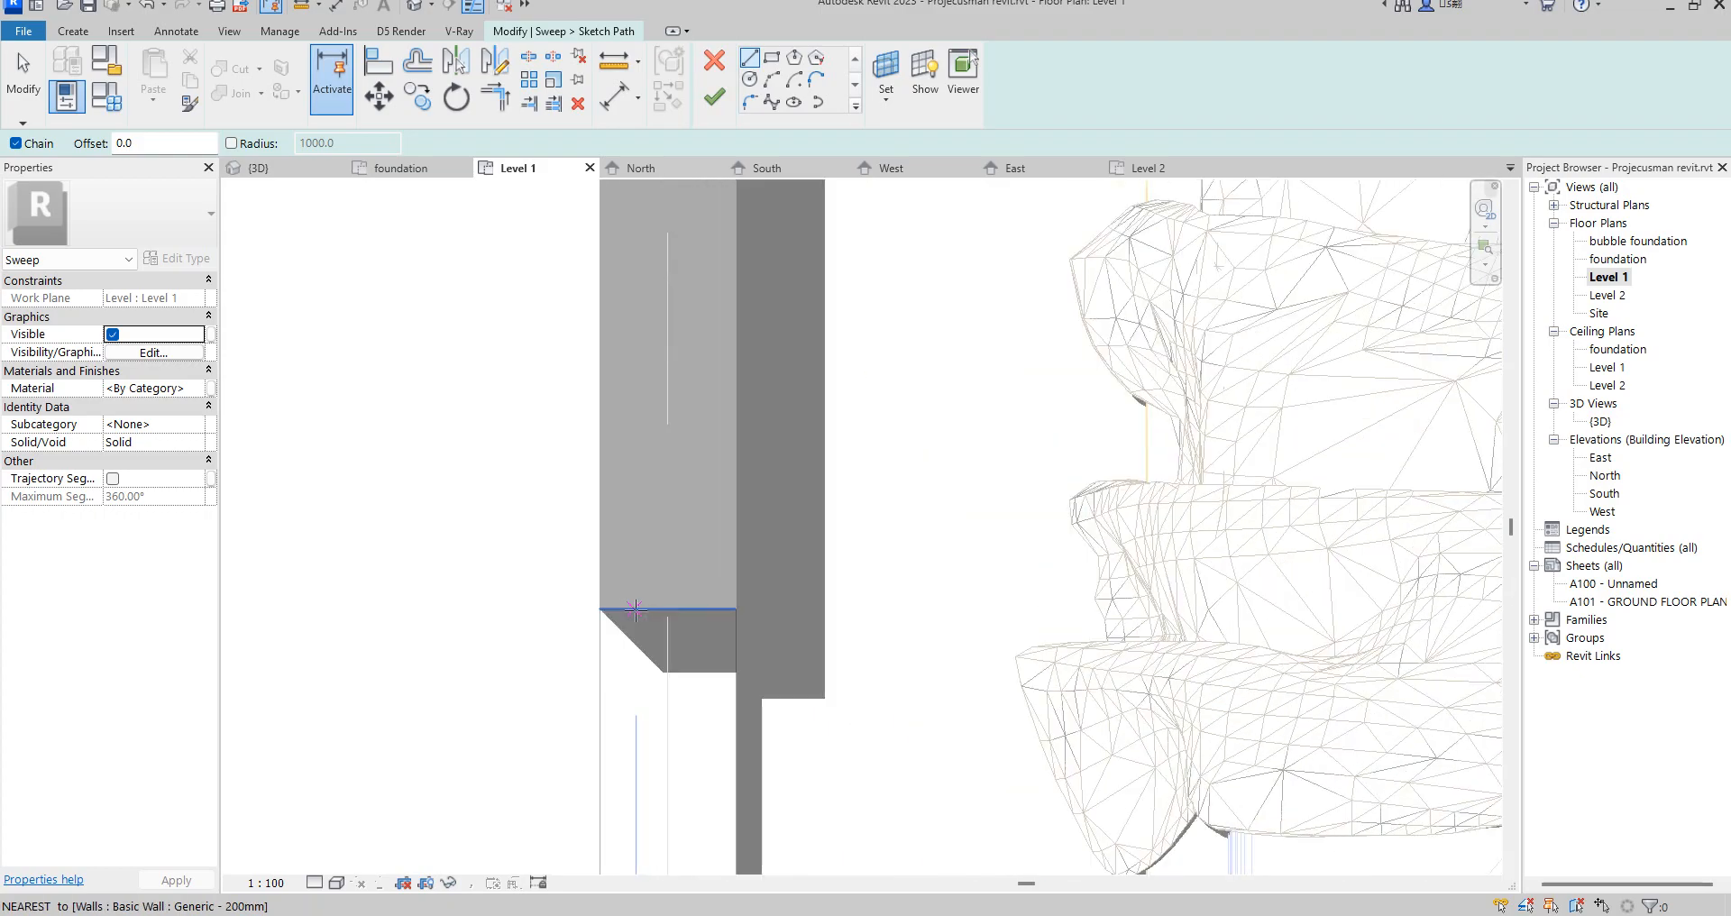
click(635, 610)
scroll(636, 609, down, 5)
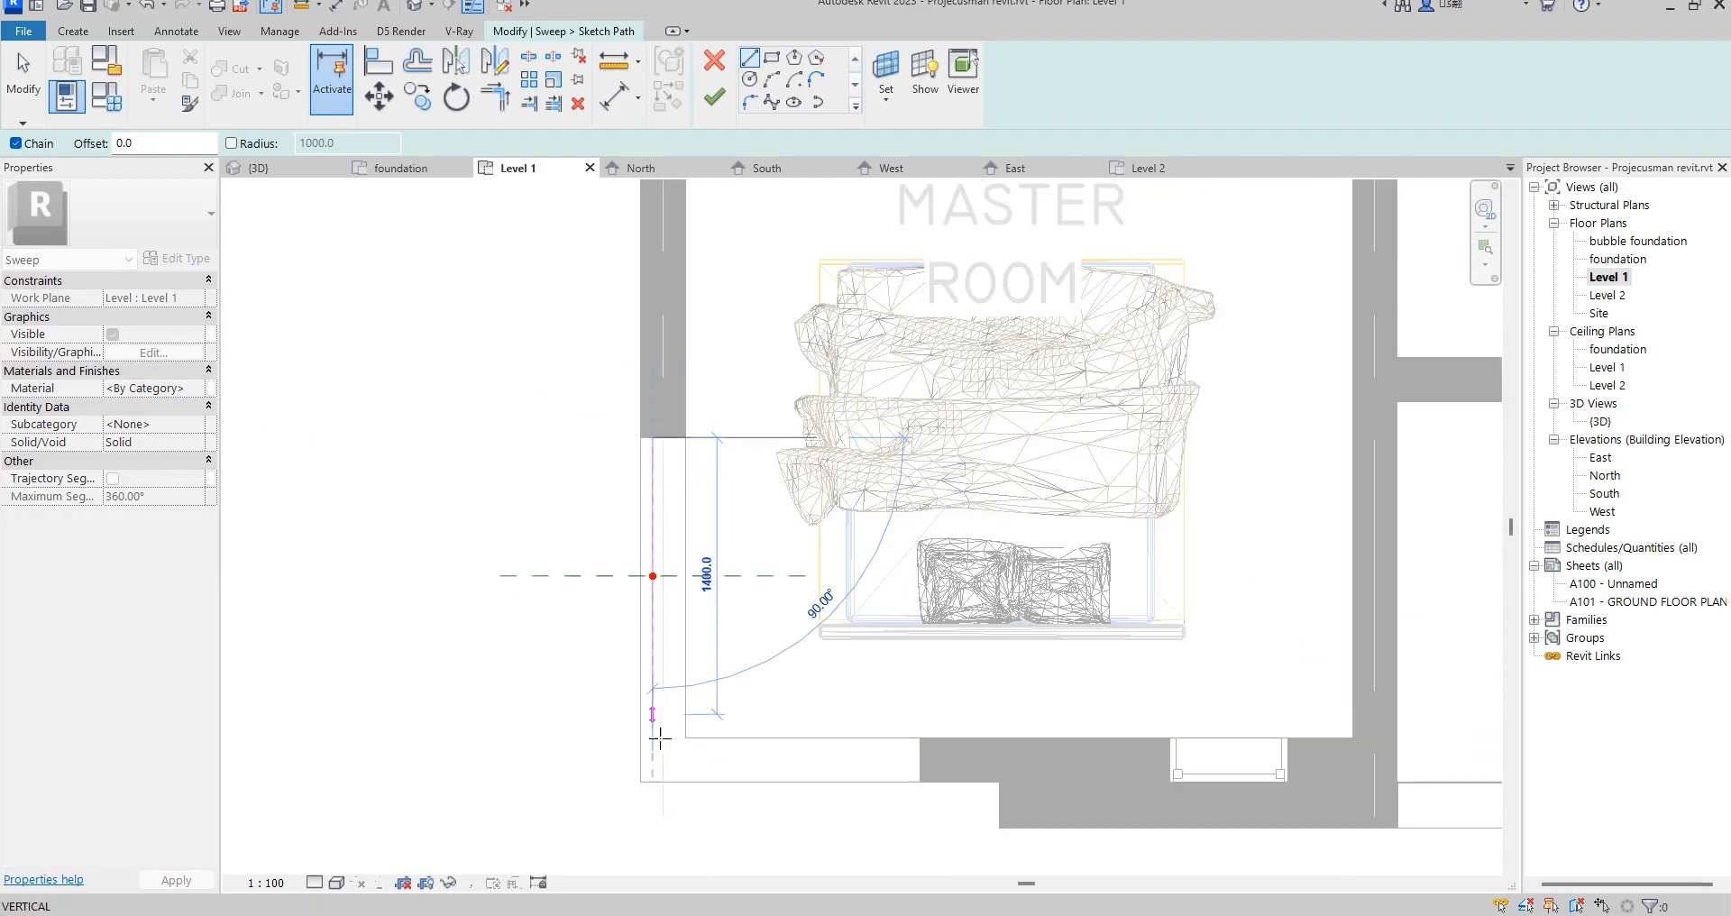
scroll(649, 787, up, 3)
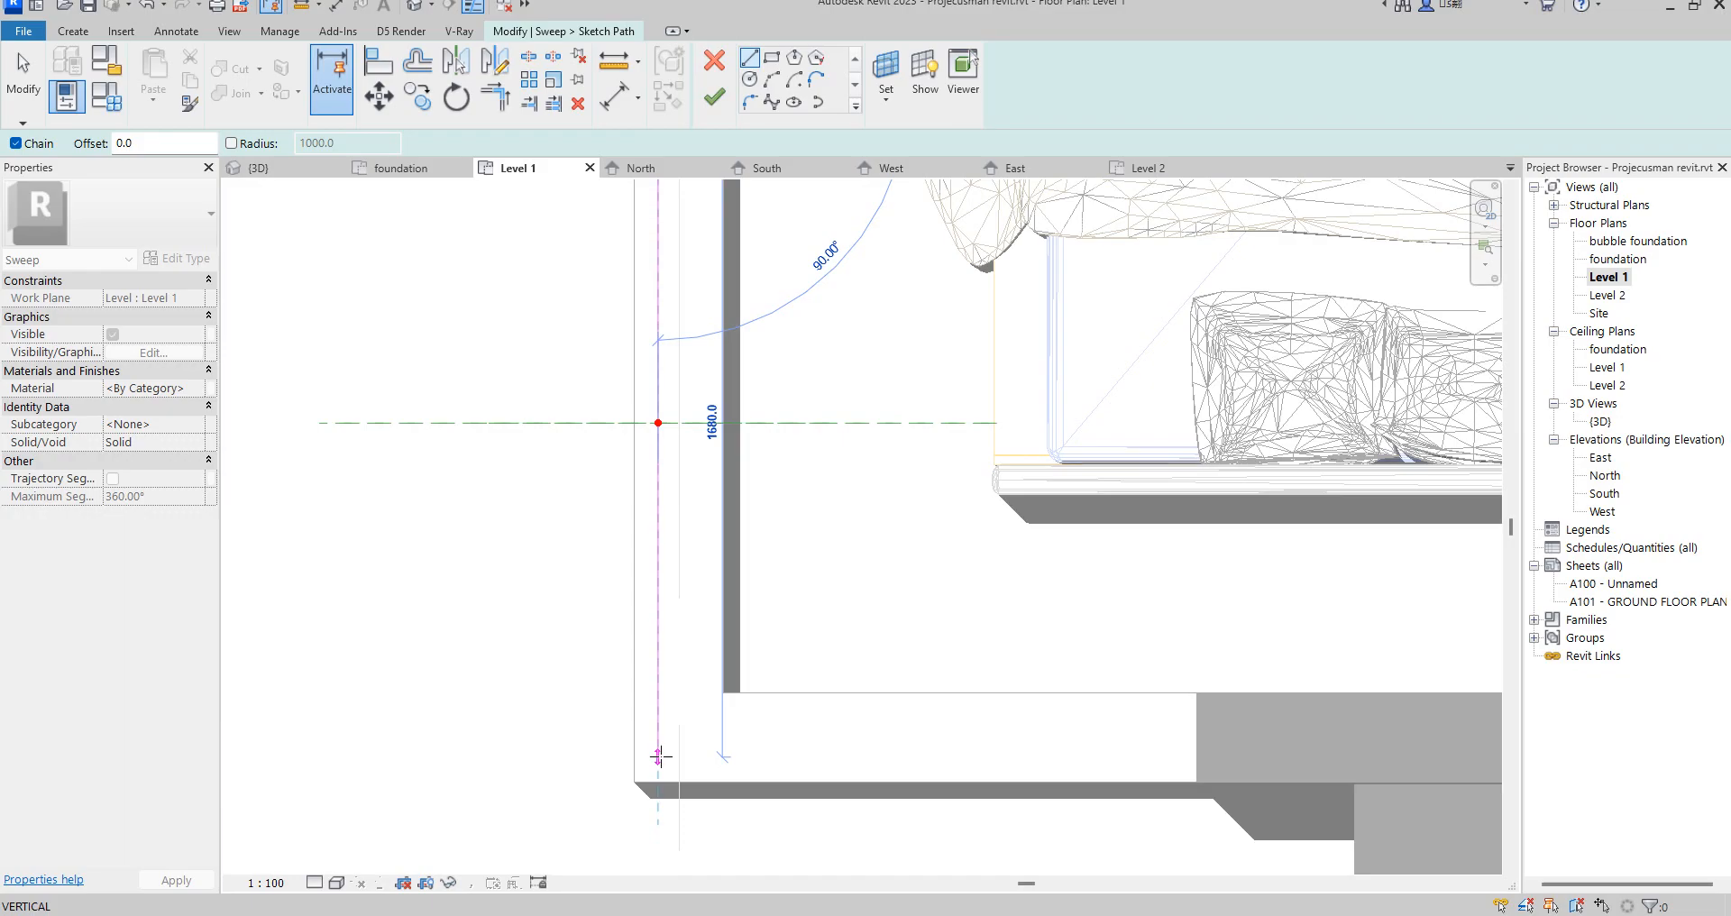
click(658, 755)
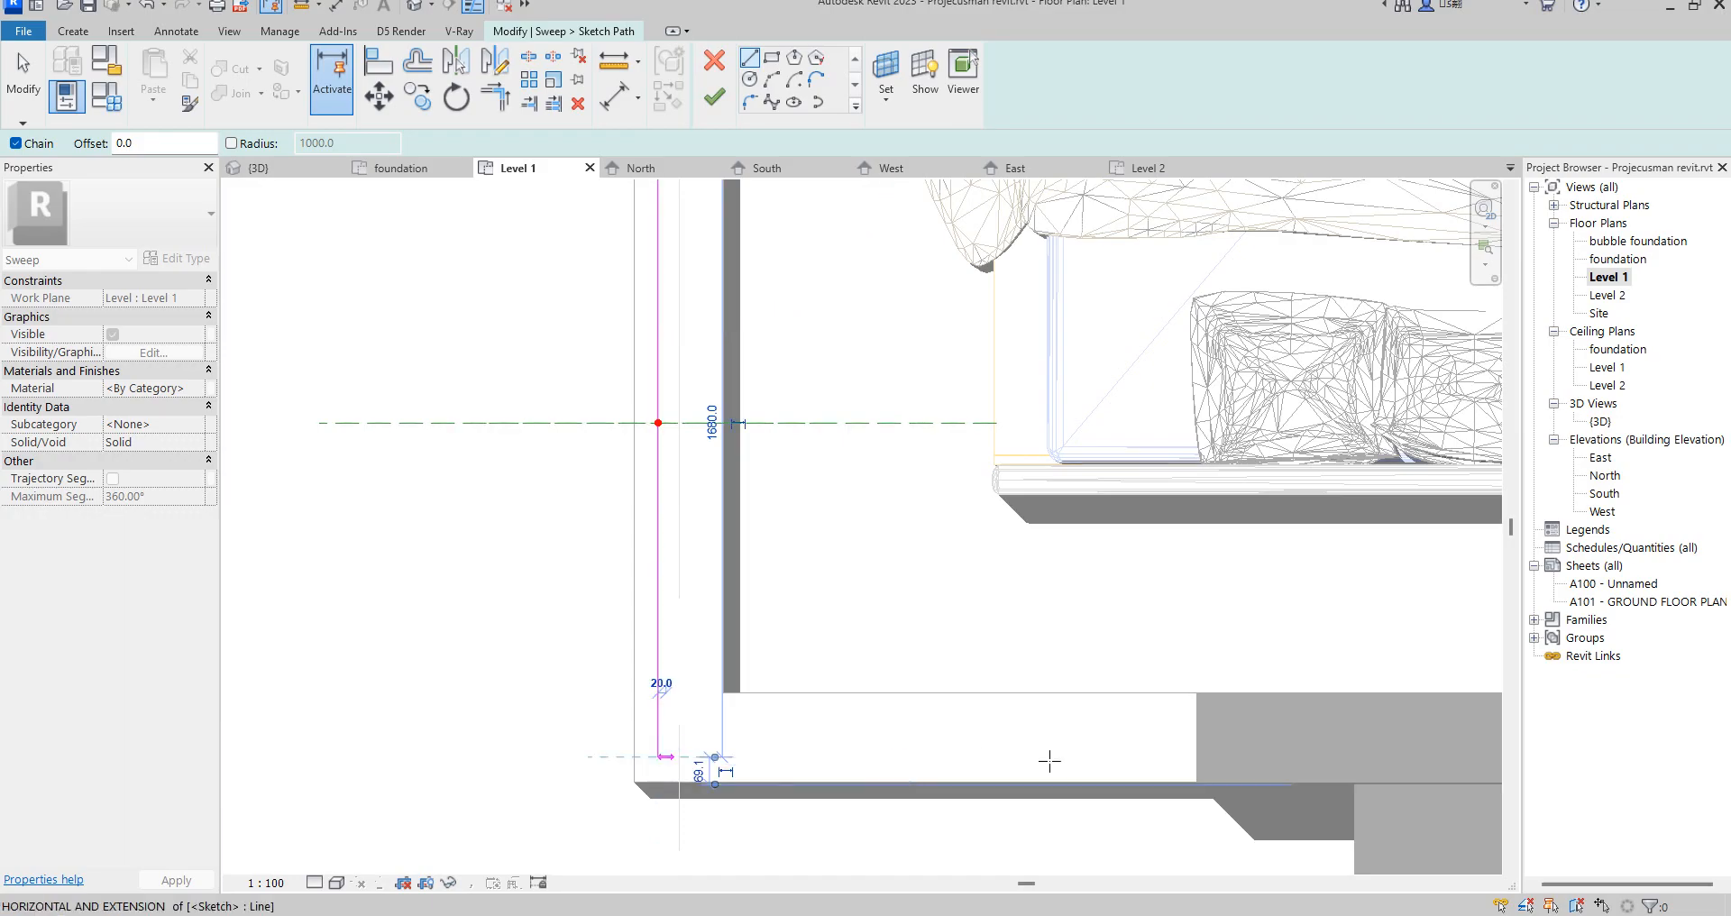
- Continue the sweep path along the front wall opening to its far end and finish the path
click(1196, 755)
scroll(842, 465, down, 2)
right_click(842, 464)
click(911, 472)
click(712, 97)
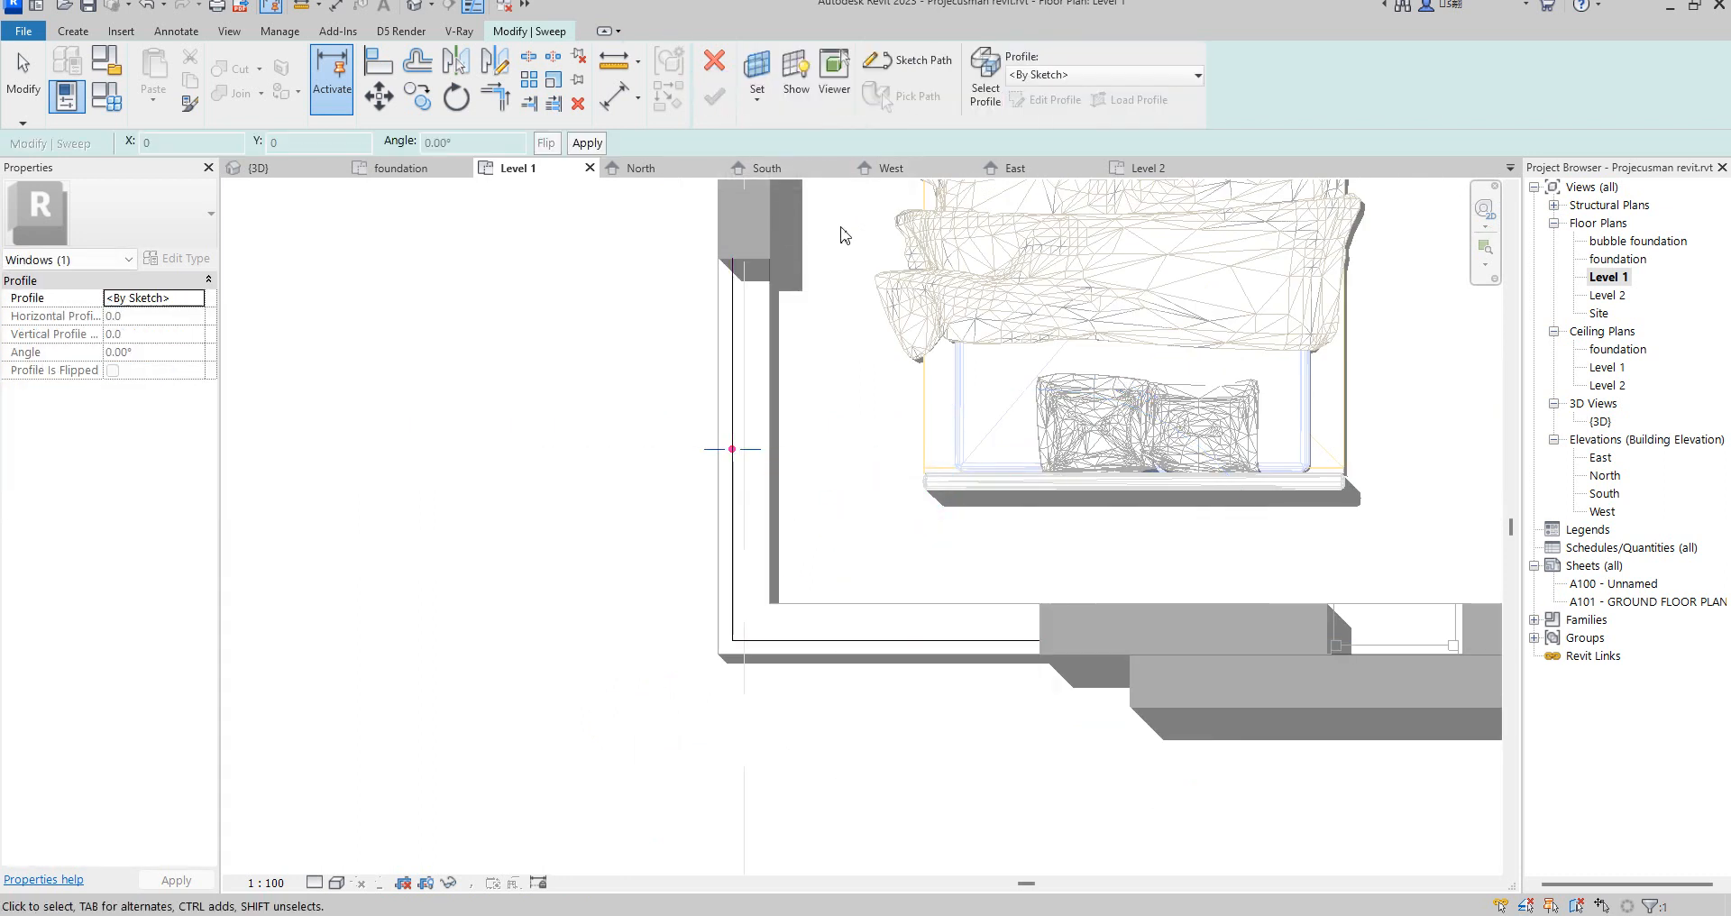
- Edit the sweep profile in the South elevation, sketching a narrow rectangle about 1900 mm high over the opening's full height
click(1046, 100)
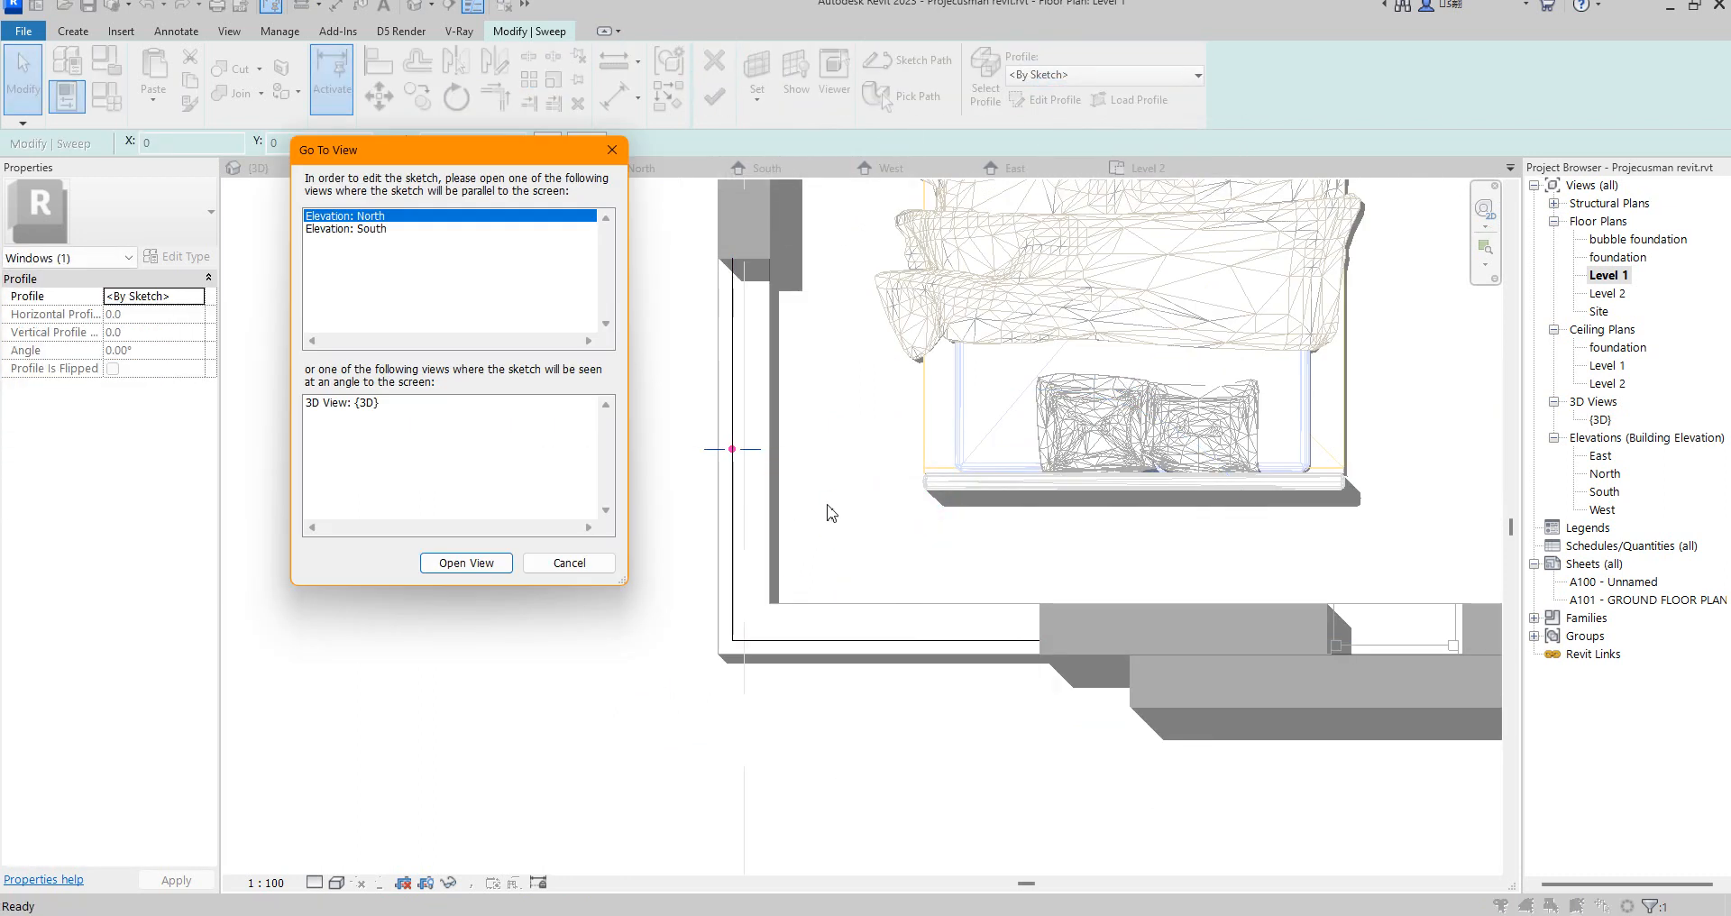
click(358, 231)
click(467, 569)
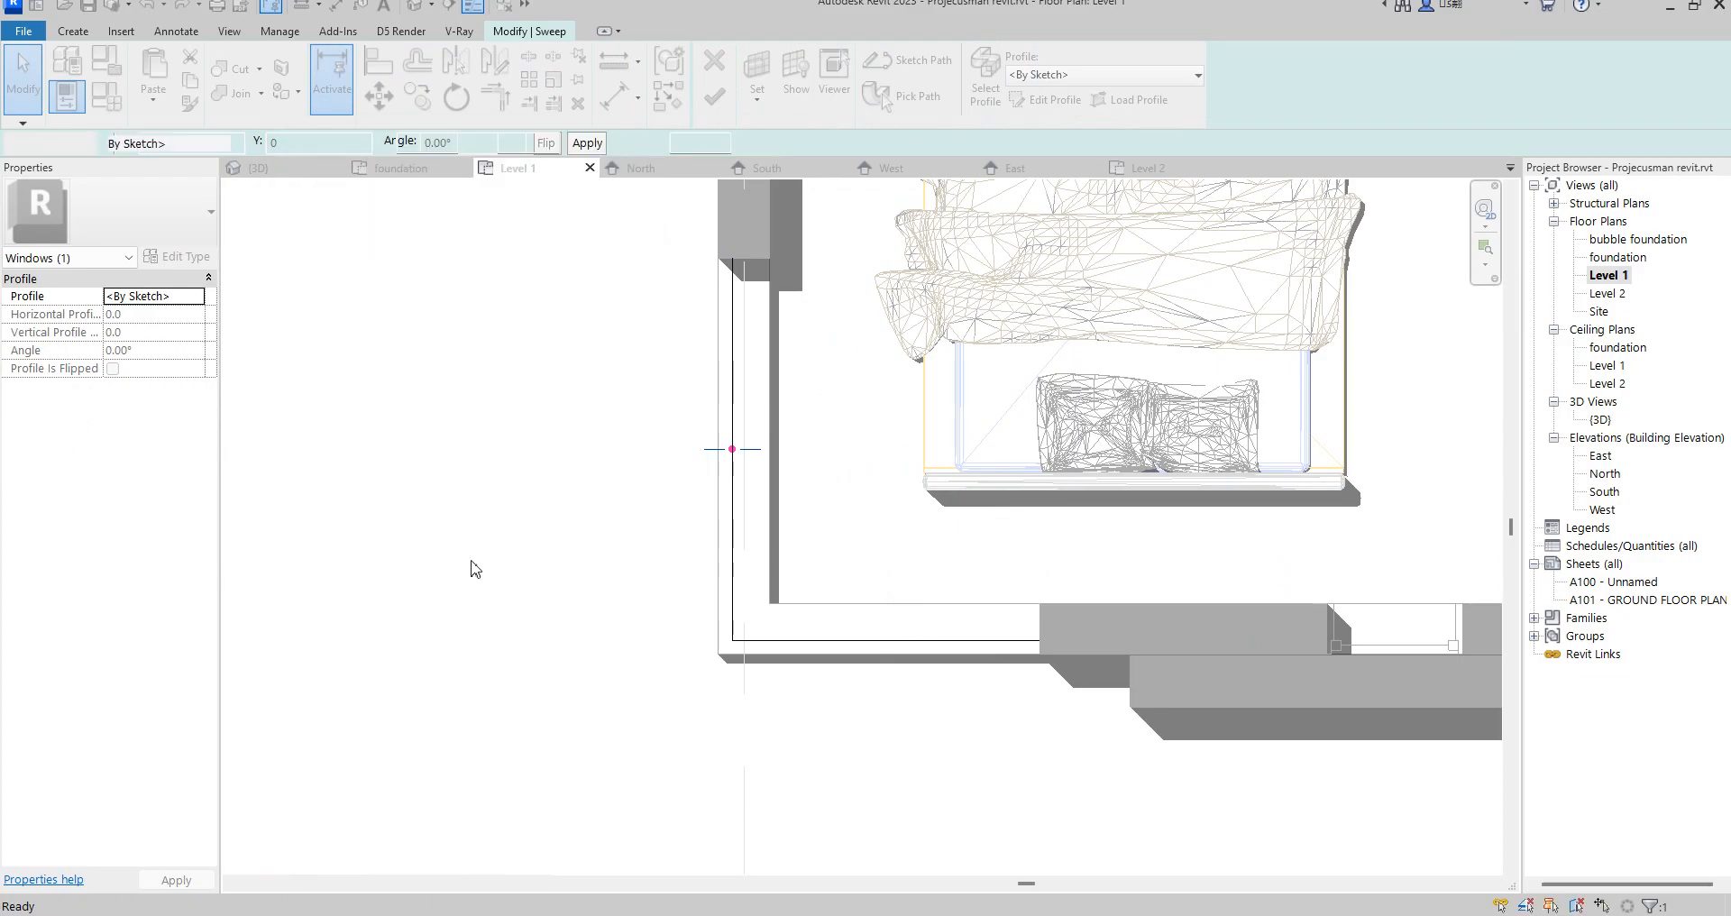
scroll(455, 744, up, 5)
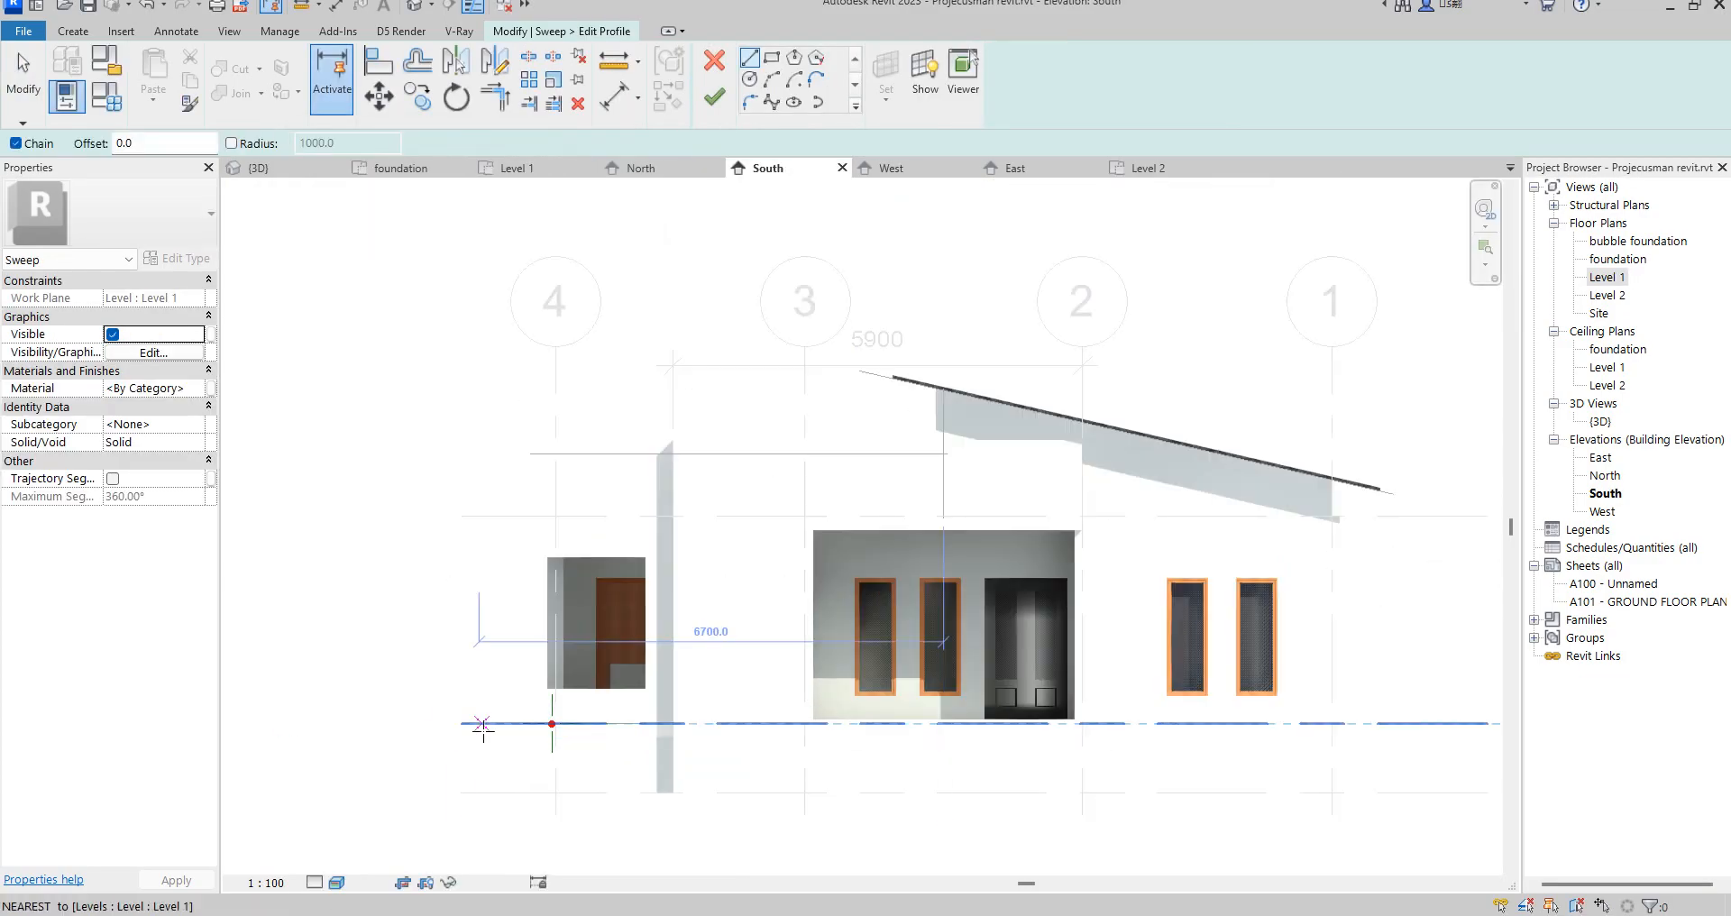
click(771, 59)
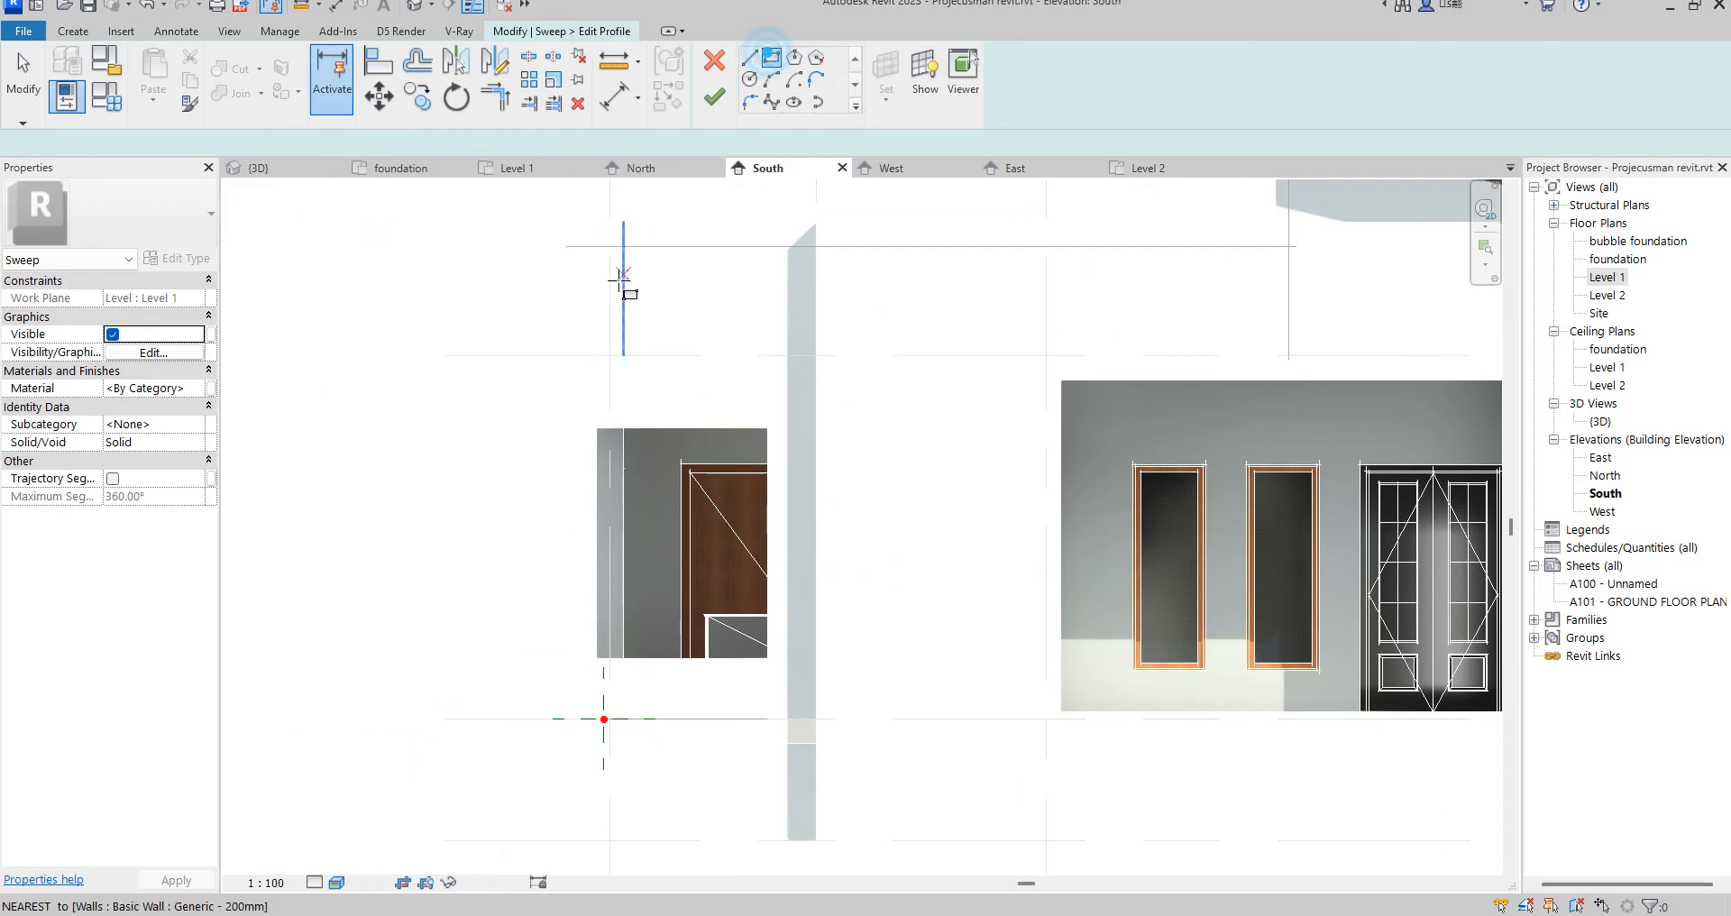
scroll(607, 504, up, 3)
scroll(617, 541, down, 2)
scroll(617, 681, up, 3)
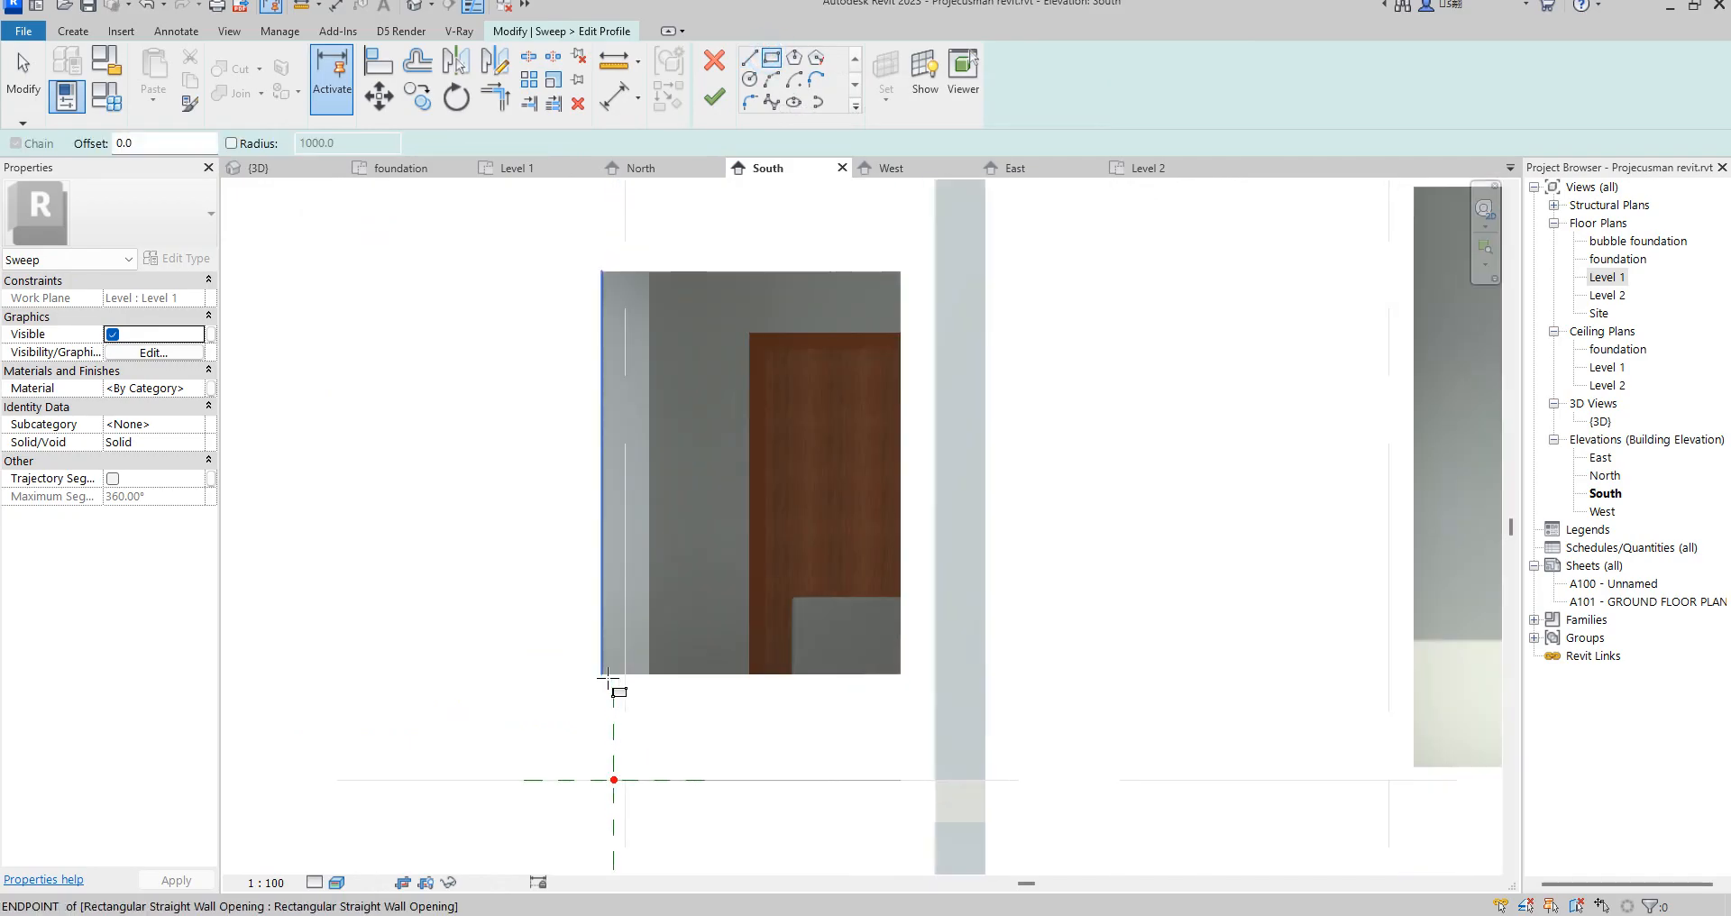
click(619, 668)
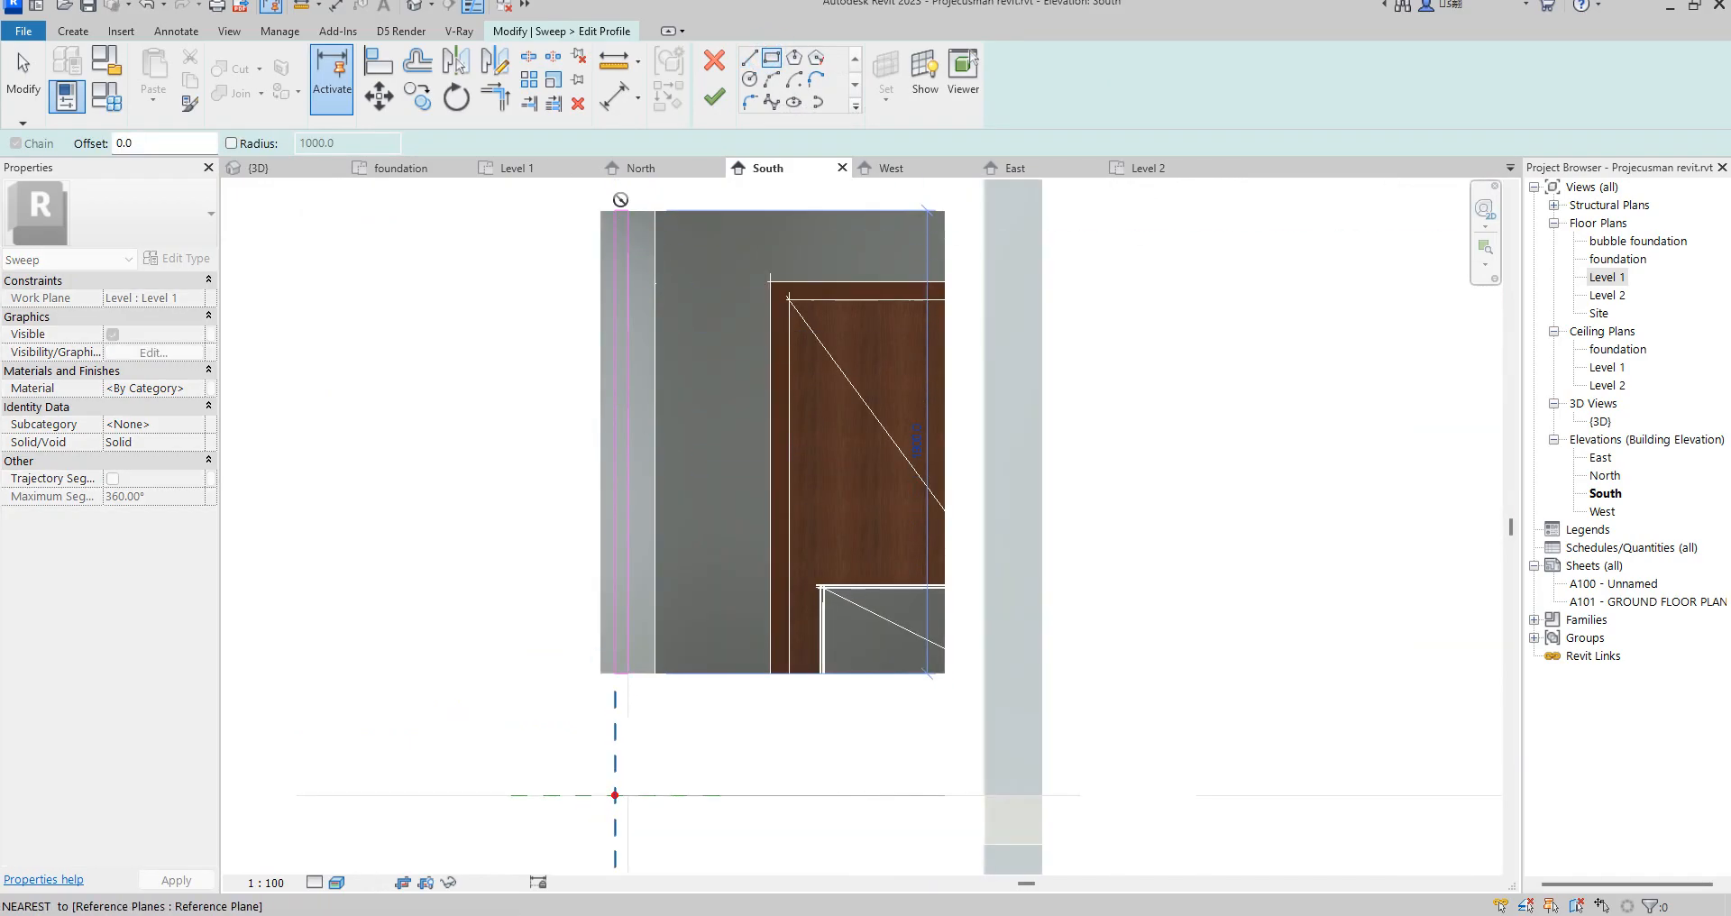
scroll(615, 225, up, 3)
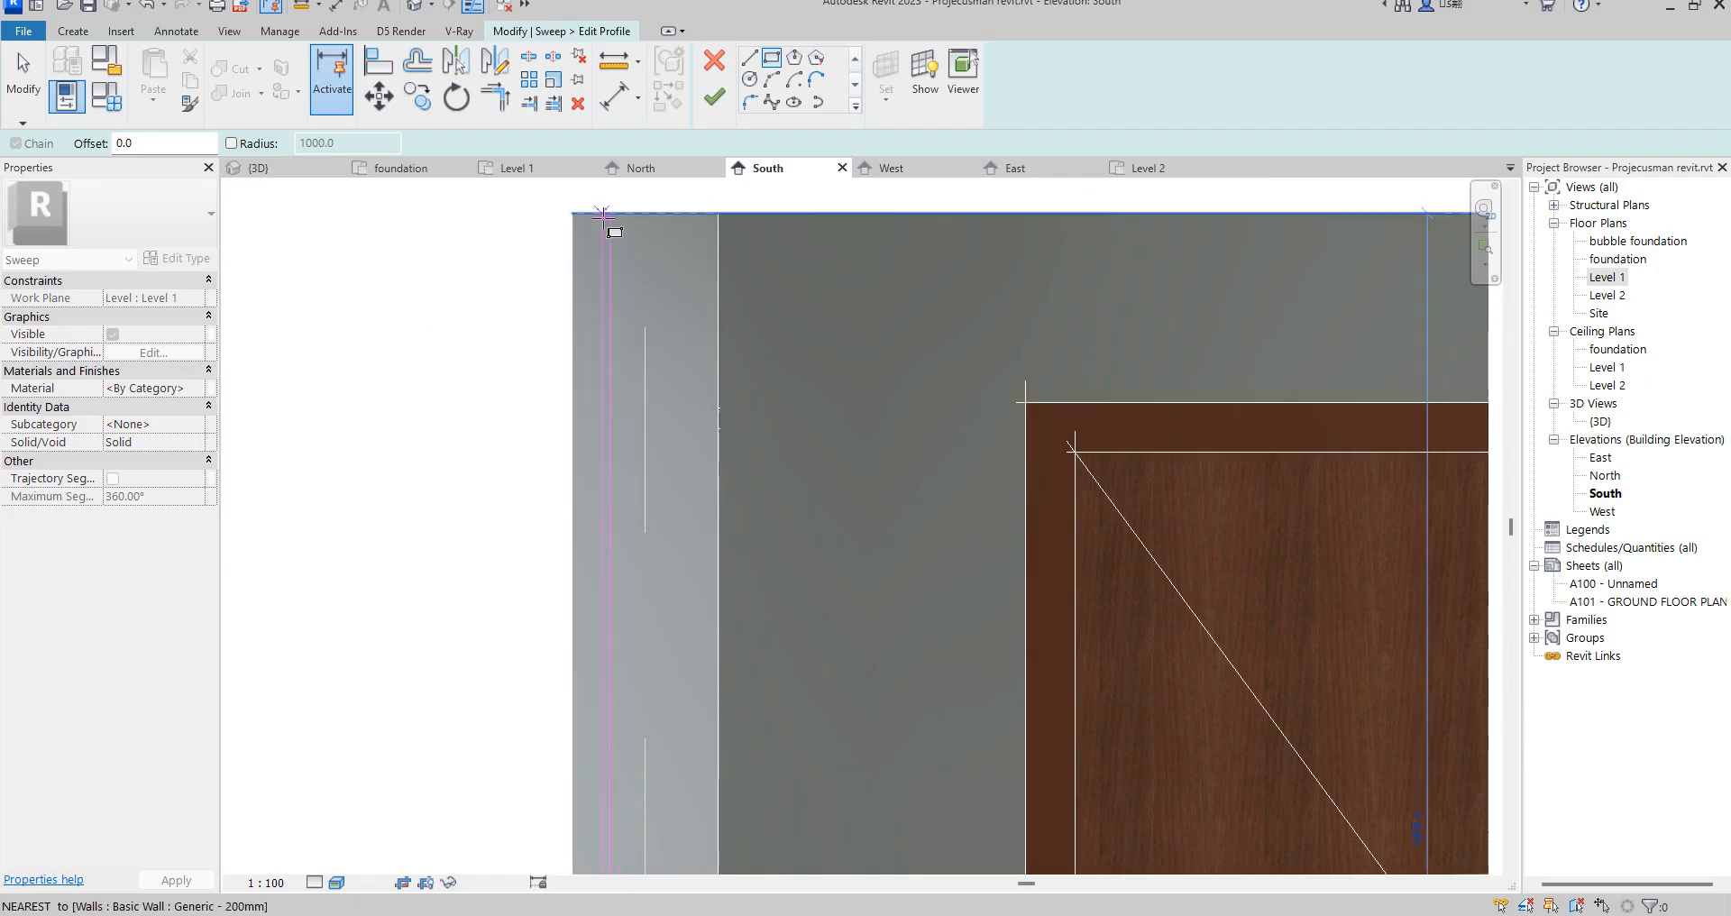
scroll(603, 214, up, 2)
click(600, 210)
right_click(444, 282)
click(501, 294)
right_click(427, 265)
click(469, 280)
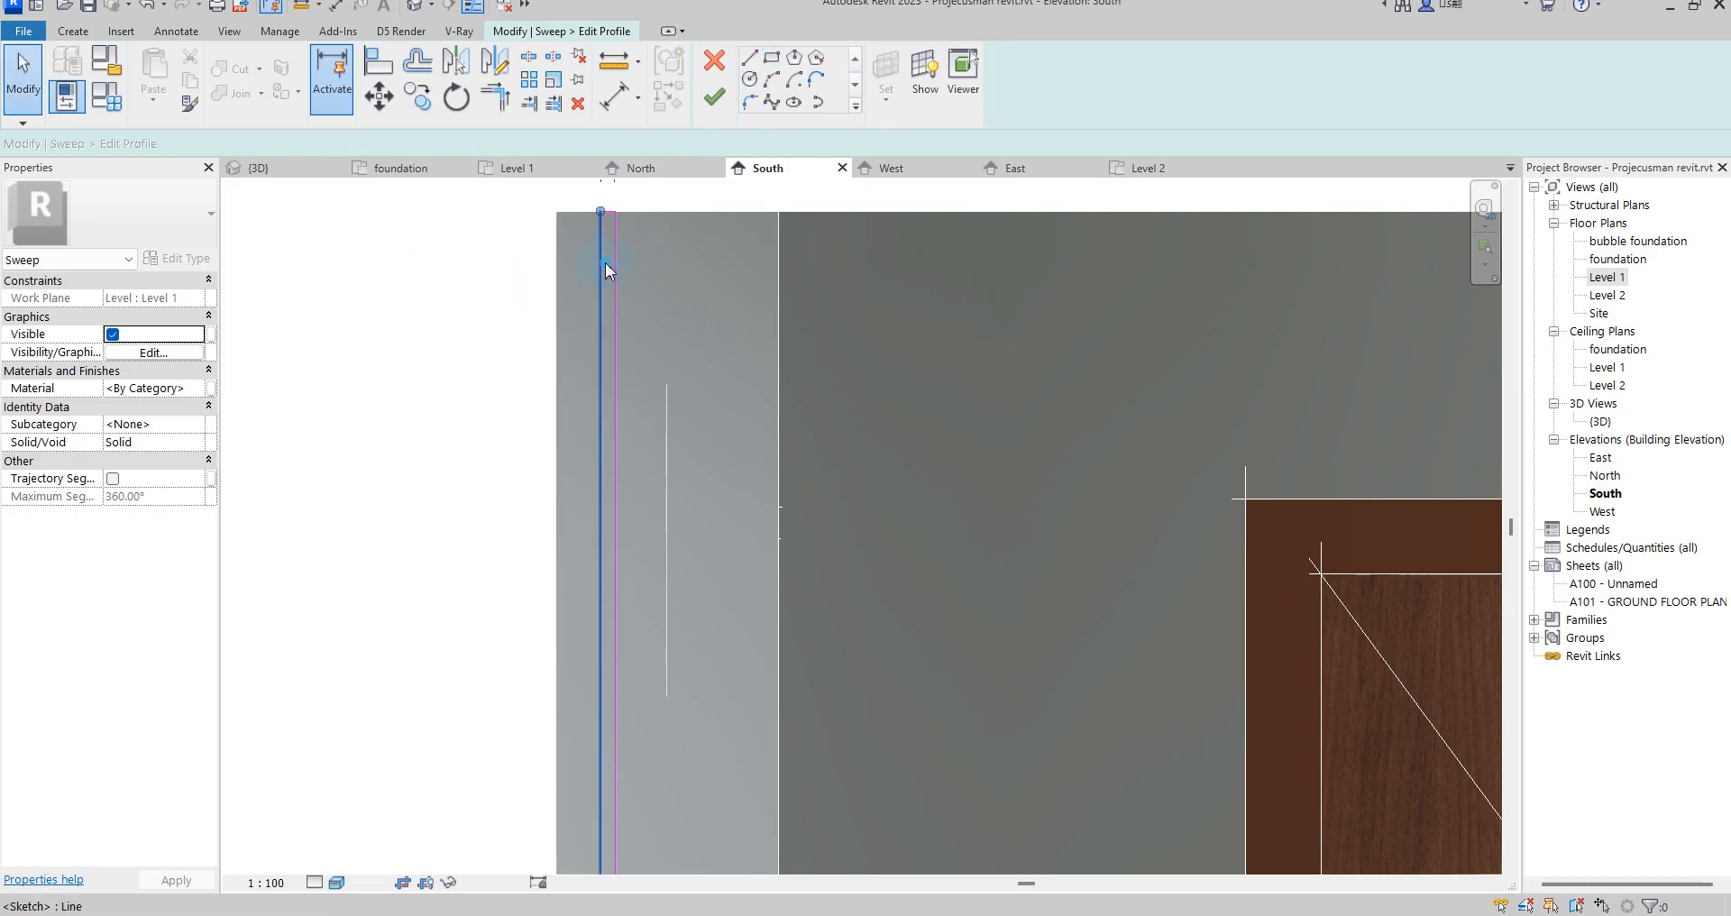
- Set the profile rectangle's width to 20 mm, then finish the profile and the sweep
click(604, 262)
scroll(604, 262, down, 2)
scroll(588, 210, up, 4)
click(599, 217)
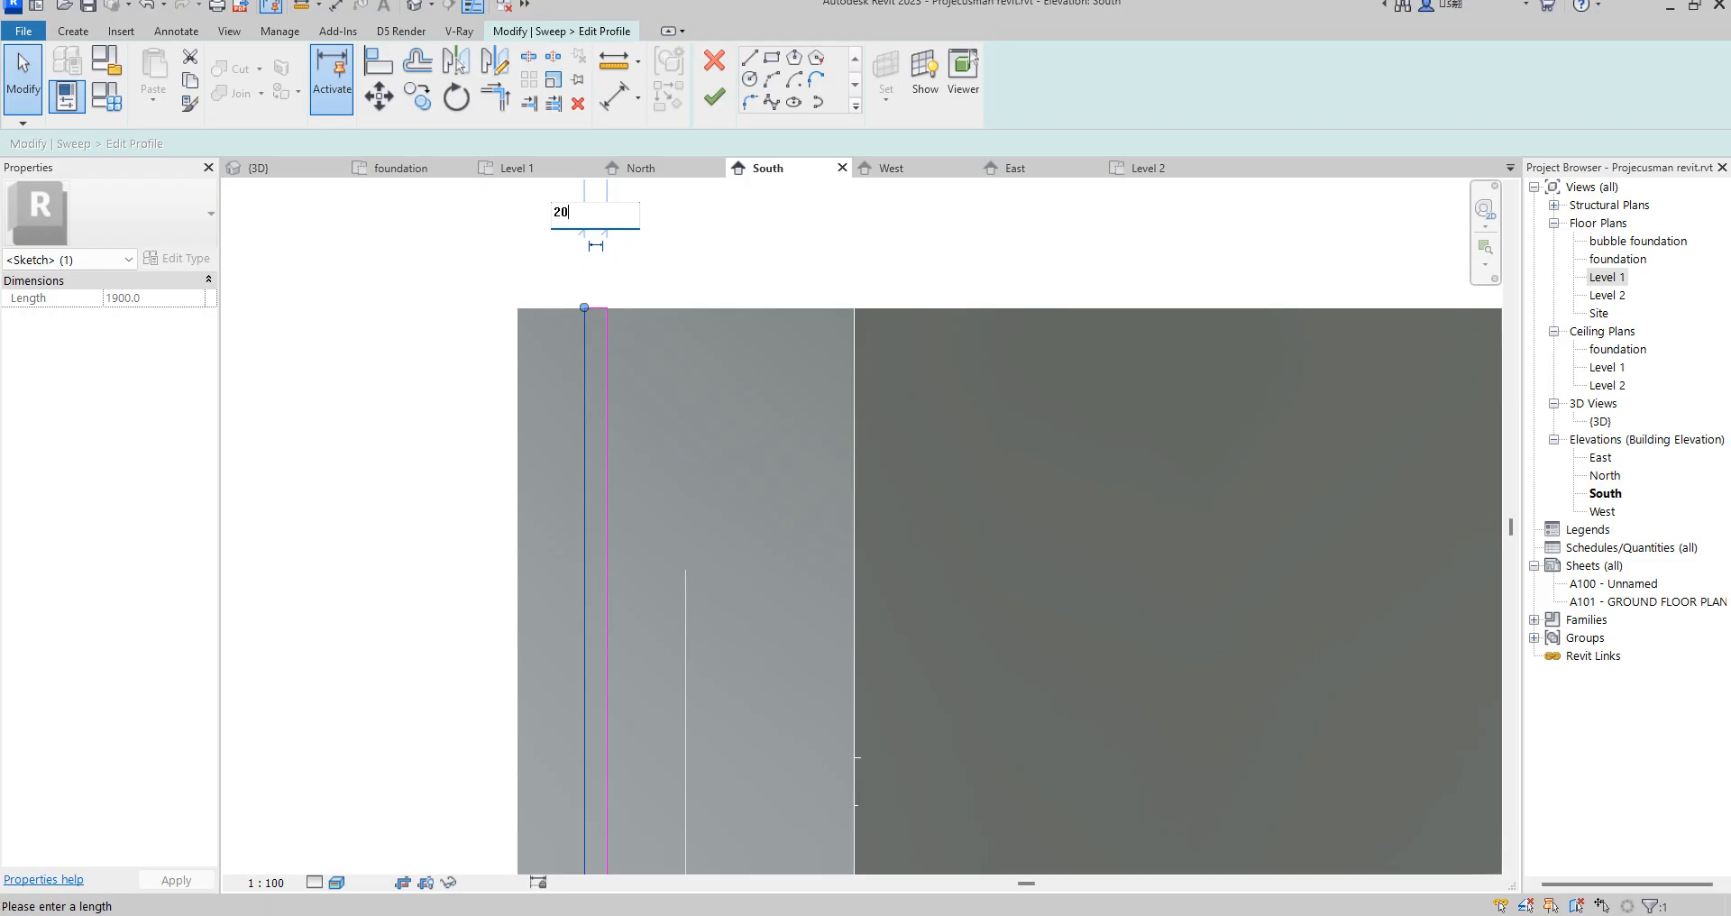
key(Return)
click(415, 460)
scroll(826, 283, down, 2)
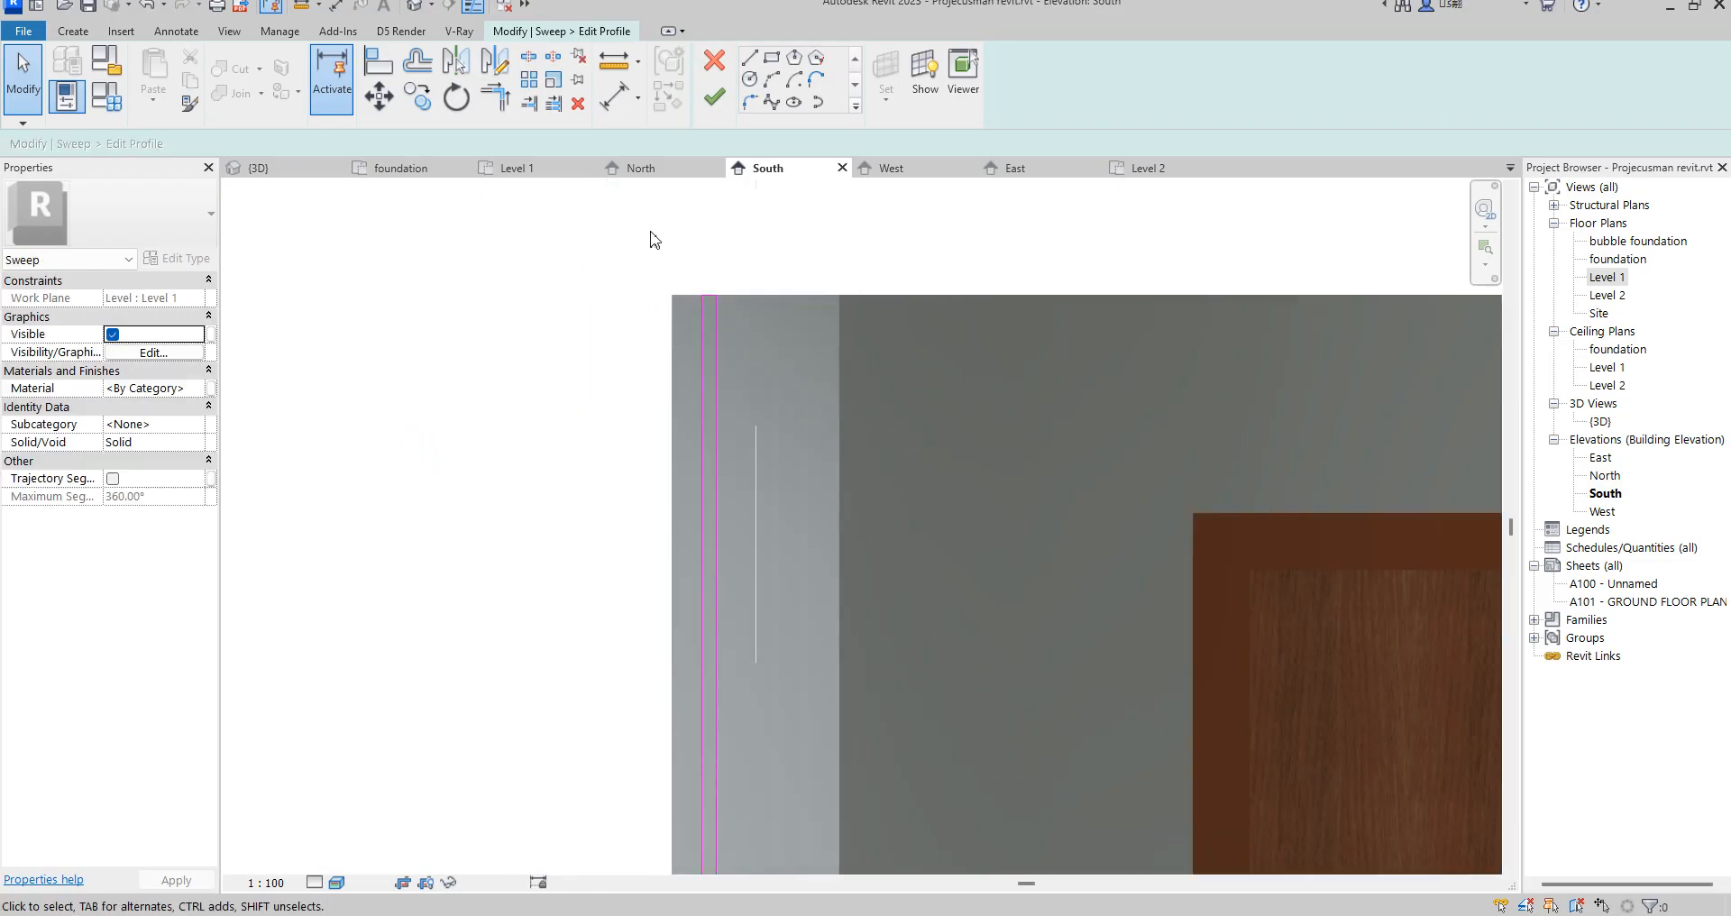
click(715, 101)
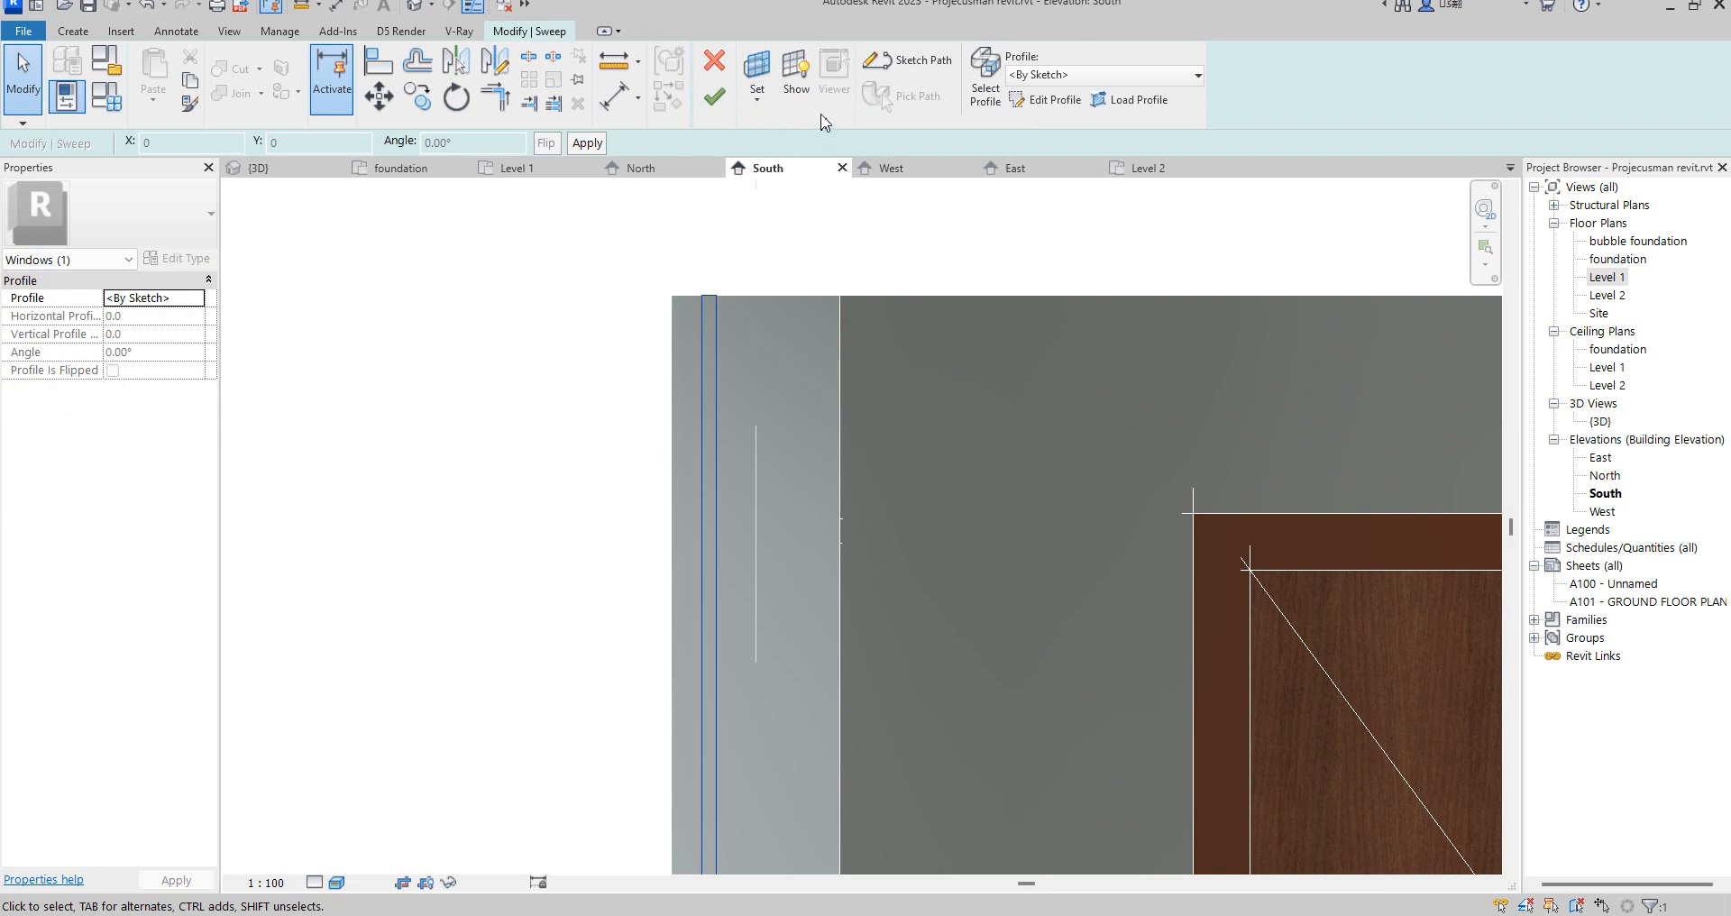
click(715, 96)
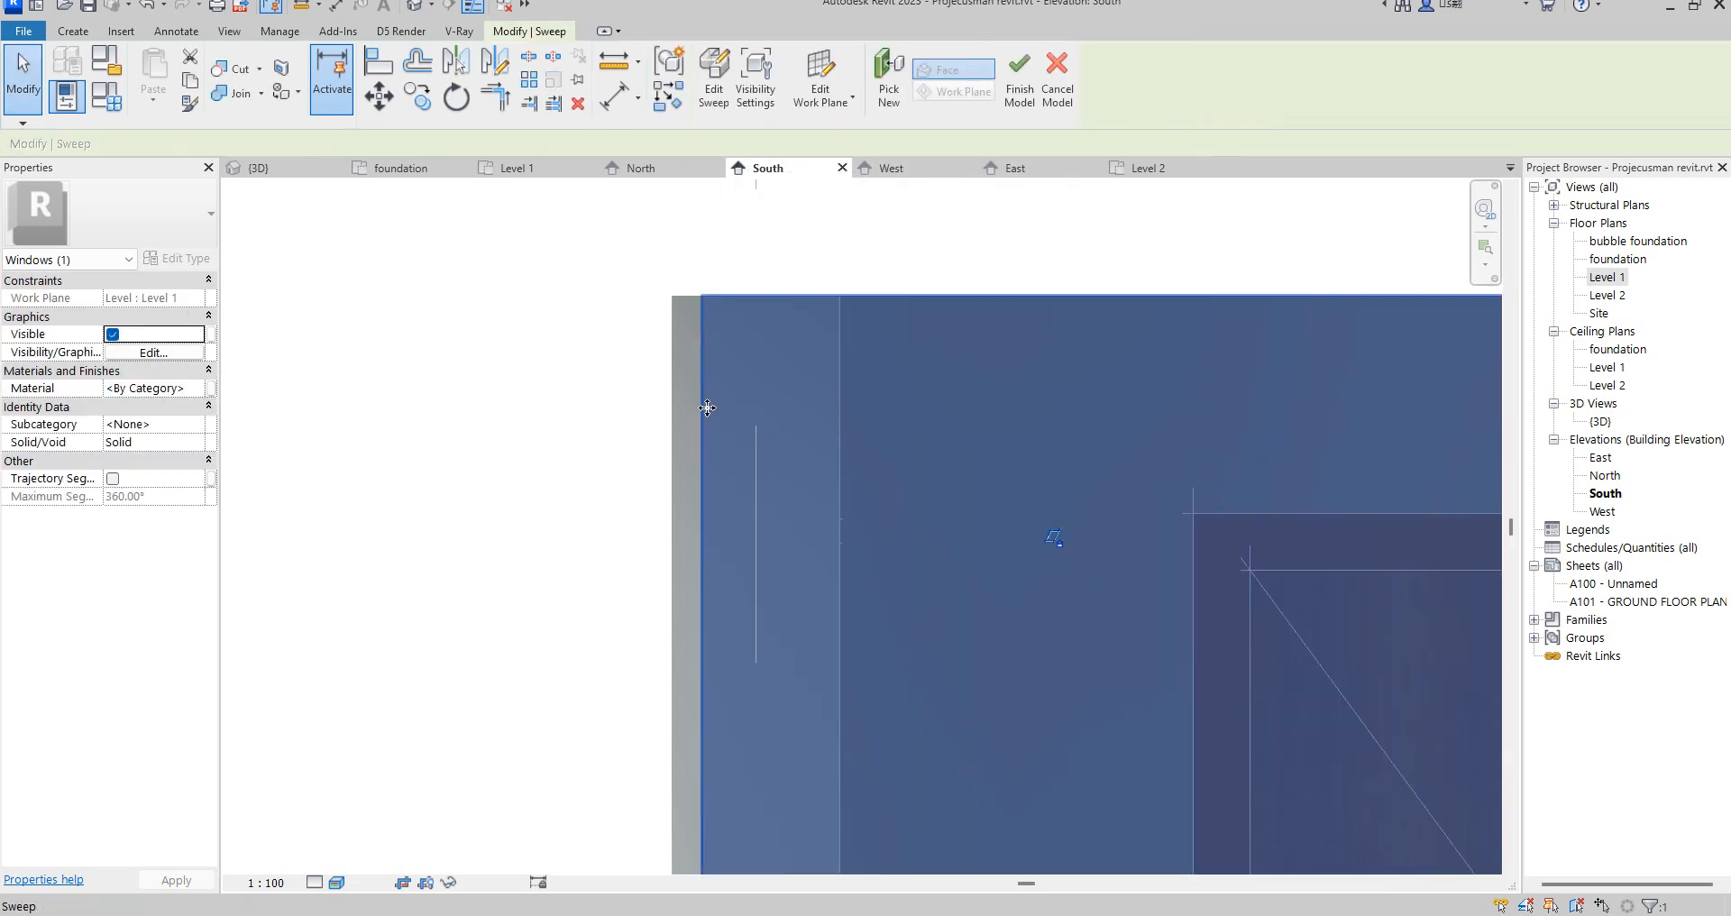
- Assign the Aluminium(9) glazing material to the swept window pane
click(199, 388)
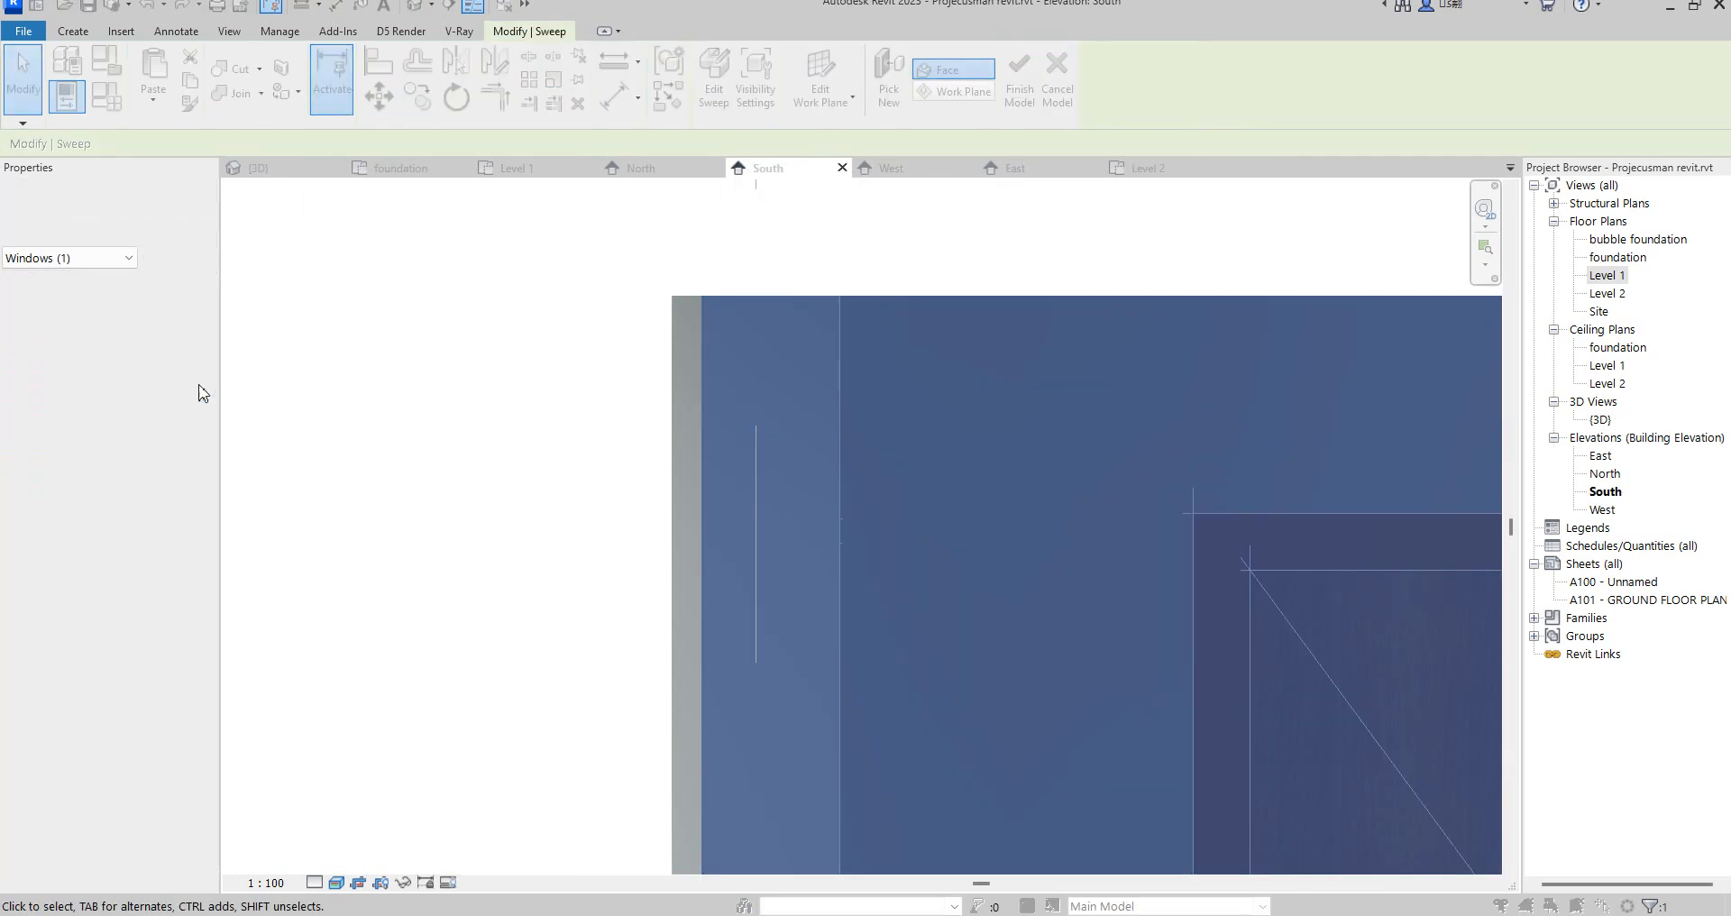
click(199, 389)
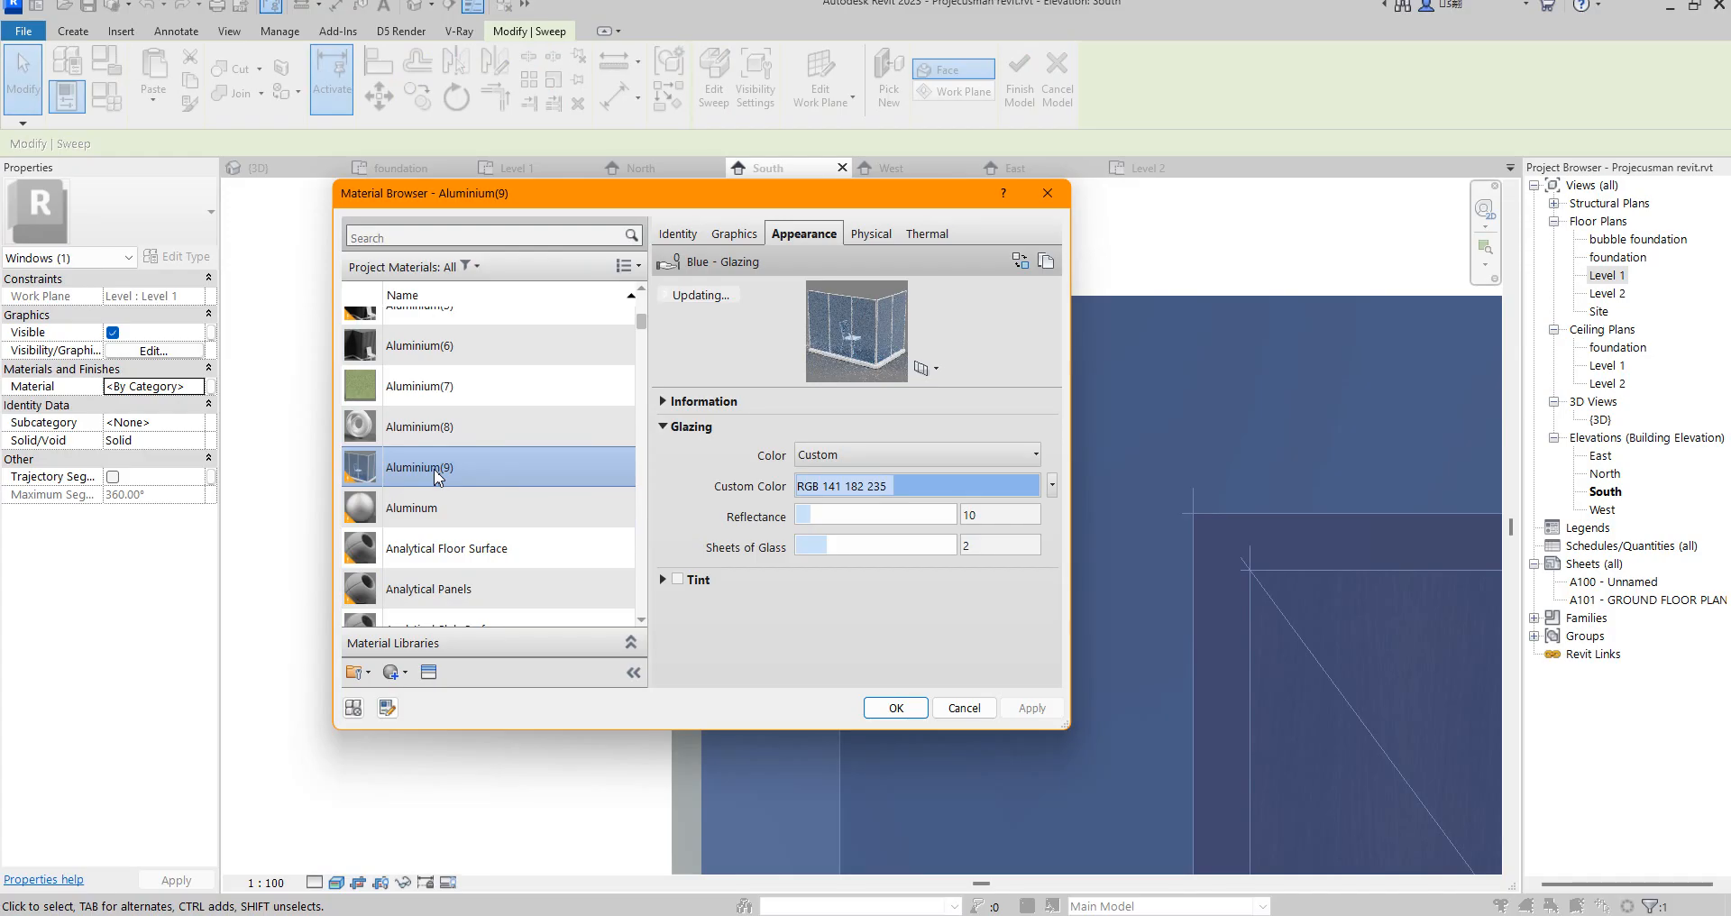
double_click(433, 465)
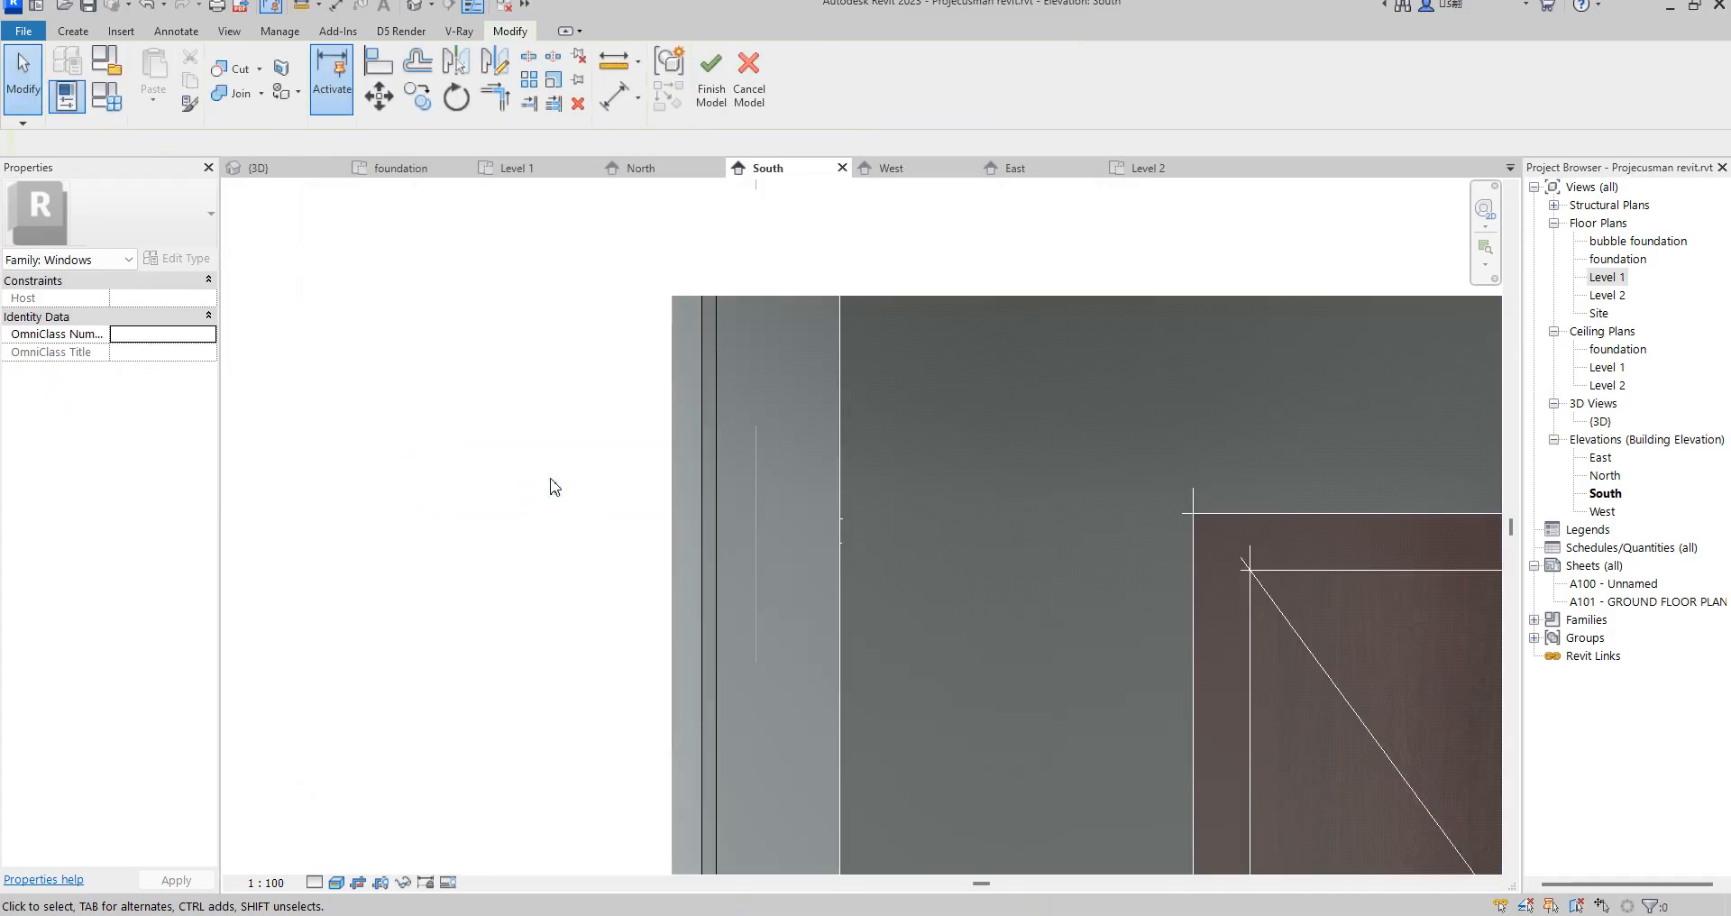
- Examine the swept corner glass in the South elevation and the 3D view, checking how it fits the openings
scroll(766, 527, down, 5)
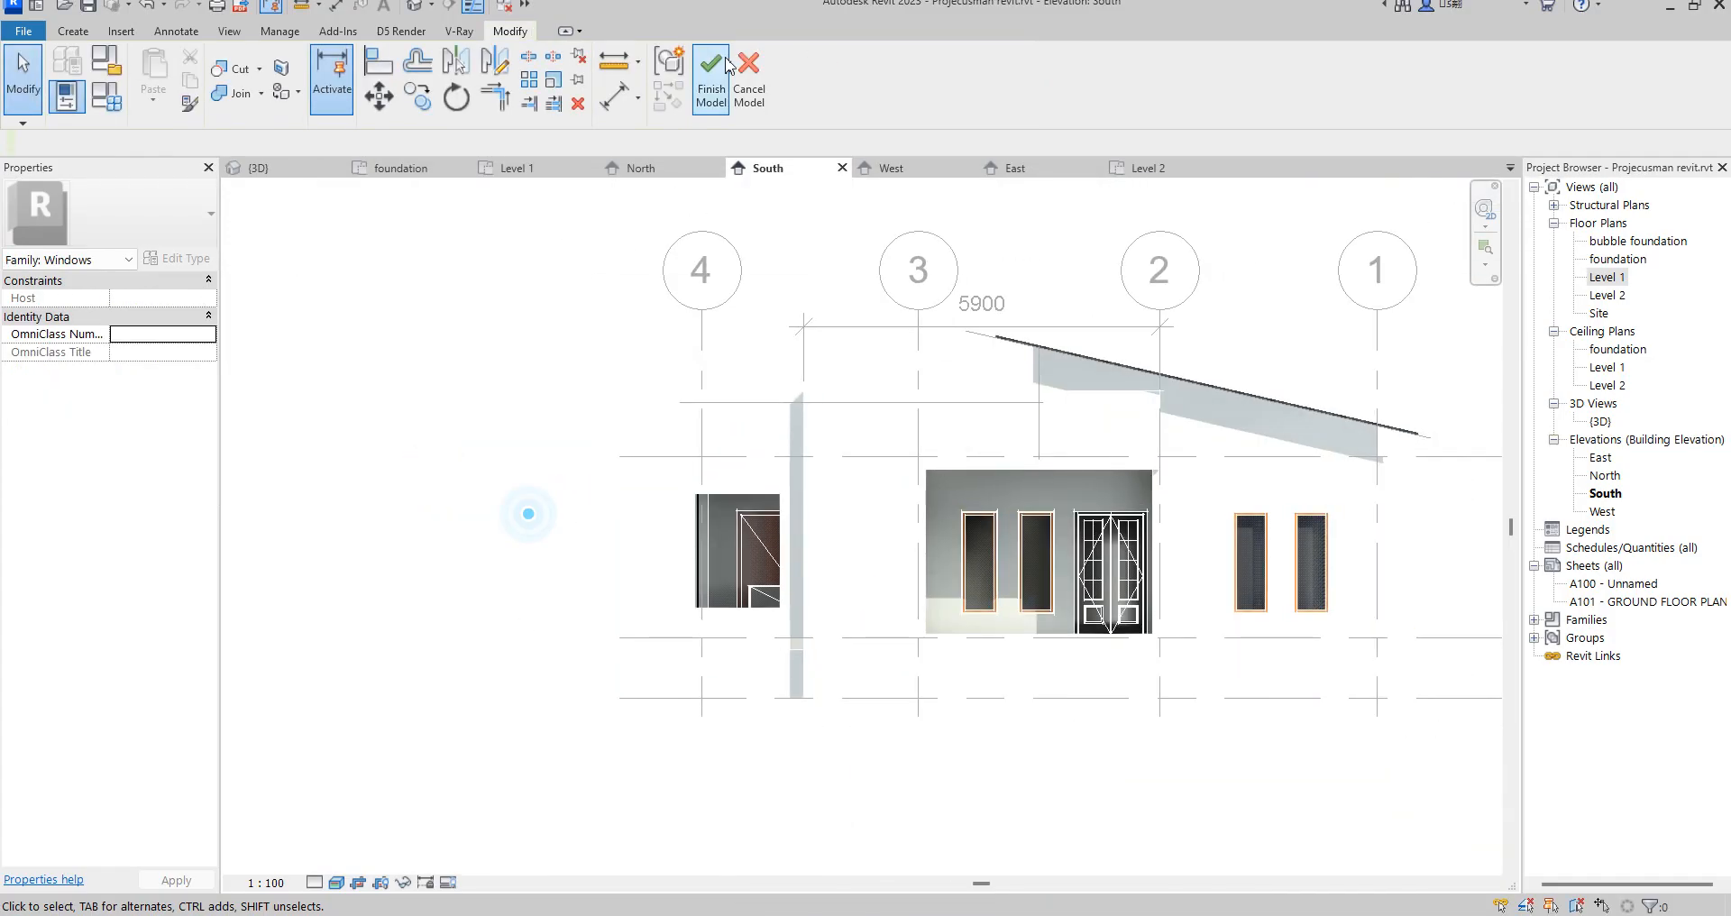
scroll(701, 510, up, 2)
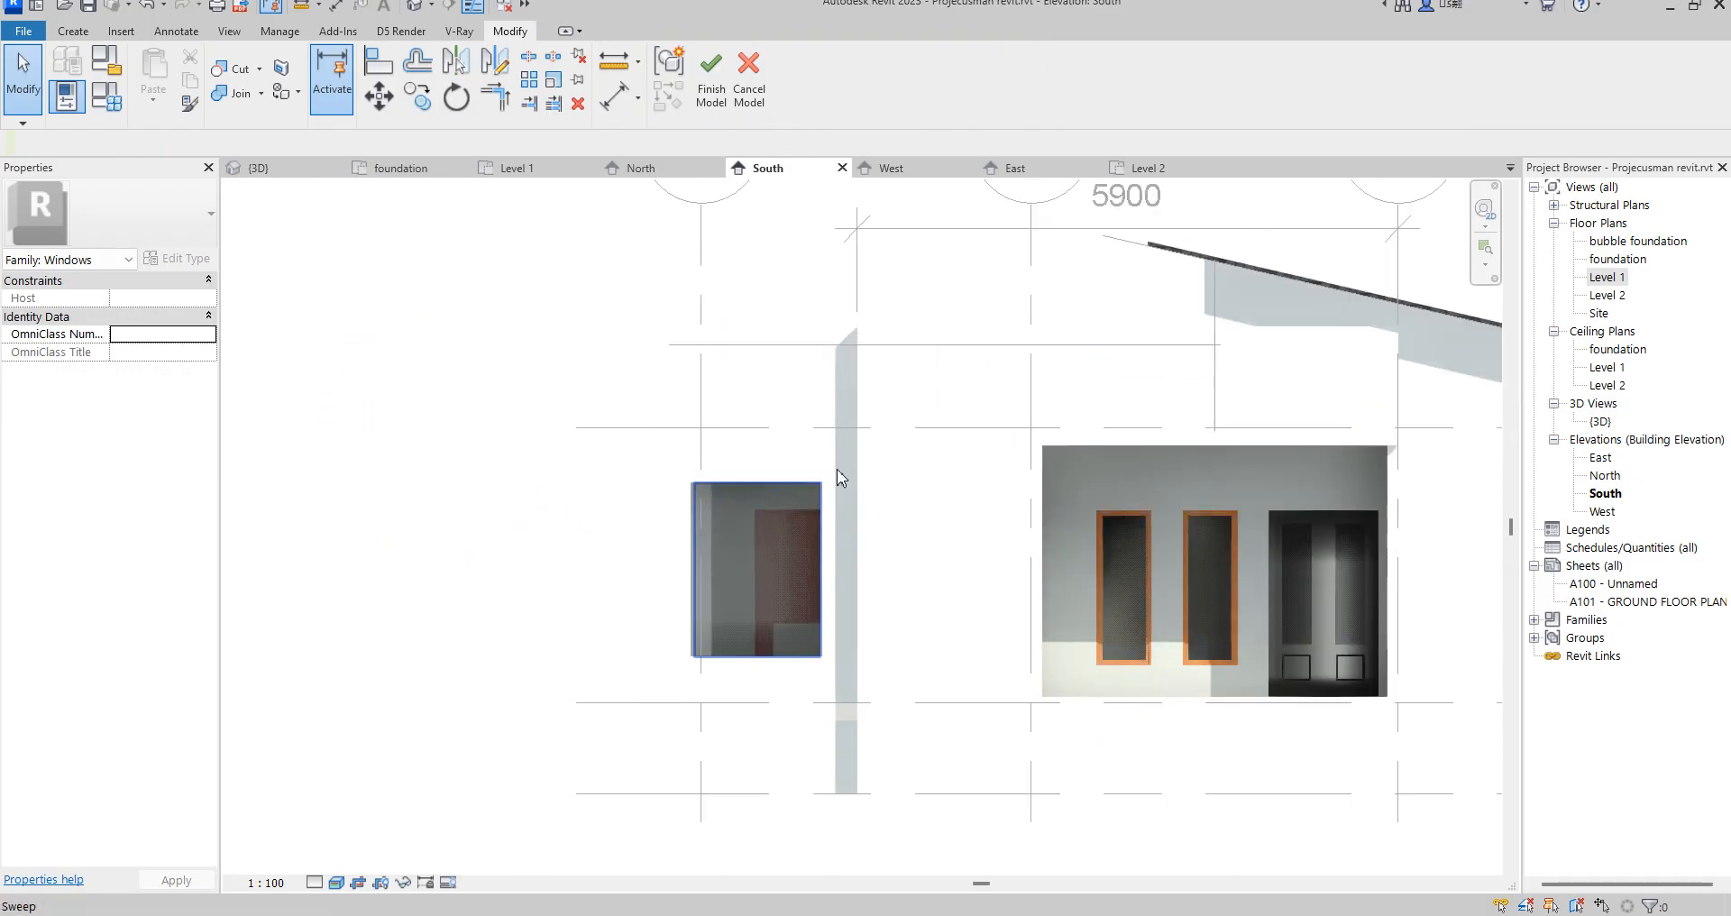
click(1598, 421)
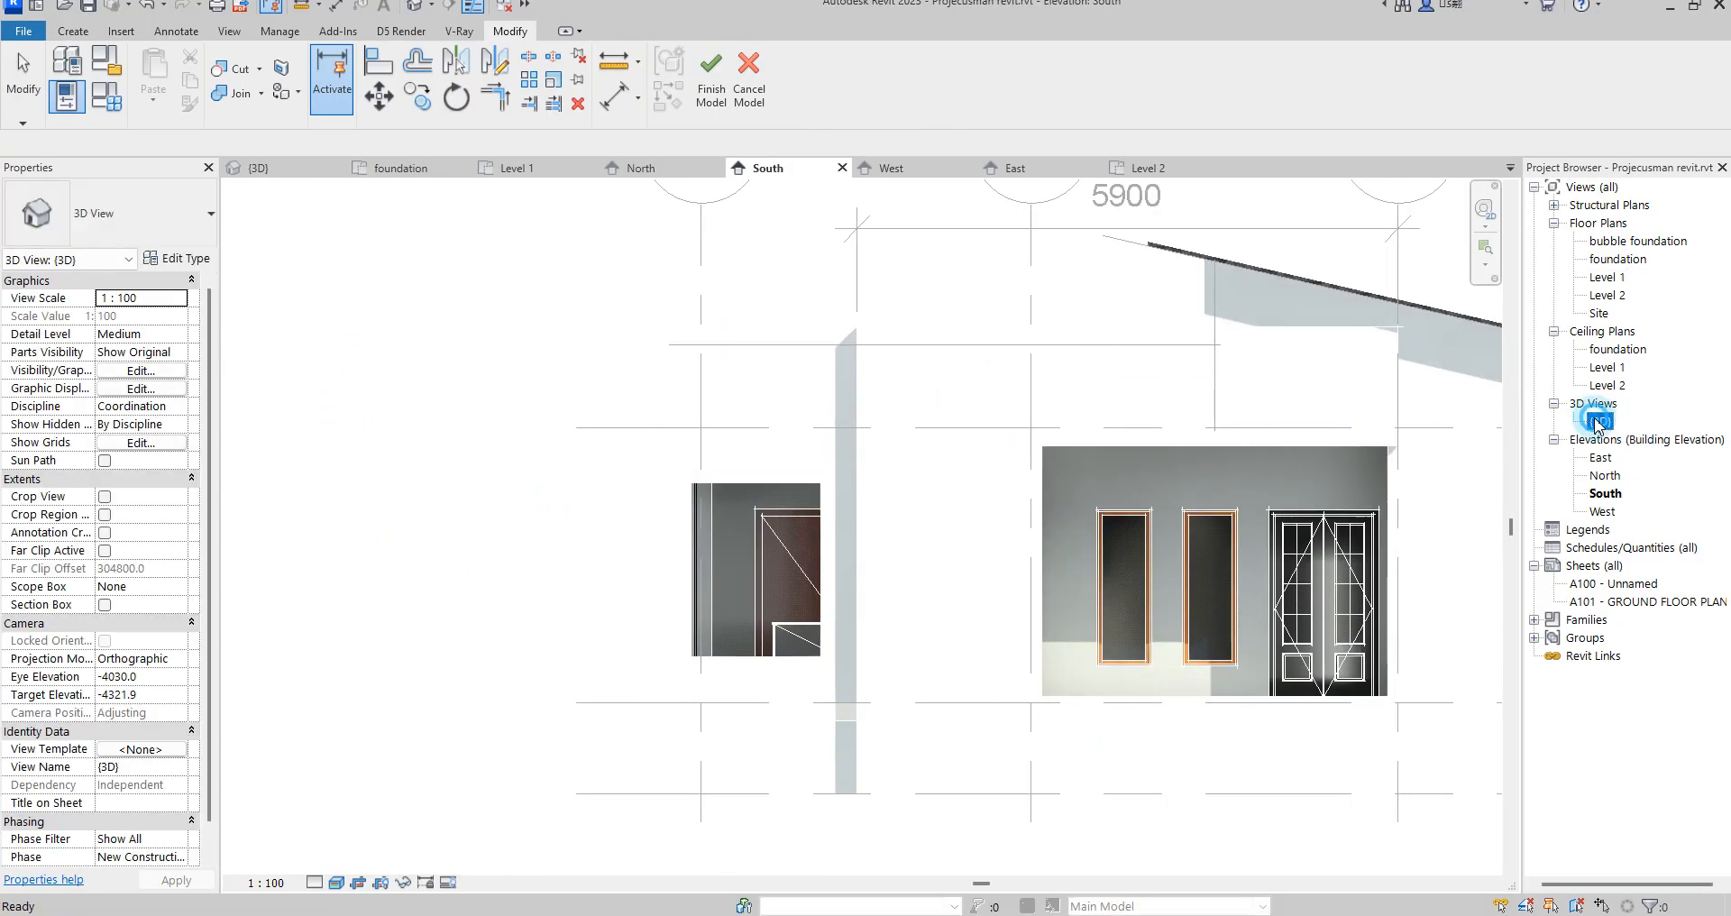
double_click(1596, 421)
scroll(1163, 751, up, 5)
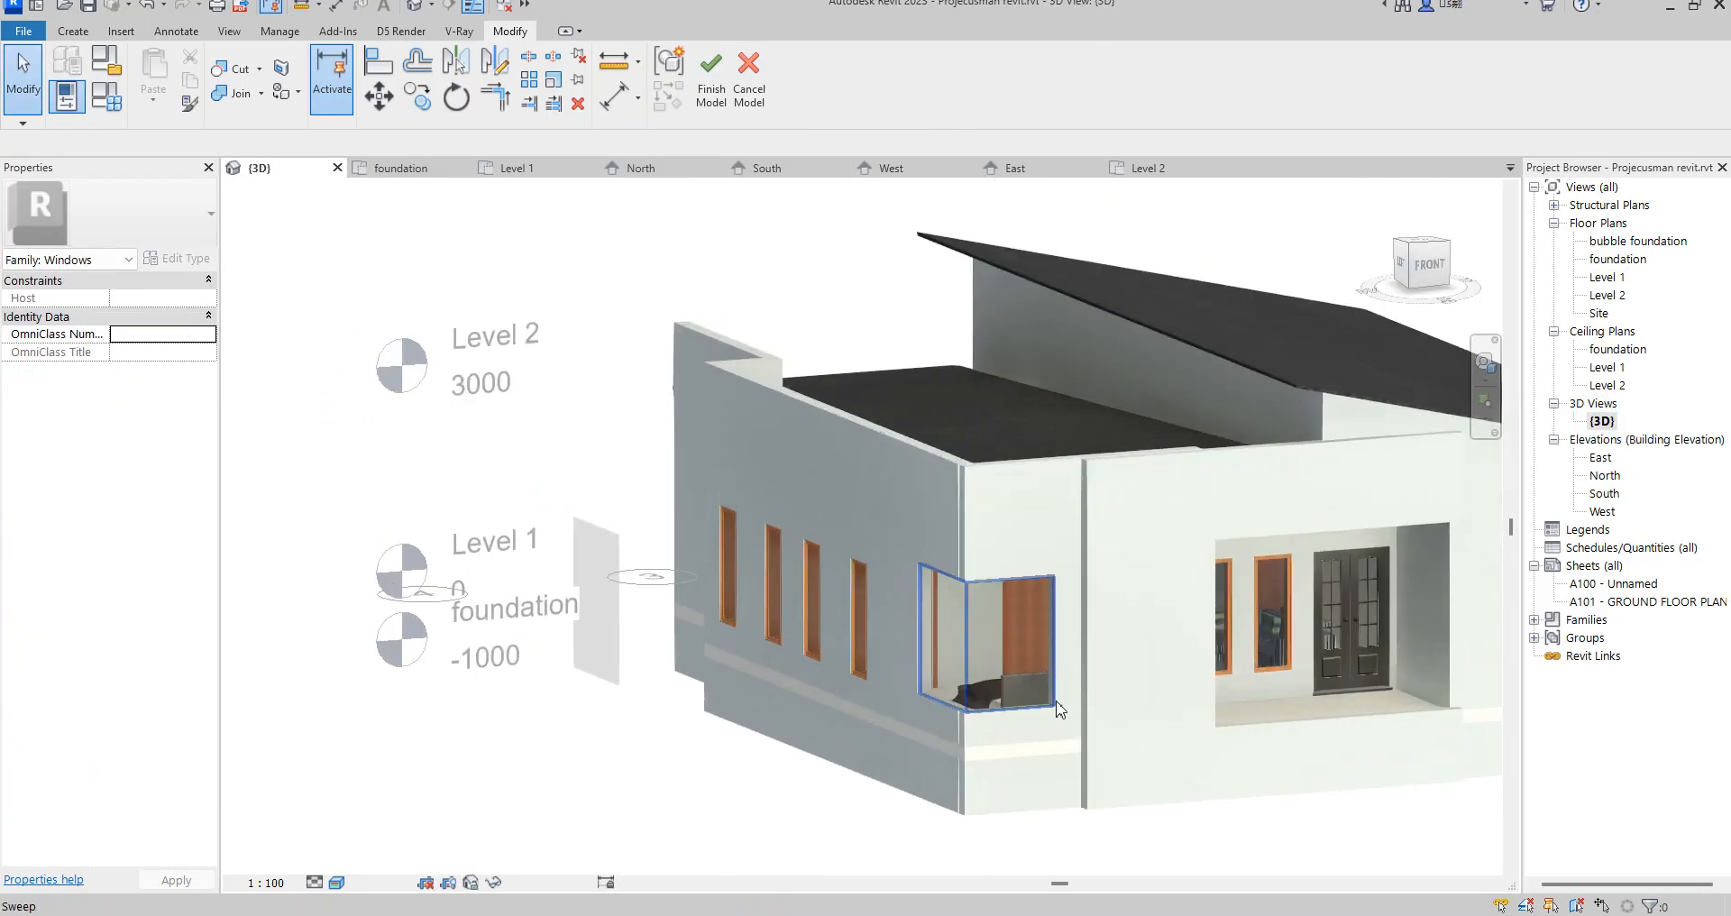
scroll(992, 612, up, 4)
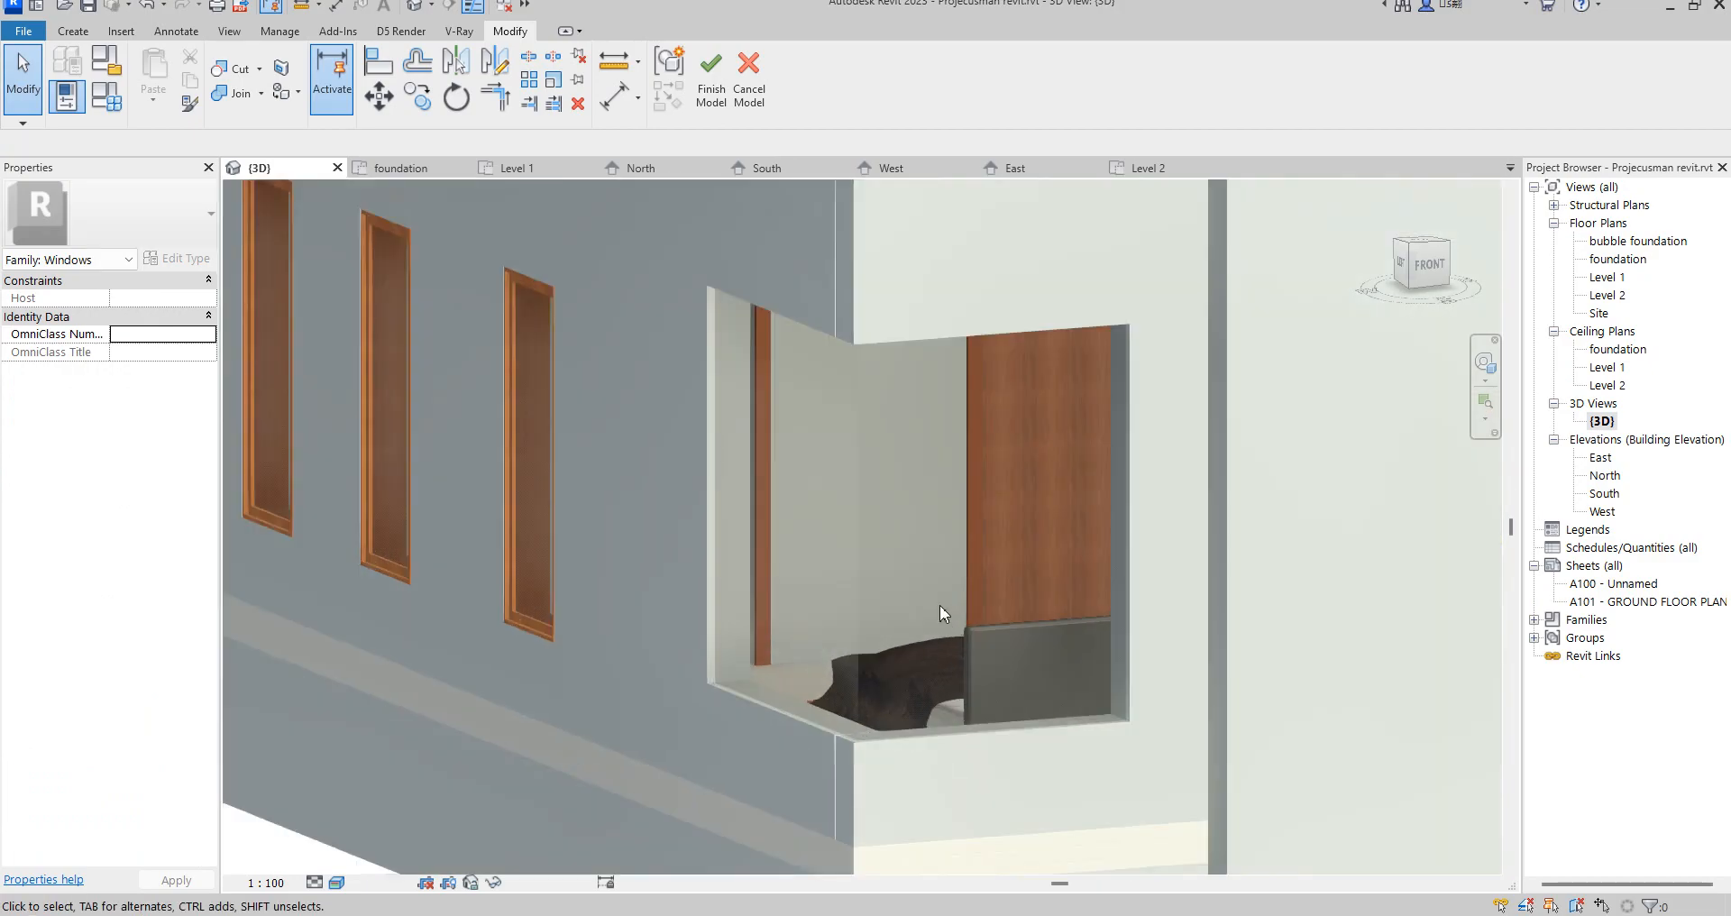
scroll(866, 555, down, 2)
scroll(895, 542, down, 4)
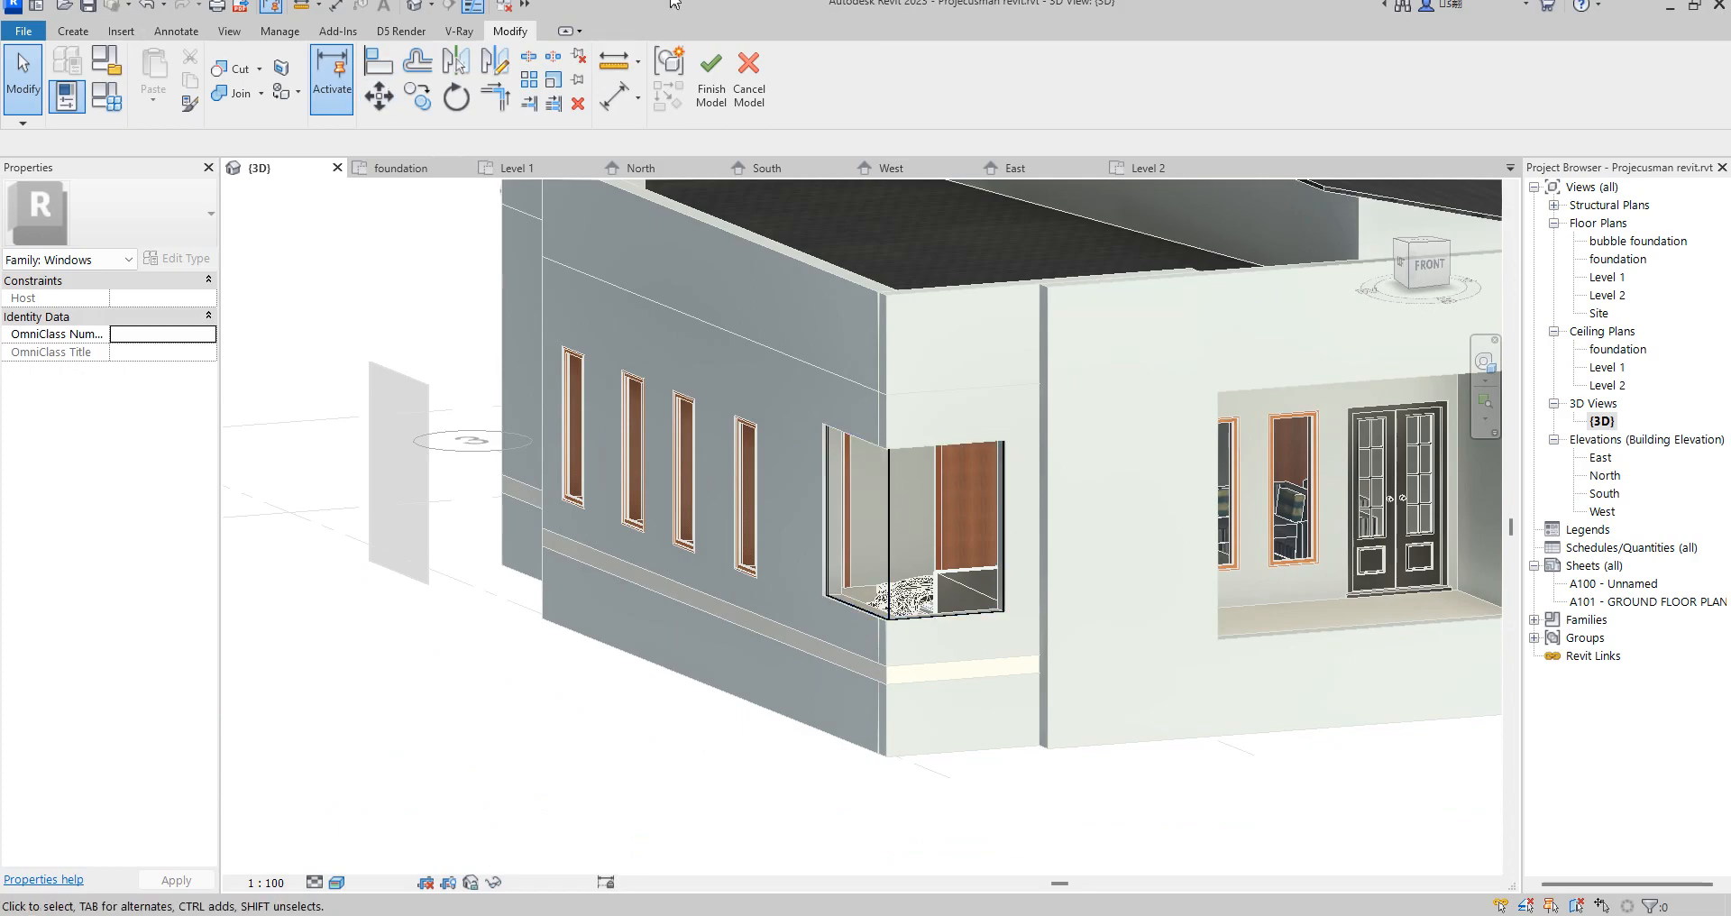
- Start a sweep in the in-place window and pick the corner opening's outer edges all around as its path
click(73, 31)
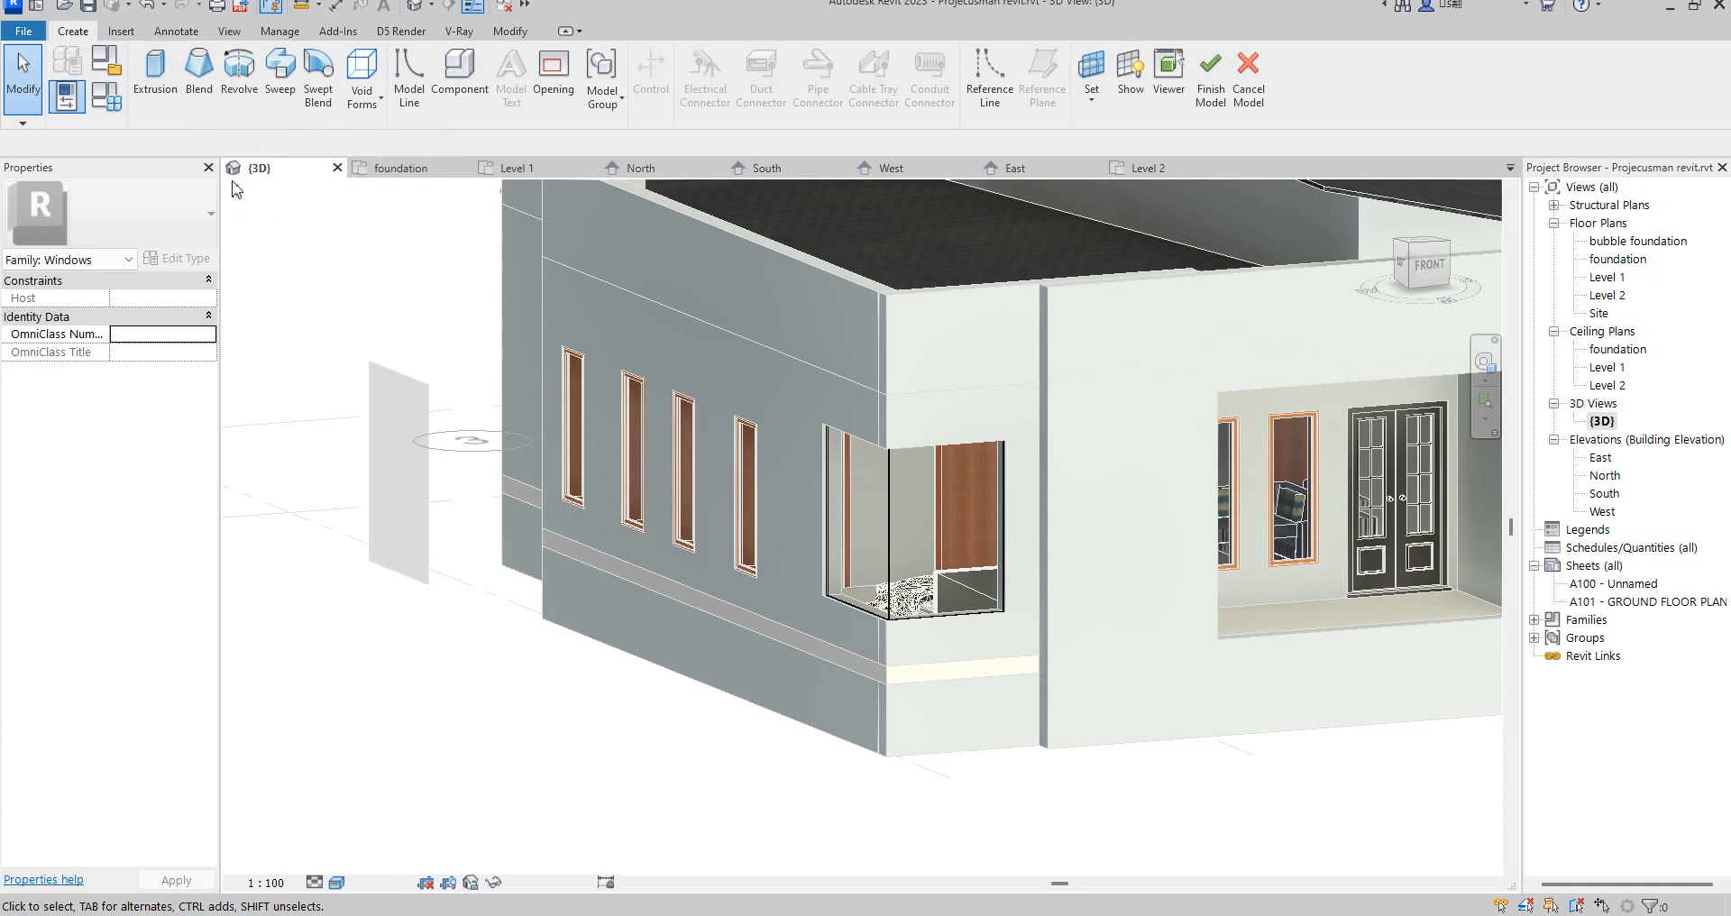
click(279, 77)
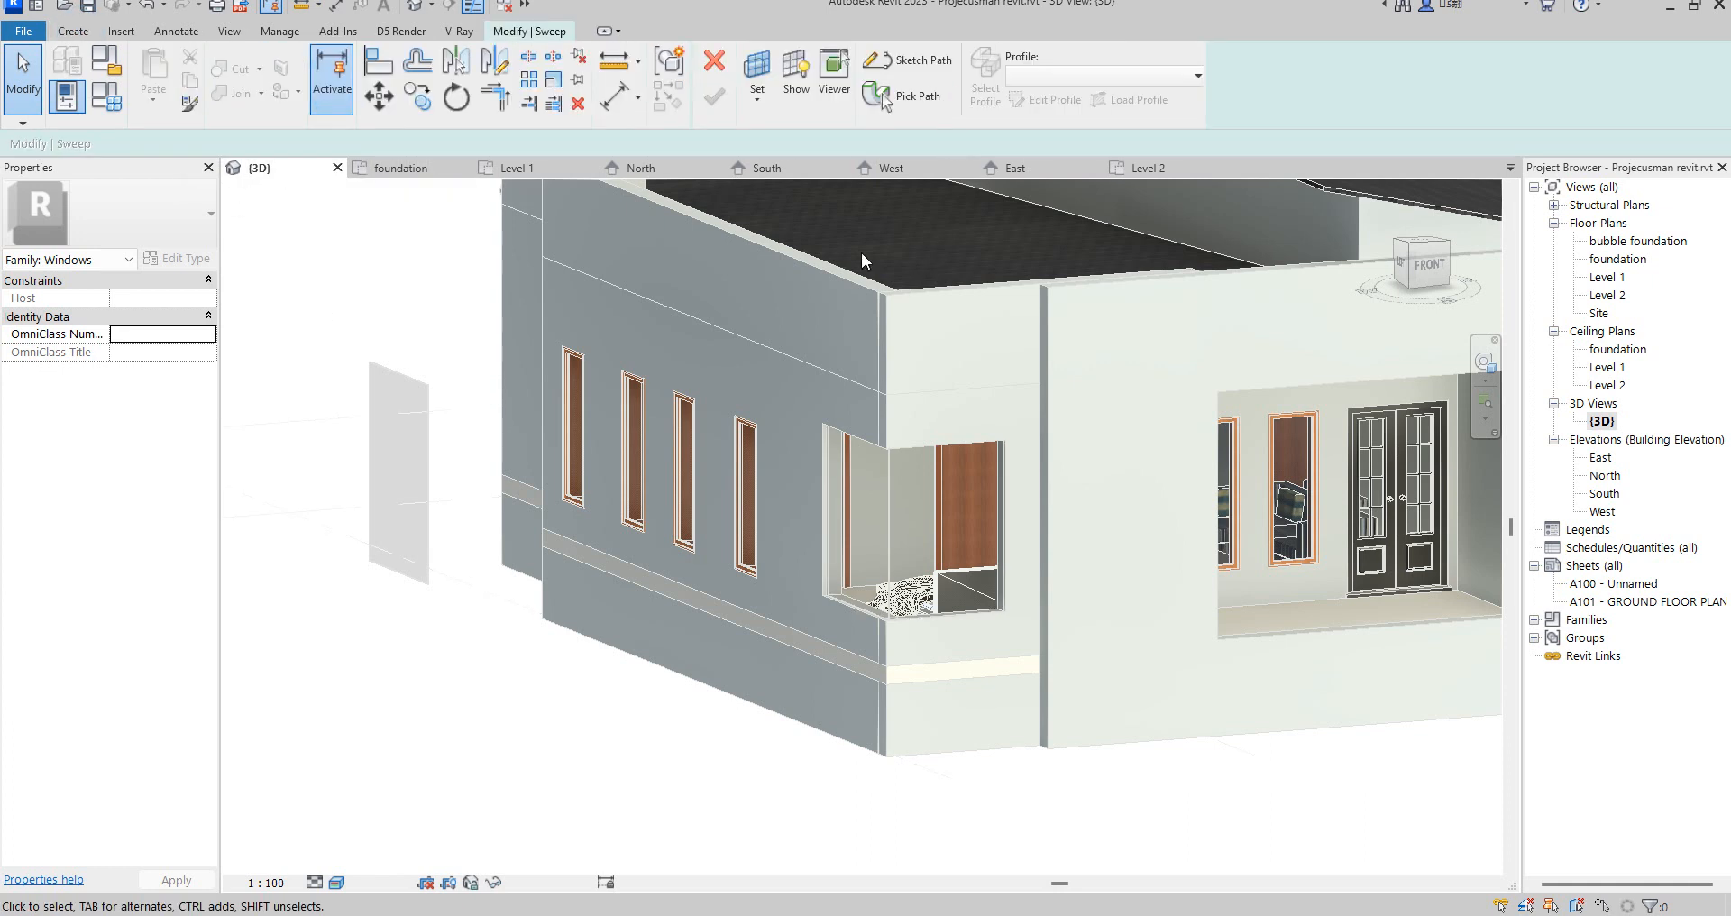
click(906, 95)
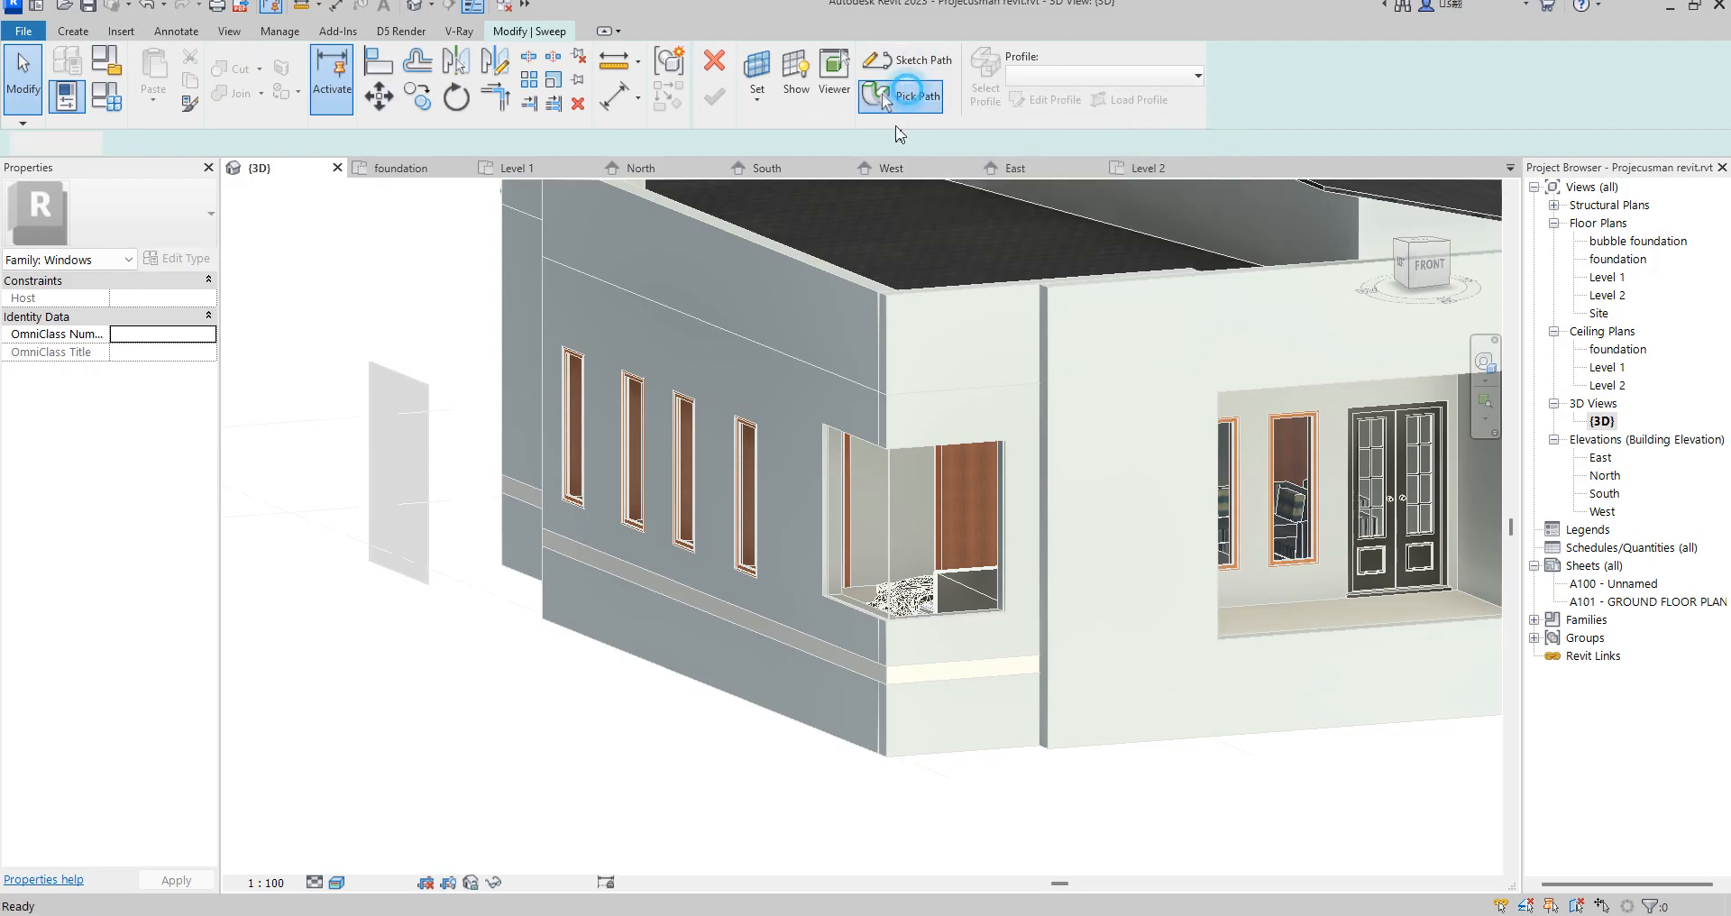
scroll(822, 403, up, 5)
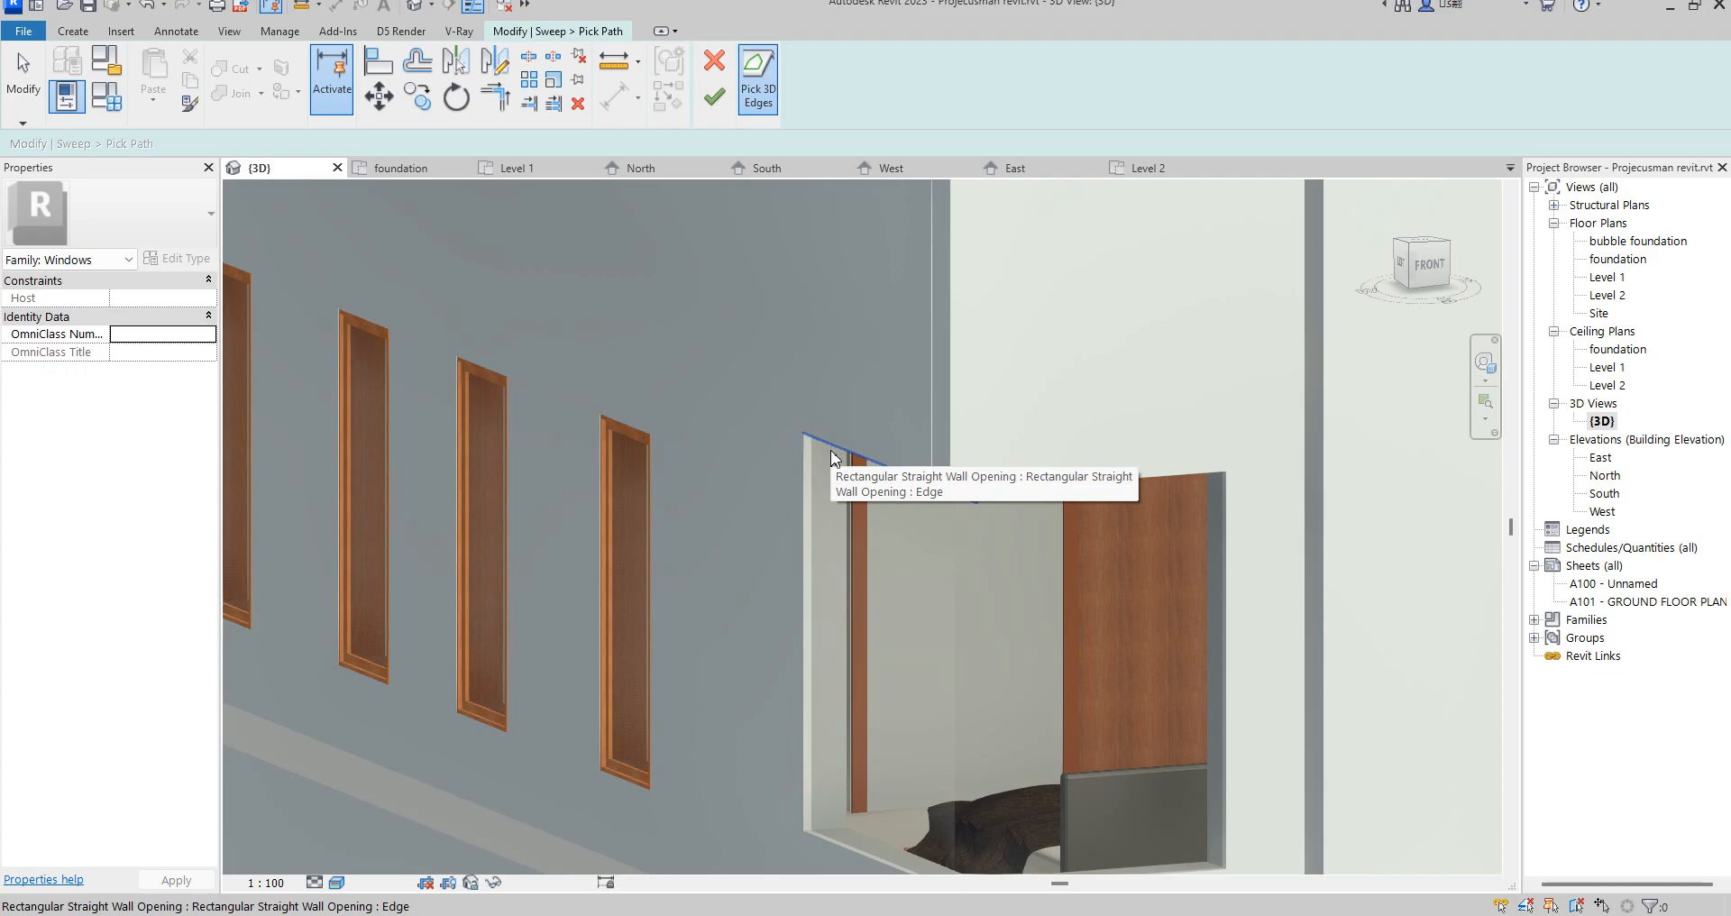
click(831, 458)
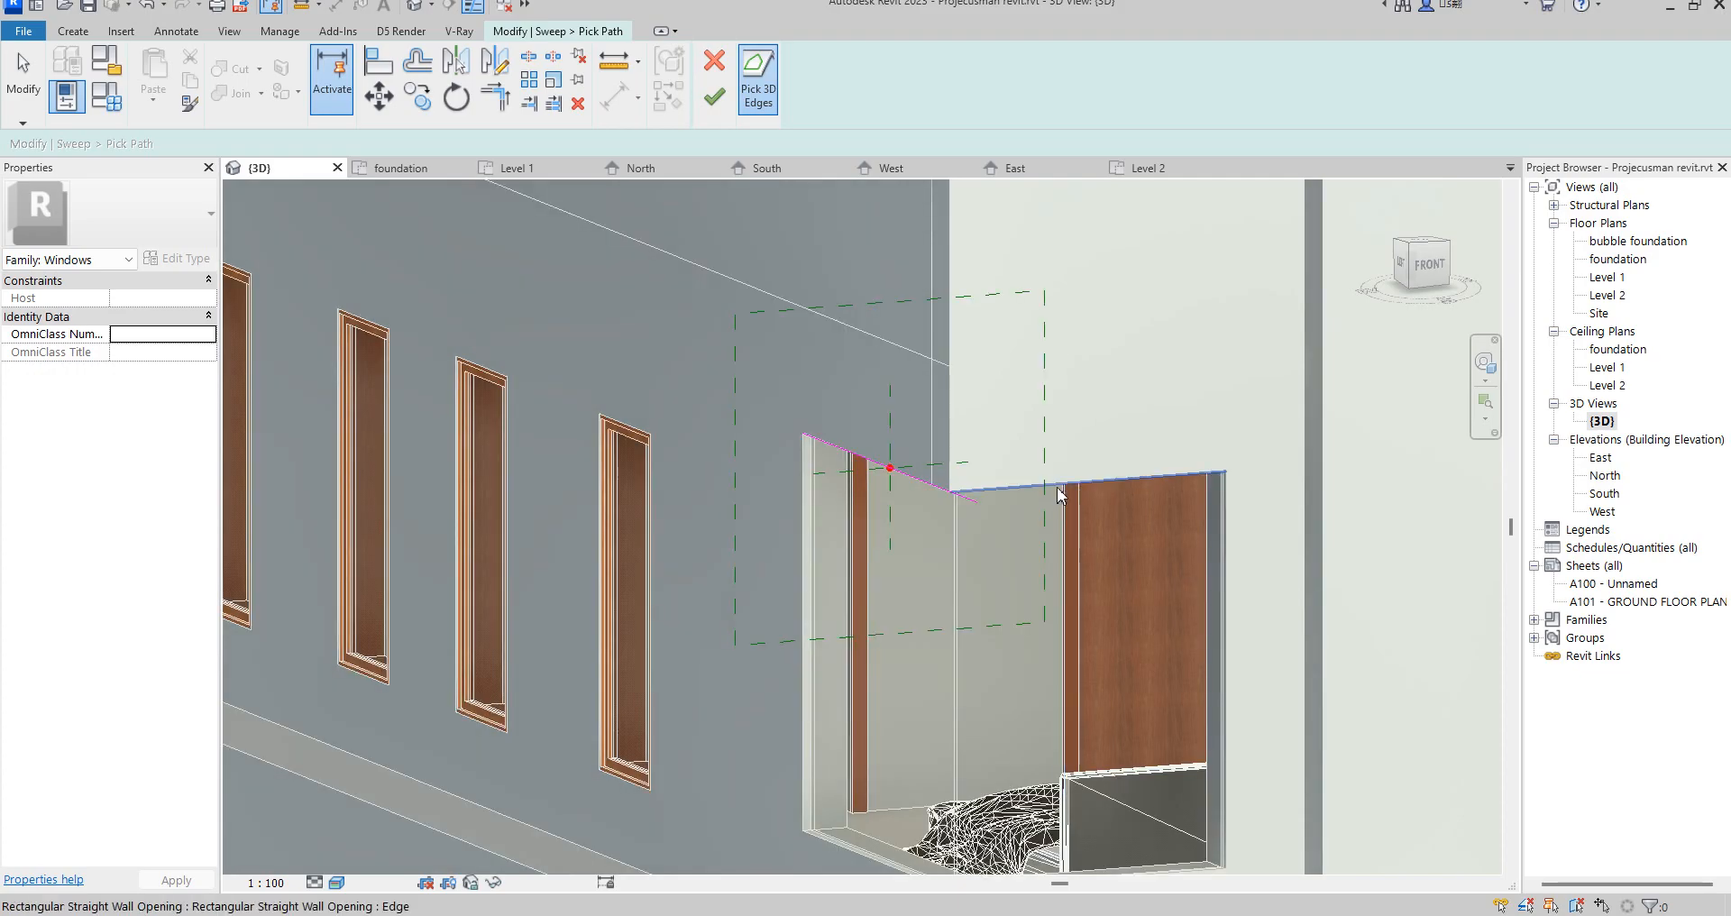
click(1134, 487)
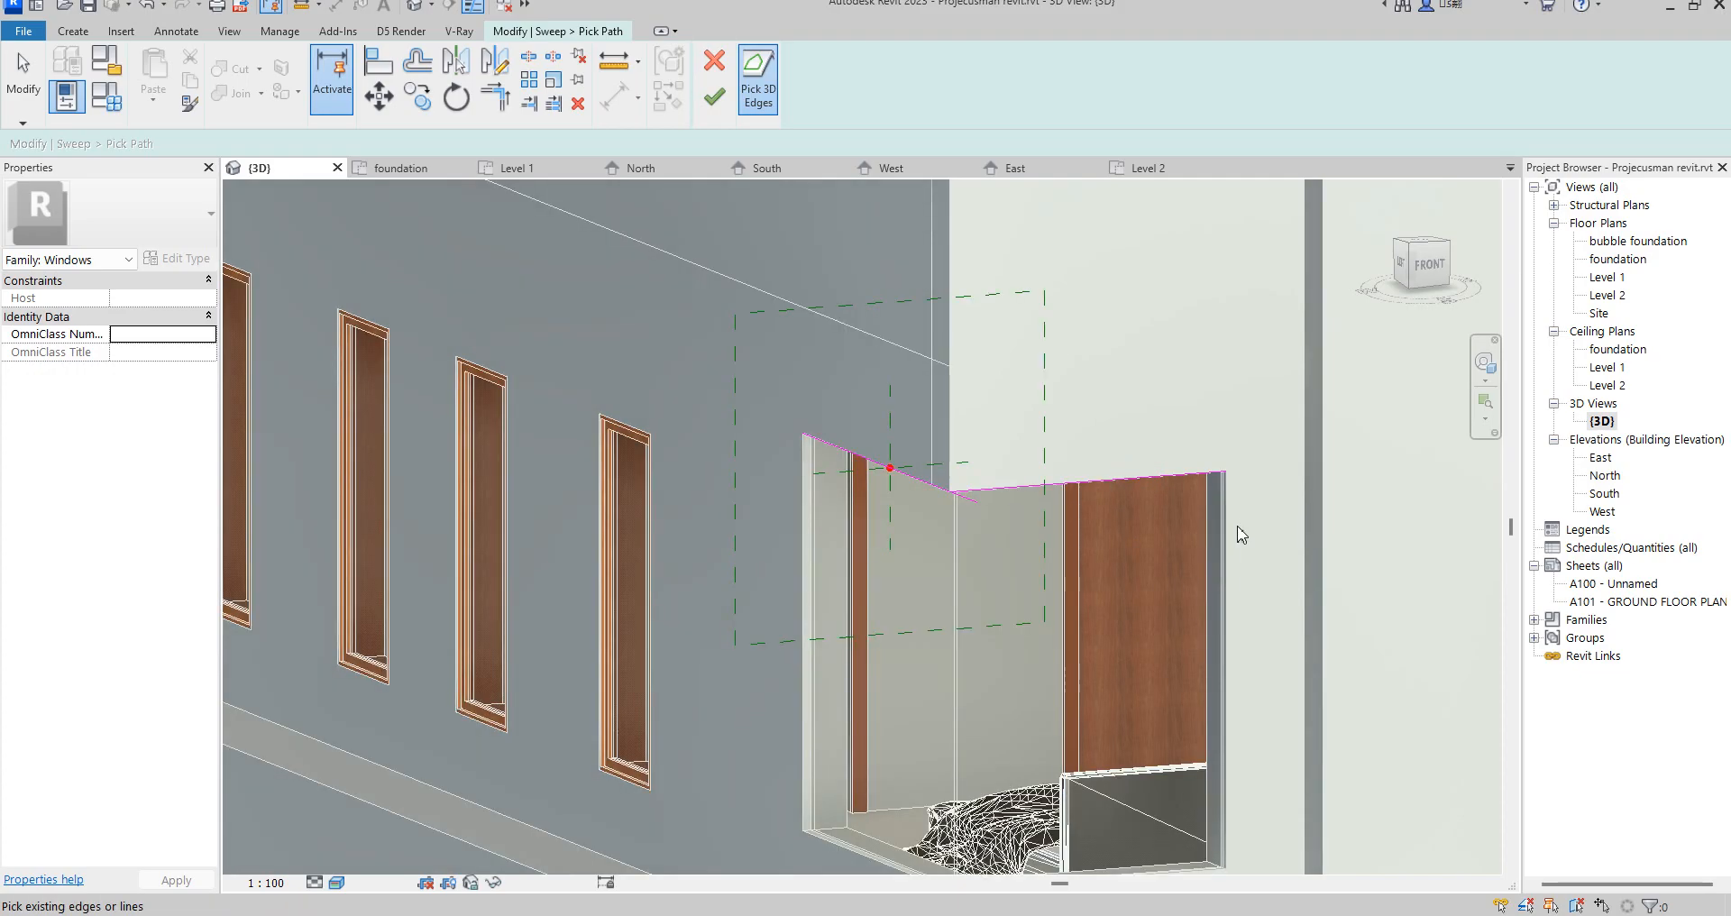
click(1227, 547)
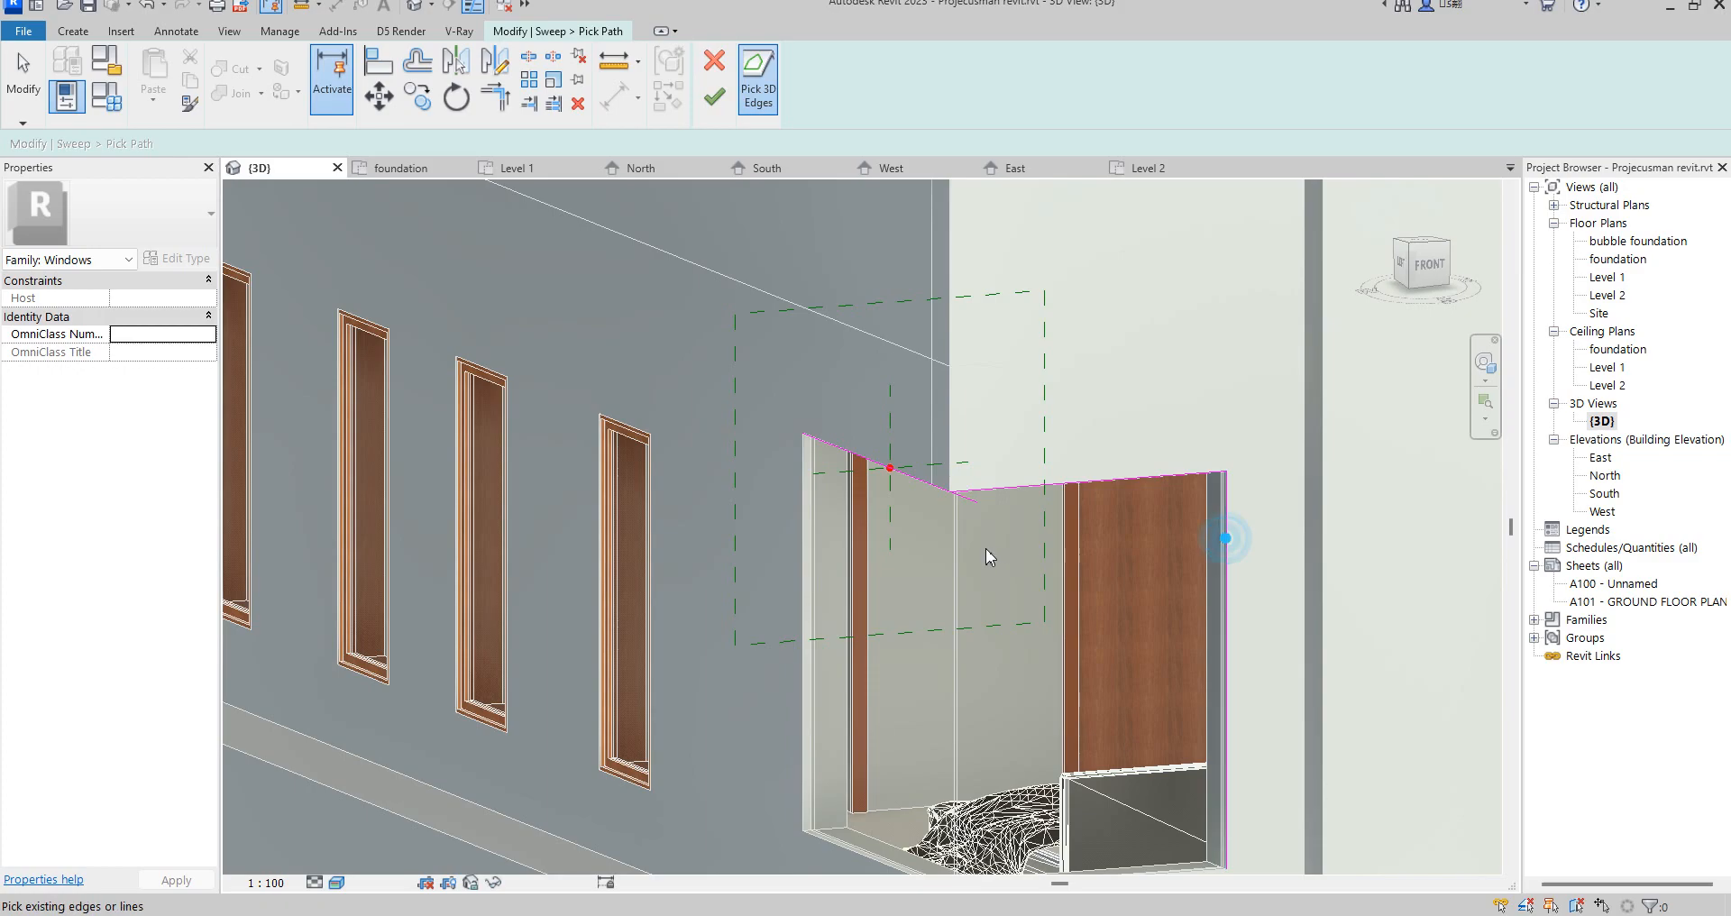
click(797, 506)
scroll(797, 350, down, 2)
scroll(837, 732, up, 2)
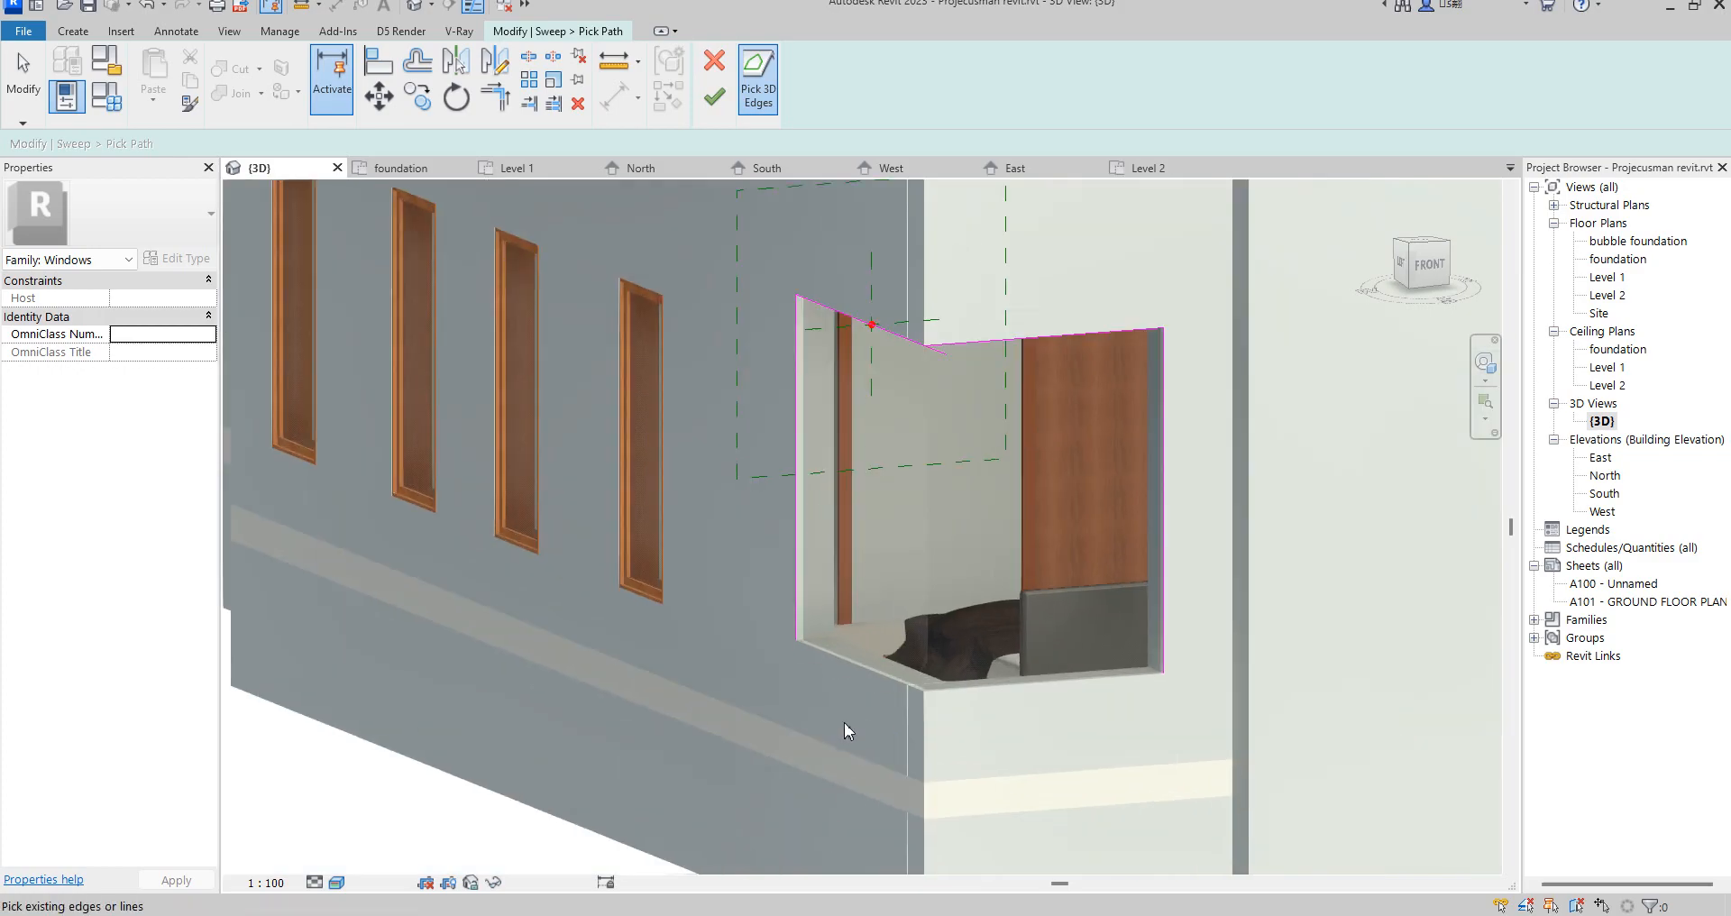
click(920, 692)
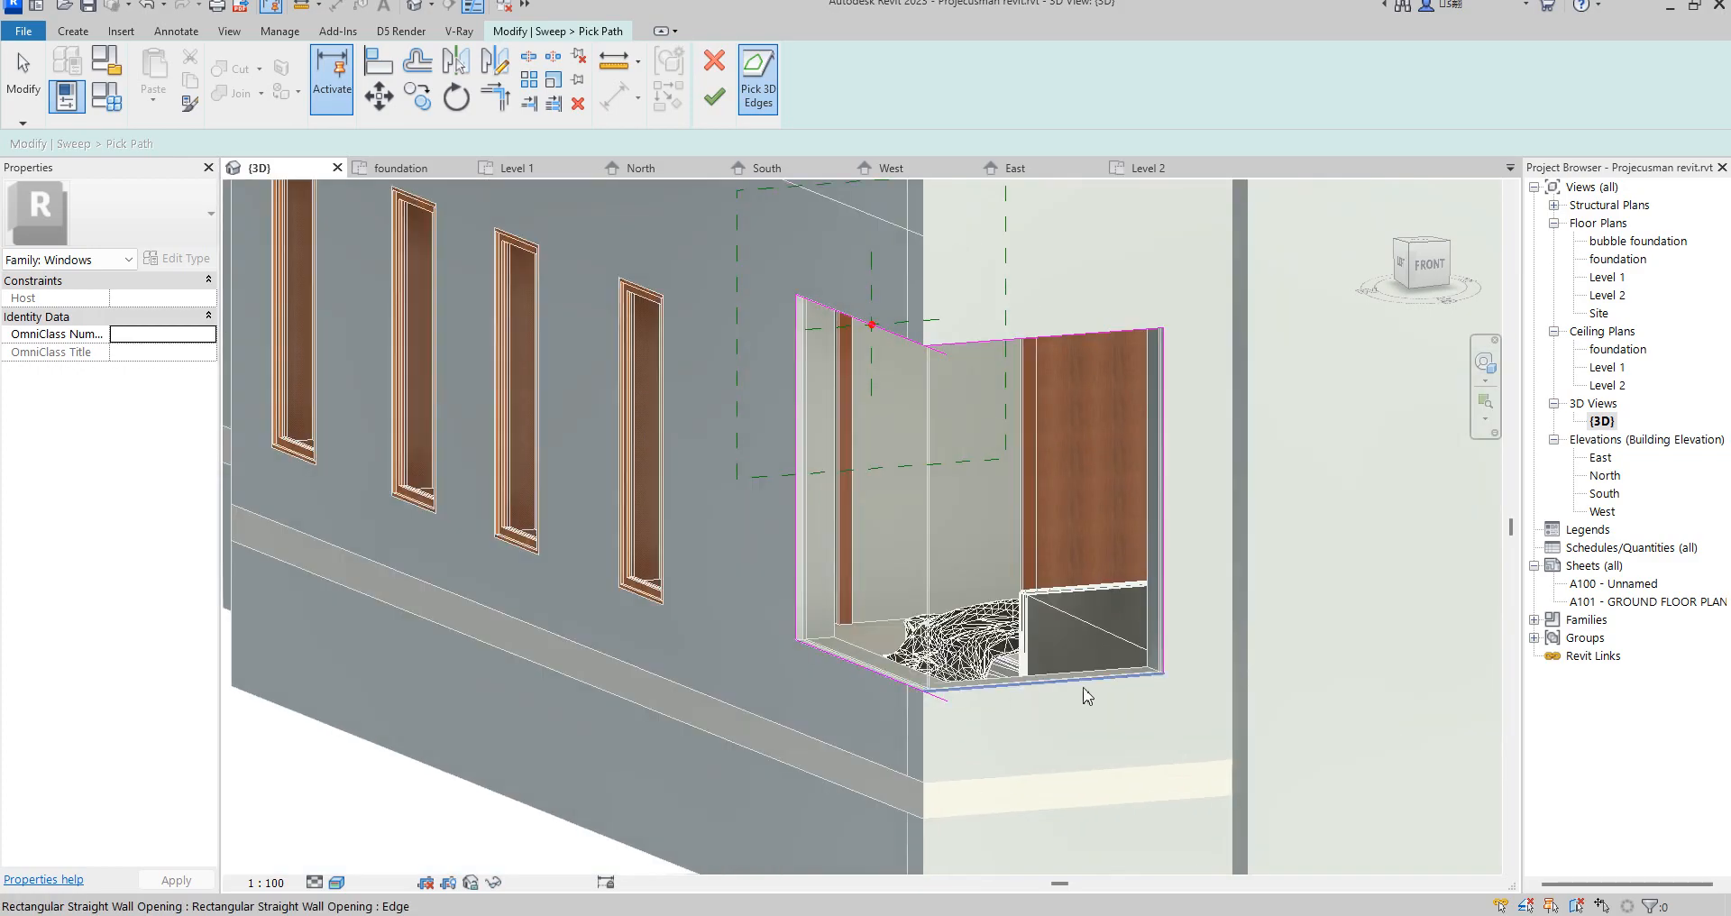
click(1144, 676)
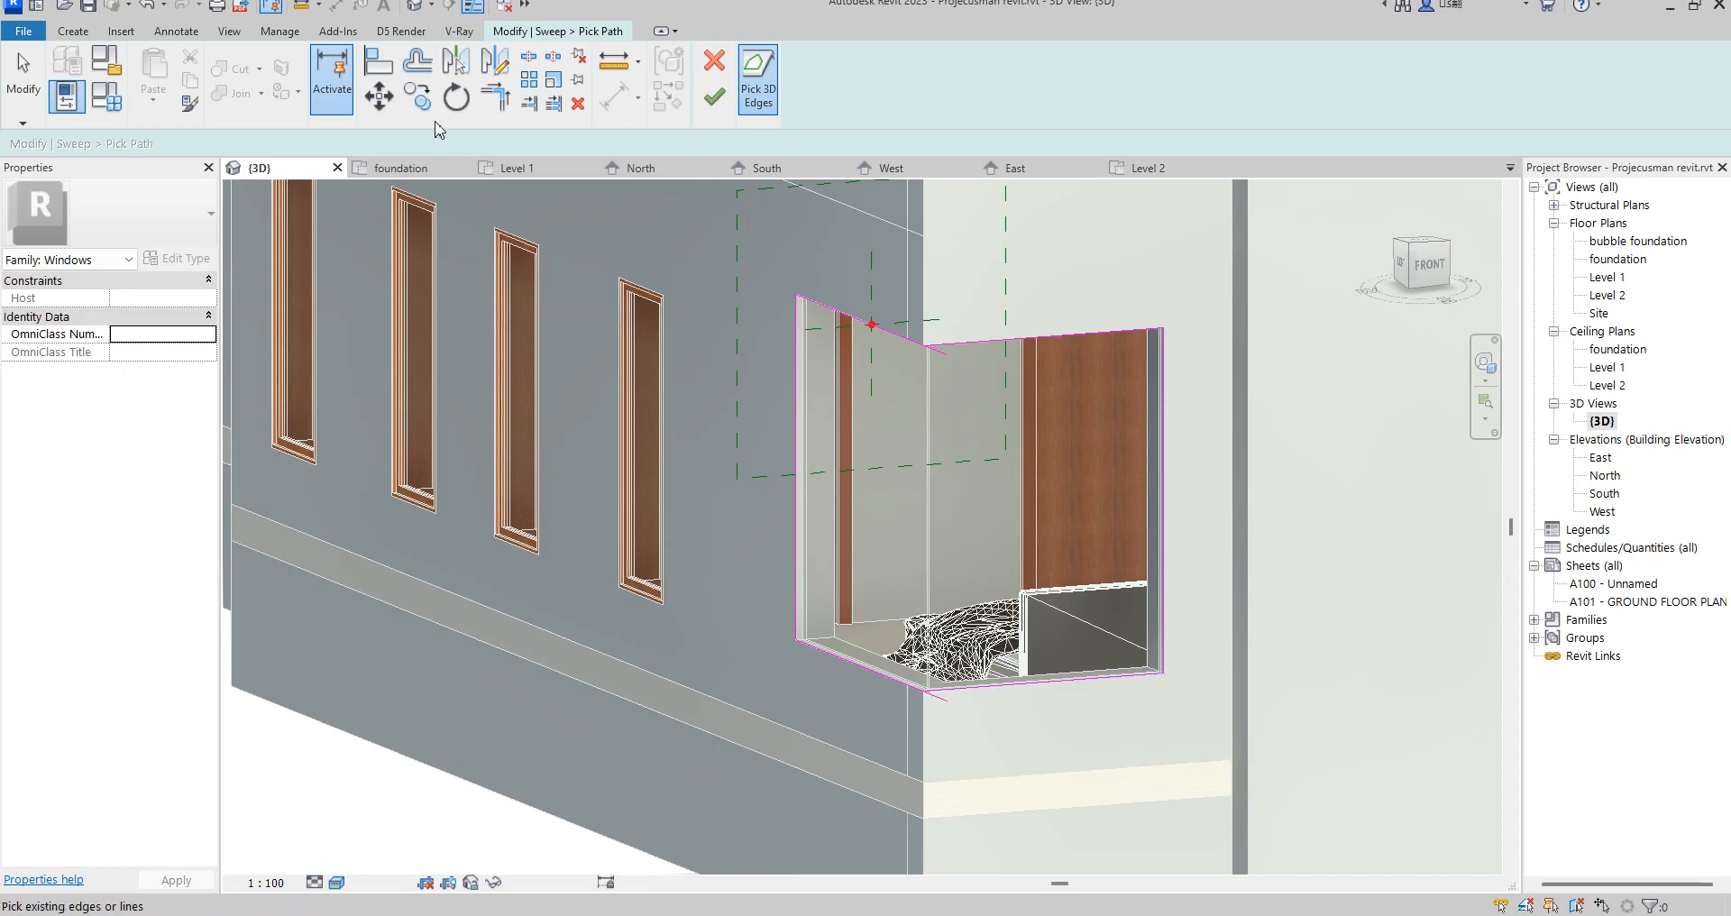
- Trim the picked path lines into closed corners around the opening, then finish the sweep path
click(494, 96)
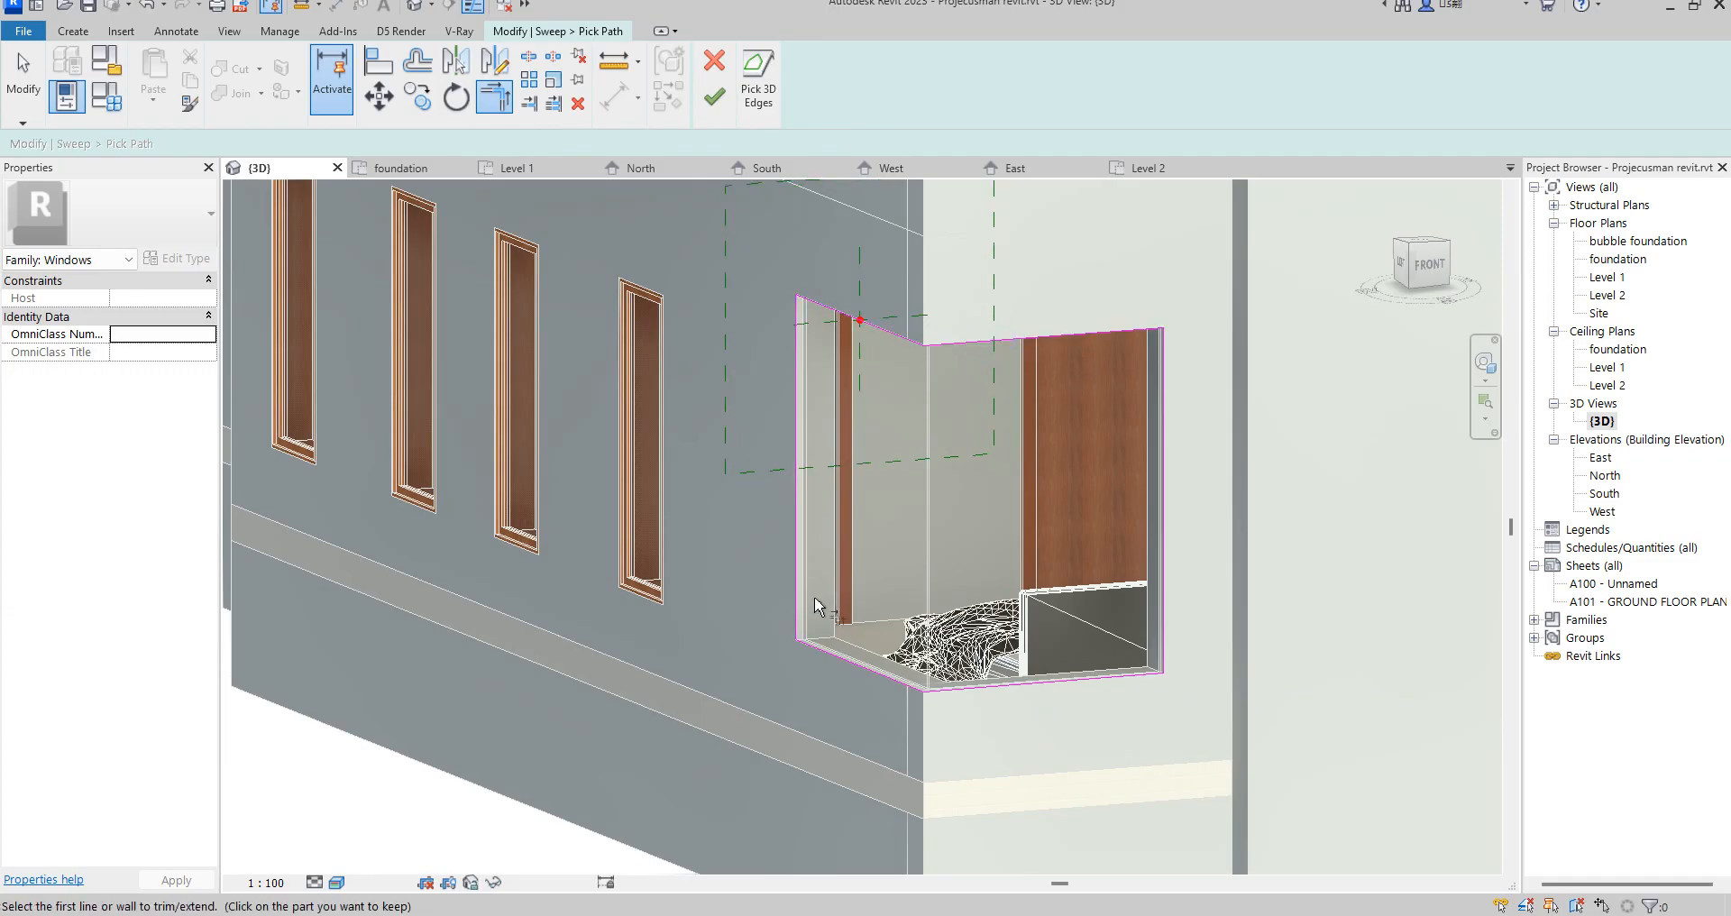
scroll(816, 617, up, 2)
scroll(787, 678, down, 3)
scroll(1071, 451, up, 5)
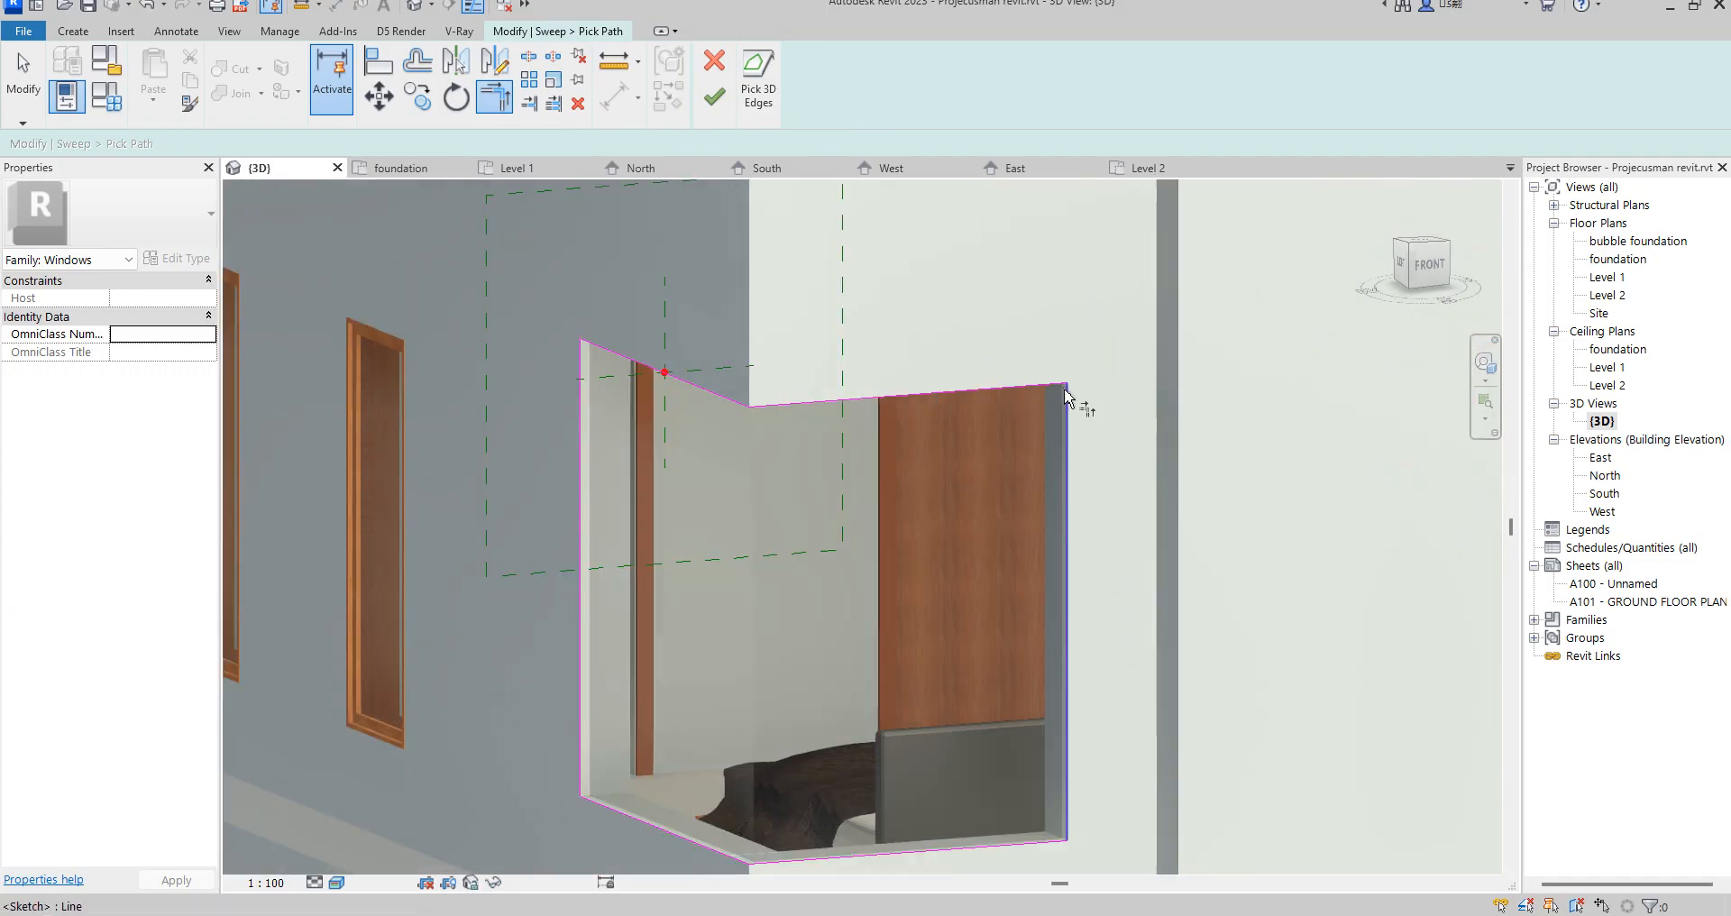
scroll(1026, 398, down, 2)
click(713, 99)
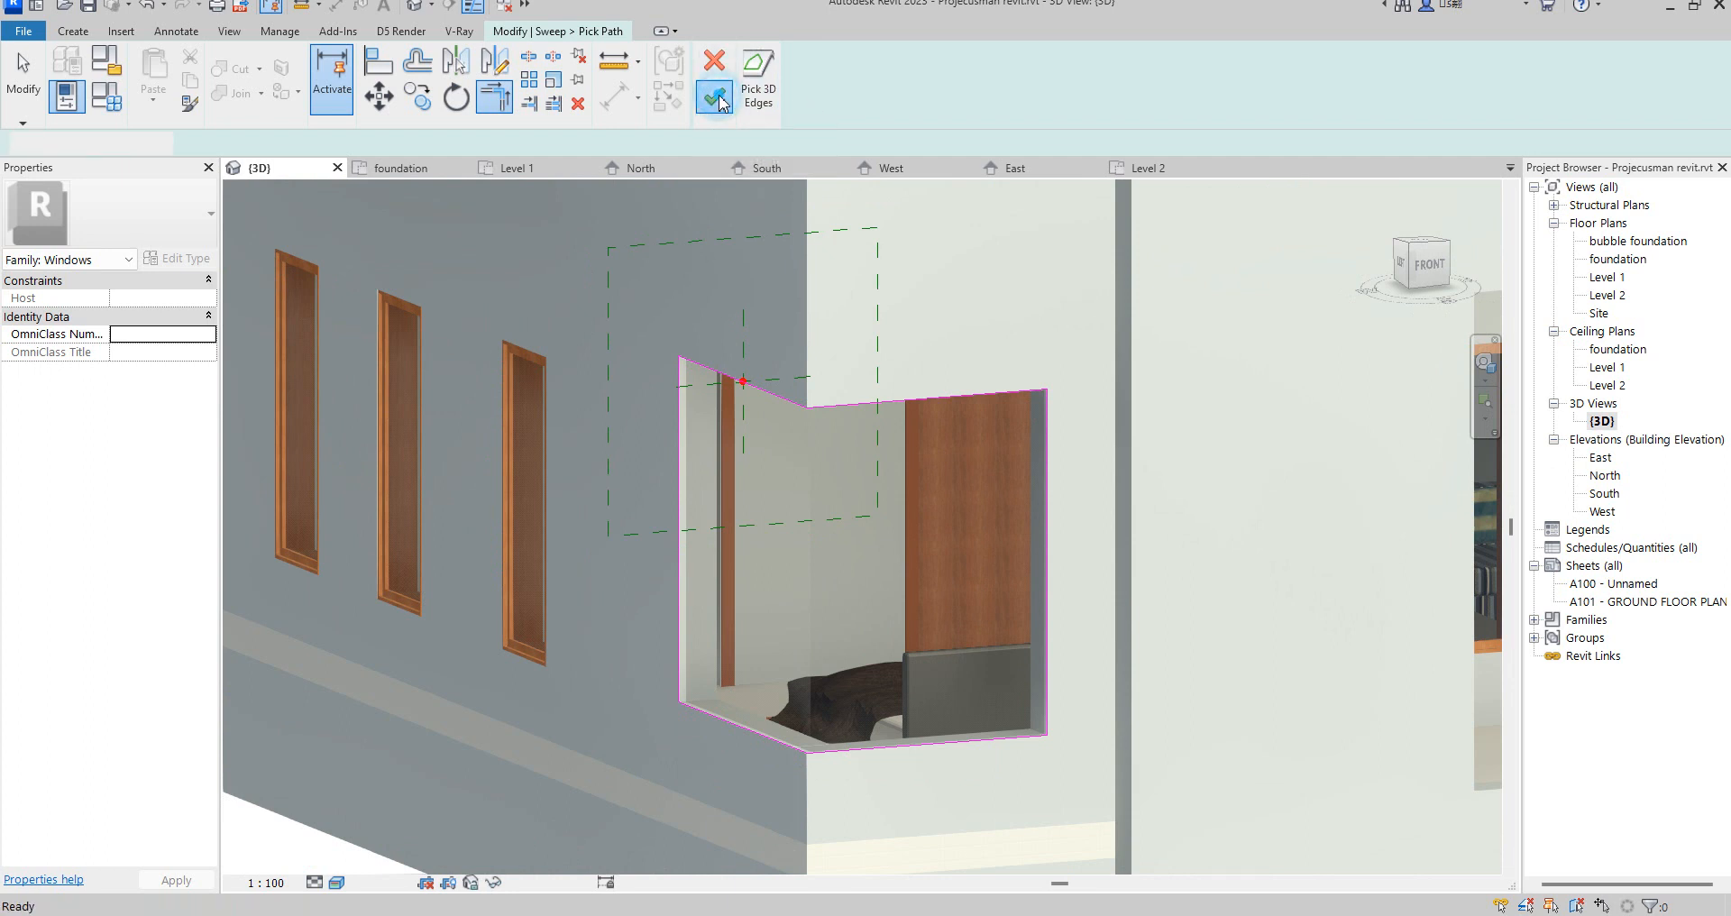
- Edit the sweep profile in the South elevation, sketching a rectangle about 245 by 54 mm over the opening's upper outer corner
double_click(1602, 493)
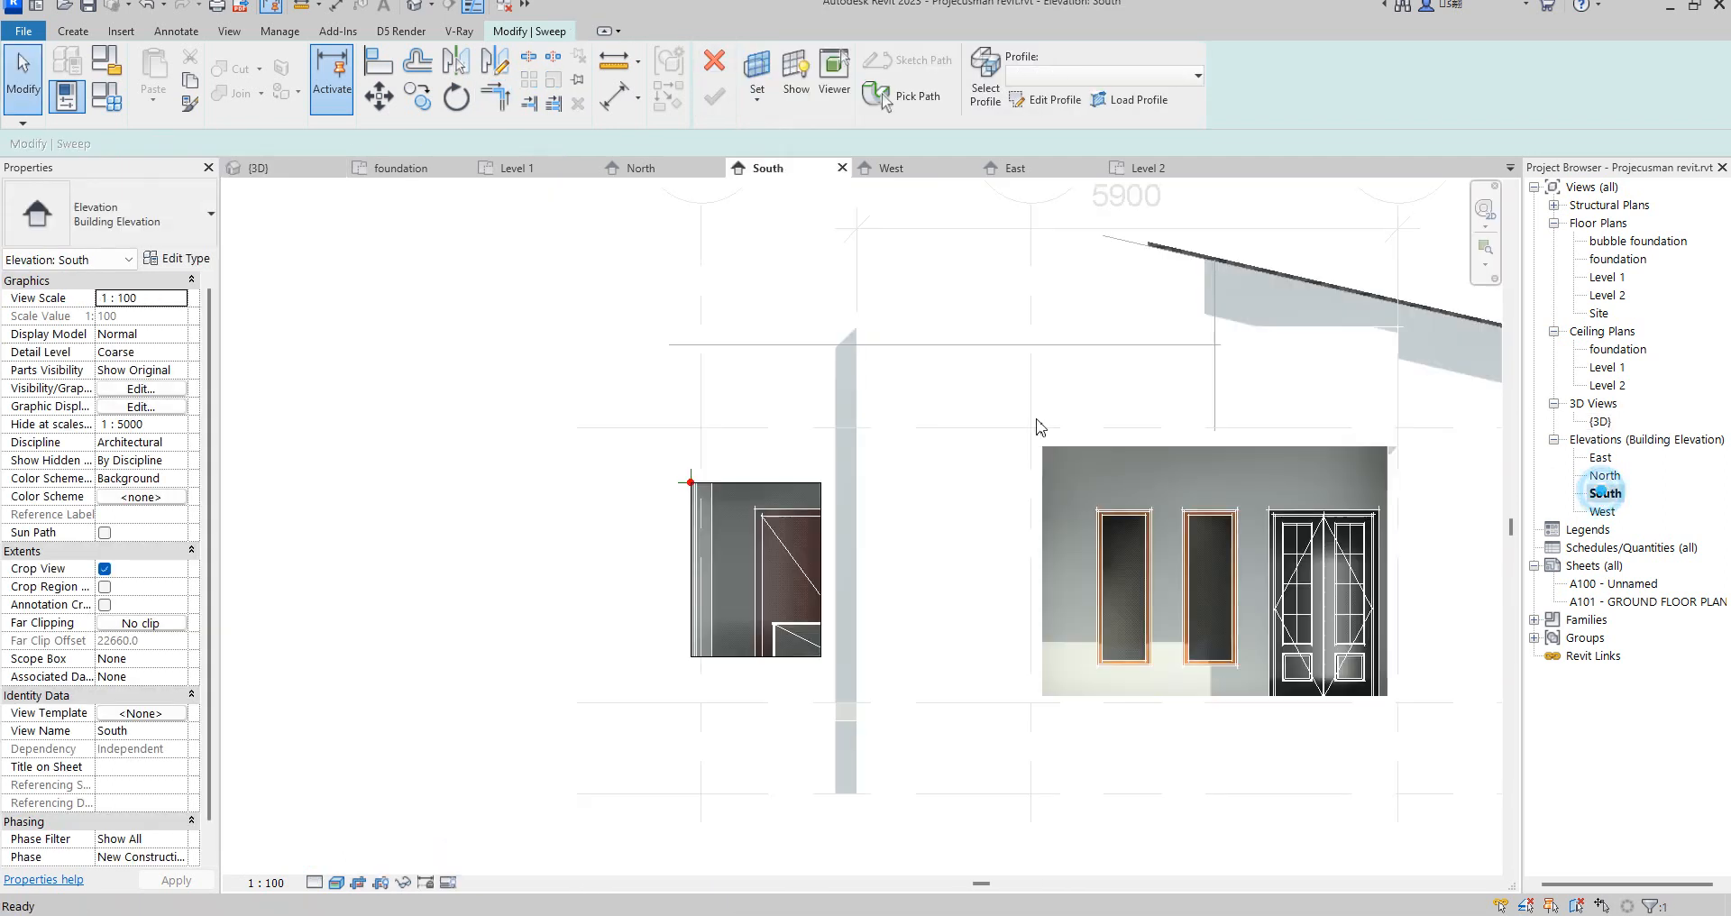
click(1046, 103)
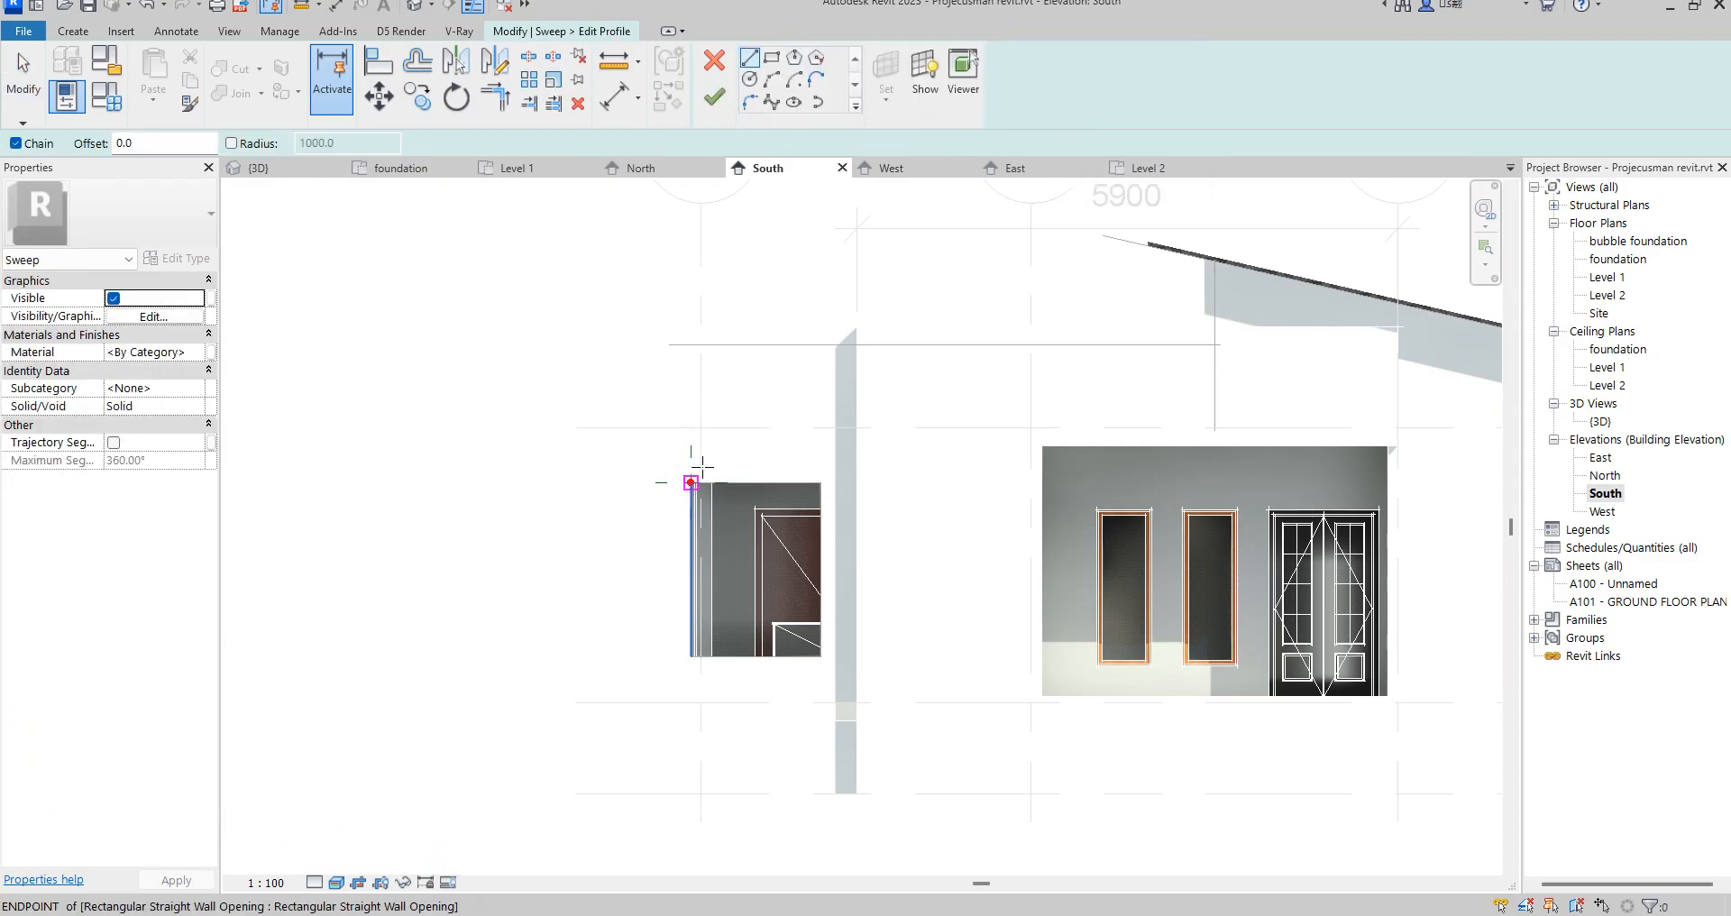
click(771, 57)
scroll(691, 473, up, 5)
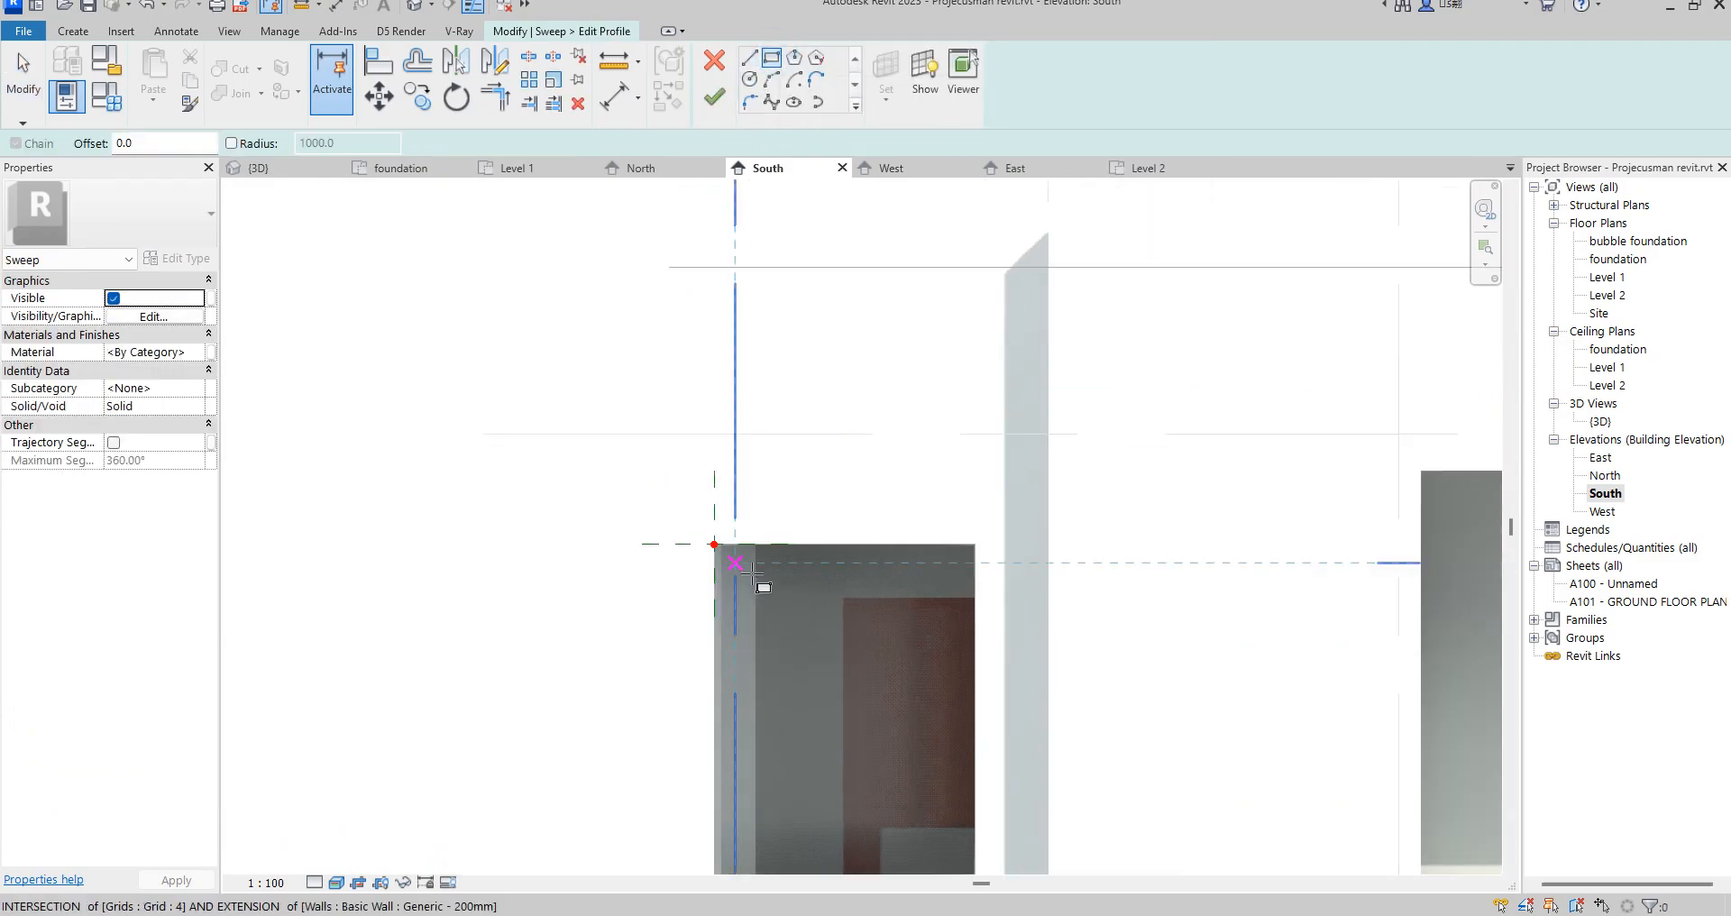
scroll(682, 525, up, 2)
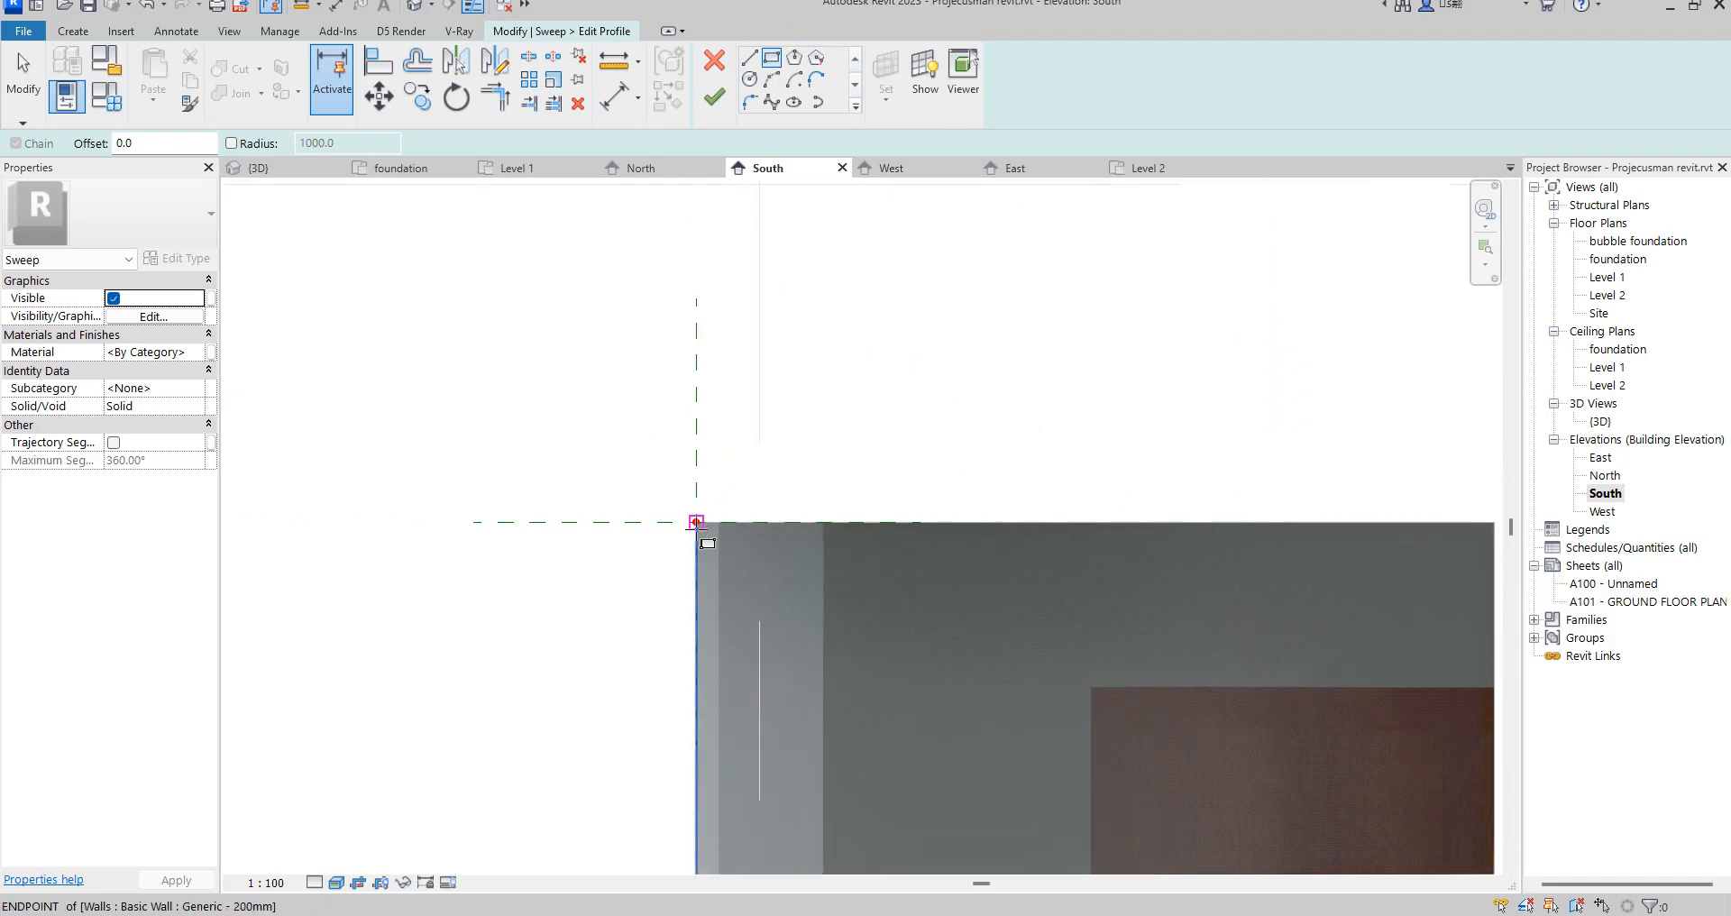
scroll(678, 523, up, 2)
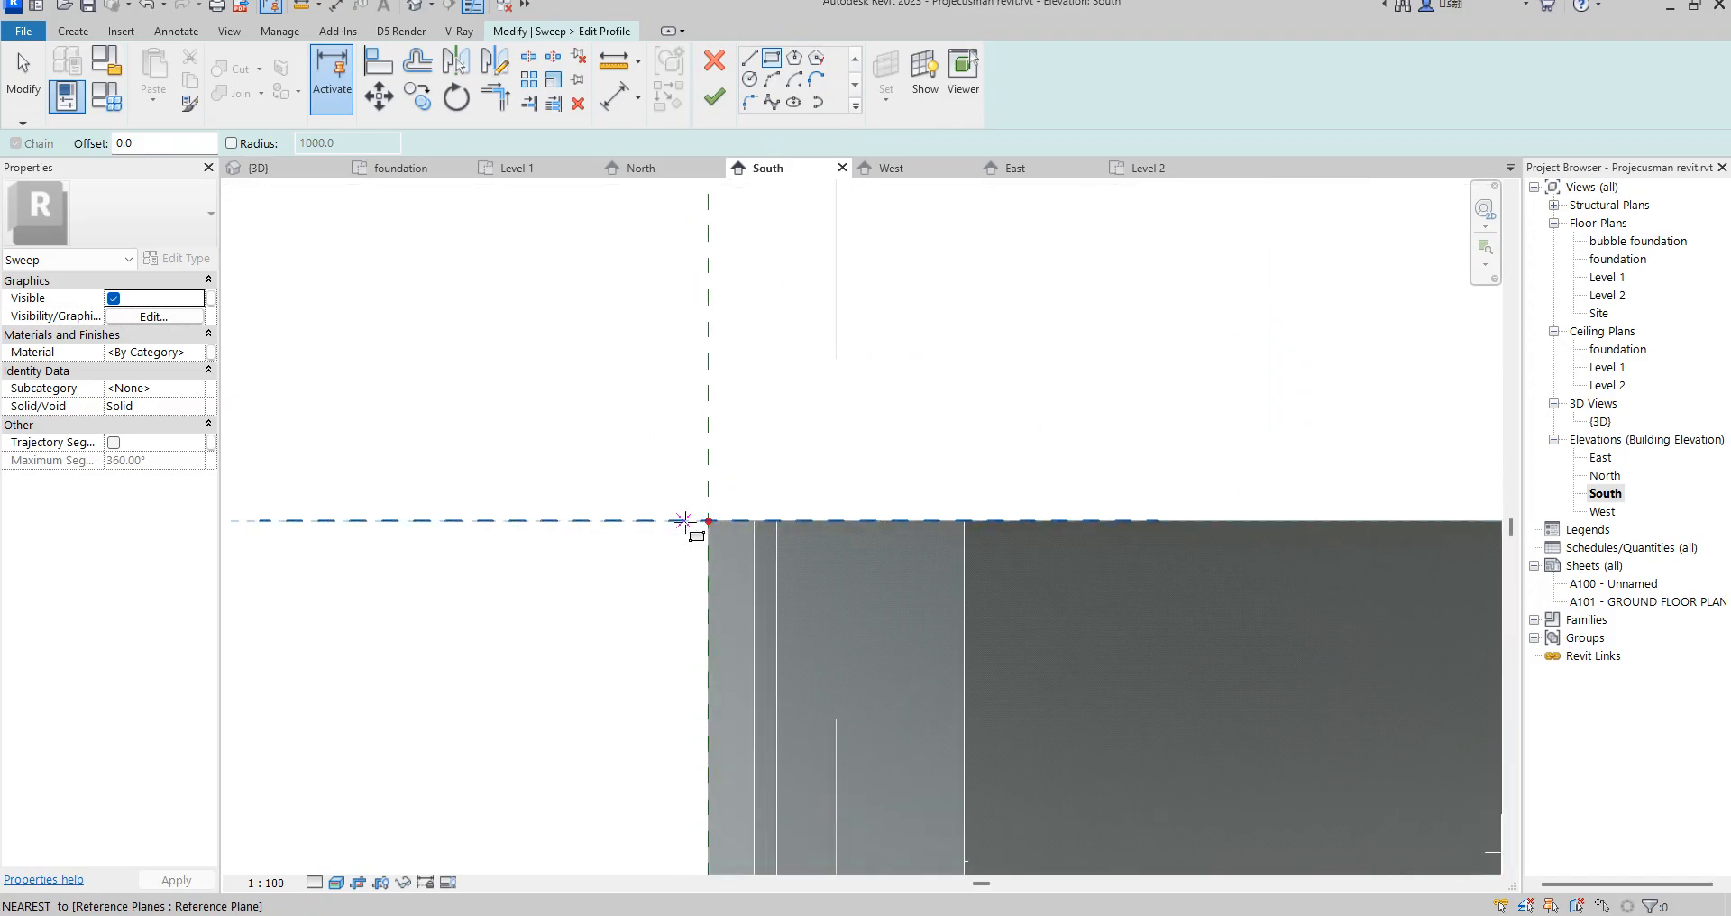
scroll(687, 528, up, 1)
click(685, 532)
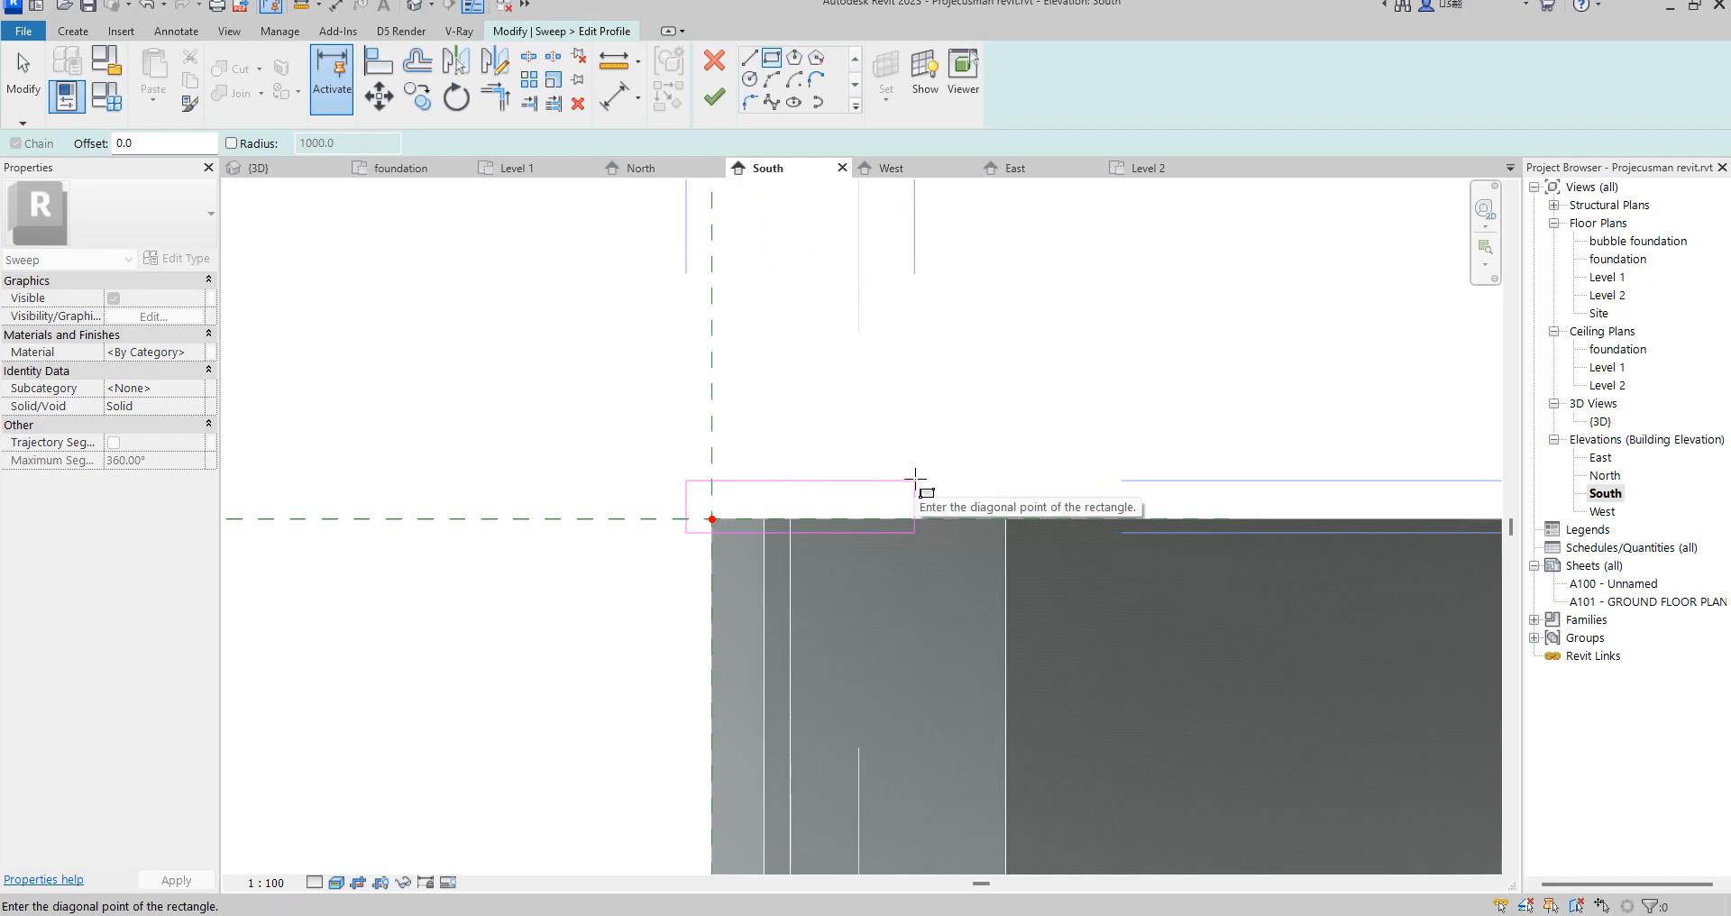
scroll(914, 480, down, 3)
scroll(928, 466, up, 2)
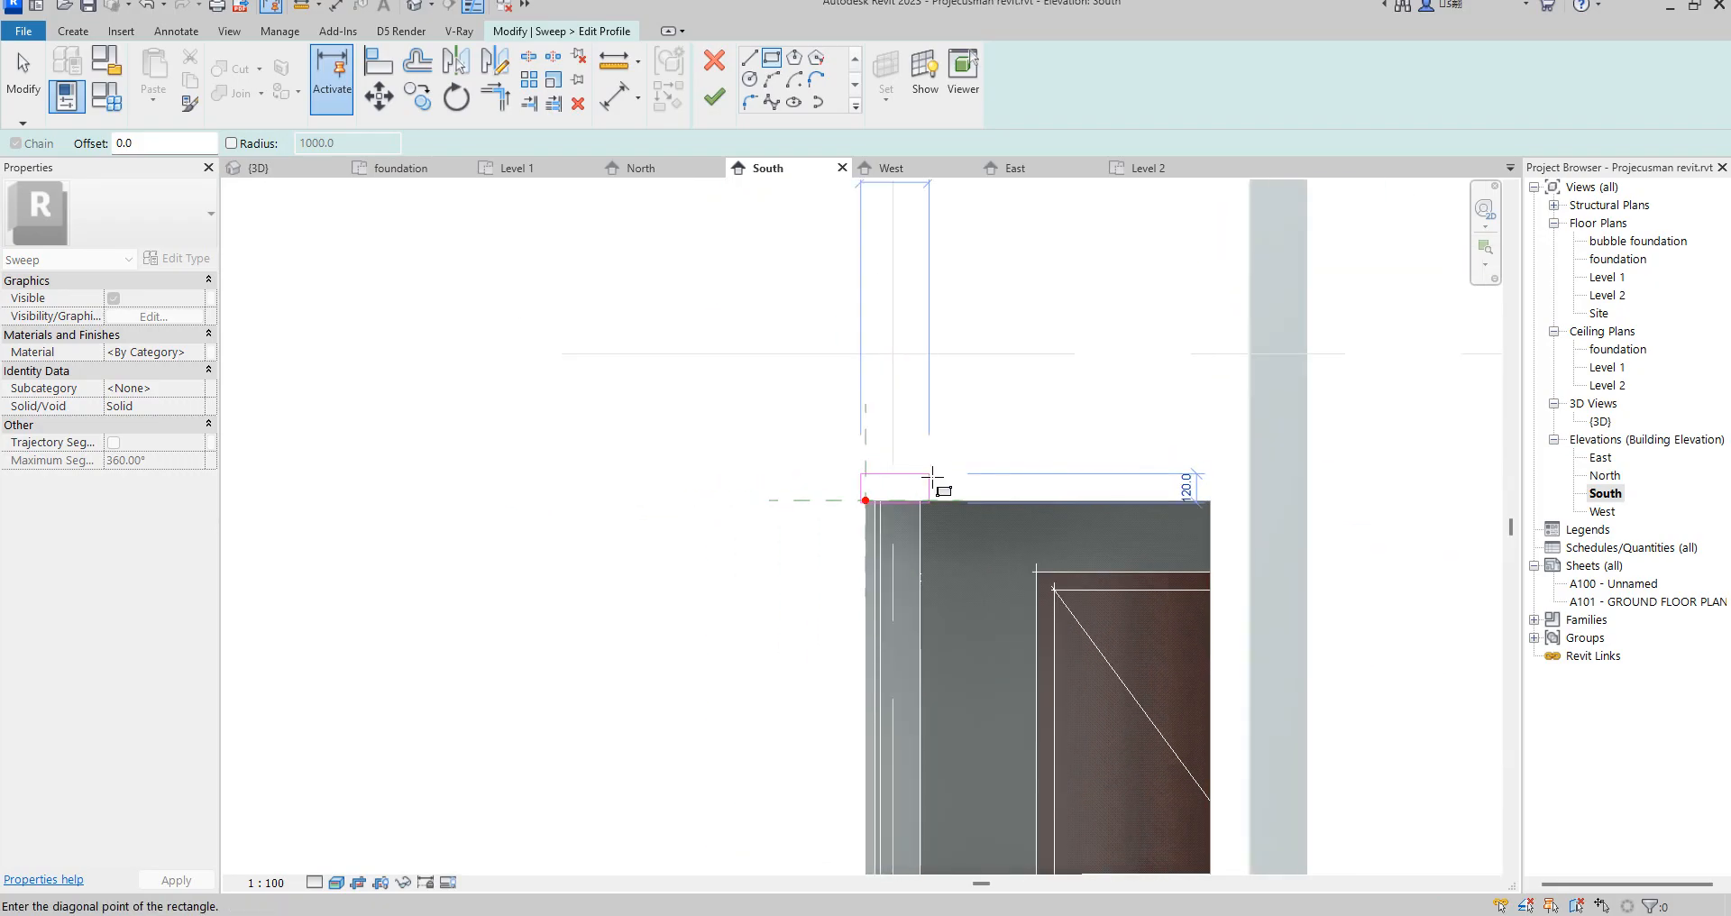
scroll(927, 478, up, 2)
click(919, 499)
right_click(975, 402)
click(1019, 411)
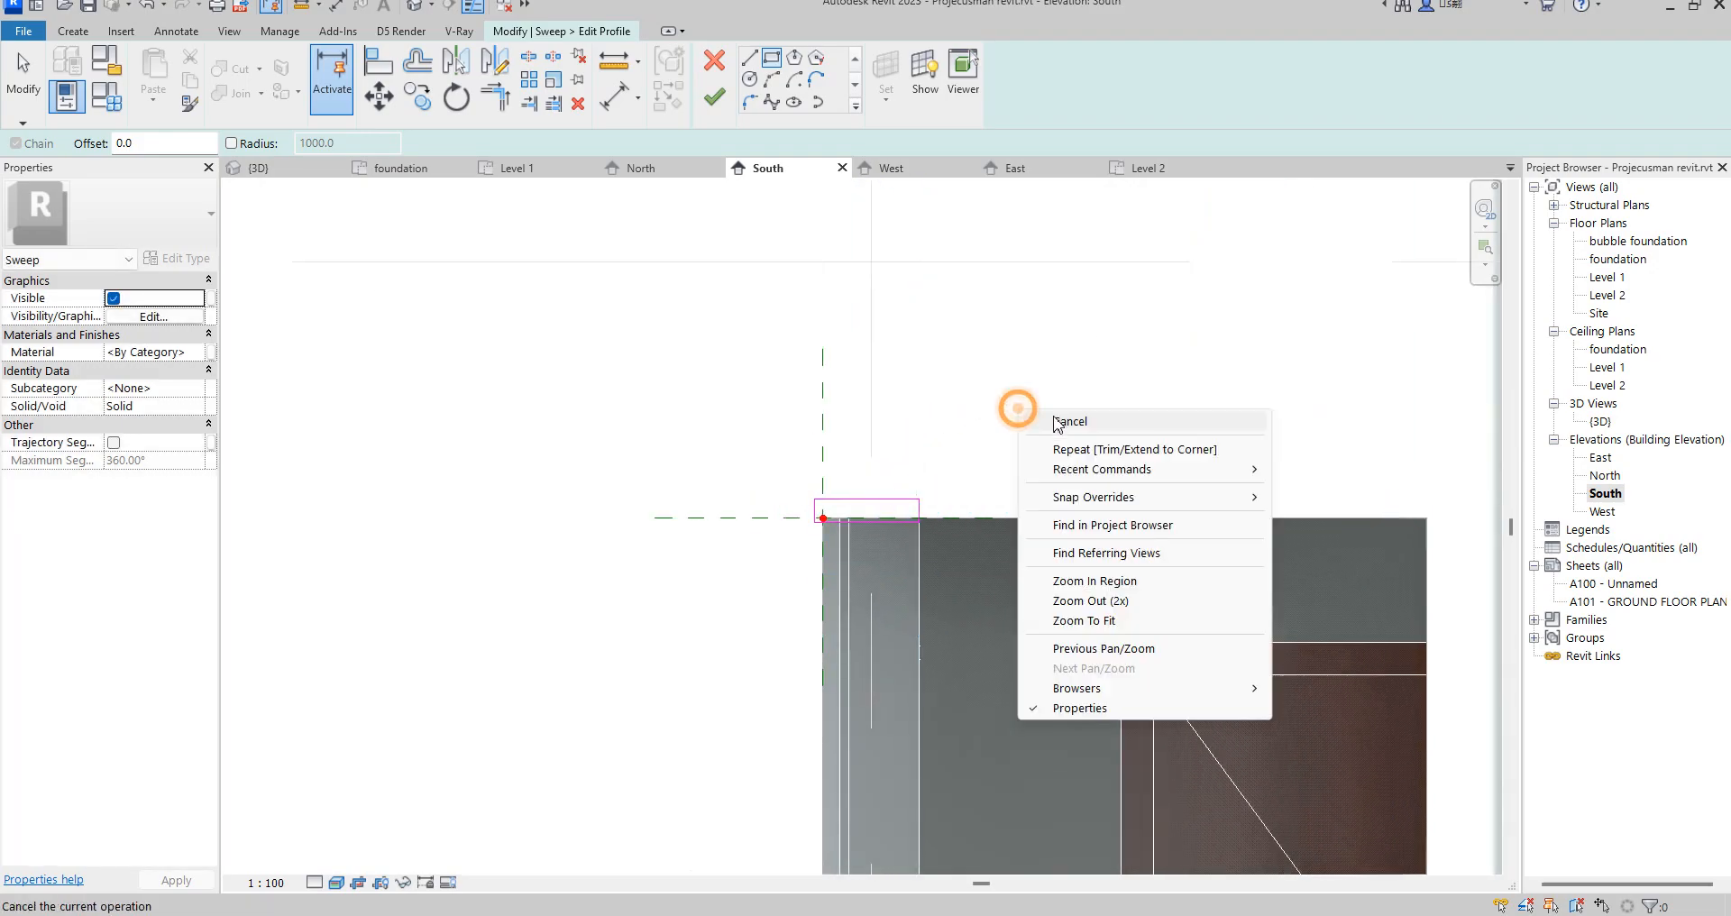
- Adjust the profile rectangle's width from its outer short edge, then finish the profile and the frame sweep
click(919, 510)
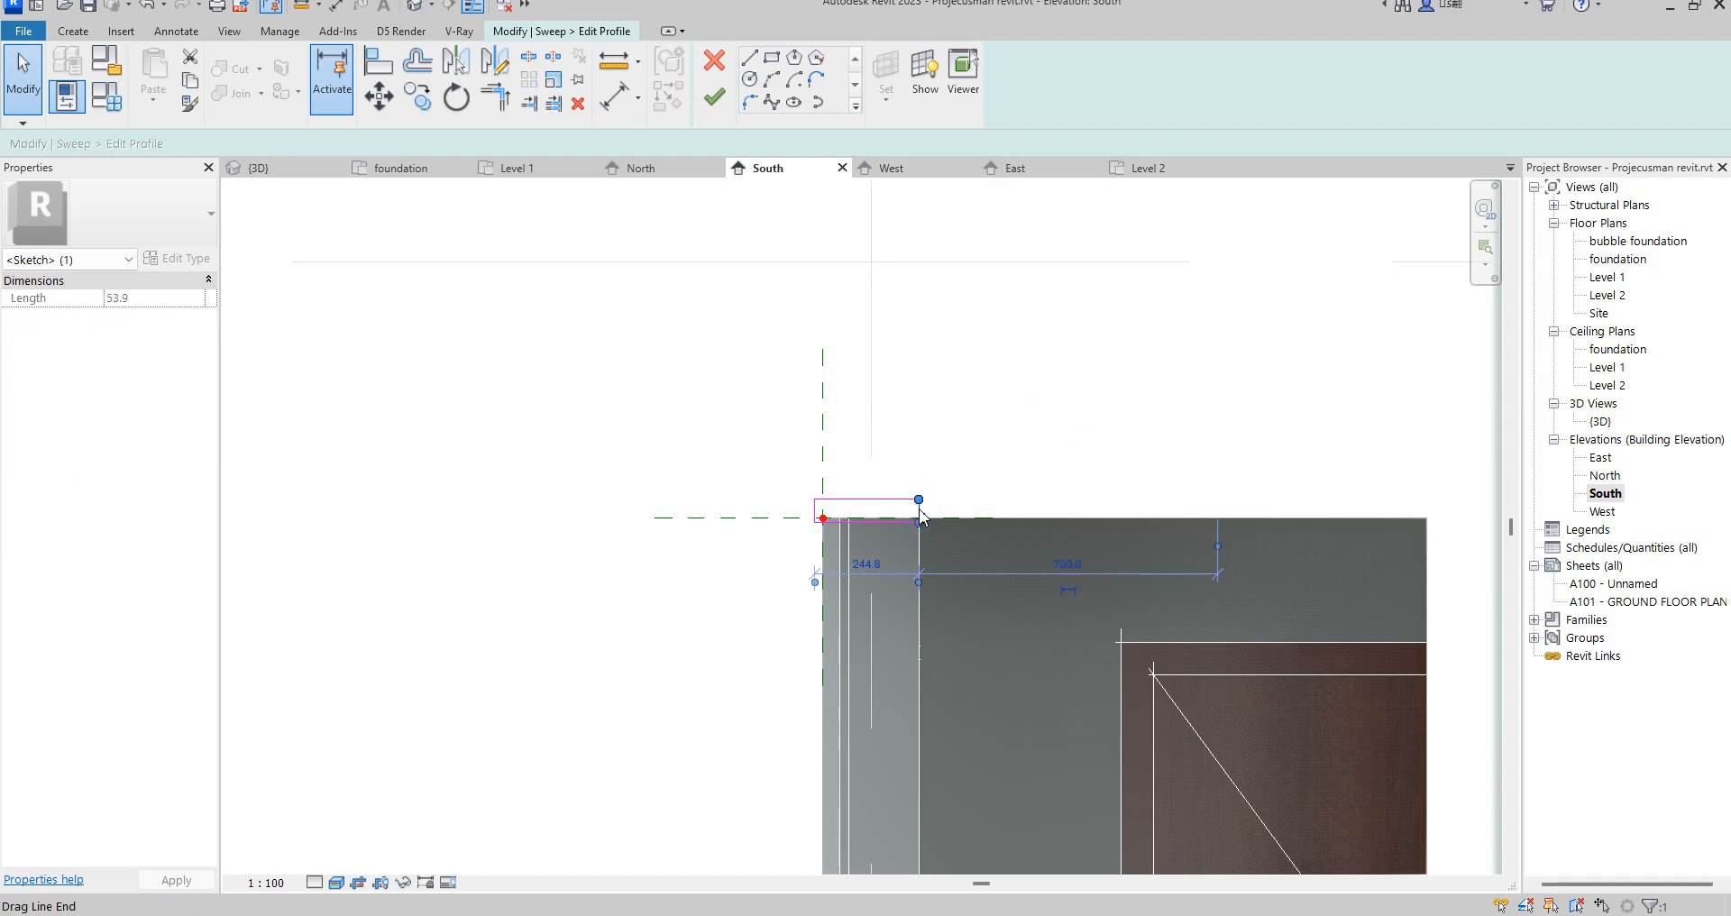
click(817, 515)
click(874, 441)
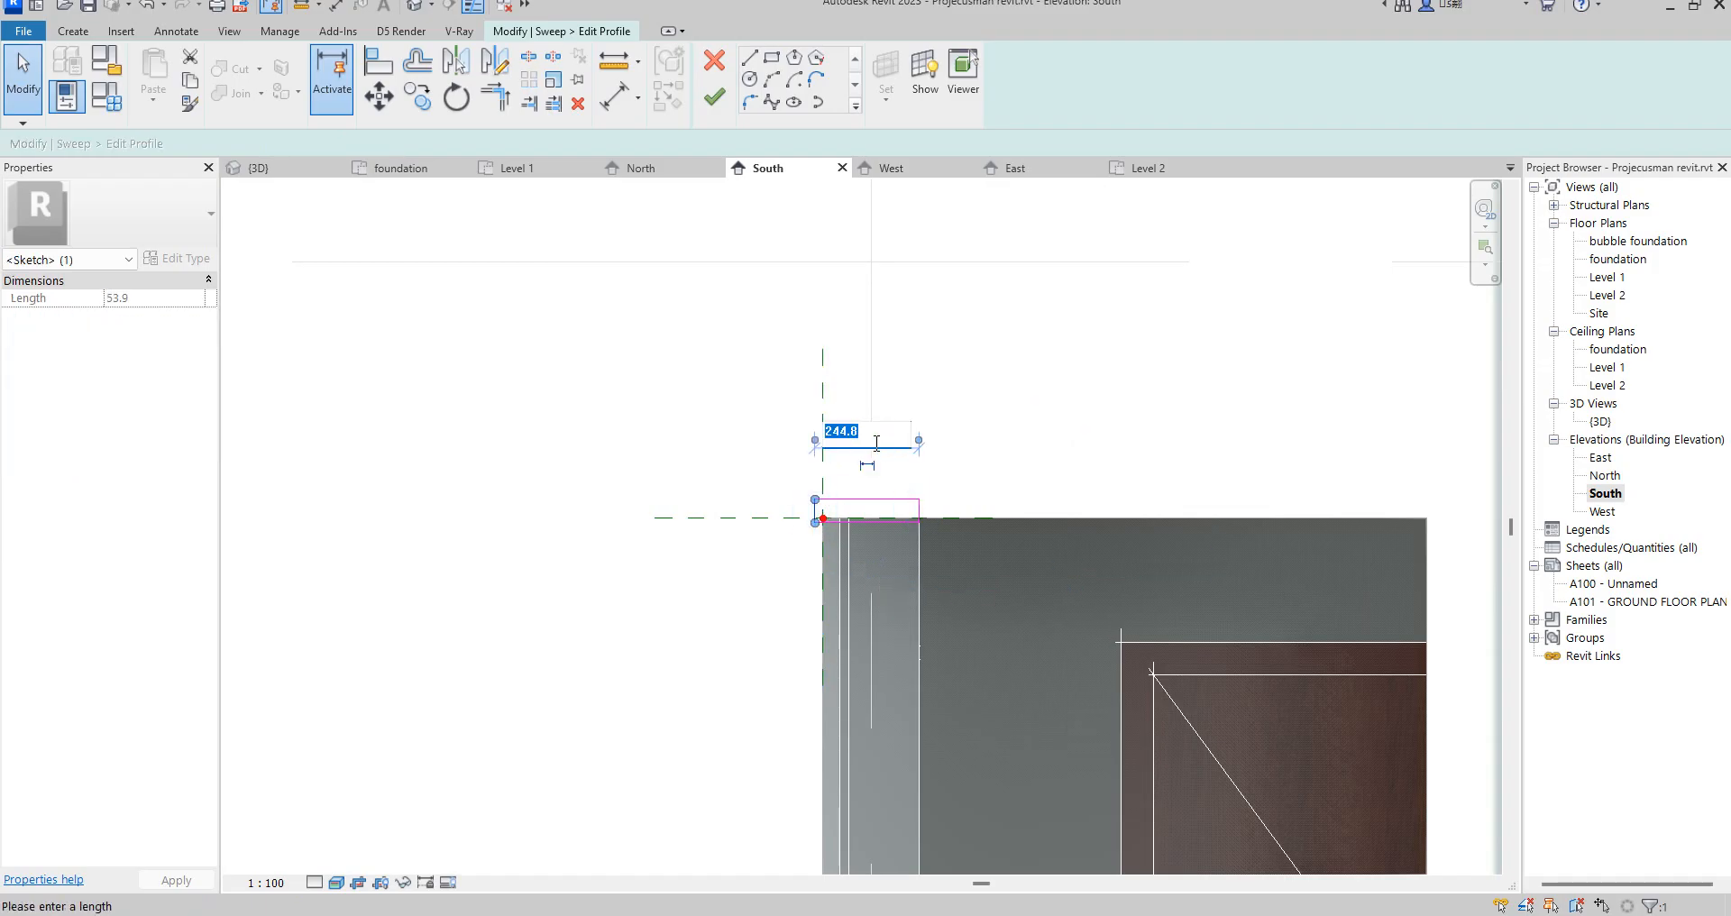
key(Return)
key(Escape)
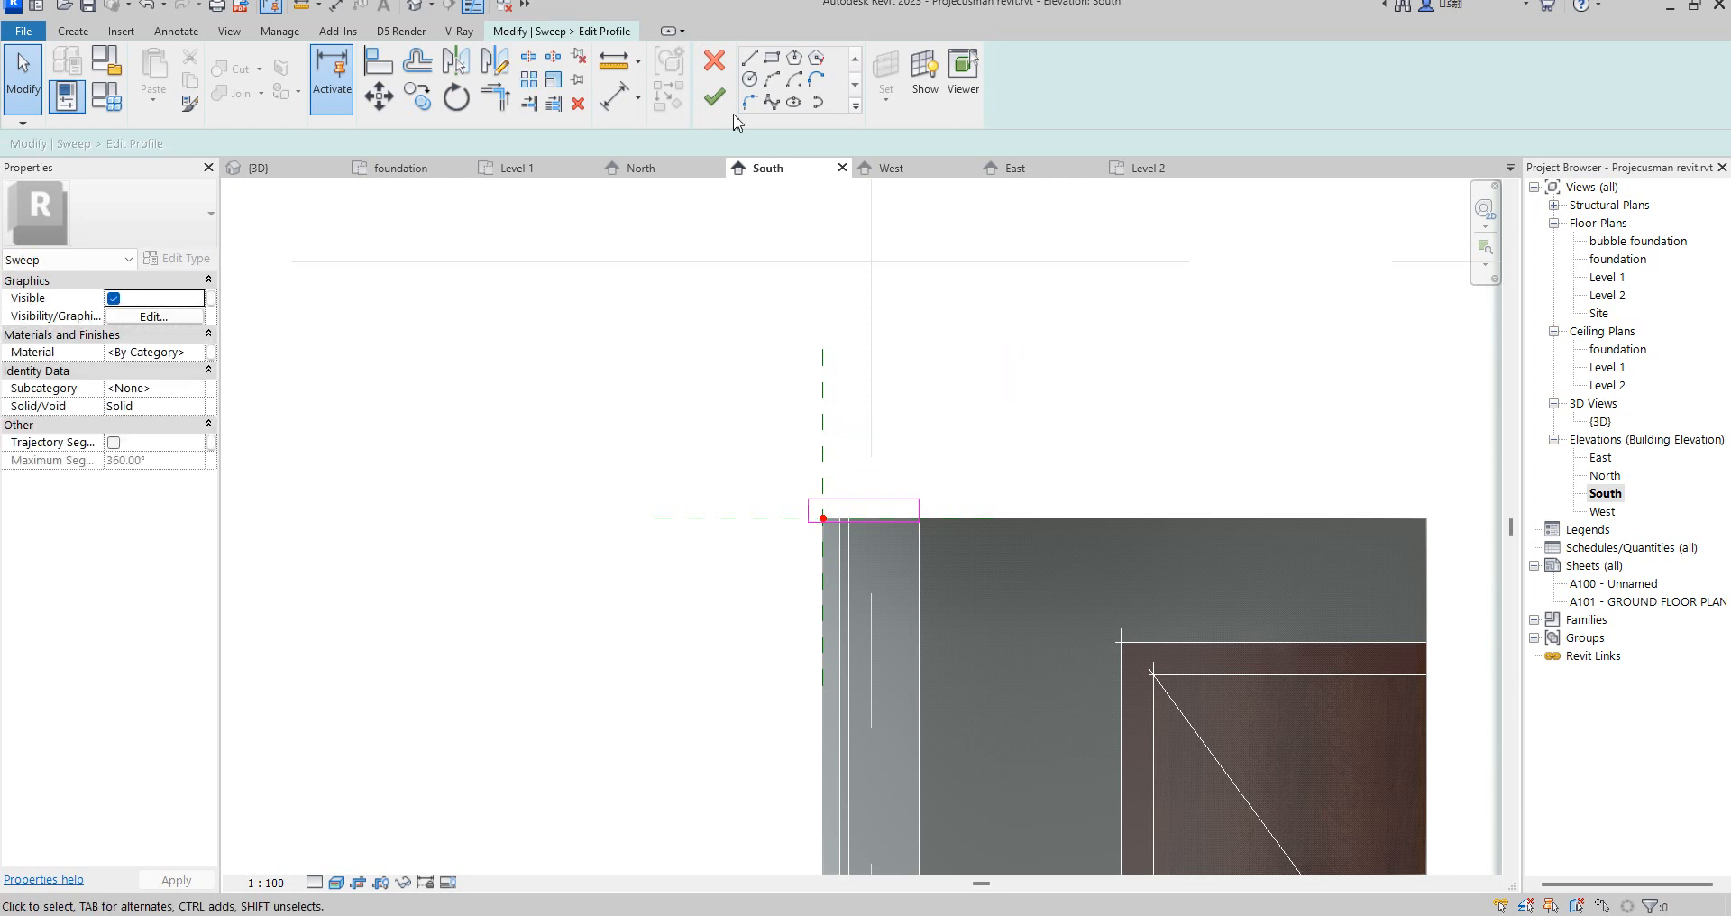
click(711, 96)
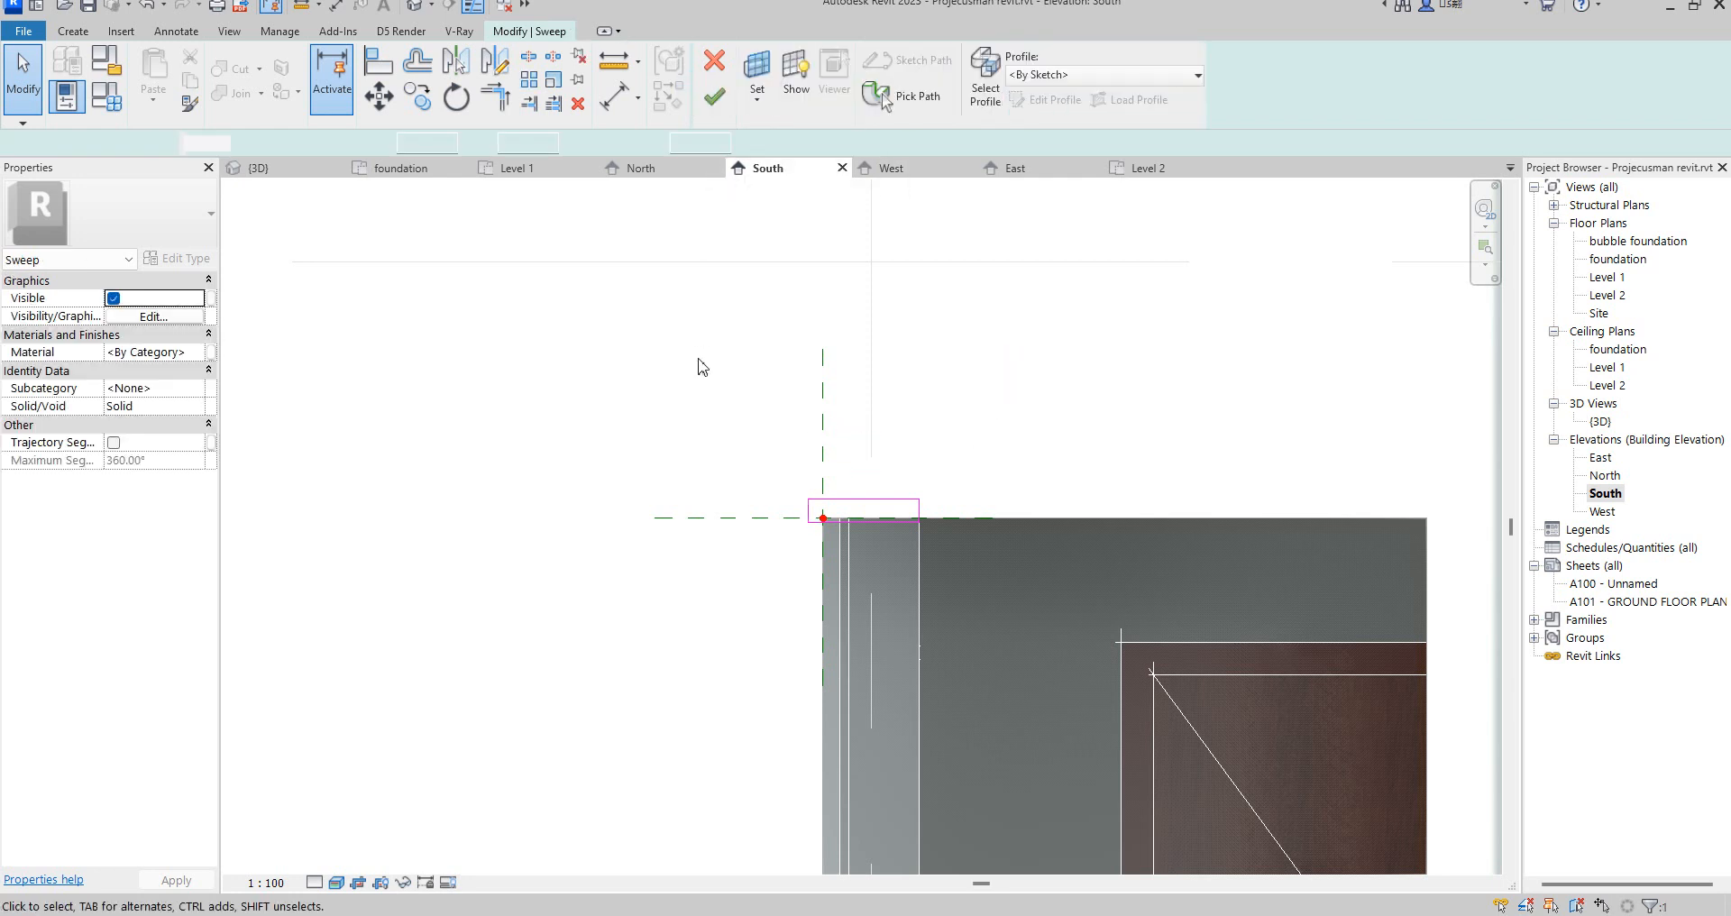
click(718, 94)
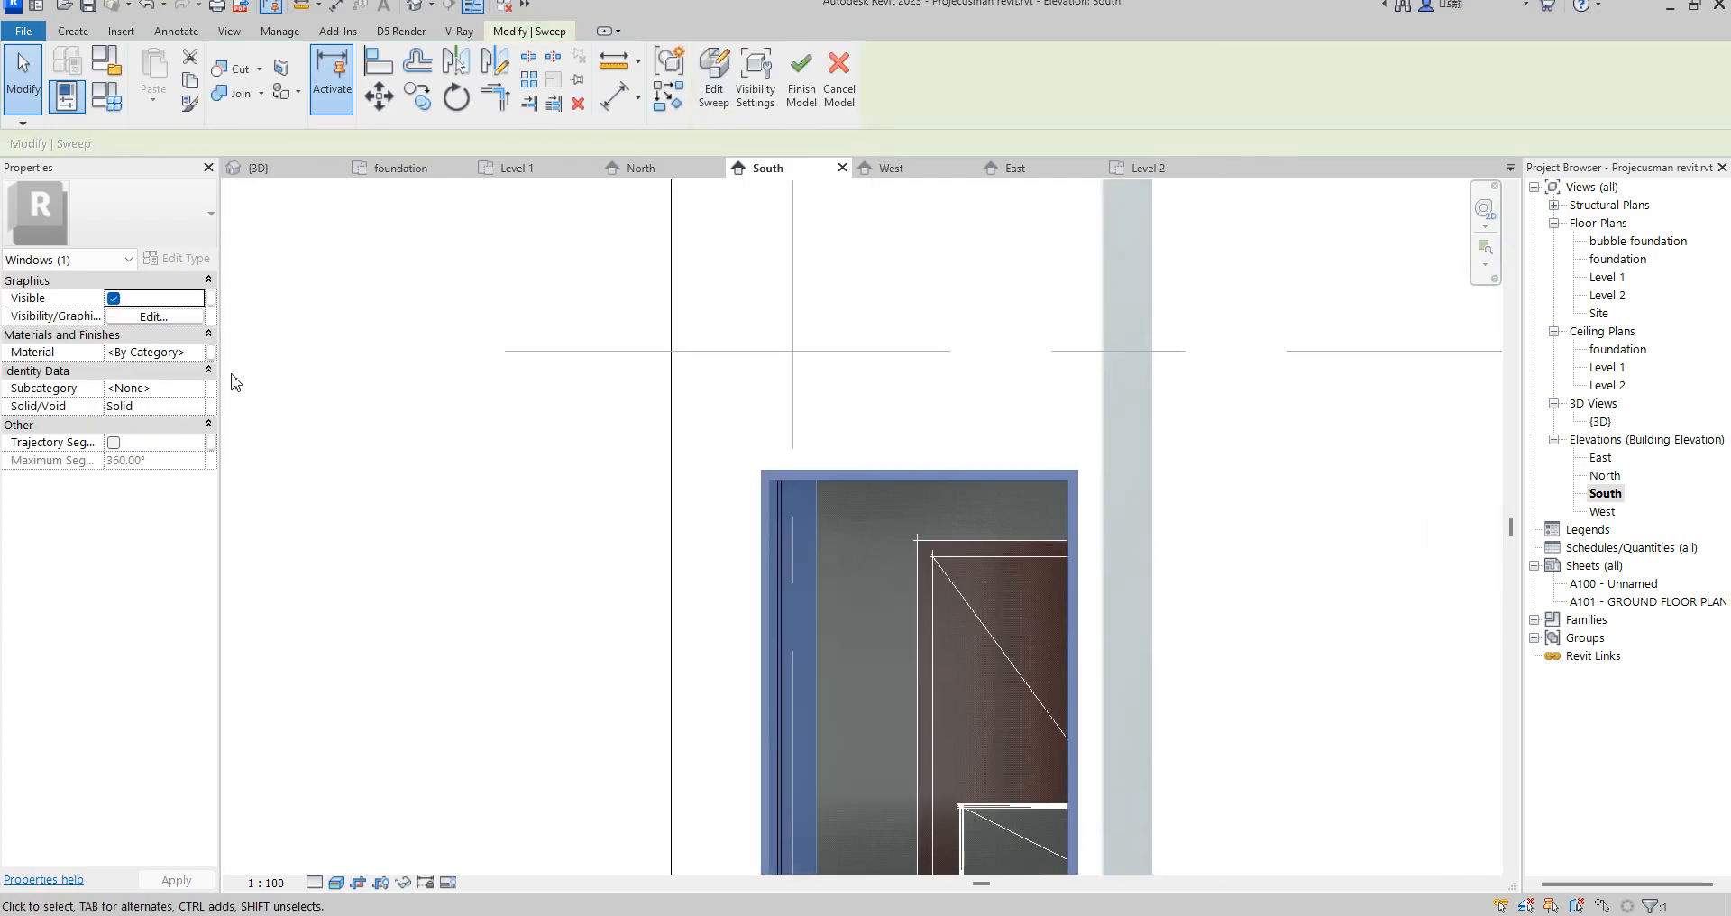
- Assign the Aluminium(8) material to the swept window frame
click(198, 353)
click(197, 352)
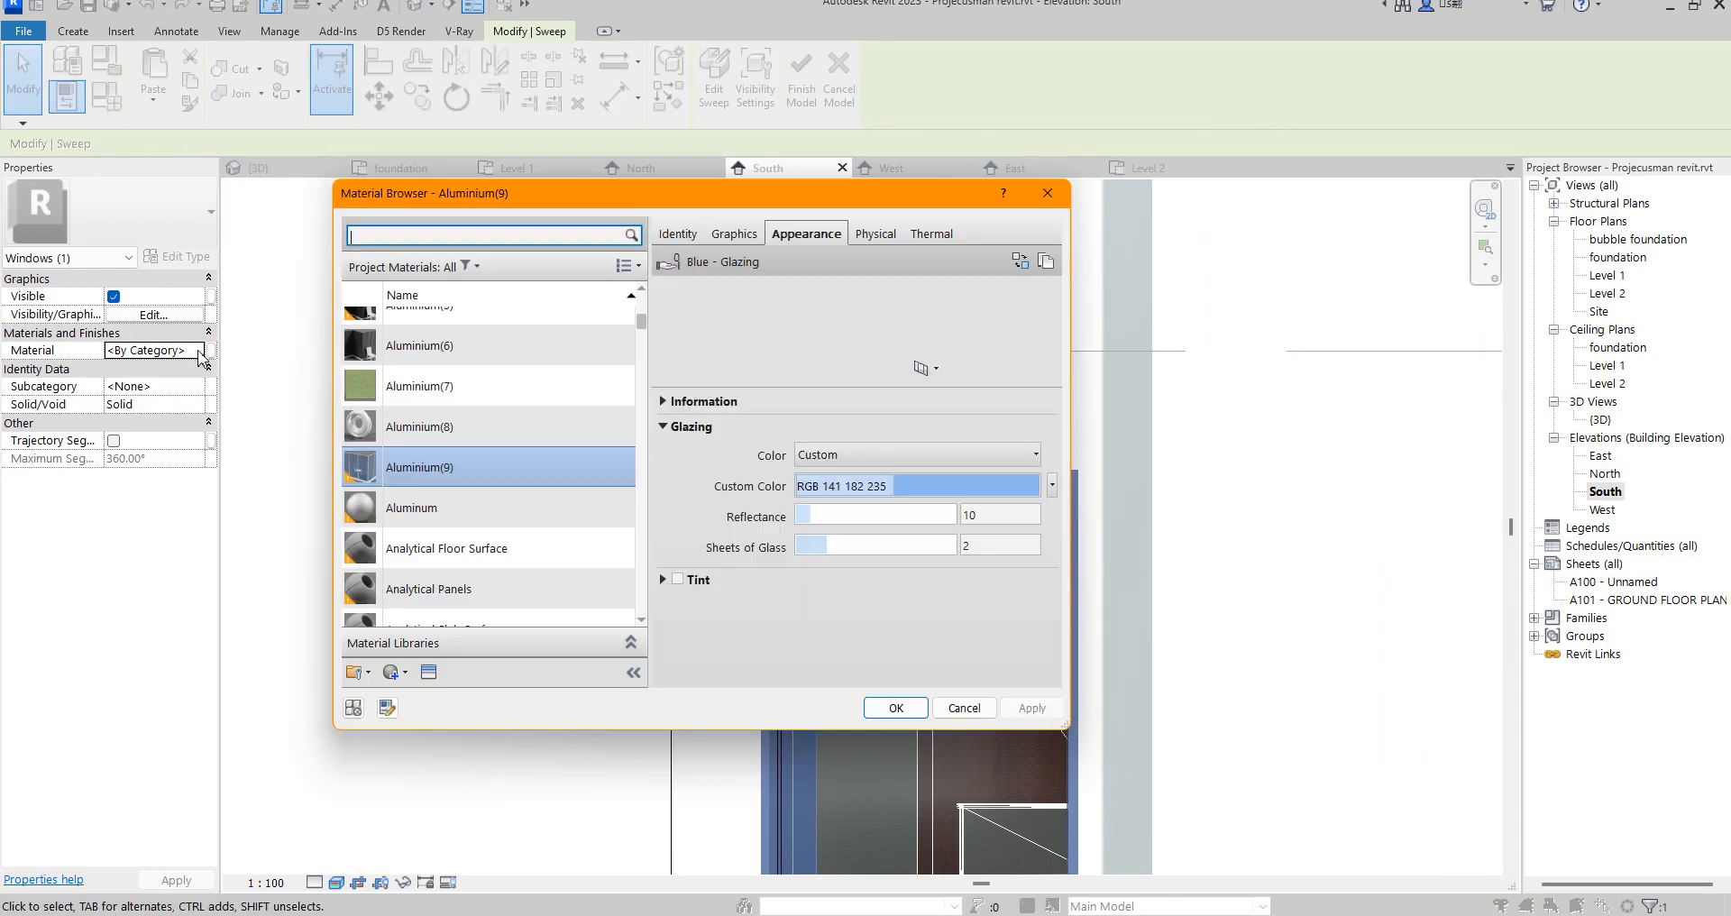
click(418, 429)
click(417, 430)
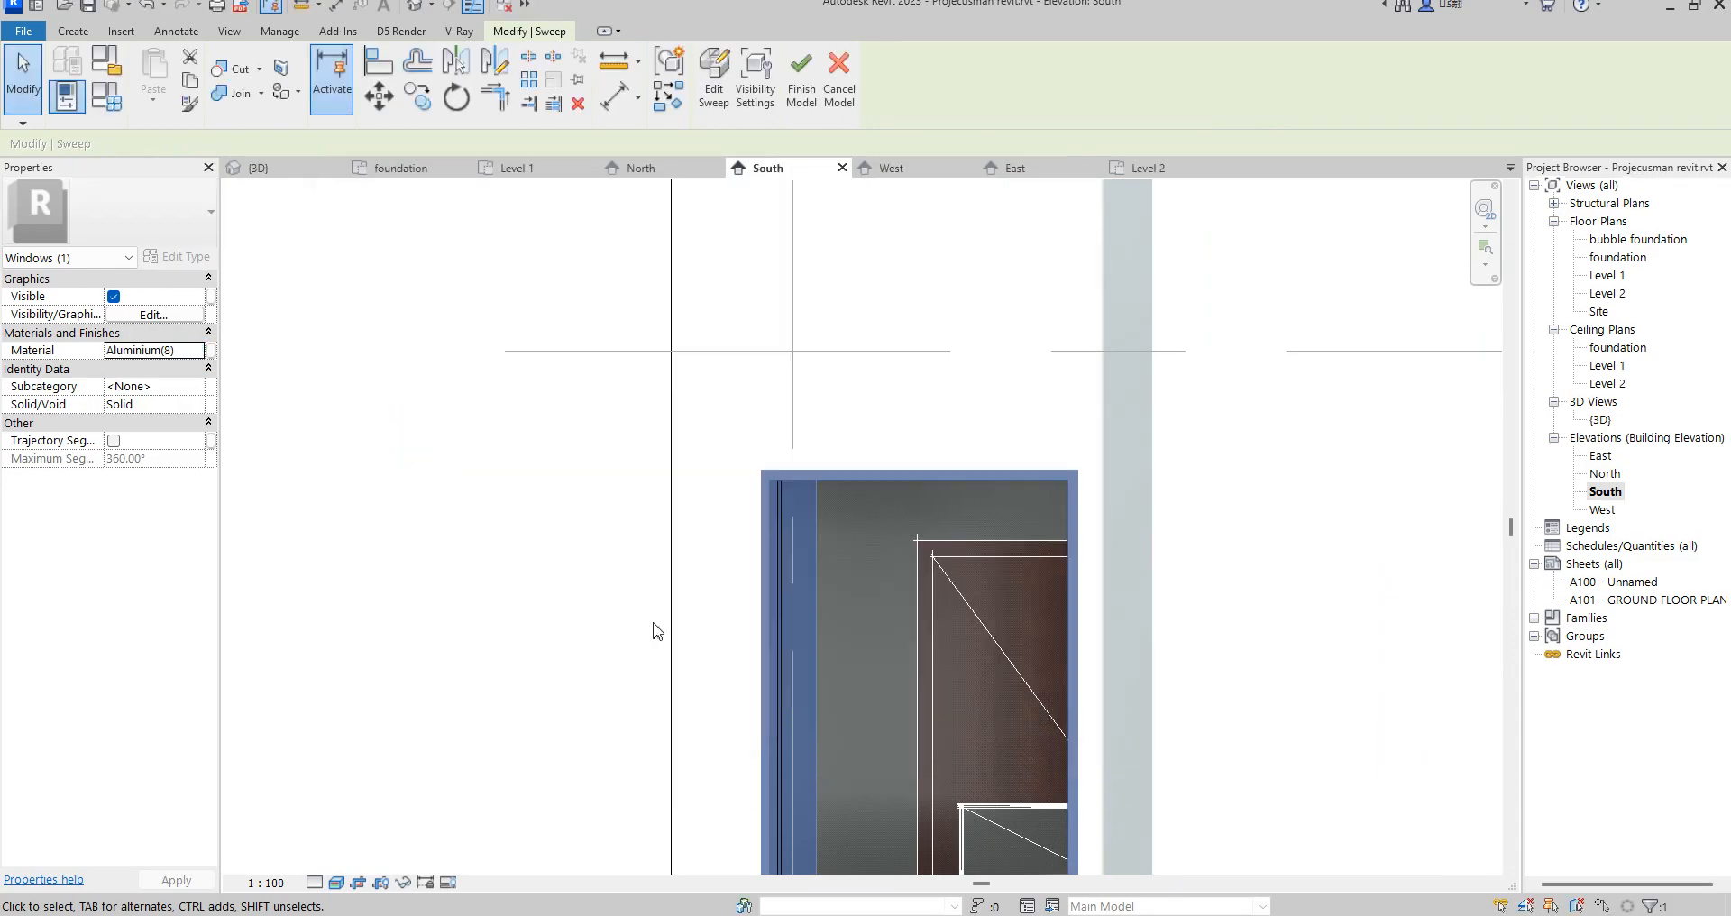
- Finish the in-place window model and inspect the framed corner window in the 3D view
click(536, 389)
click(711, 77)
click(494, 588)
scroll(524, 510, down, 4)
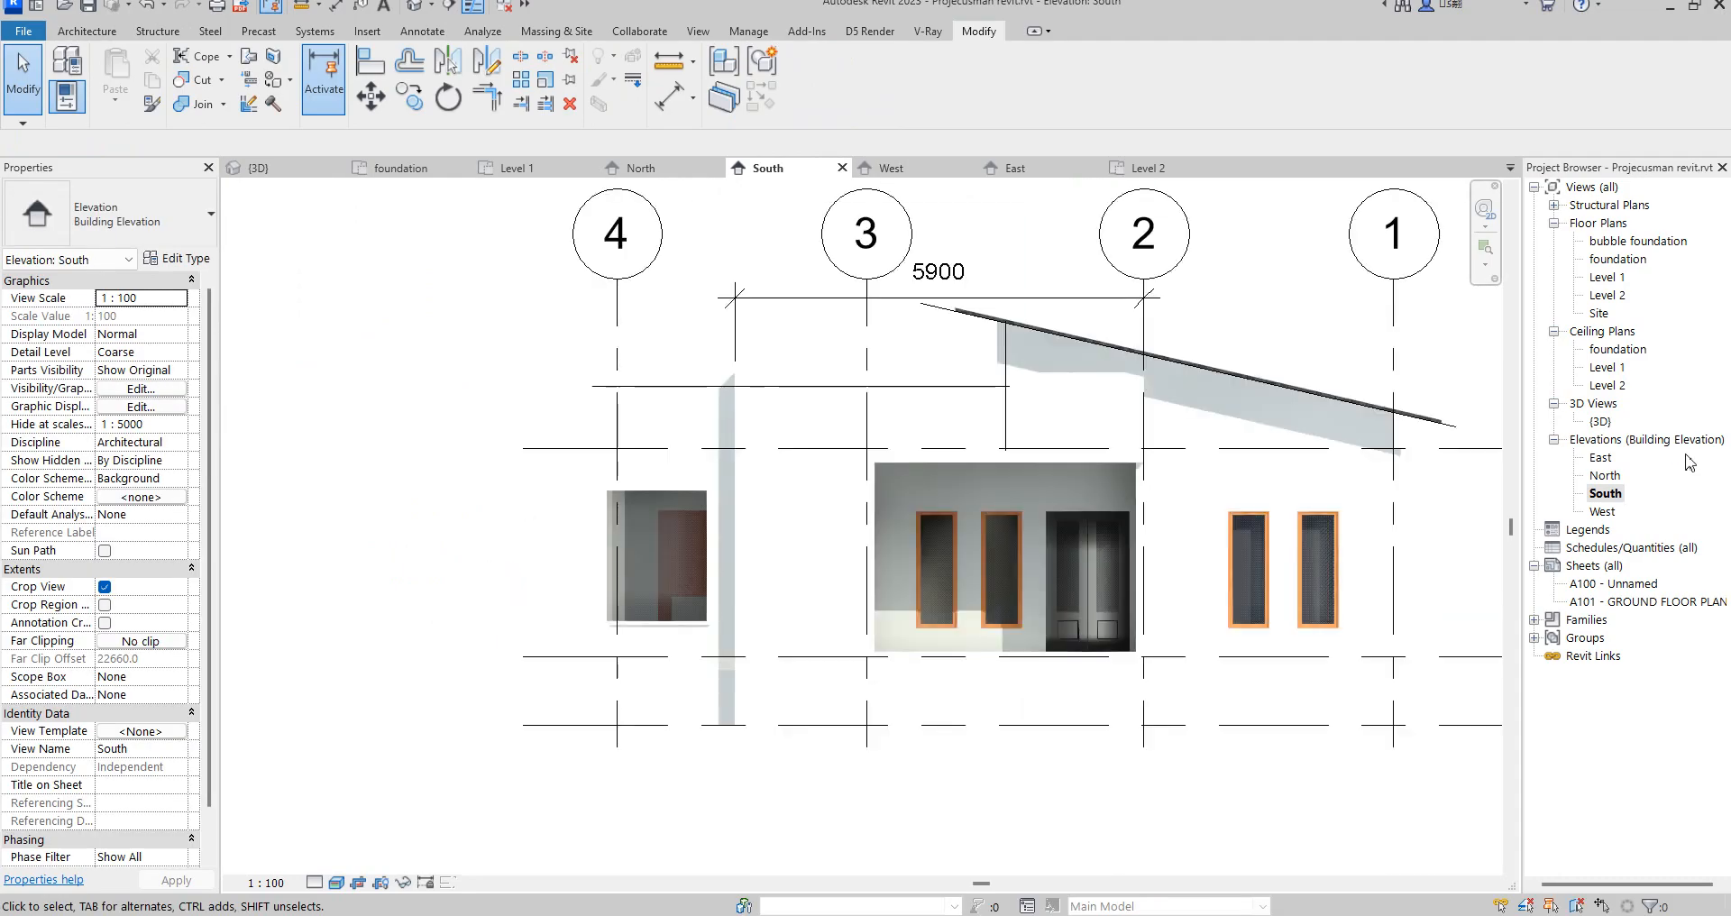
double_click(1598, 421)
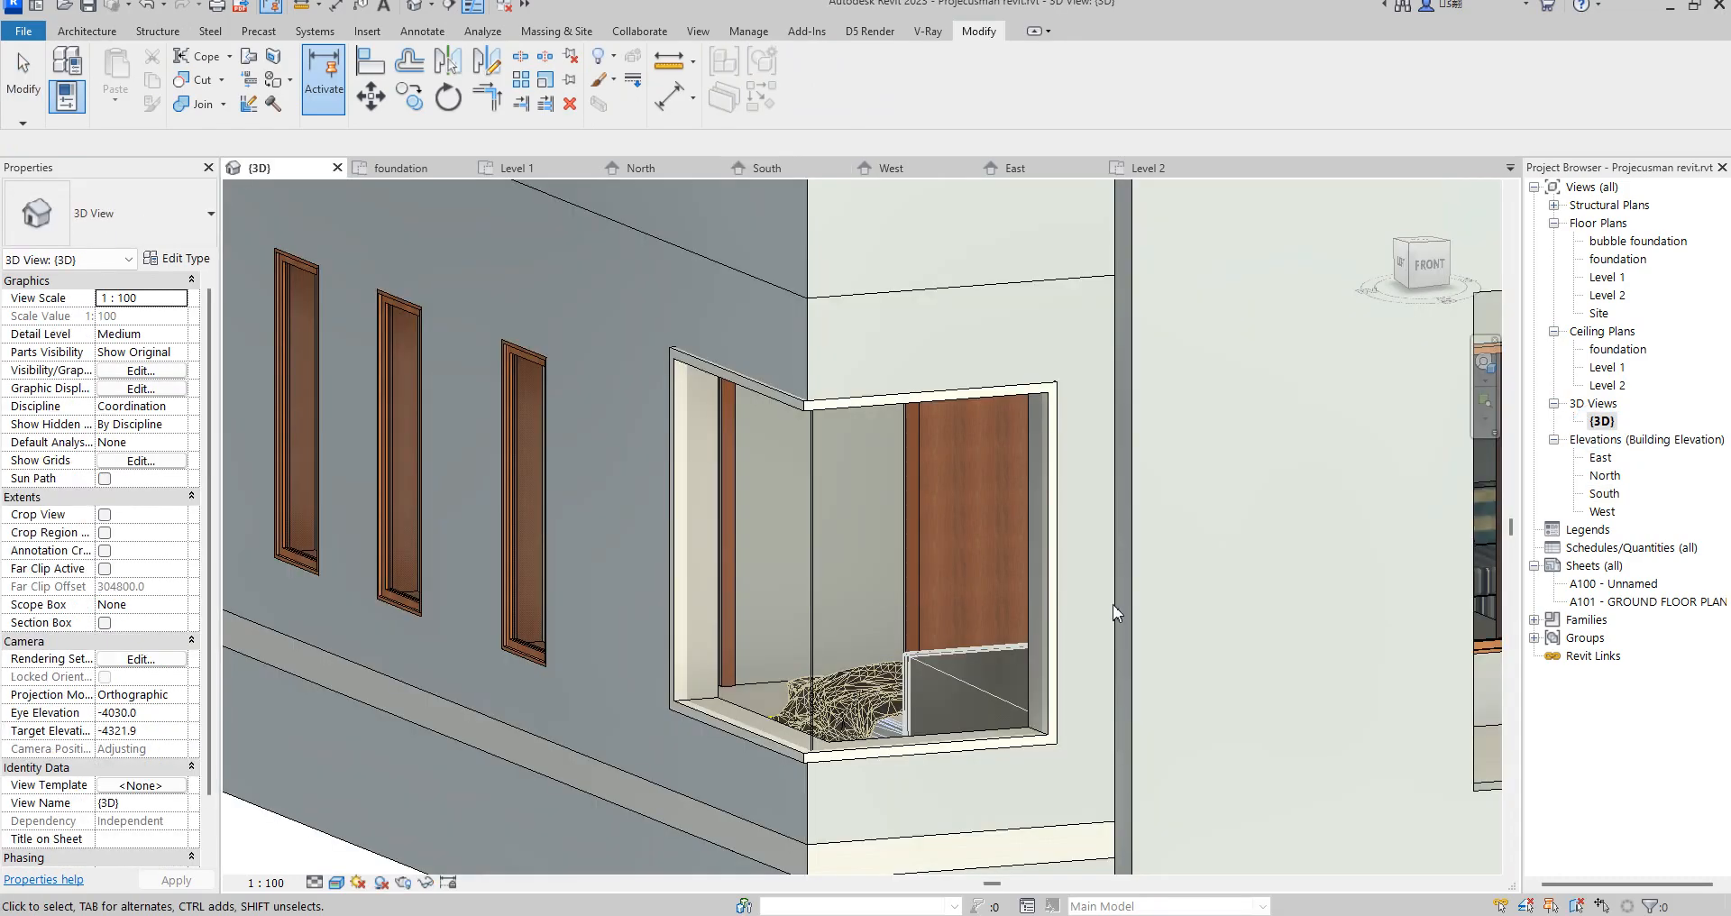
scroll(964, 523, down, 3)
scroll(964, 523, up, 3)
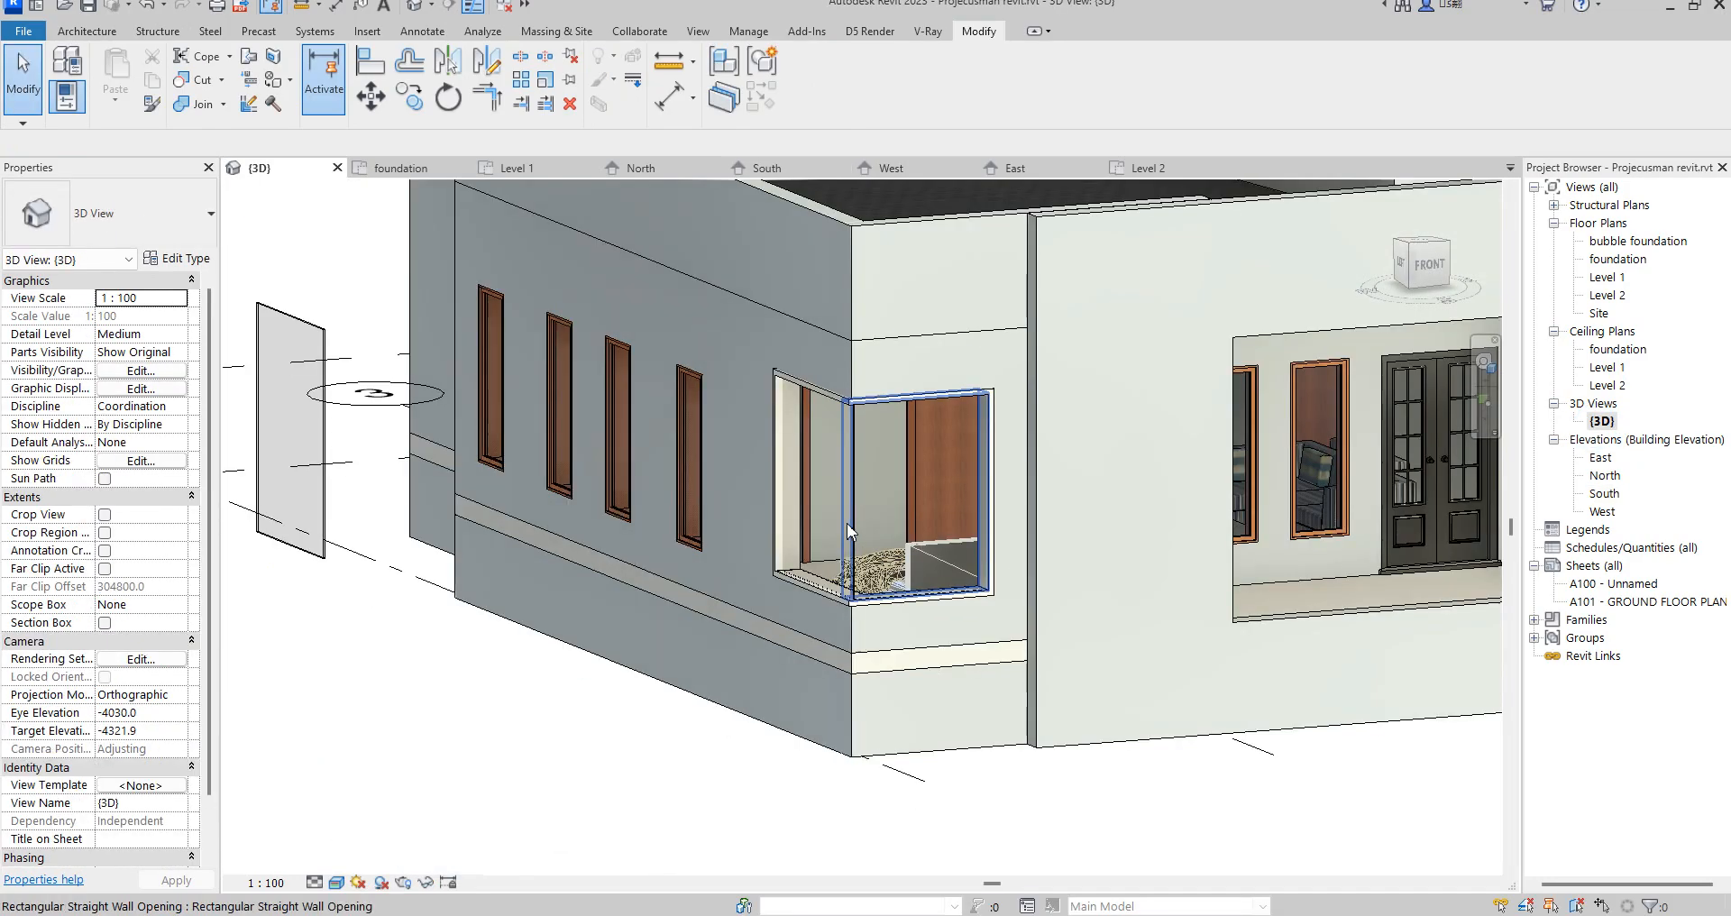
scroll(864, 526, down, 2)
key(Tab)
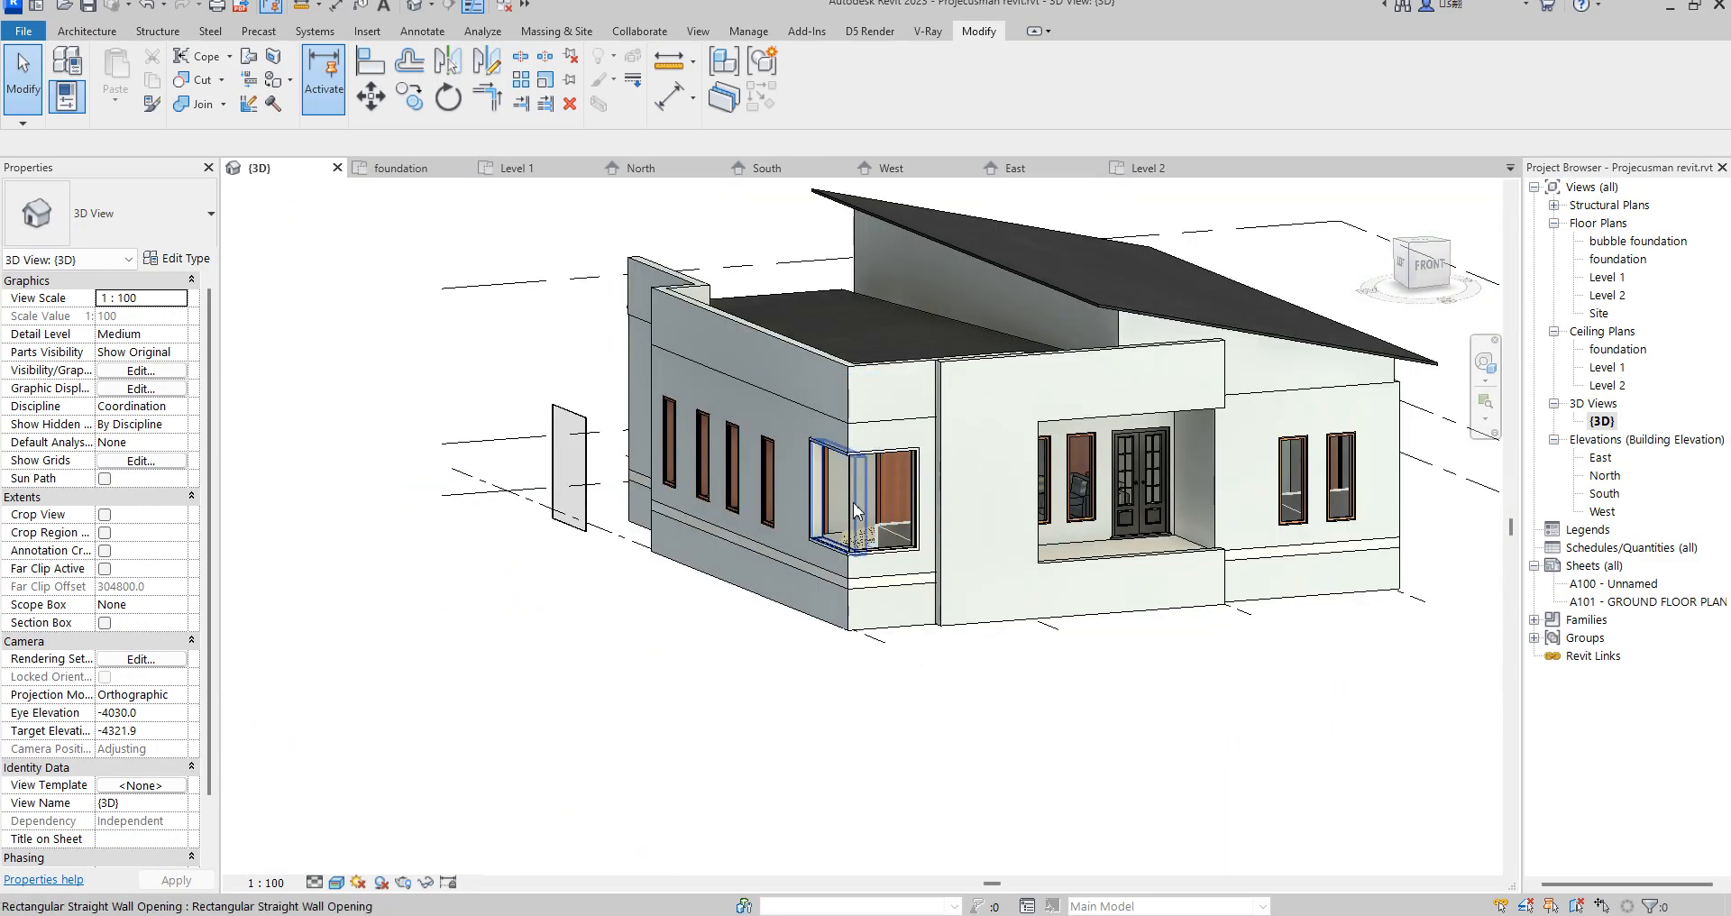
click(873, 499)
click(618, 680)
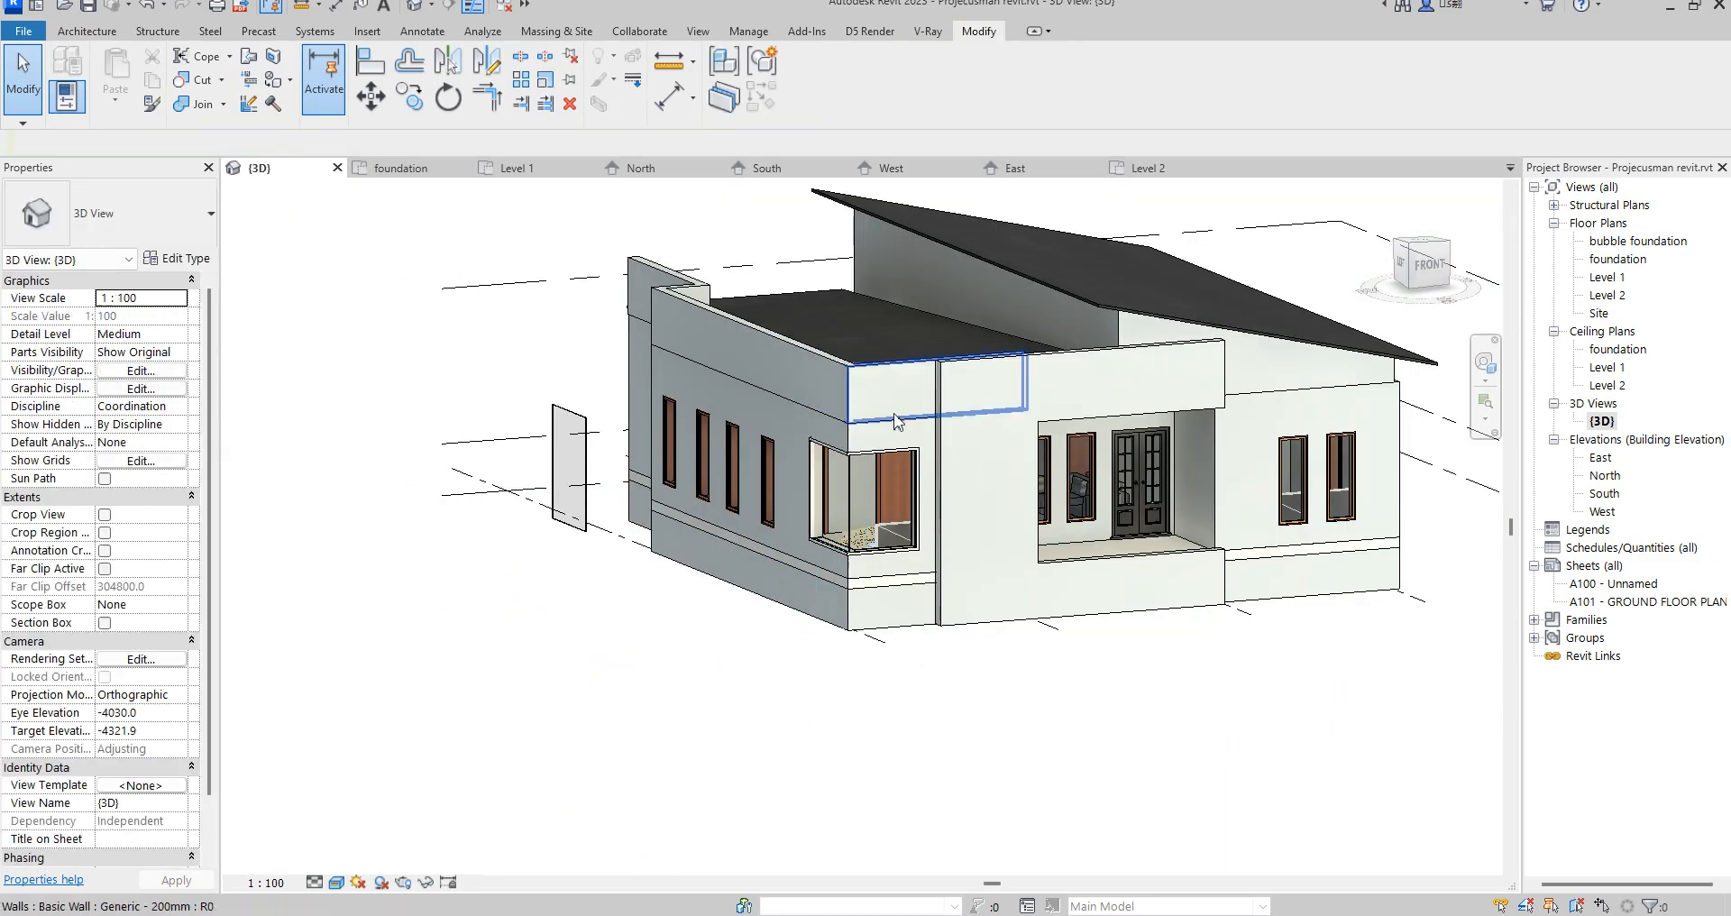
- Reopen the framed corner window for in-place editing in the 3D view
scroll(789, 500, up, 4)
scroll(932, 473, up, 3)
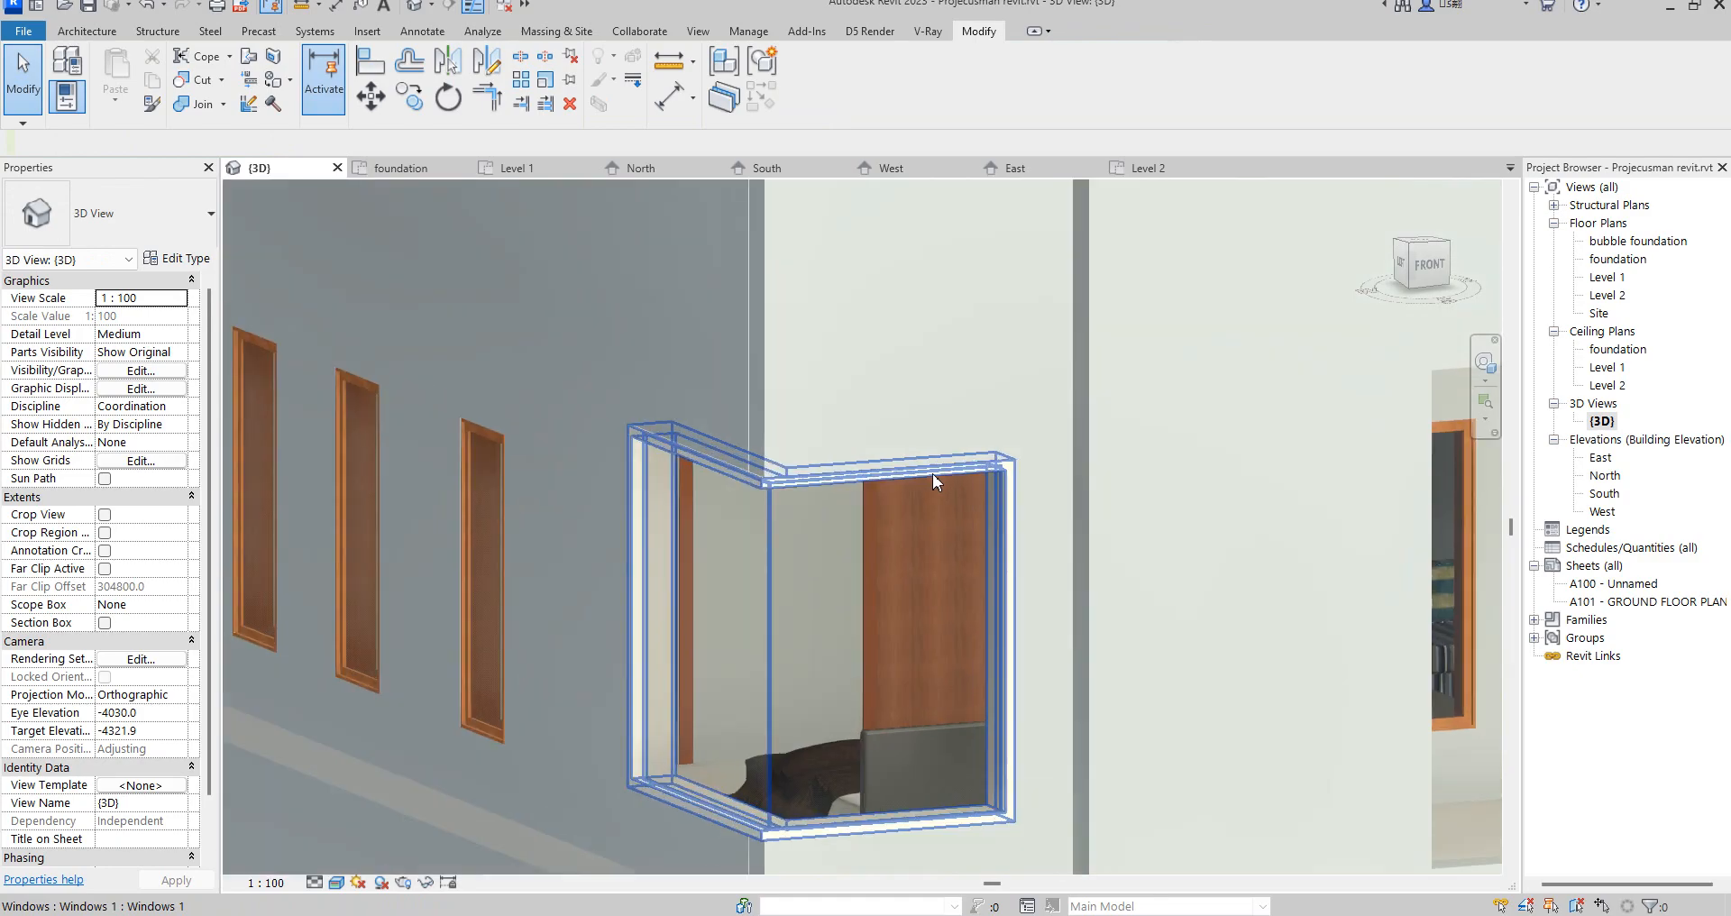
click(933, 474)
click(809, 94)
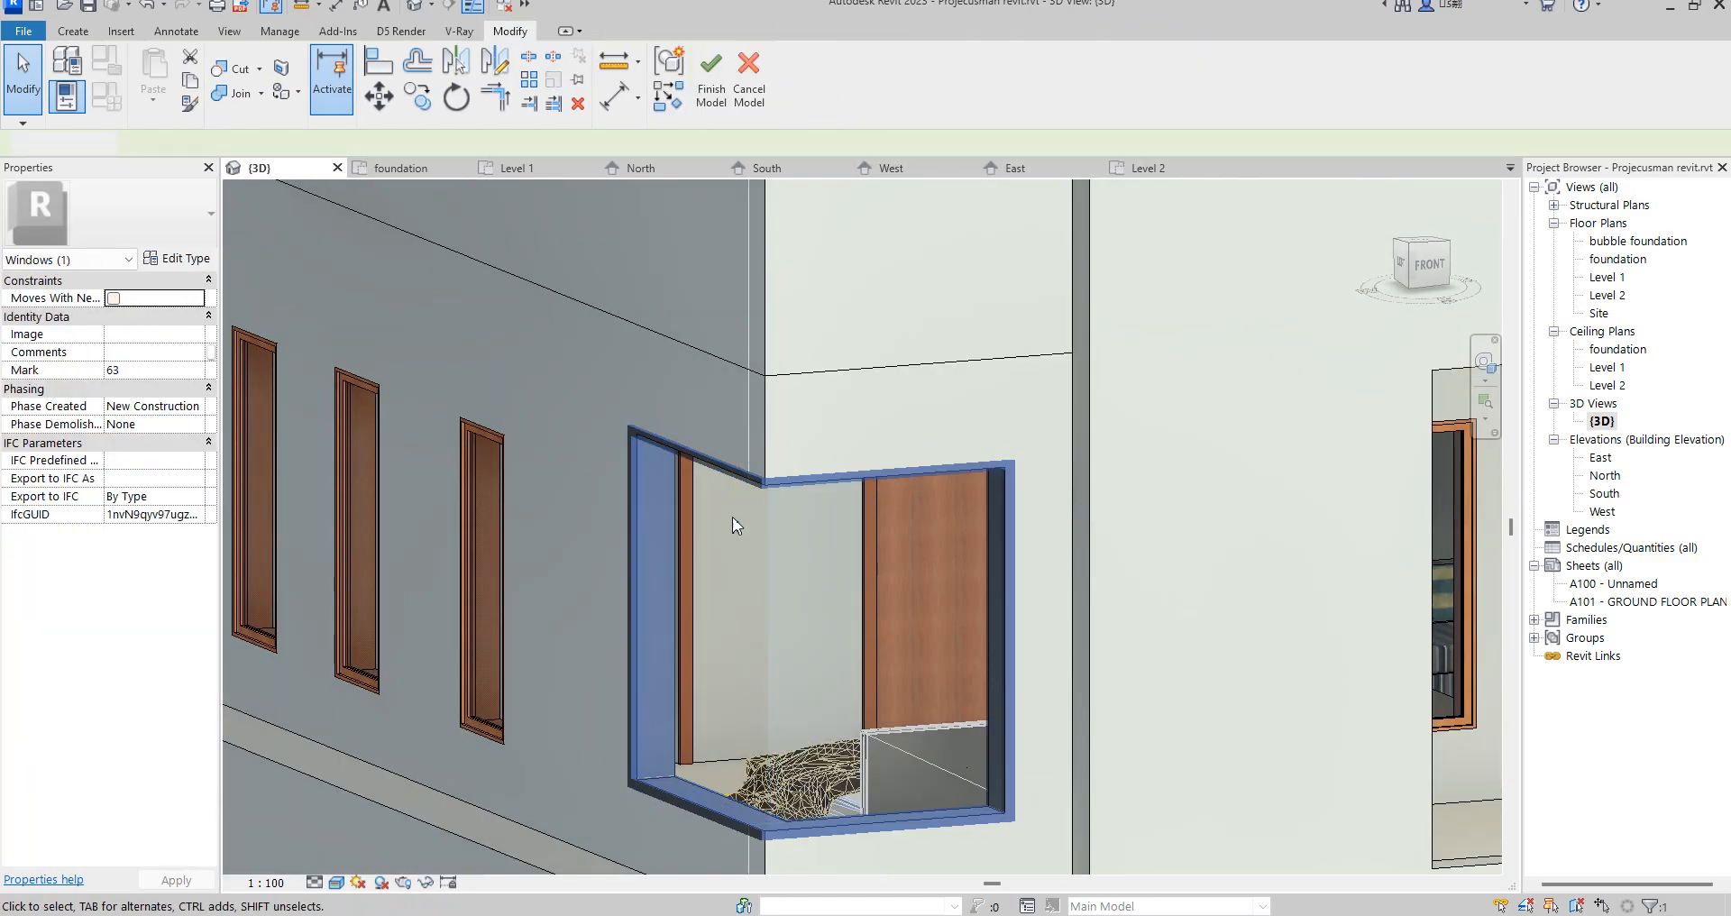
- Edit the aluminium frame sweep's profile, moving its short edge nearest the path outward so the rectangle is about 340 mm long
click(661, 458)
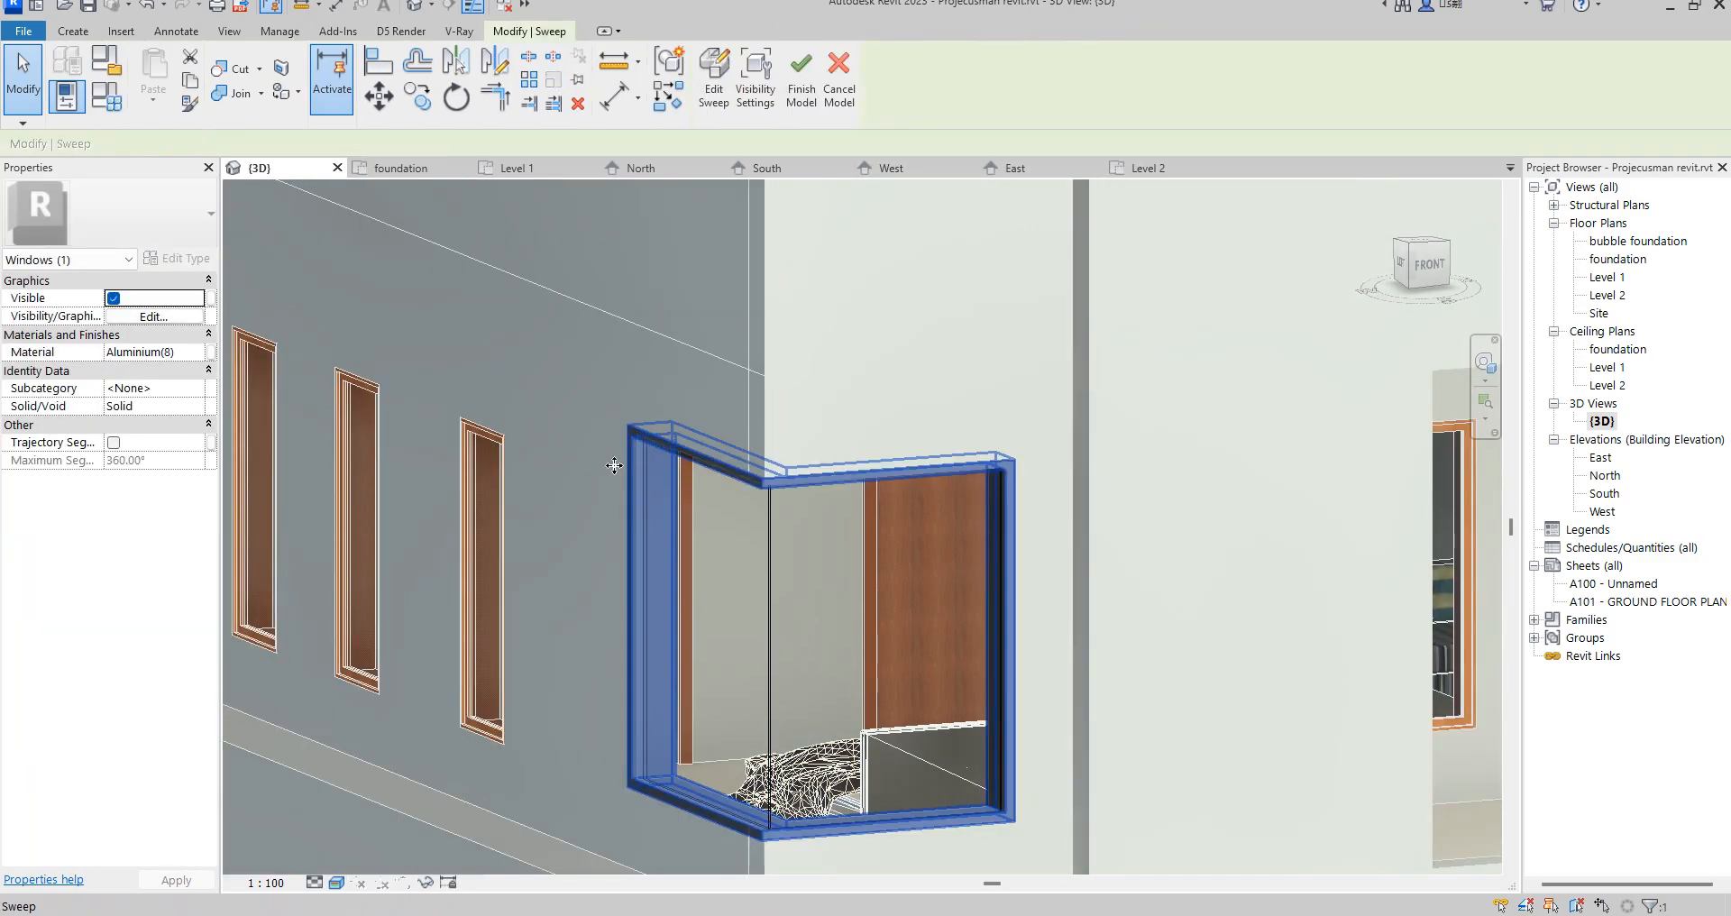
click(714, 81)
click(714, 462)
click(1035, 100)
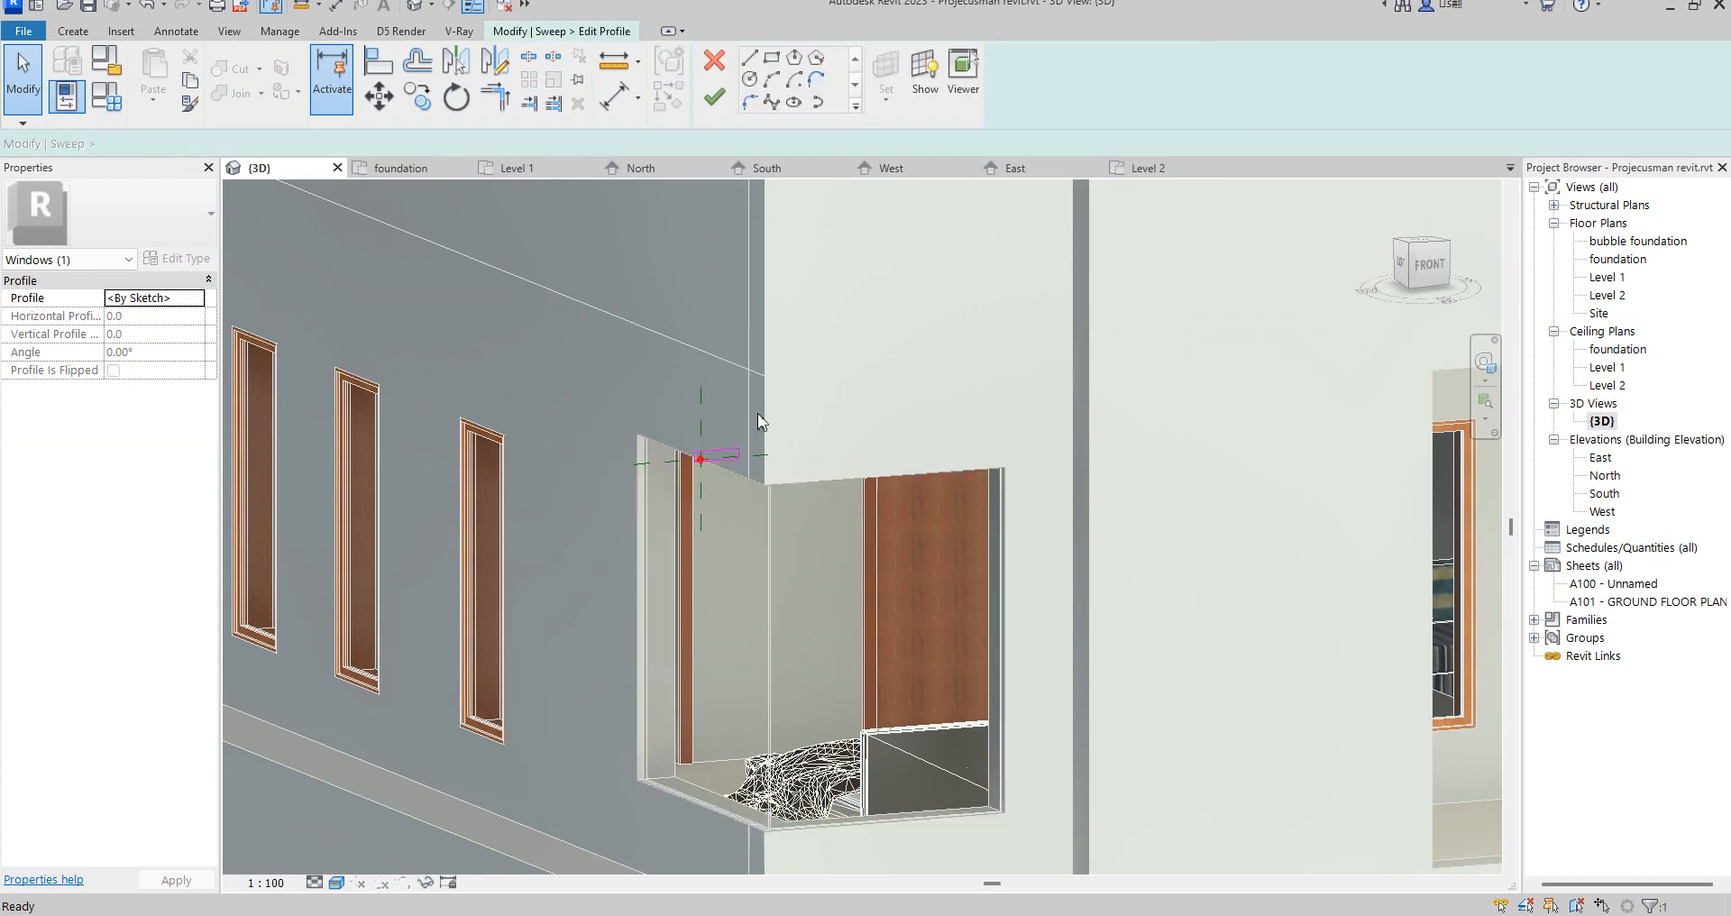
scroll(694, 462, up, 5)
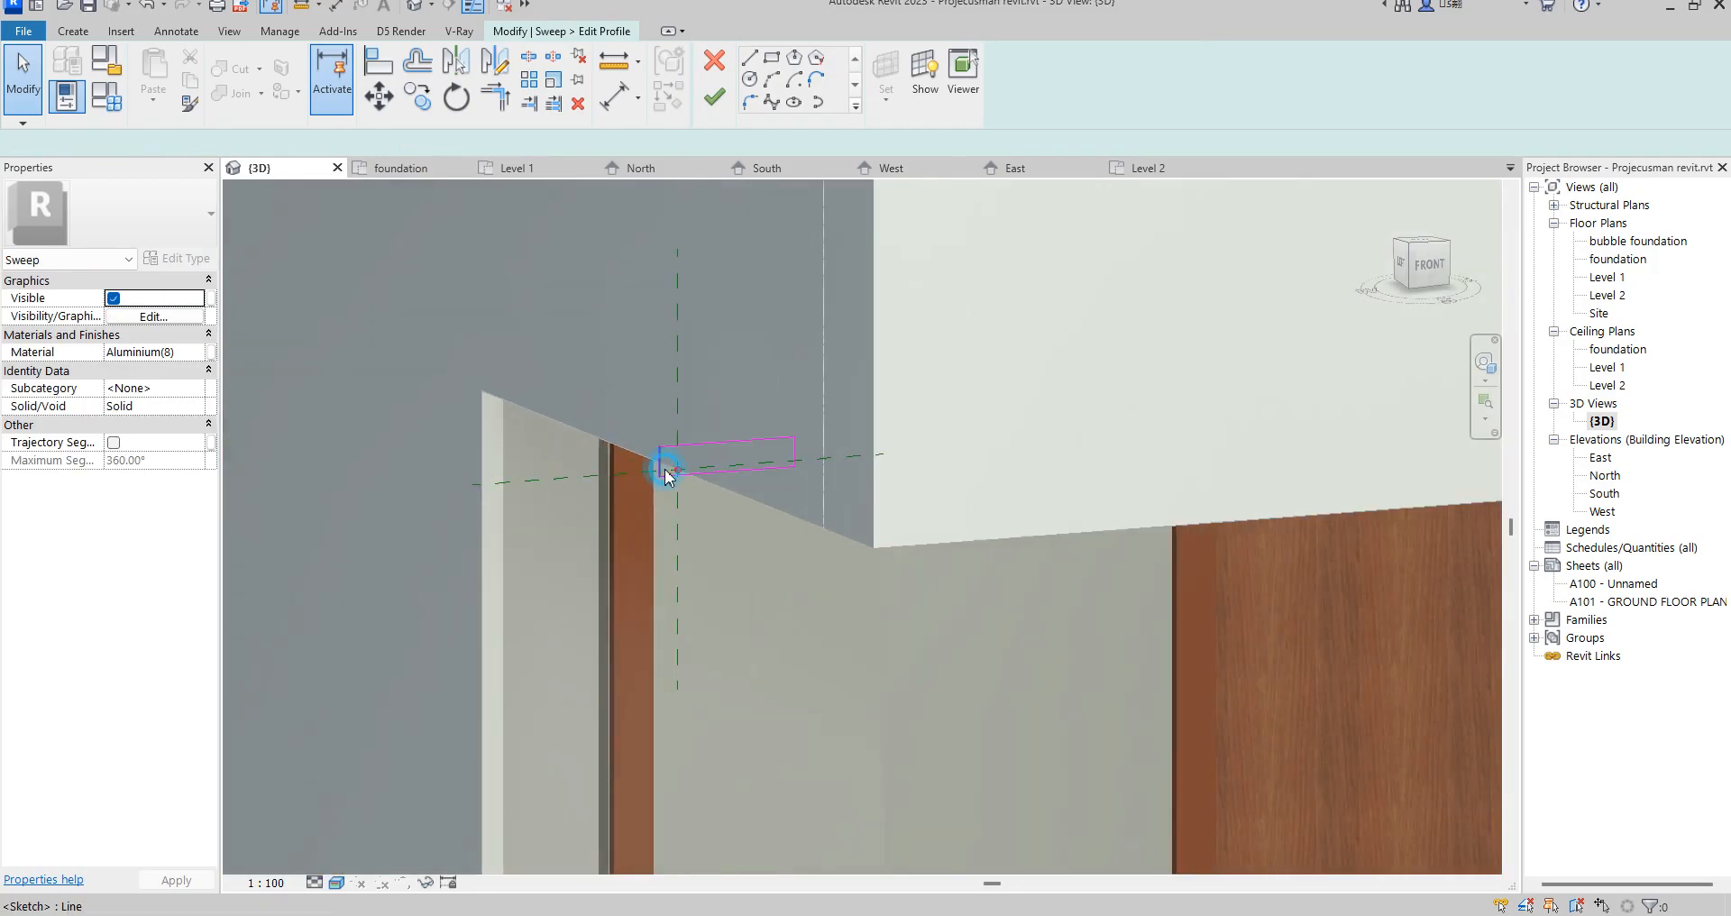
click(667, 476)
scroll(658, 470, up, 2)
drag(657, 467, 579, 492)
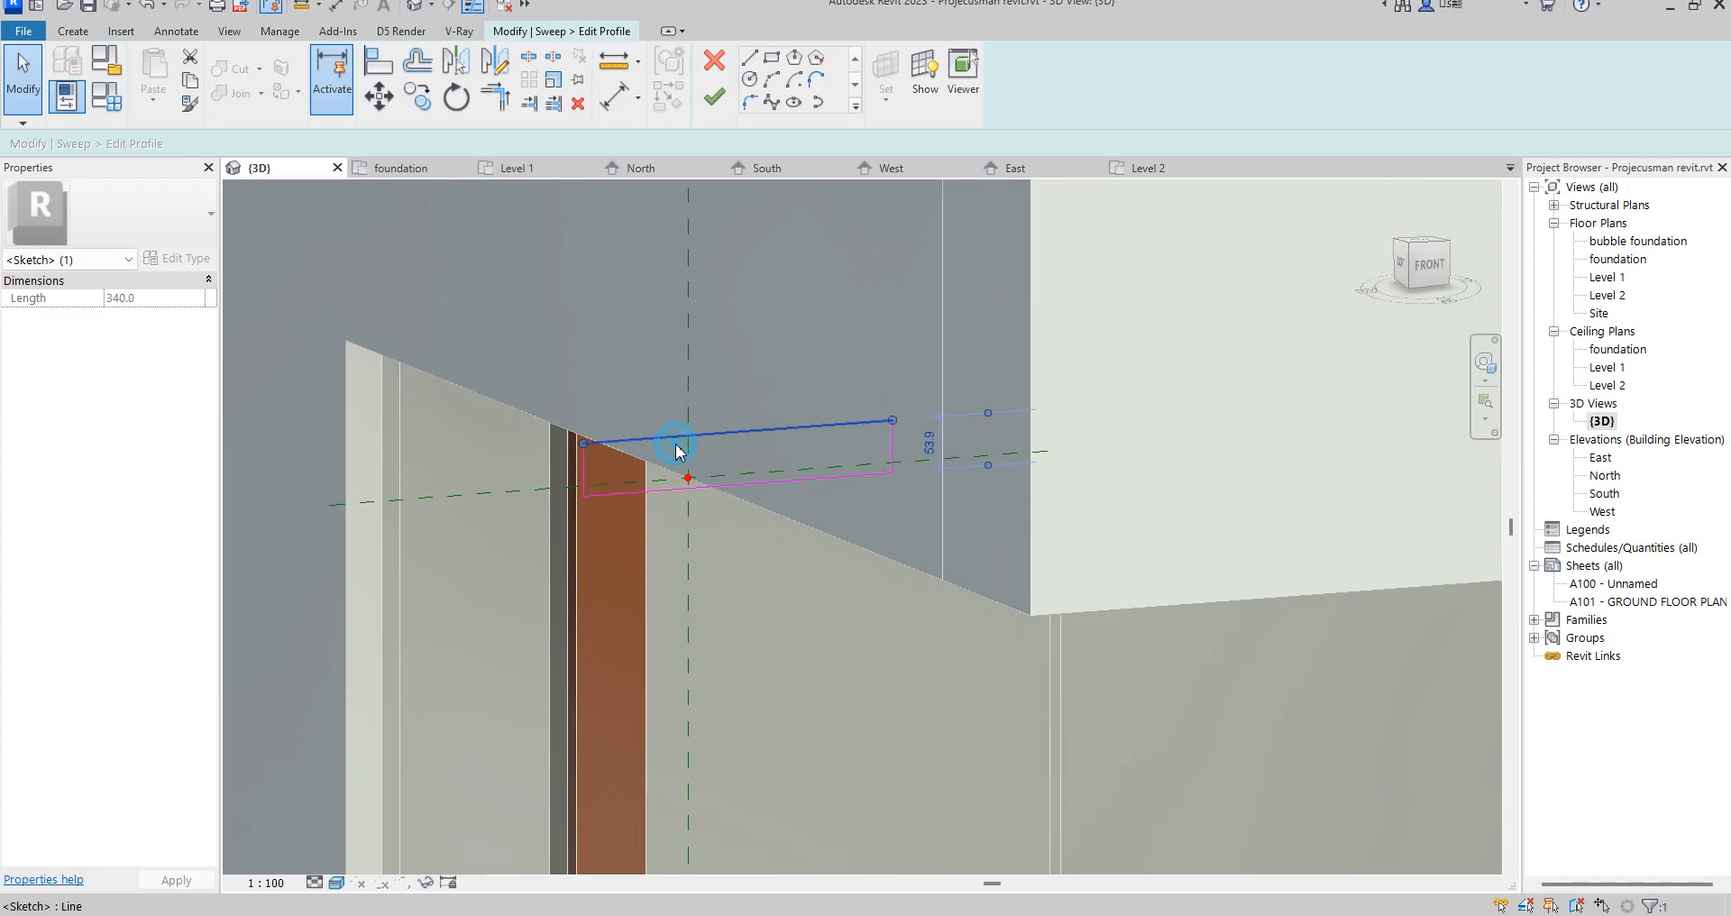
- Raise the profile rectangle's upper edge to thicken the frame, and finish the profile and the sweep
drag(667, 408, 667, 398)
click(714, 61)
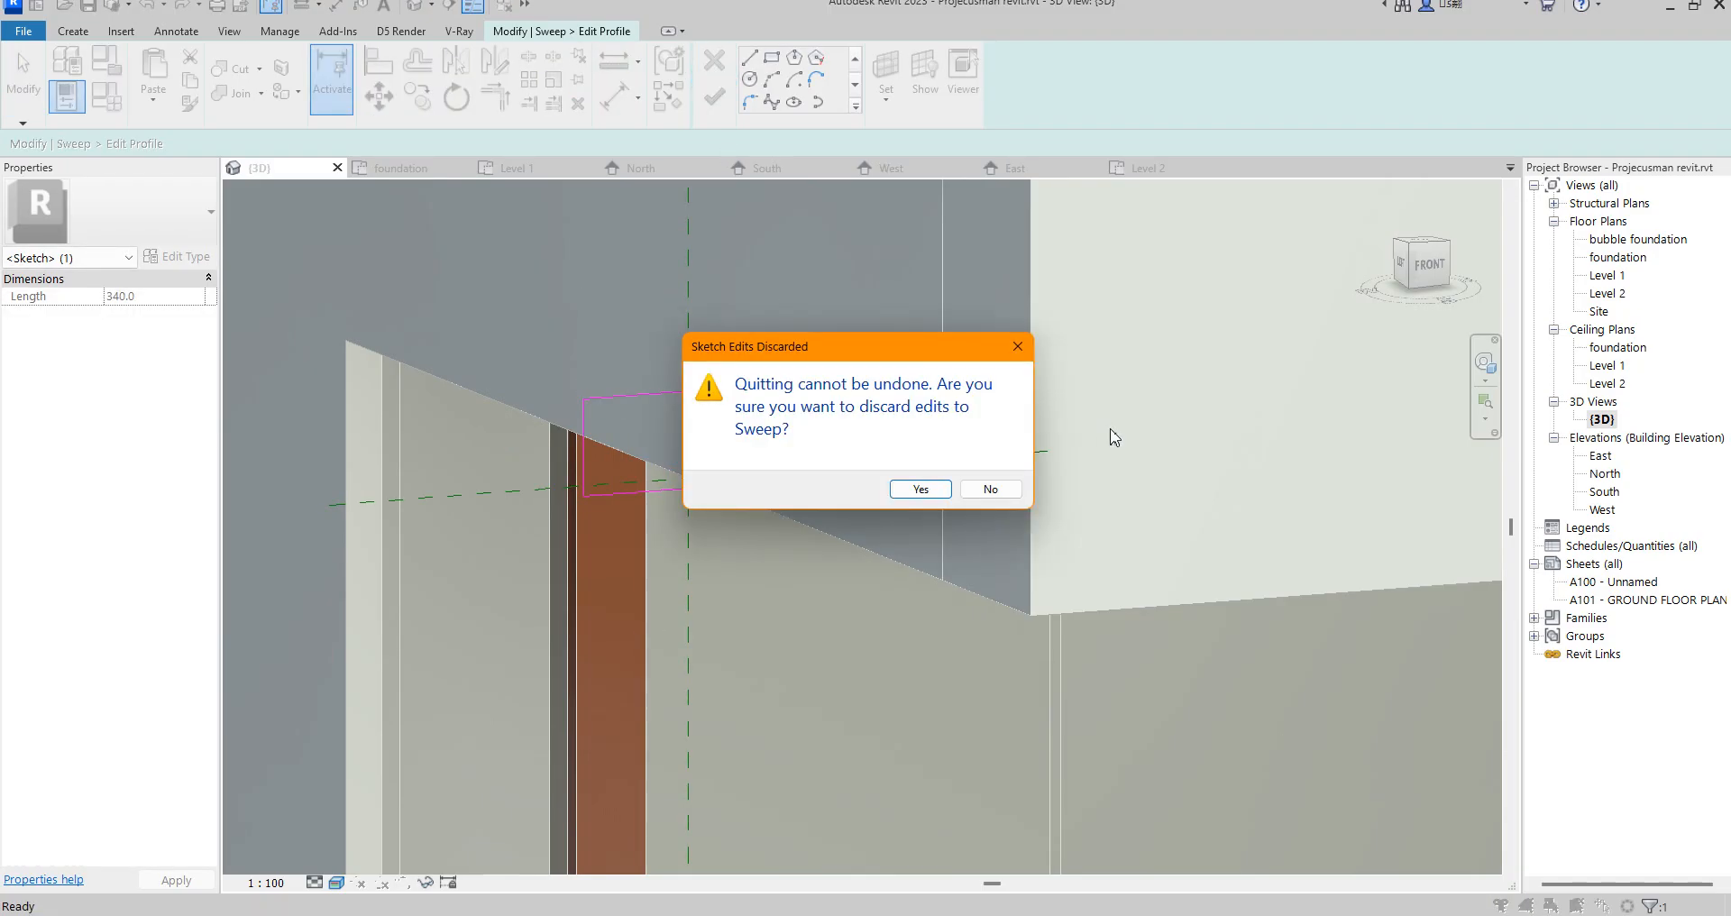
click(1018, 346)
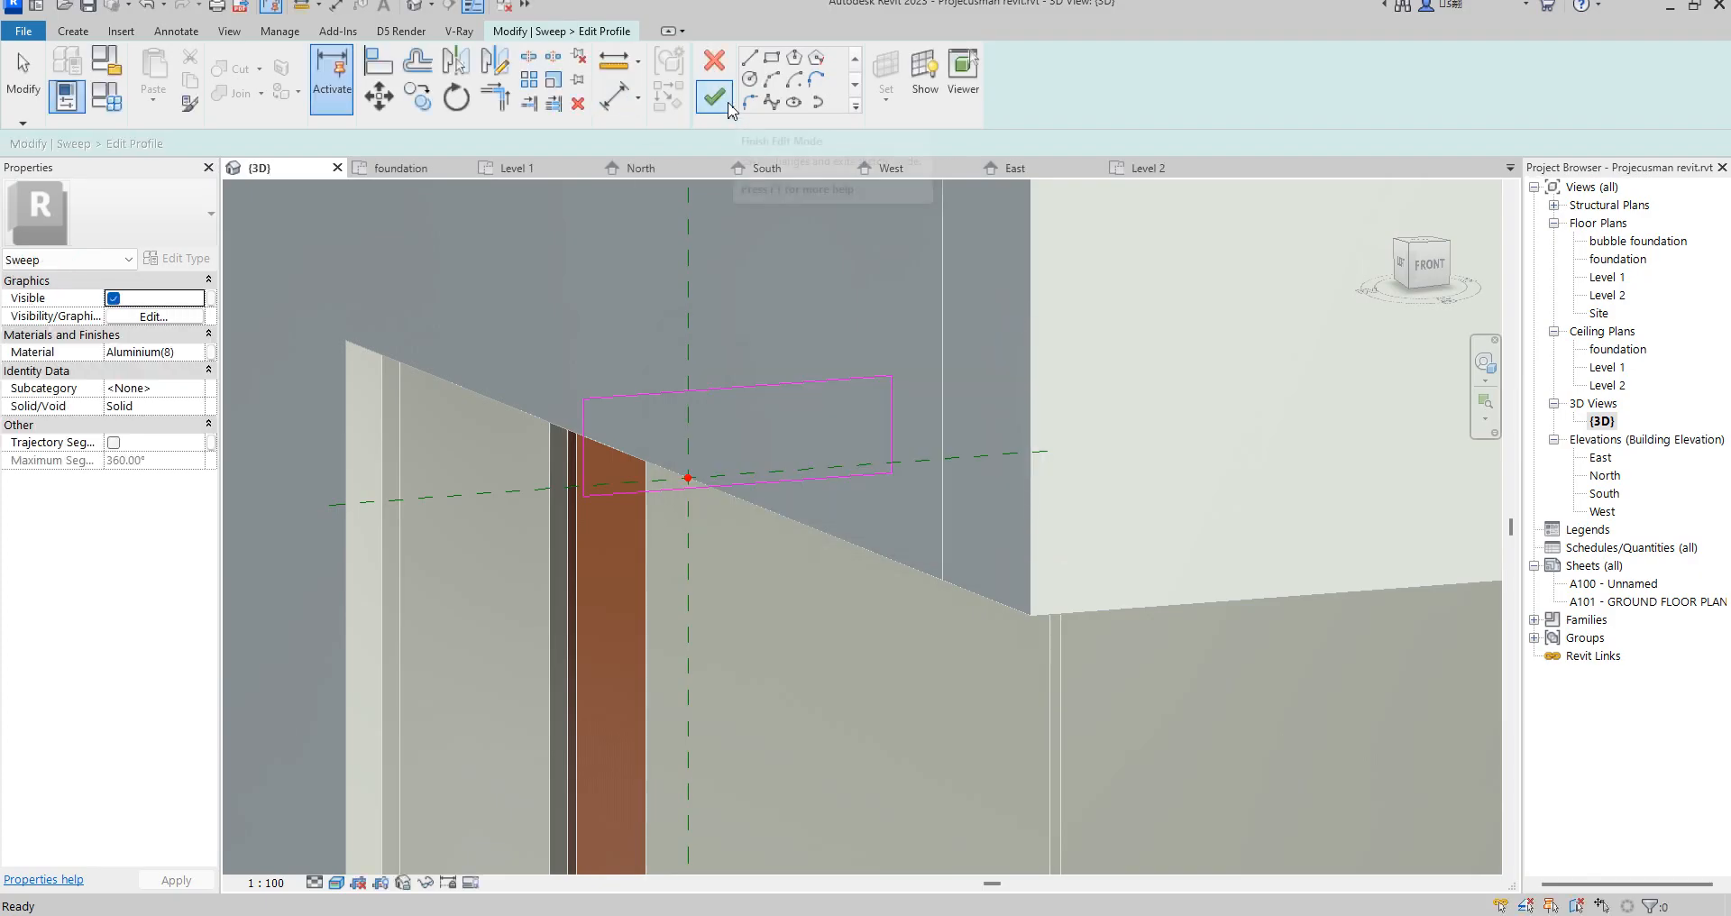
click(714, 97)
click(714, 97)
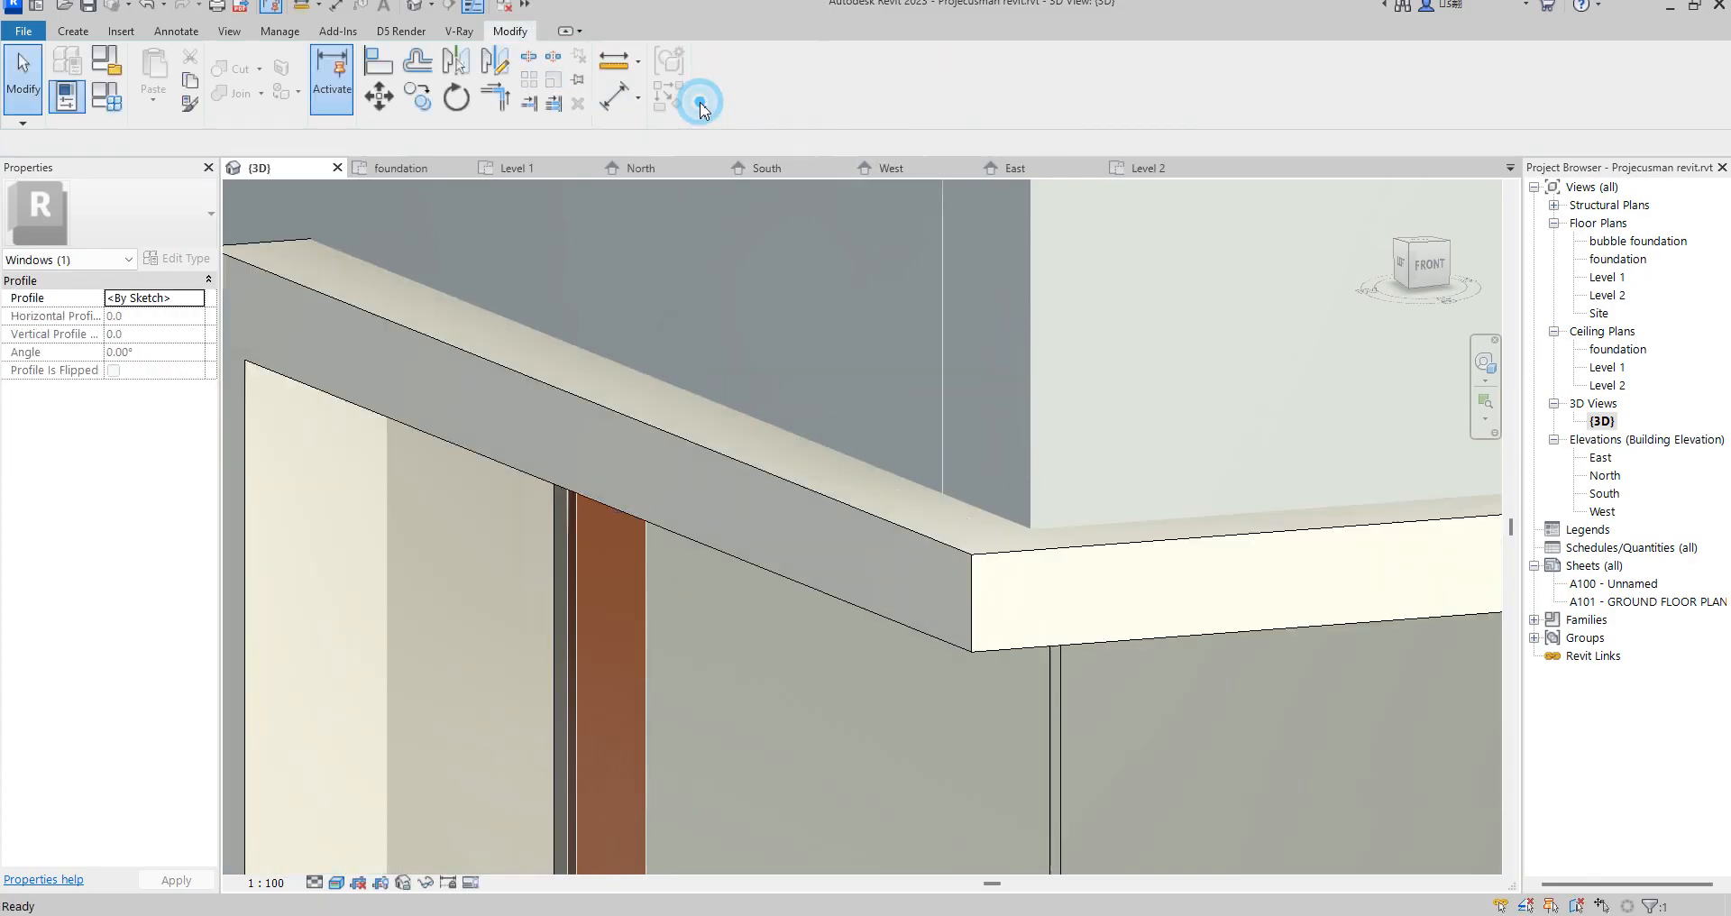
- Deselect the thickened frame sweep and finish the in-place corner window model
scroll(793, 343, down, 5)
scroll(824, 438, down, 5)
click(875, 728)
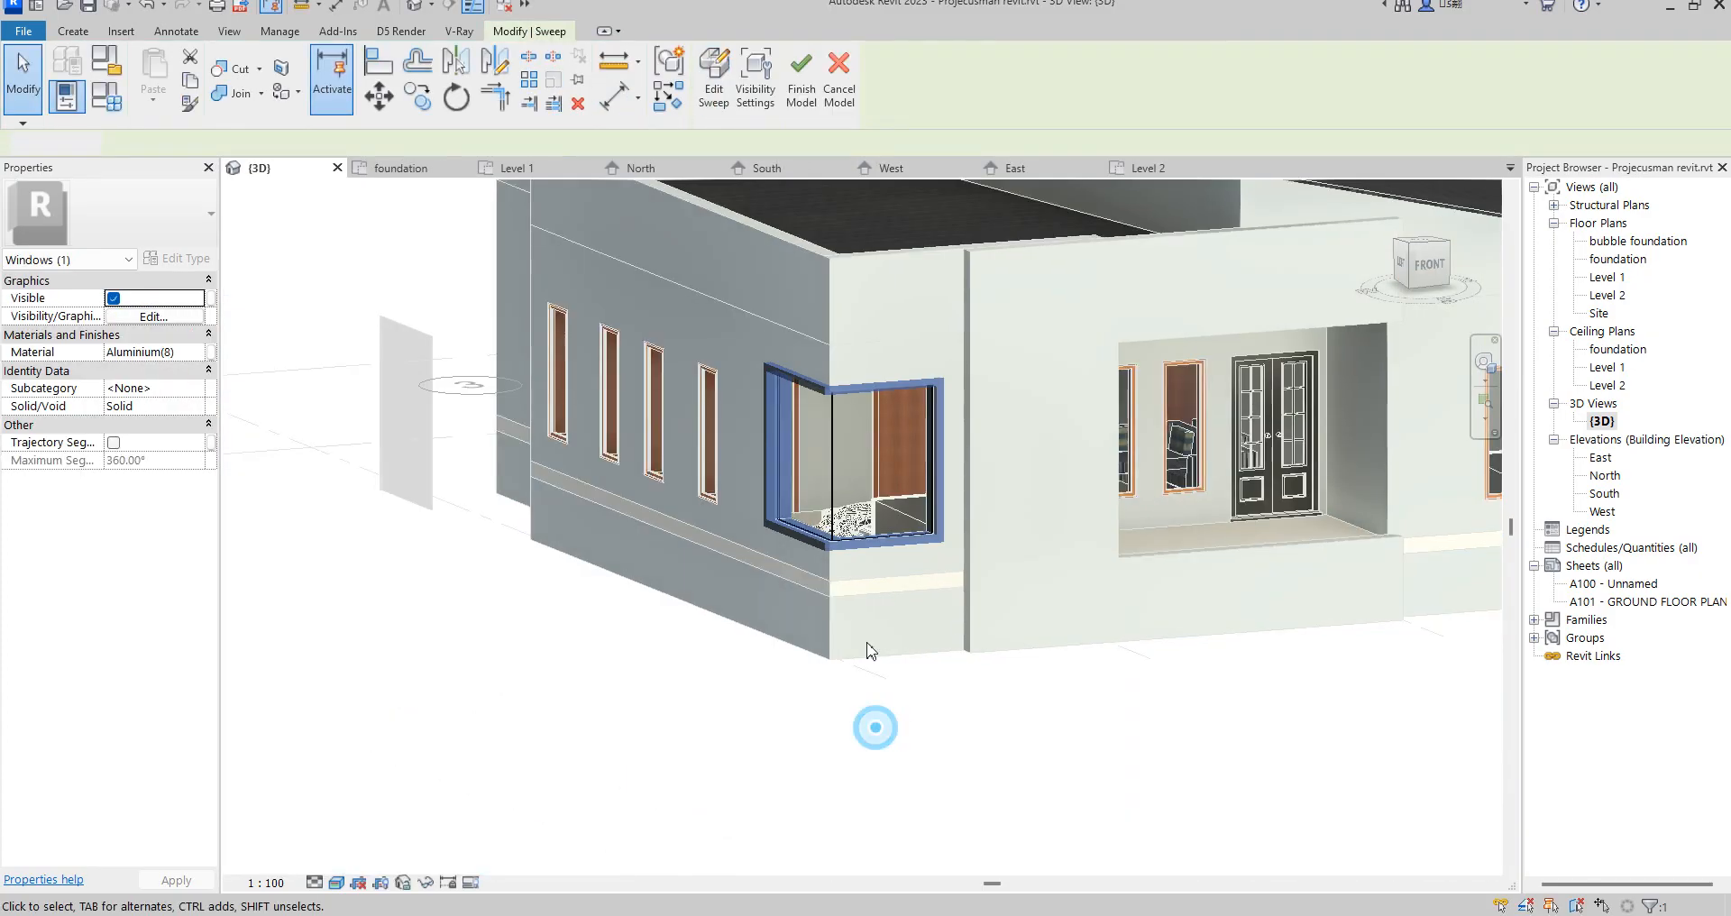
click(1000, 805)
scroll(884, 379, up, 2)
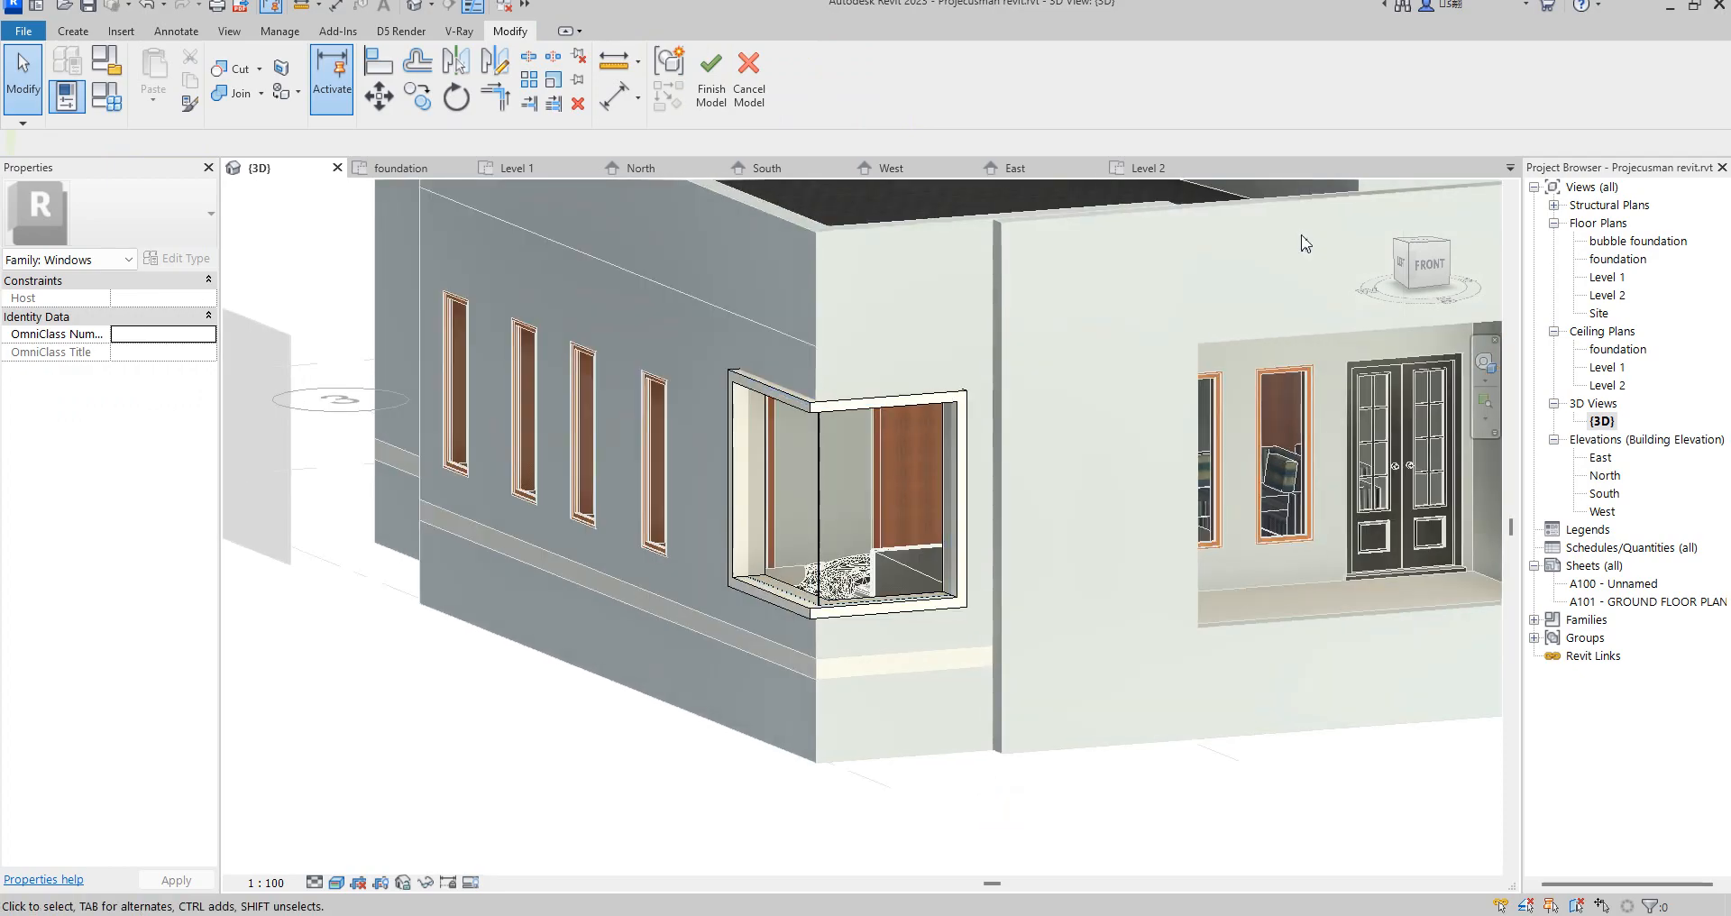
click(712, 79)
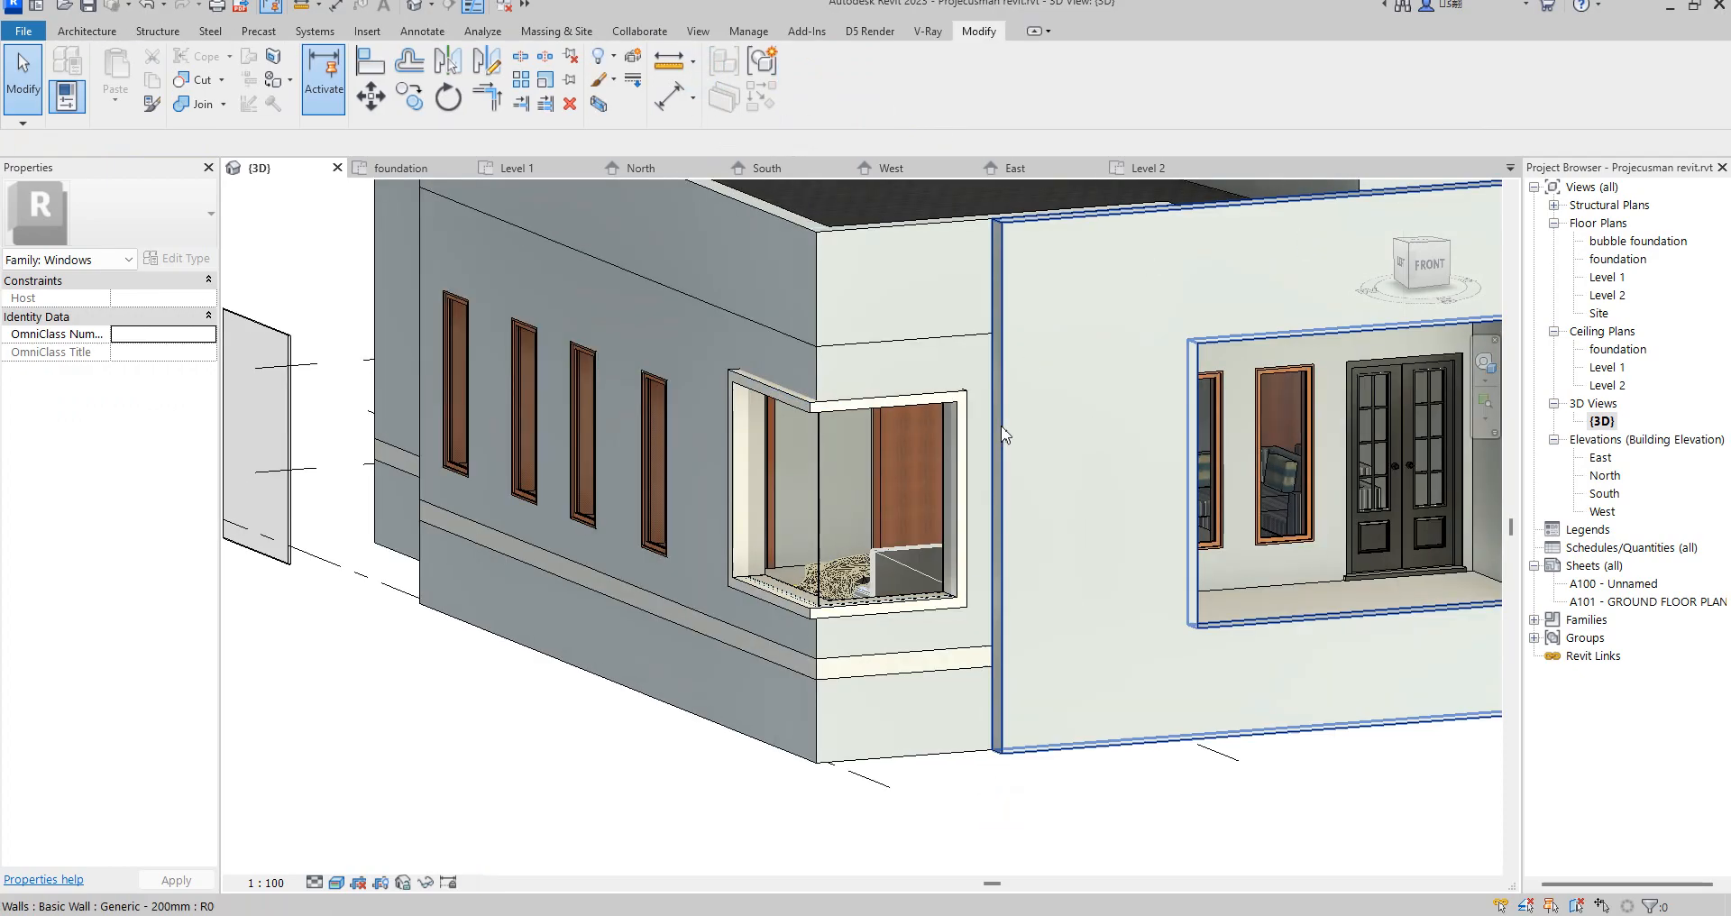
- Examine the corner window, the roofs and the parapet walls from the front and from above in 3D
scroll(947, 577, down, 4)
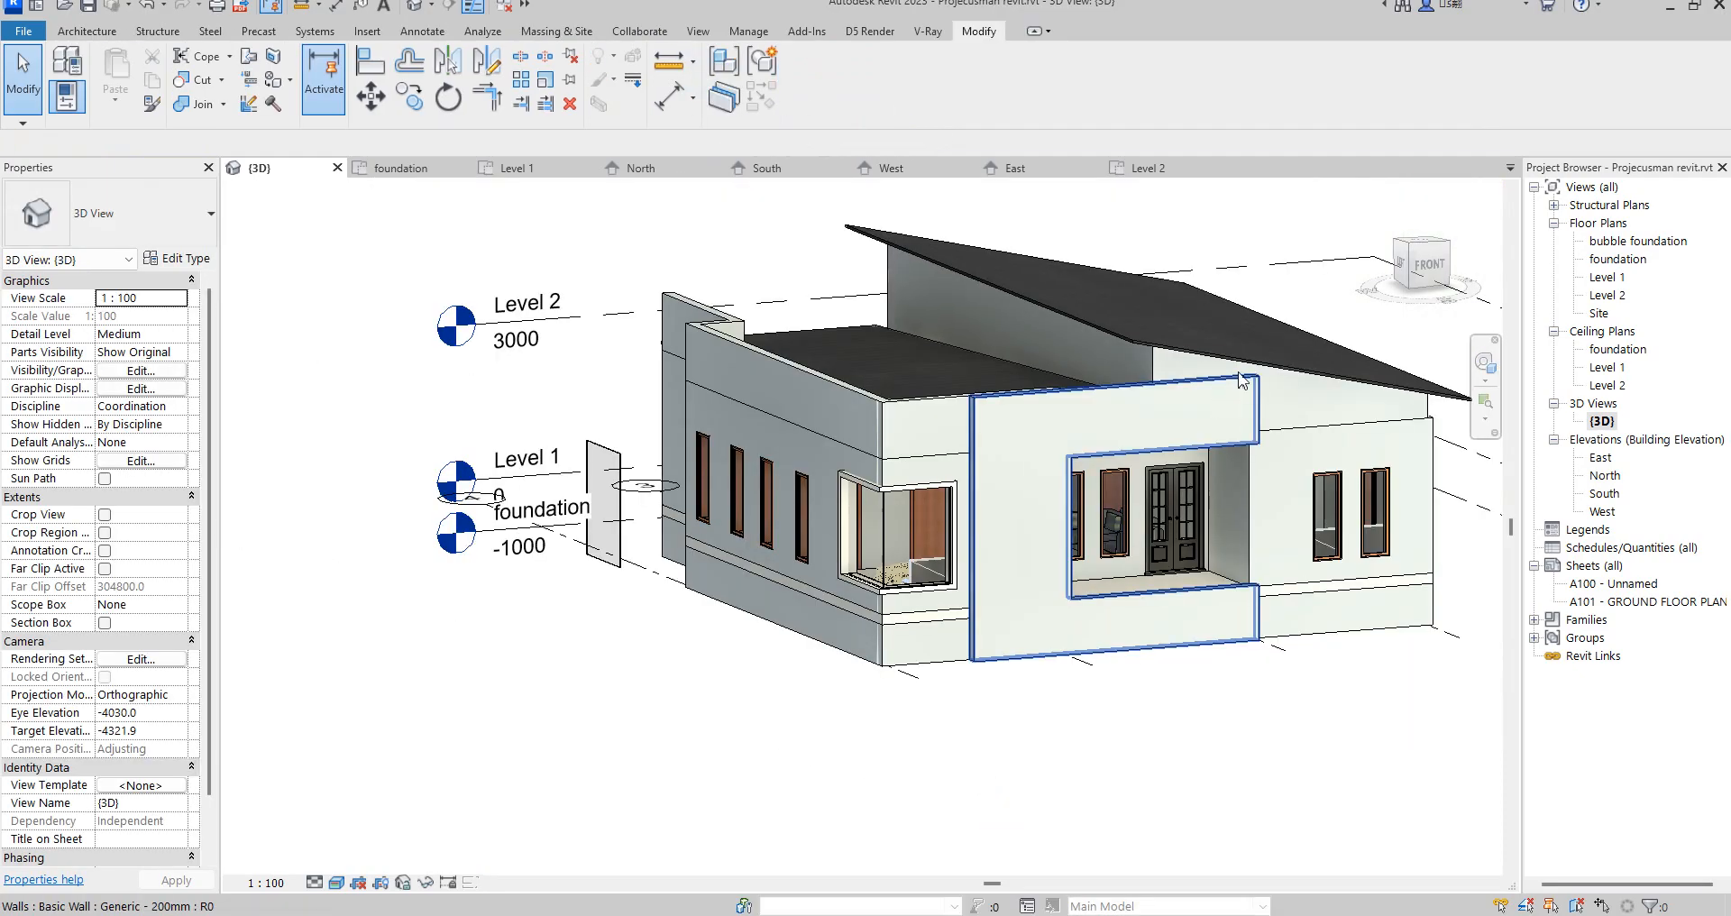
click(1417, 262)
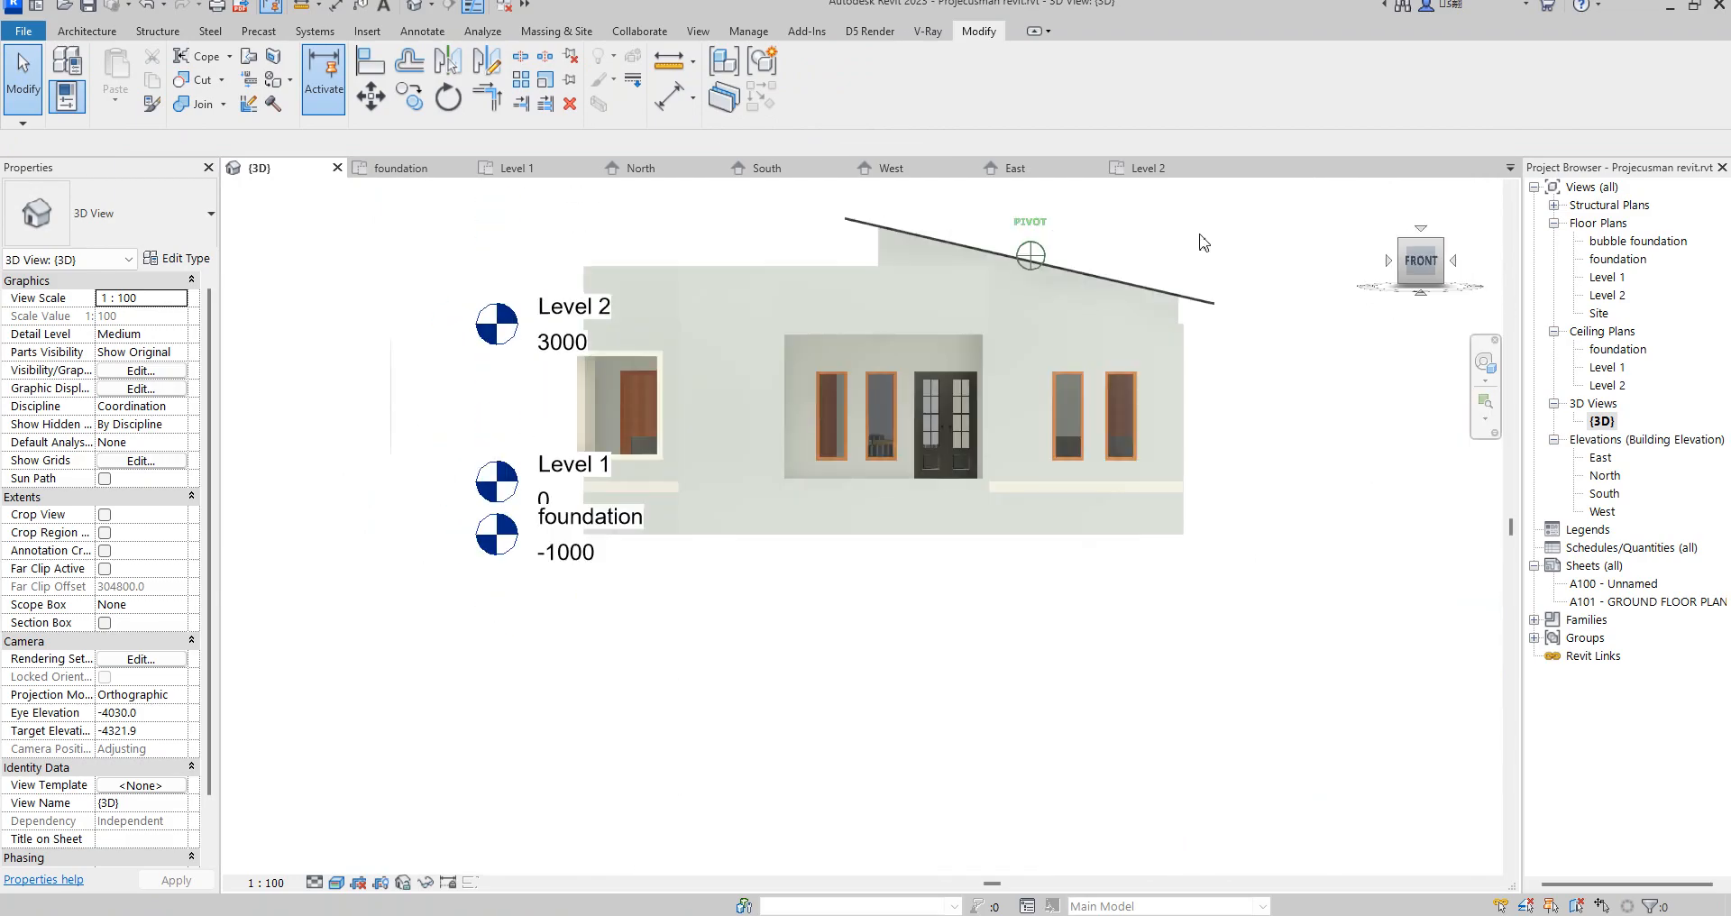
mouse_move(1241, 251)
shift+middle_down()
mouse_move(1306, 255)
mouse_move(1358, 353)
shift+middle_up()
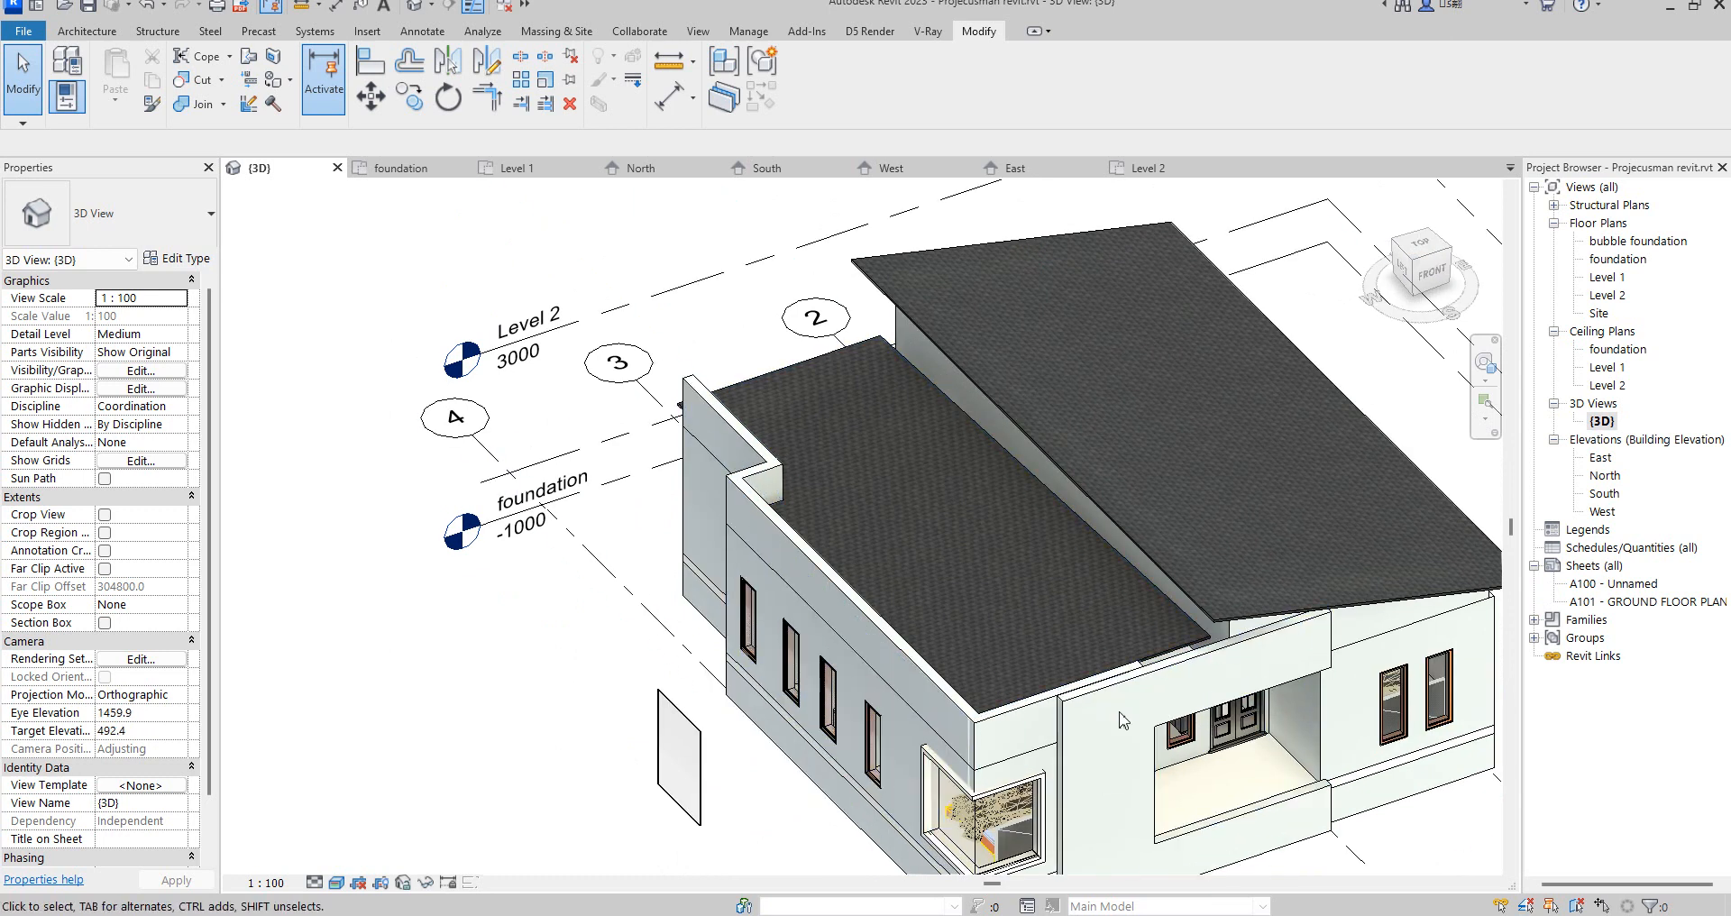
scroll(1074, 722, down, 4)
scroll(1071, 700, up, 3)
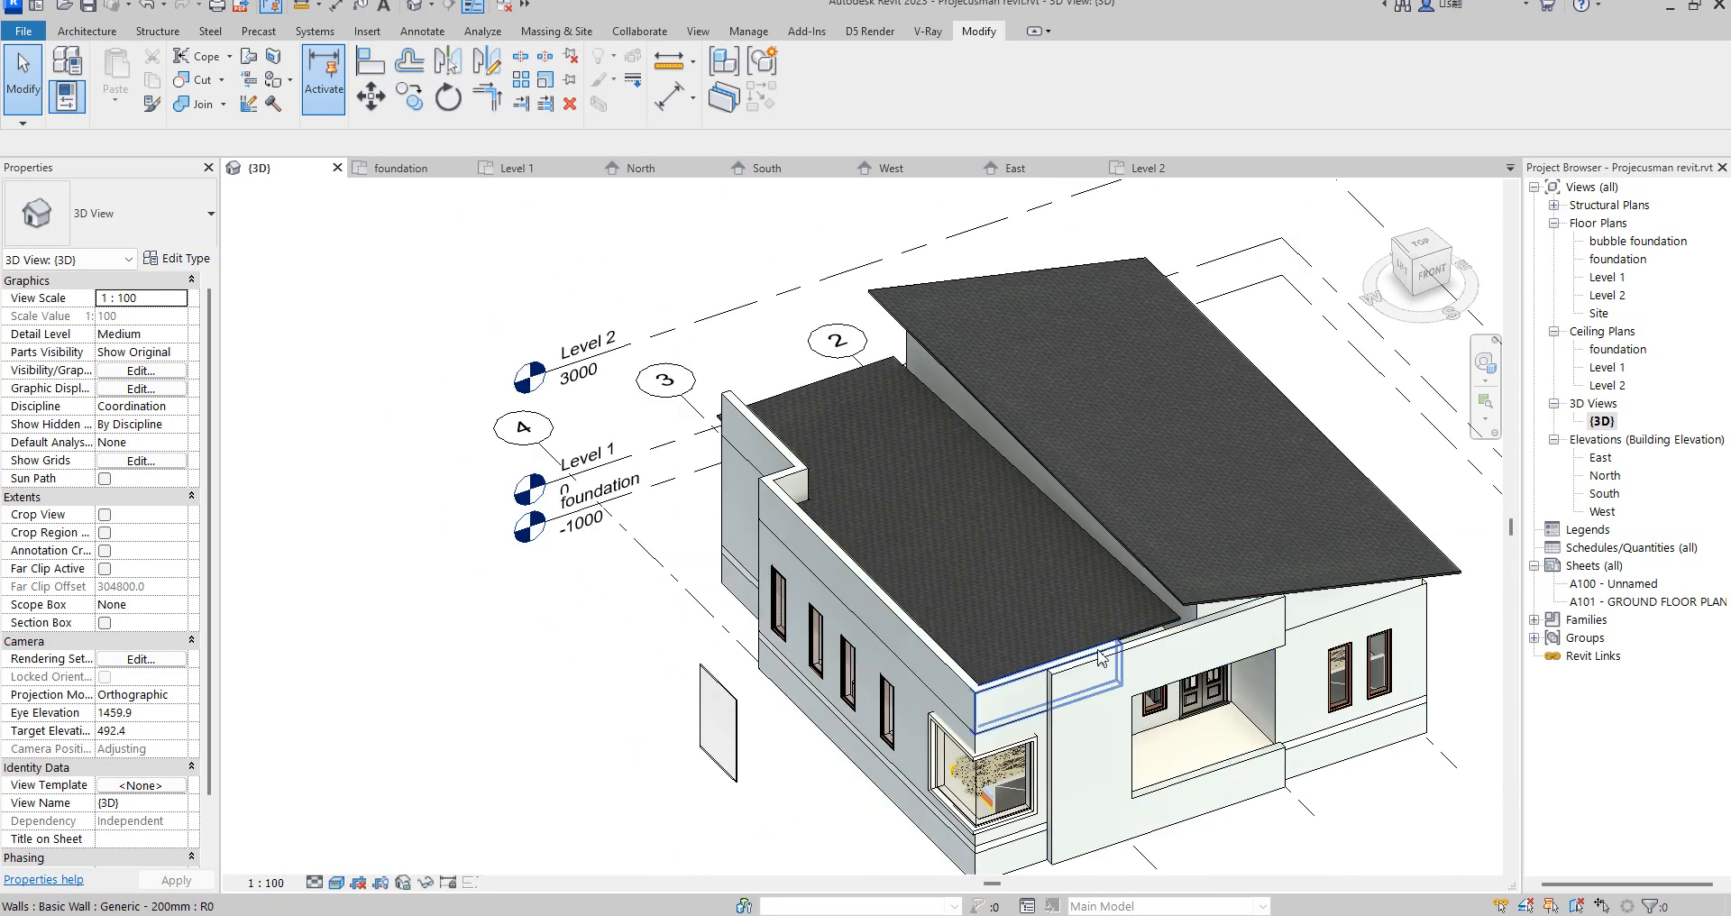
scroll(1082, 603, up, 3)
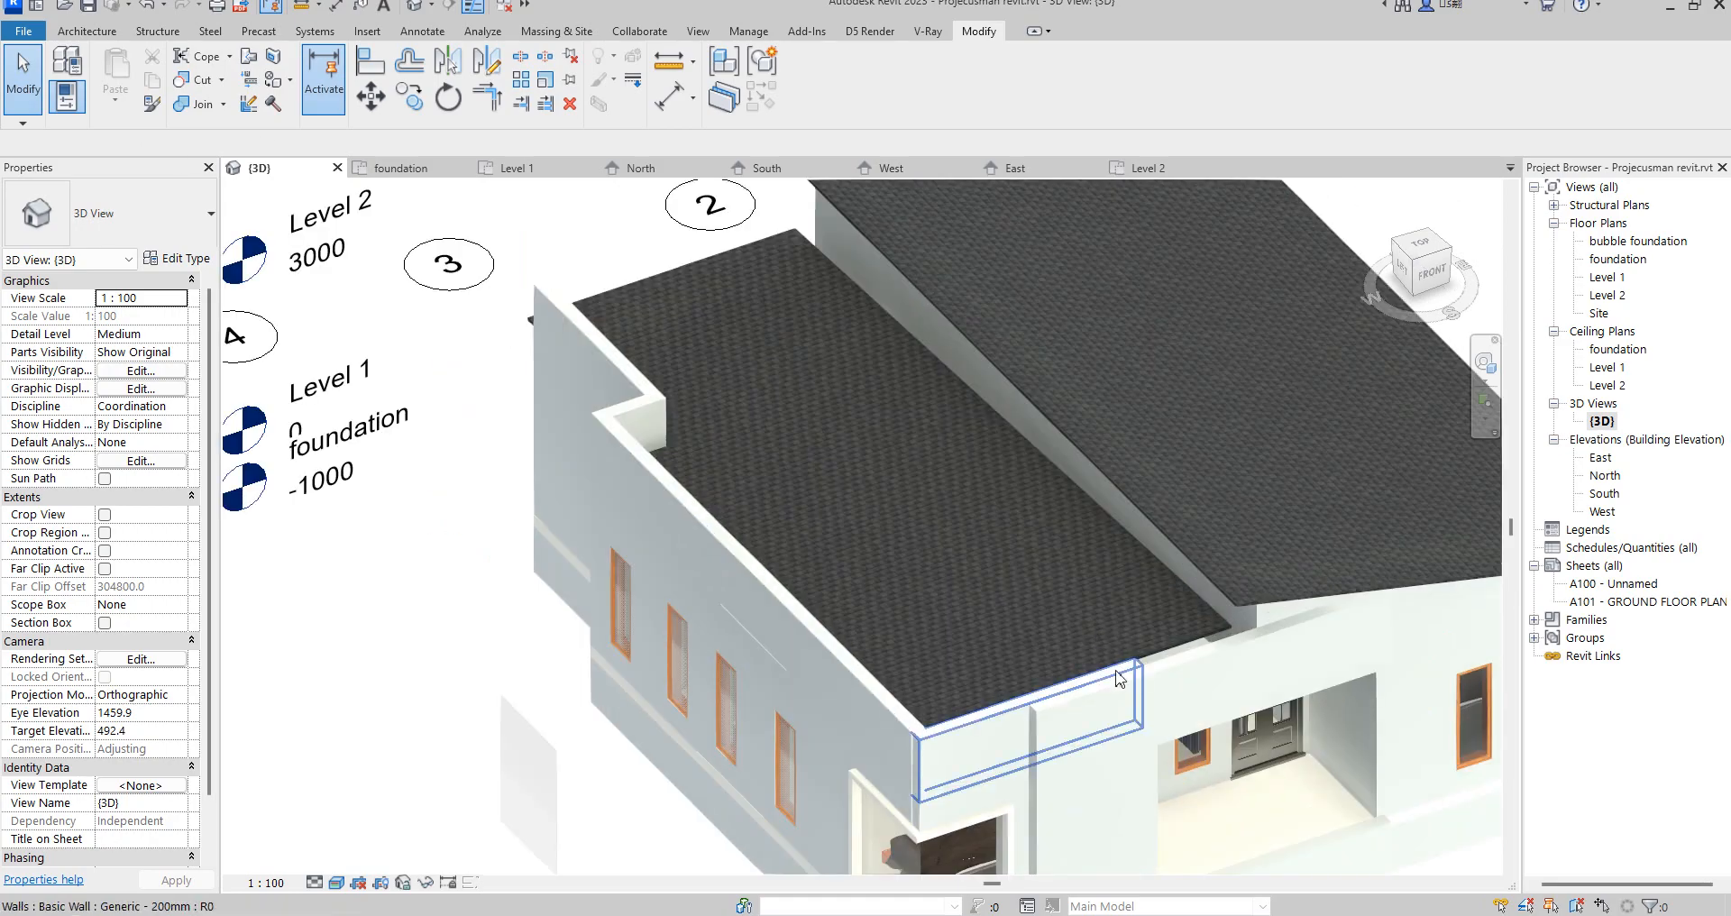
- Extend the front parapet wall in the Level 2 plan to the end of the thick inner wall, about 5600 mm long
click(1169, 680)
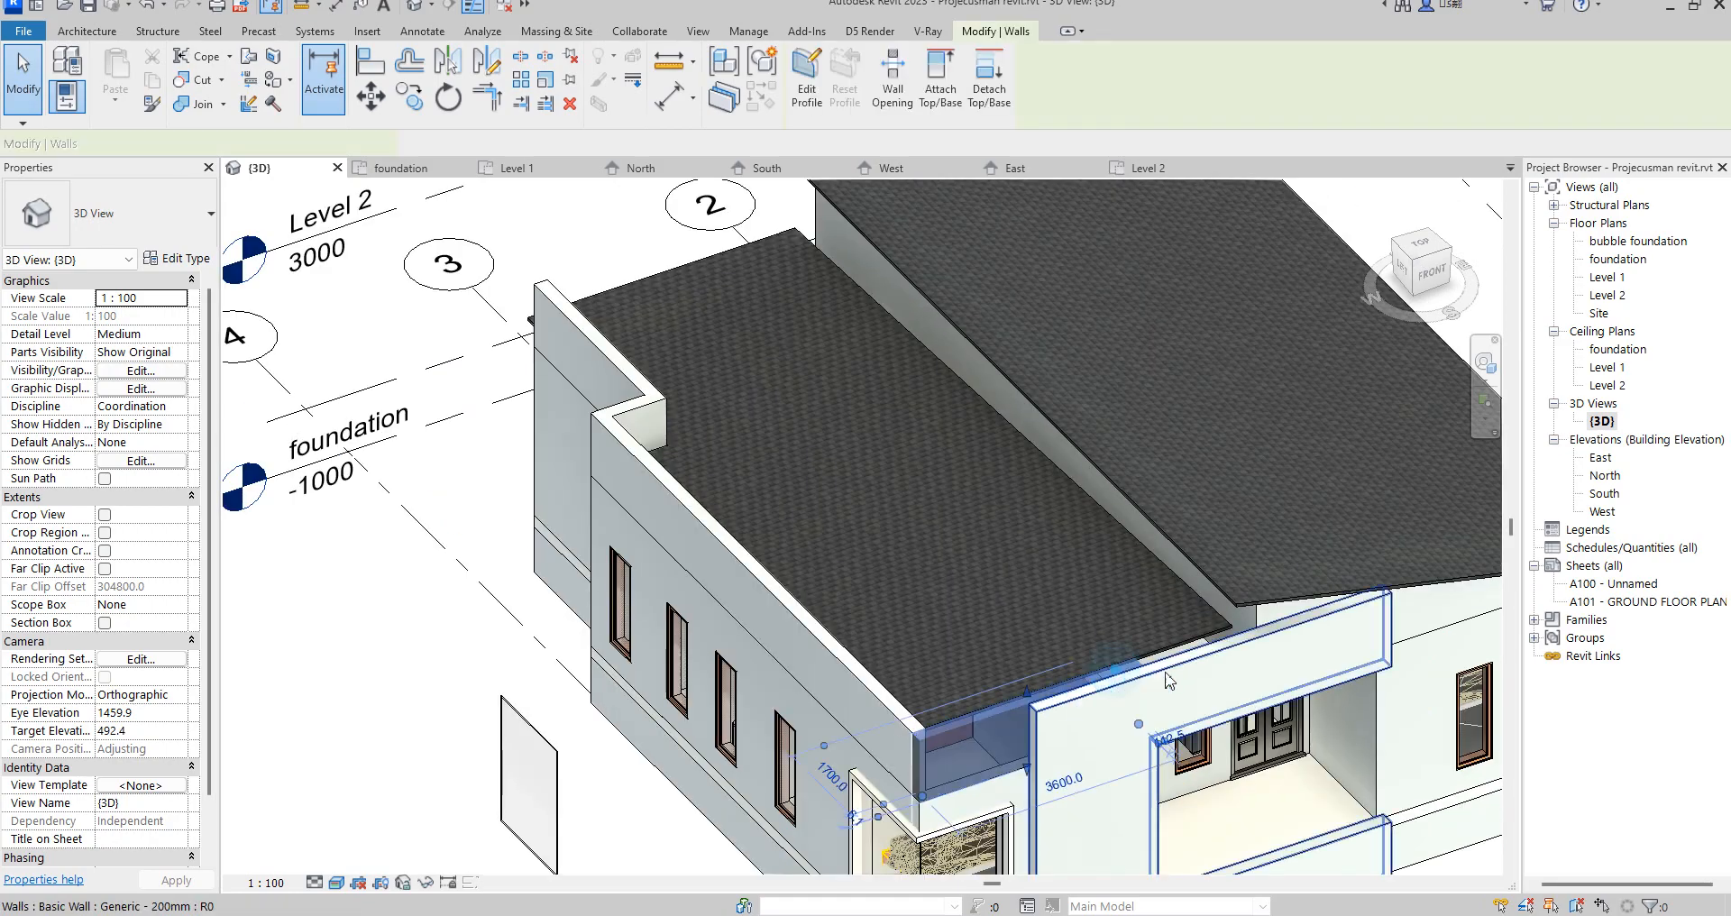
double_click(1603, 296)
scroll(1022, 773, down, 3)
scroll(1037, 769, up, 1)
drag(918, 753, 1005, 752)
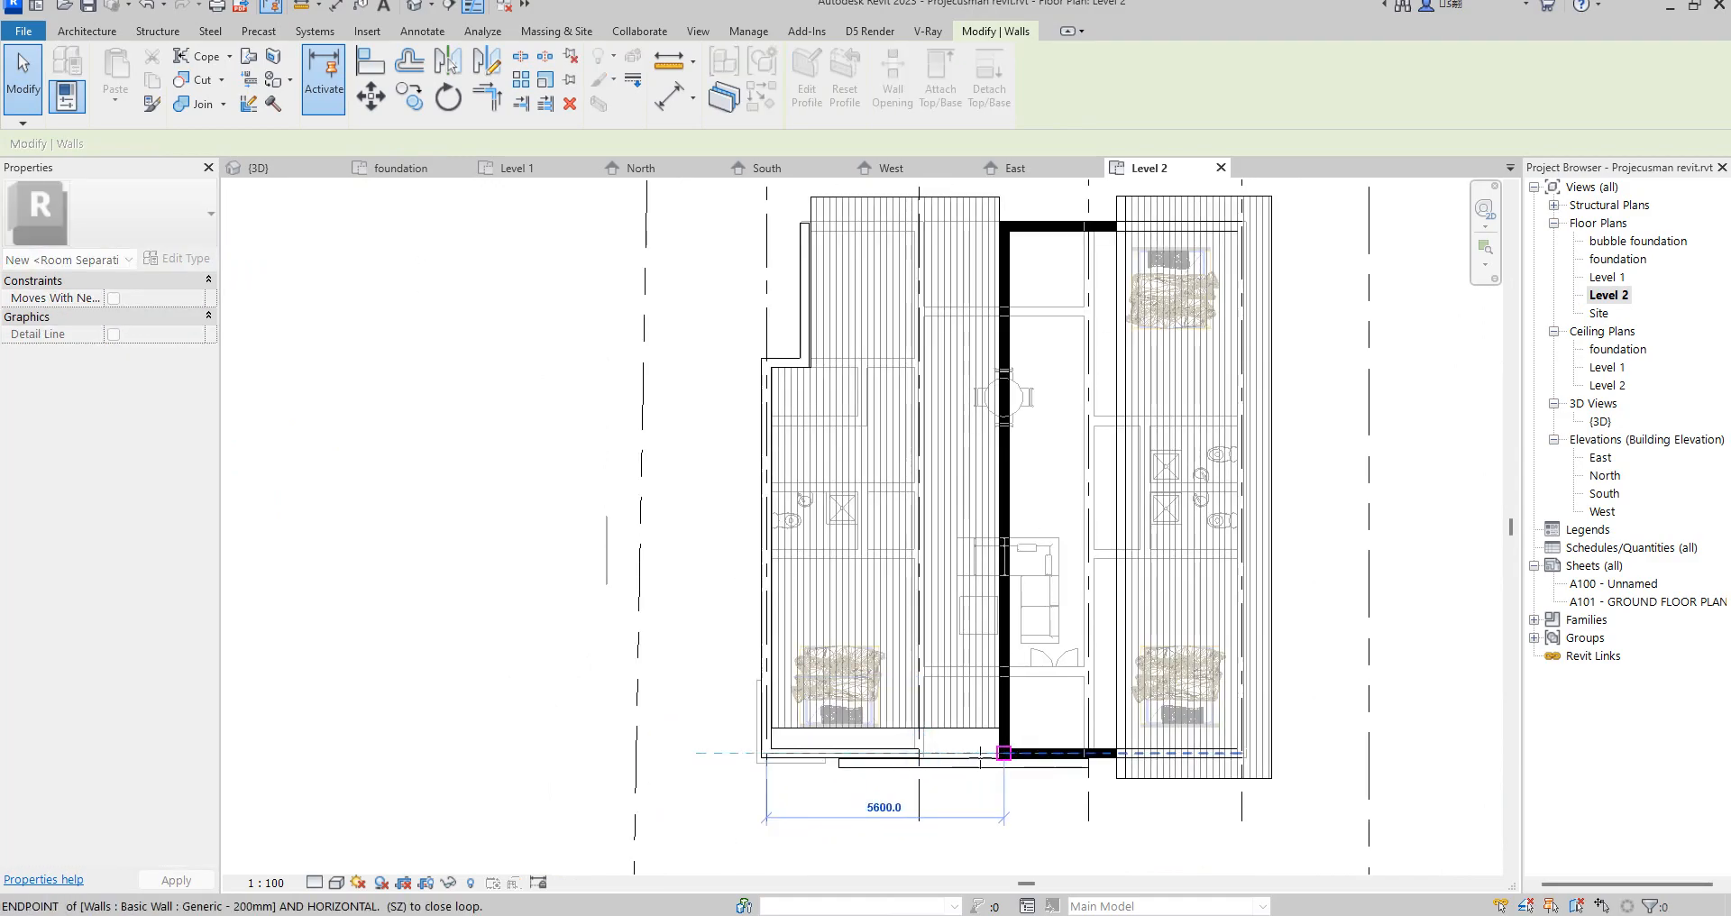
click(513, 523)
- Create an in-place model in the Casework category on Level 2 with the name Casework 1
scroll(704, 422, down, 4)
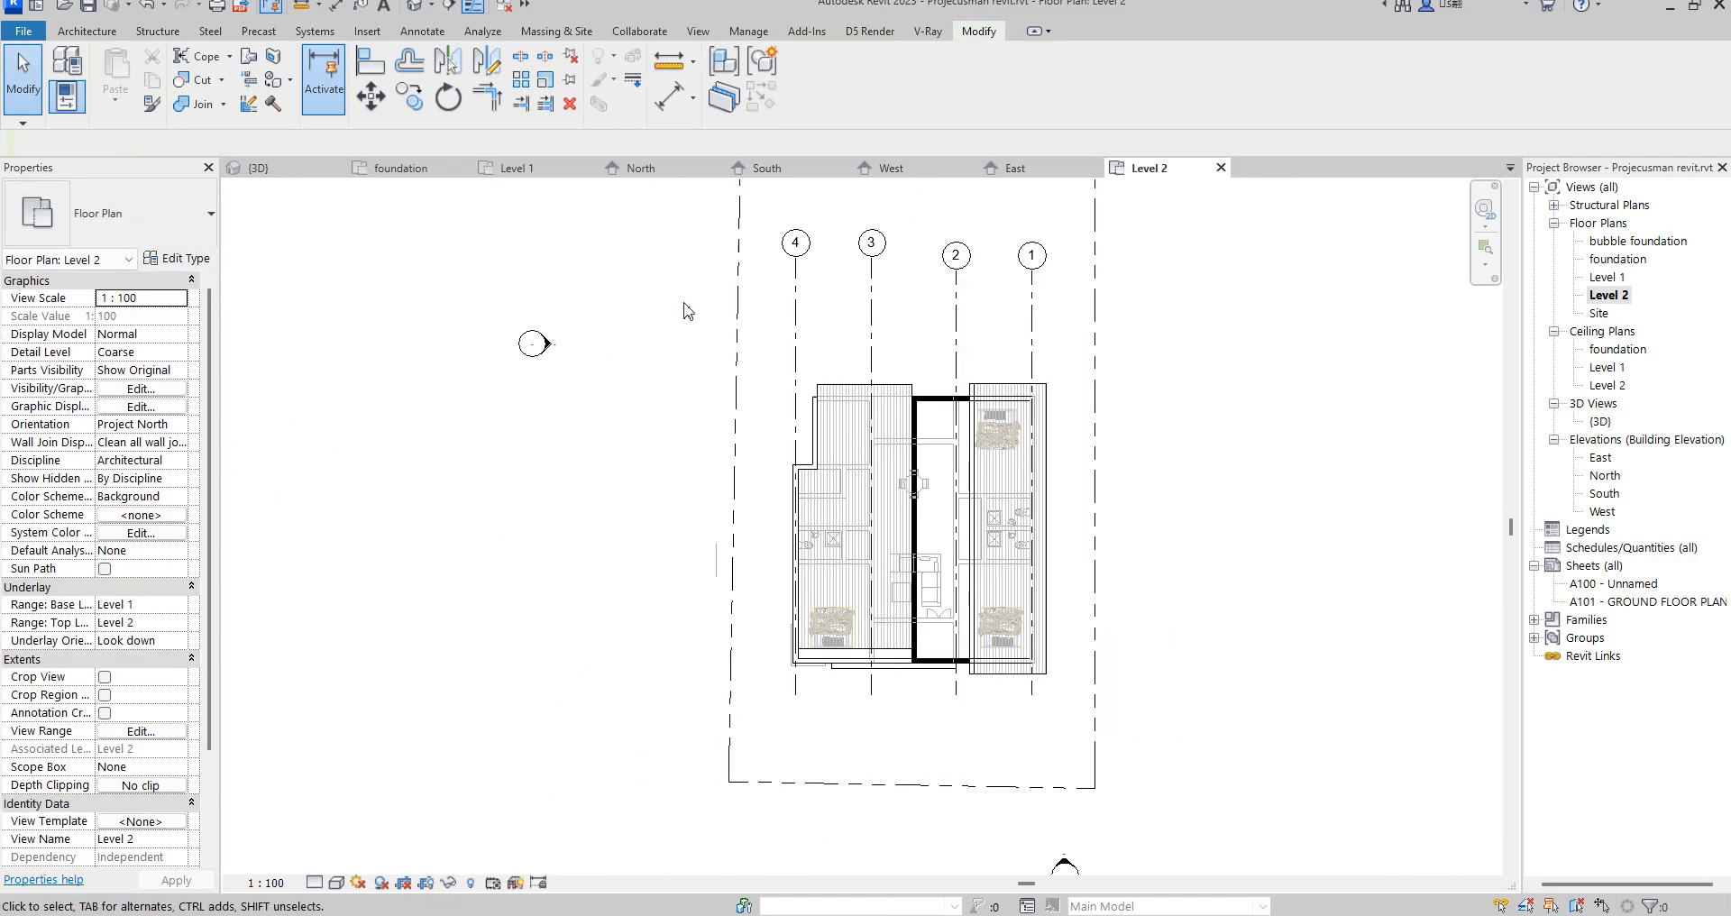
scroll(685, 293, up, 2)
click(88, 35)
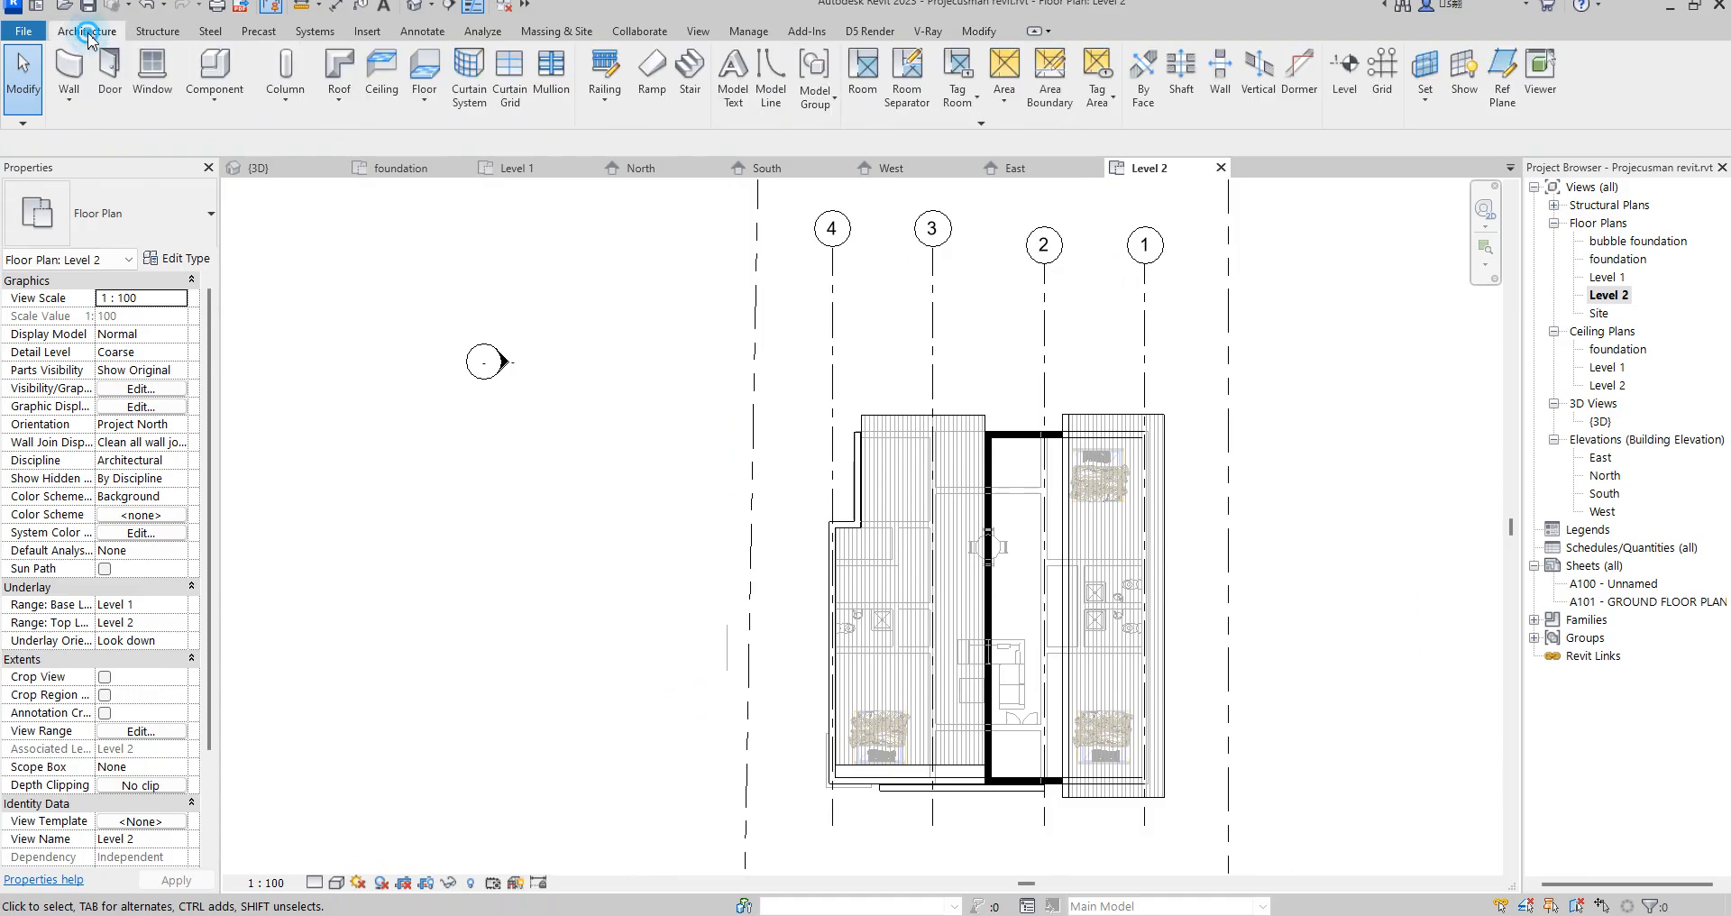
click(214, 90)
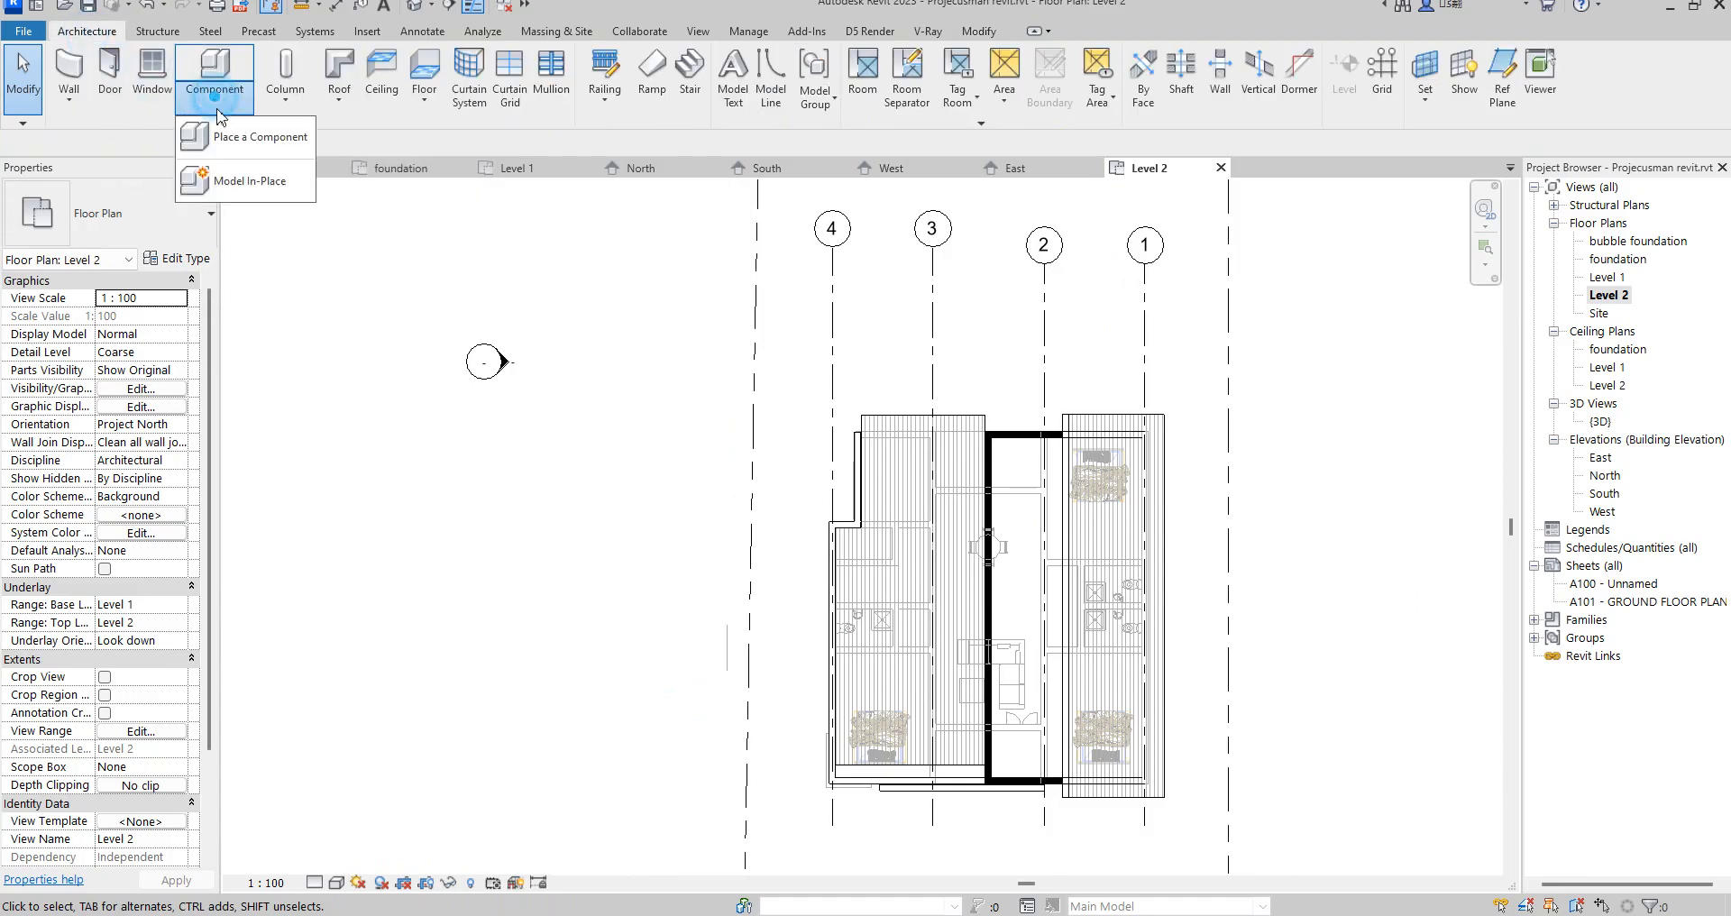
click(252, 183)
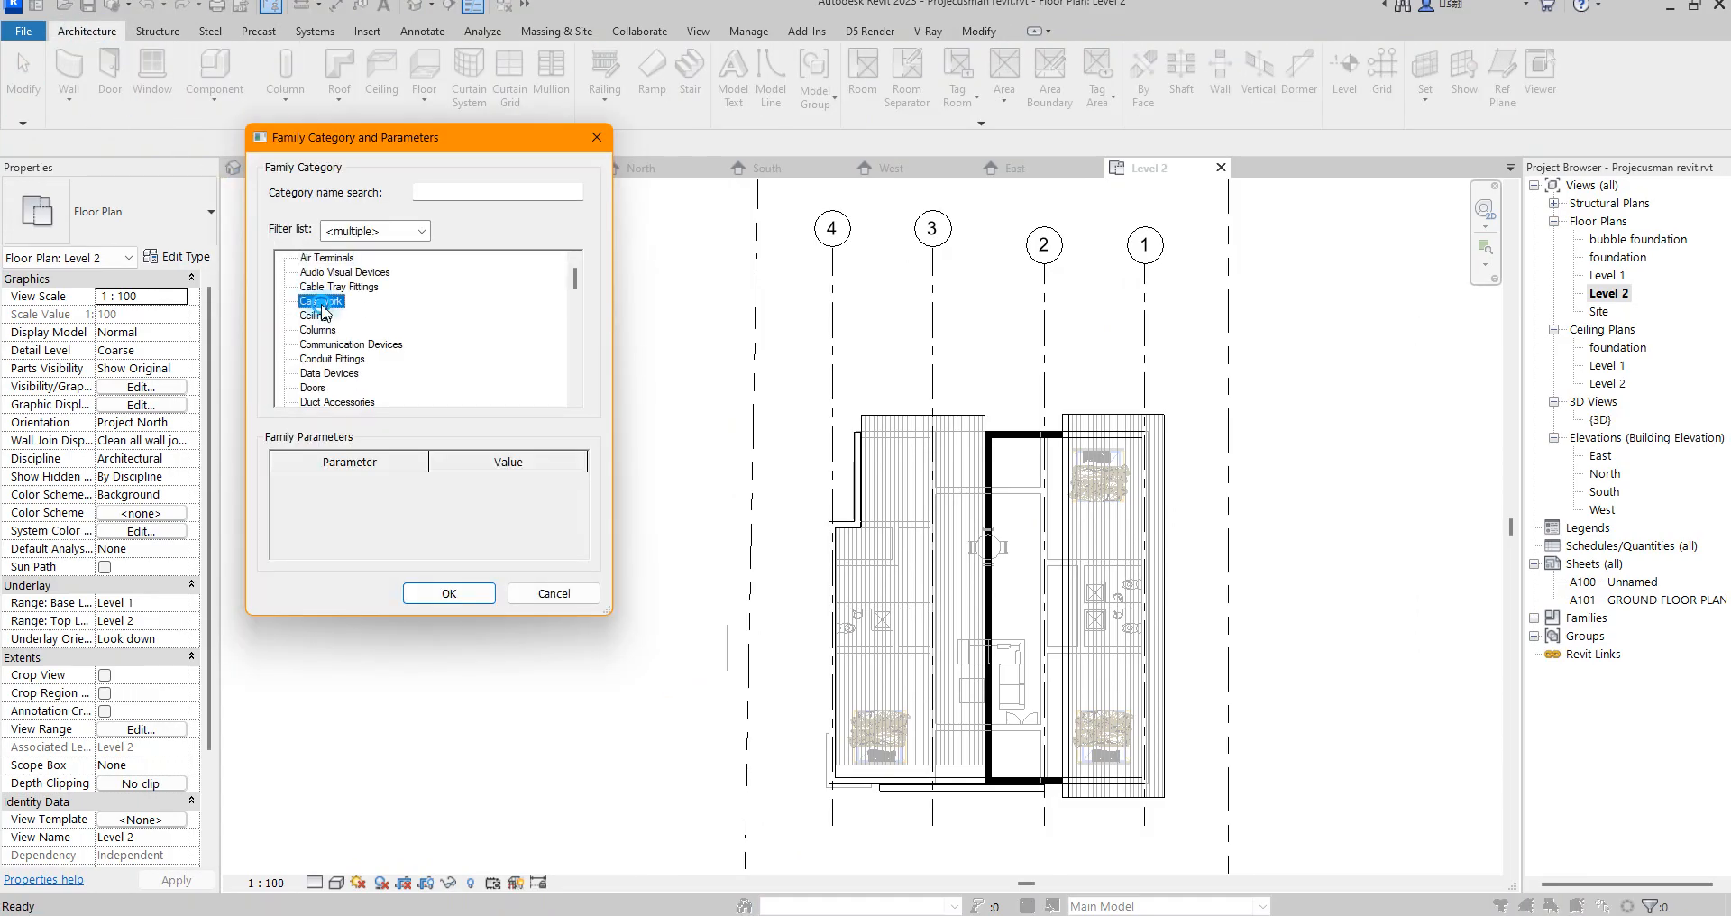
click(436, 595)
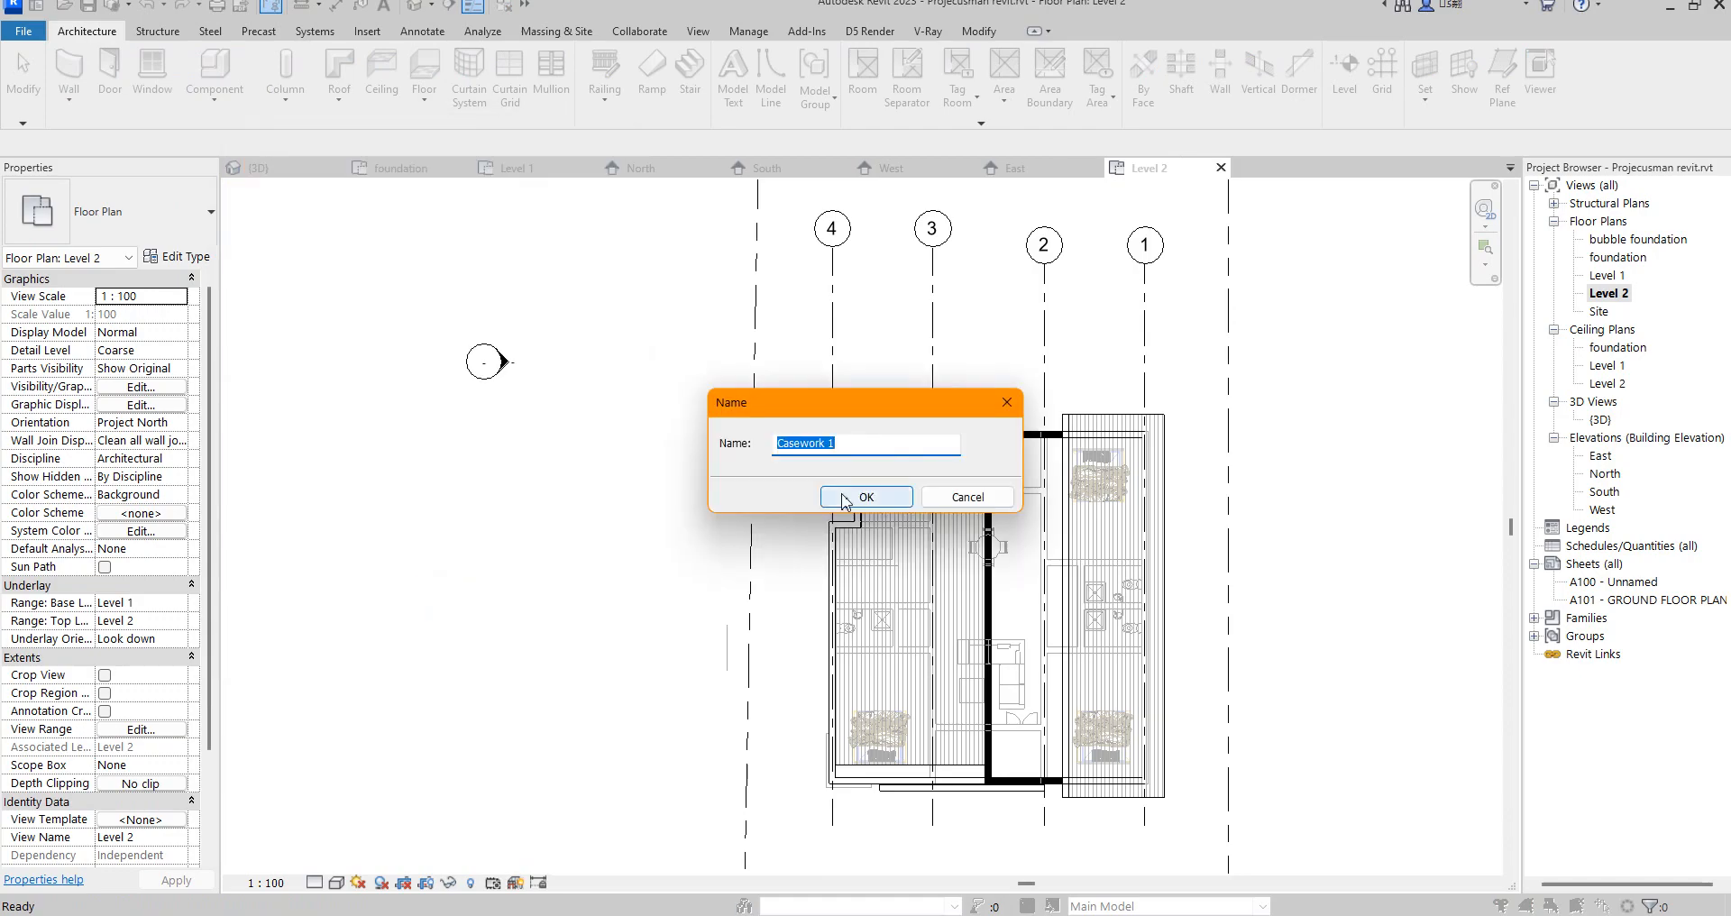
click(845, 501)
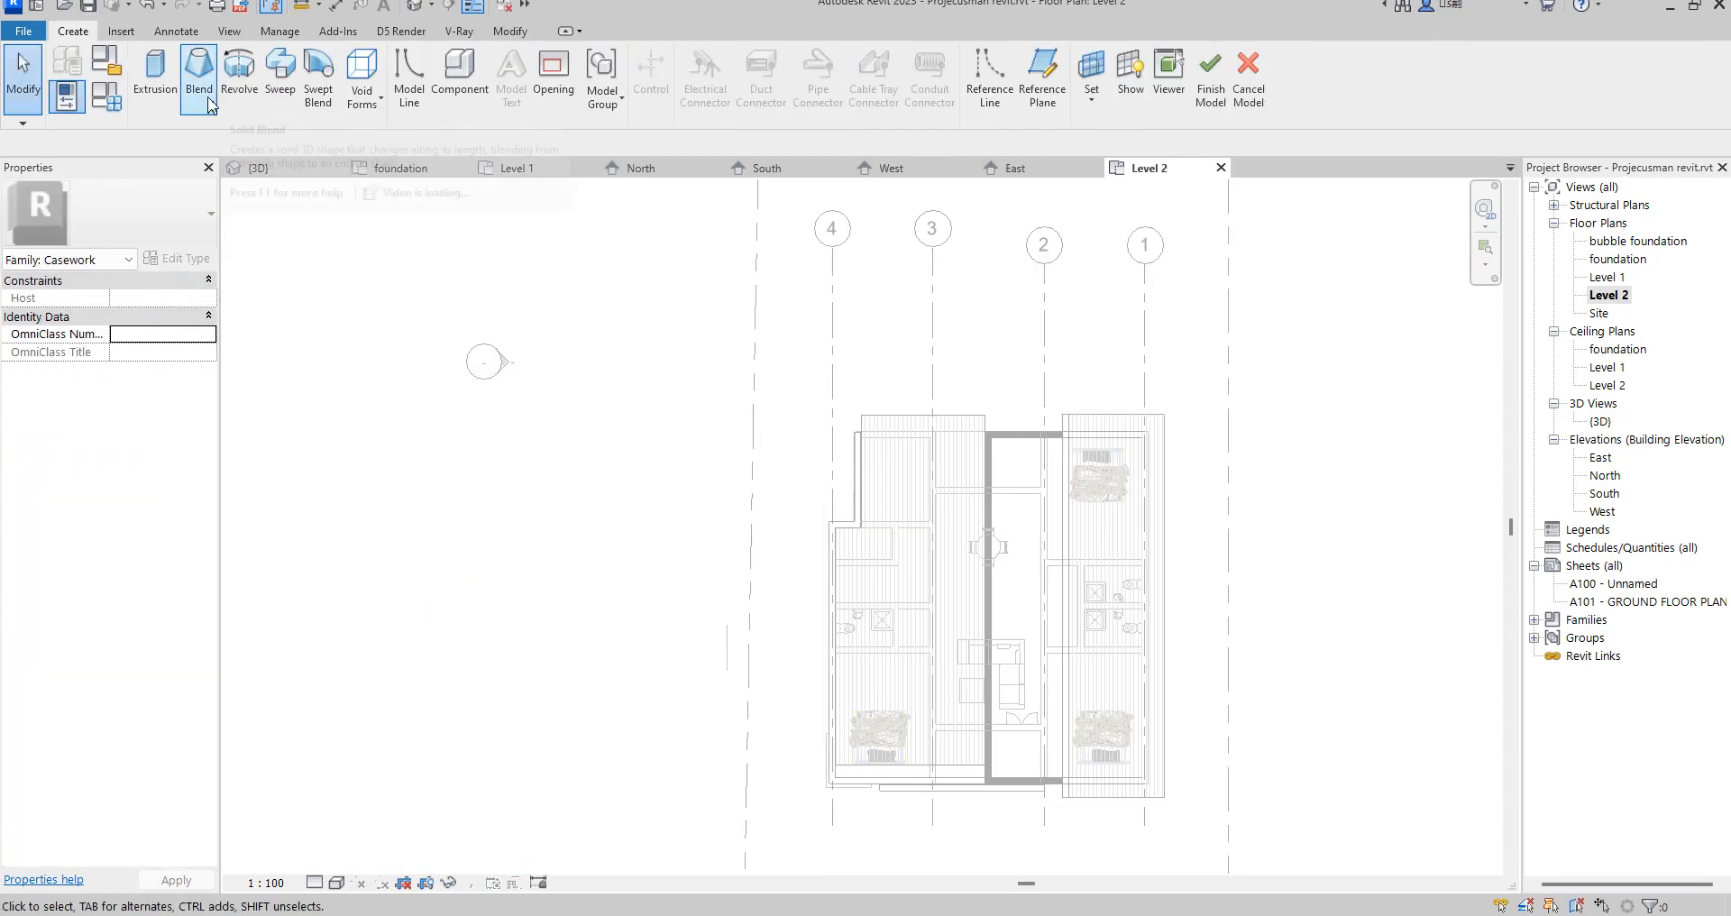
- Start a sweep and sketch its path by picking the outer faces of the stepped side parapet and the front wall
click(280, 80)
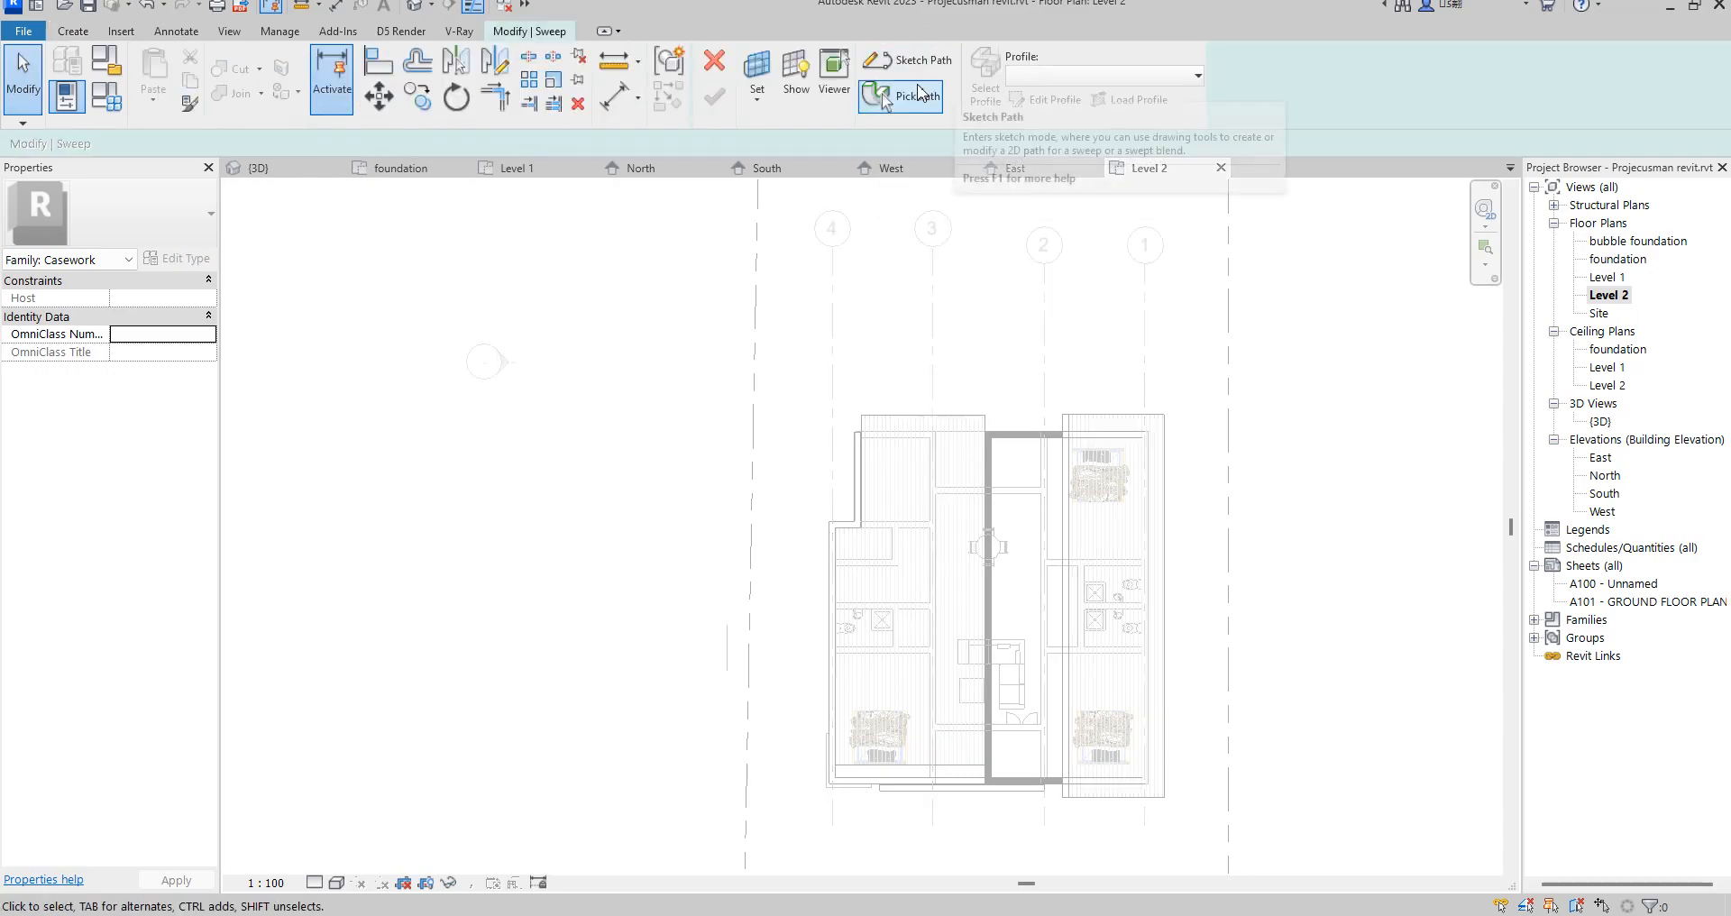
click(904, 60)
scroll(860, 821, up, 3)
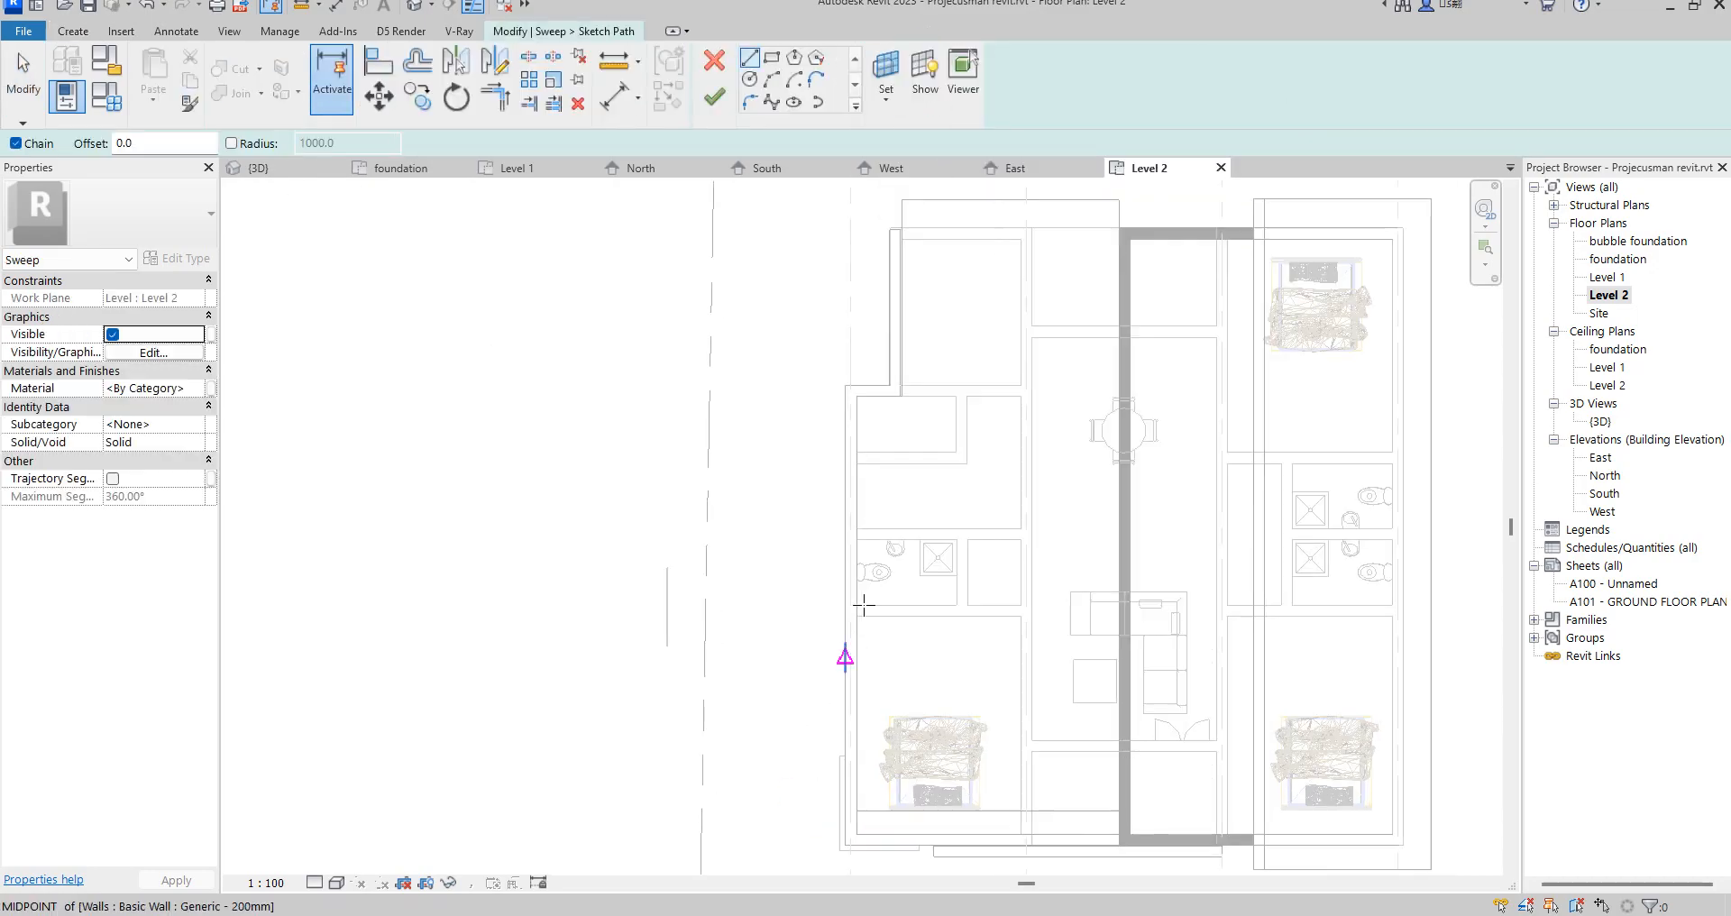
click(853, 107)
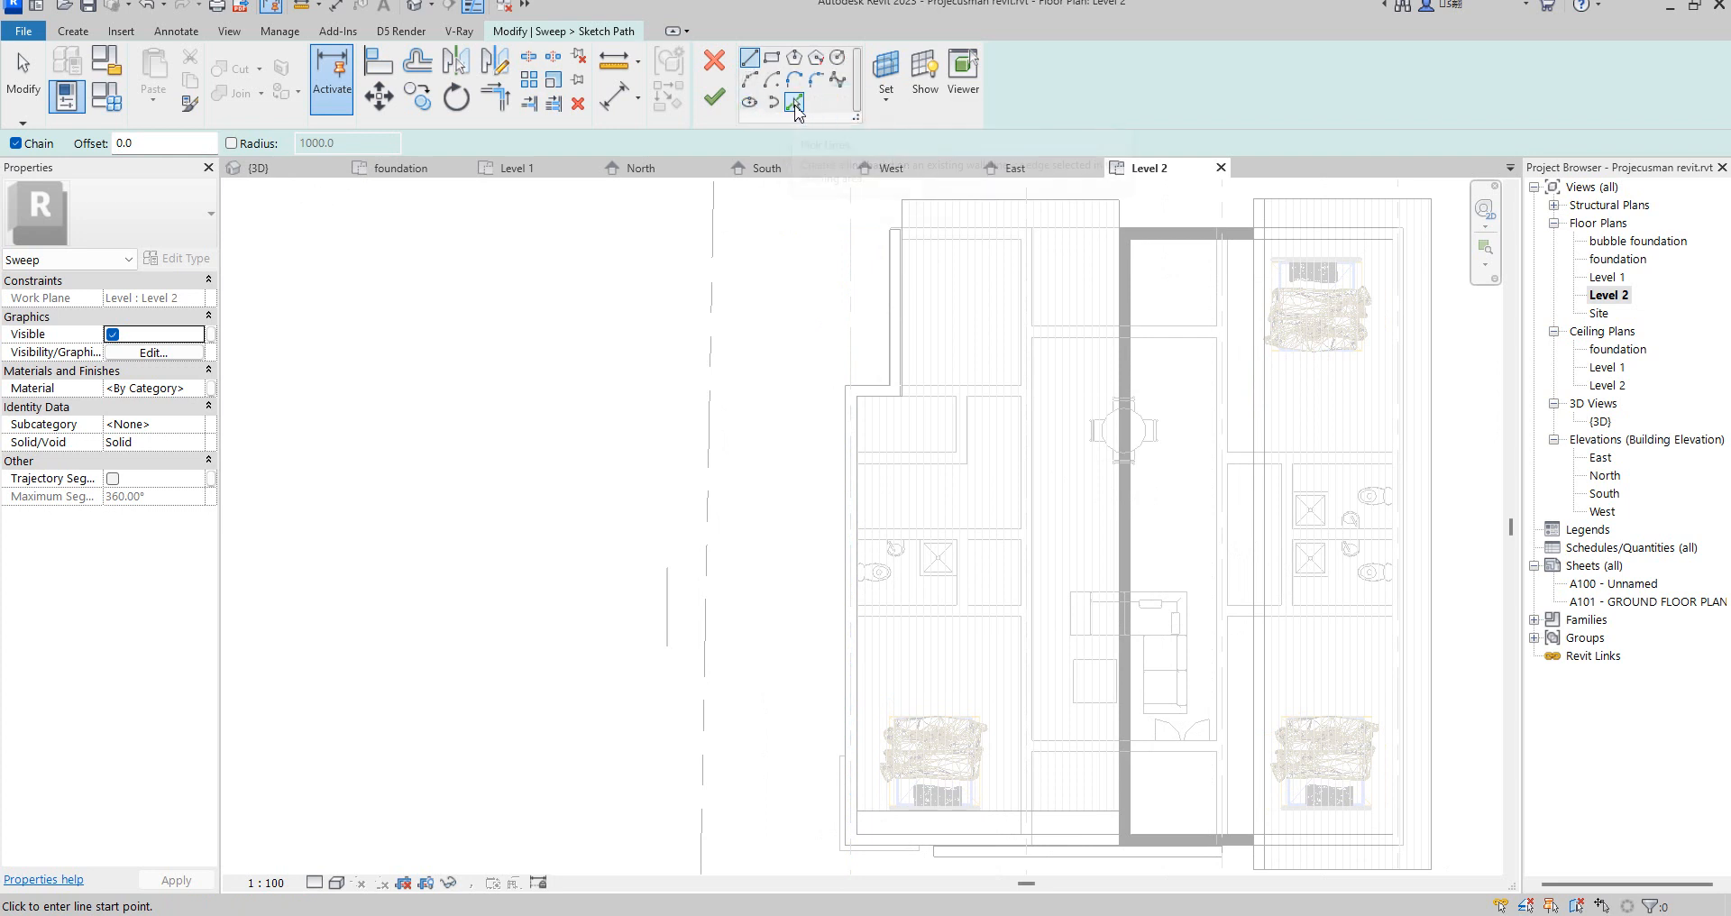
click(795, 106)
click(855, 582)
scroll(865, 389, up, 3)
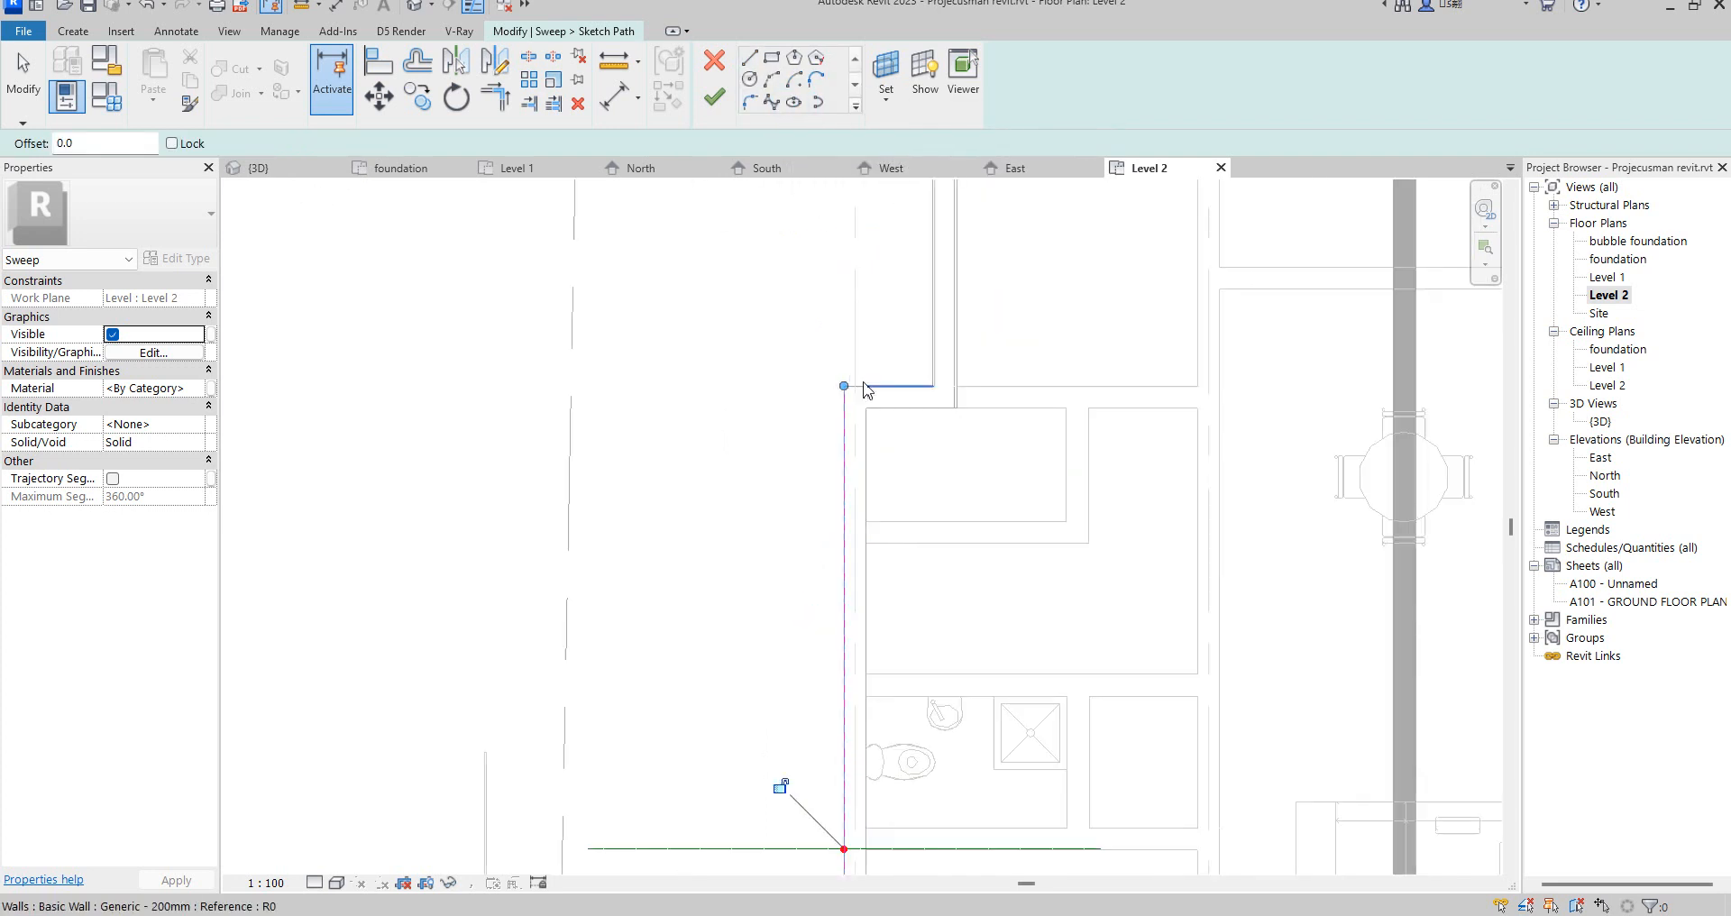
click(867, 387)
scroll(842, 587, down, 3)
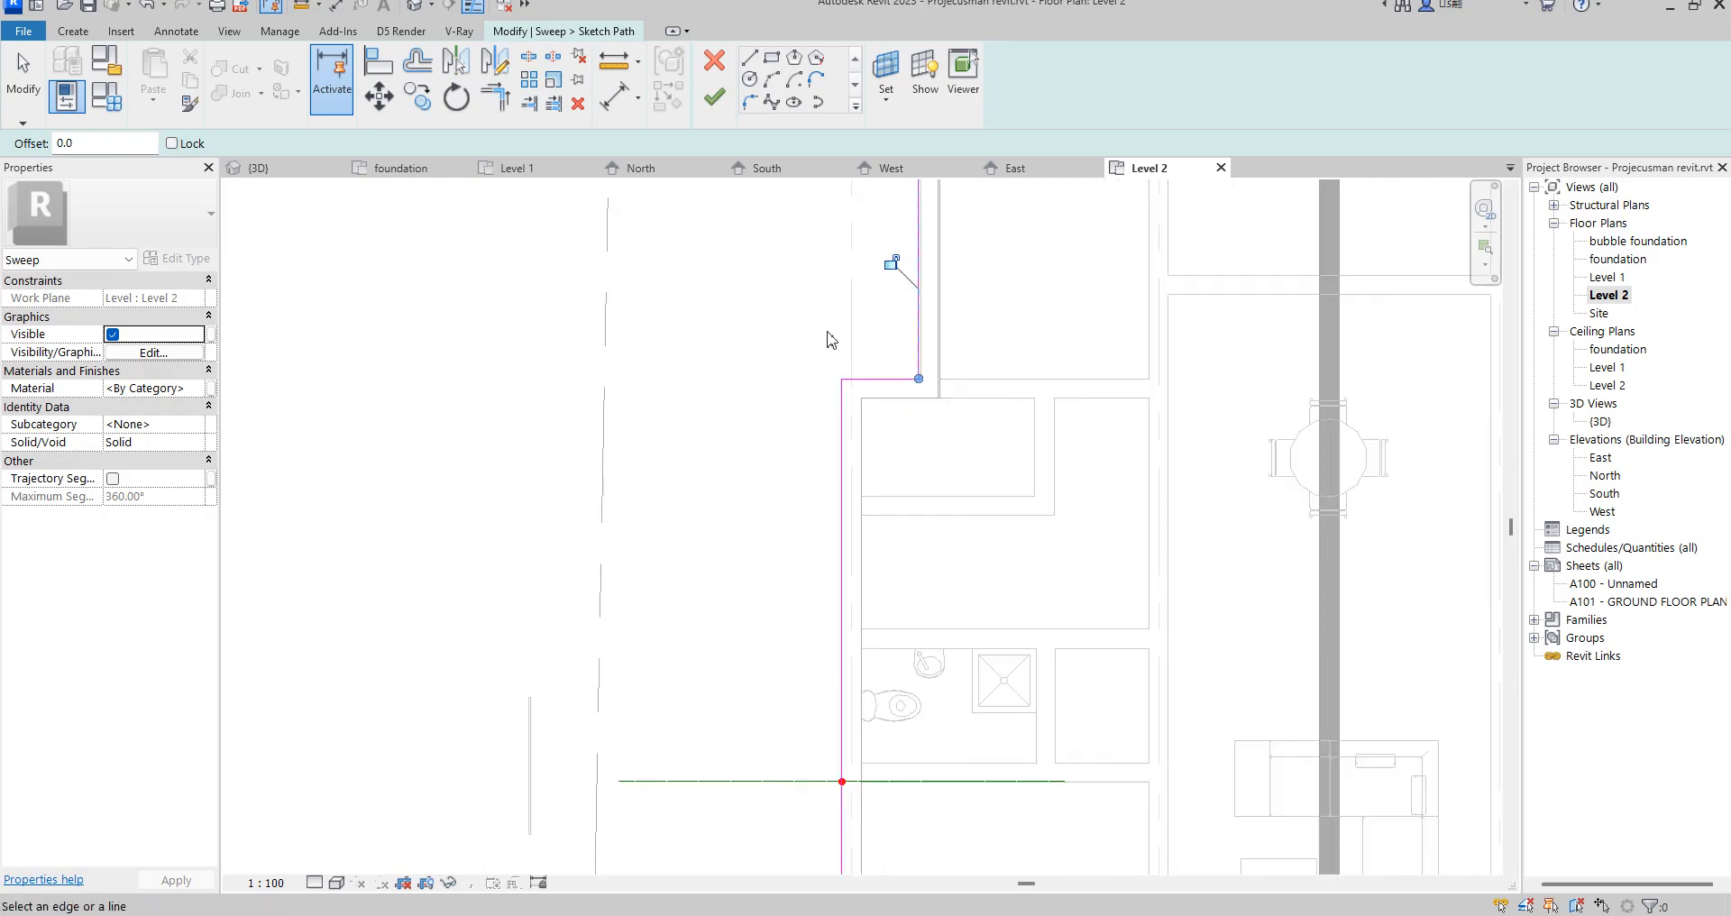
scroll(861, 568, up, 4)
click(886, 541)
scroll(852, 667, down, 2)
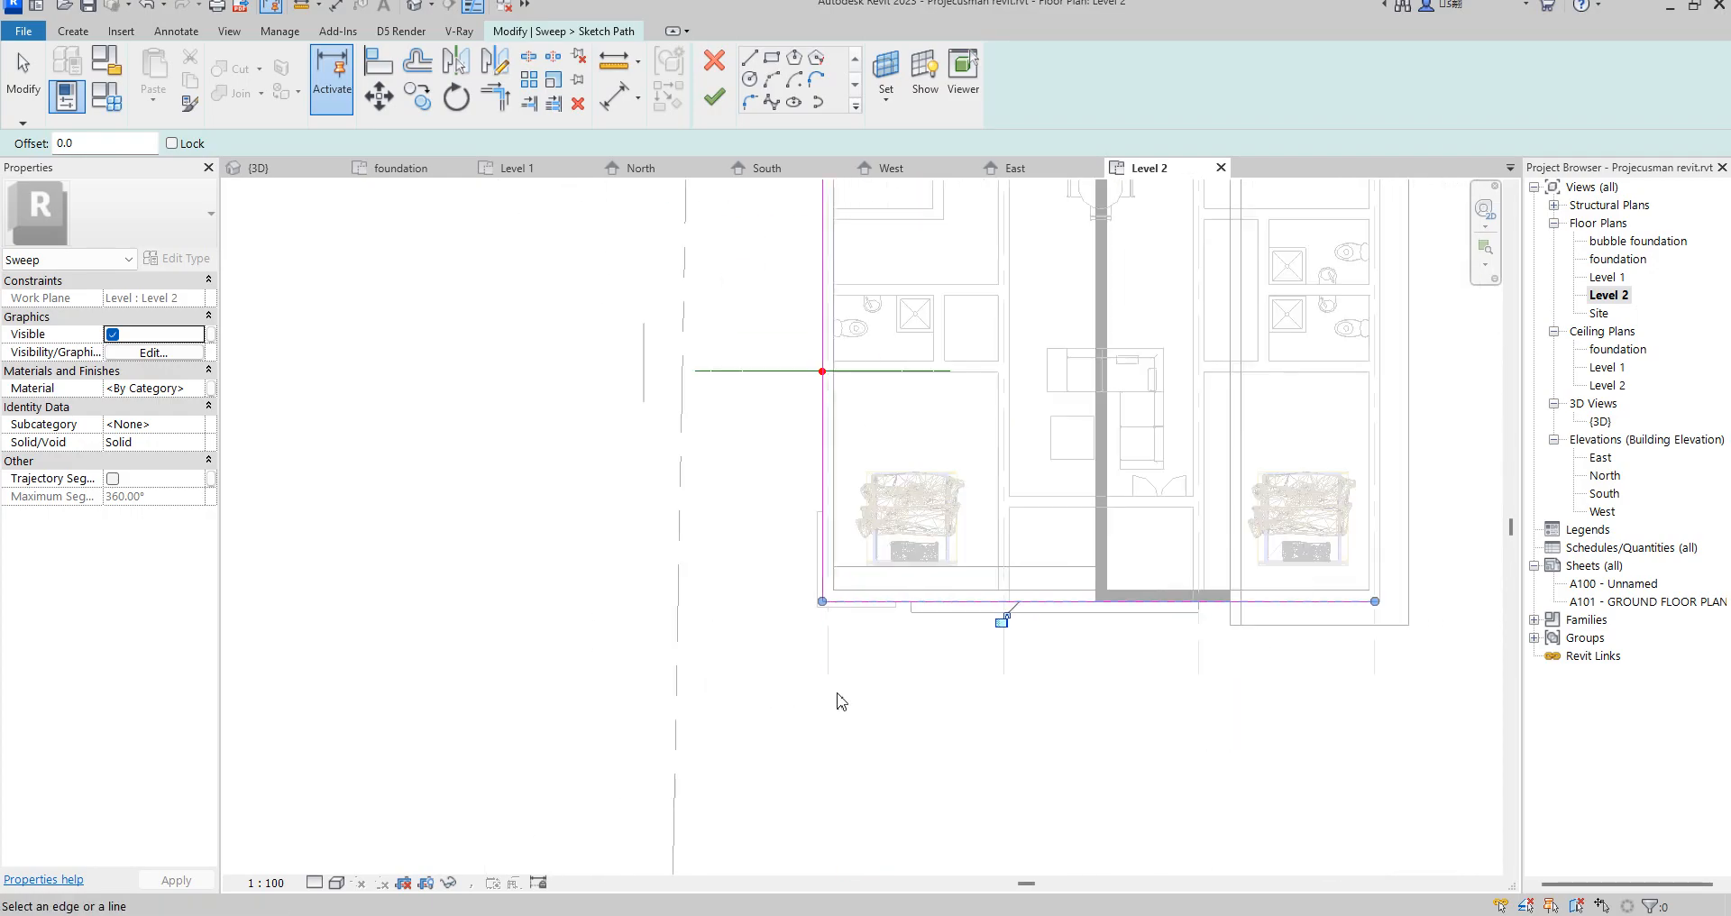
- Check the corners of the parapet sweep path with Trim/Extend to Corner, and finish the path
click(494, 97)
scroll(793, 734, down, 4)
scroll(825, 489, up, 6)
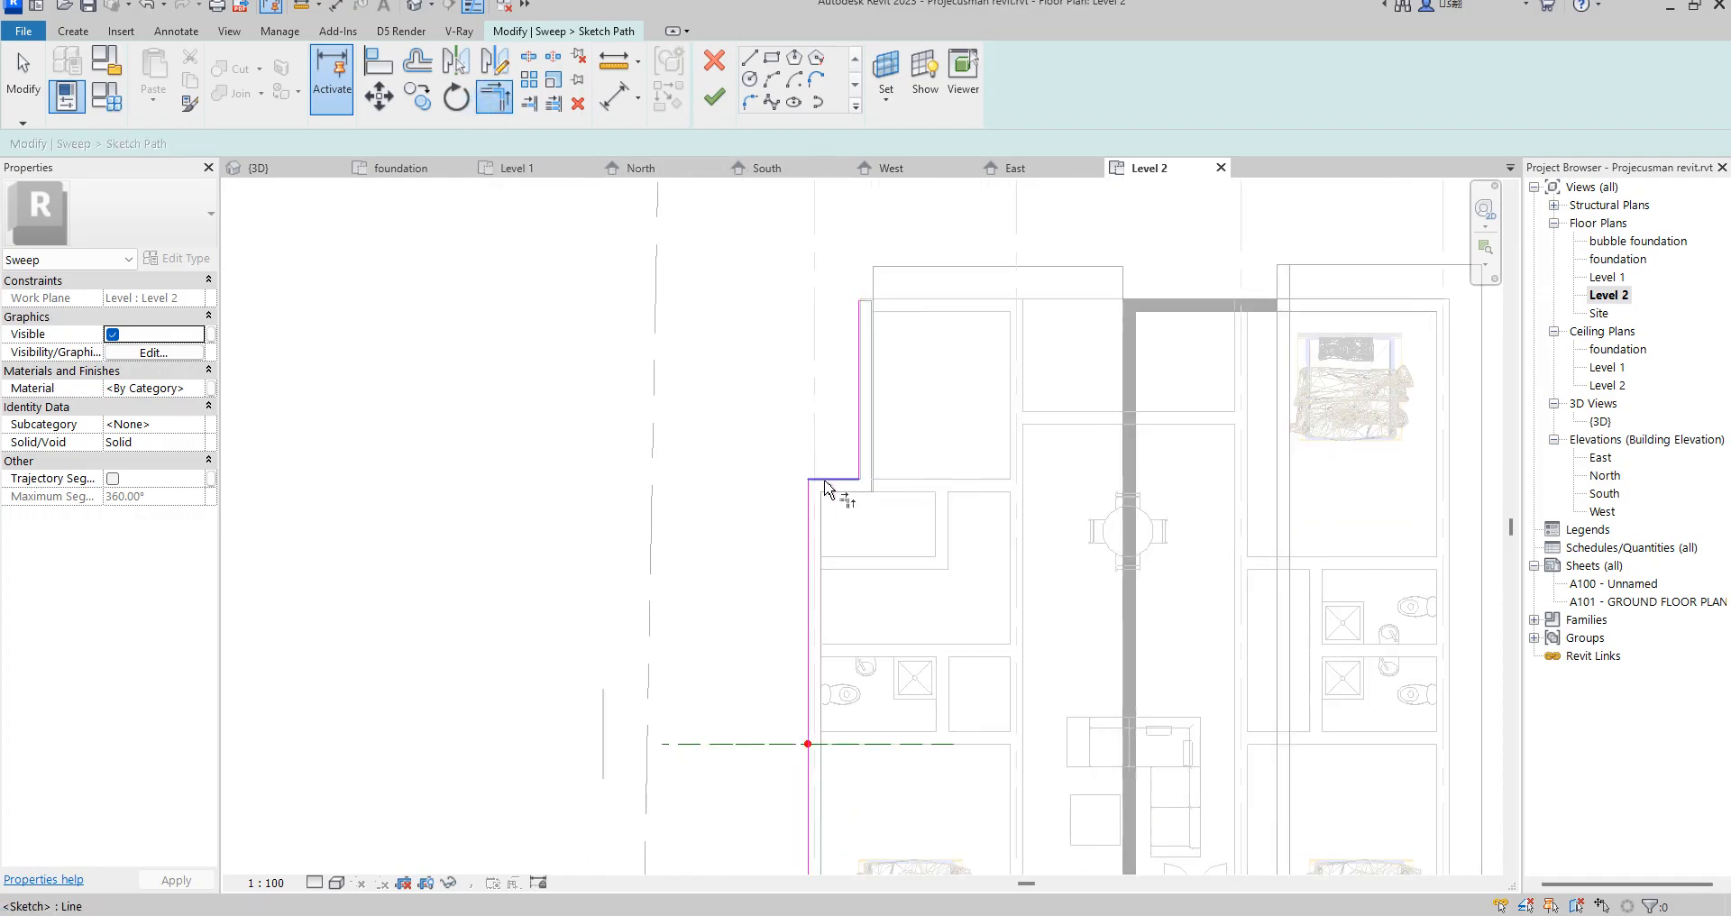
scroll(893, 467, up, 2)
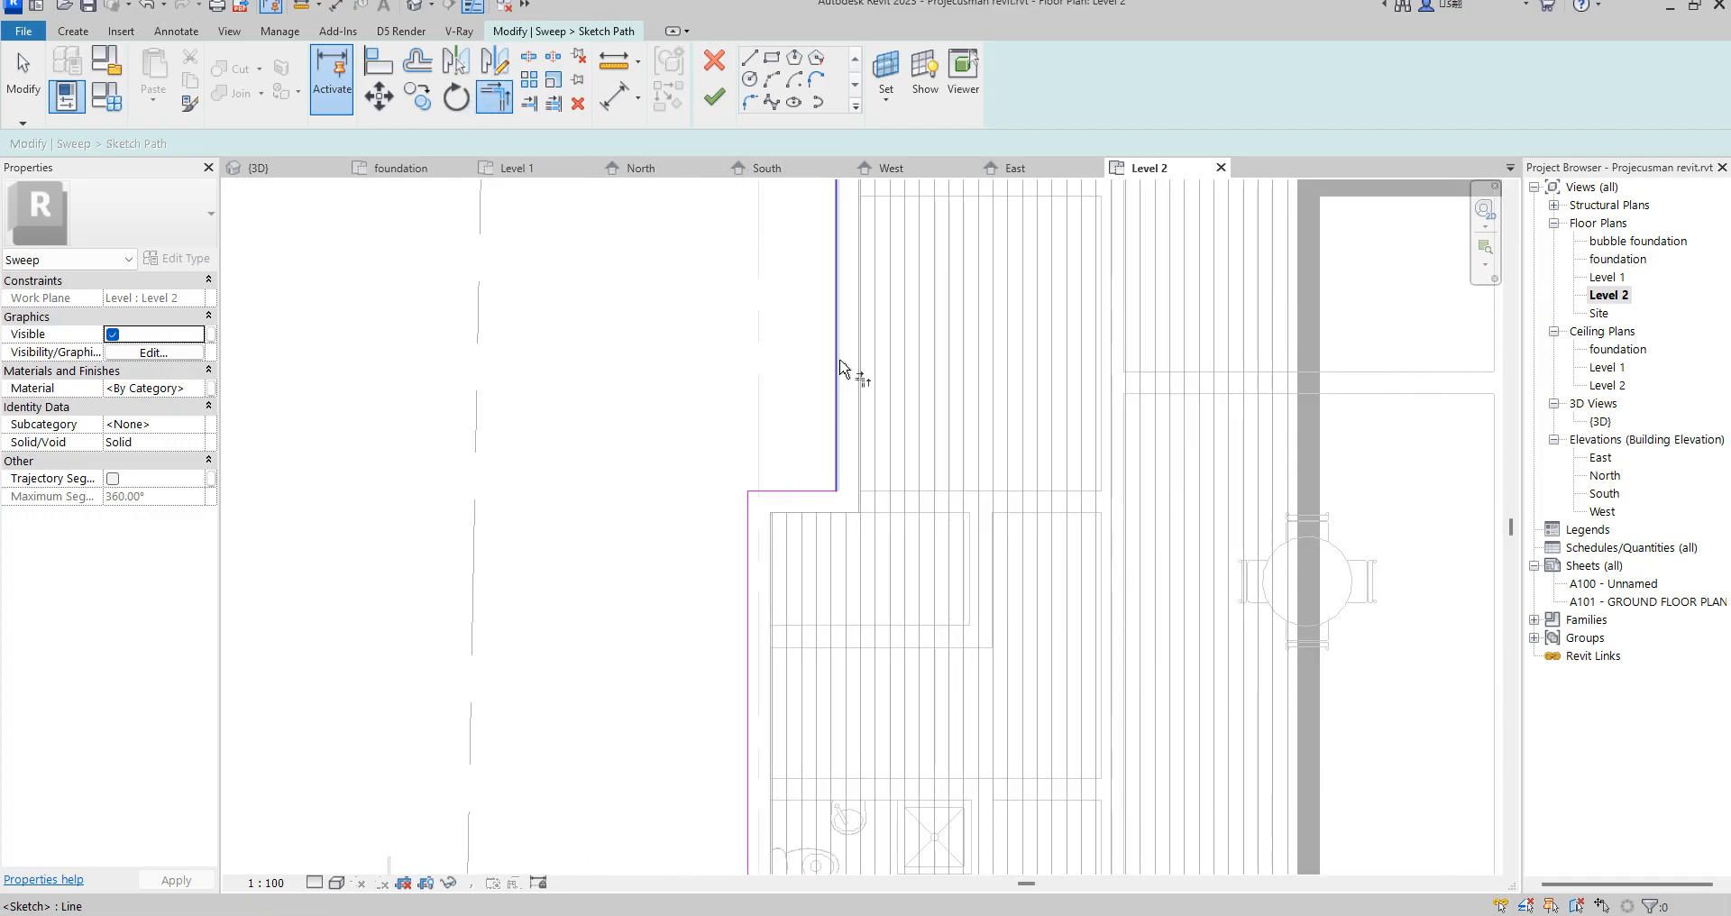
scroll(850, 386, down, 5)
scroll(793, 664, up, 6)
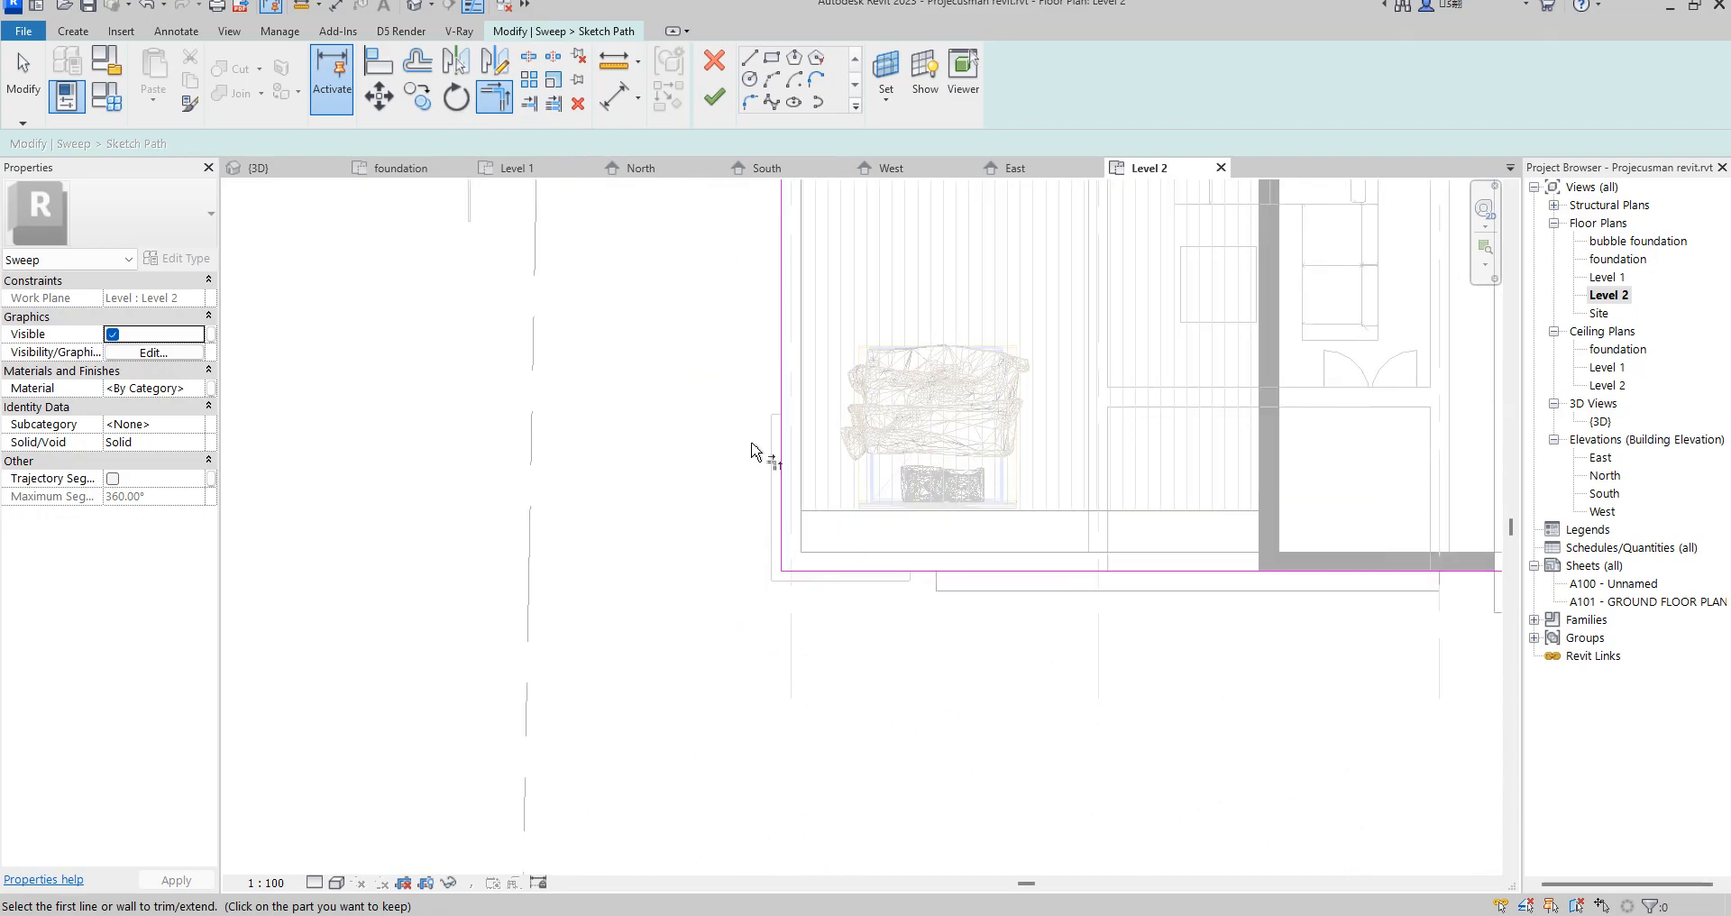
click(711, 97)
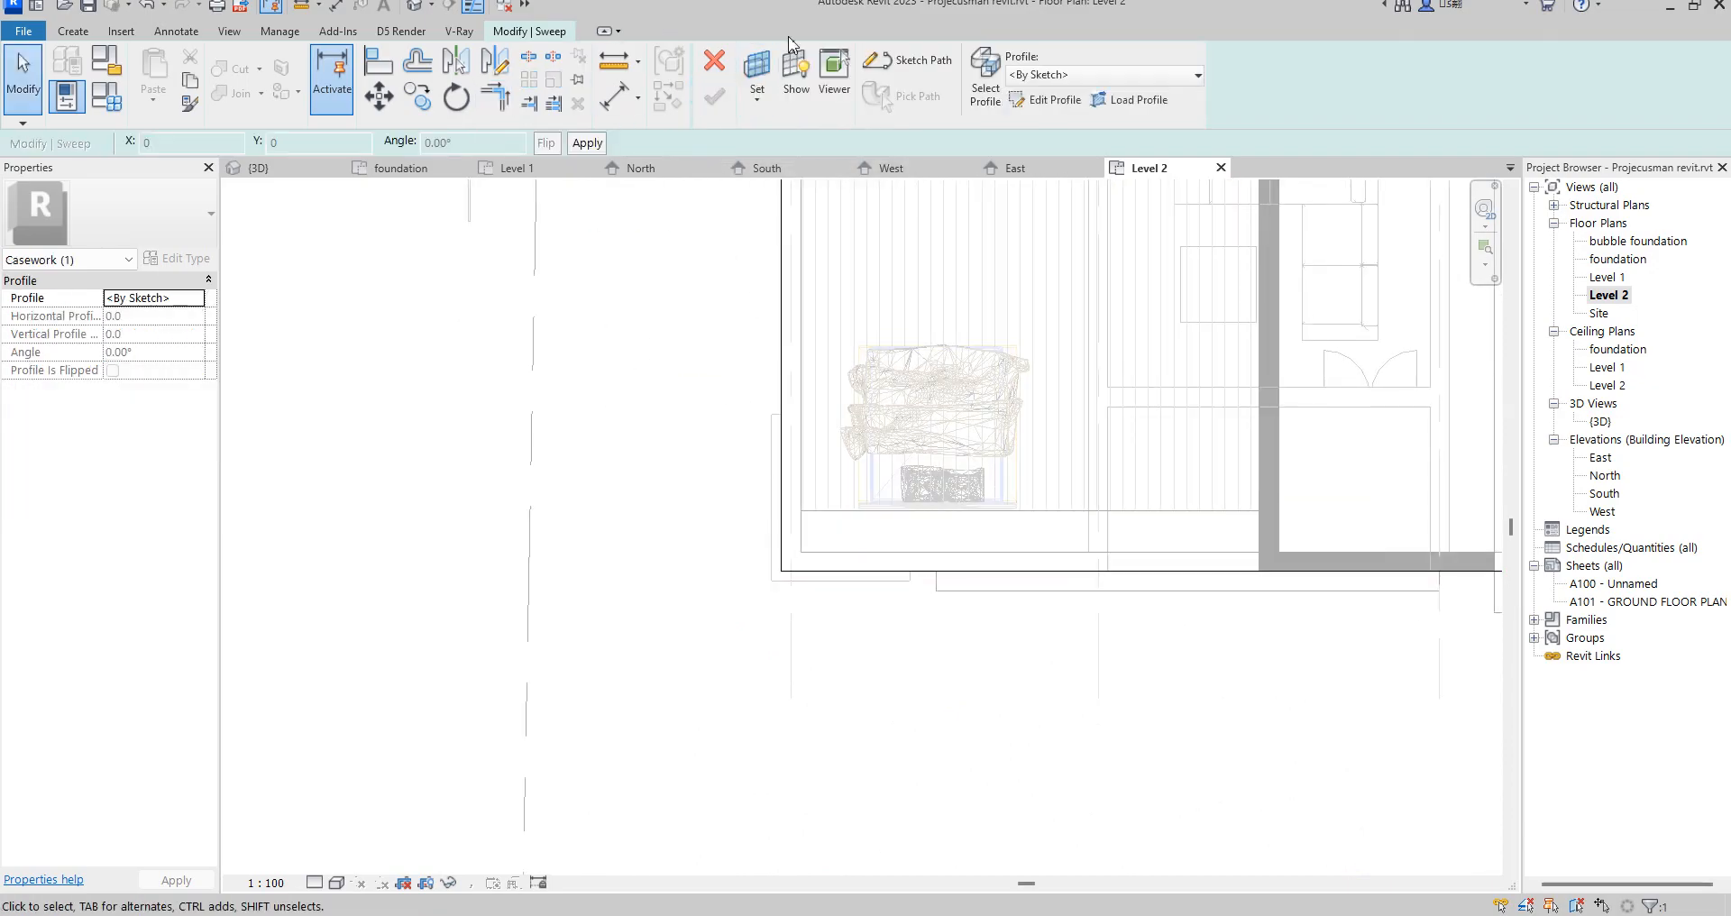
- Open the parapet sweep's profile for sketching in the South elevation
click(1045, 99)
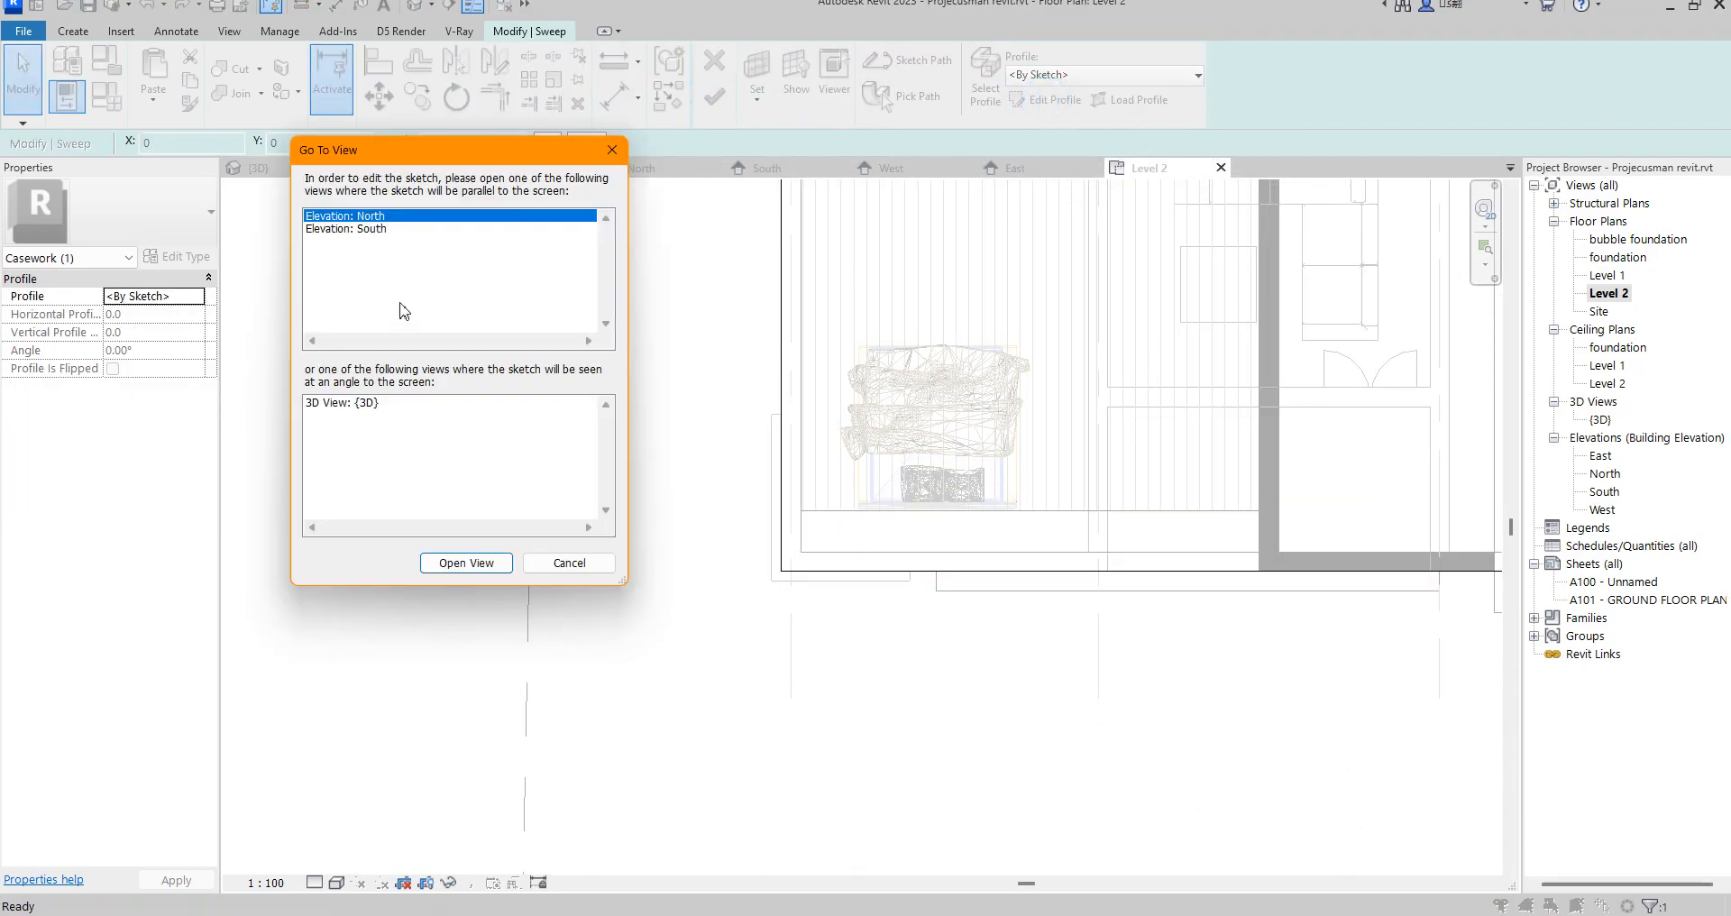
click(373, 231)
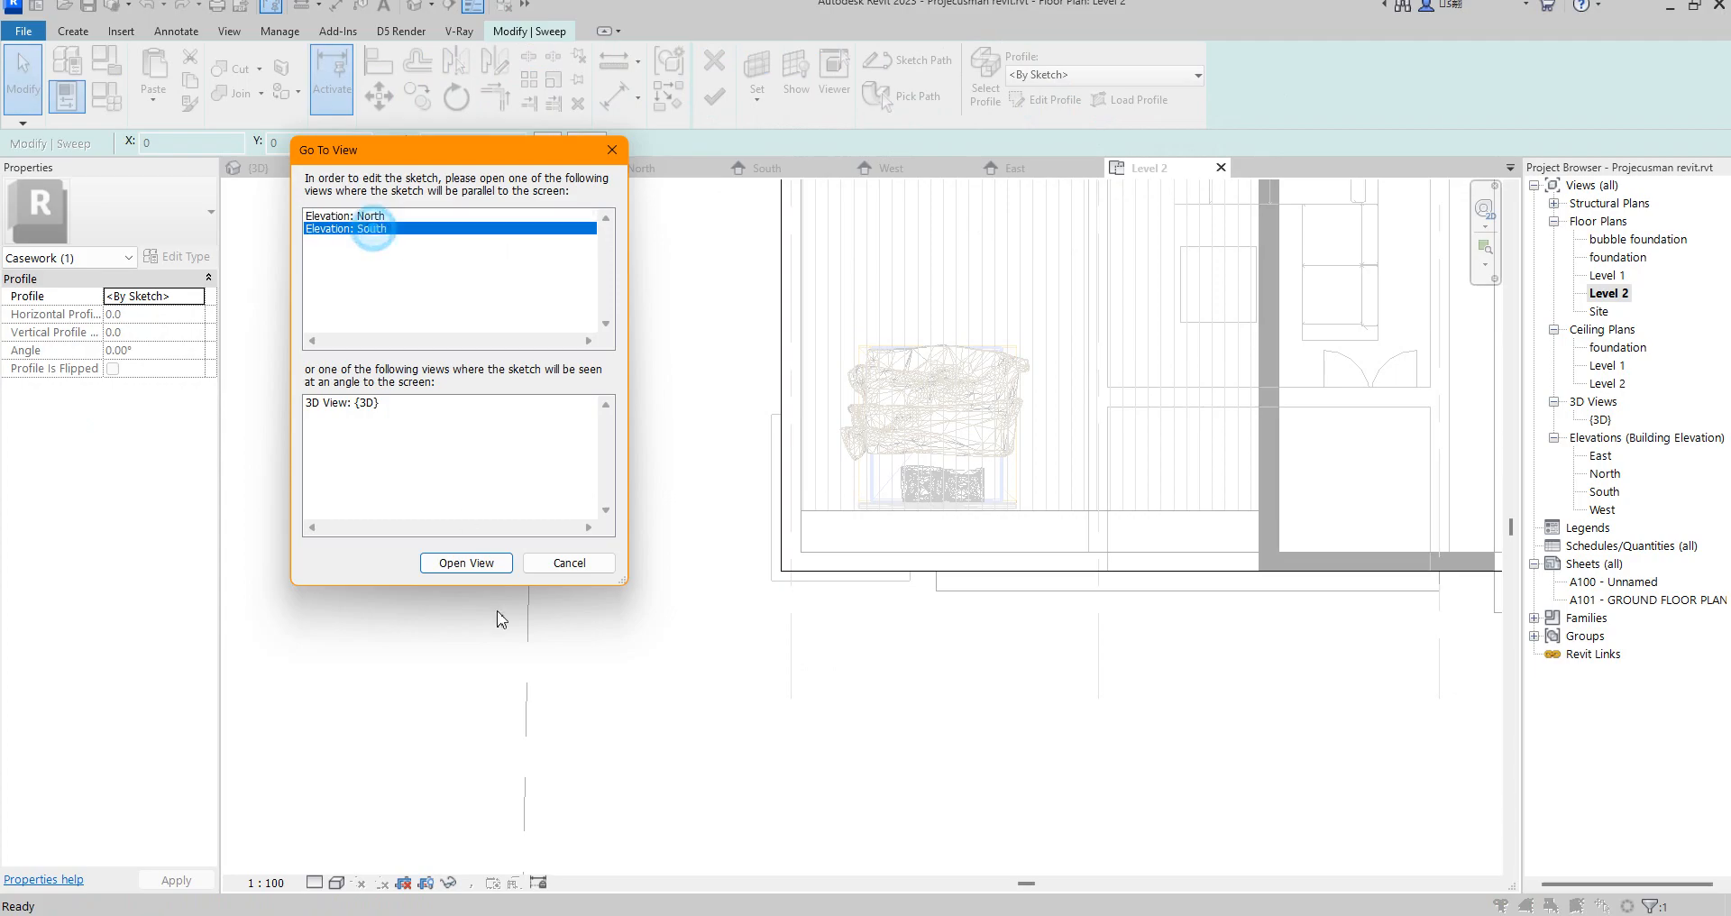
click(472, 570)
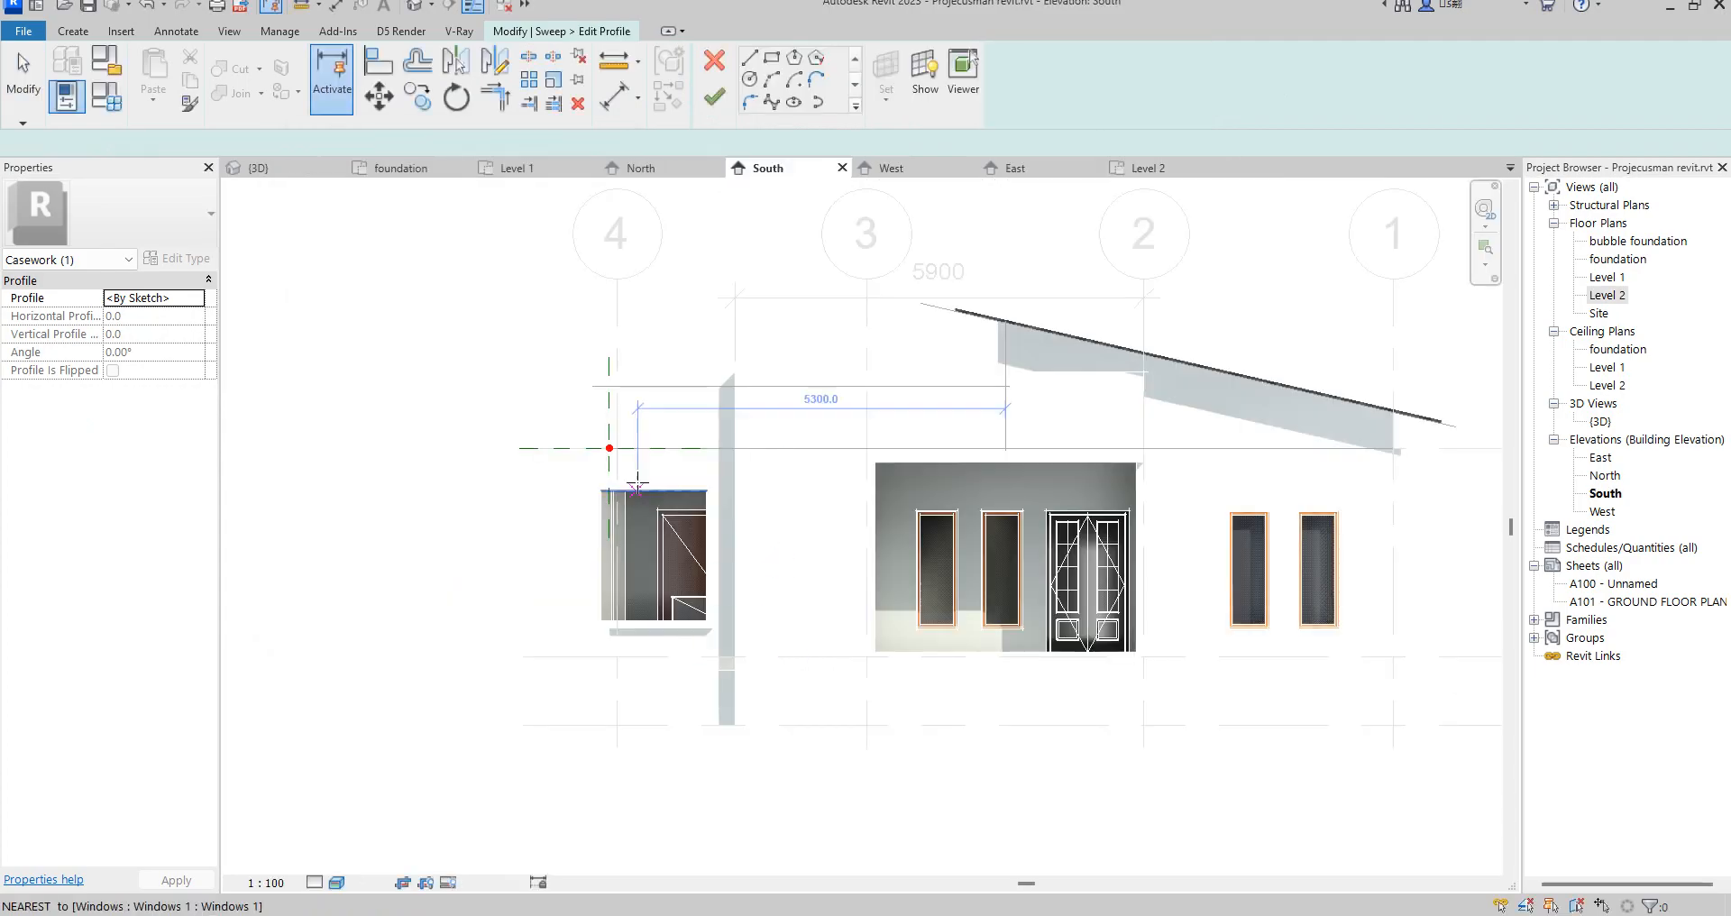
- Sketch a rectangular profile about 360 mm wide and 60 mm high, with its base about 900 mm above Level 2 at the sweep path
scroll(637, 497, up, 2)
click(748, 57)
click(772, 61)
scroll(584, 374, up, 1)
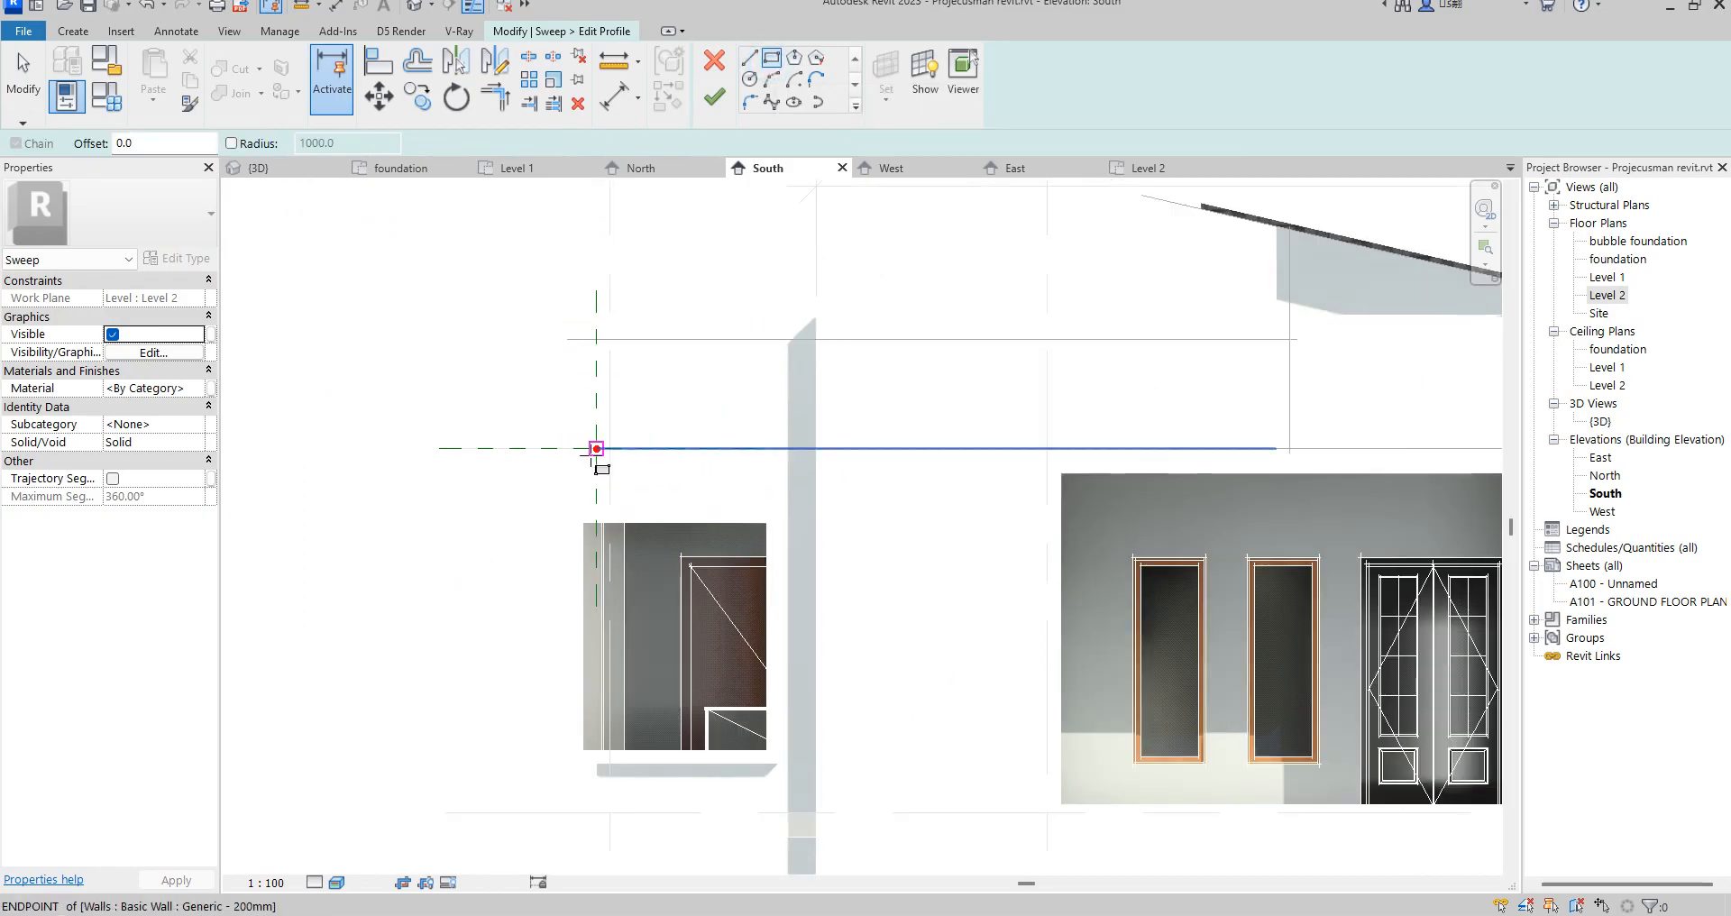
click(624, 339)
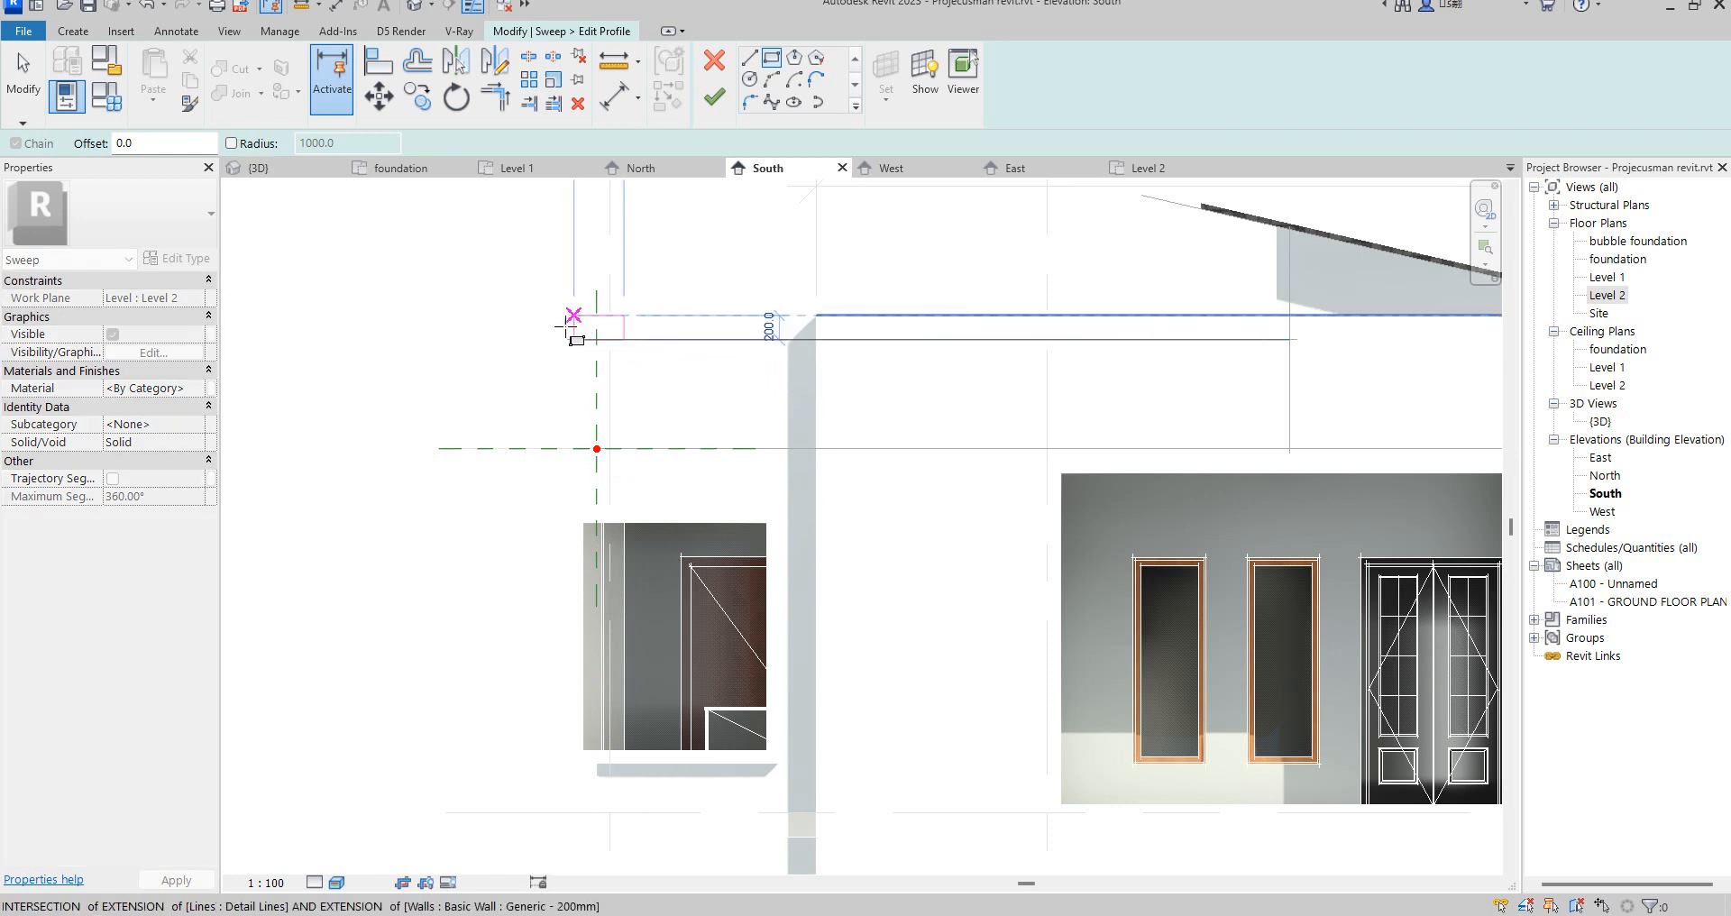
scroll(566, 330, up, 2)
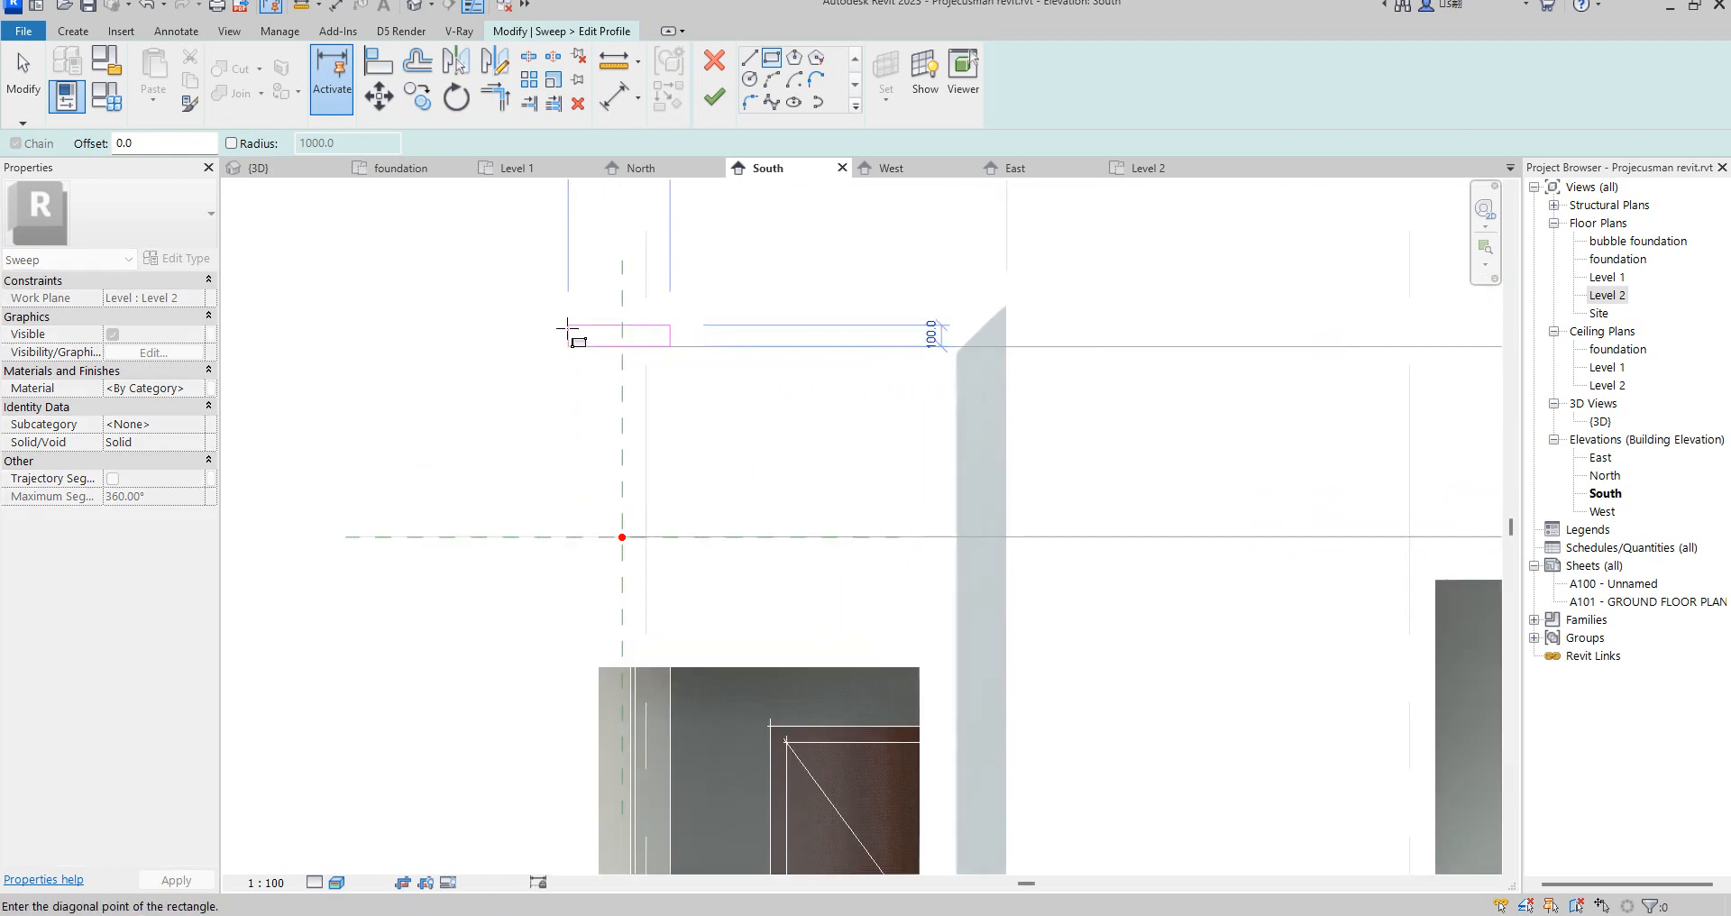
scroll(568, 330, up, 2)
click(618, 337)
right_click(497, 288)
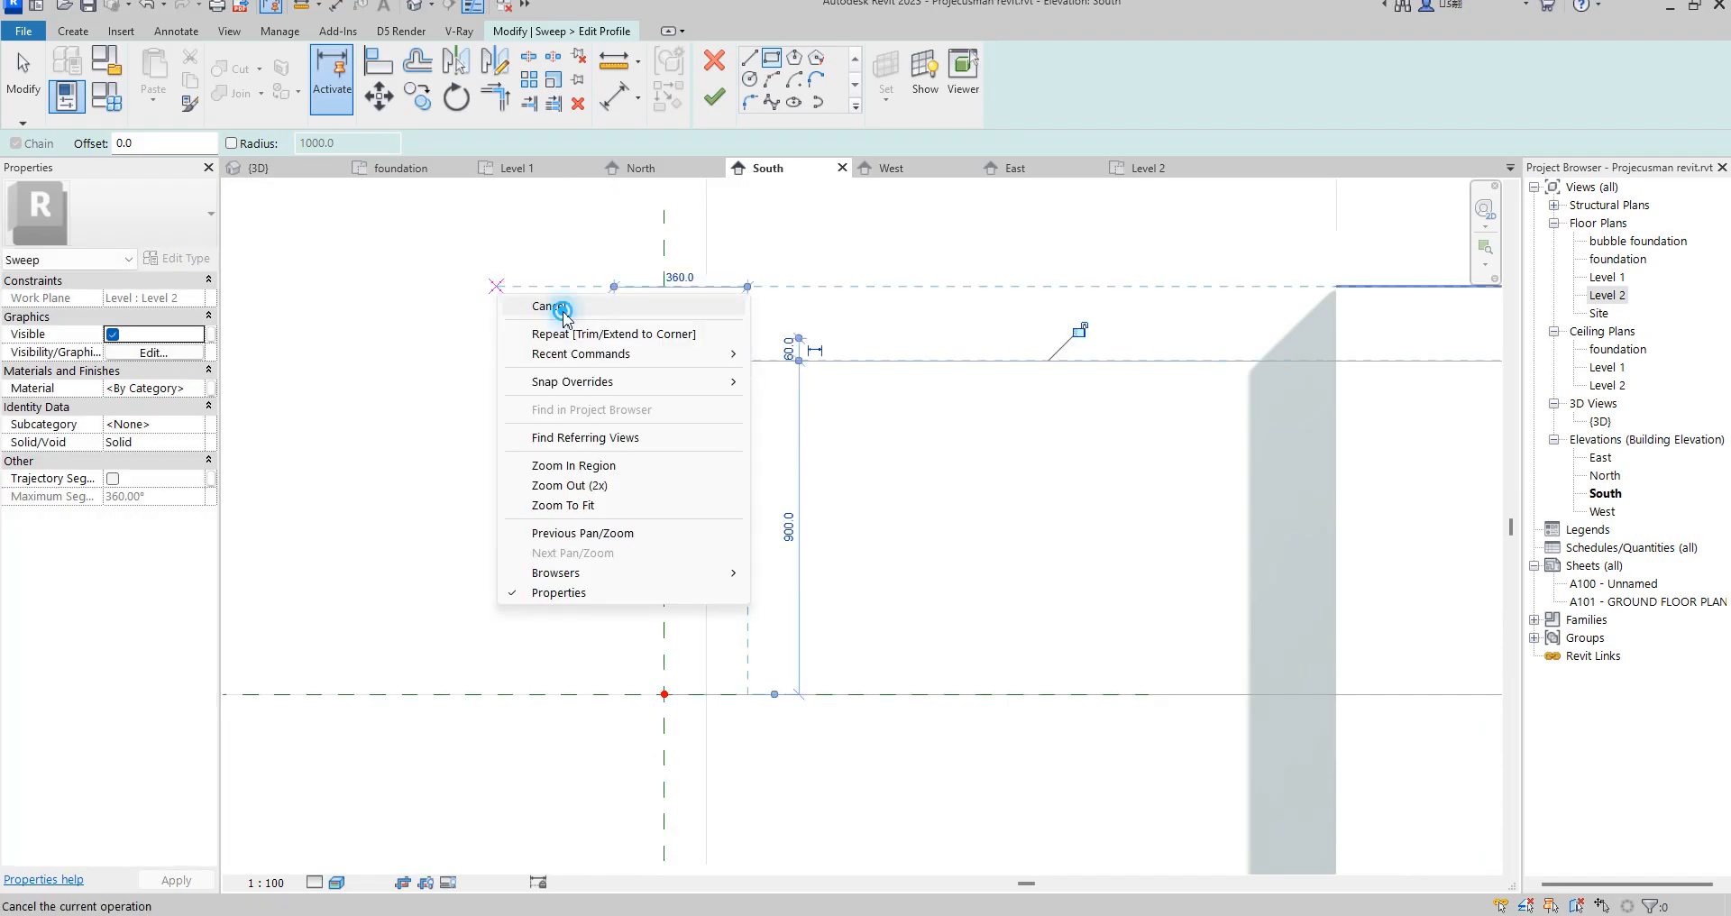
click(565, 311)
right_click(489, 310)
click(552, 325)
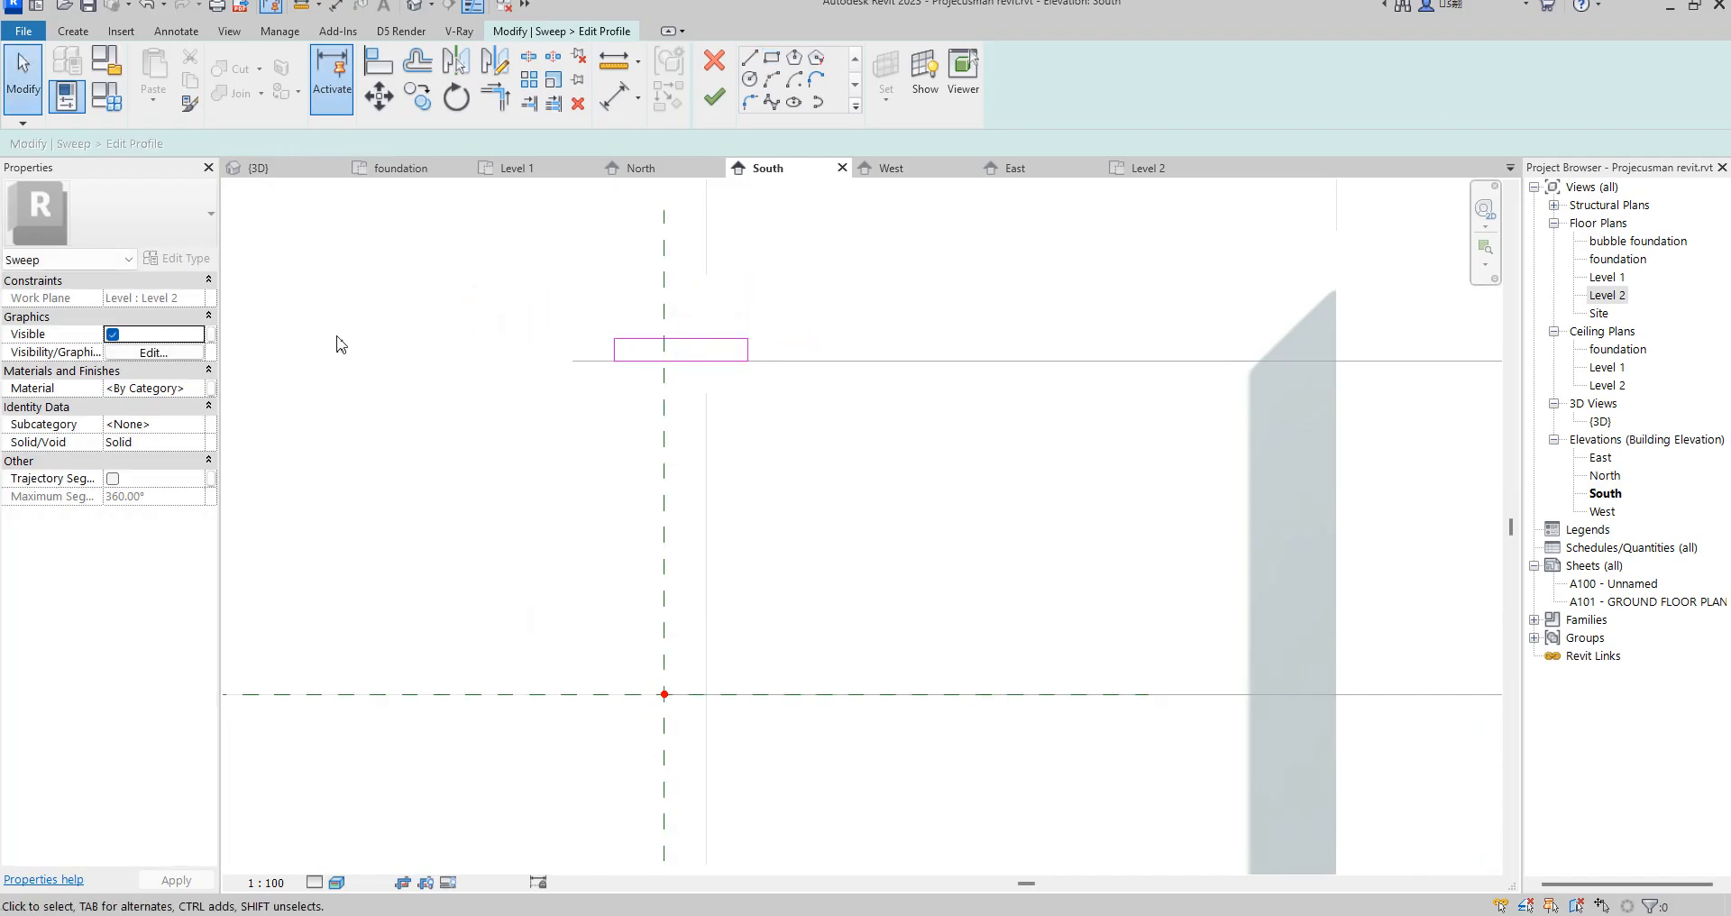
- Set the sweep's material to Aluminium(8), finish the profile and sweep, and check the coping in the 3D view
click(195, 388)
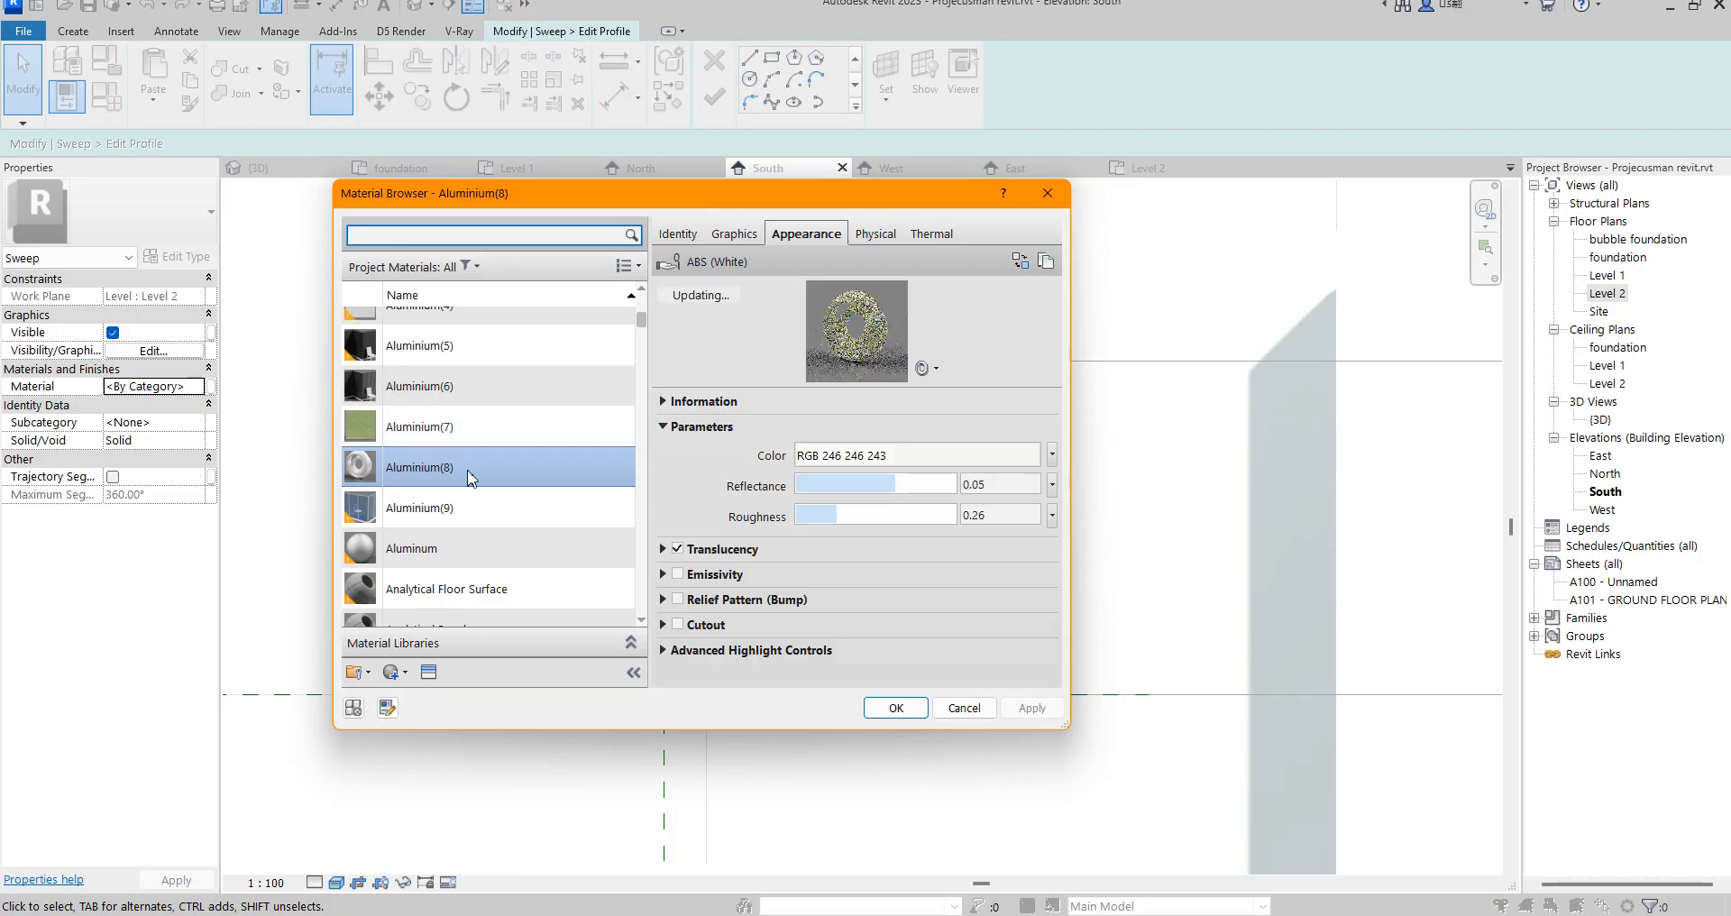
double_click(445, 467)
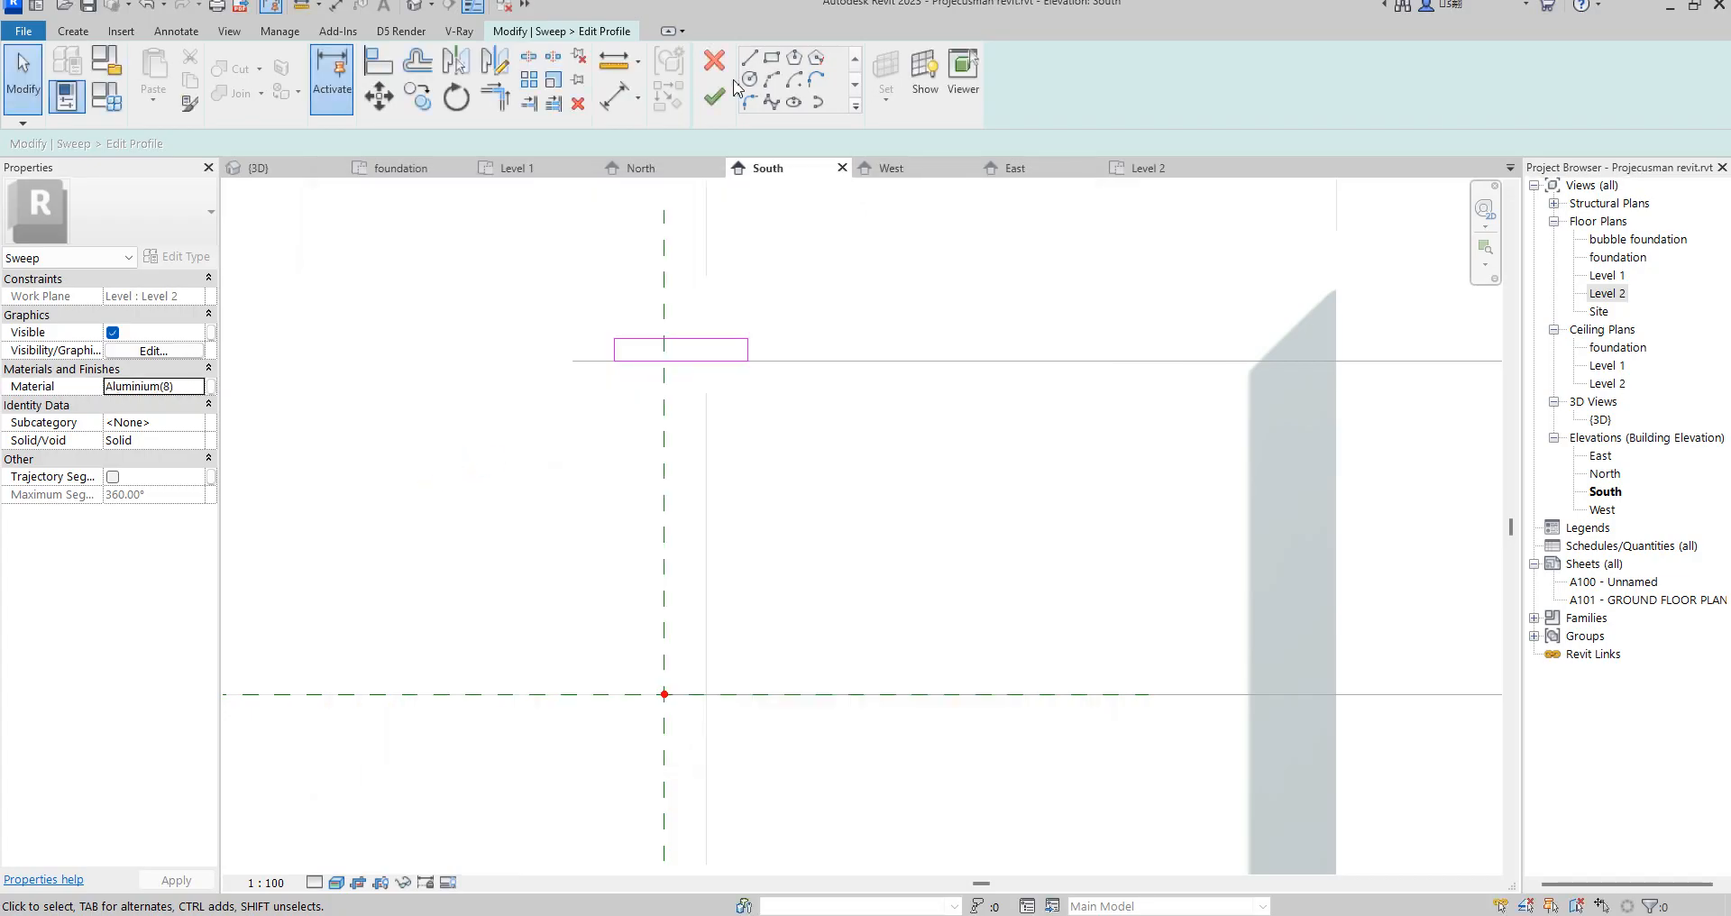
click(715, 98)
click(715, 98)
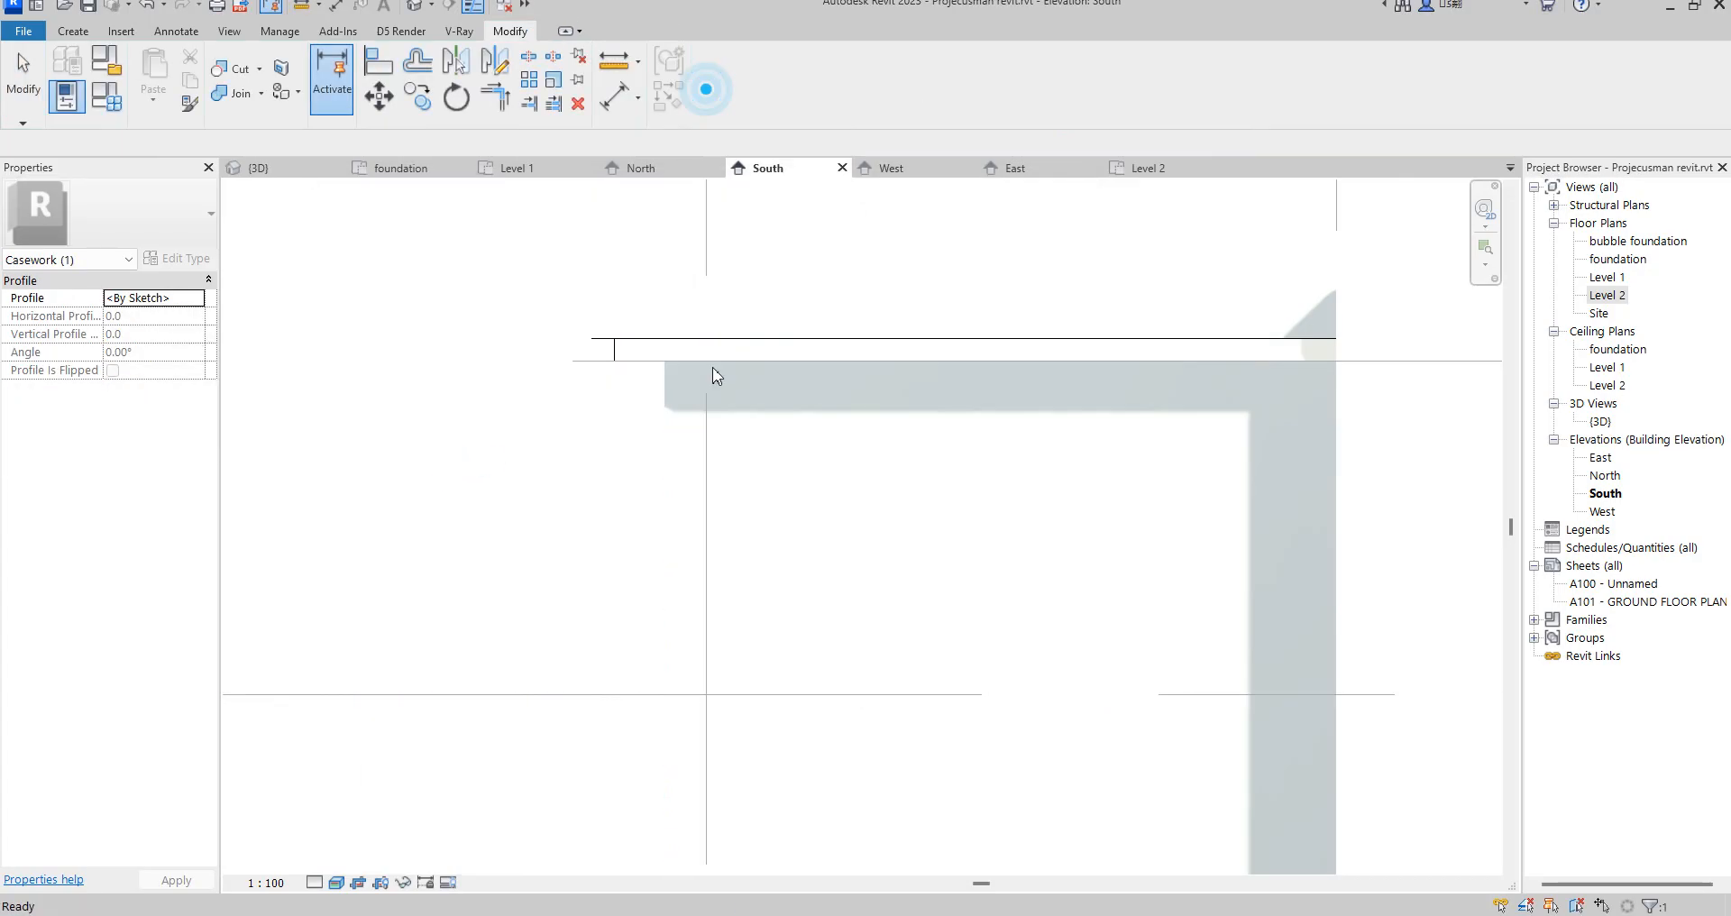
double_click(1600, 421)
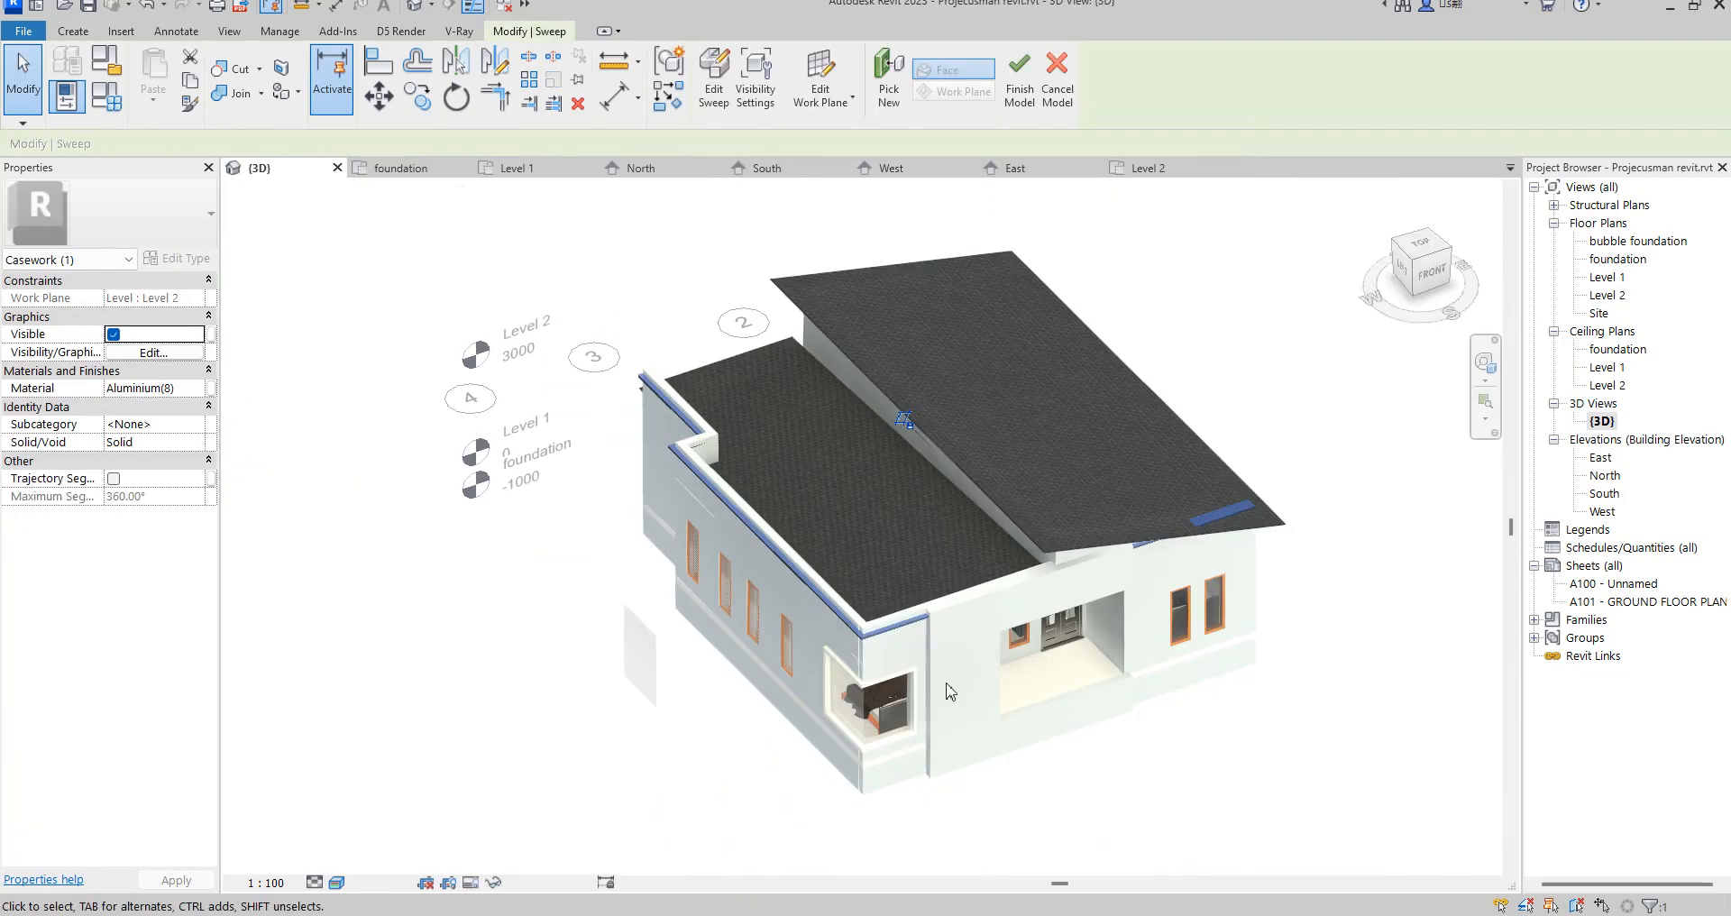
scroll(910, 726, up, 5)
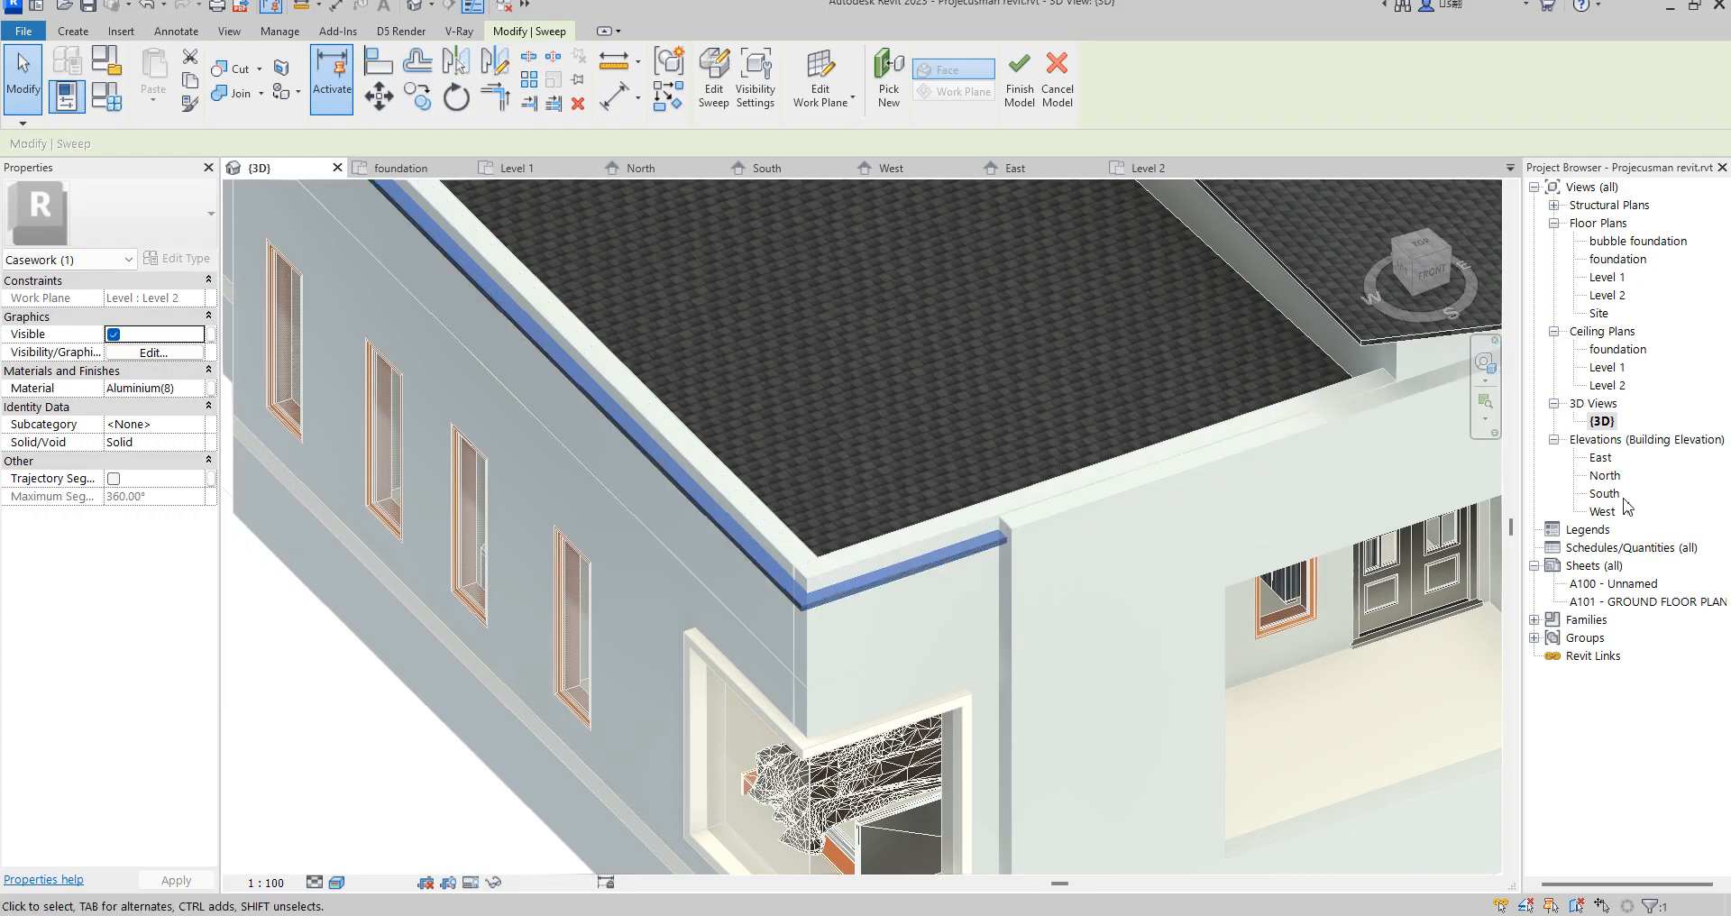
- Reopen the coping sweep for editing in the South elevation and change the display to hidden line
double_click(1597, 495)
click(710, 94)
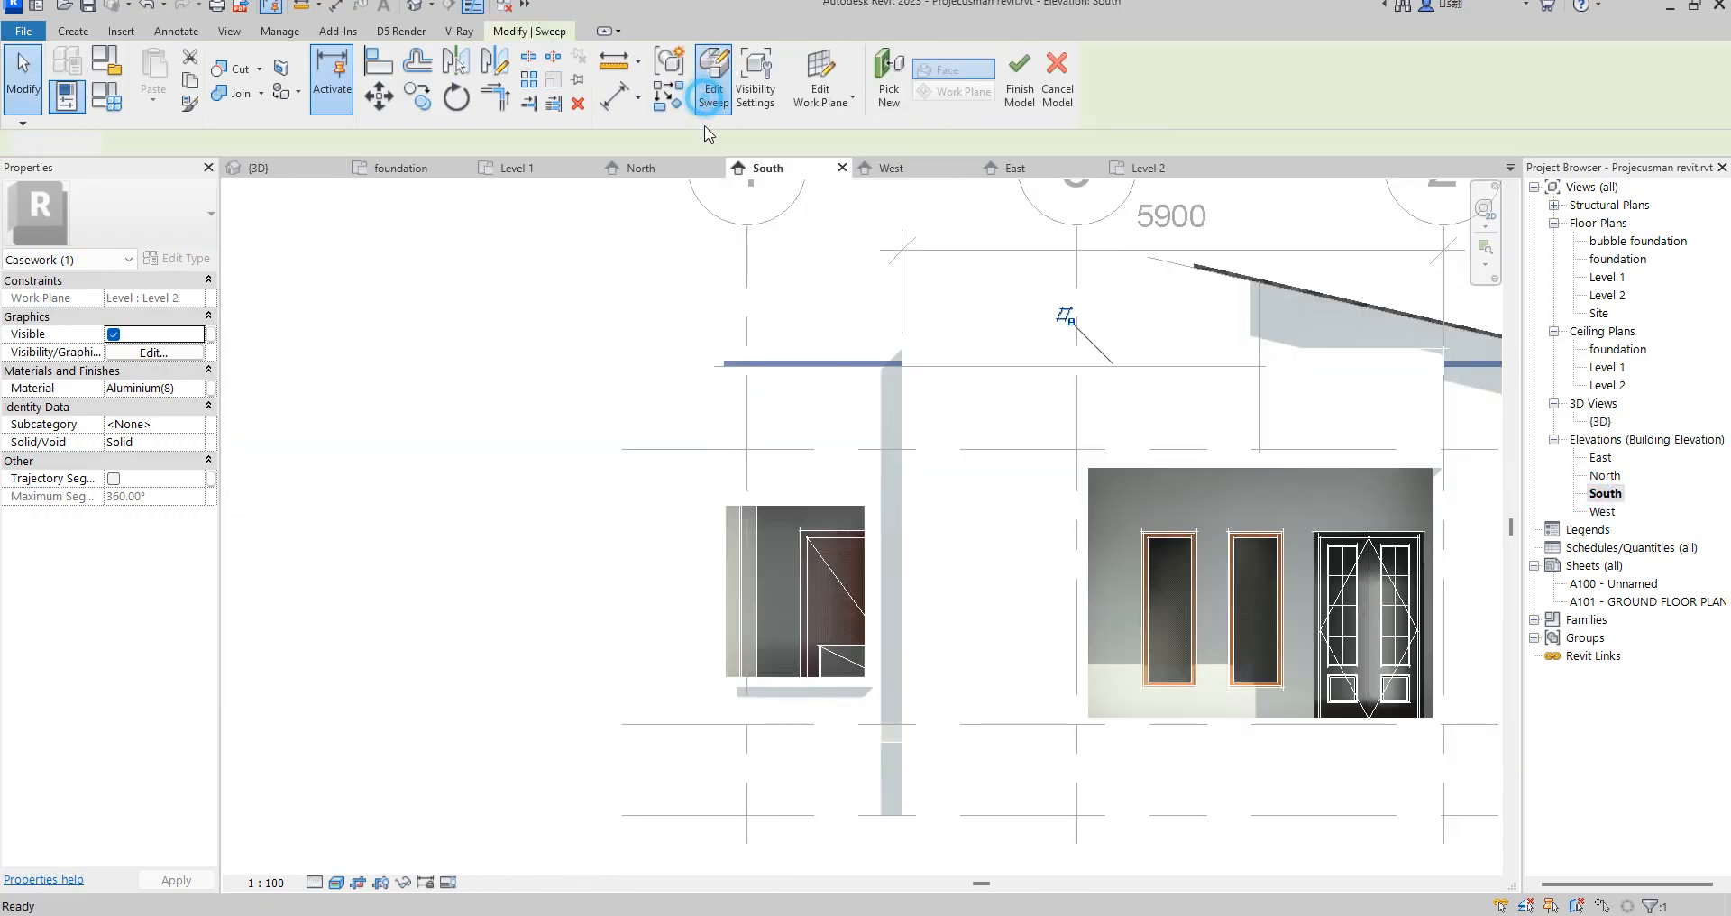
click(337, 883)
click(368, 809)
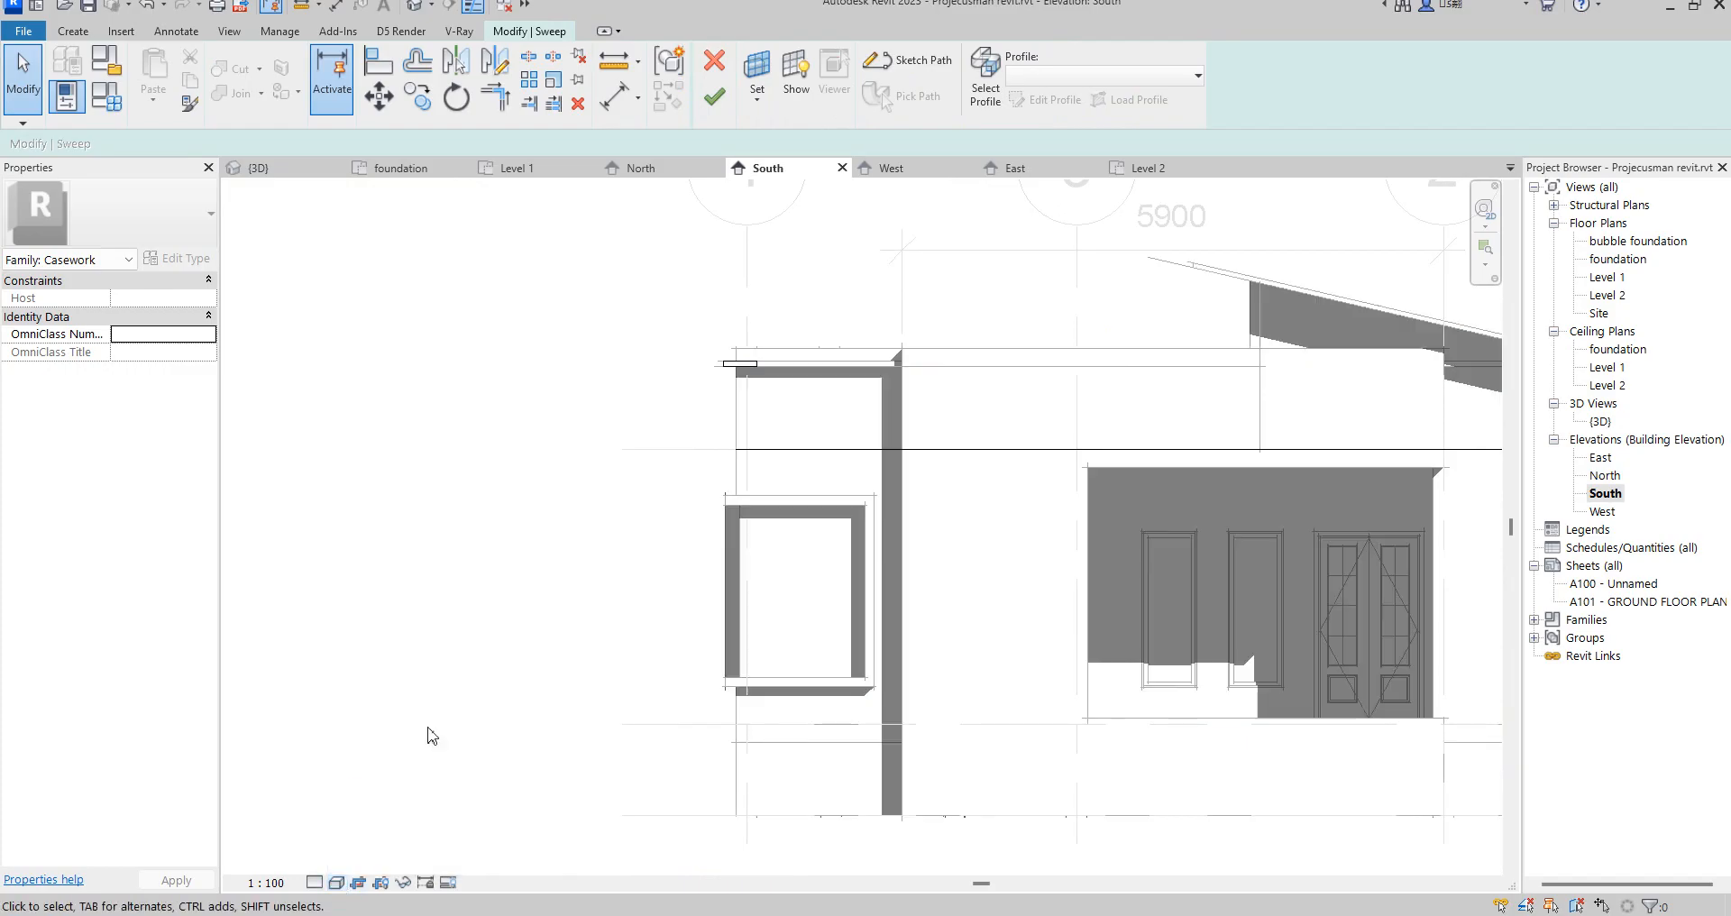
- Raise the rectangular profile until its base is 1080 mm above Level 2, and finish the profile and sweep
scroll(720, 342, up, 3)
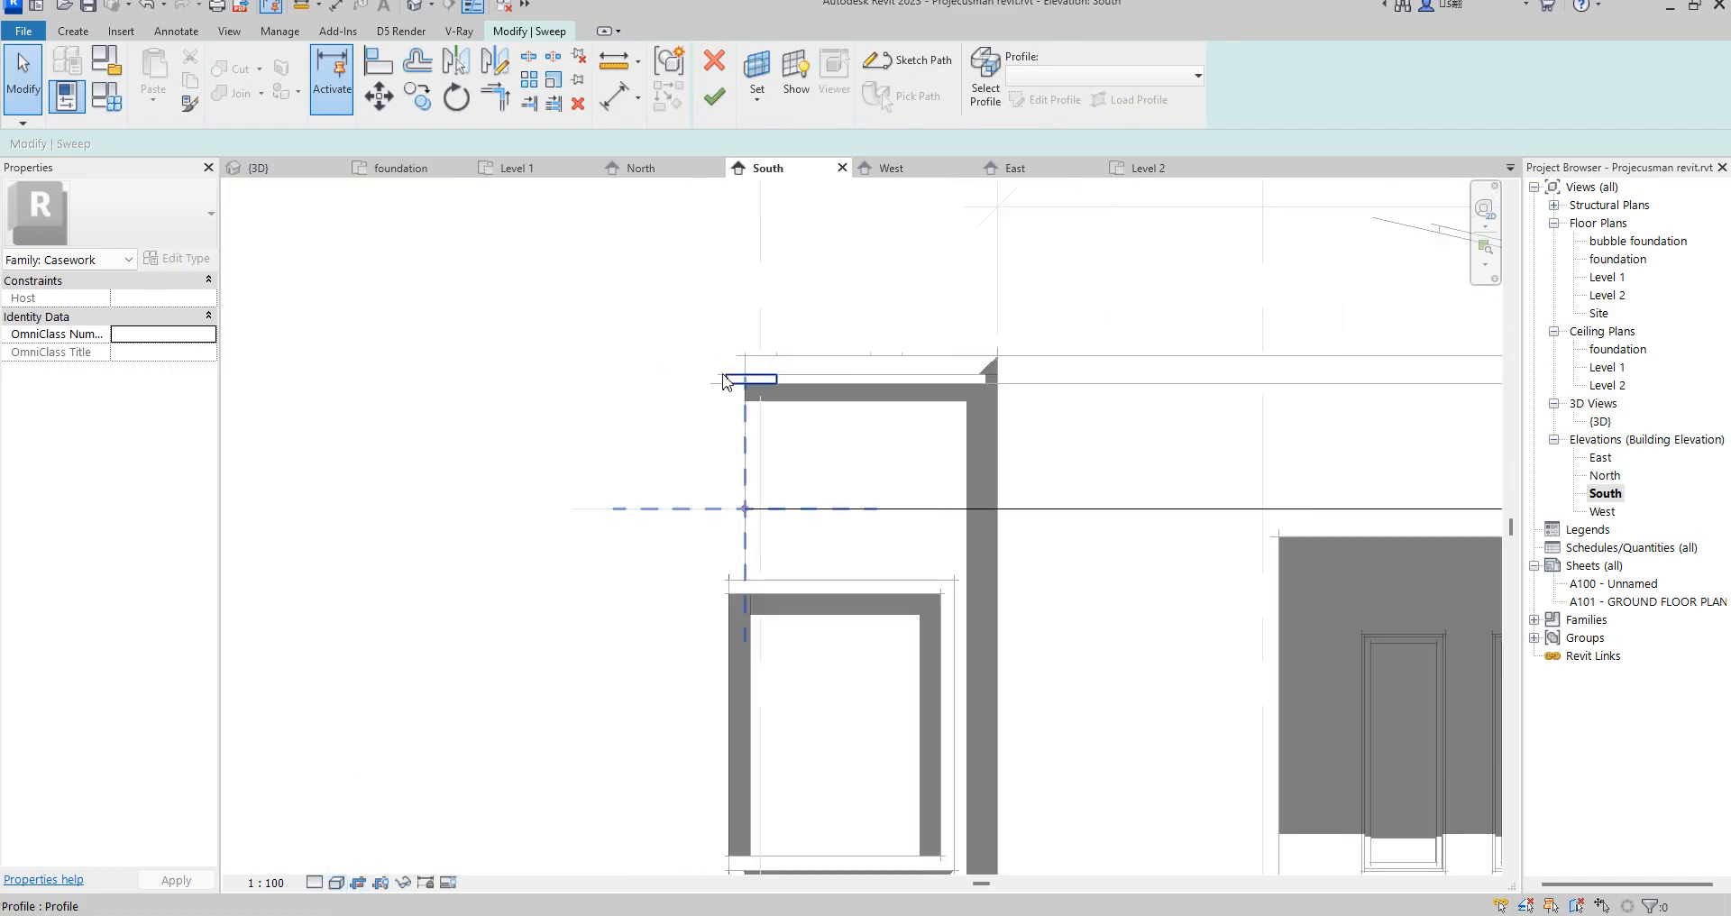
click(709, 375)
click(1049, 99)
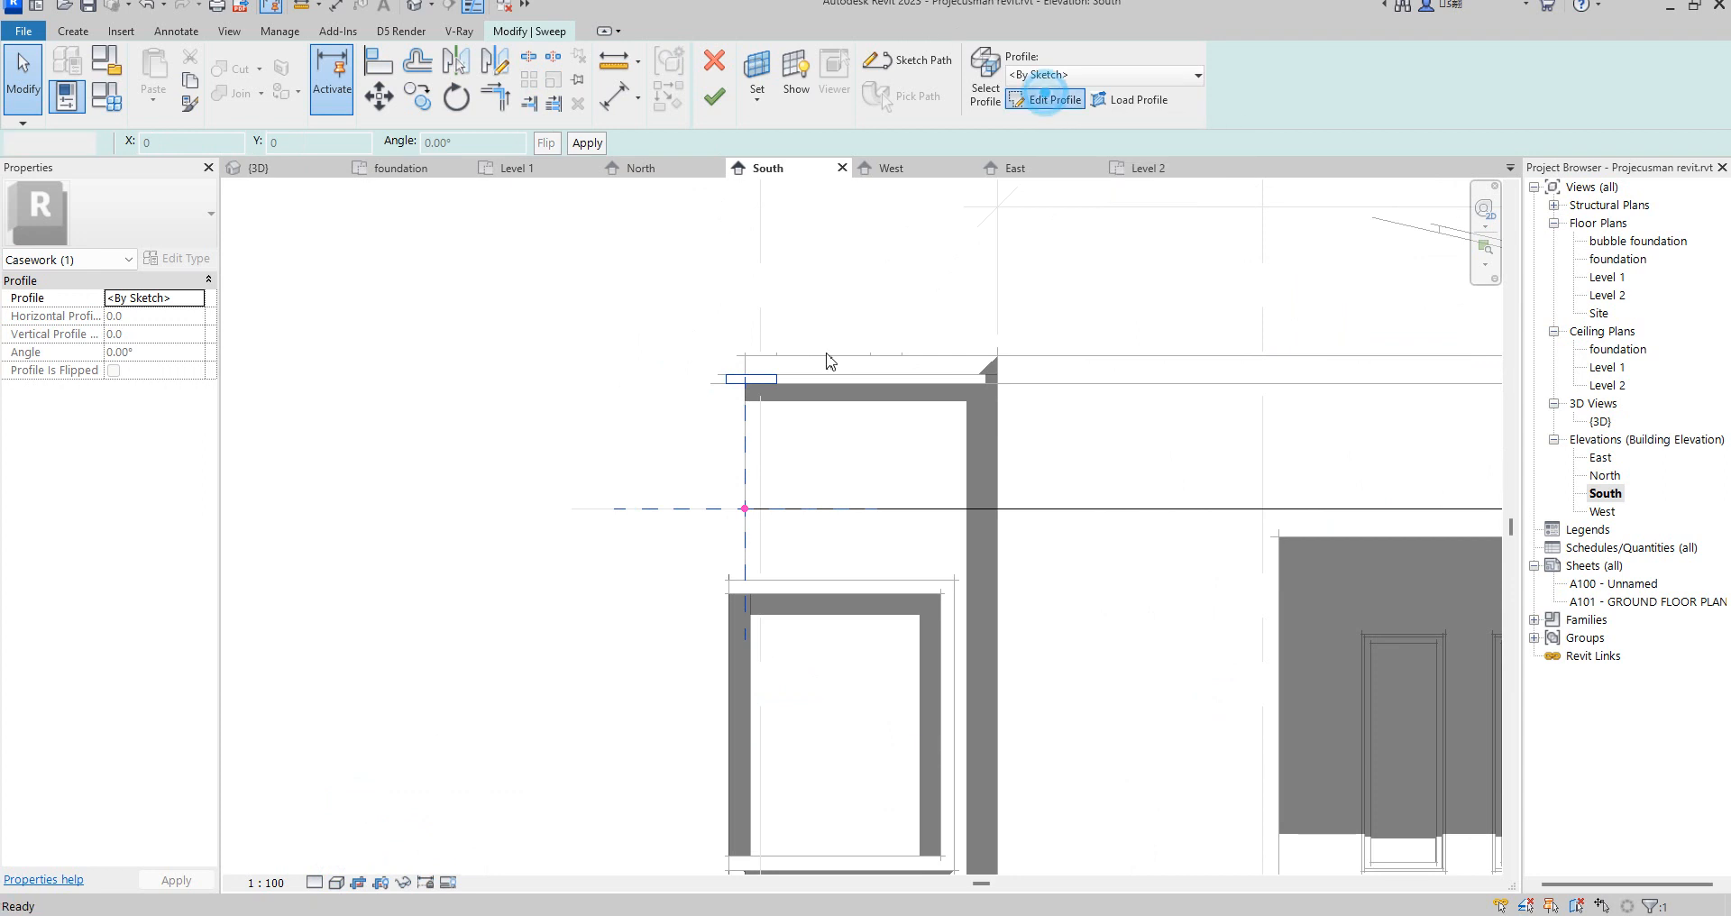
drag(666, 342, 851, 417)
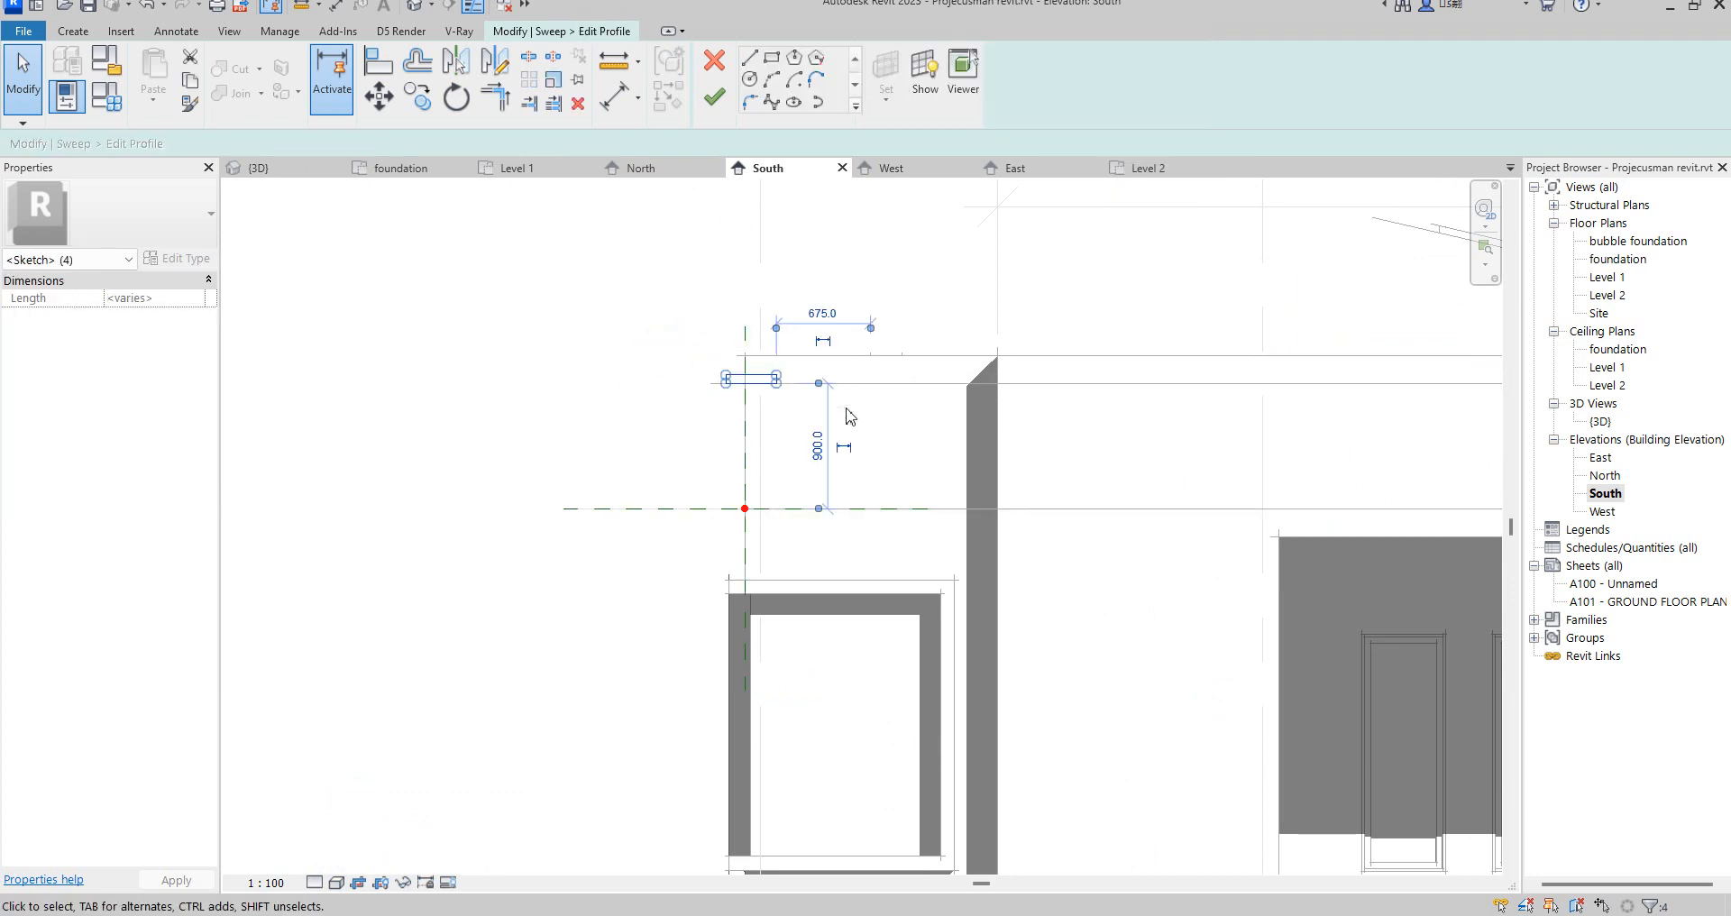
scroll(767, 357, up, 4)
key(Up)
key(Up)
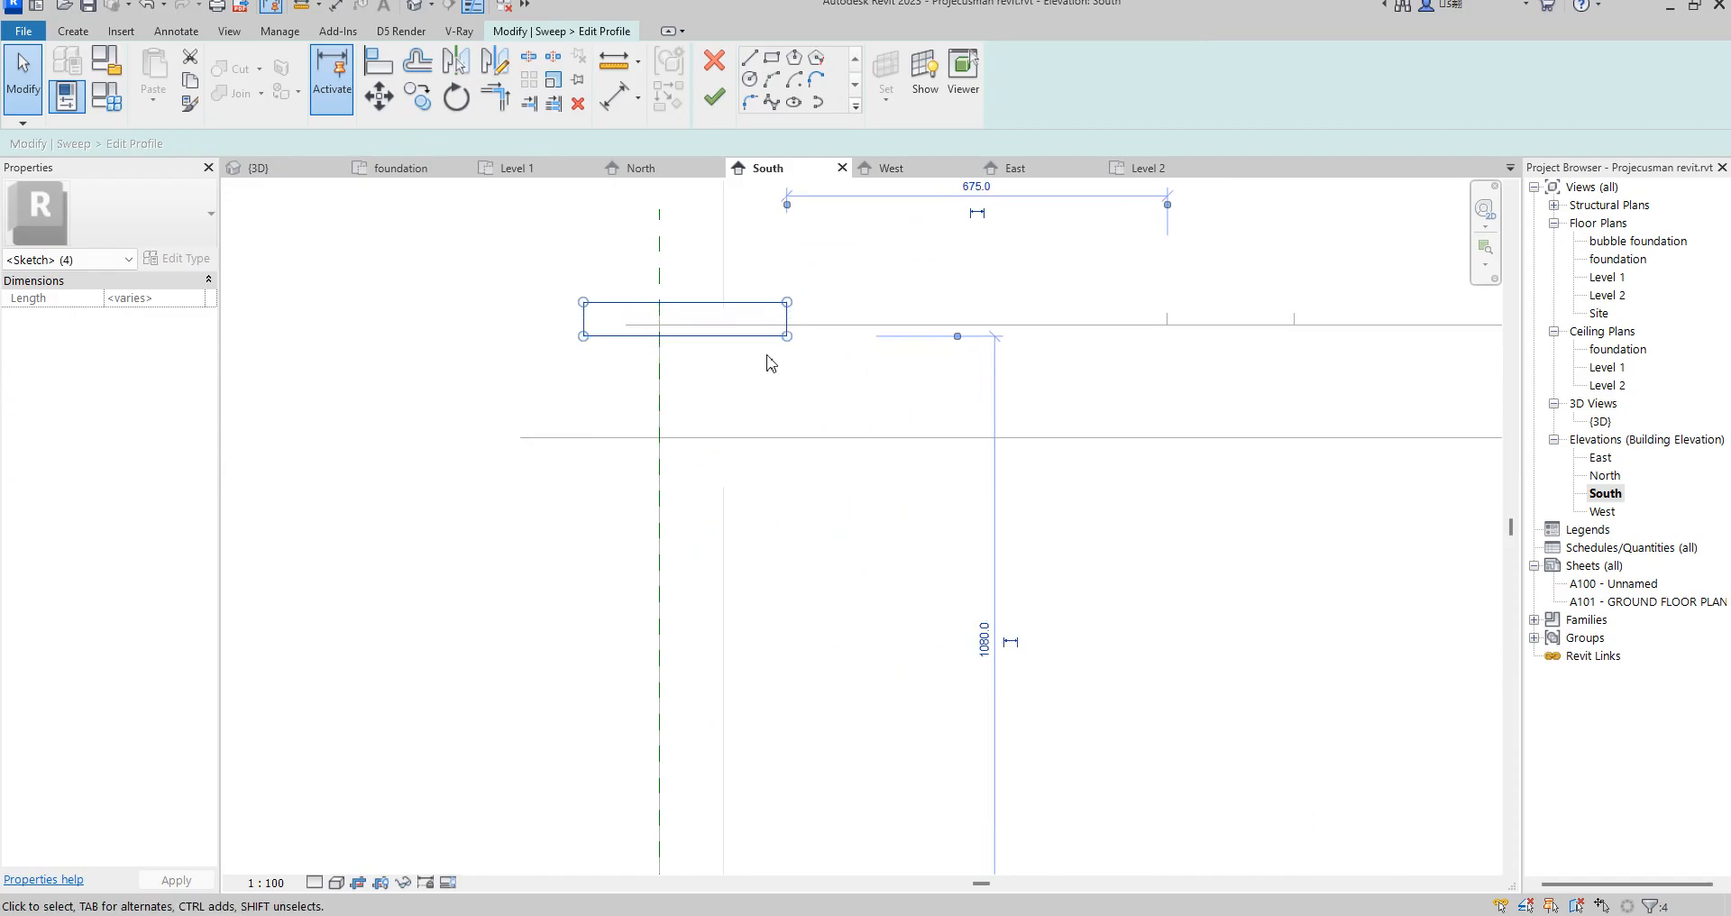
click(711, 97)
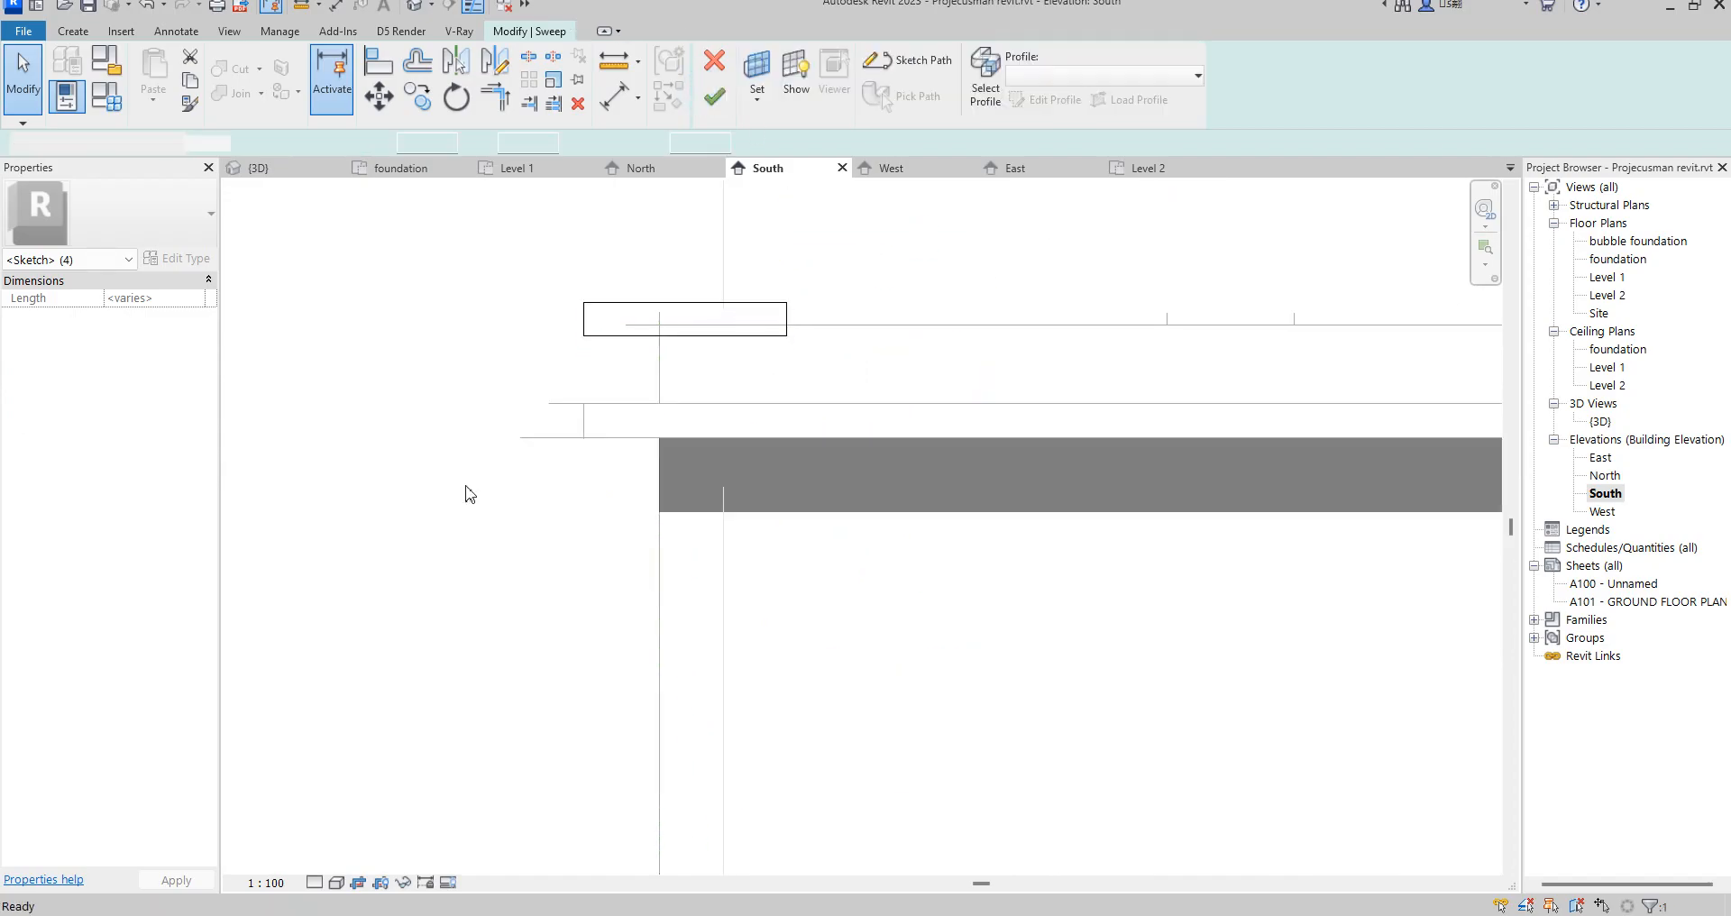
click(728, 97)
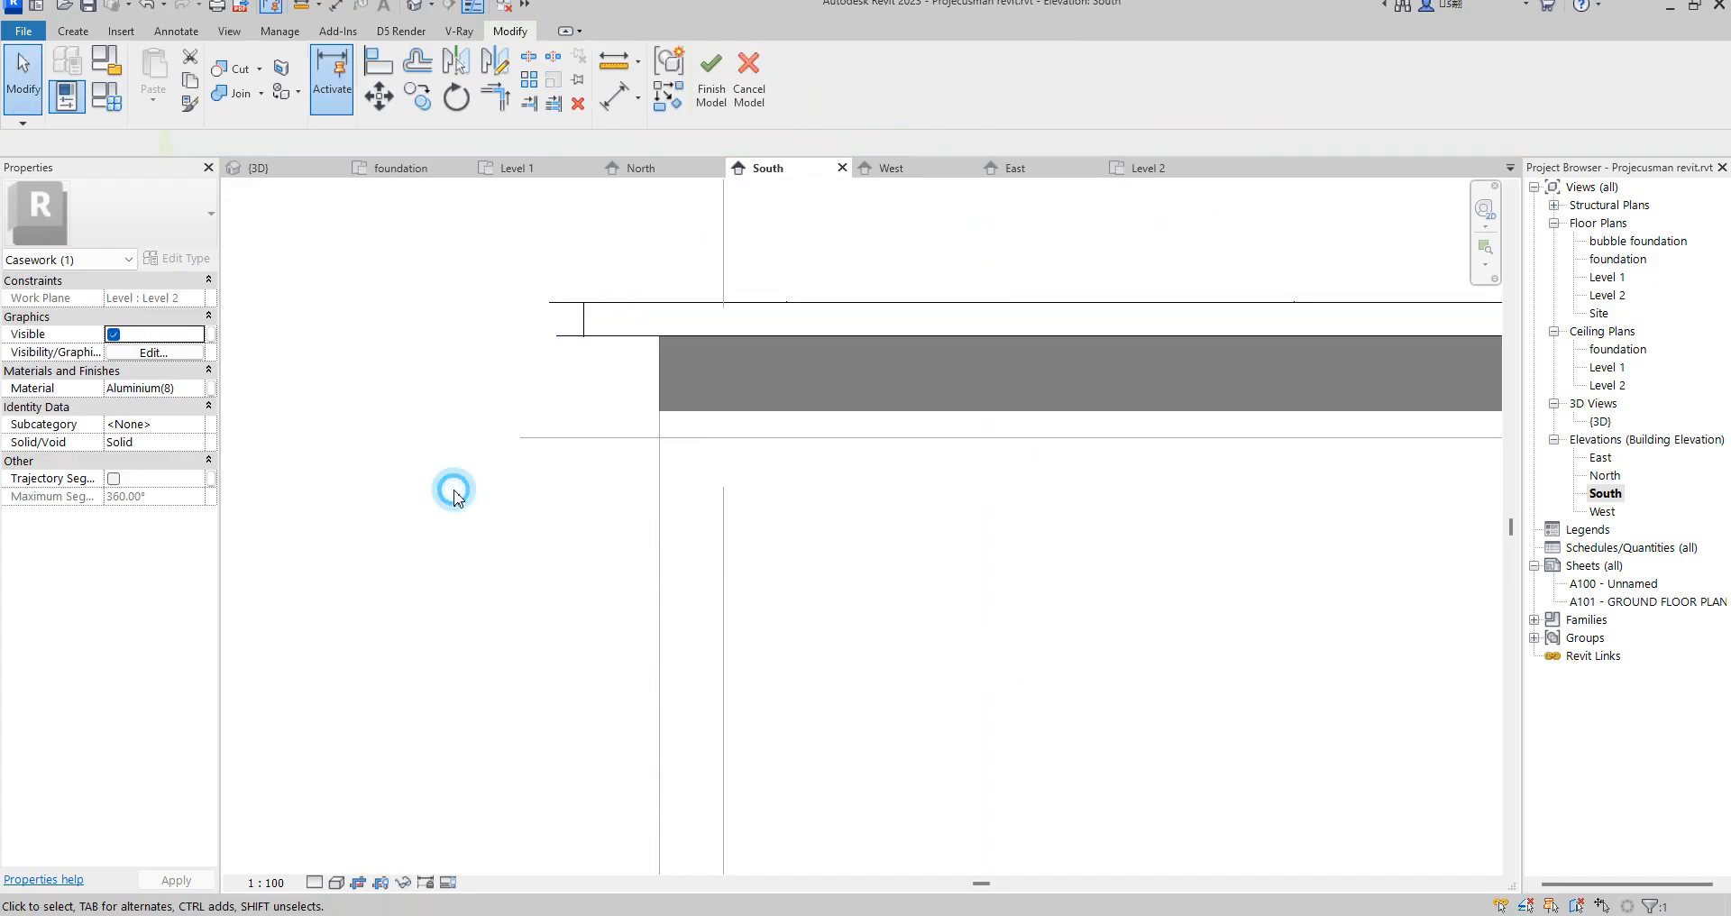
- Reopen the coping sweep and edit its path sketch in the Level 2 floor plan
scroll(1028, 517, down, 4)
scroll(830, 549, down, 3)
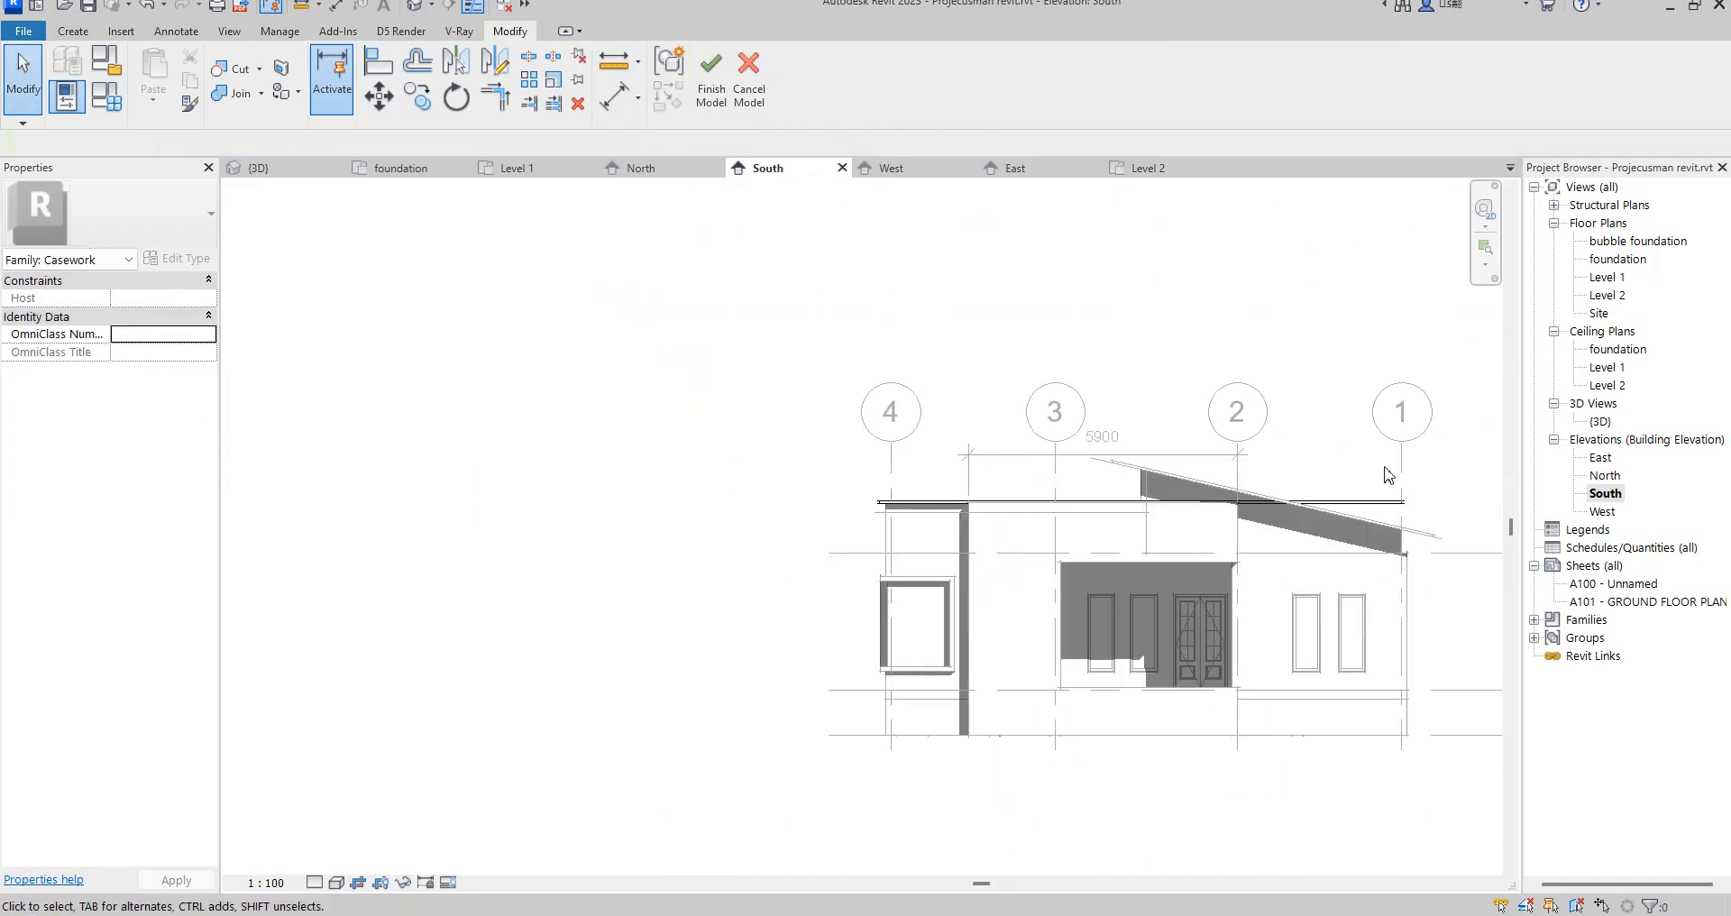
scroll(1366, 514, up, 2)
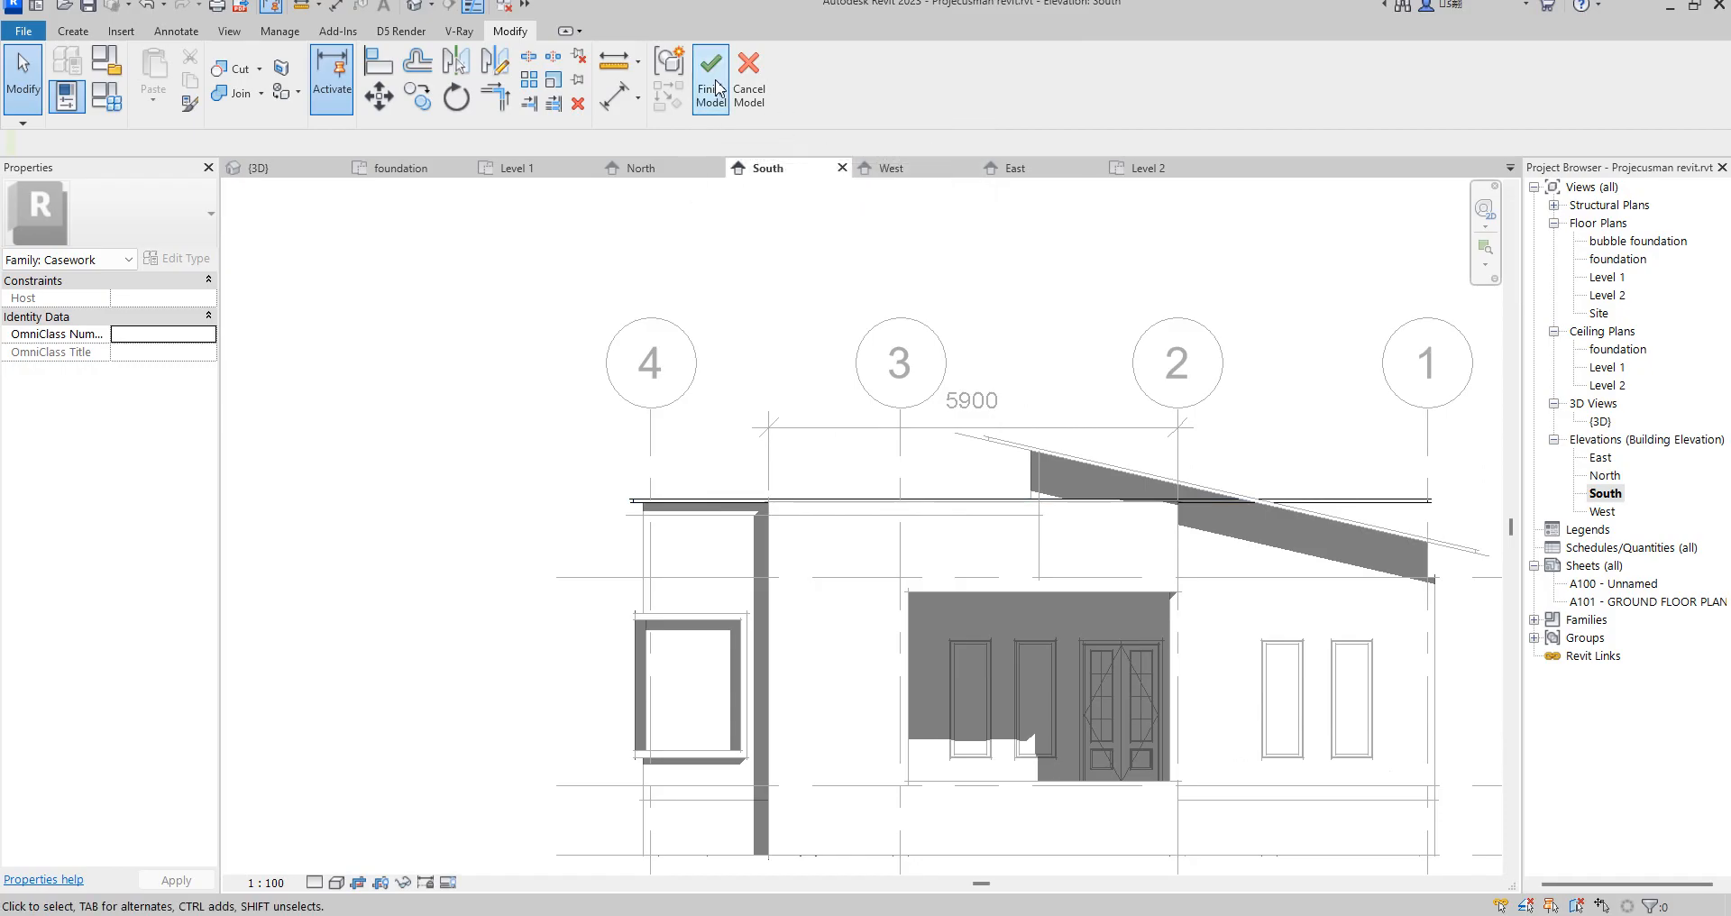
click(1255, 501)
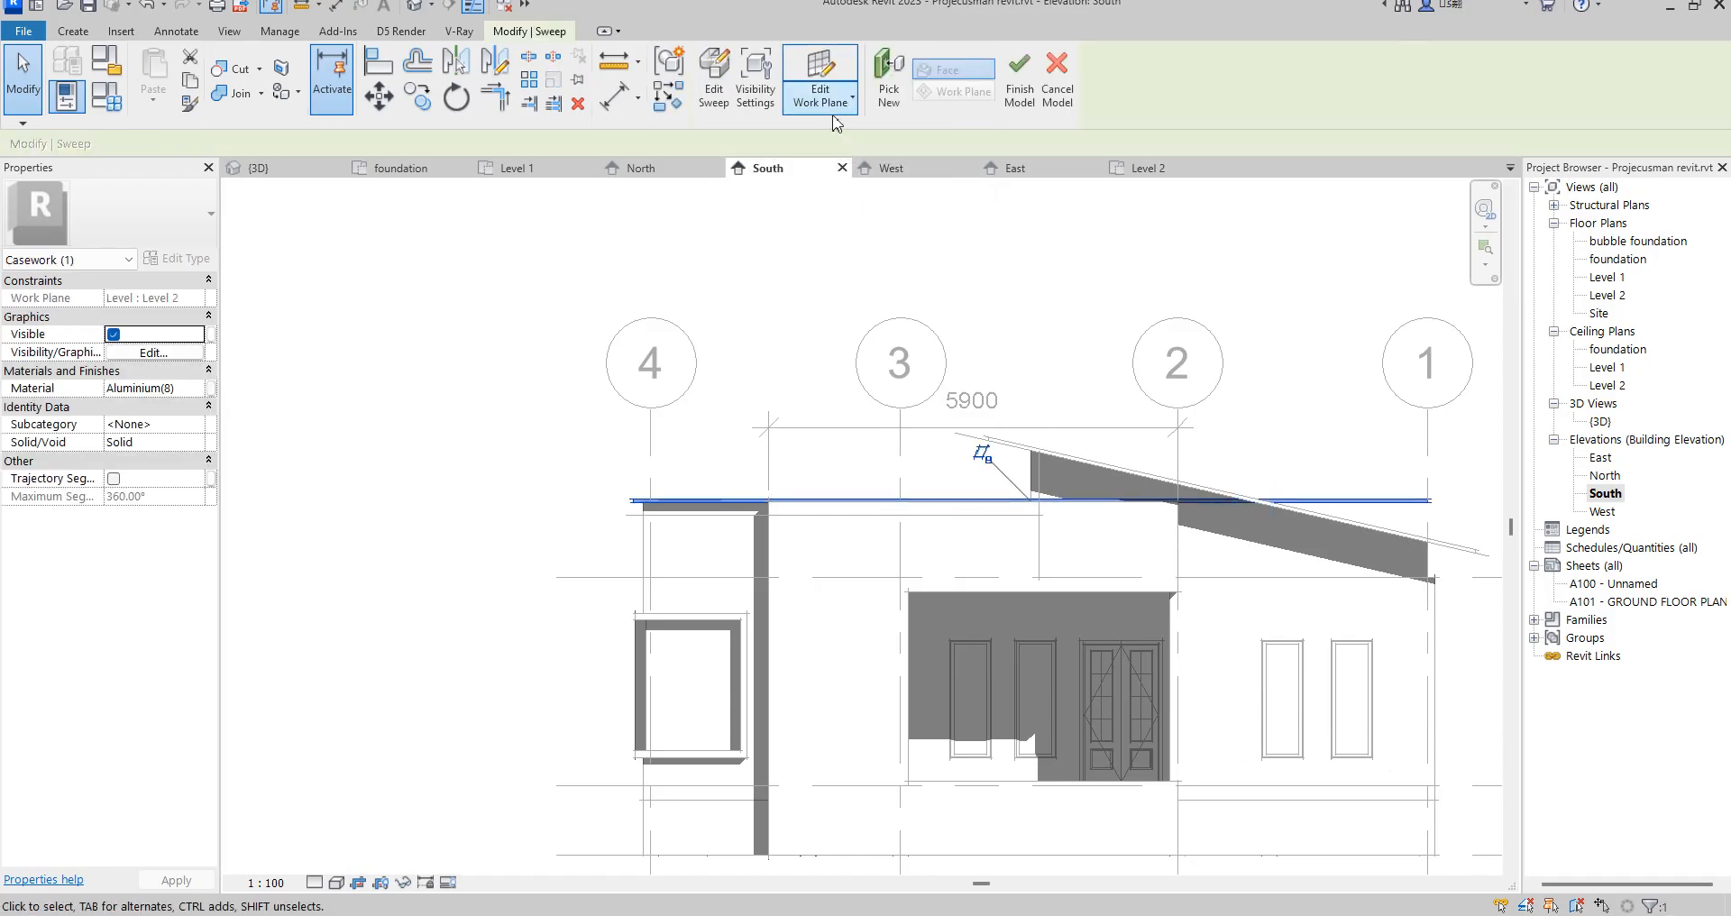
click(722, 88)
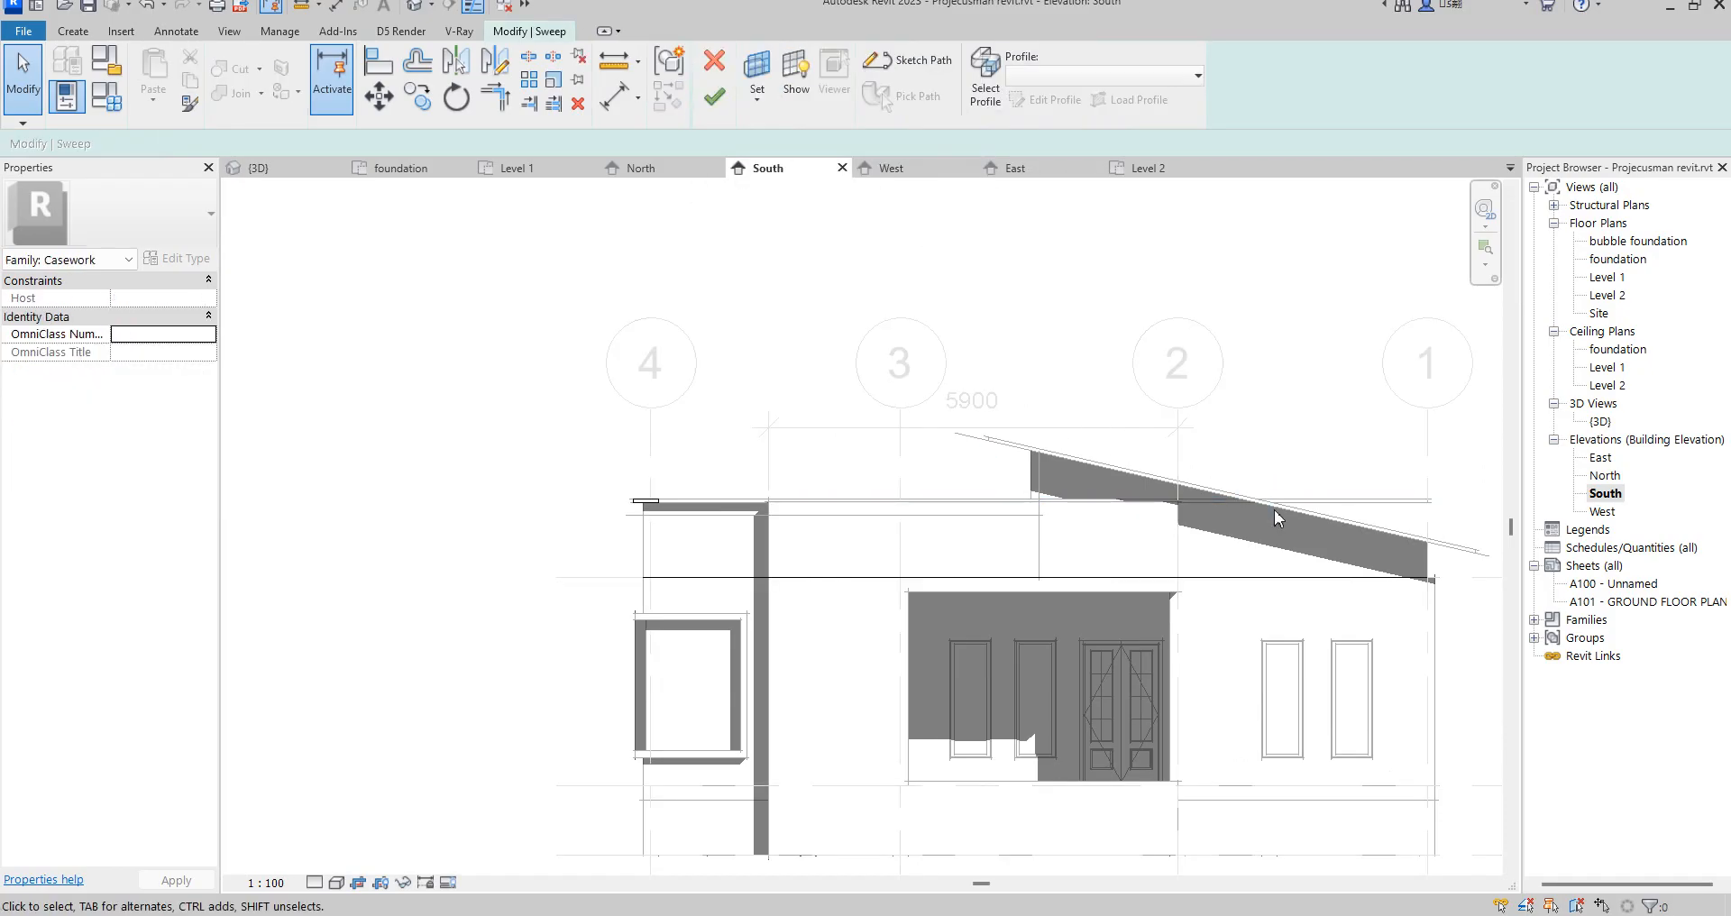
double_click(1609, 295)
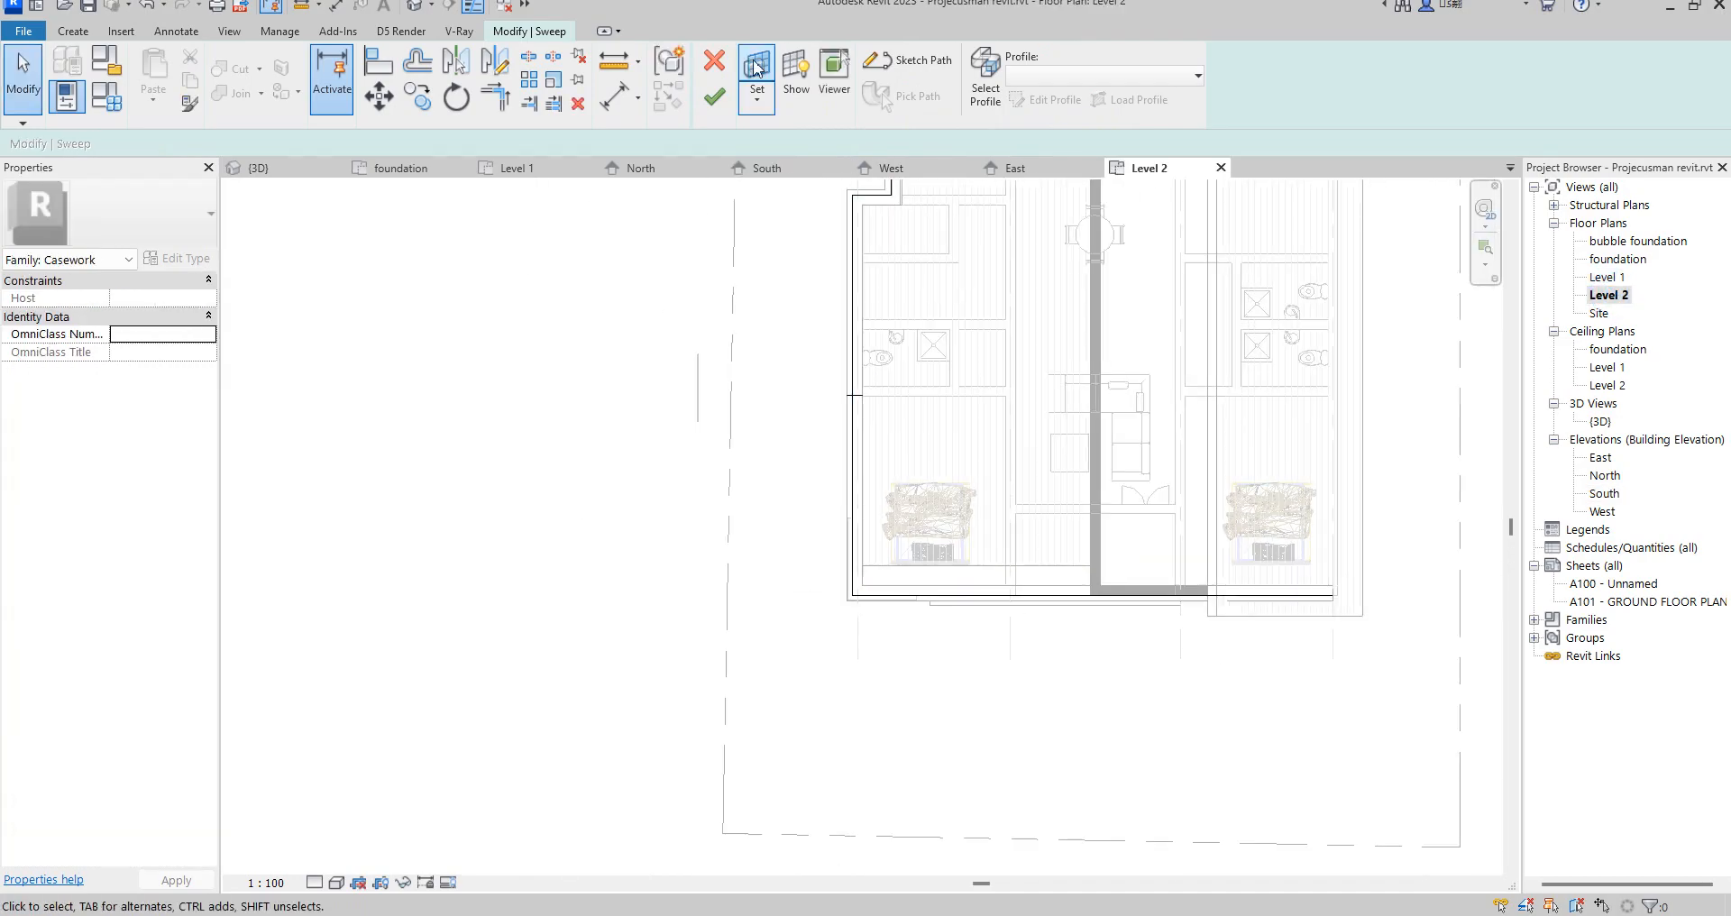
click(906, 60)
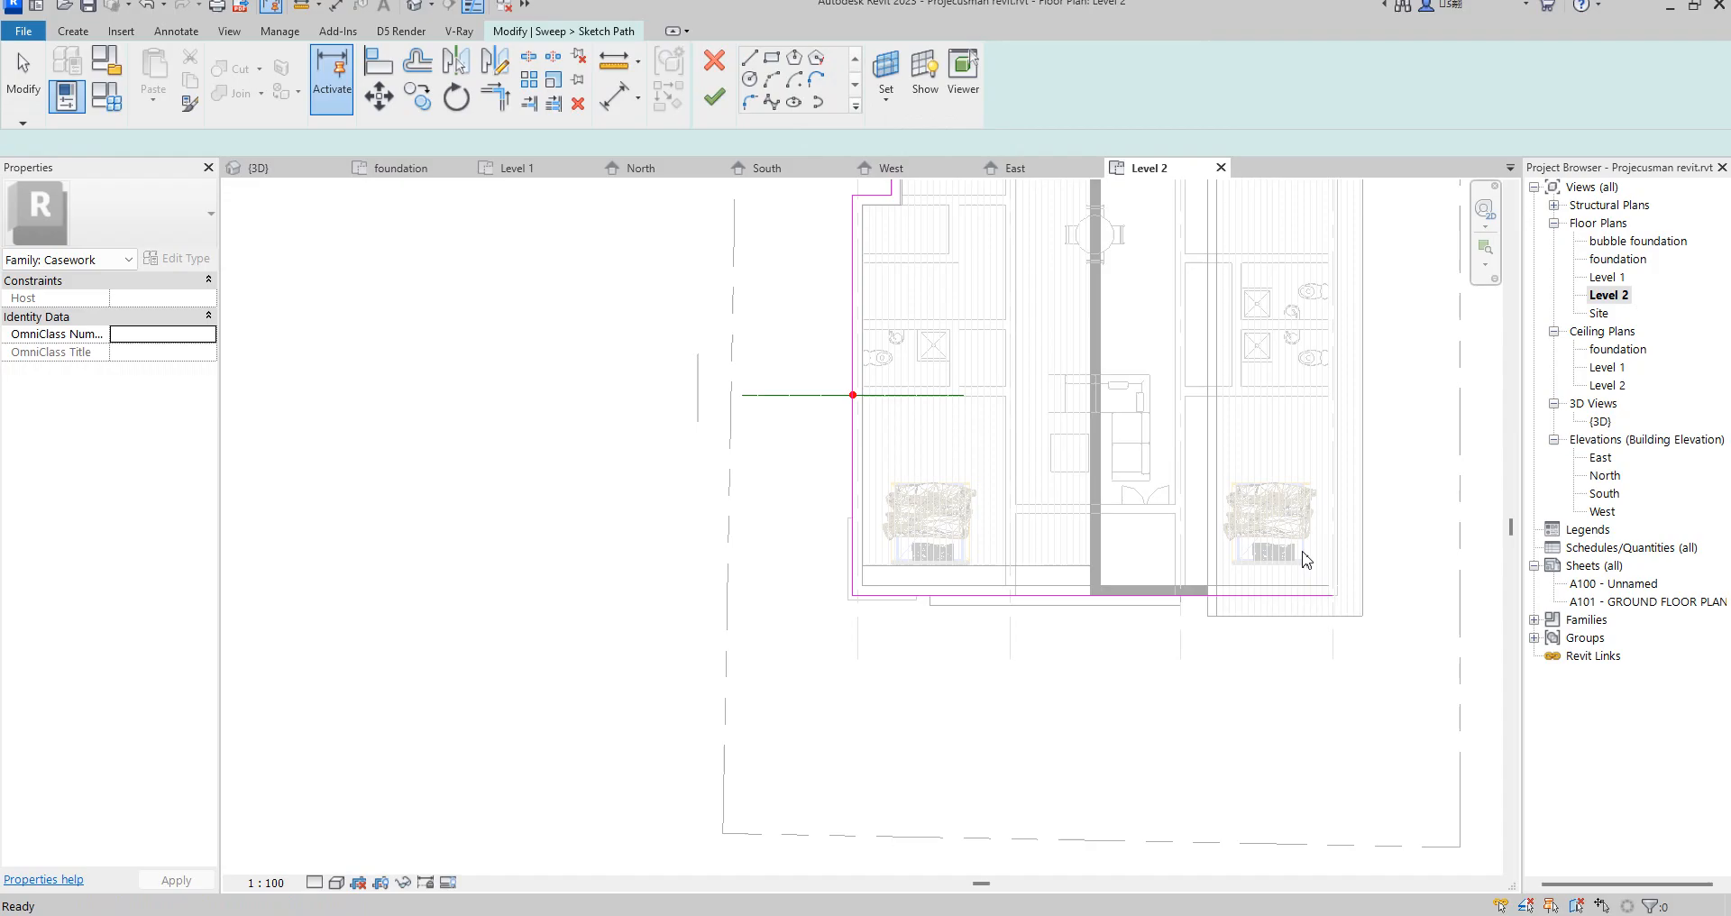
- Shorten the front line of the sweep path to 5600 mm, ending at the thick inner wall, and finish the path and sweep
click(1333, 597)
scroll(1333, 598, up, 3)
mouse_move(1333, 597)
mouse_down()
mouse_move(965, 610)
mouse_move(910, 593)
mouse_up()
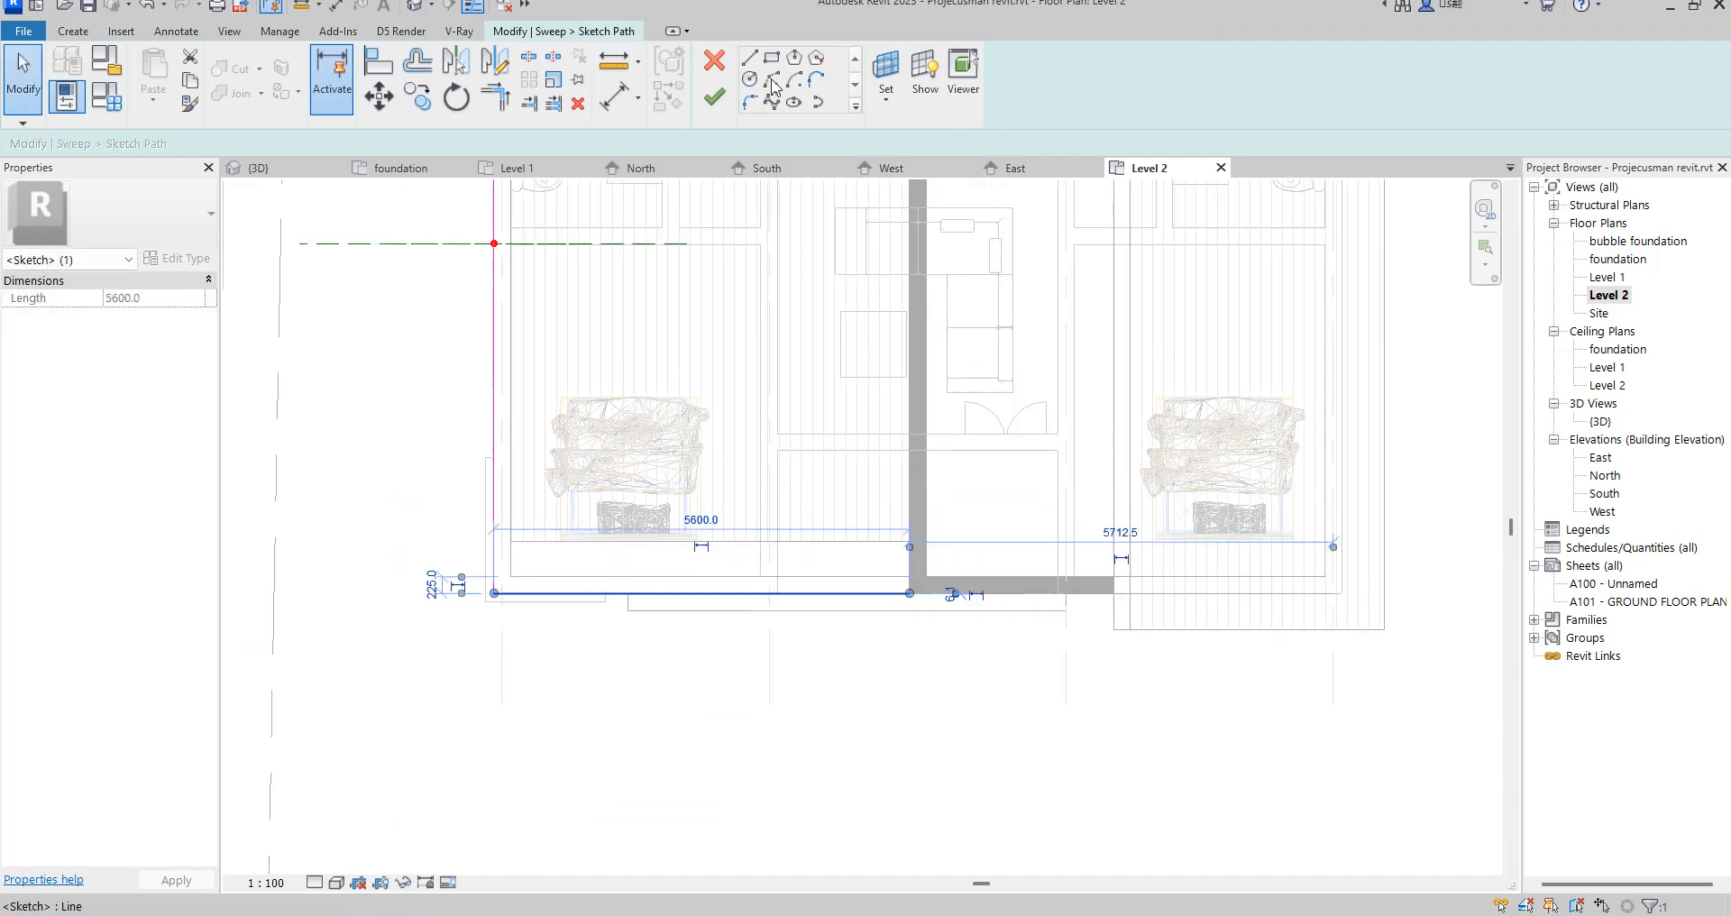
click(722, 98)
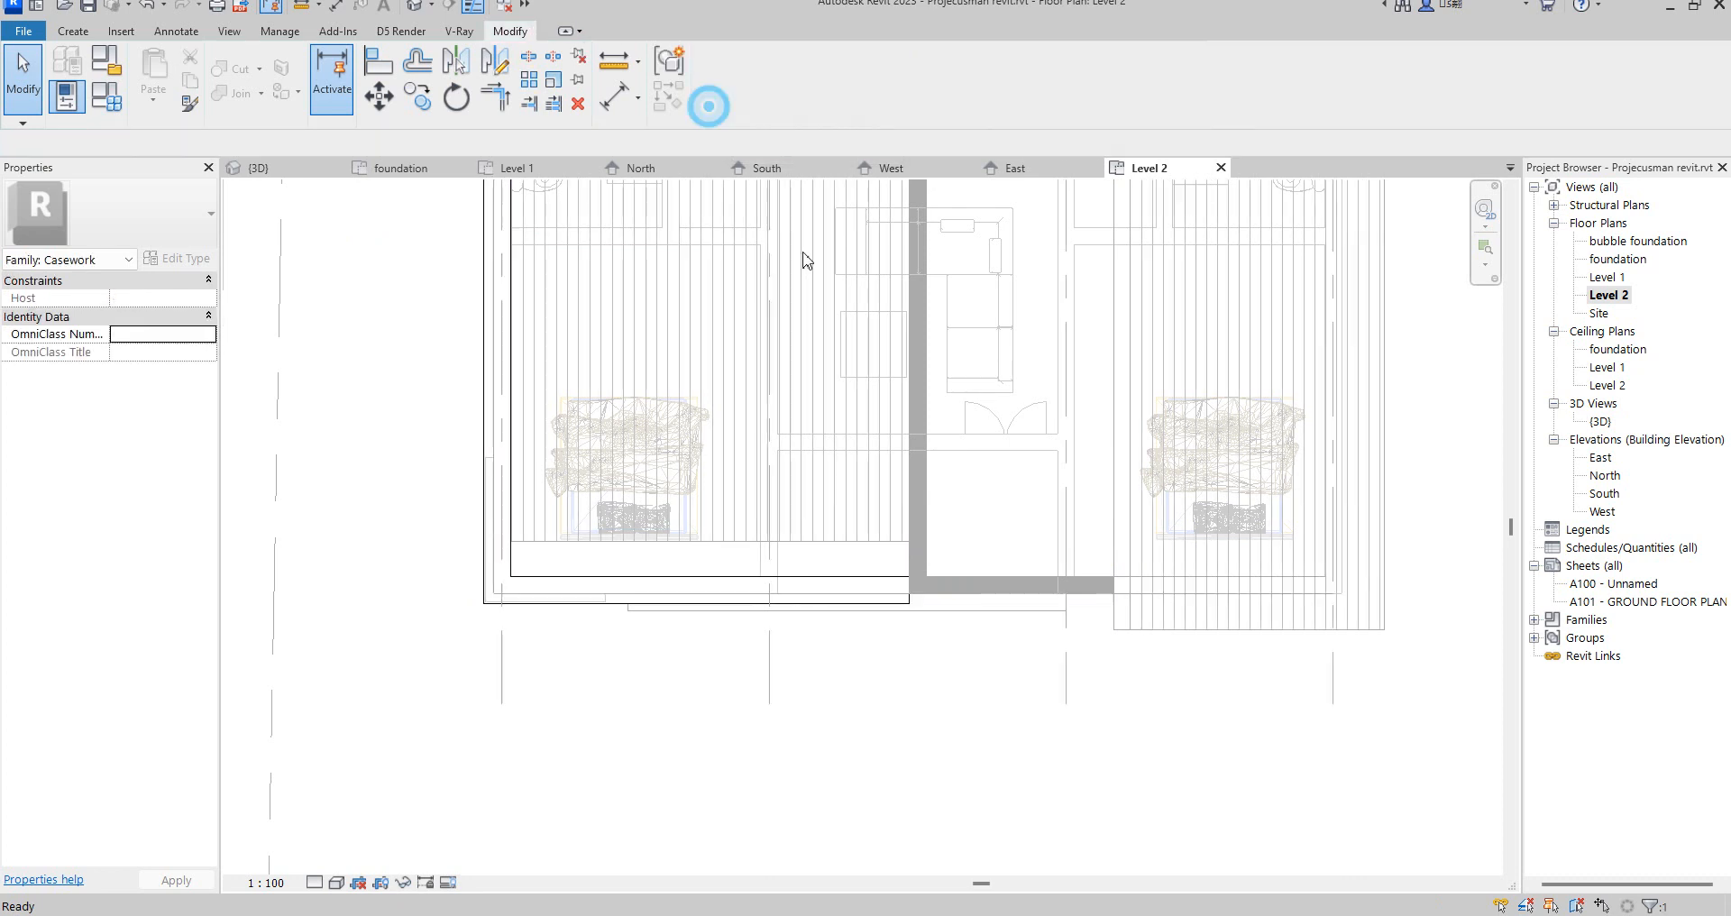
- Examine the coping along the side and front parapets in the 3D view, from the front and from the corner
double_click(1600, 422)
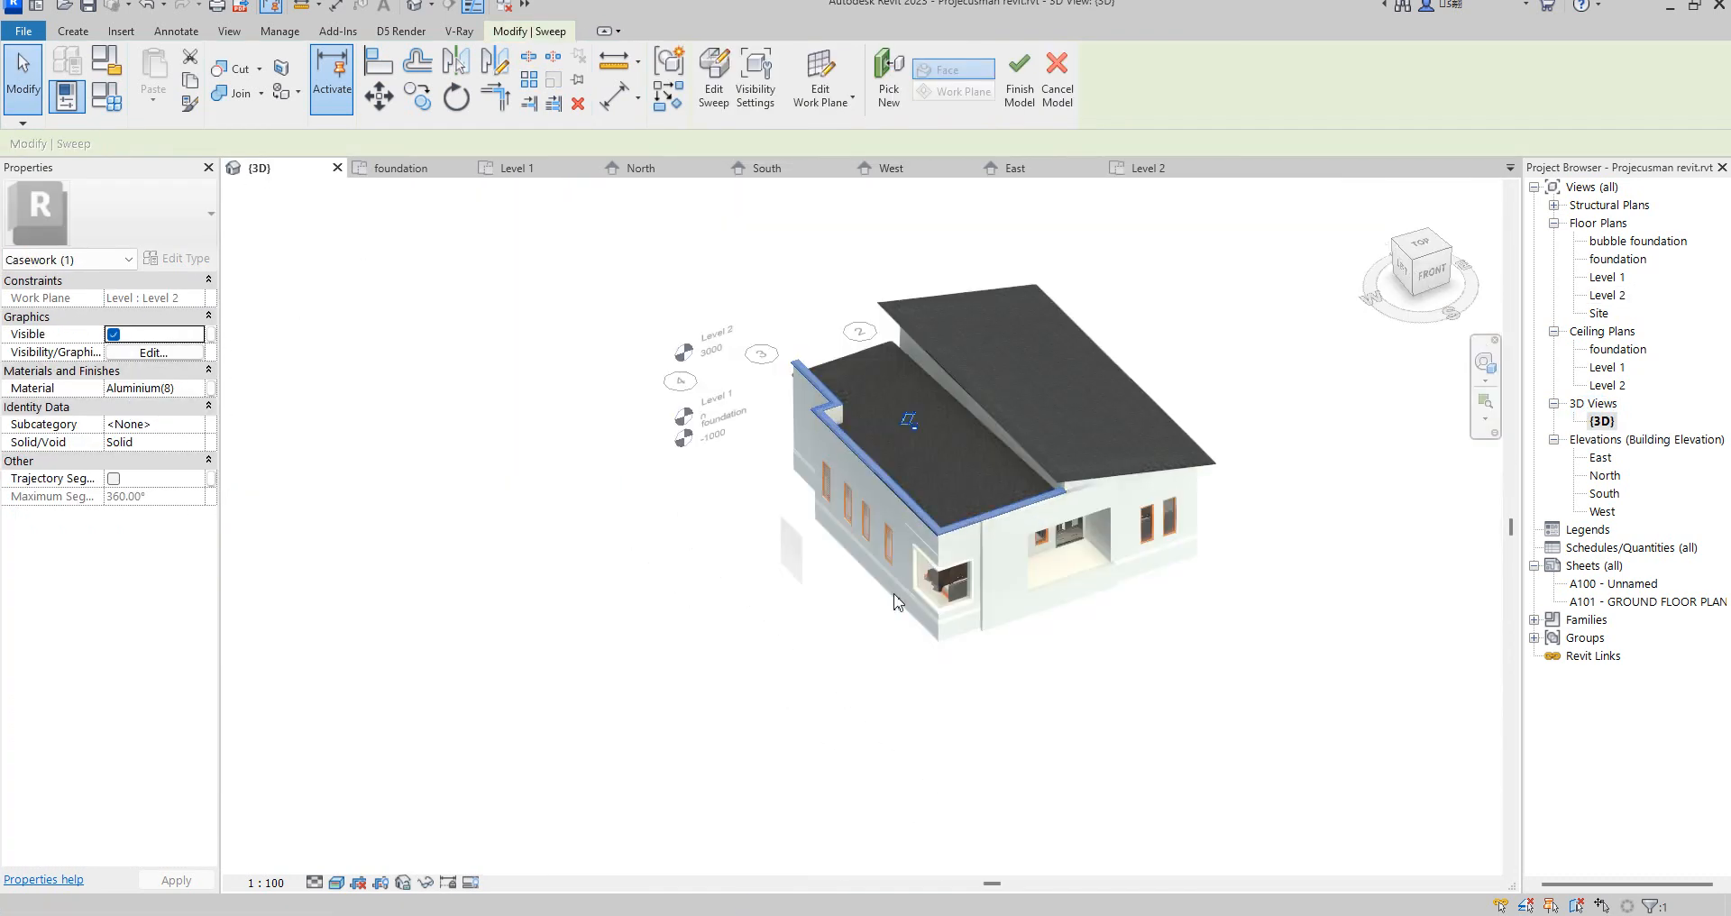
click(722, 811)
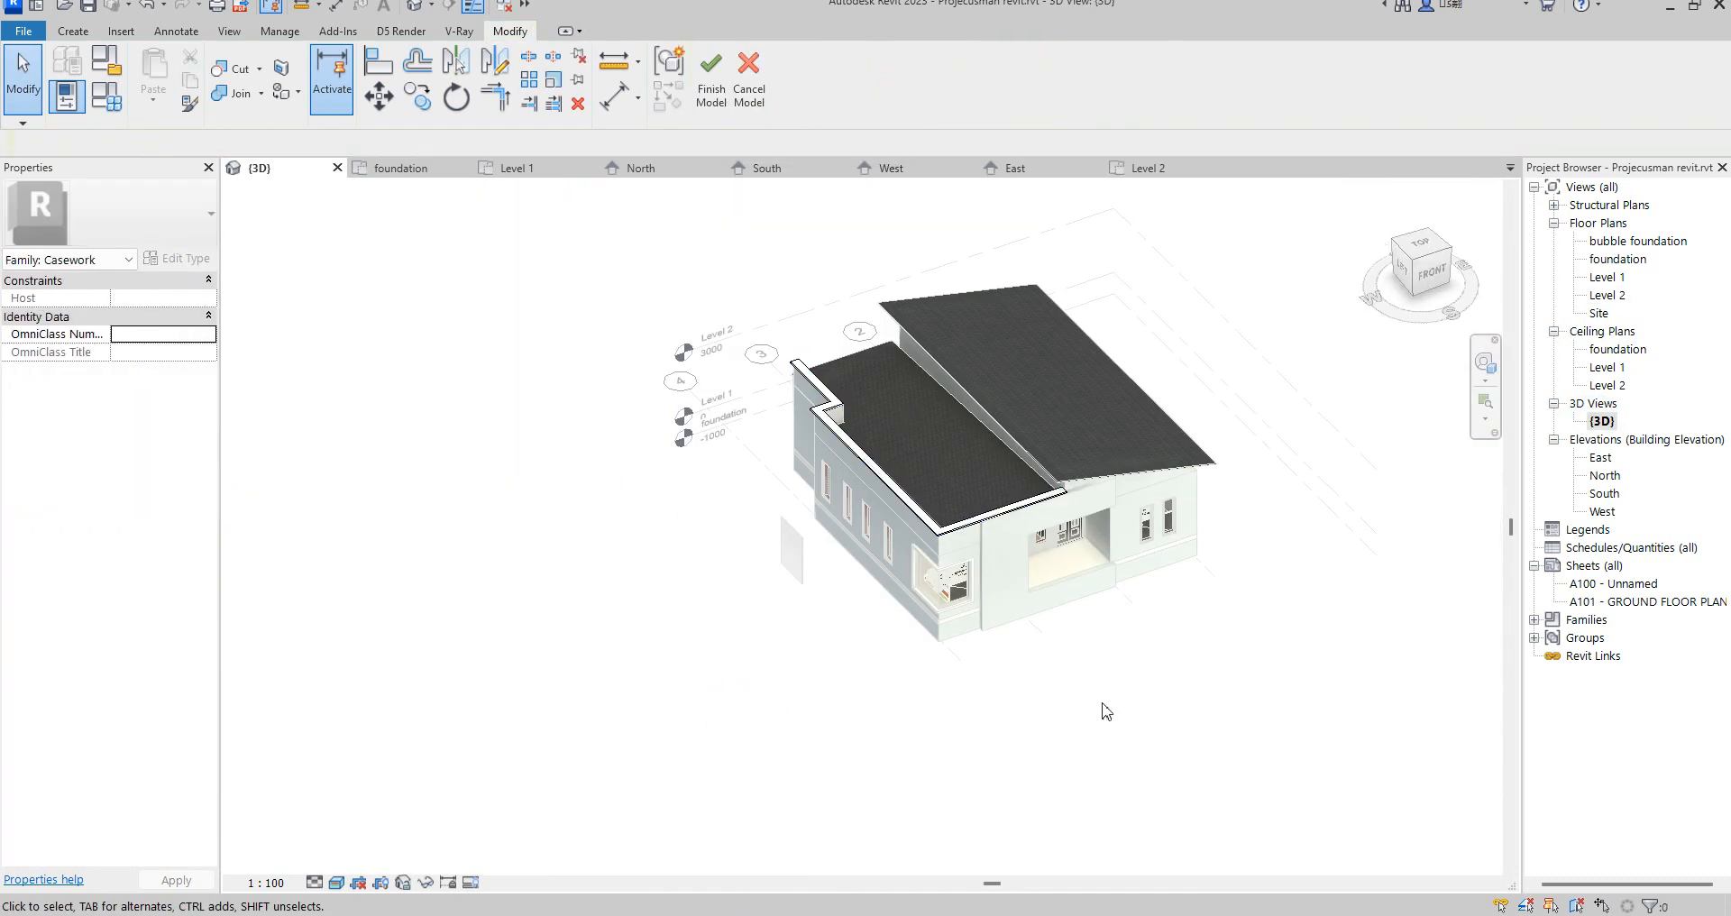
scroll(1044, 575, up, 2)
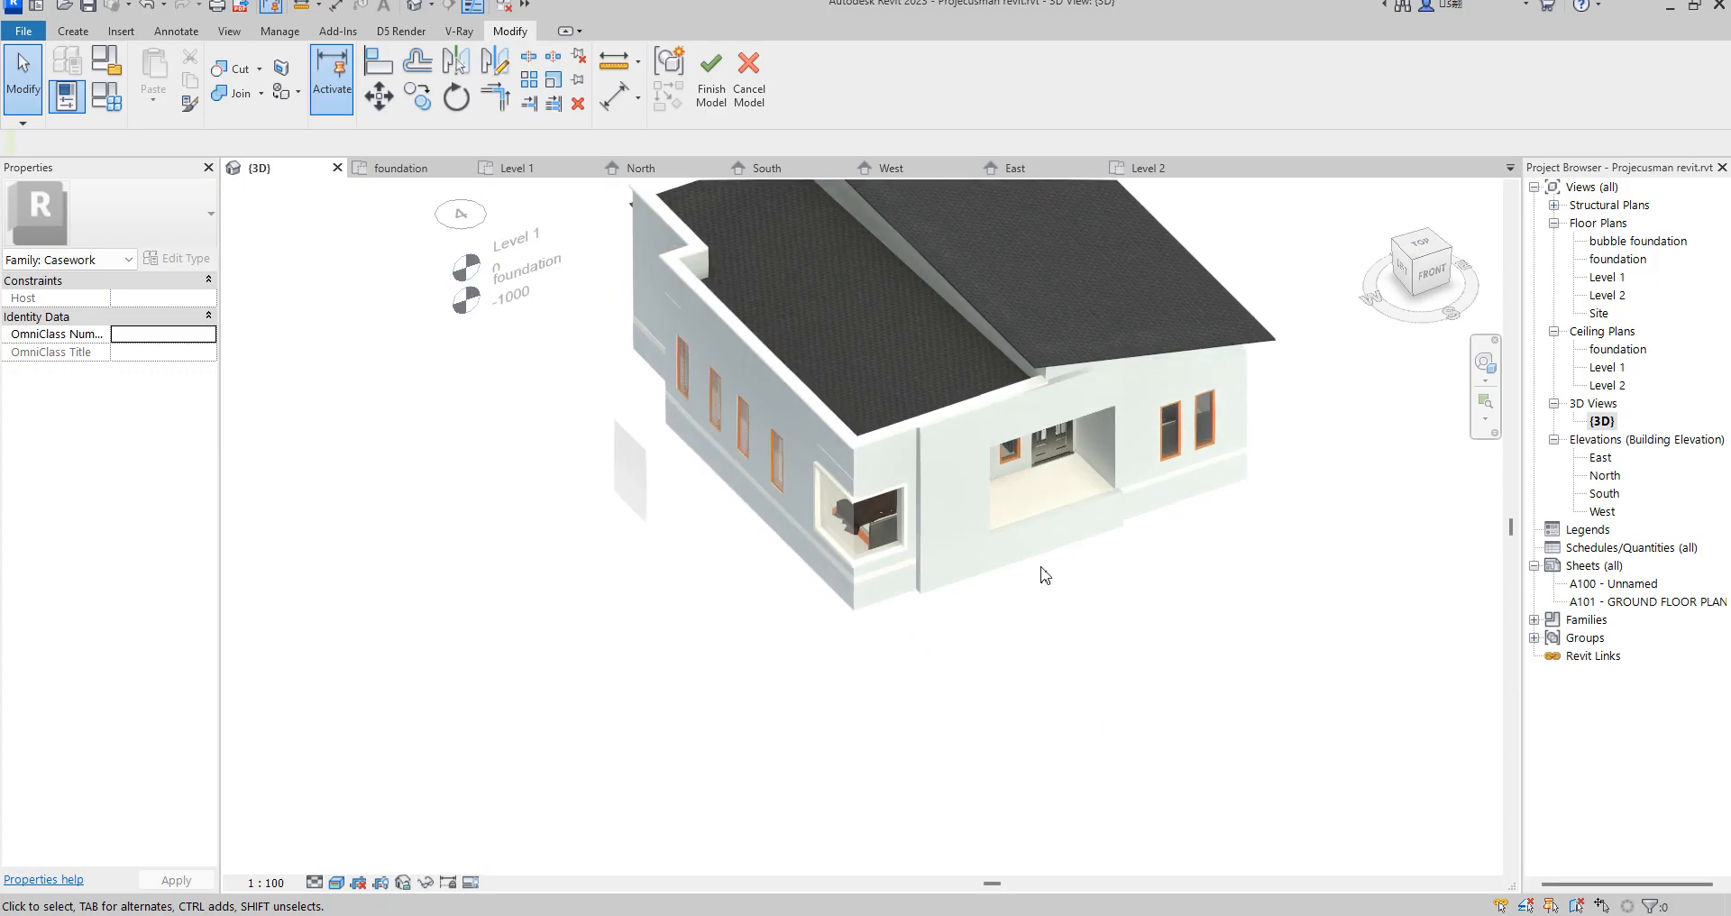
click(1419, 270)
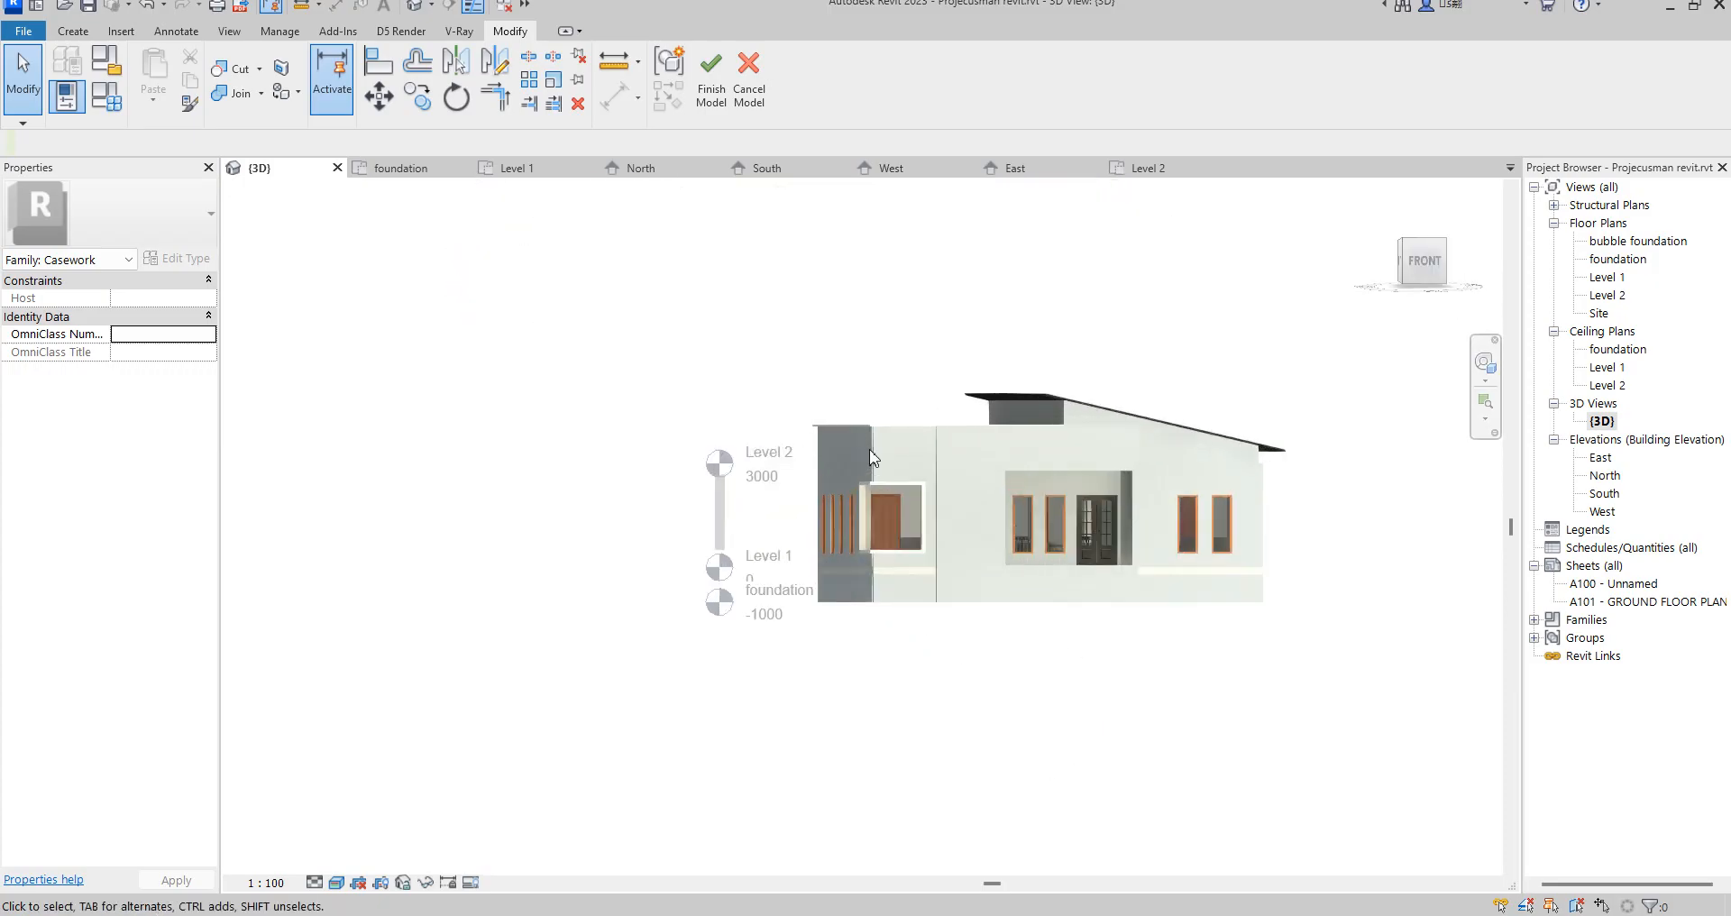
scroll(853, 561, up, 3)
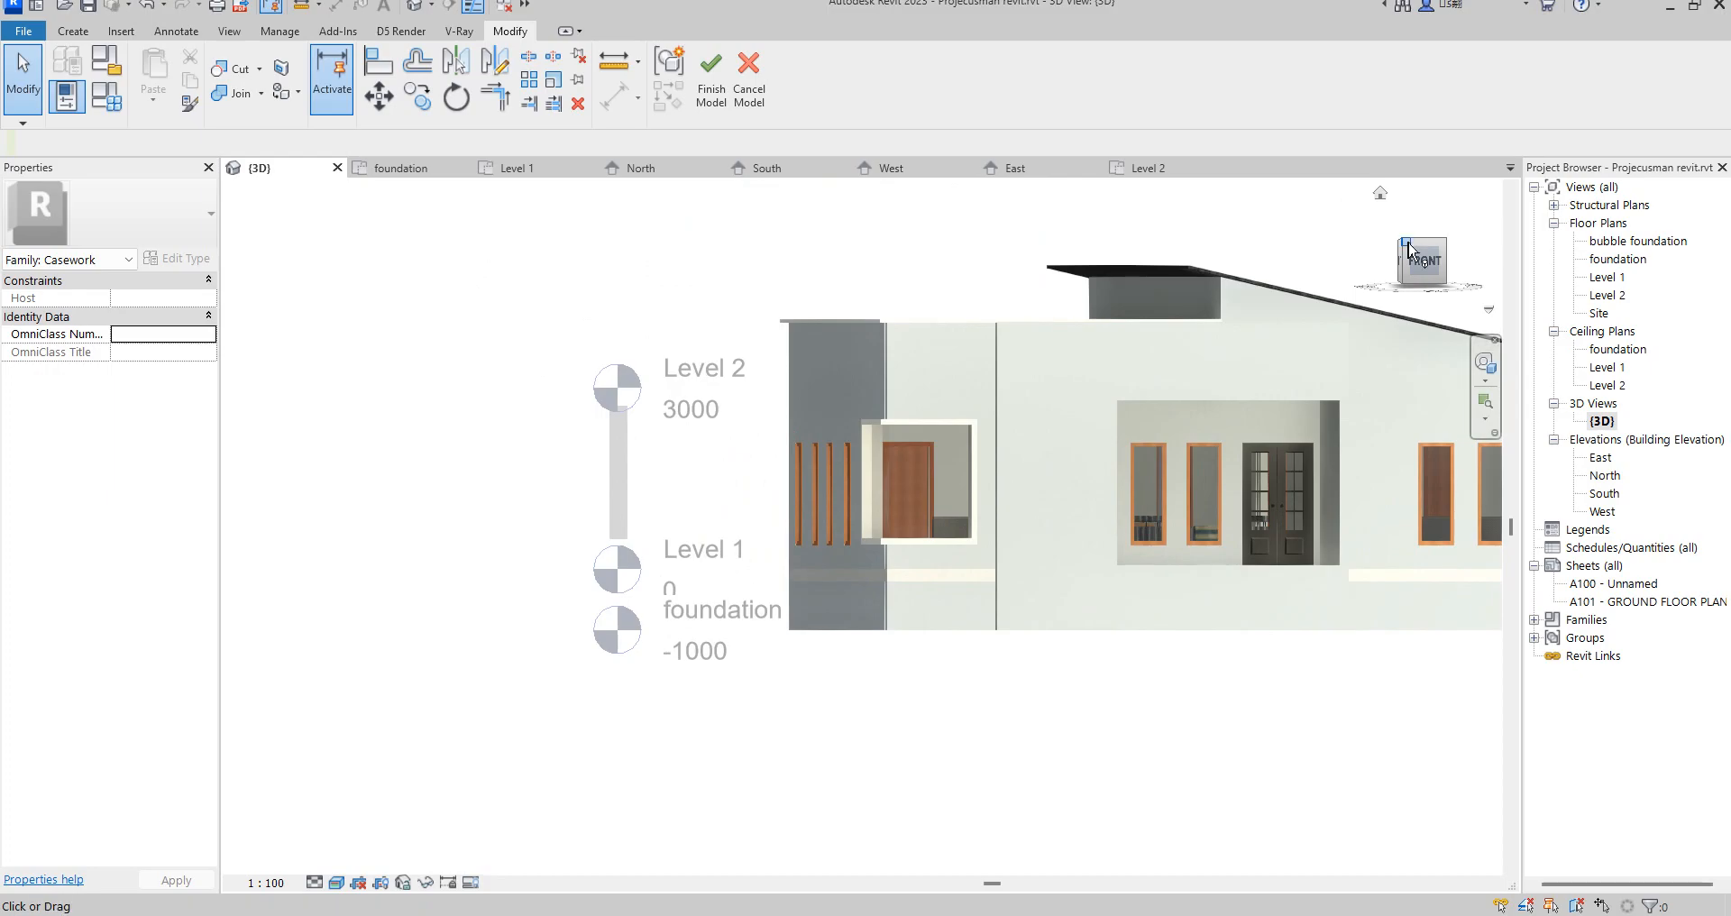
click(1407, 244)
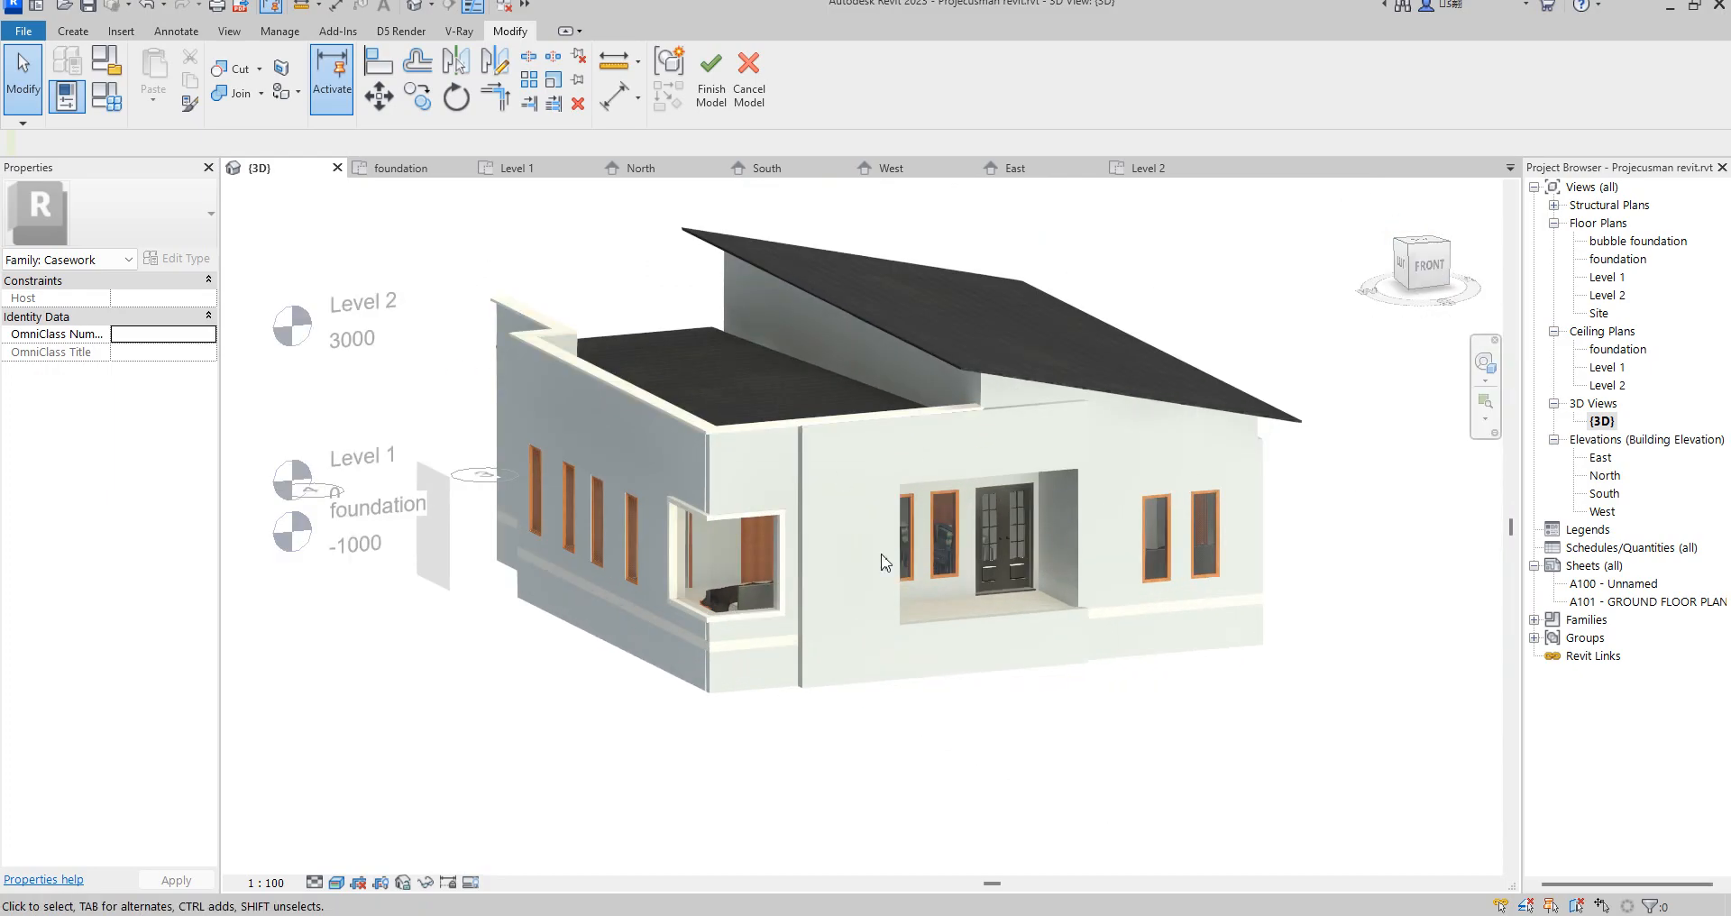
- Check the coping from the front corner in the 3D view and finish the in-place coping model
scroll(1053, 457, down, 3)
scroll(664, 399, up, 3)
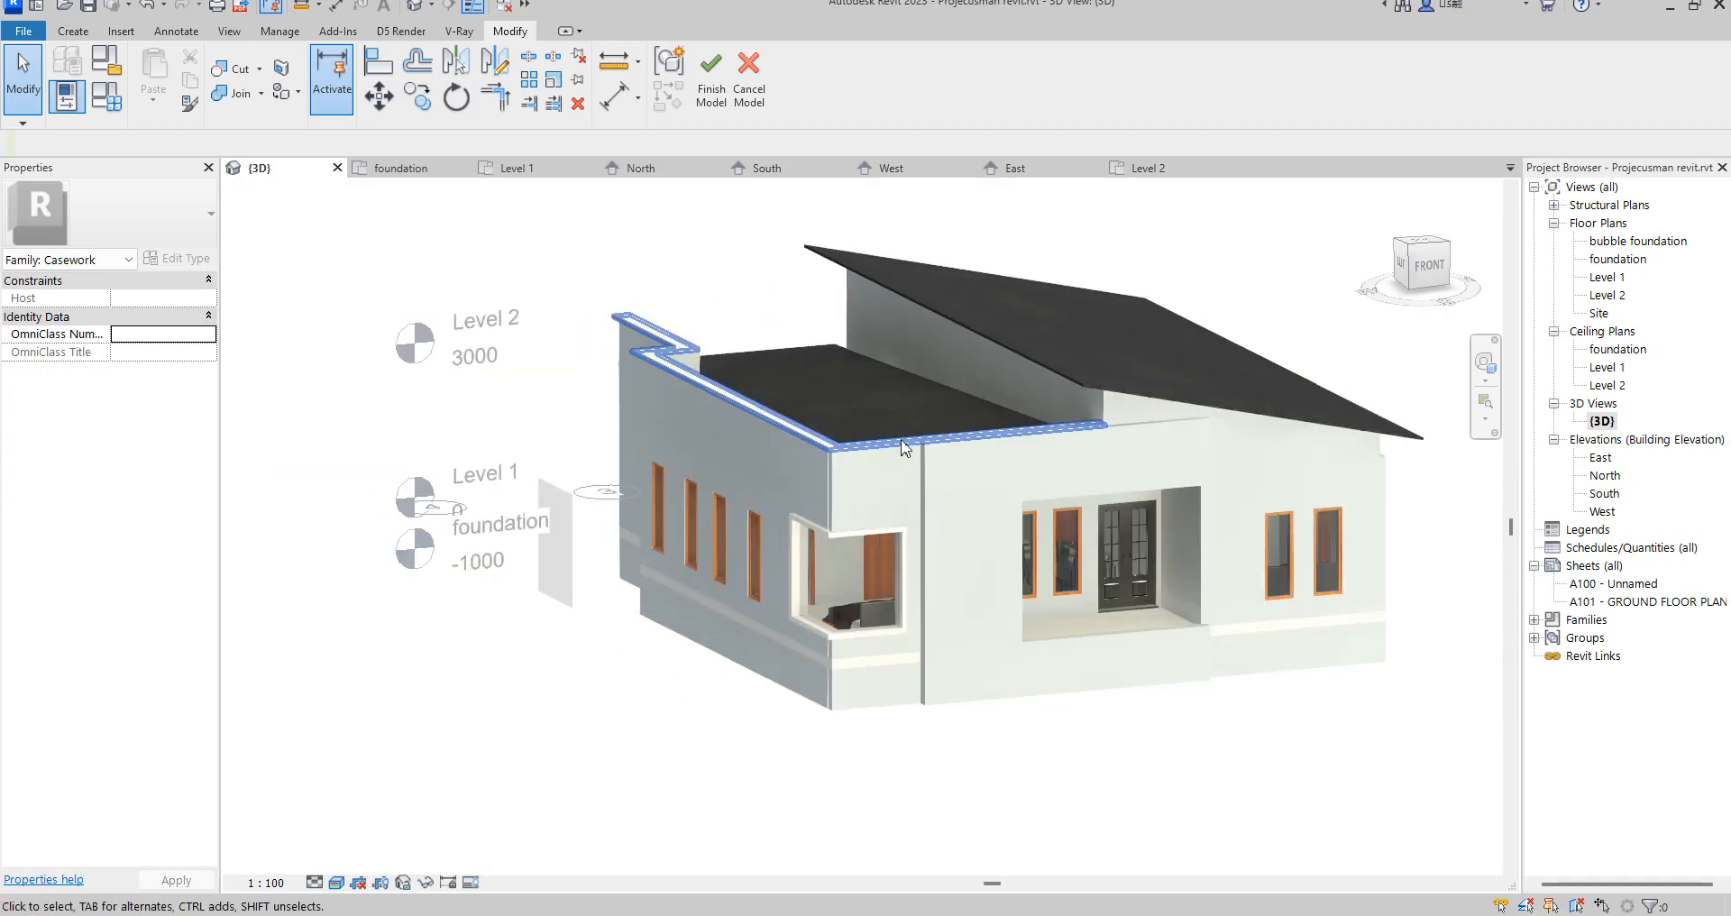
scroll(852, 356, down, 3)
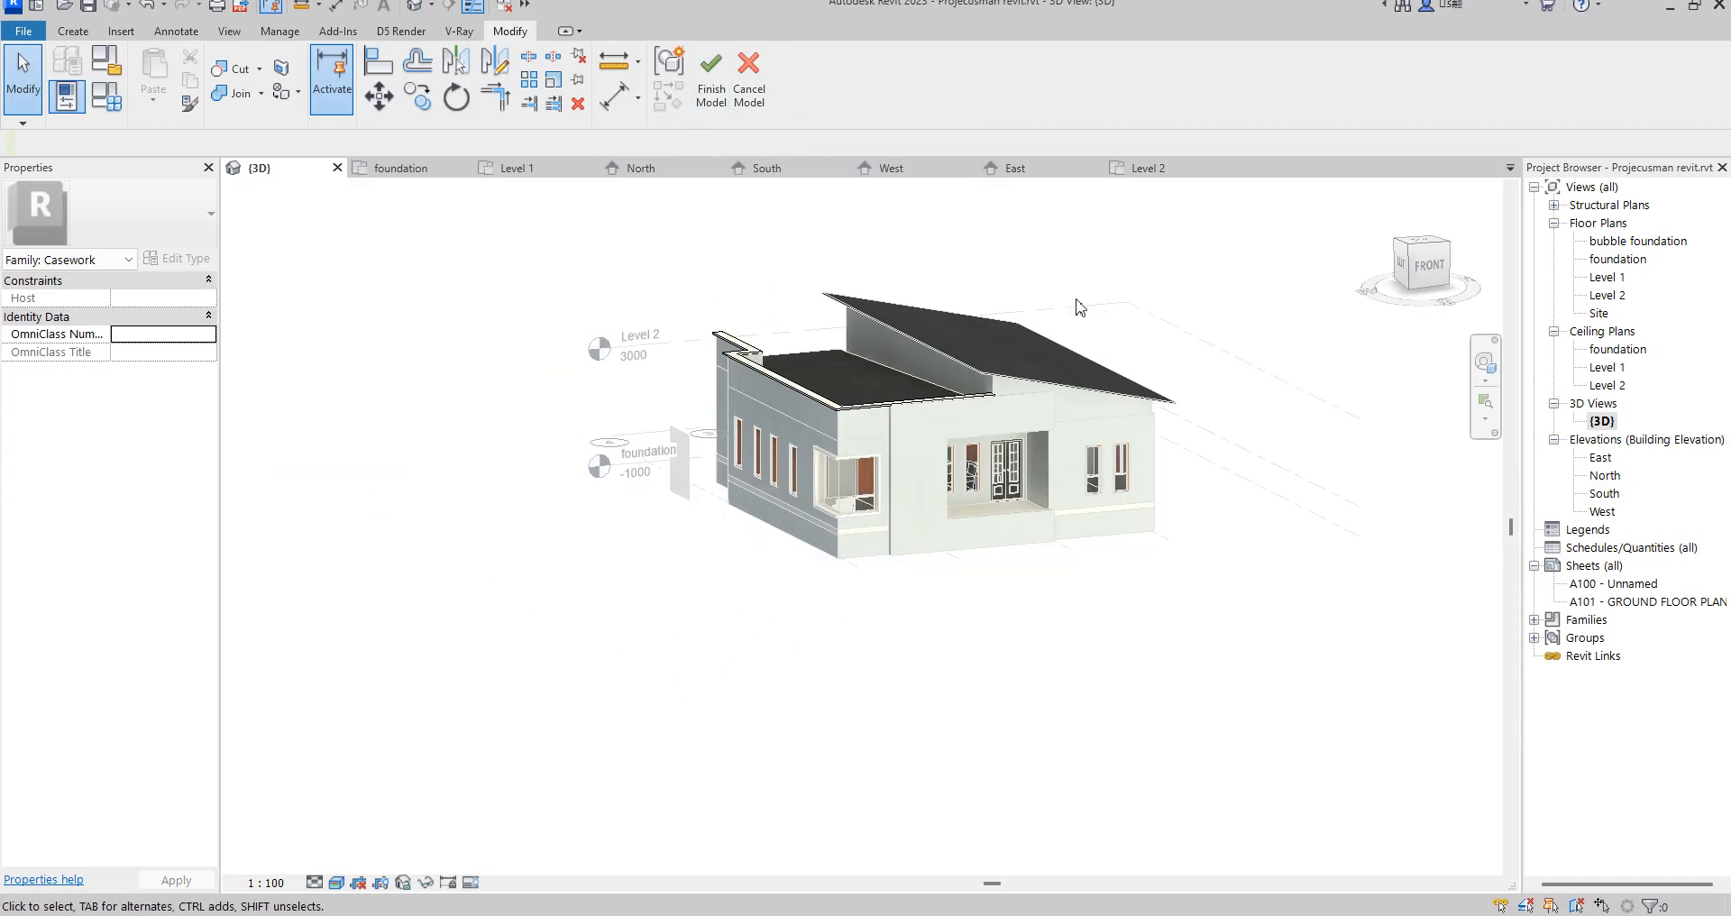
scroll(1007, 407, up, 2)
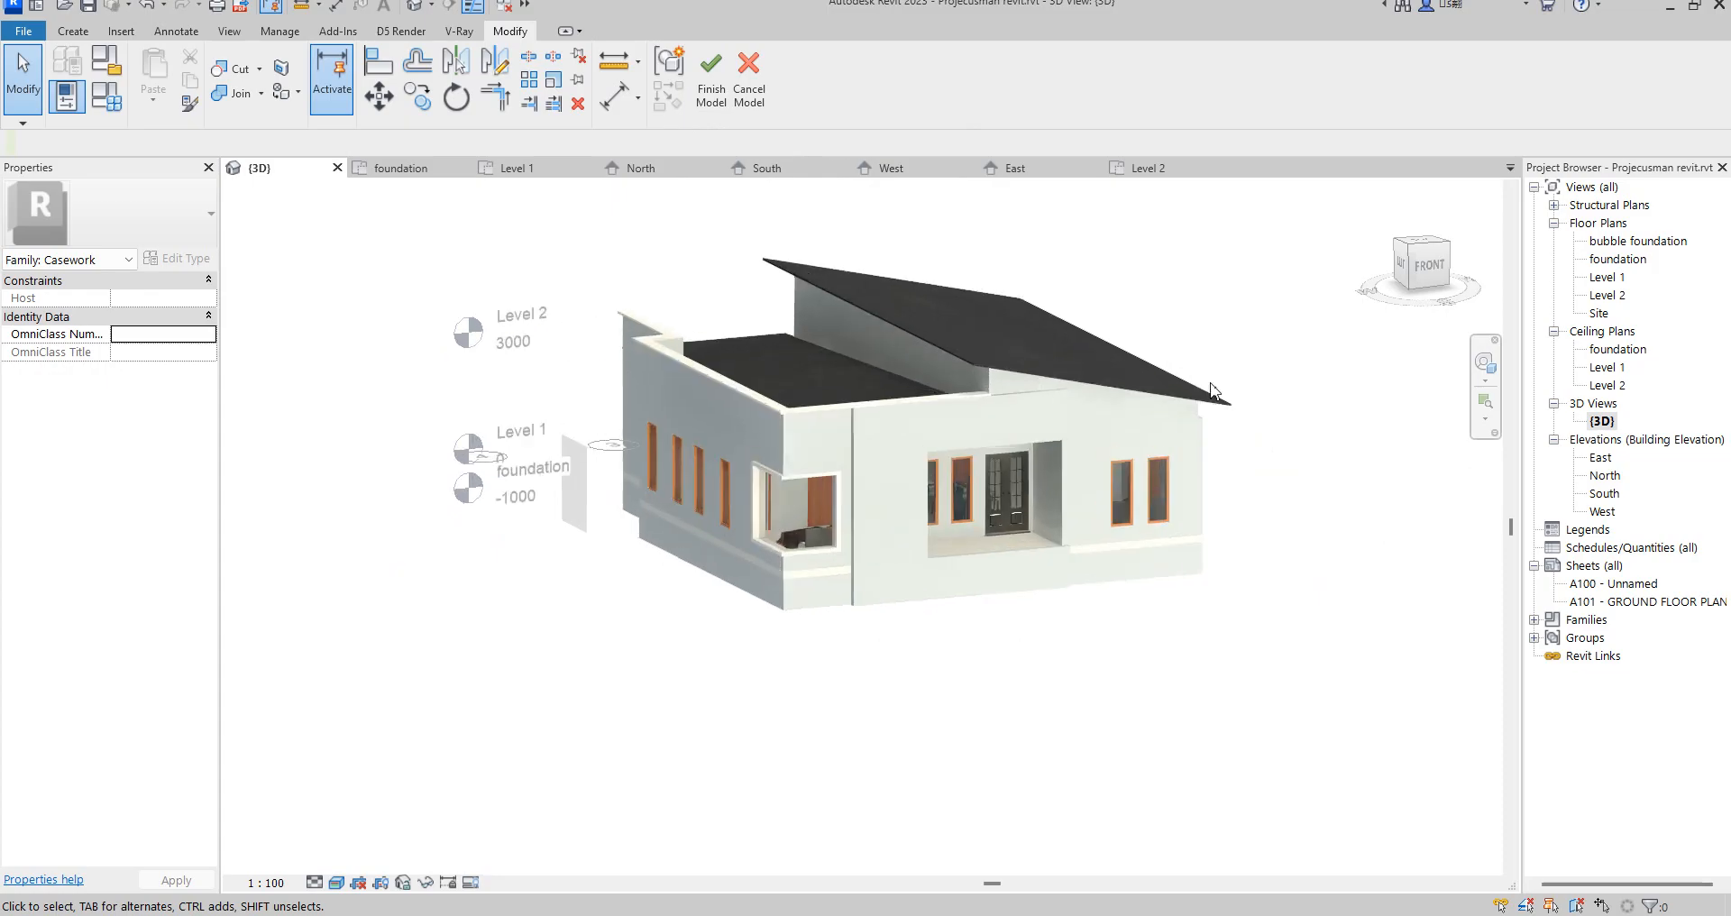
click(711, 76)
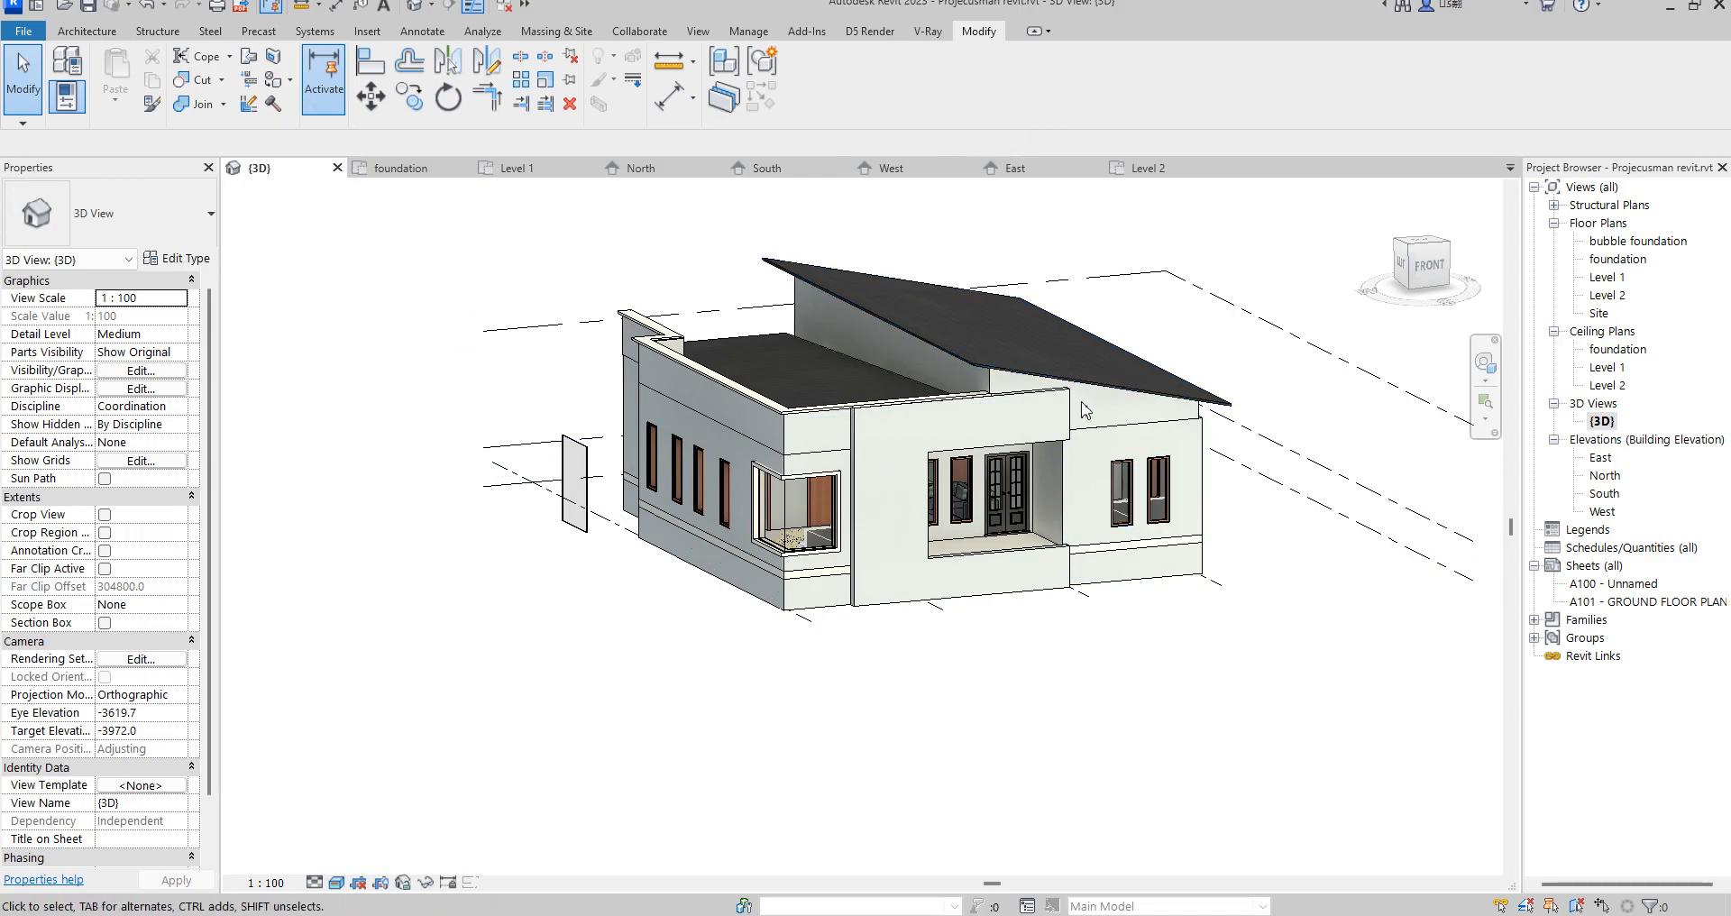
- In the South elevation, move the 5900 dimension line up above the grid bubbles
double_click(1604, 493)
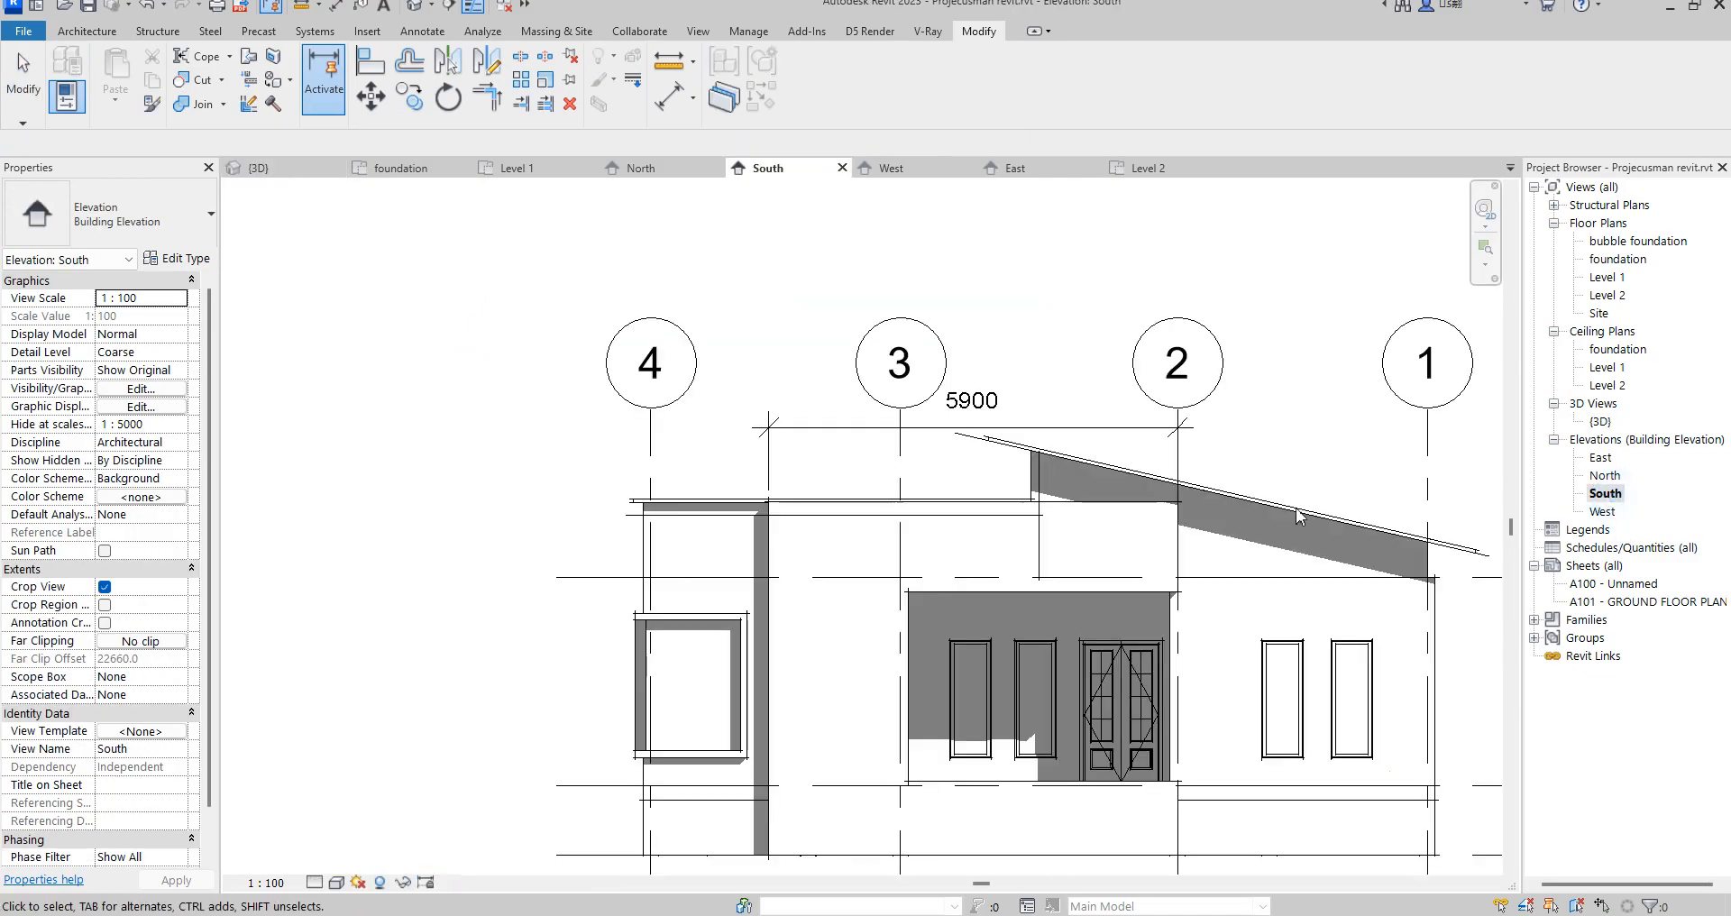
click(1018, 431)
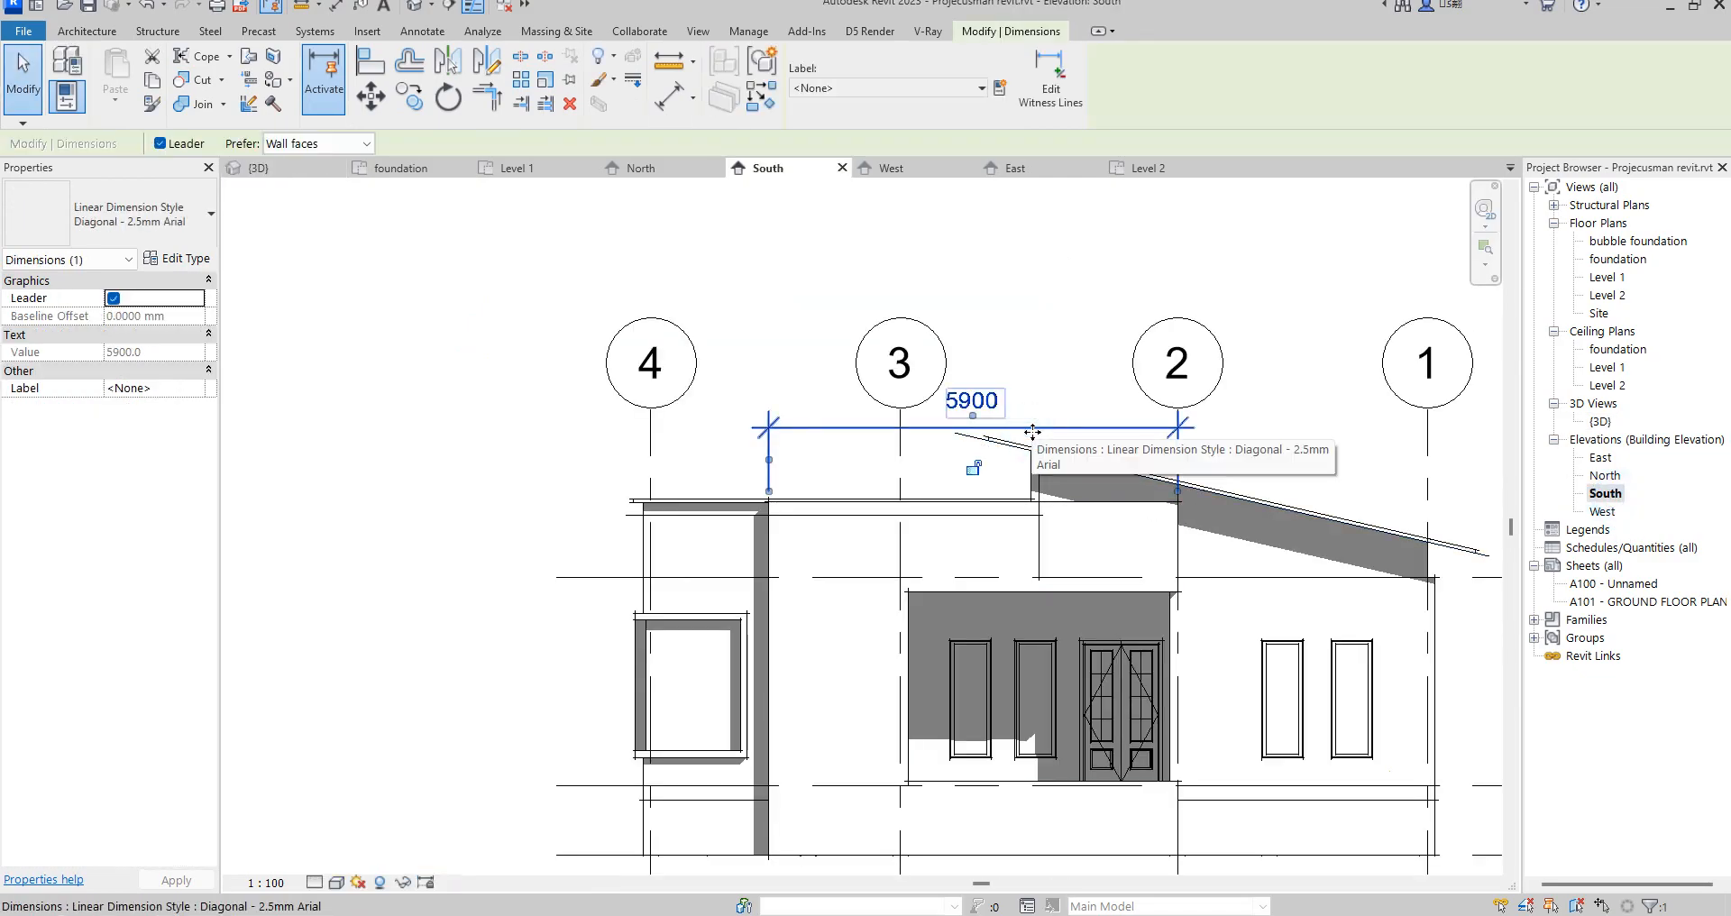
drag(1019, 431, 1017, 321)
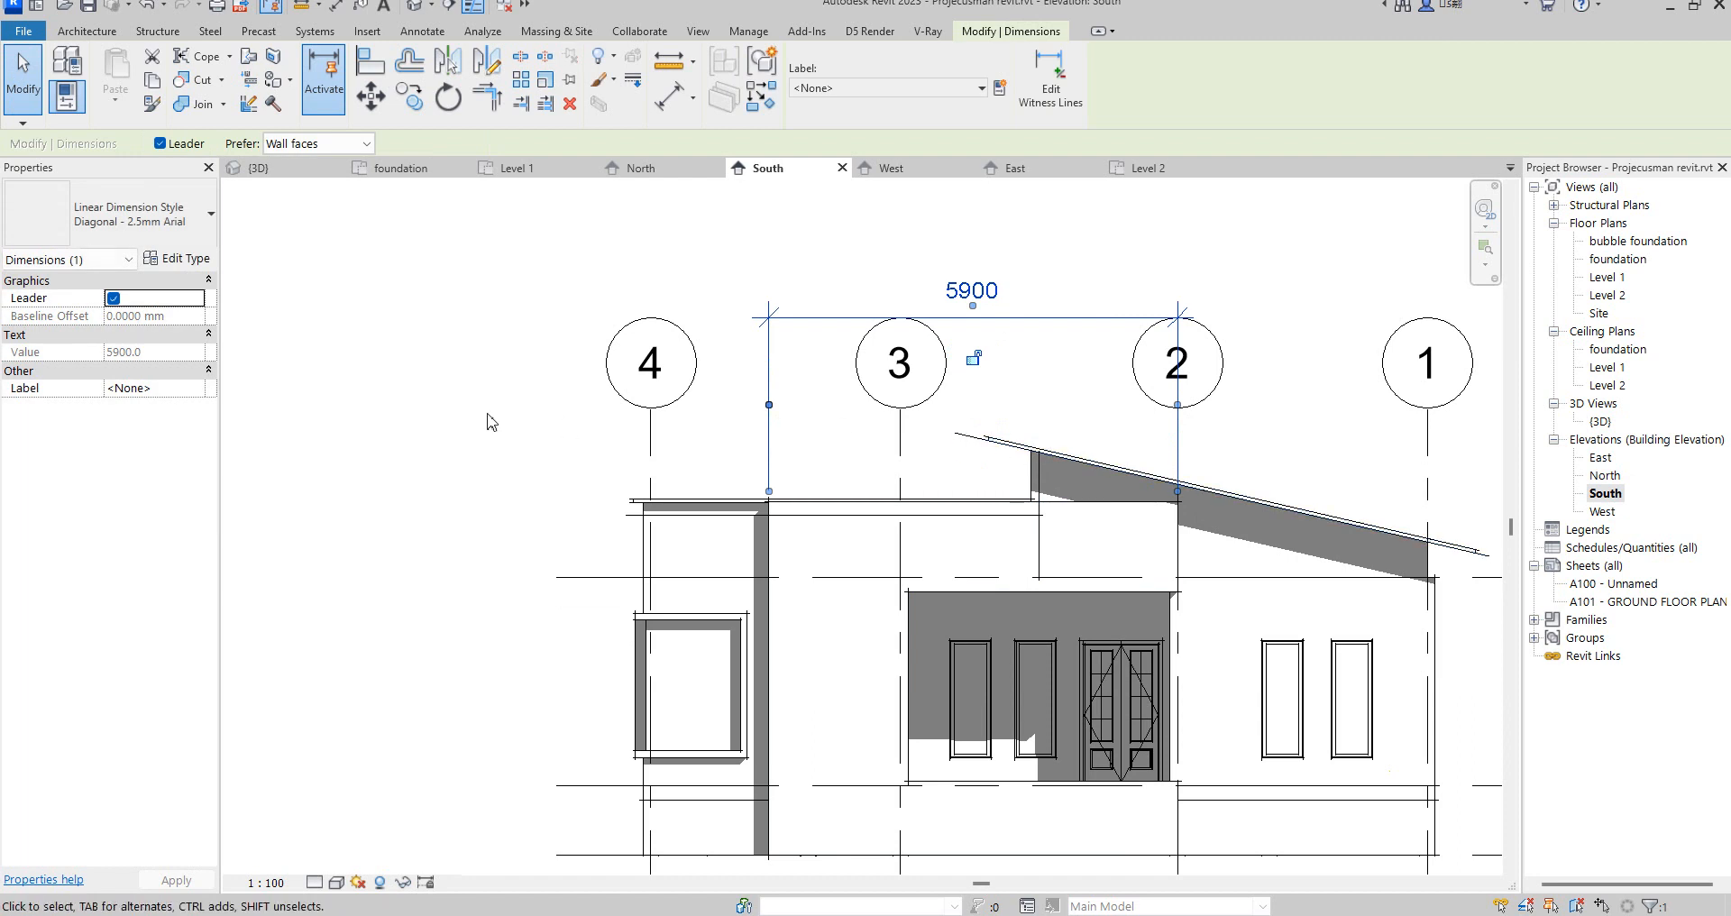
scroll(677, 425, down, 3)
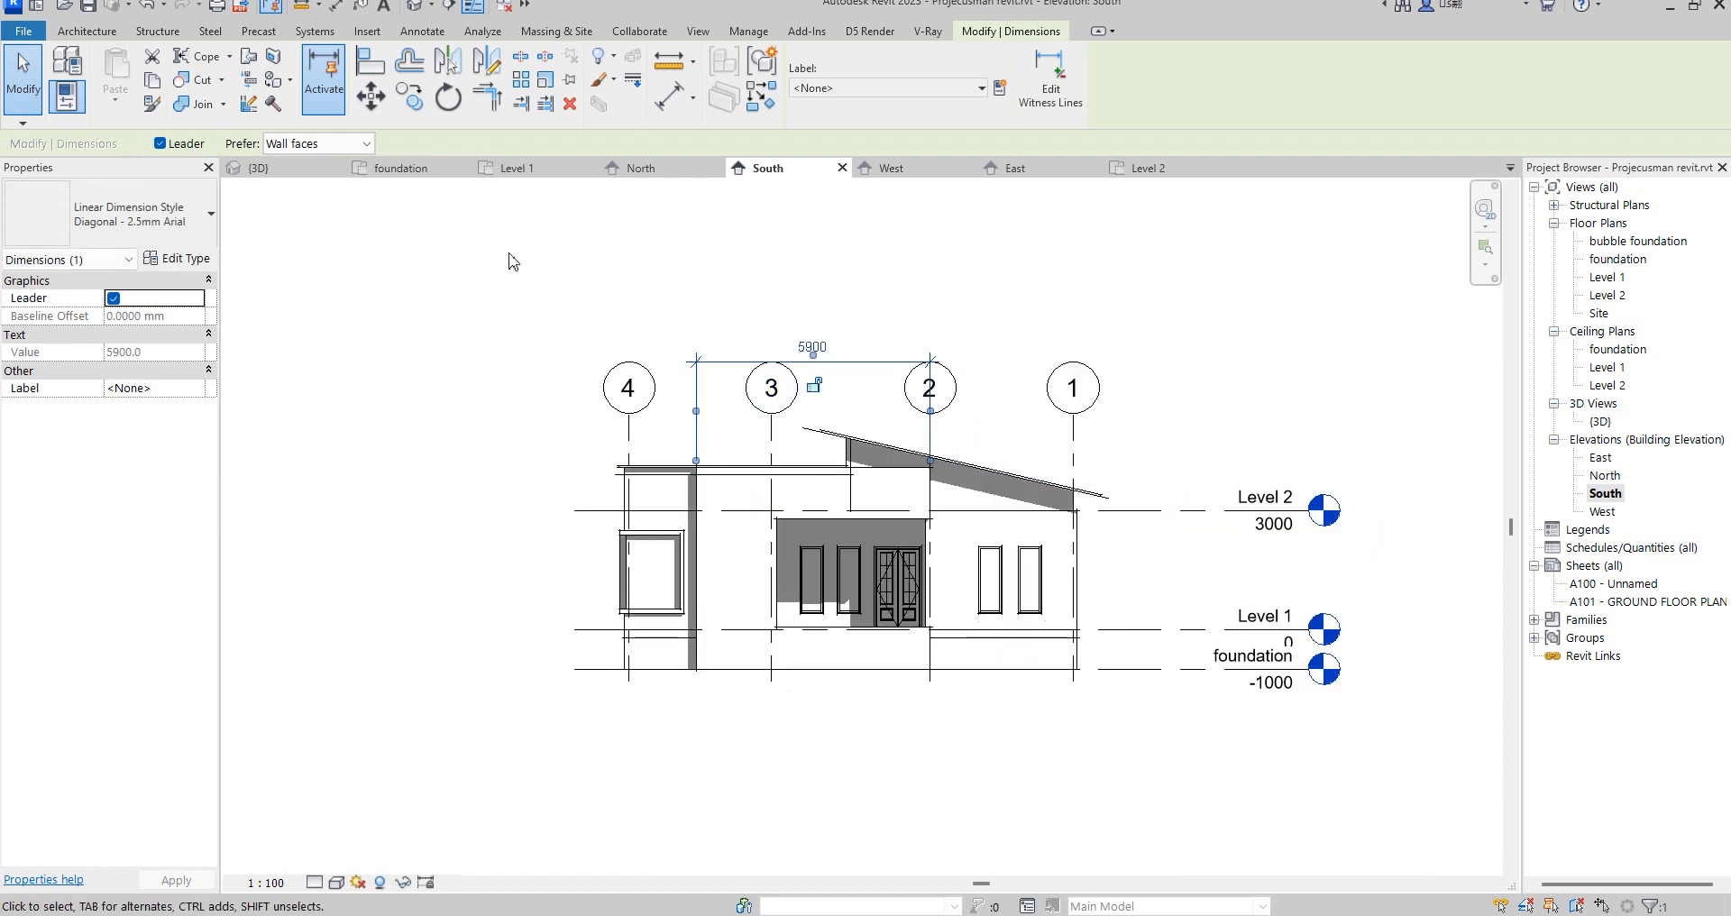
- Start a new in-place model in the Ceilings category, keeping the default name
click(90, 32)
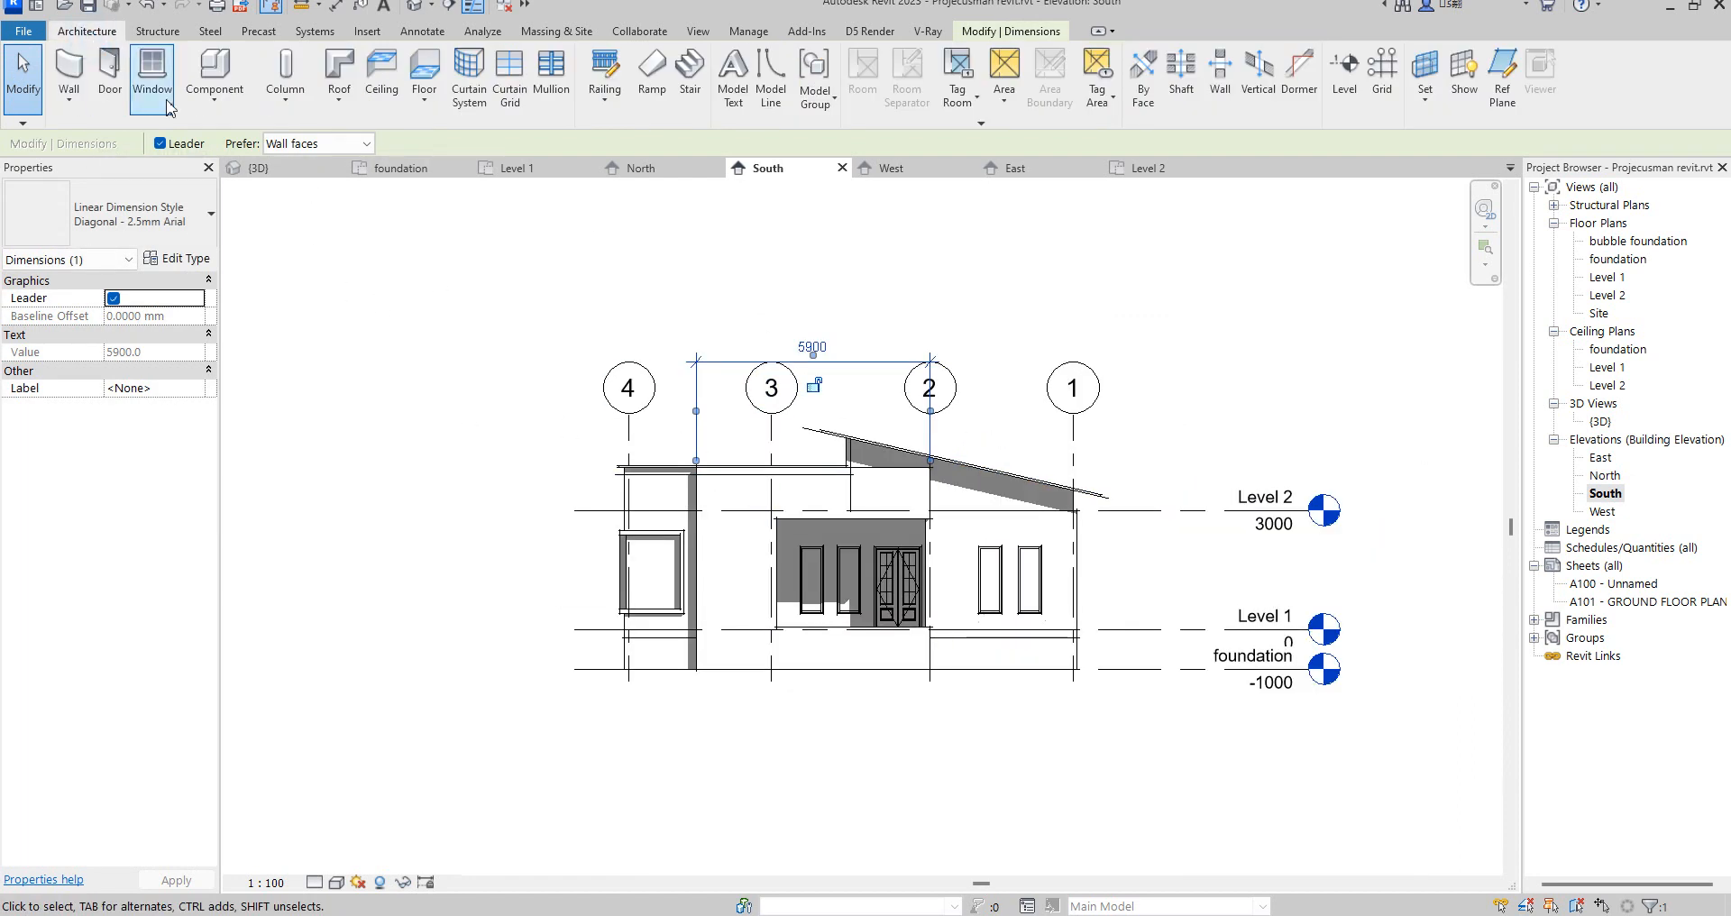
click(233, 108)
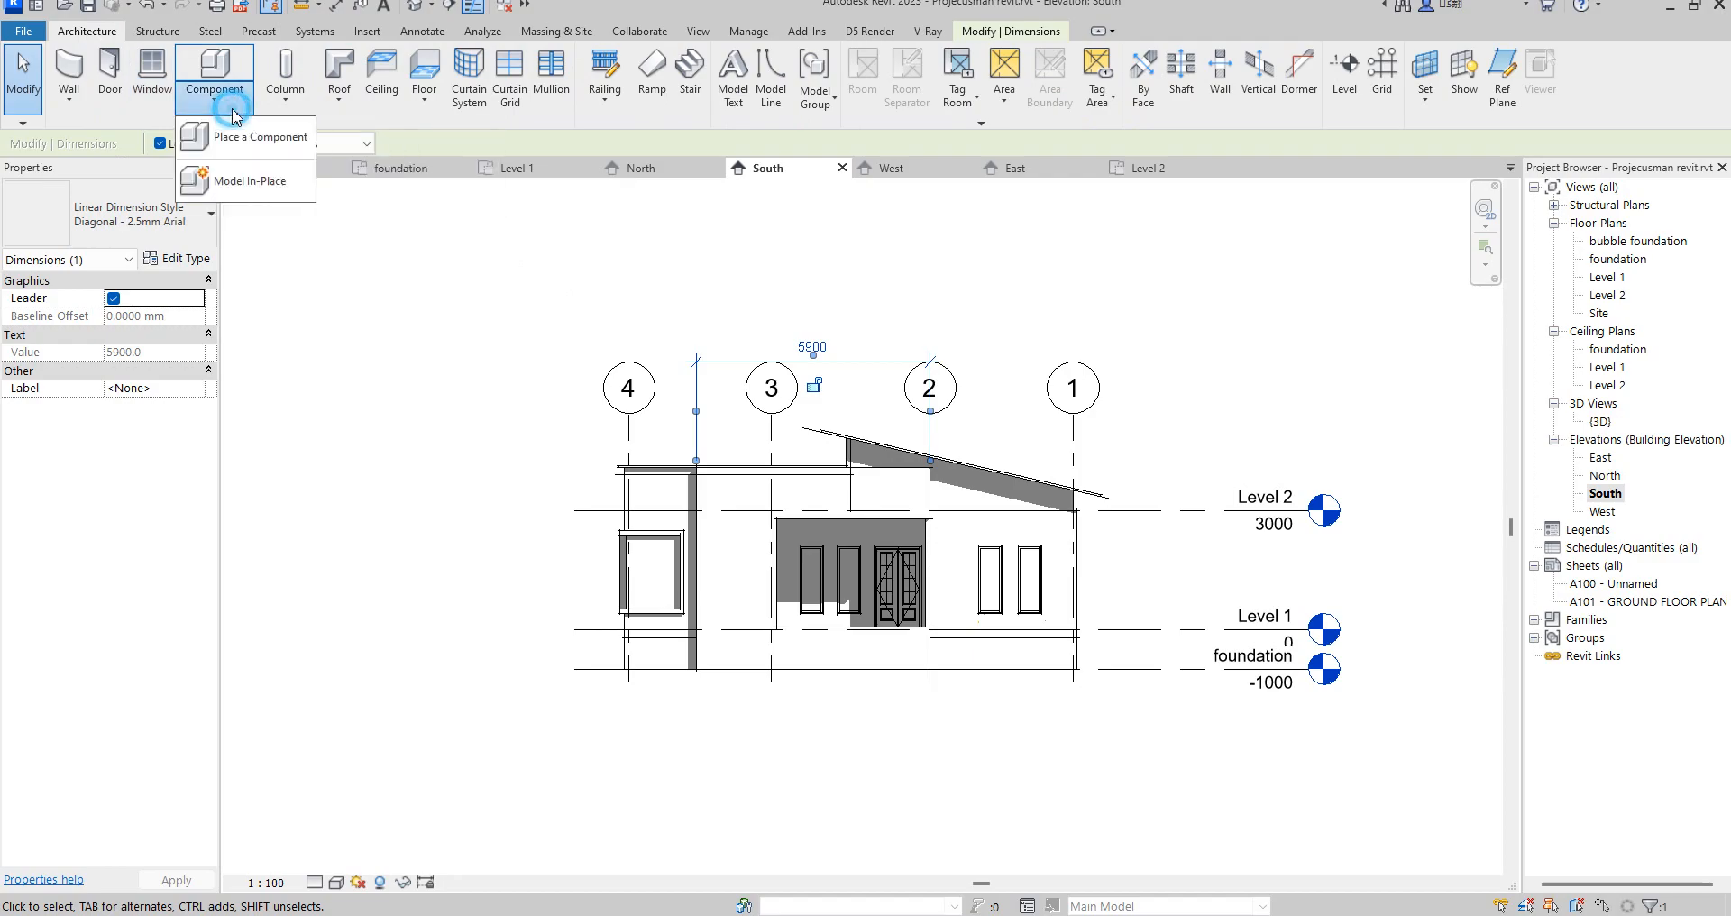
click(239, 182)
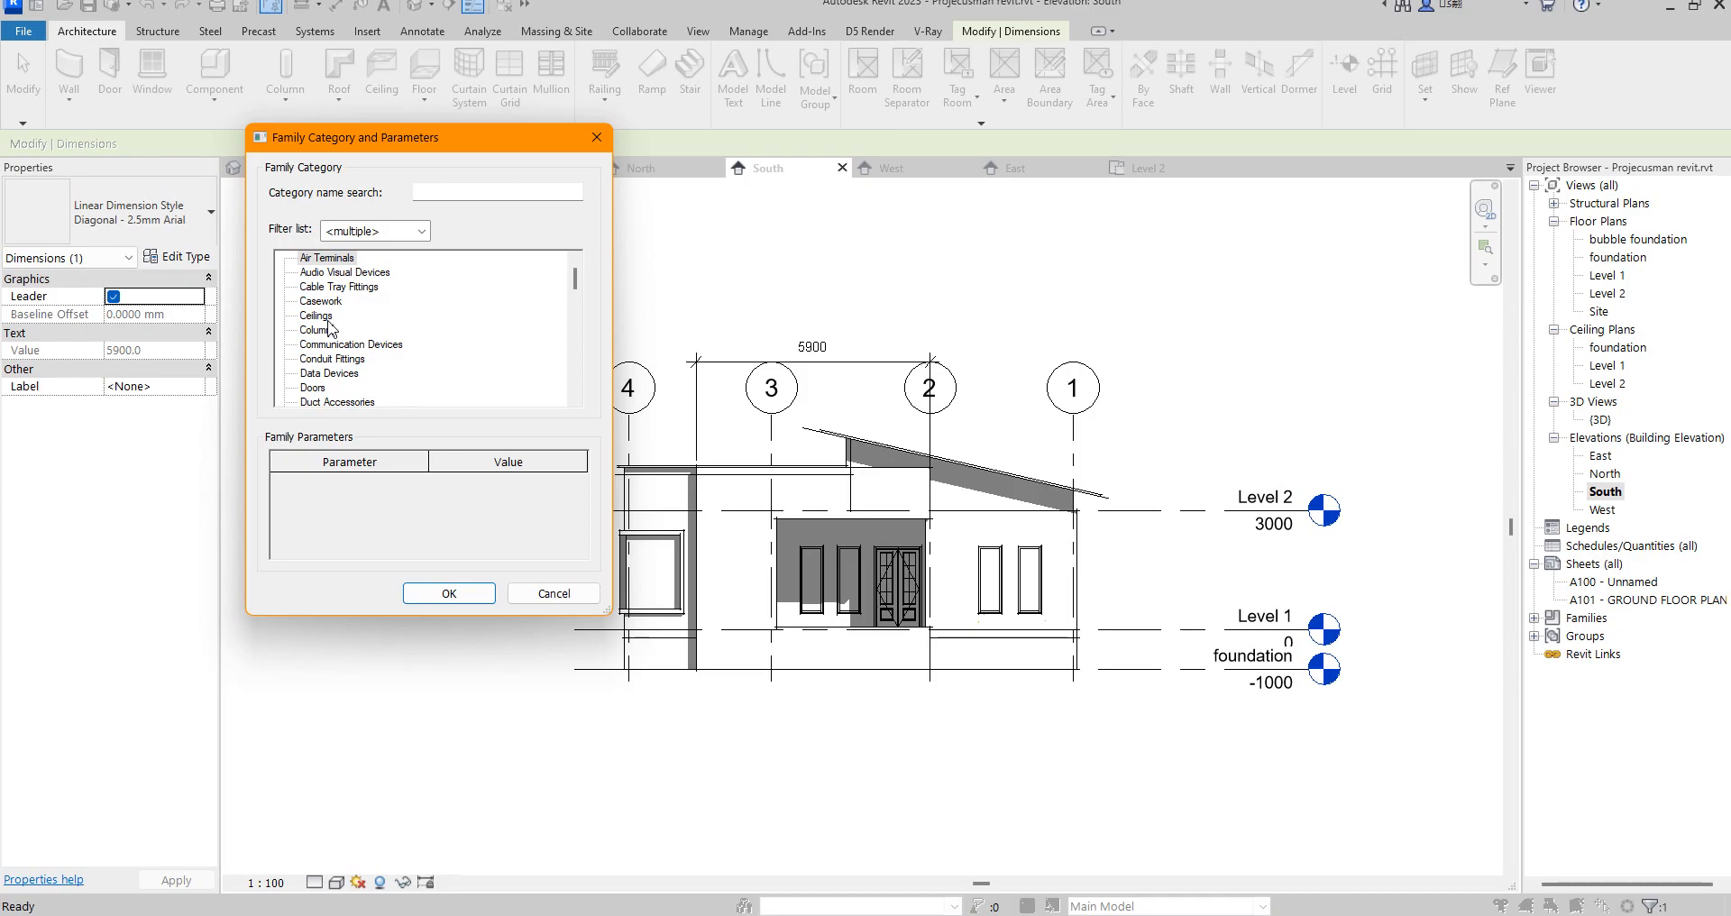
scroll(330, 328, down, 1)
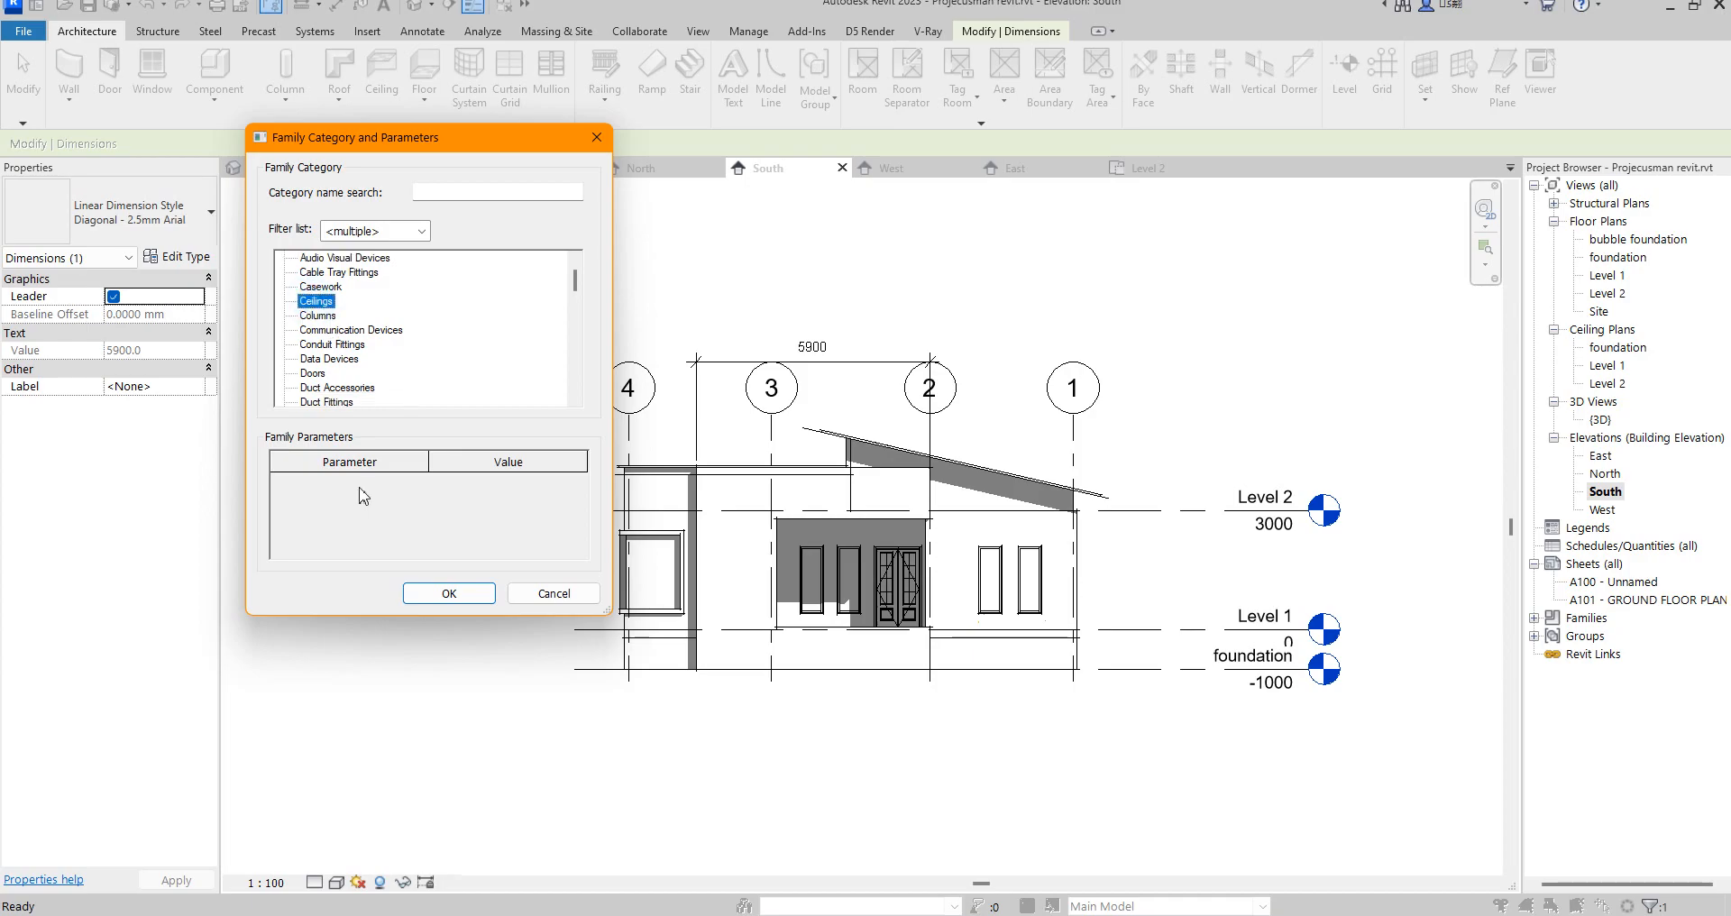
click(448, 593)
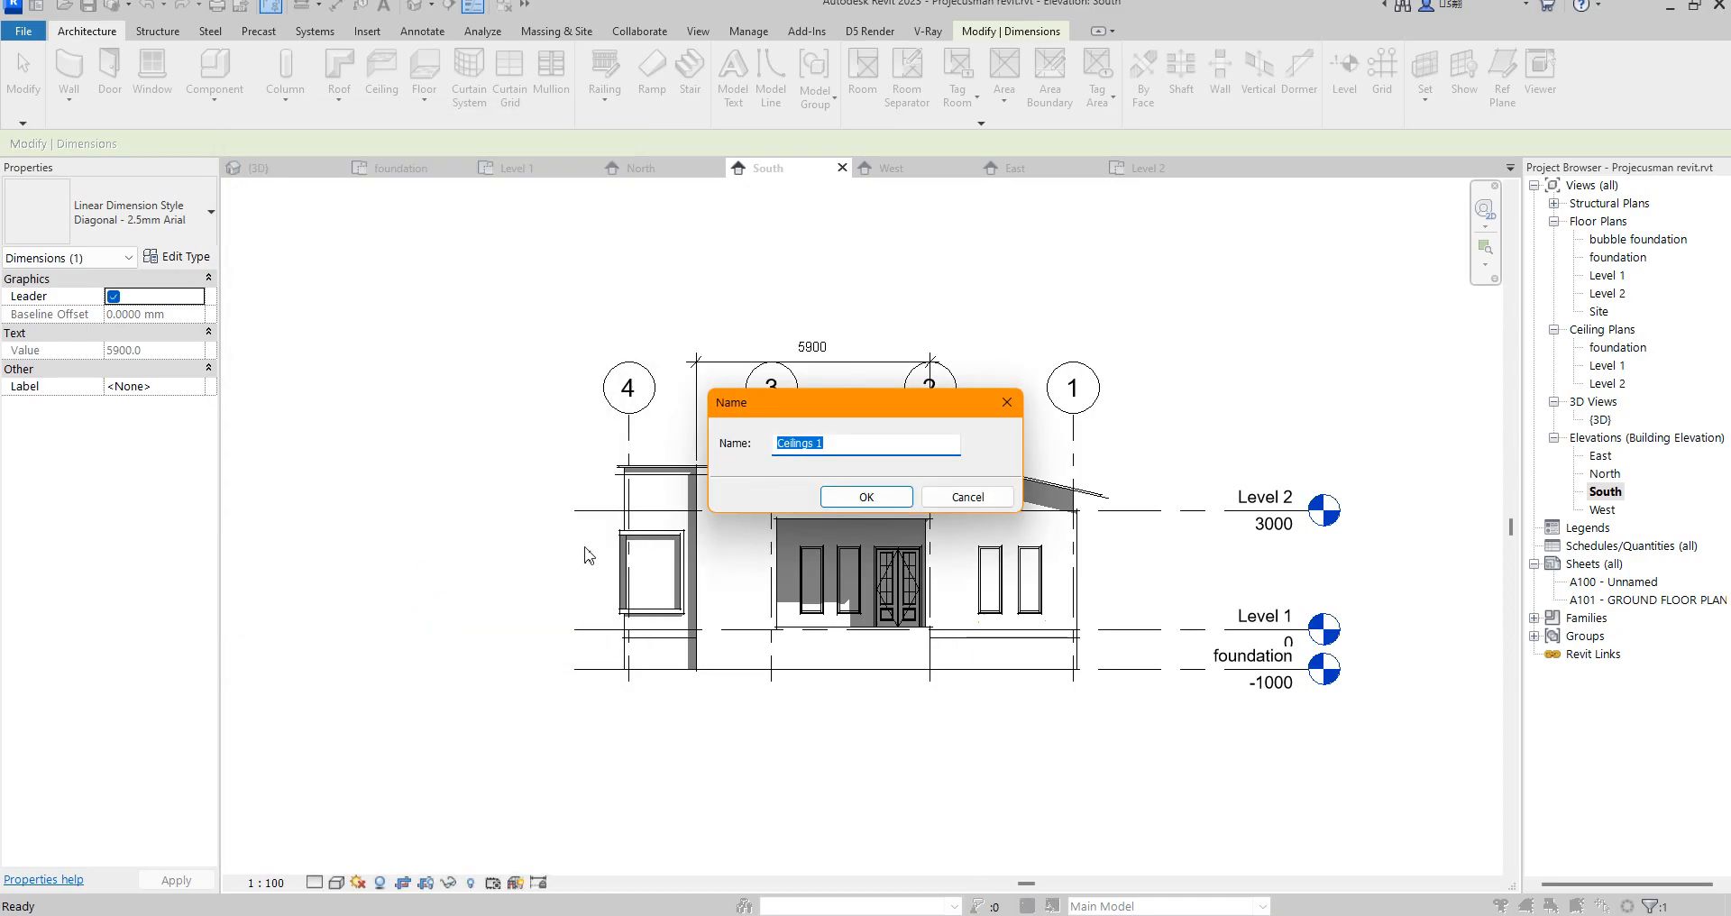
click(858, 497)
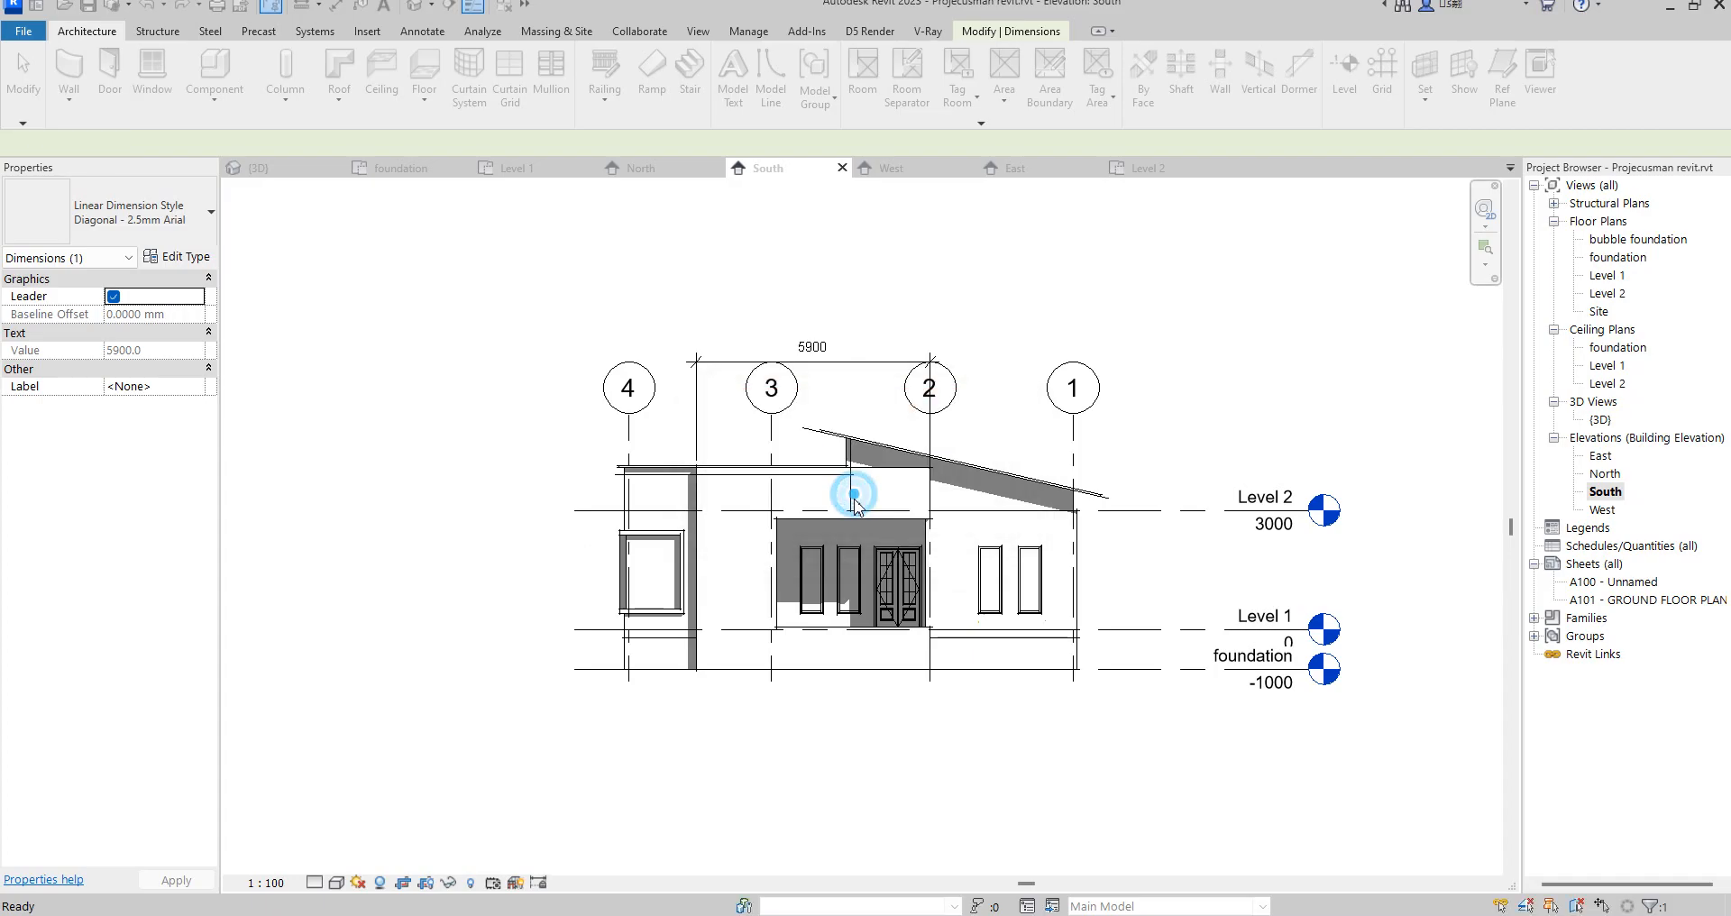
scroll(912, 473, up, 3)
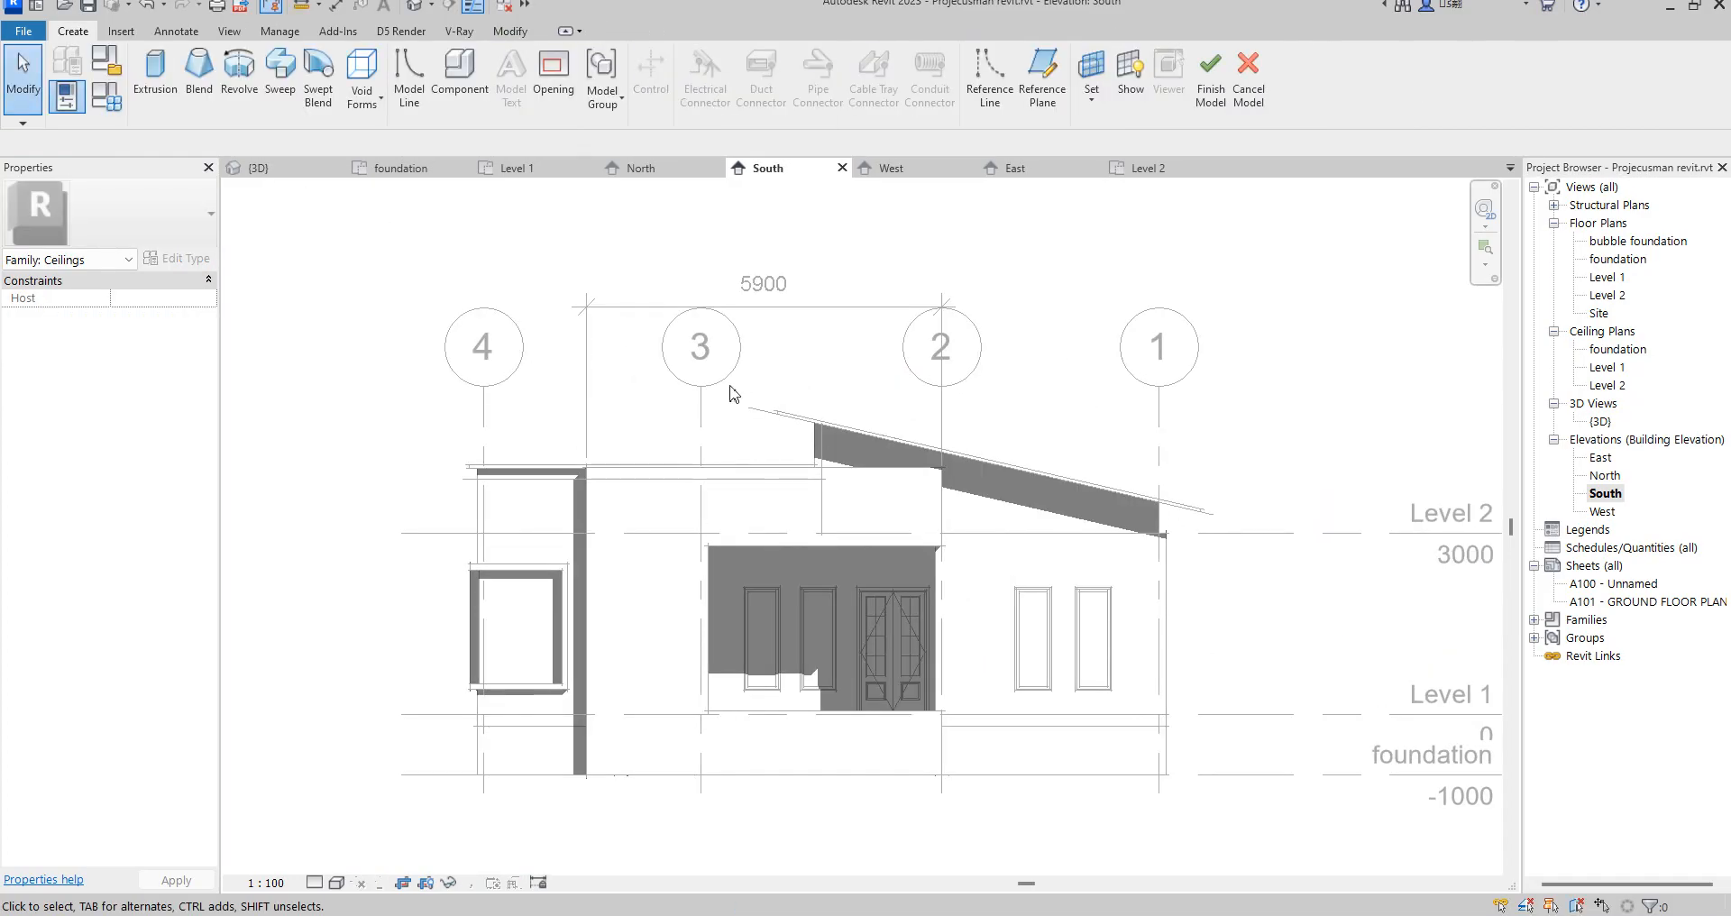
- Start an extrusion on the front parapet wall's face and pick the sloping roof's underside as its first sketch line
click(156, 90)
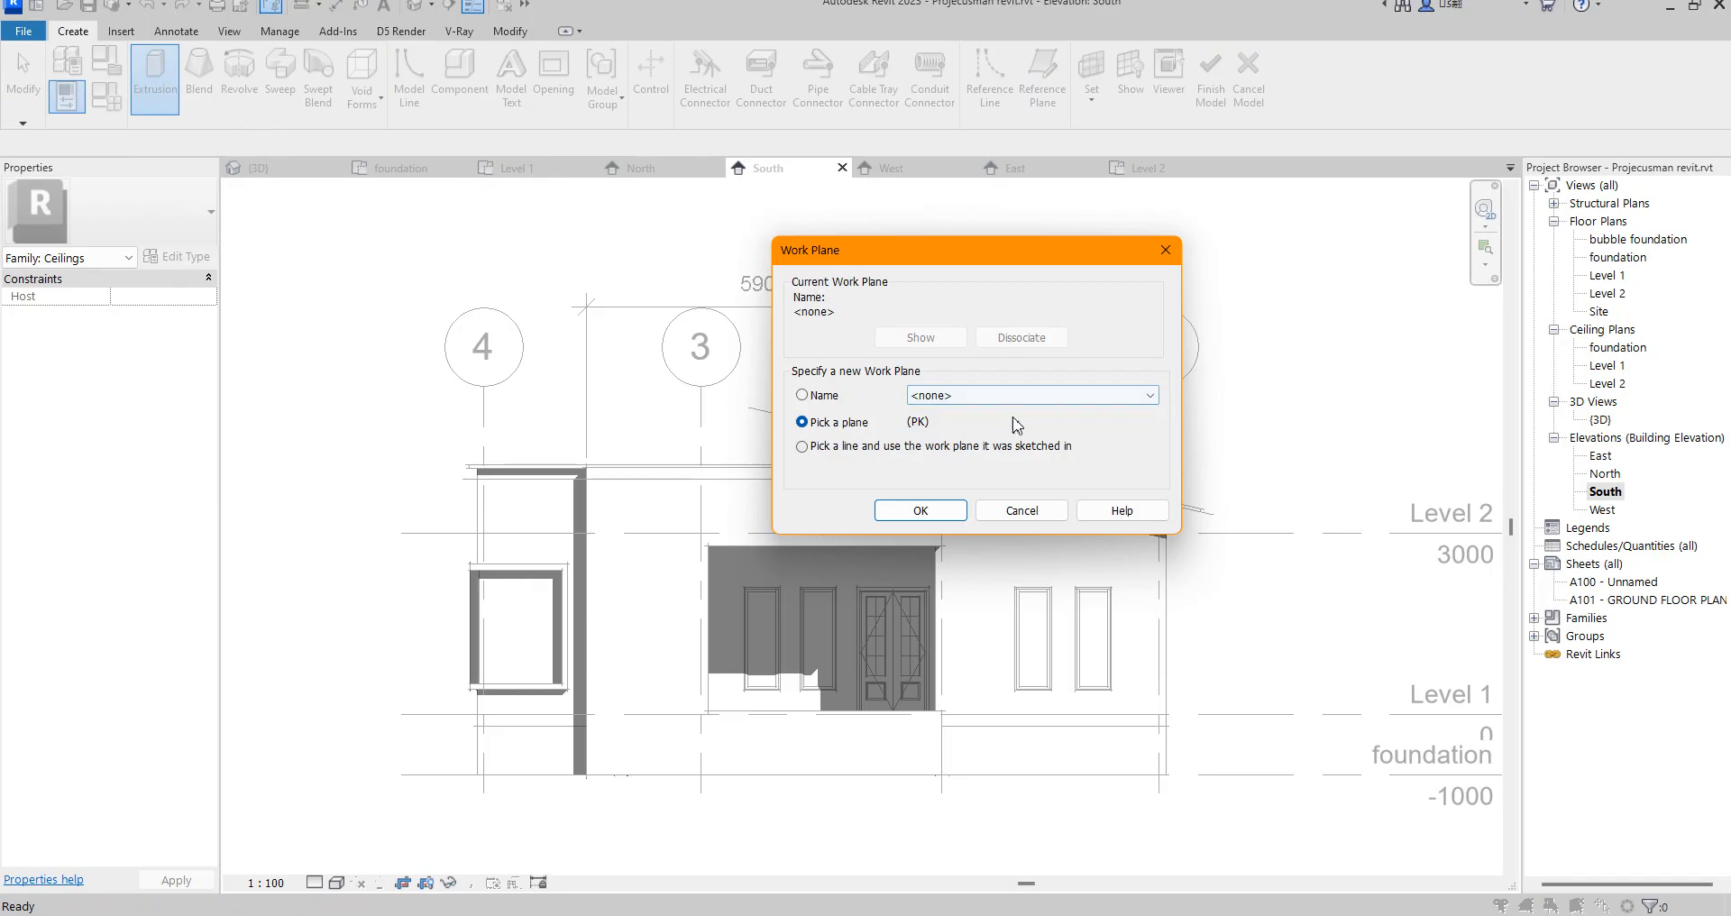
click(933, 510)
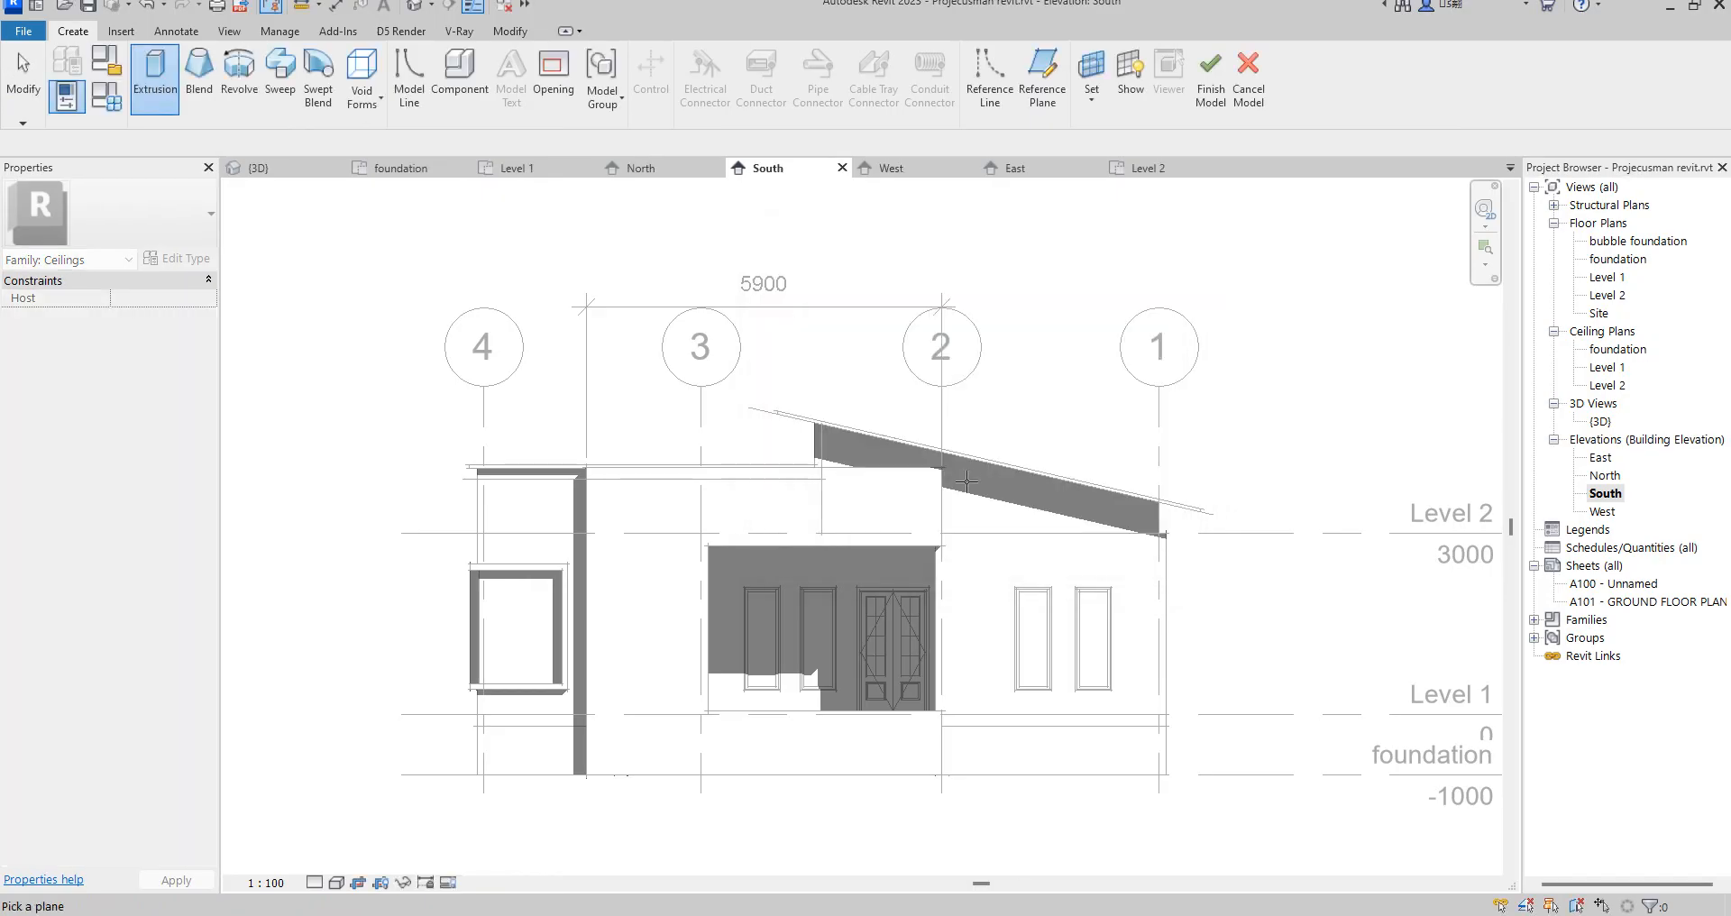
click(901, 470)
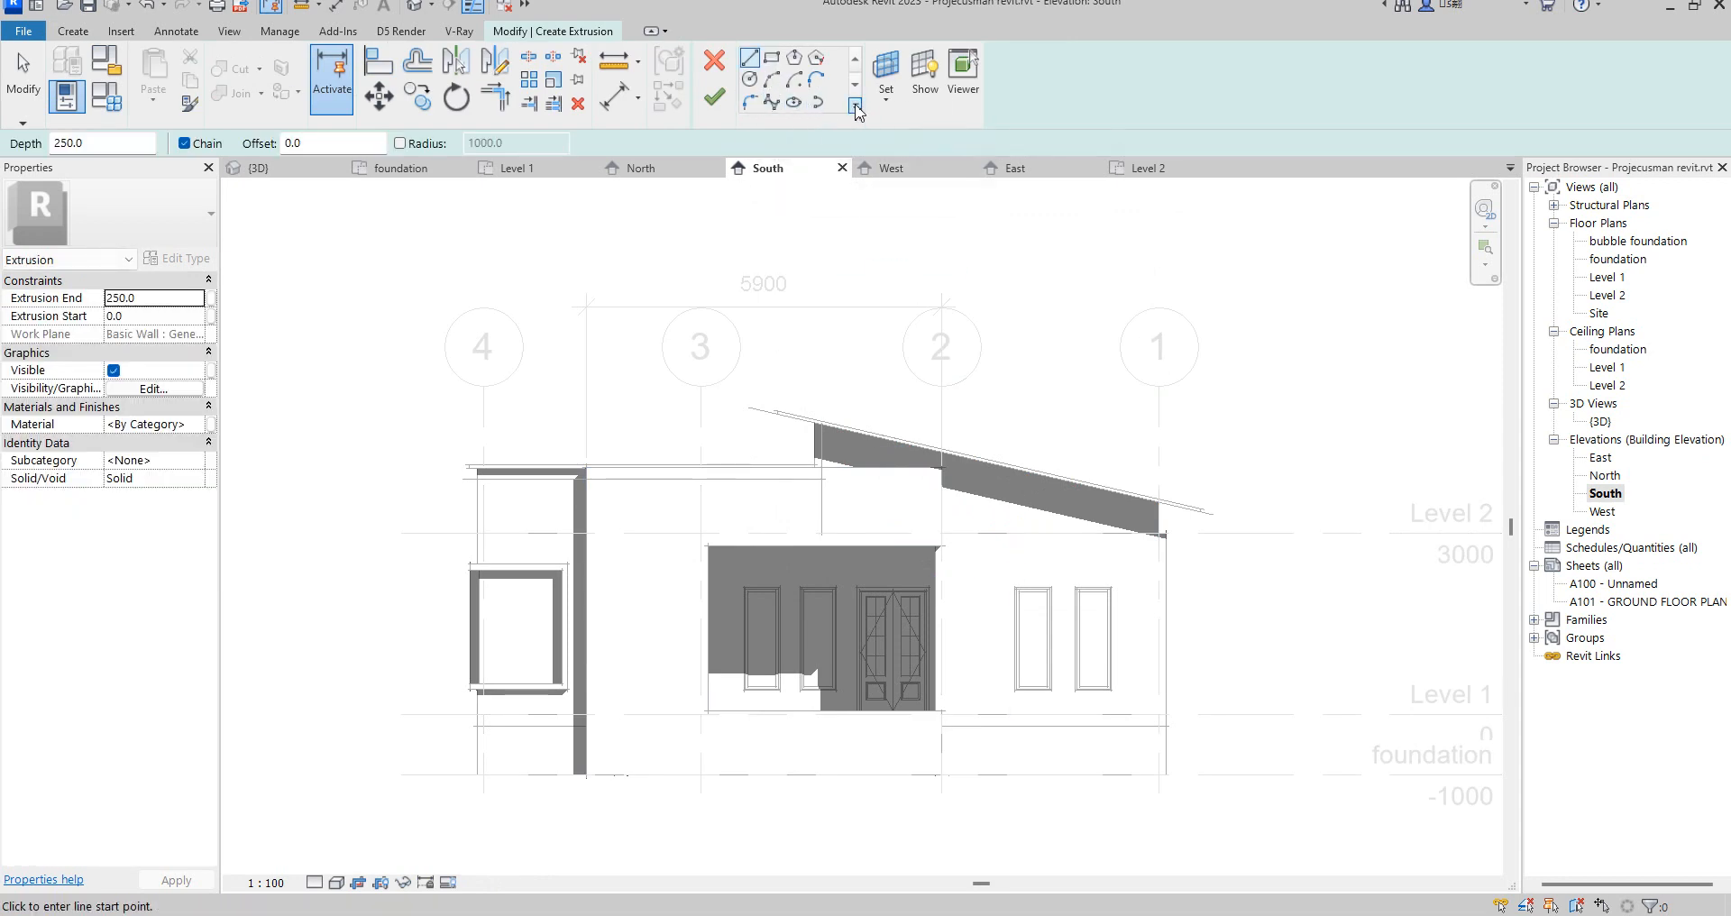
scroll(788, 402, up, 5)
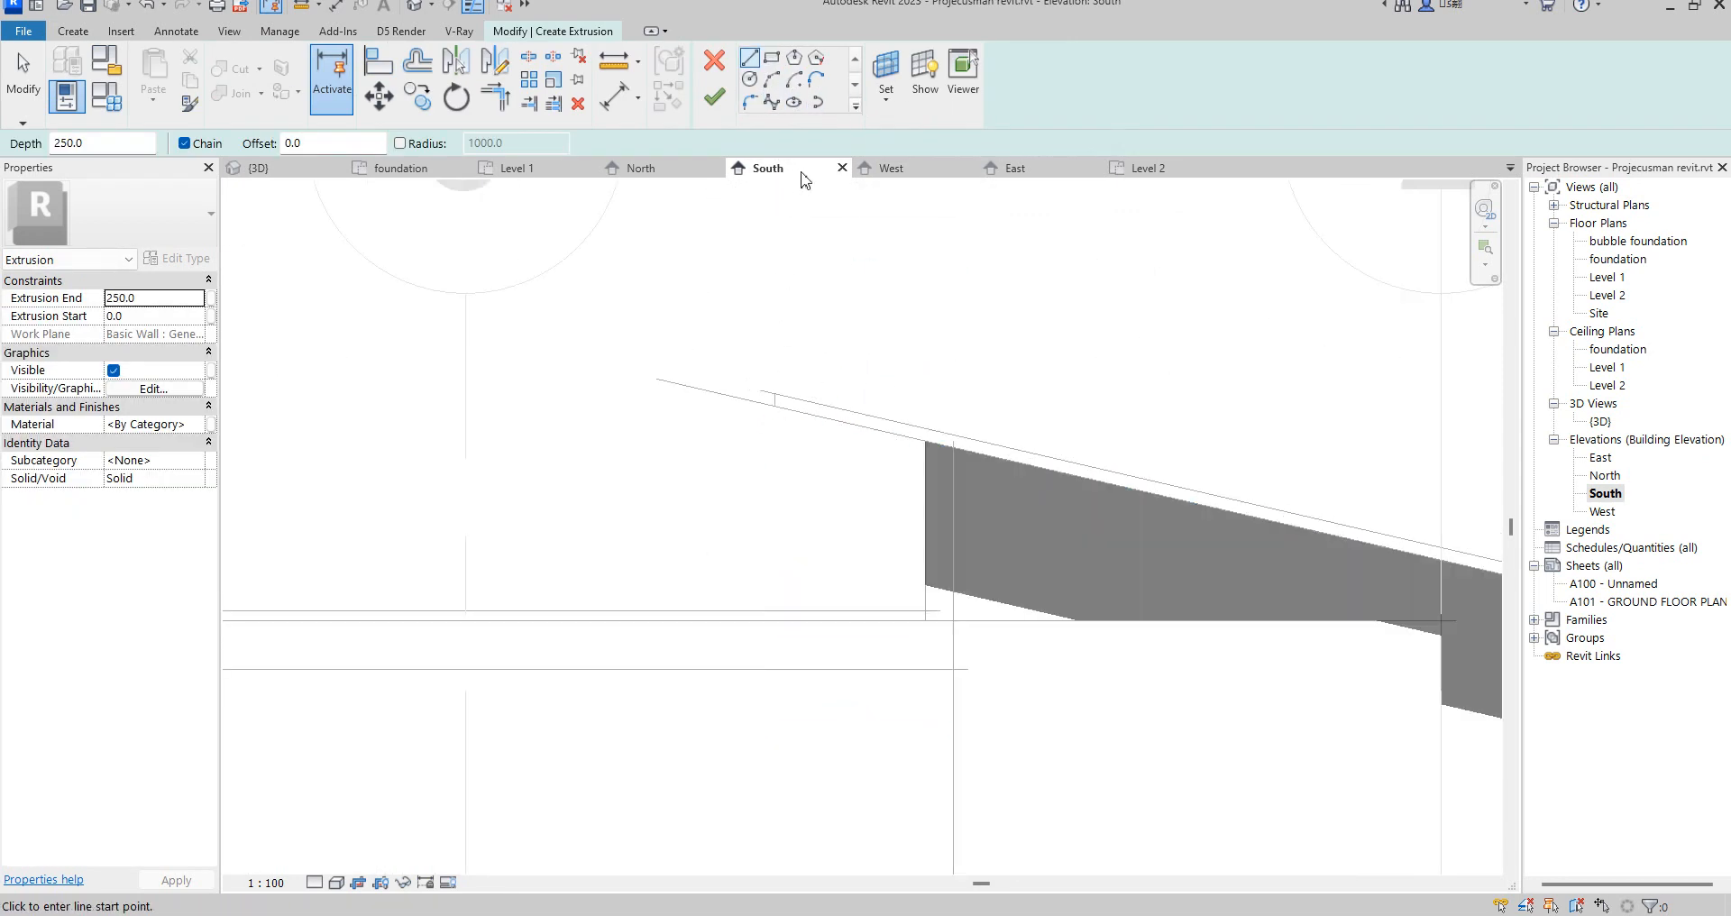
click(853, 105)
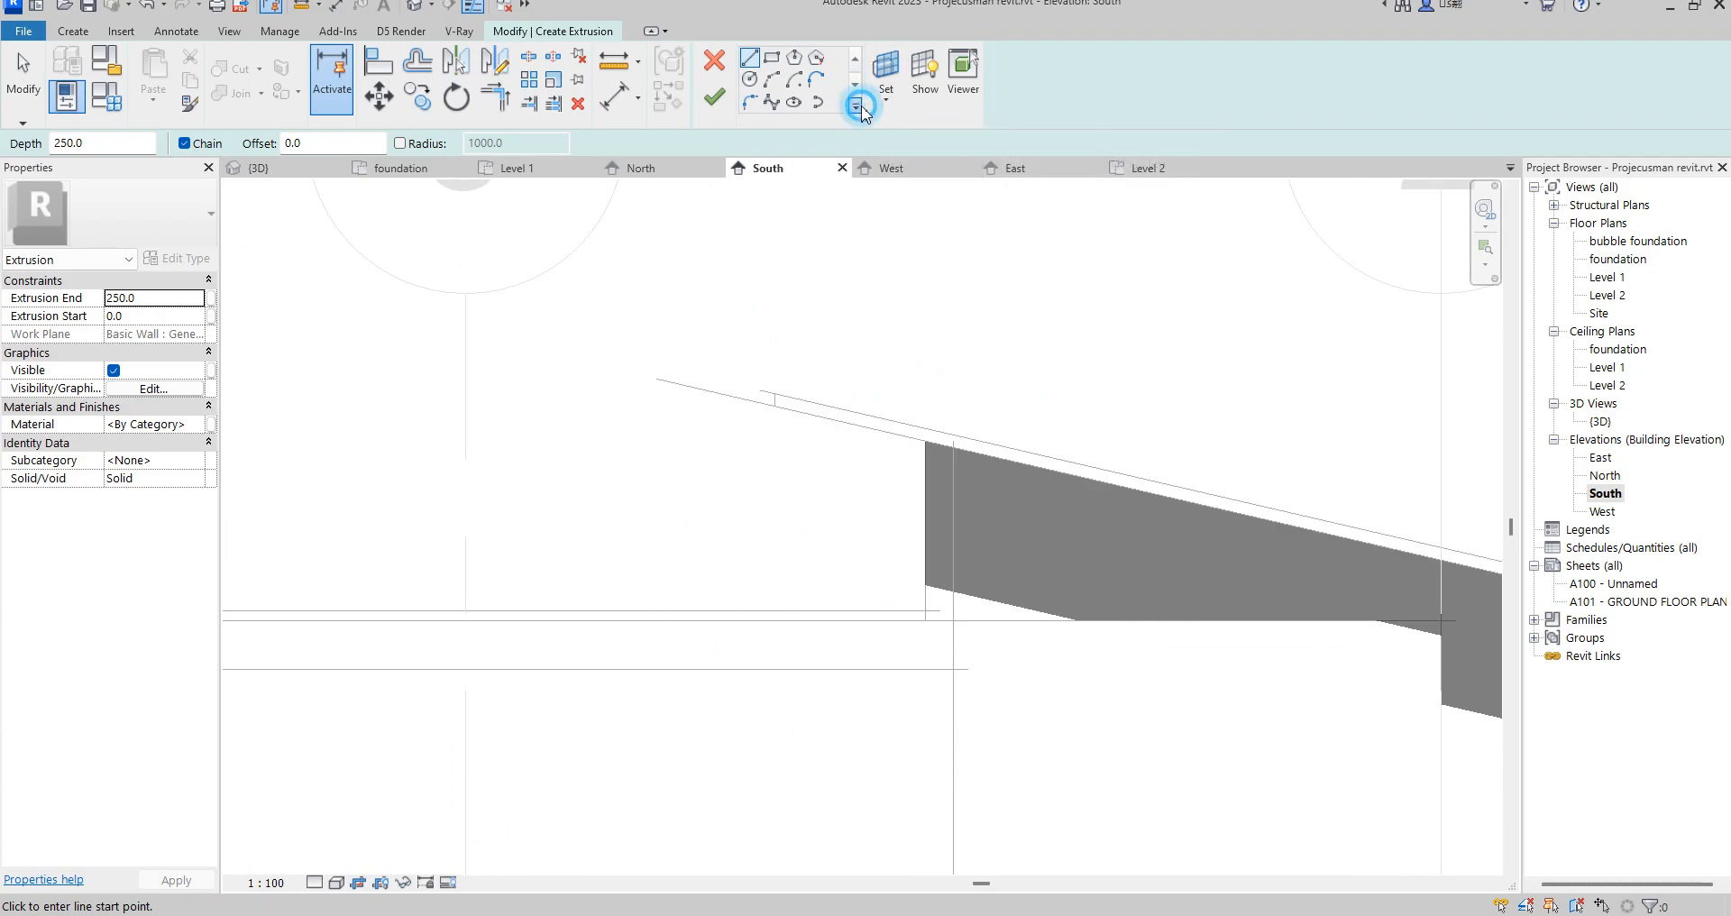
click(791, 108)
click(884, 425)
- Draw a vertical line about 100 mm down from the roof line's high end, and a sloping line to a point between grids 2 and 1
click(748, 65)
scroll(783, 397, up, 2)
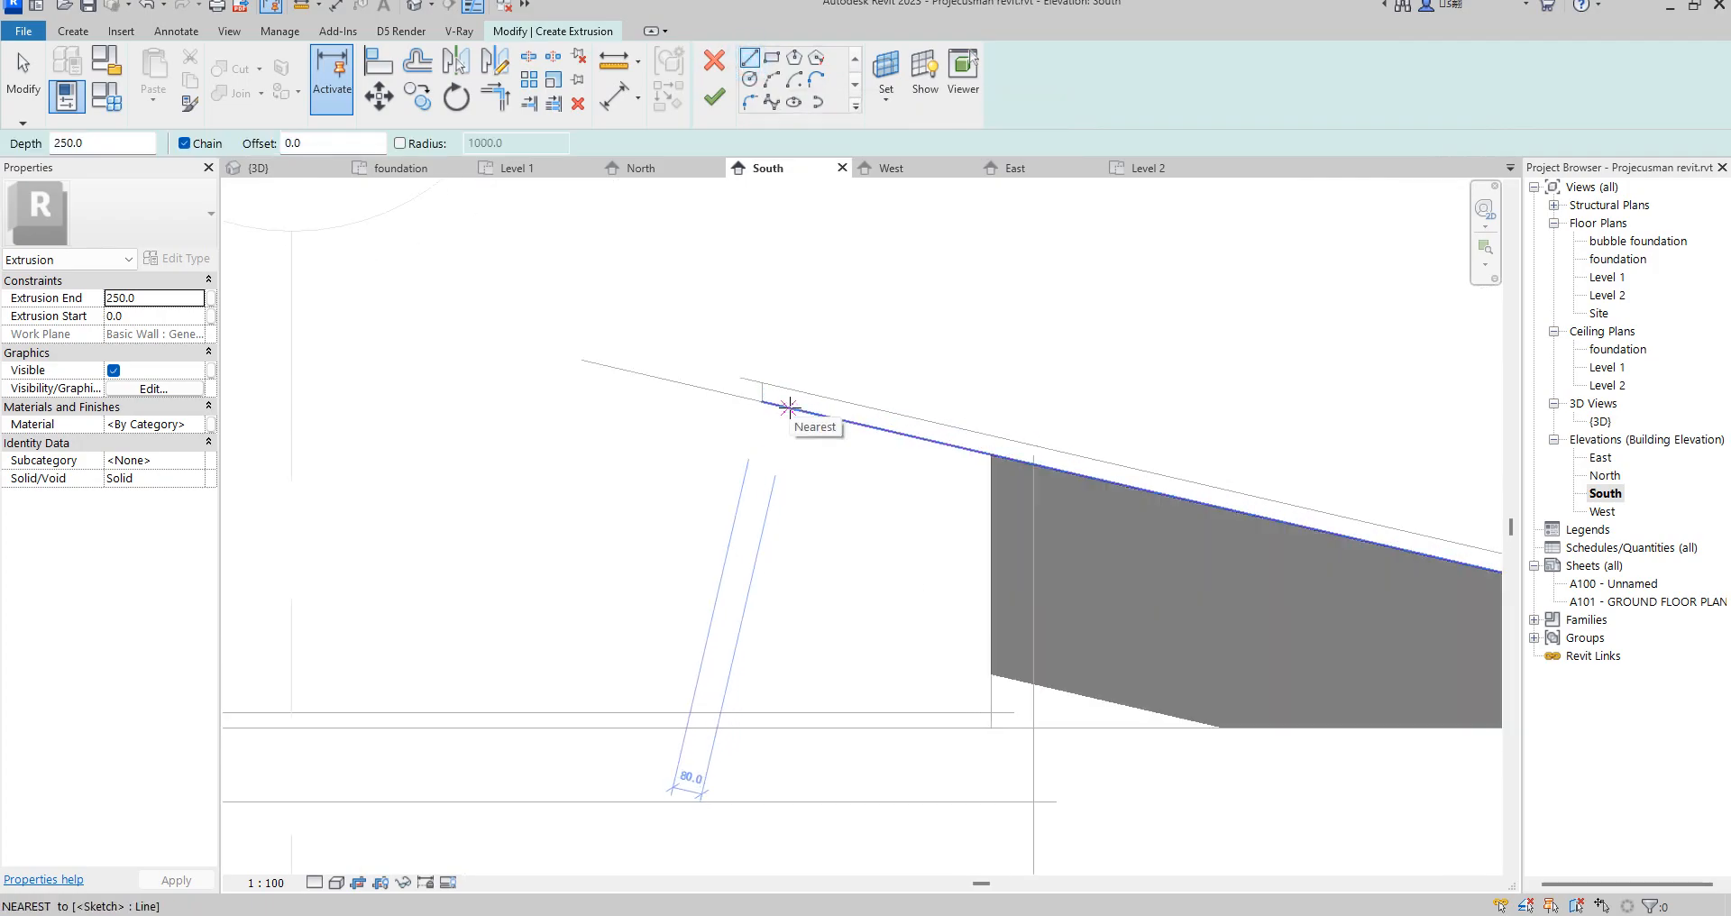
click(789, 407)
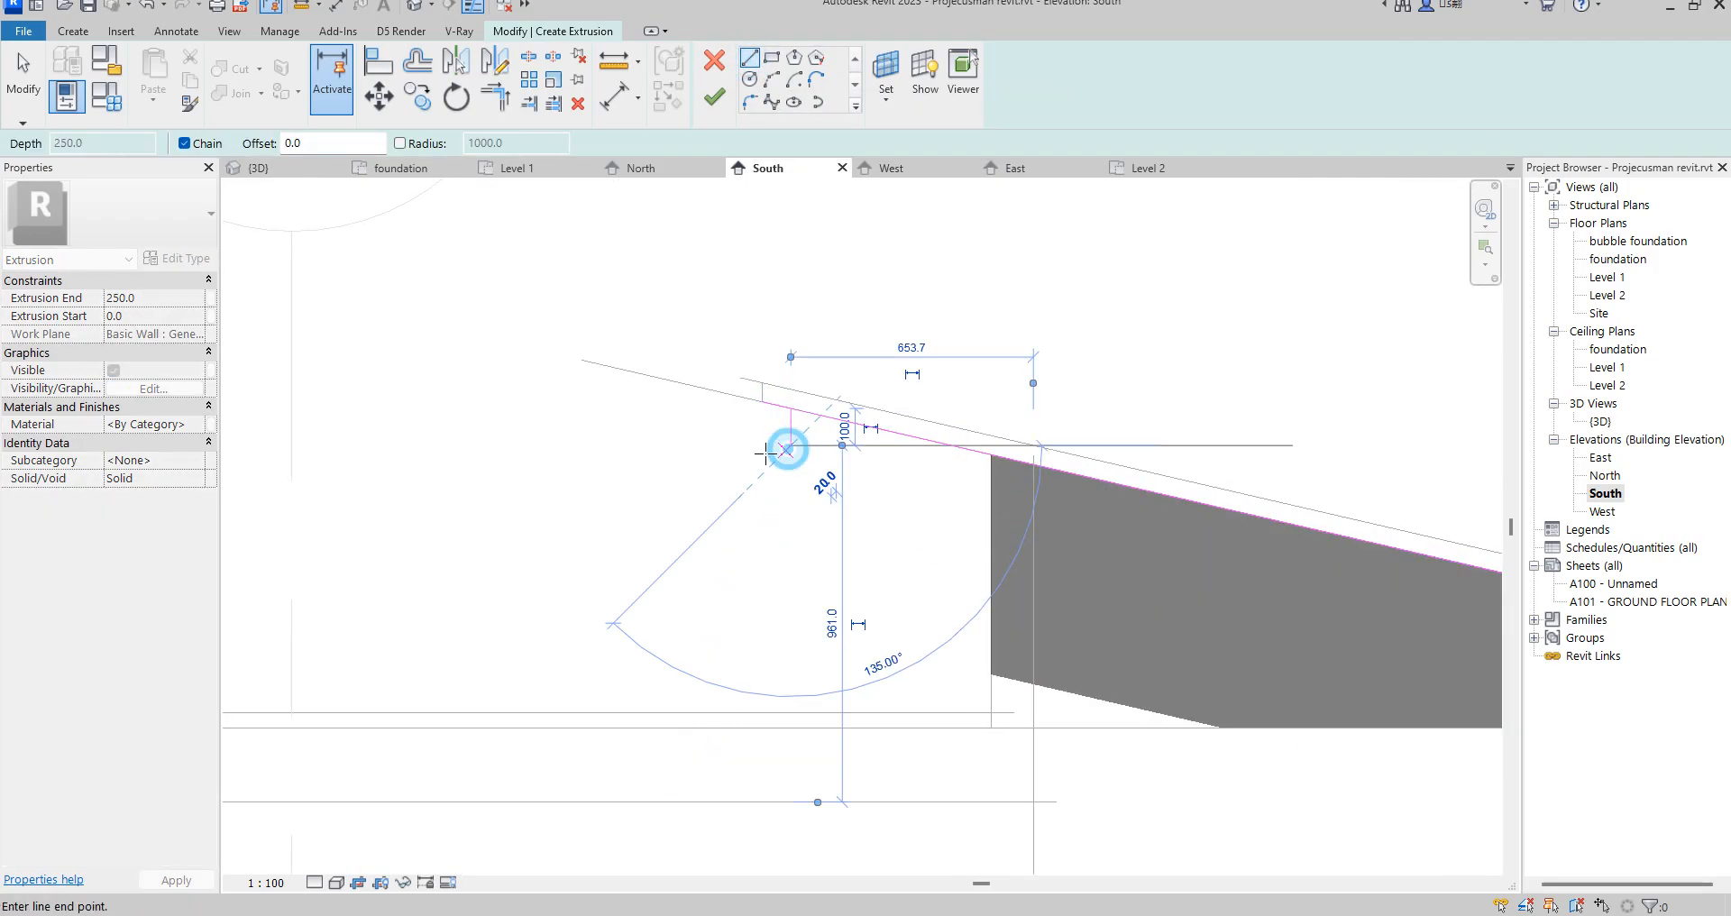
scroll(699, 445, down, 3)
scroll(1001, 528, down, 2)
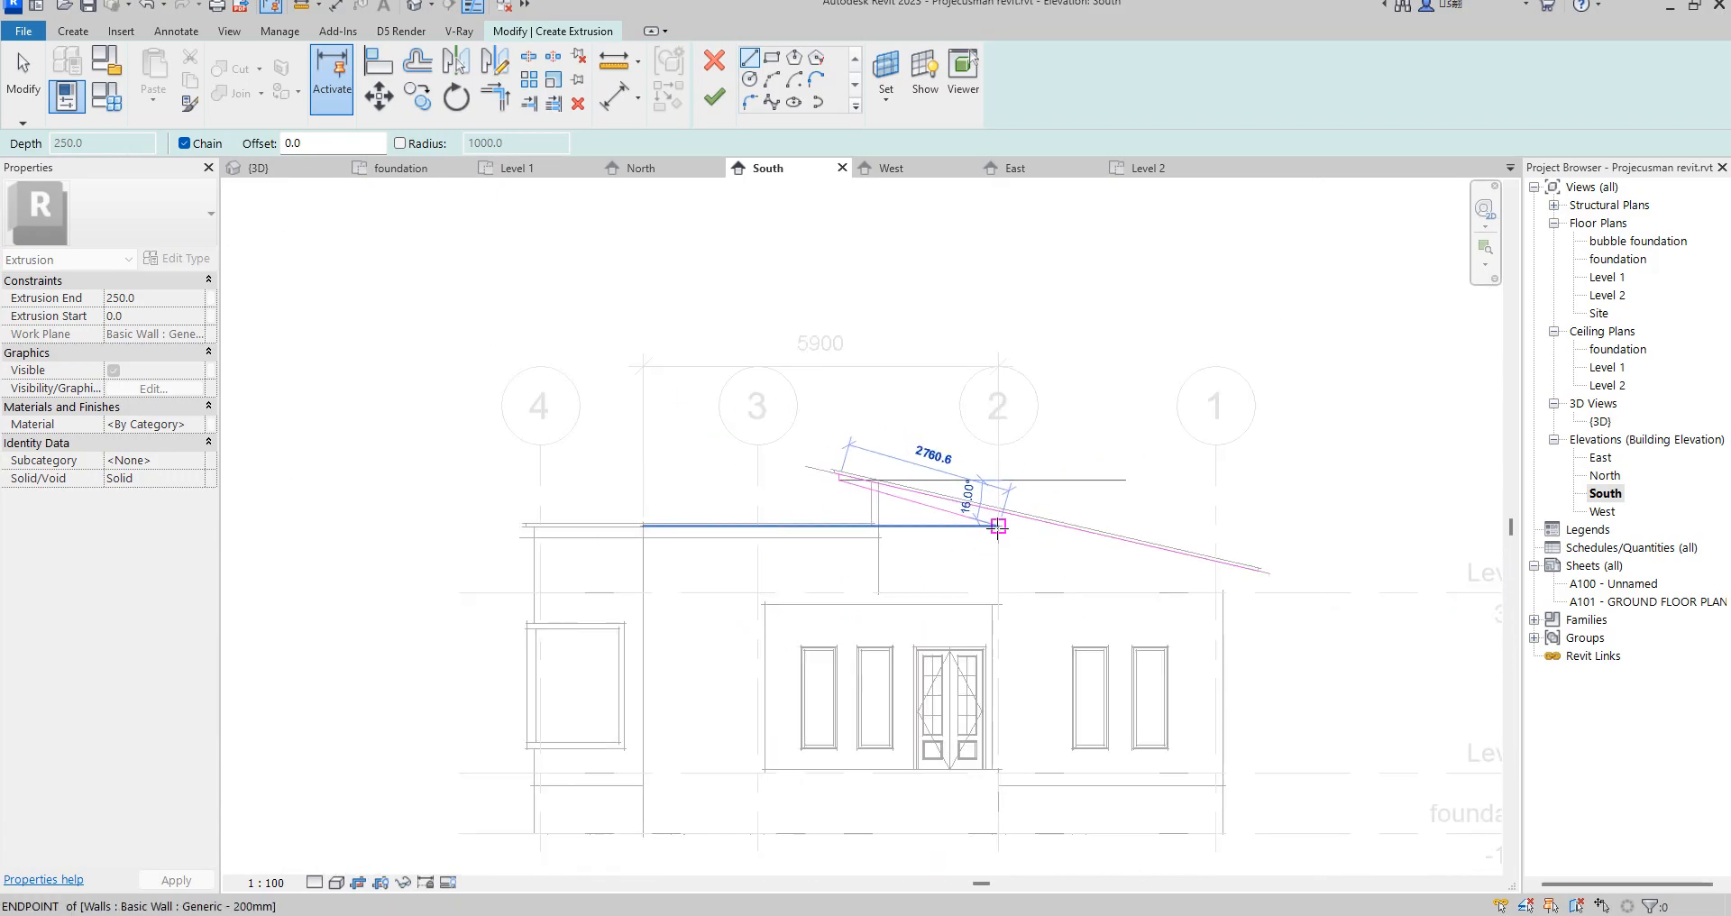
scroll(1051, 529, up, 2)
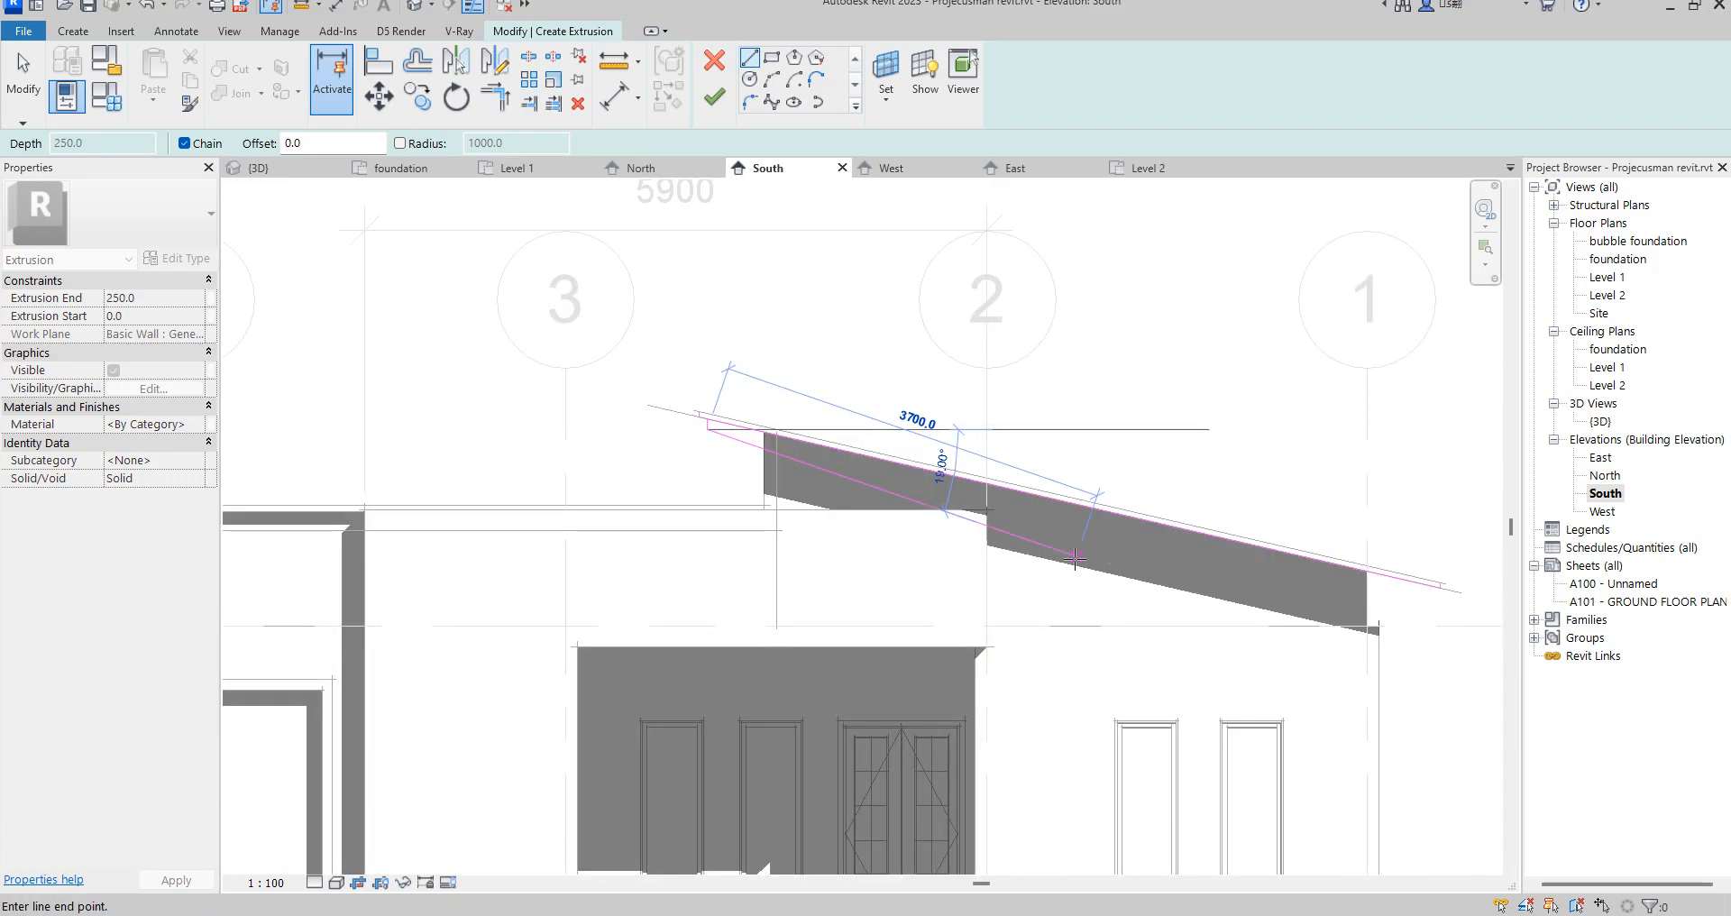
click(1099, 550)
- Continue the profile with a line about 3160 mm long at 7.5° toward the roof's low end, and close it up to the roof line
scroll(1152, 586, down, 3)
scroll(1236, 572, up, 6)
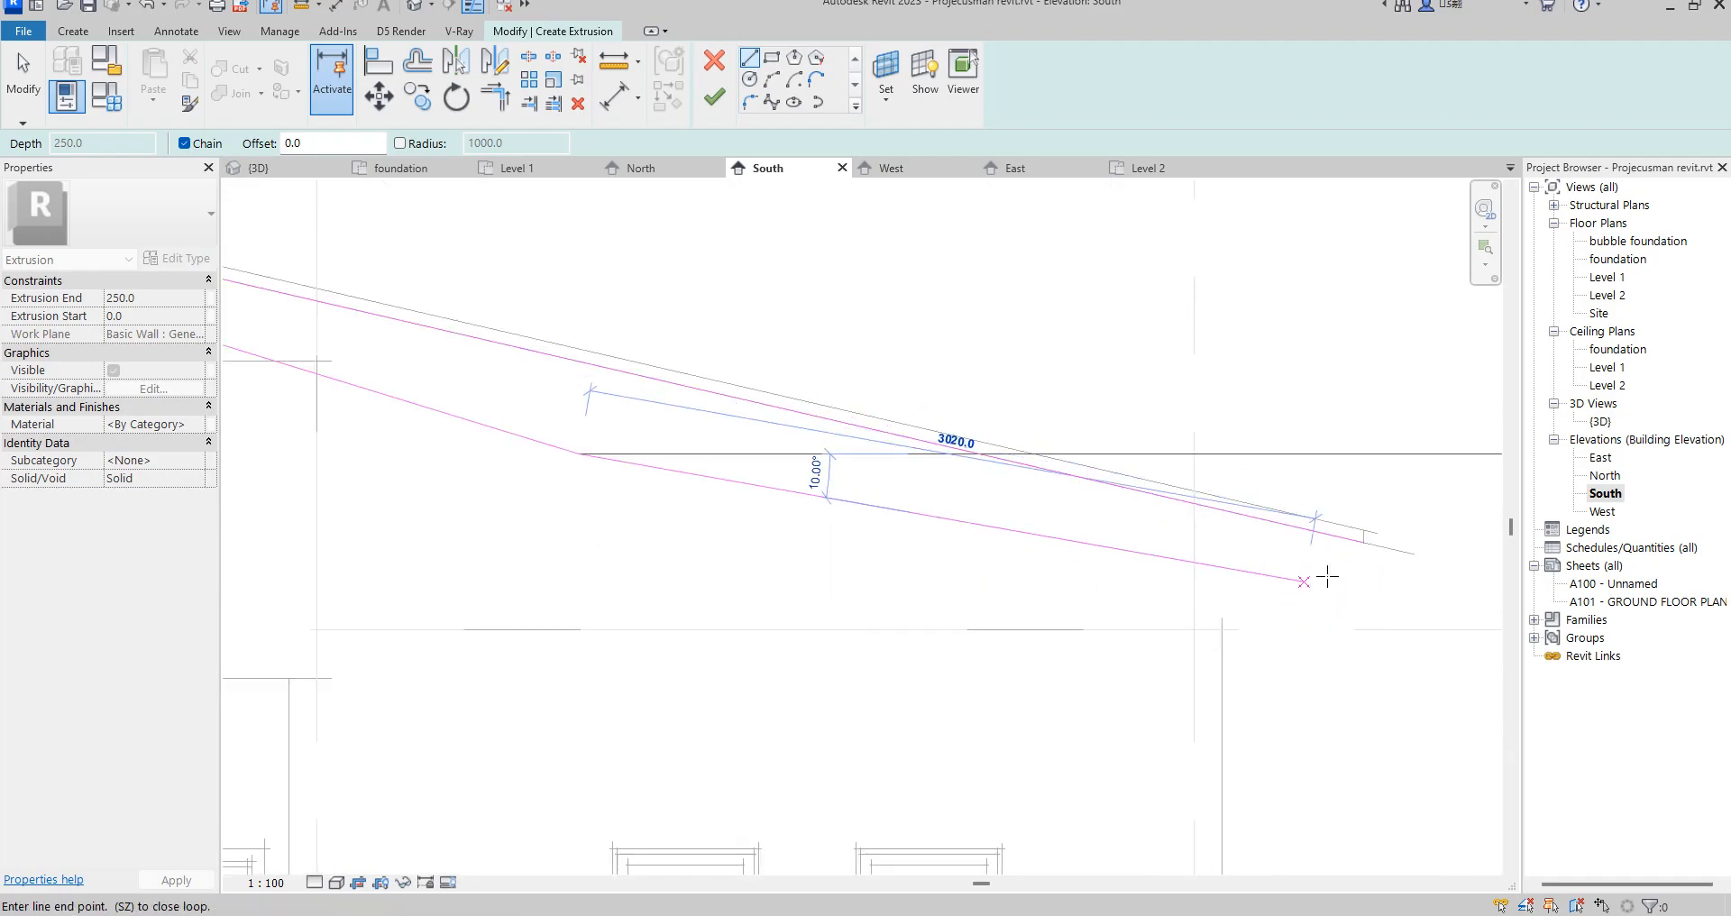
scroll(1352, 558, up, 4)
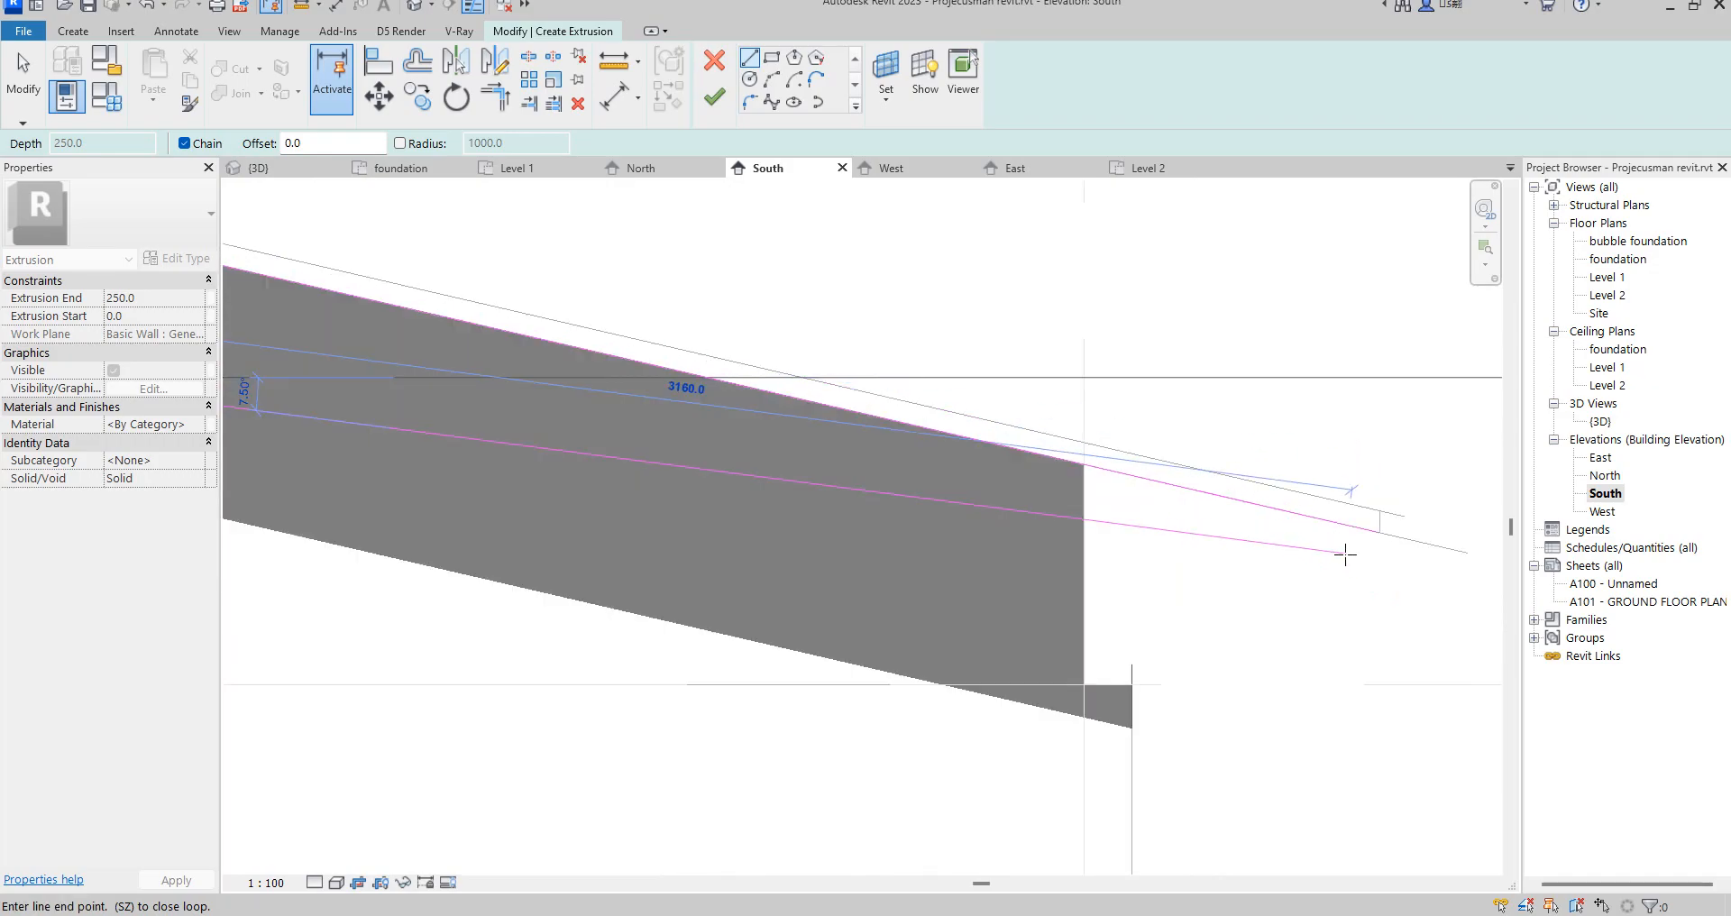
click(1344, 554)
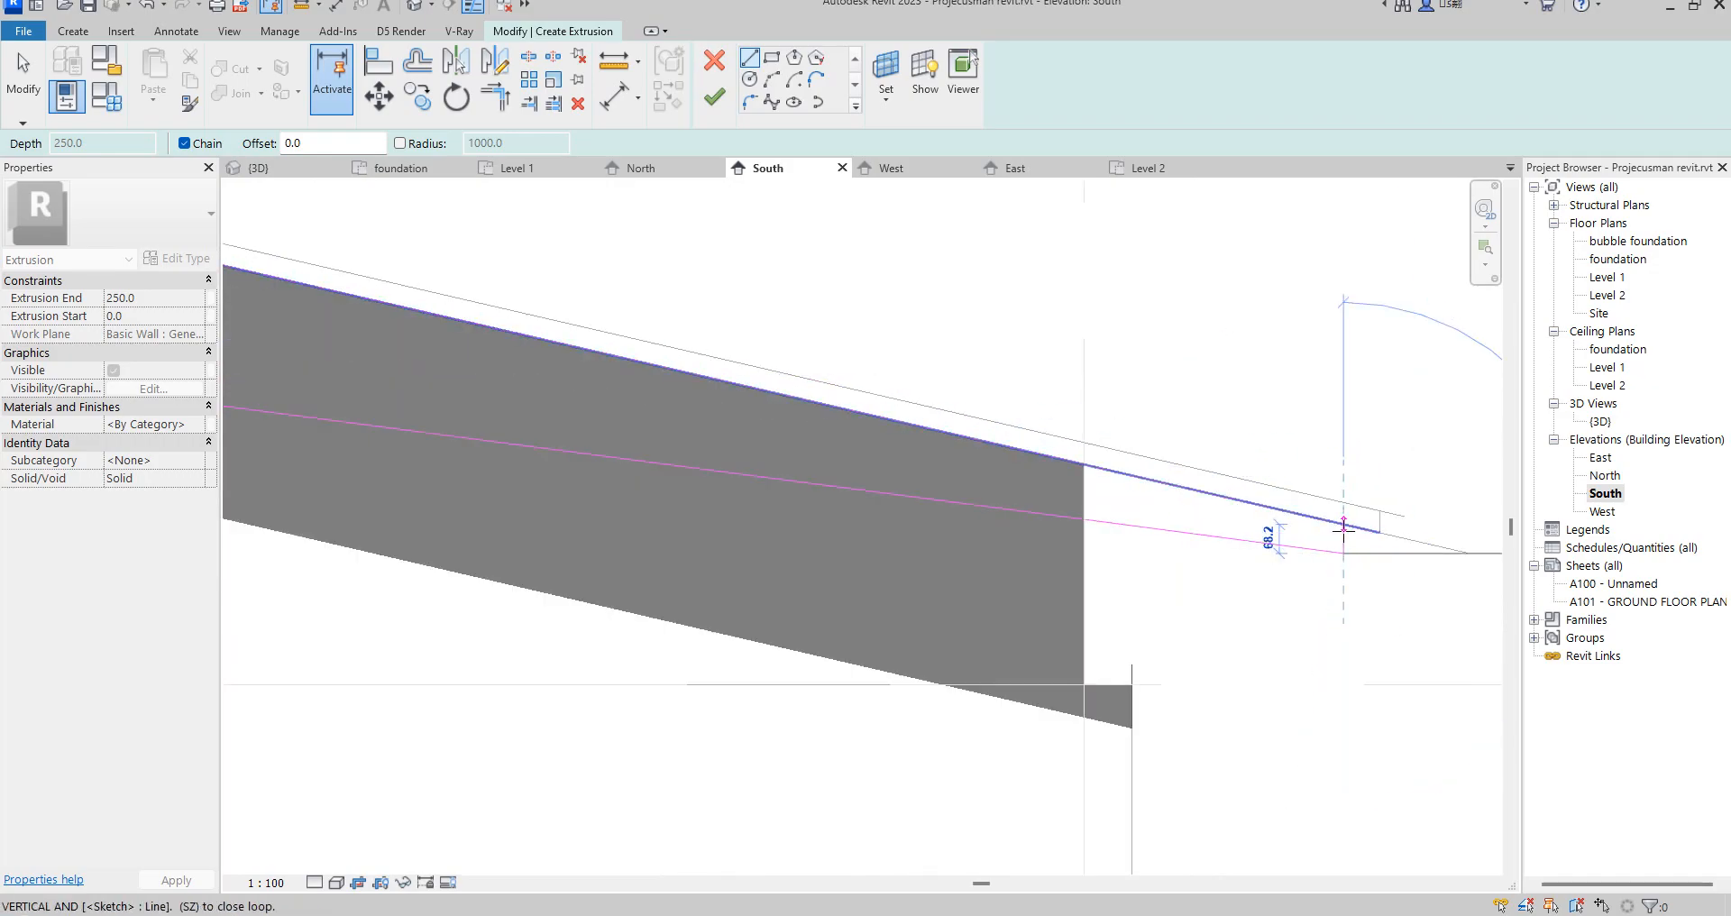
scroll(1352, 527, up, 2)
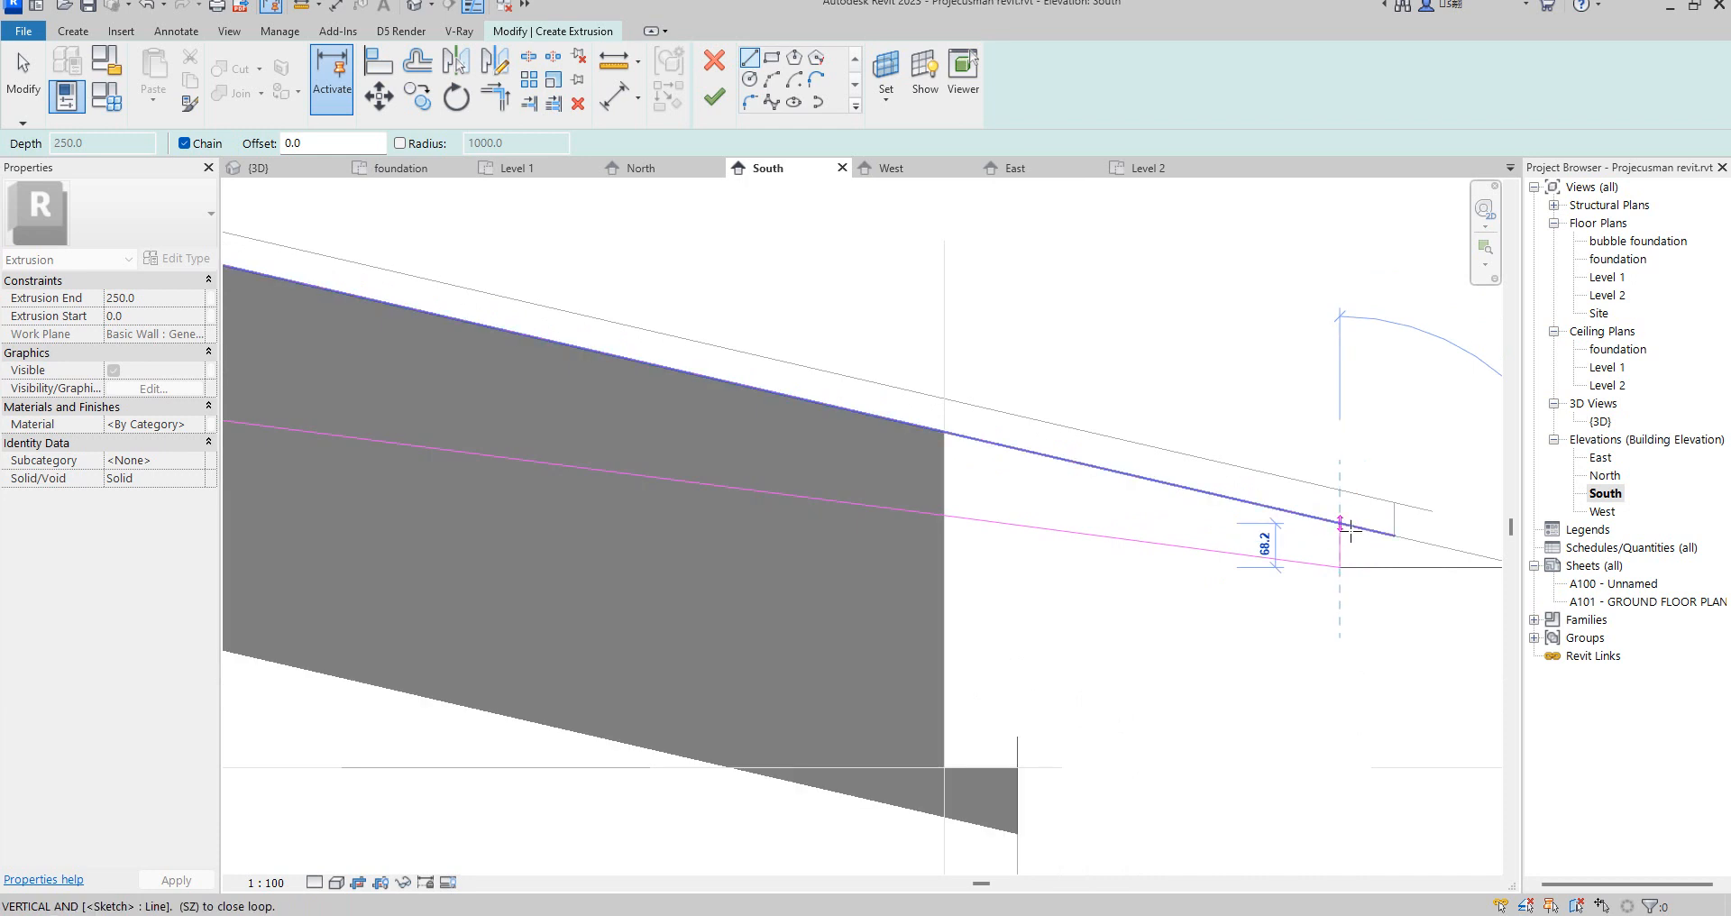
click(1351, 534)
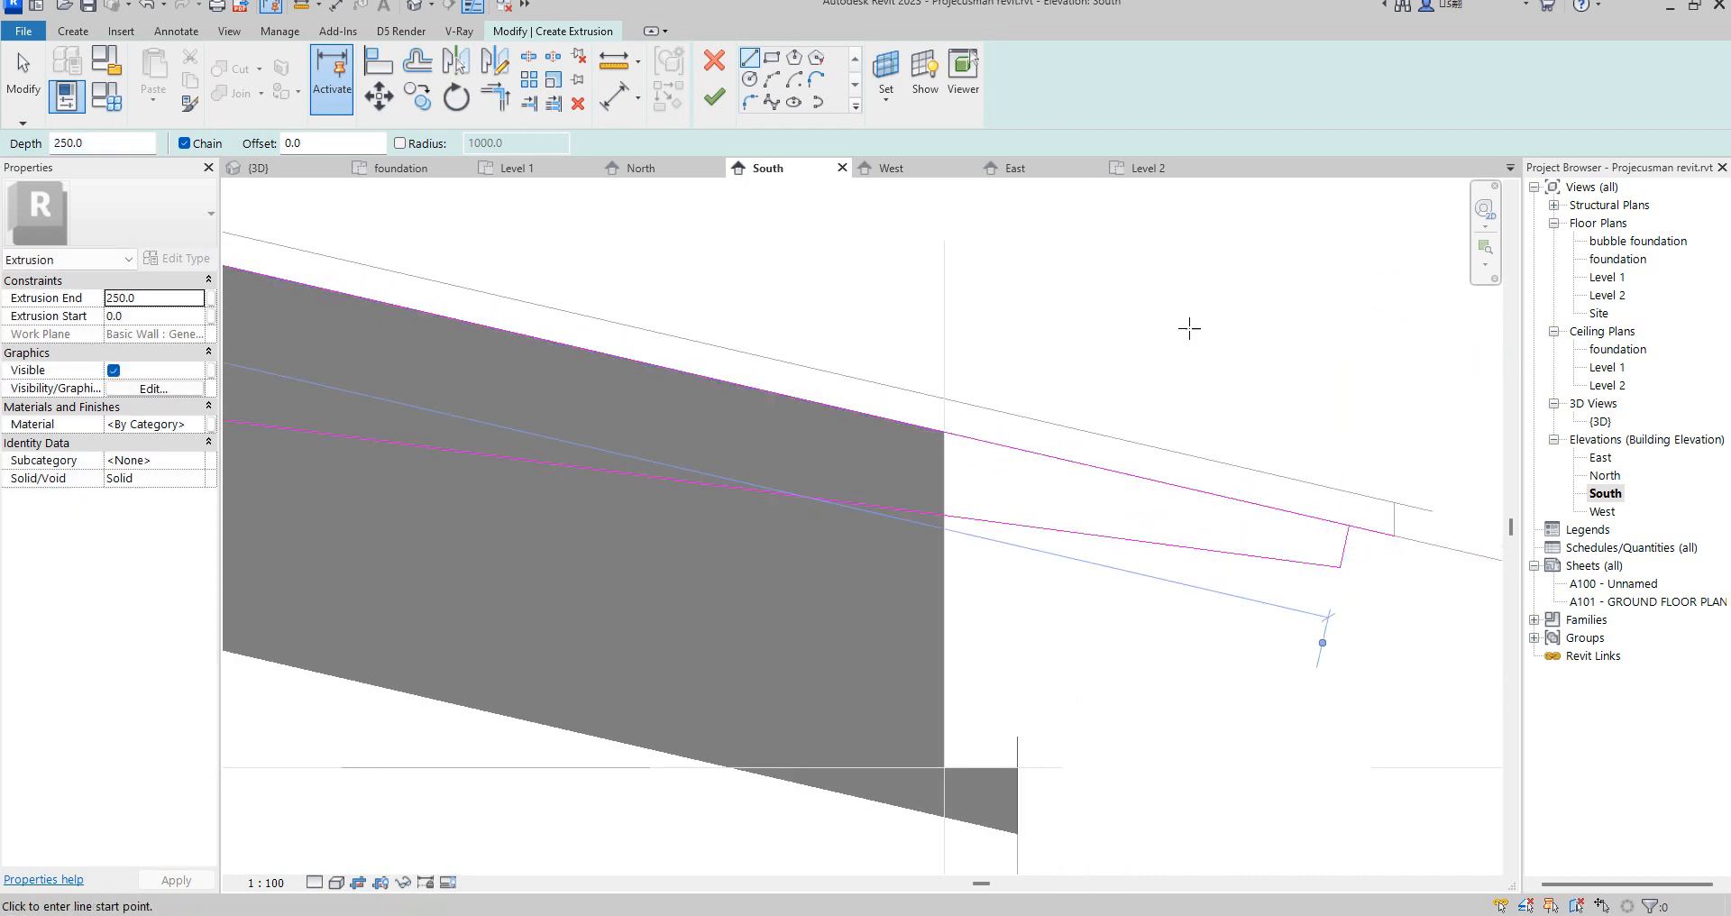
- Trim the roof line to the short closing line at the low end and try to finish the extrusion sketch
click(494, 95)
click(1280, 507)
click(1327, 534)
scroll(1332, 546, down, 5)
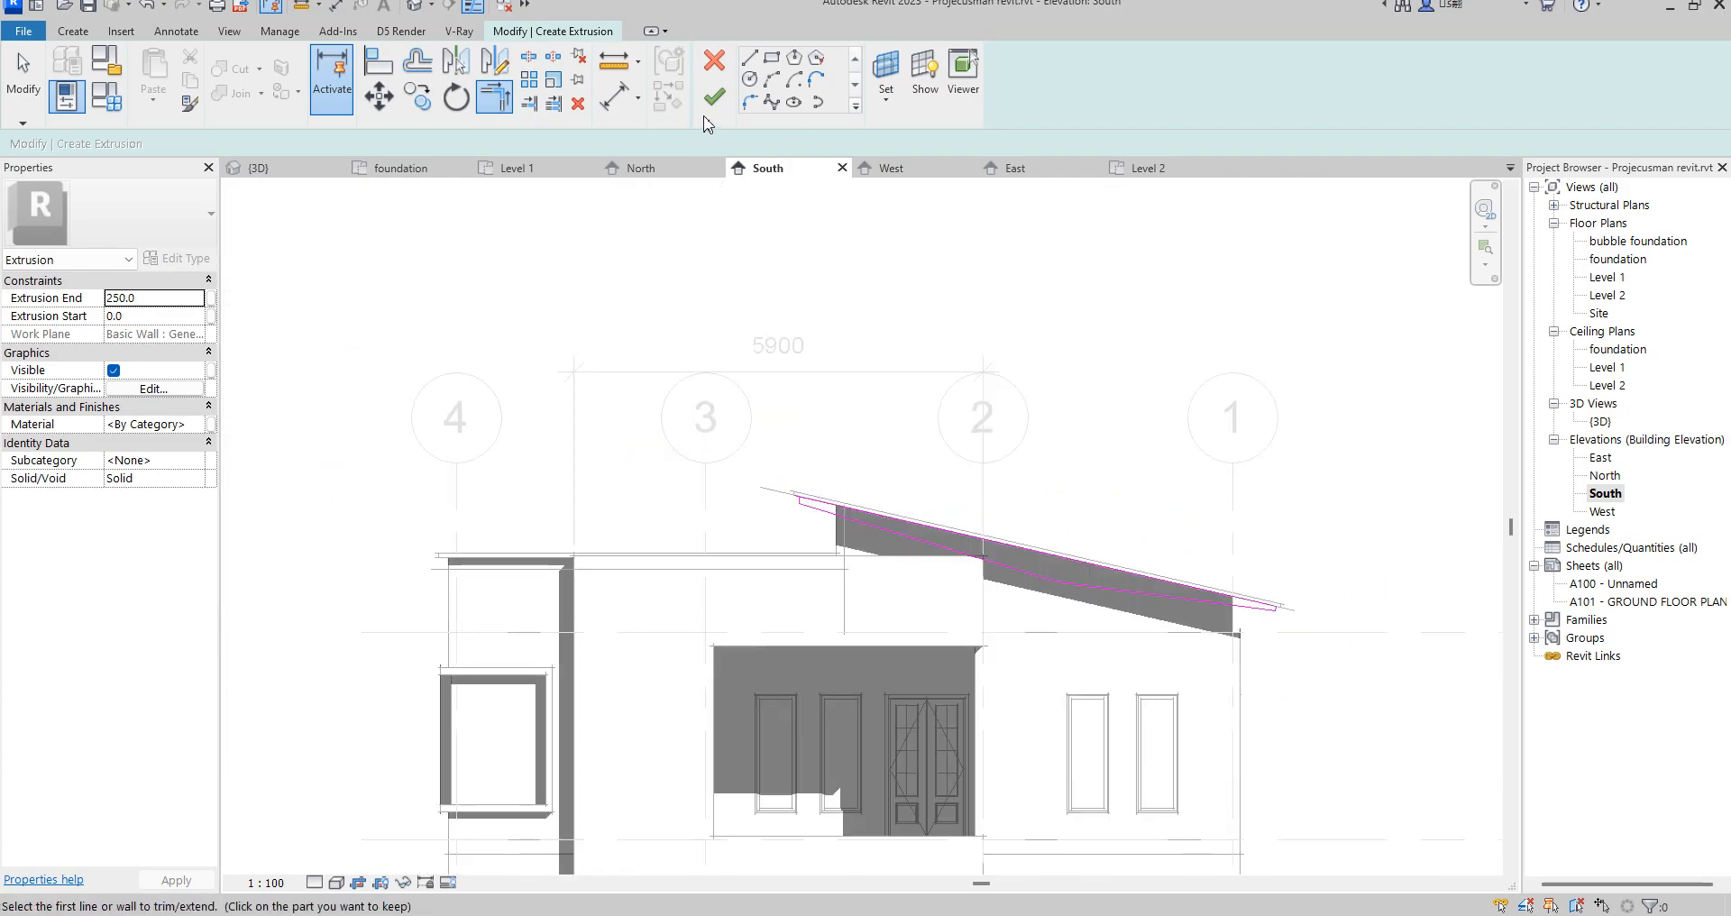
click(714, 96)
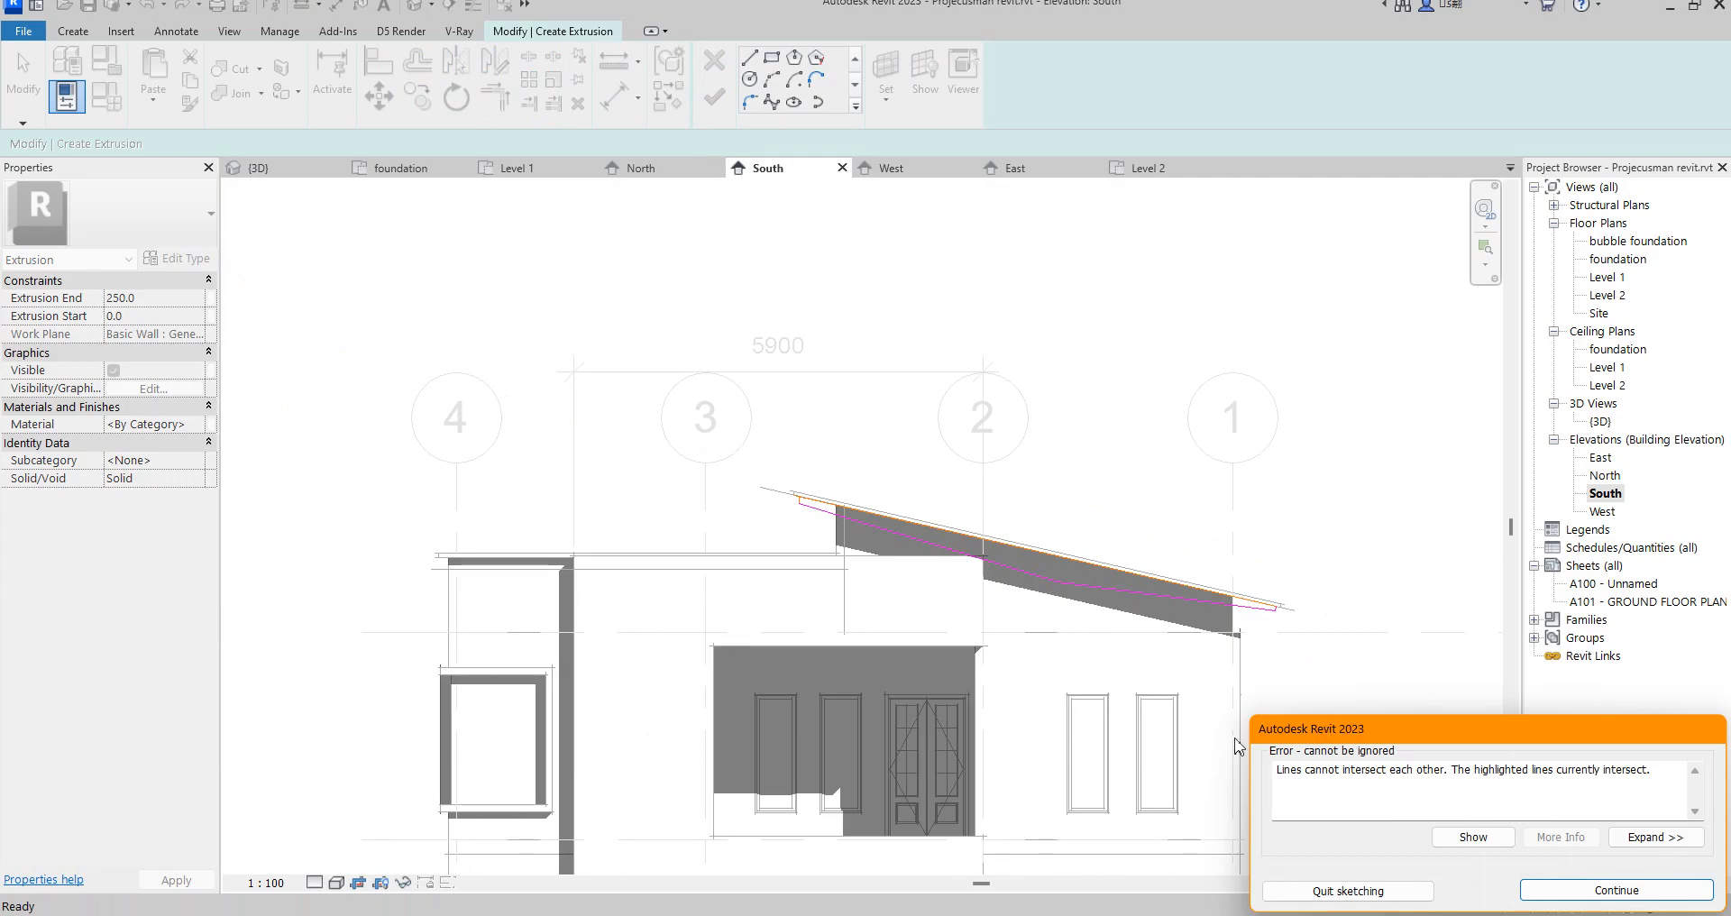
click(1579, 891)
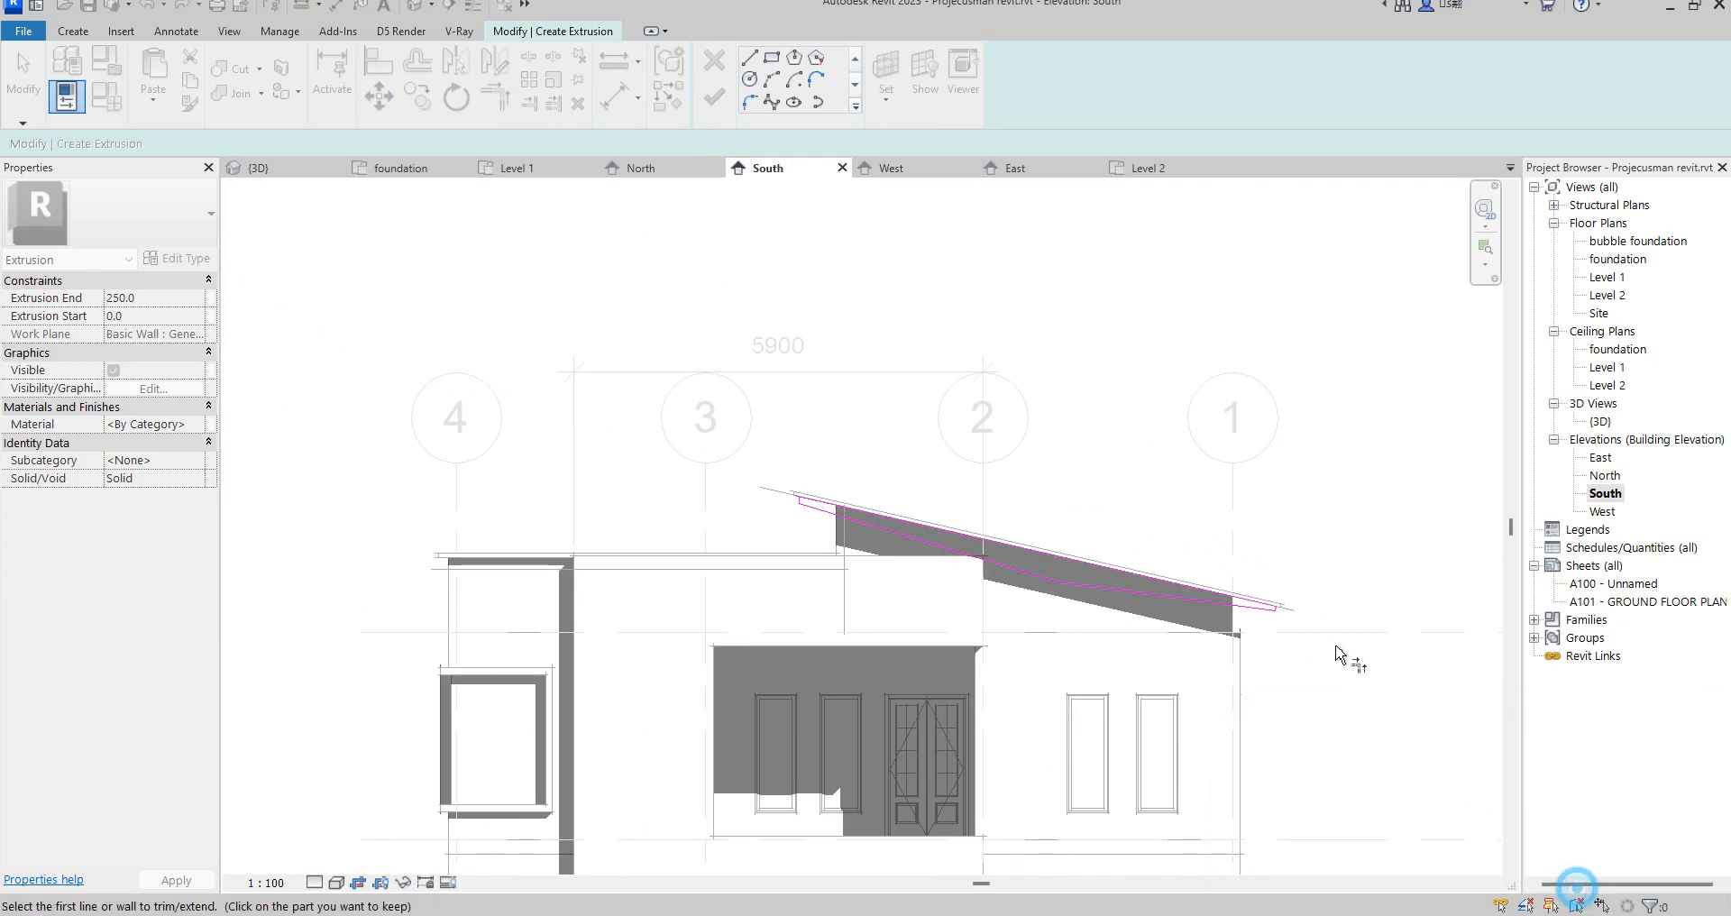
- Trim the roof line to the short vertical line at the high end and finish the extrusion with a depth of 250 mm
scroll(1379, 603, up, 6)
scroll(1237, 595, down, 5)
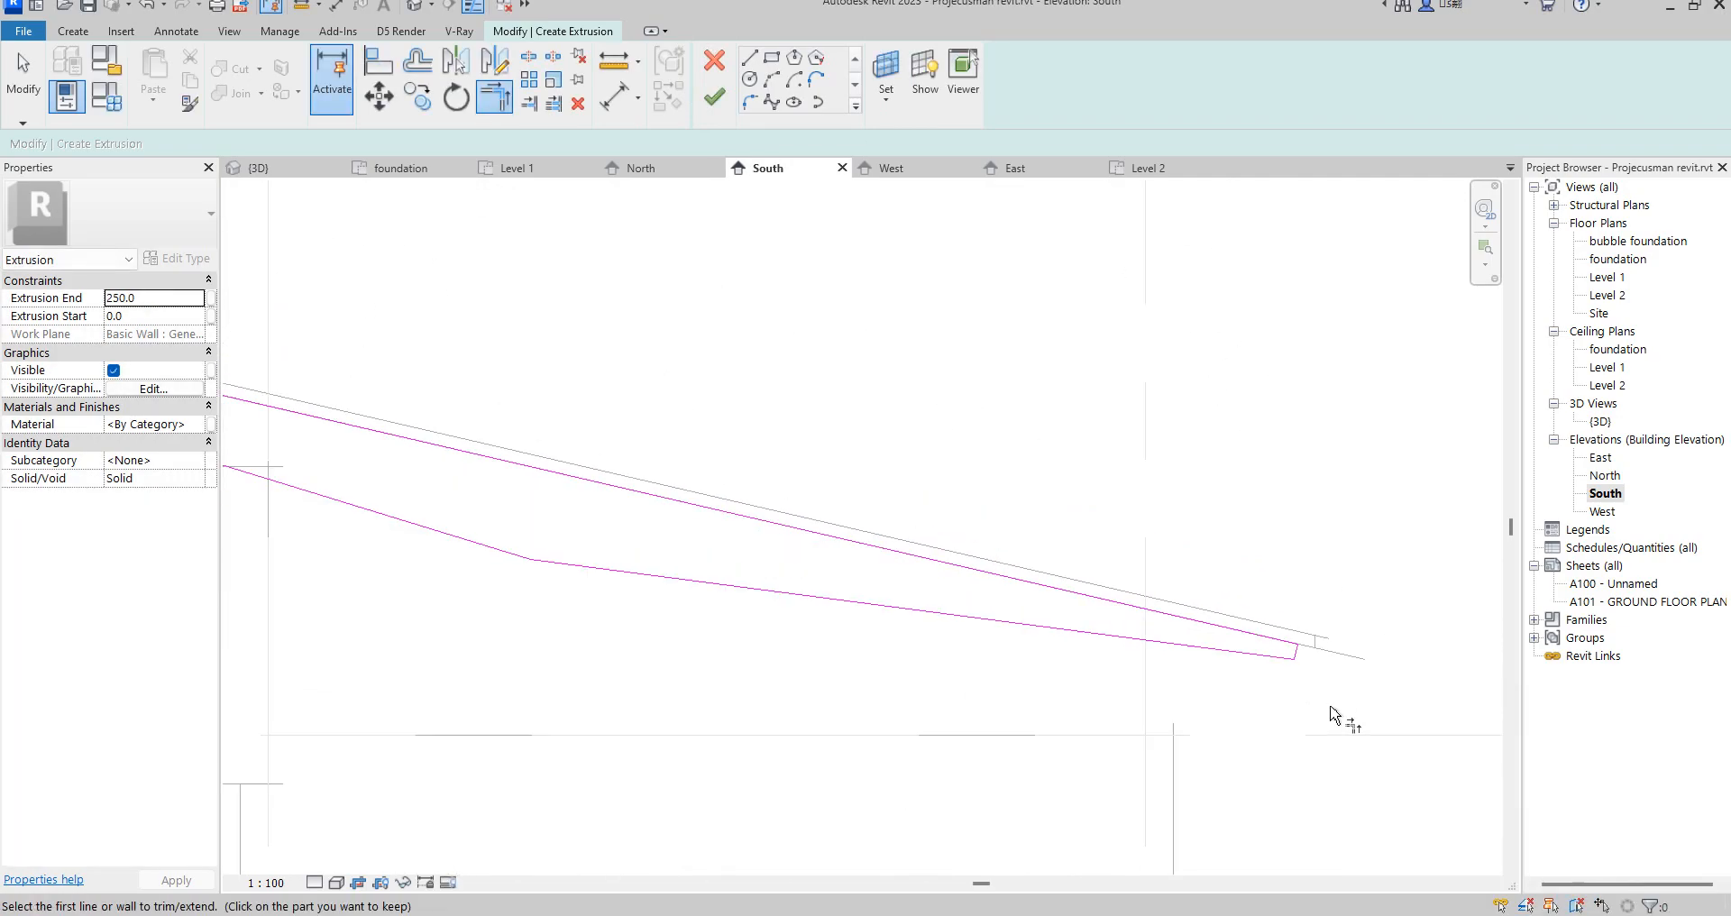
scroll(602, 449, up, 3)
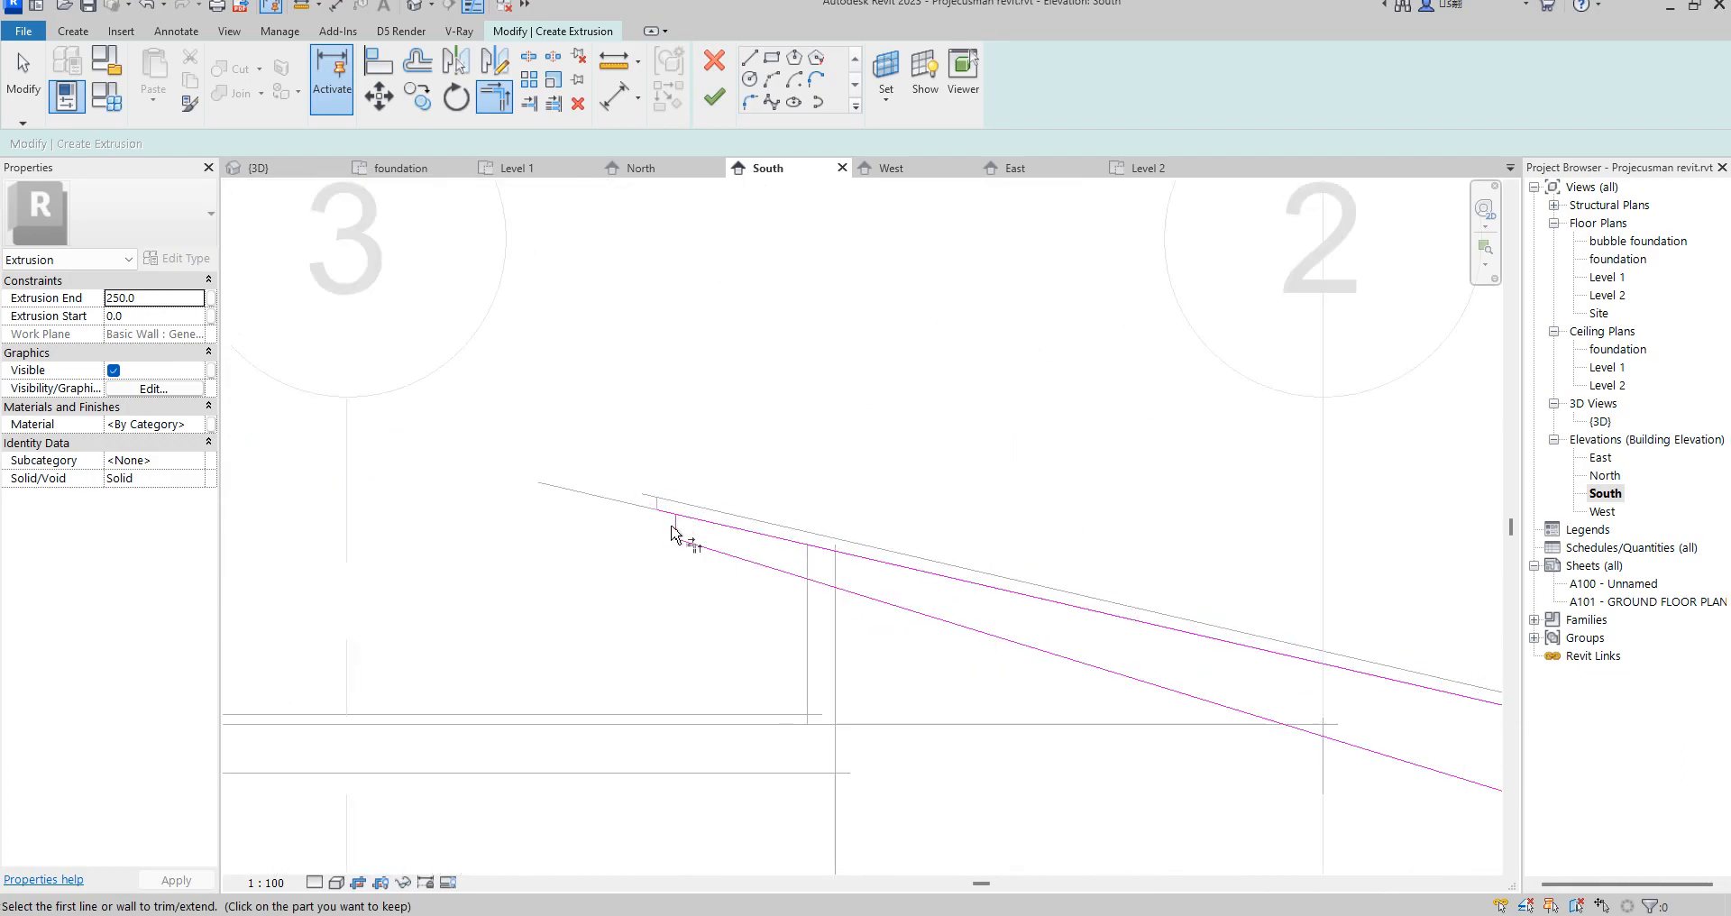
click(626, 468)
click(720, 99)
scroll(622, 570, down, 5)
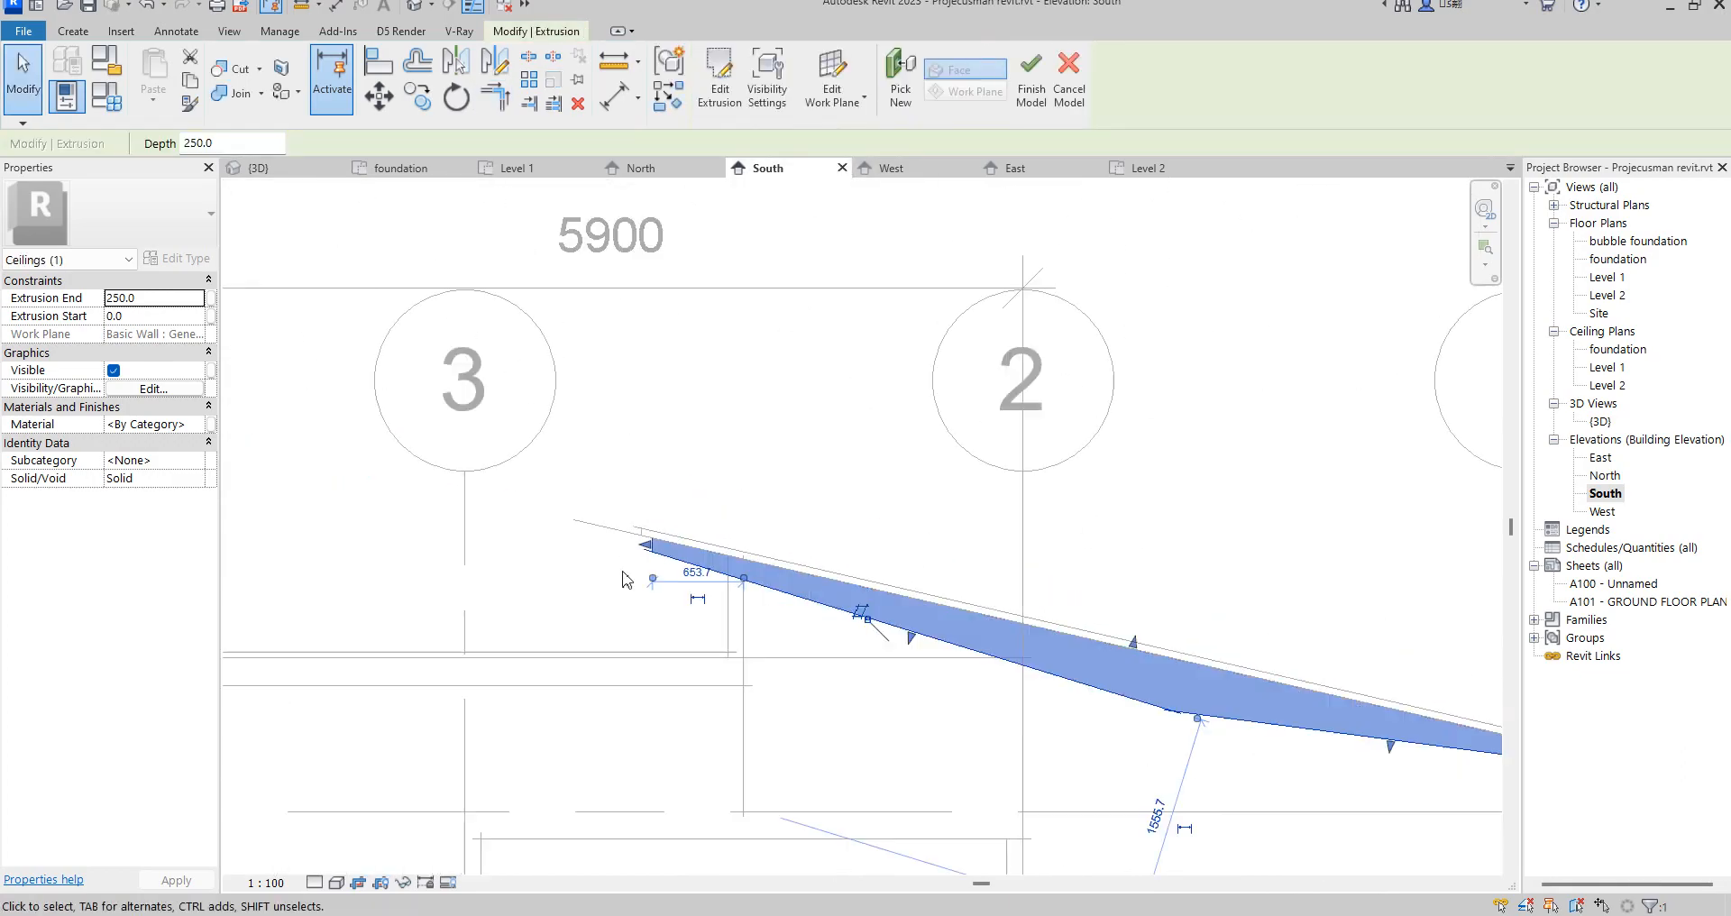
- Assign the Aluminium(8) material to the ceiling extrusion
click(194, 425)
click(198, 424)
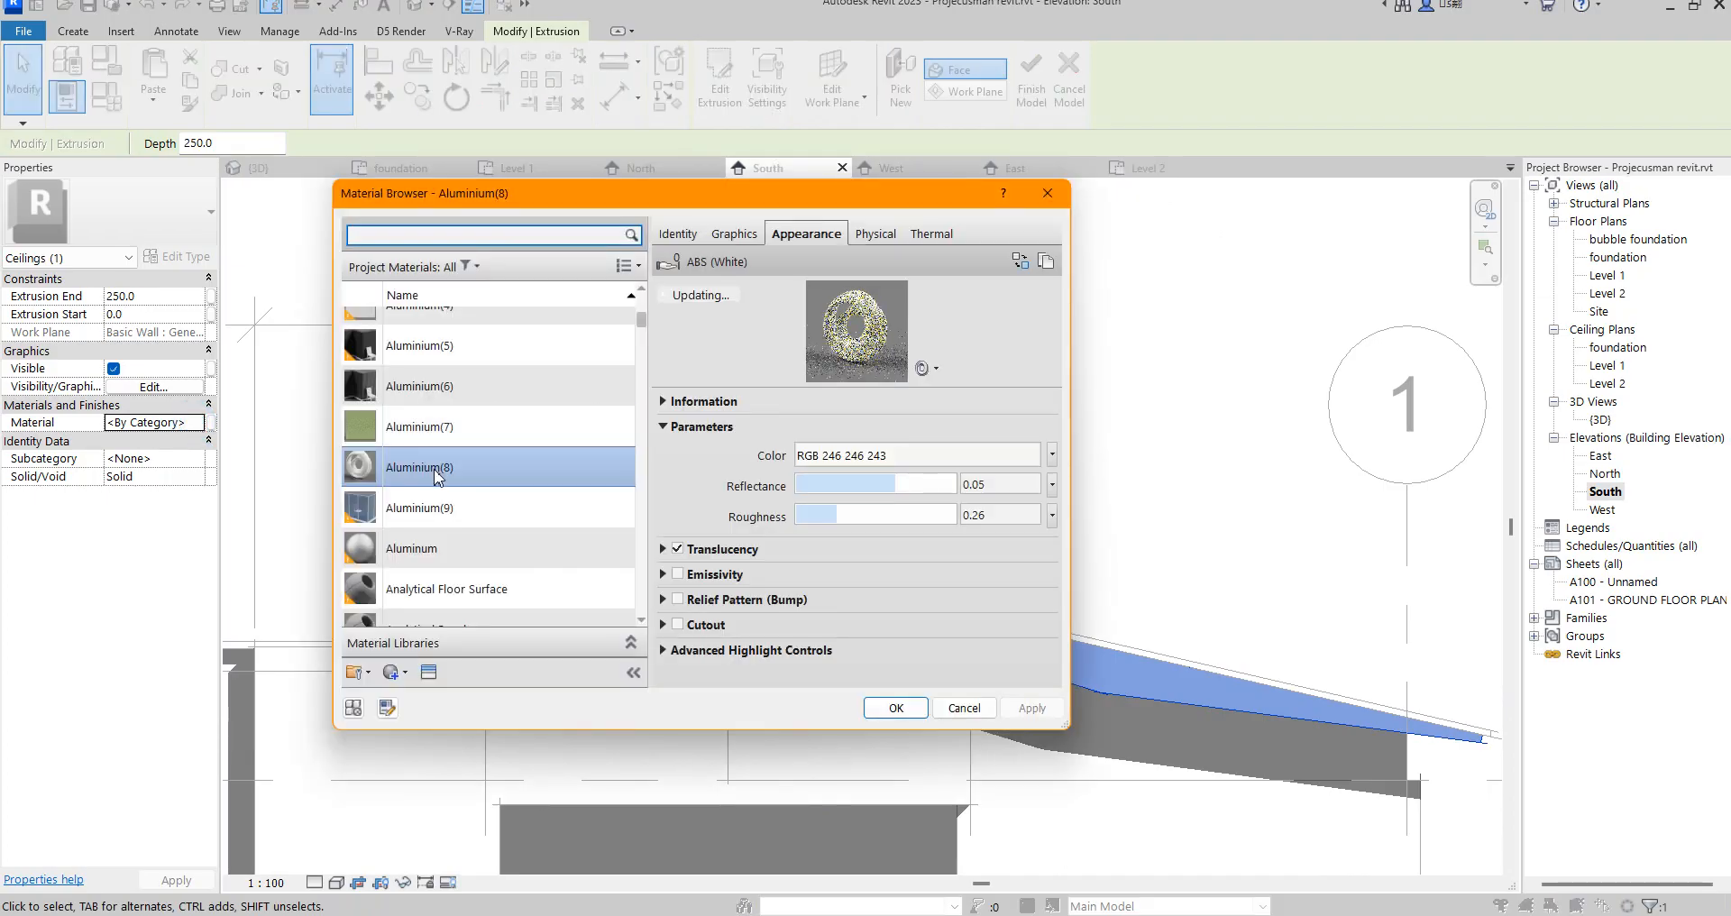
double_click(433, 464)
click(780, 436)
scroll(1013, 665, down, 3)
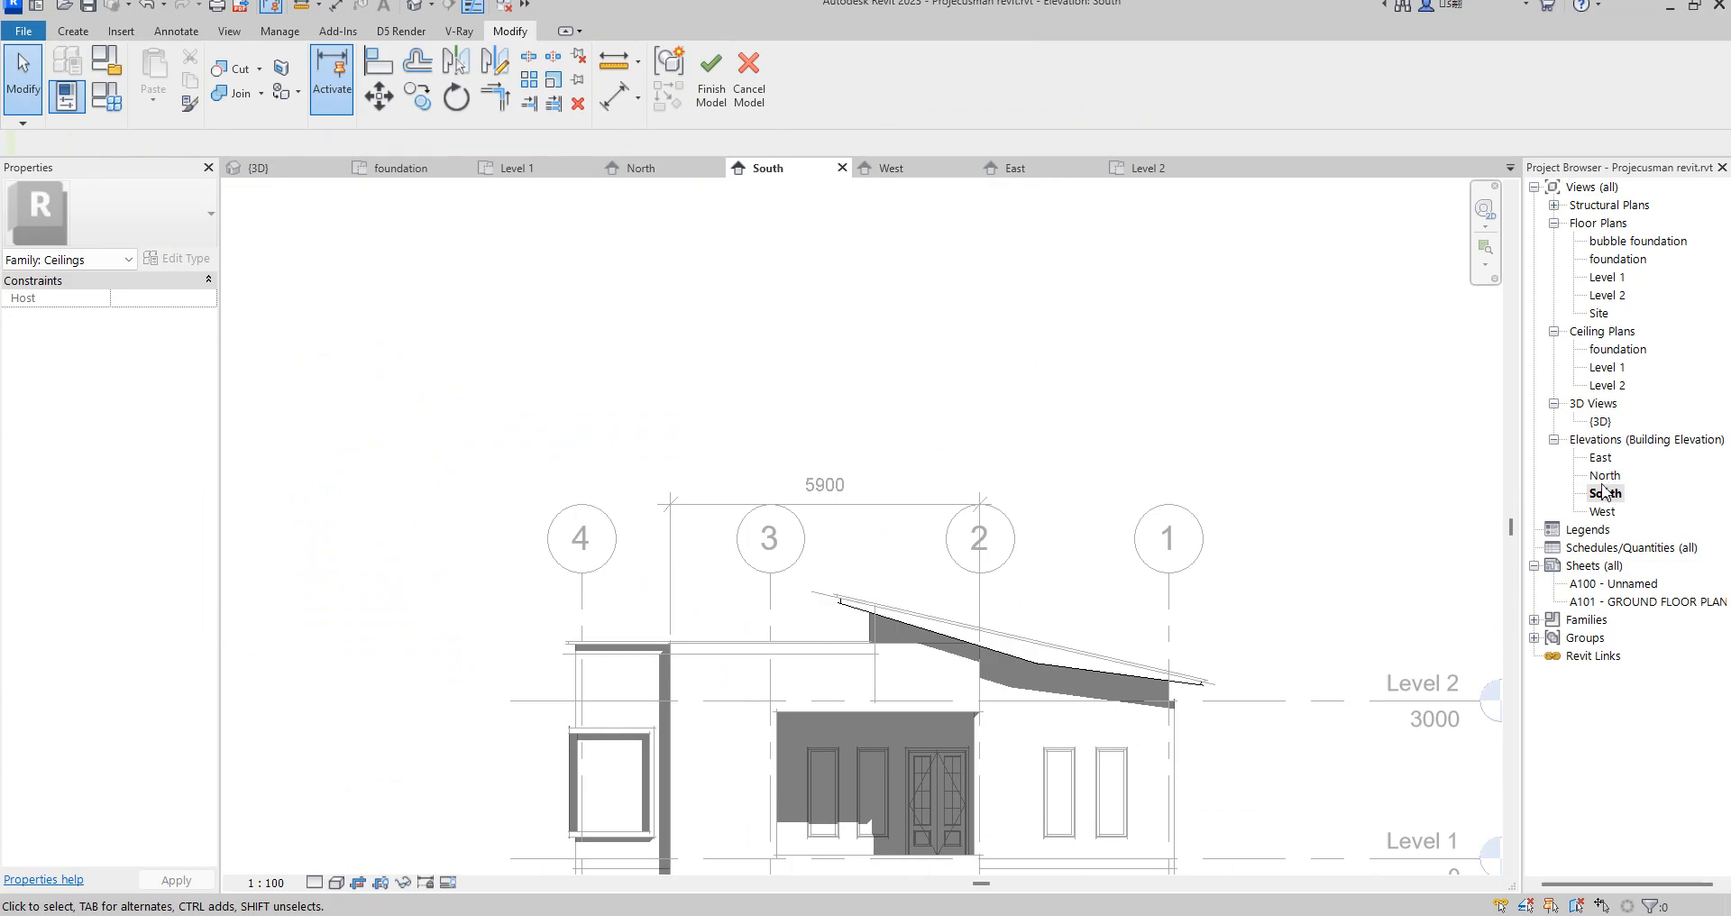
- In the West elevation, stretch the ceiling extrusion inward under the roof to a depth of 4594 mm, from -4706.5 to -112.5
double_click(1602, 513)
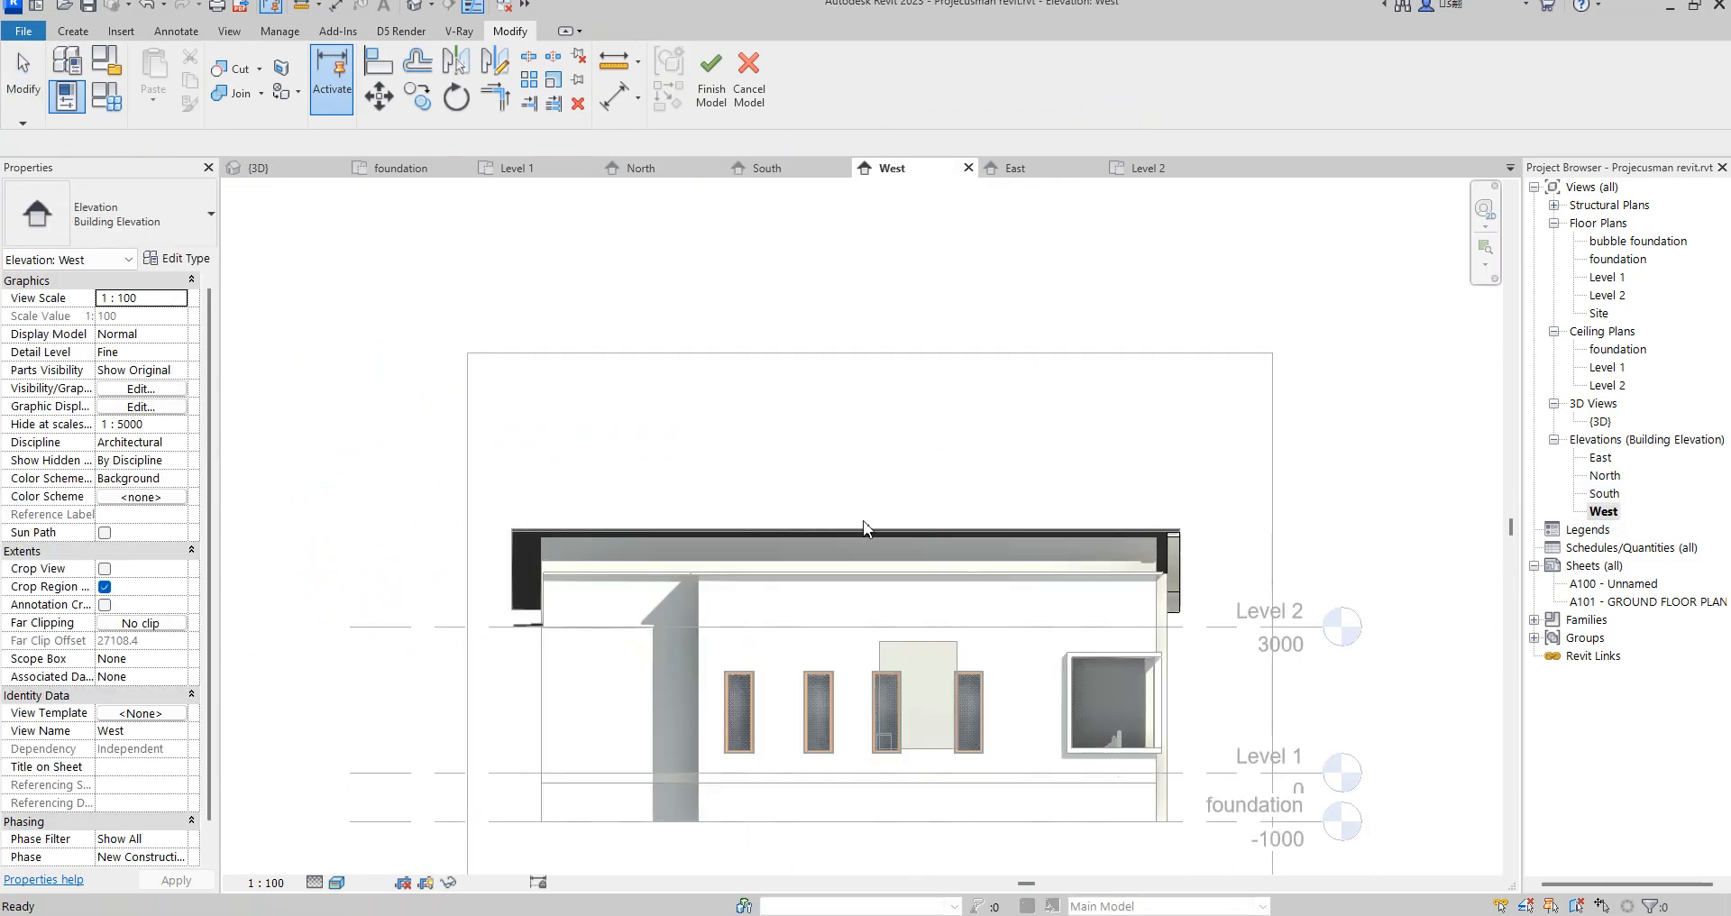
click(1173, 570)
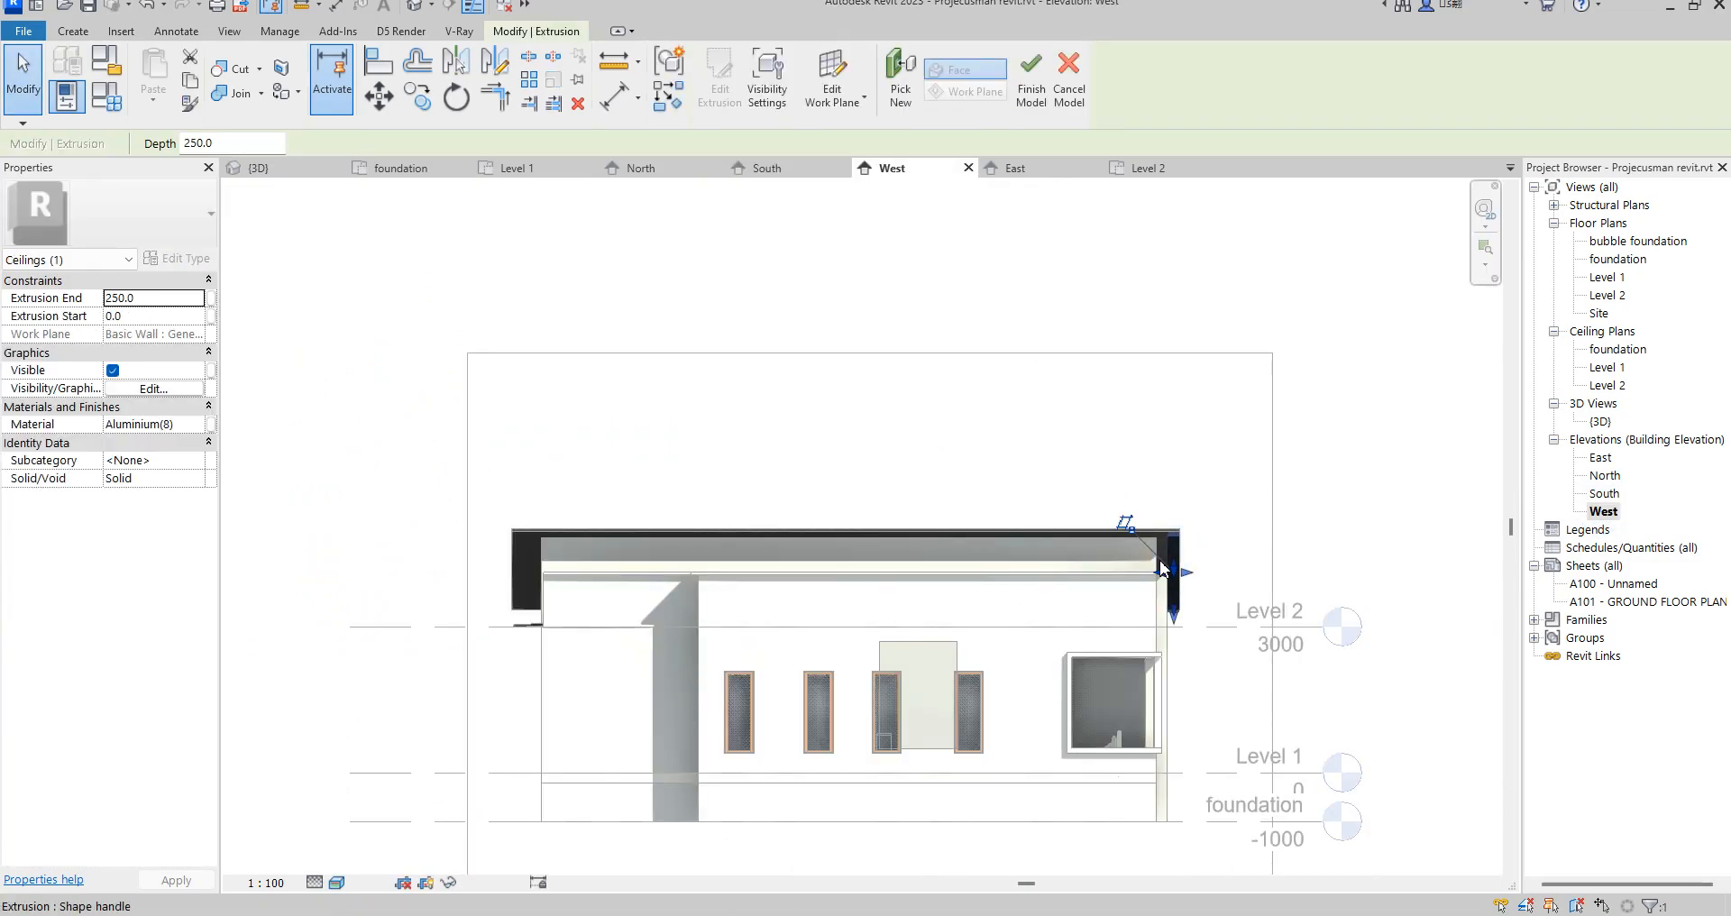
drag(1073, 571, 854, 570)
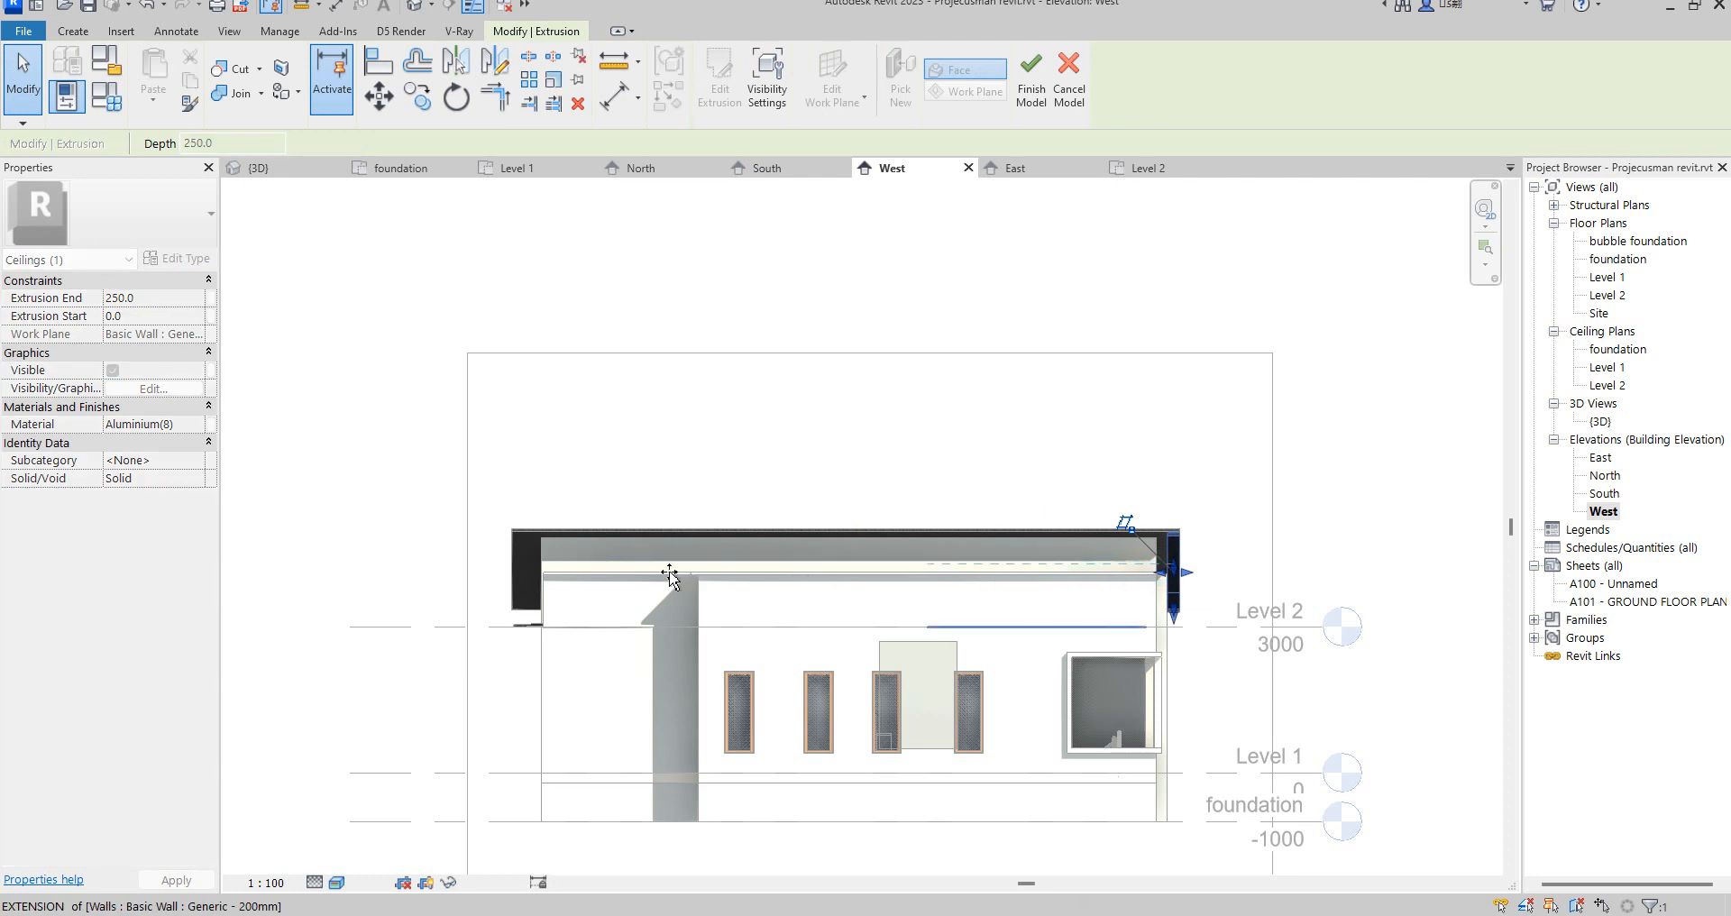
drag(553, 578, 553, 578)
scroll(1150, 586, up, 5)
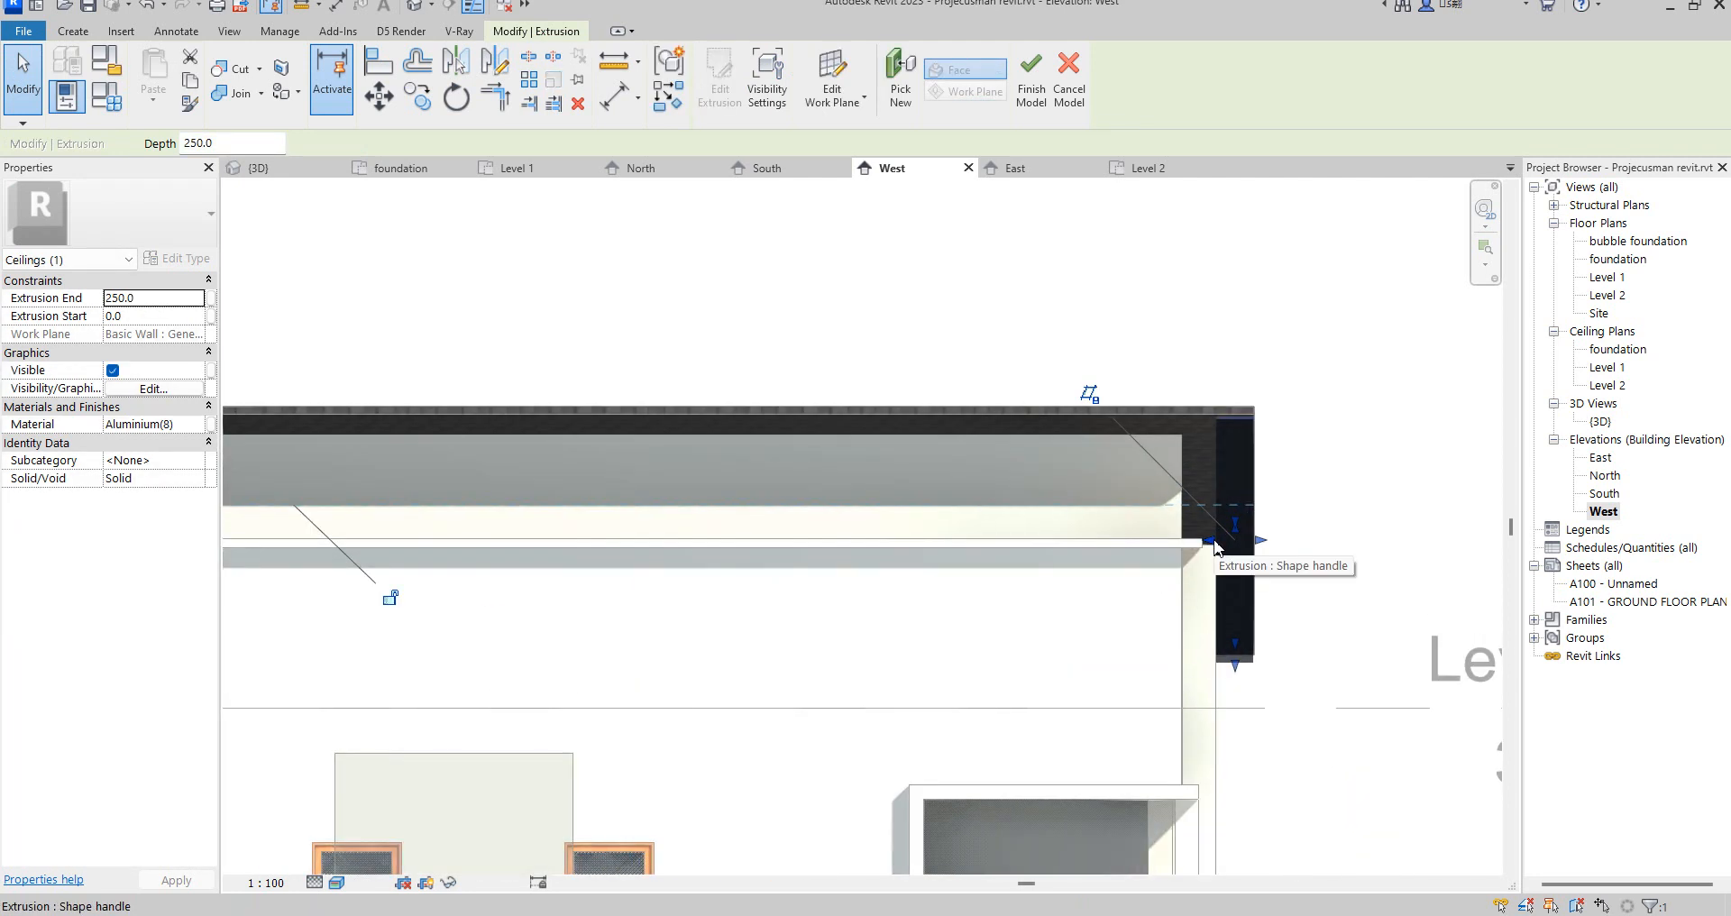
drag(1208, 542, 775, 518)
drag(1296, 550, 1190, 516)
scroll(1218, 435, down, 5)
scroll(1061, 463, up, 3)
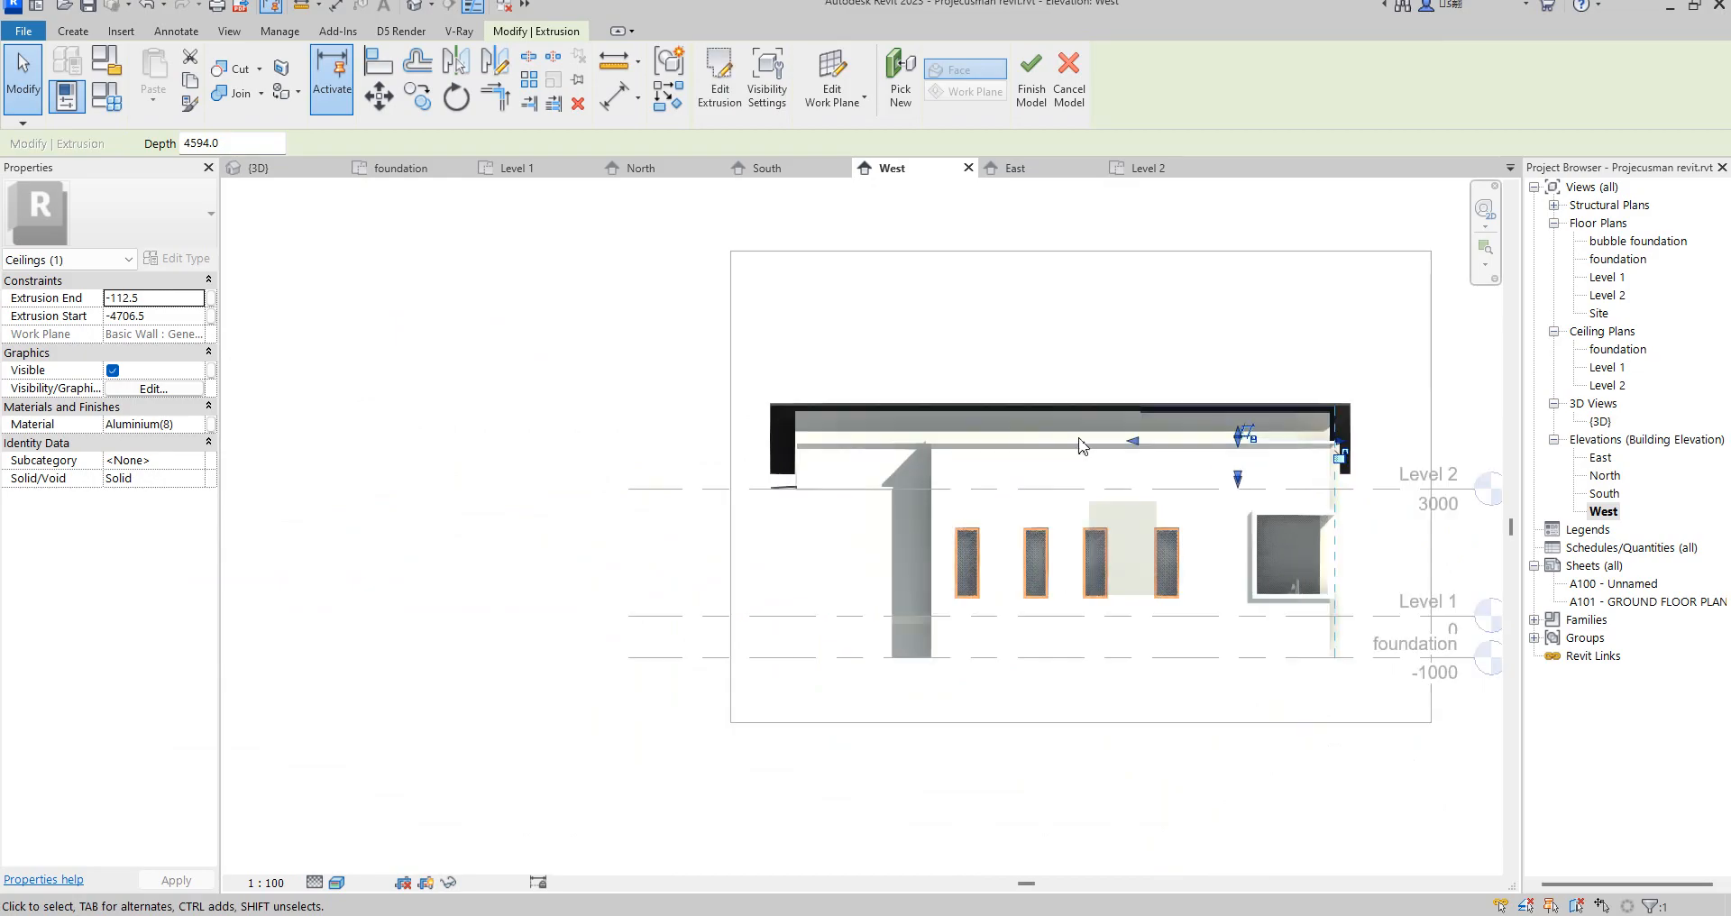
- Extend the inner end of the ceiling extrusion to the far end of the roof
drag(1108, 446, 775, 471)
scroll(775, 442, up, 5)
click(626, 458)
scroll(626, 458, down, 9)
scroll(811, 460, up, 2)
scroll(888, 471, up, 4)
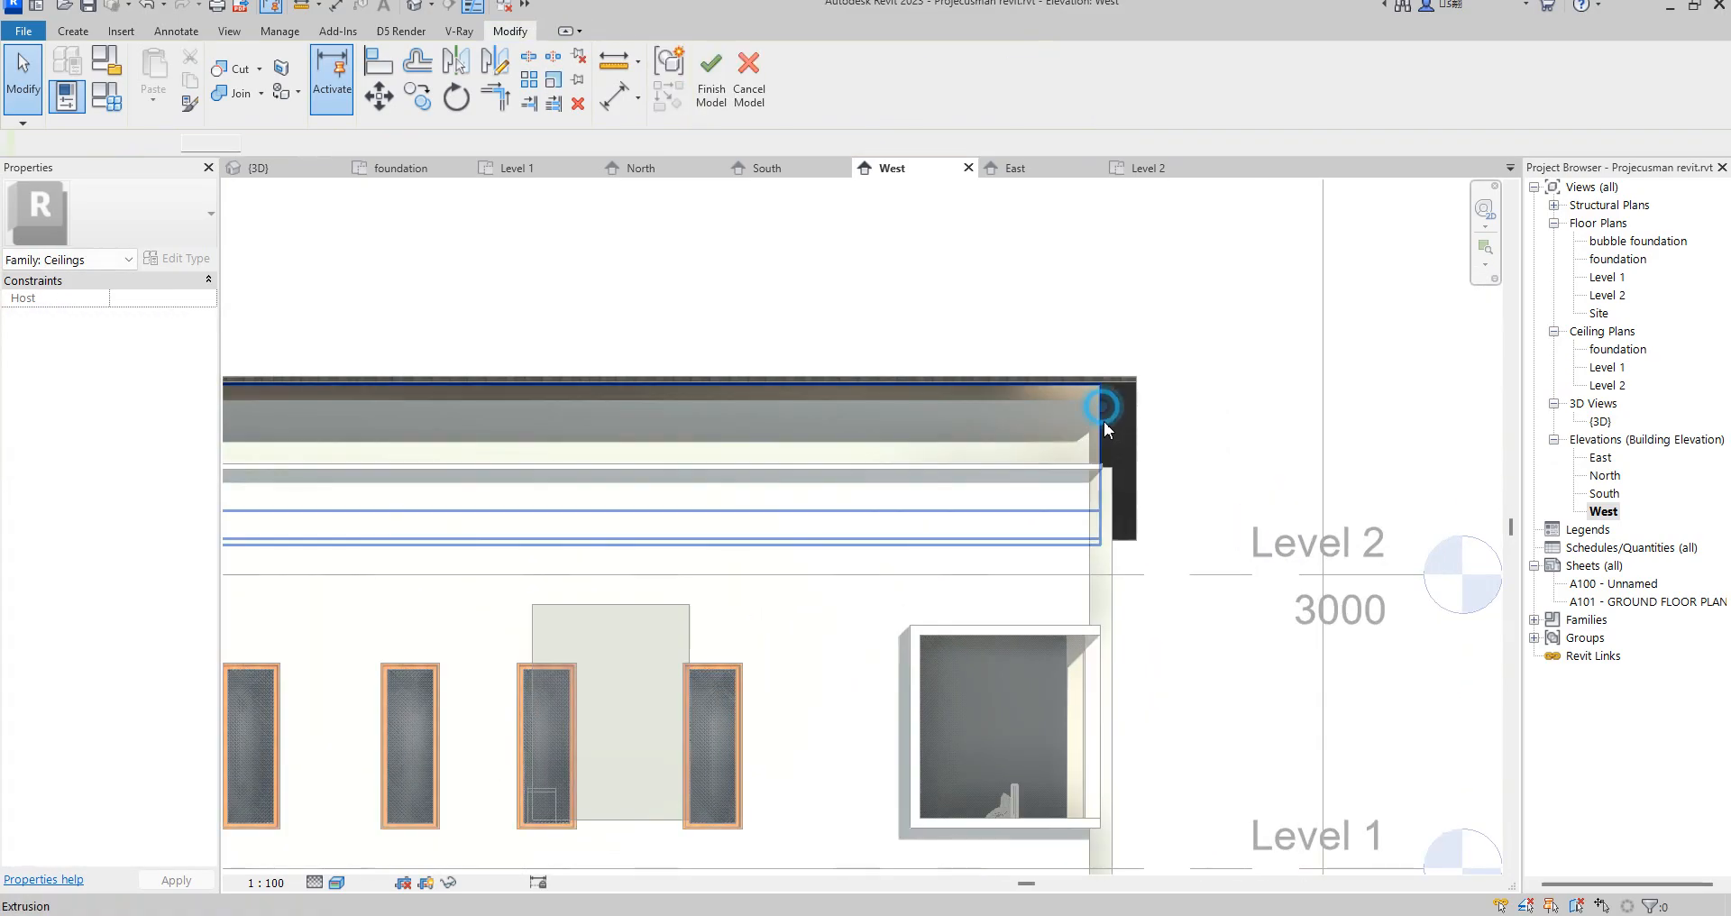
- Extend the front end of the ceiling extrusion out to the roof overhang and finish the in-place model
click(1104, 415)
scroll(1103, 415, up, 2)
drag(1105, 489, 1170, 480)
click(1384, 475)
scroll(983, 369, down, 8)
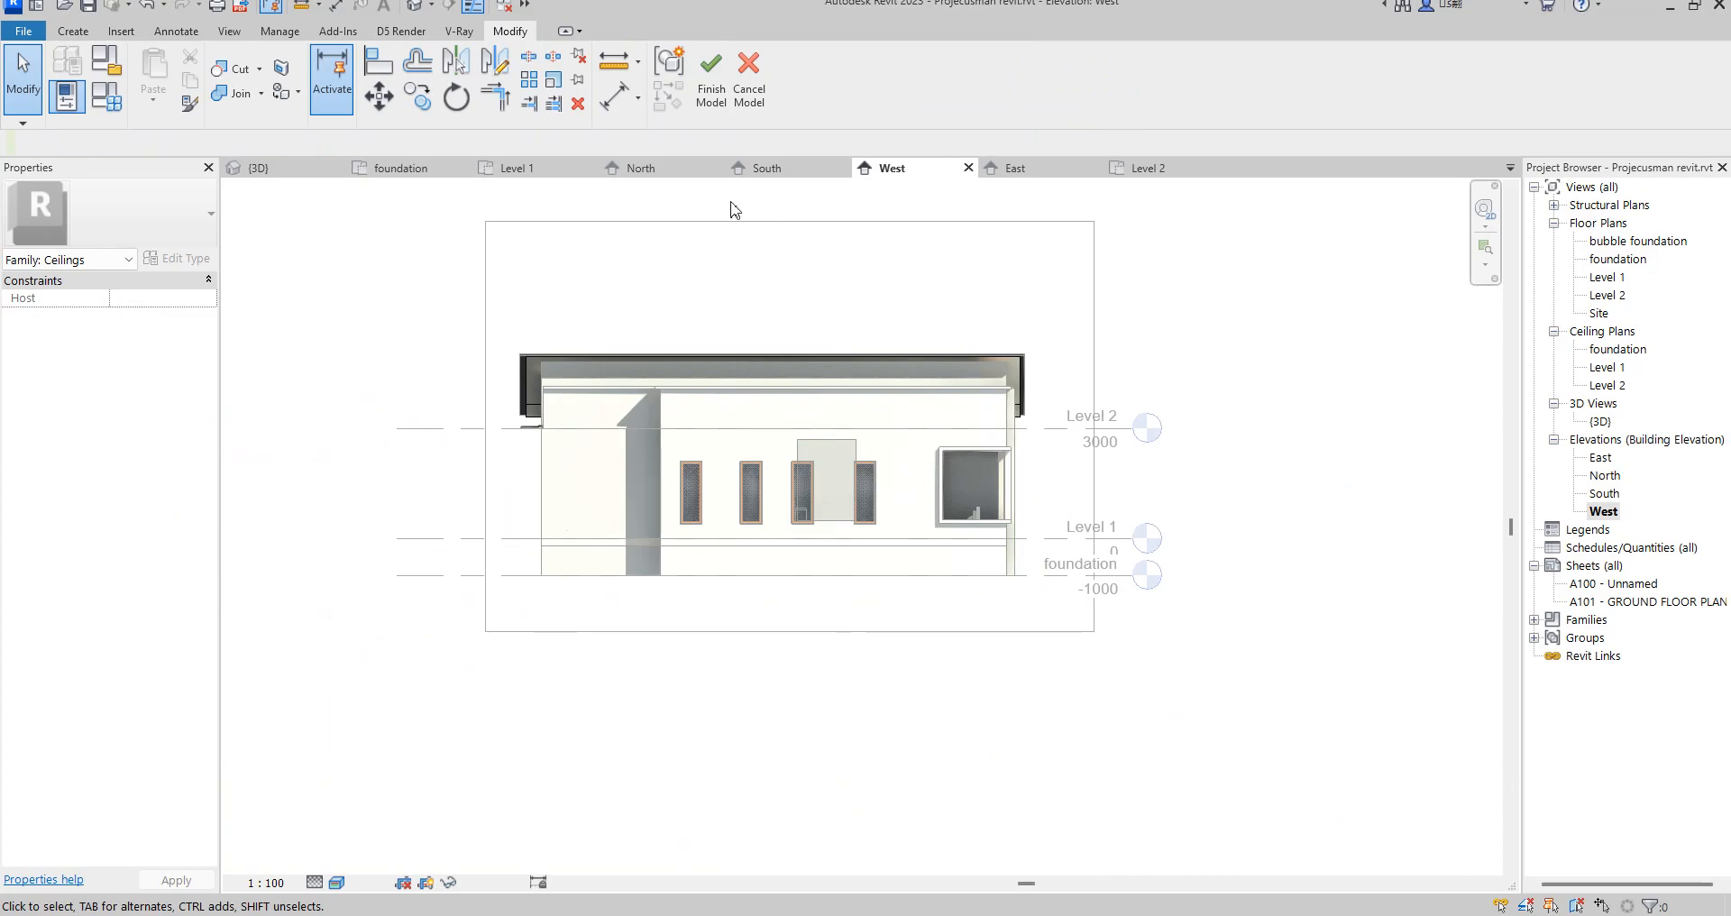
scroll(825, 573, up, 2)
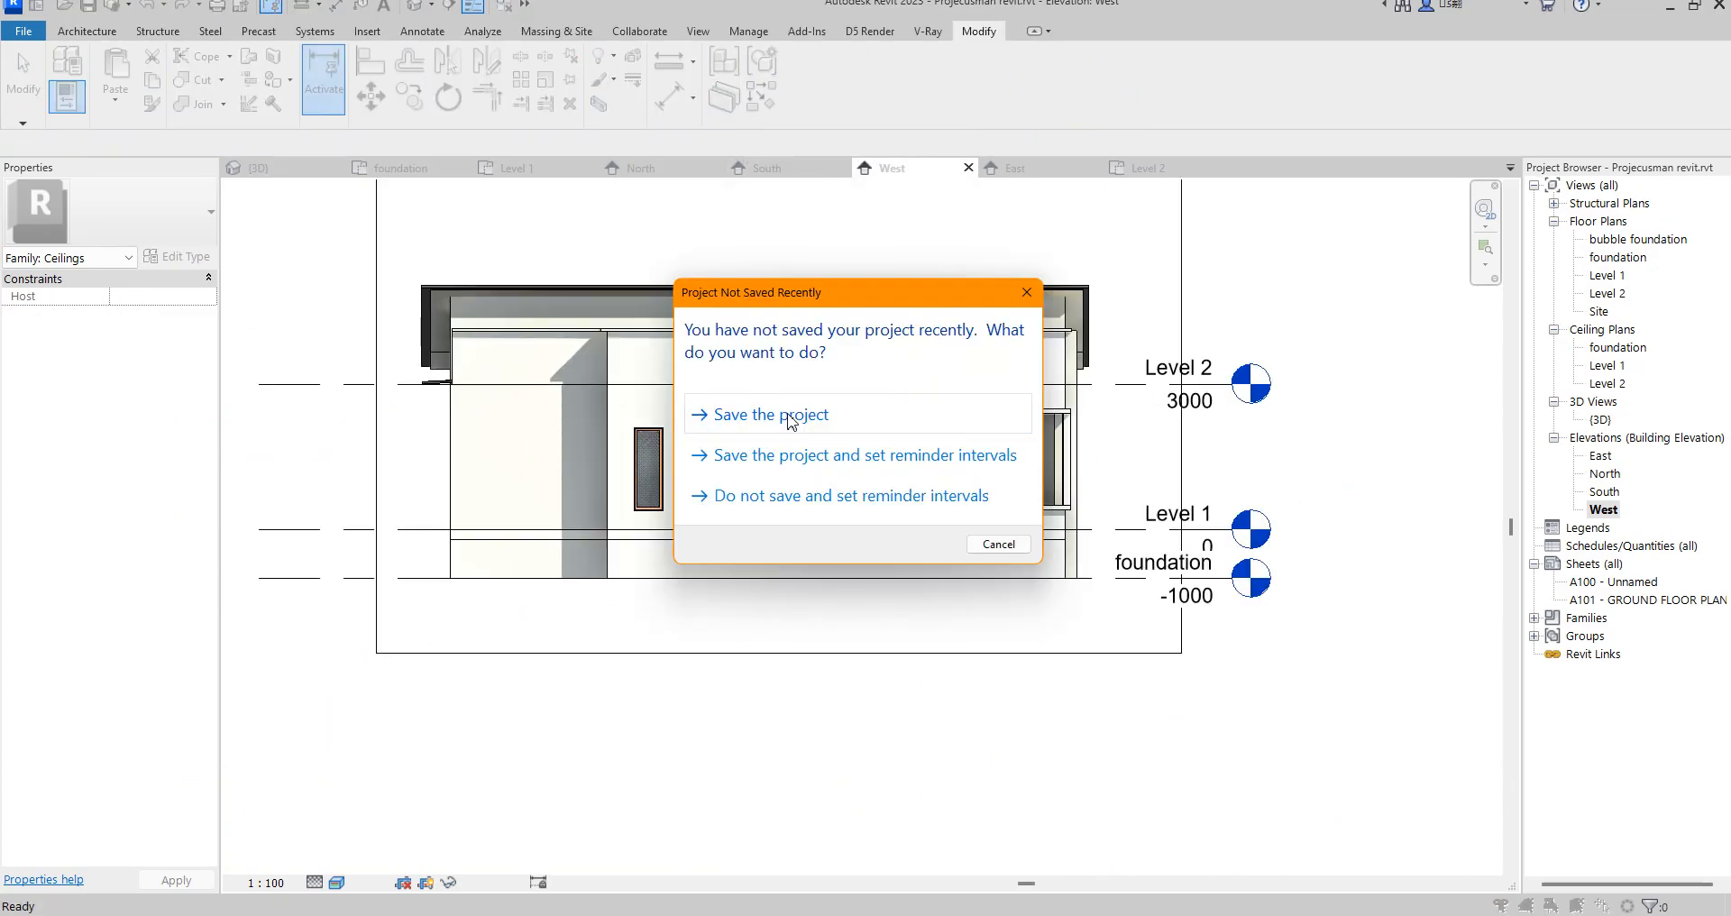
- Save the project and delete the rectangular panel overlapping the third window on the west side
click(793, 414)
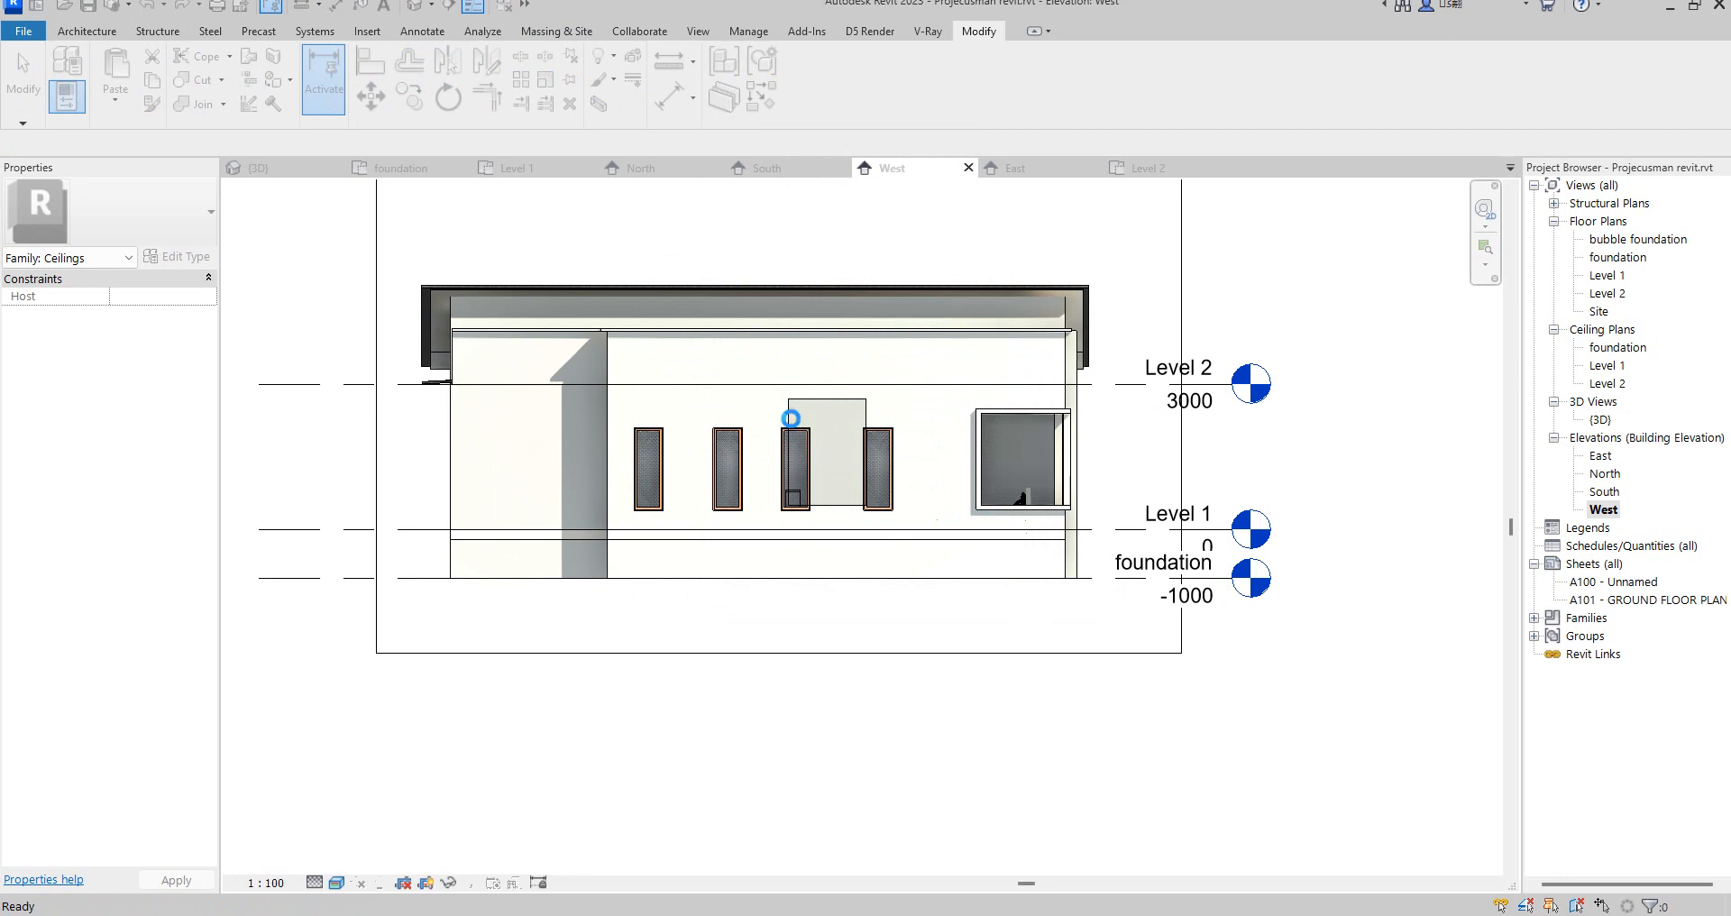
click(791, 420)
key(Delete)
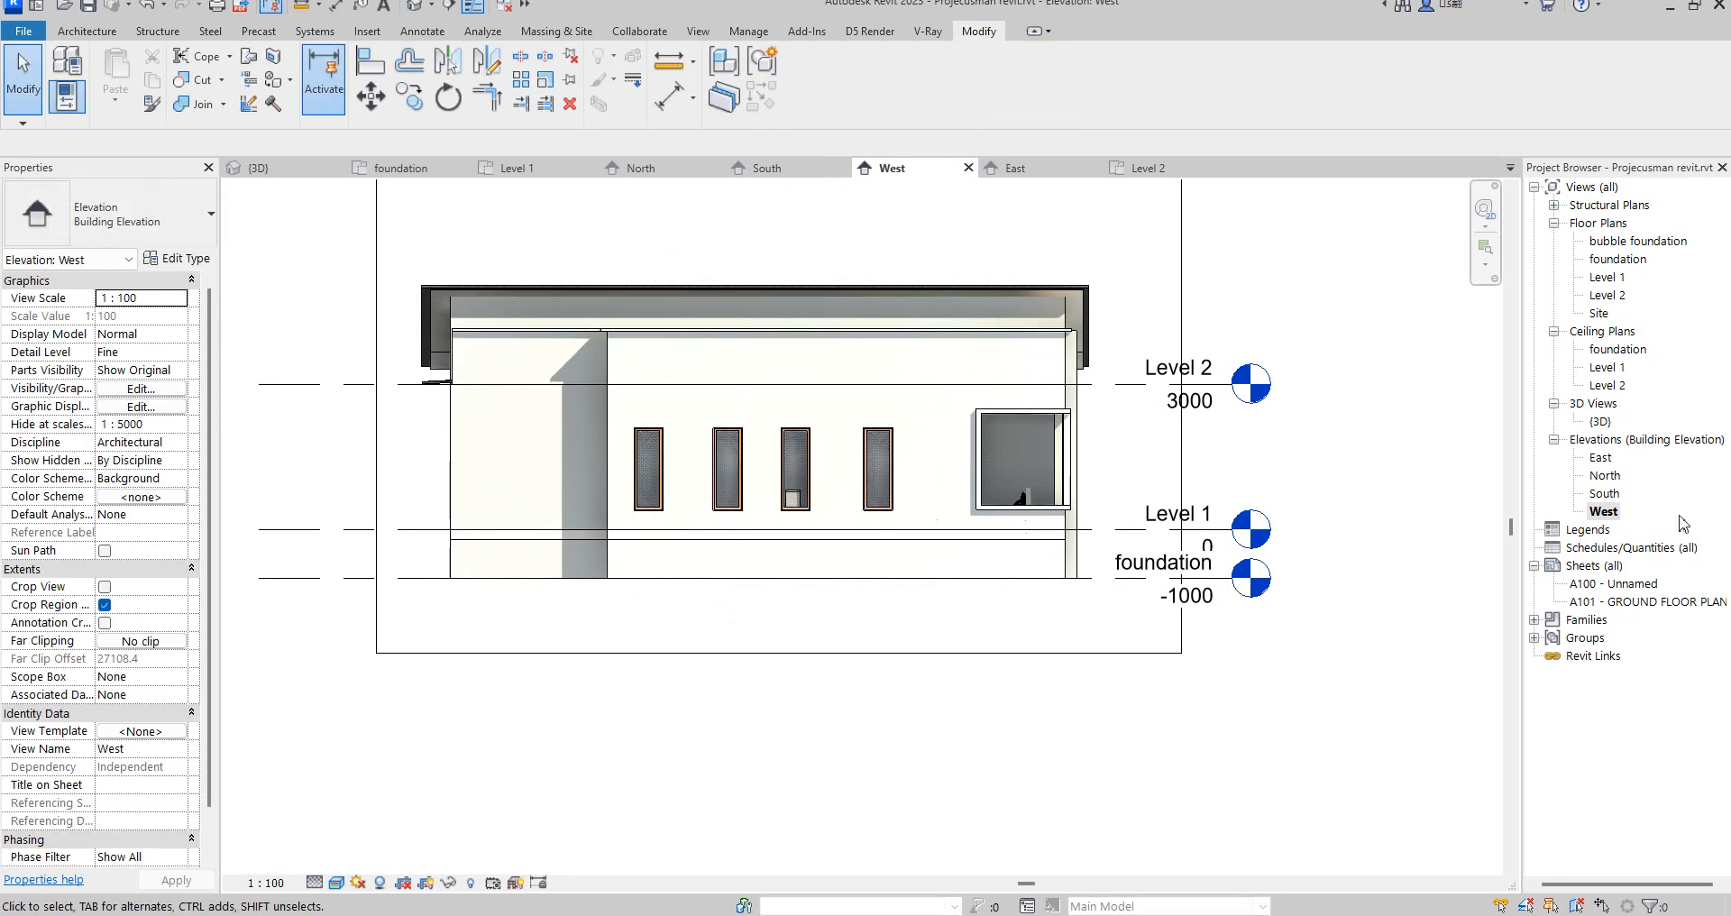
- In the 3D view, lower the top of the front feature wall around the porch to an unconnected height of 4640.7 mm
double_click(1601, 421)
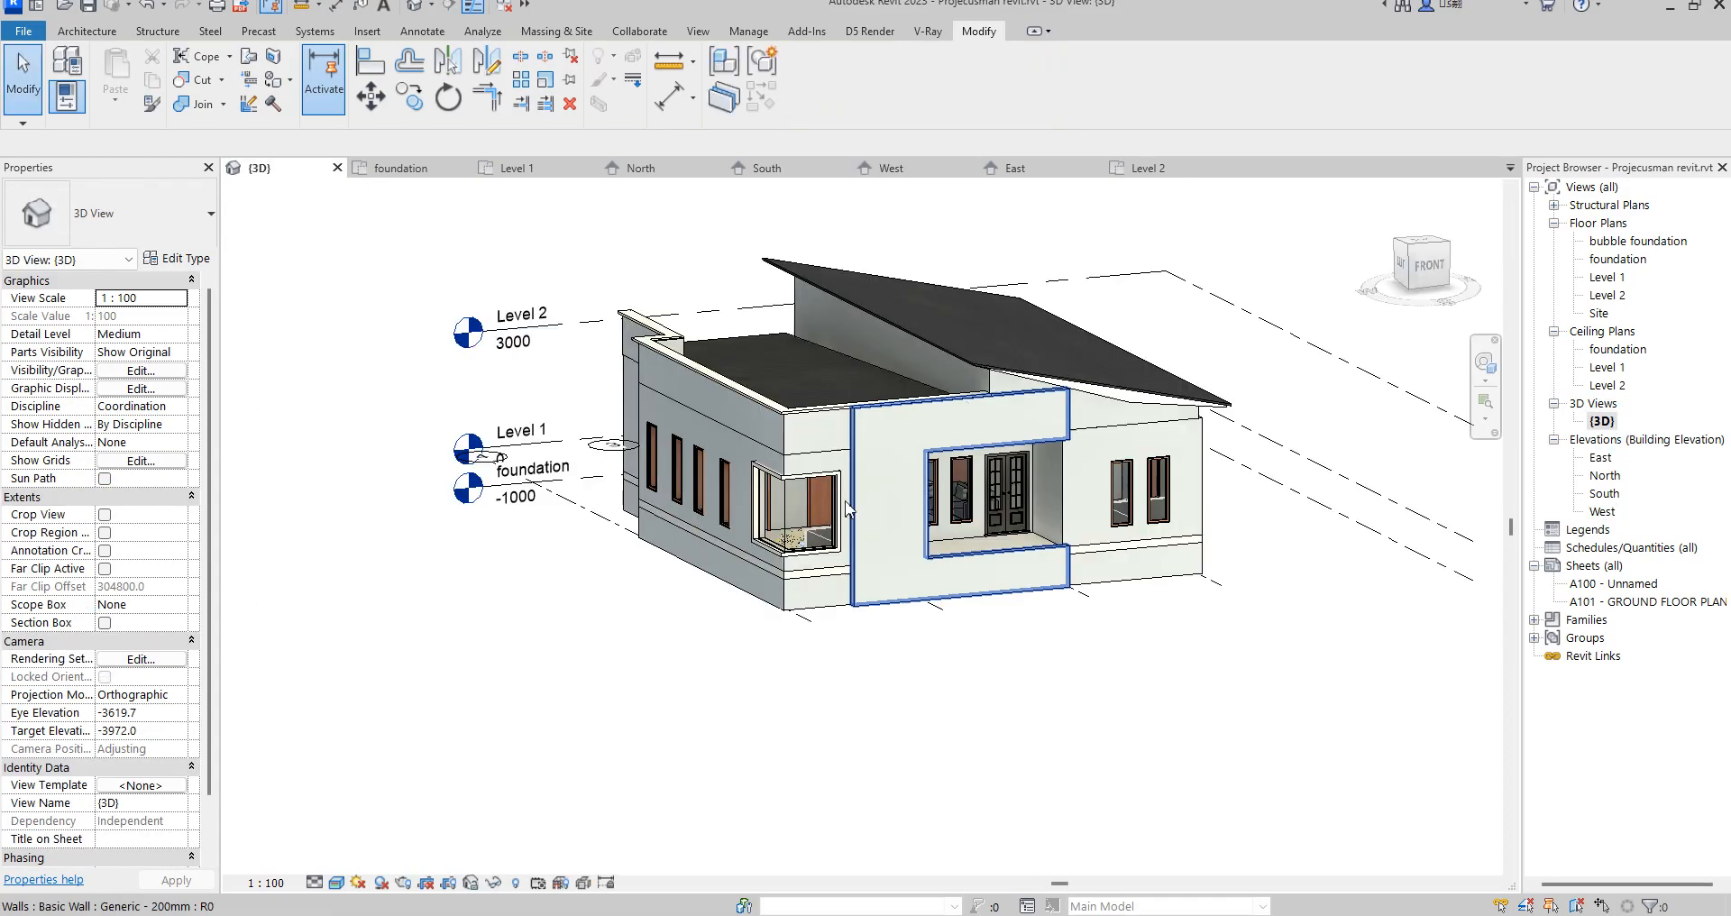
click(1013, 720)
scroll(1116, 457, down, 2)
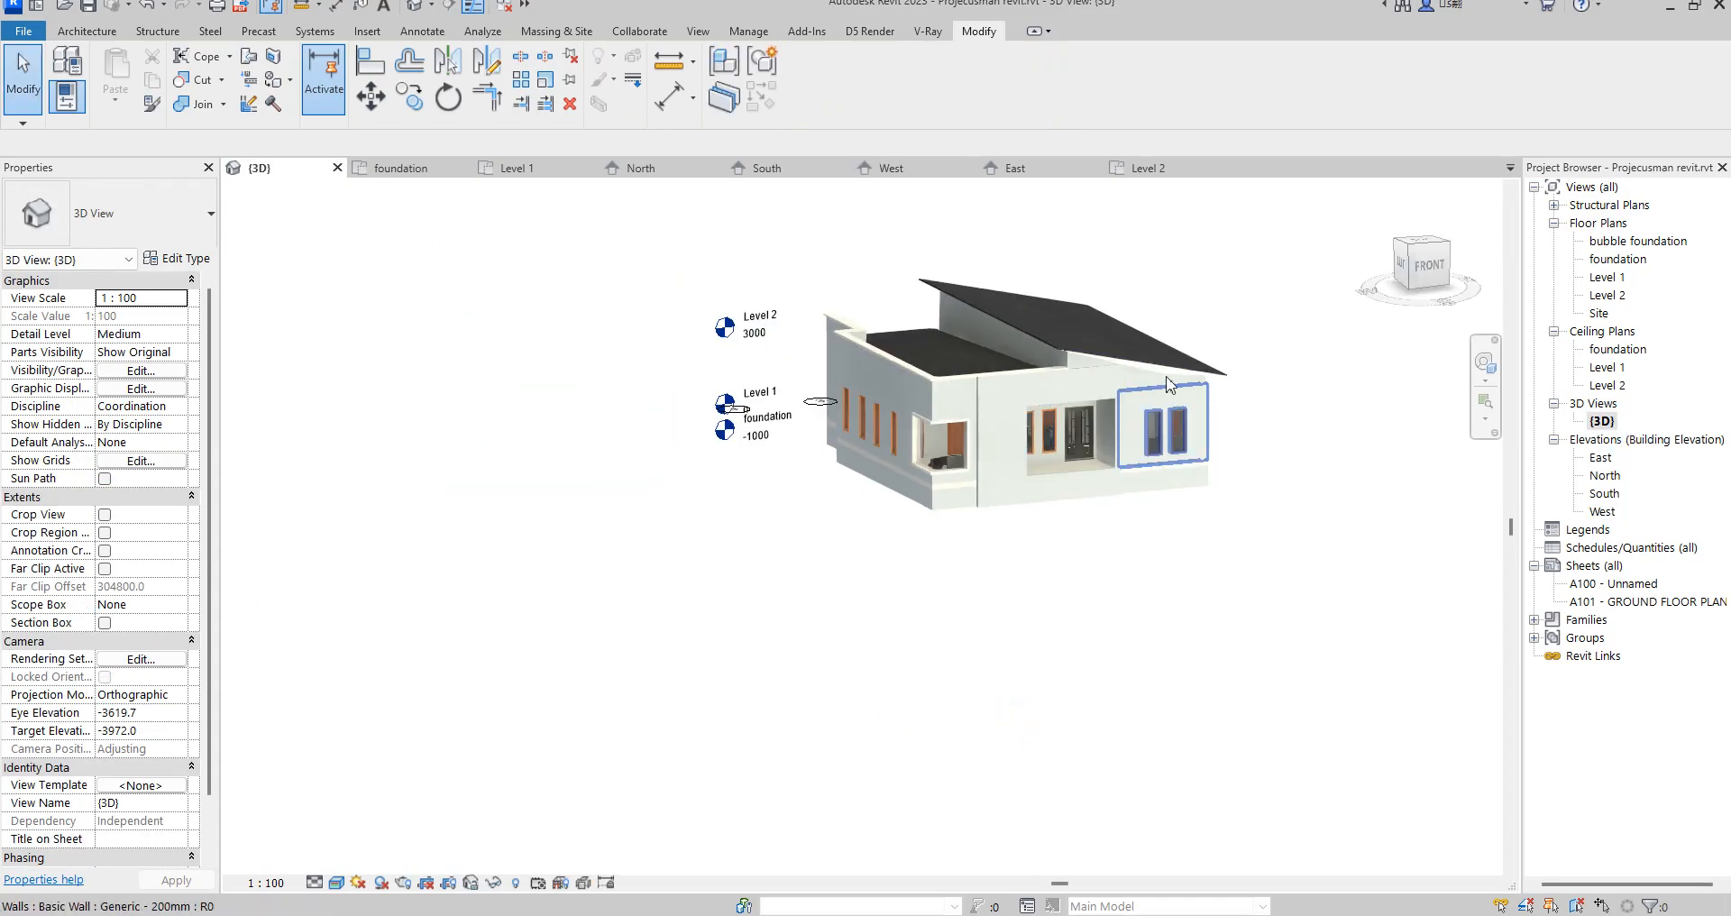
scroll(1044, 394, up, 5)
click(1041, 388)
scroll(1036, 387, up, 5)
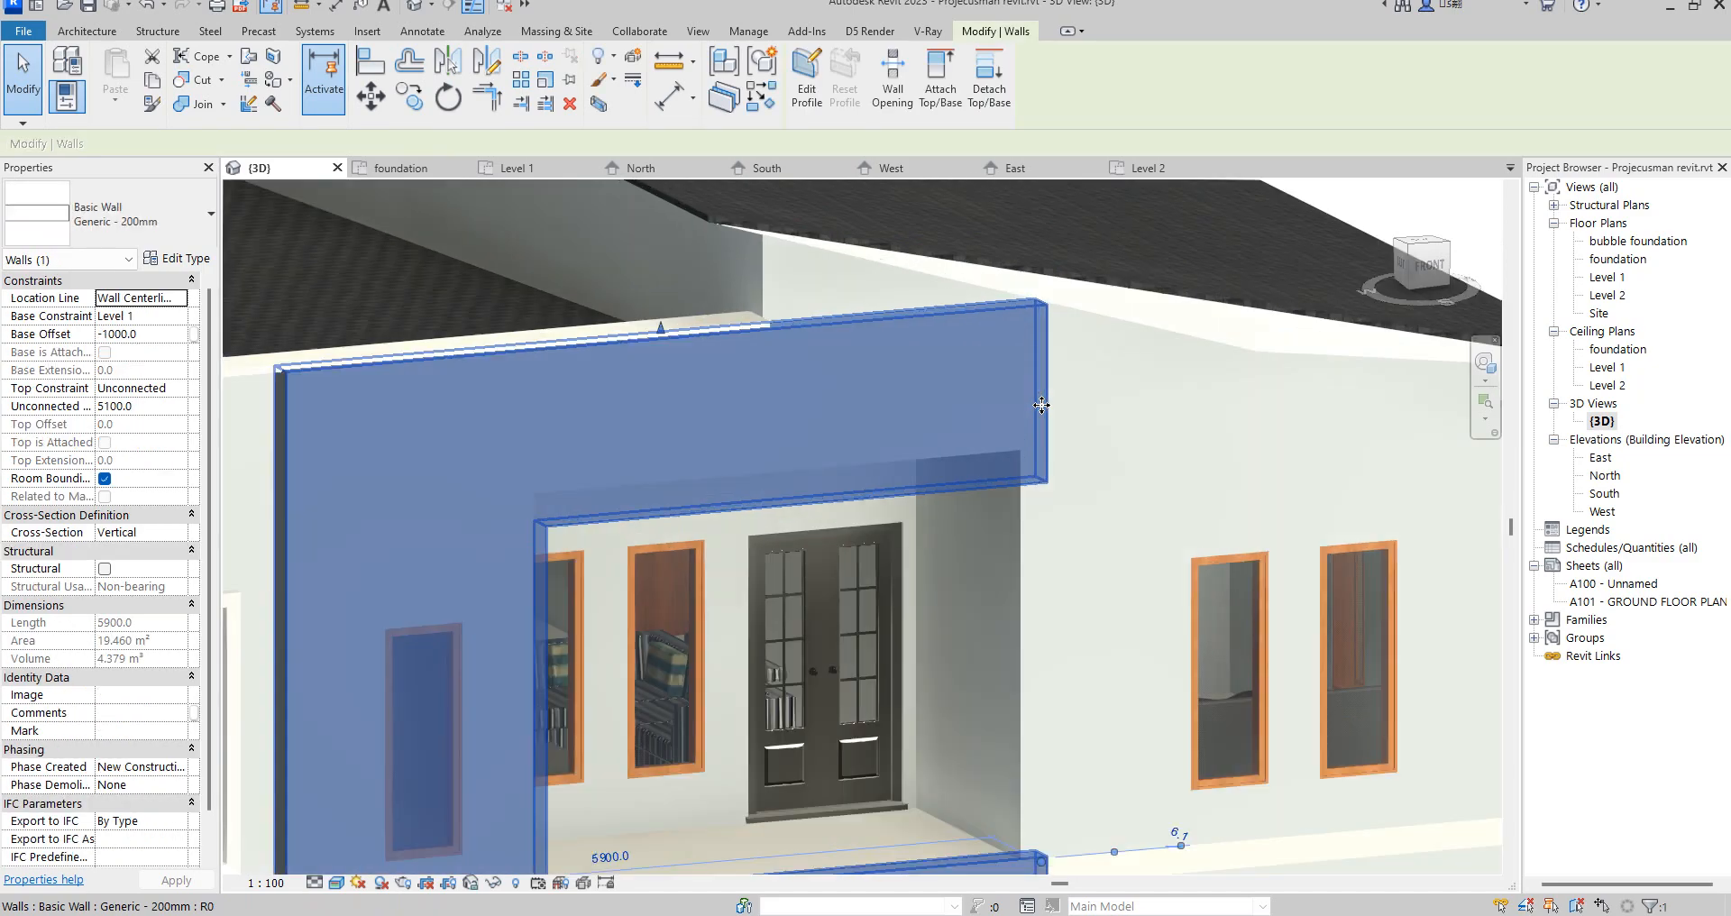
scroll(737, 379, down, 4)
drag(727, 359, 722, 397)
scroll(722, 403, down, 3)
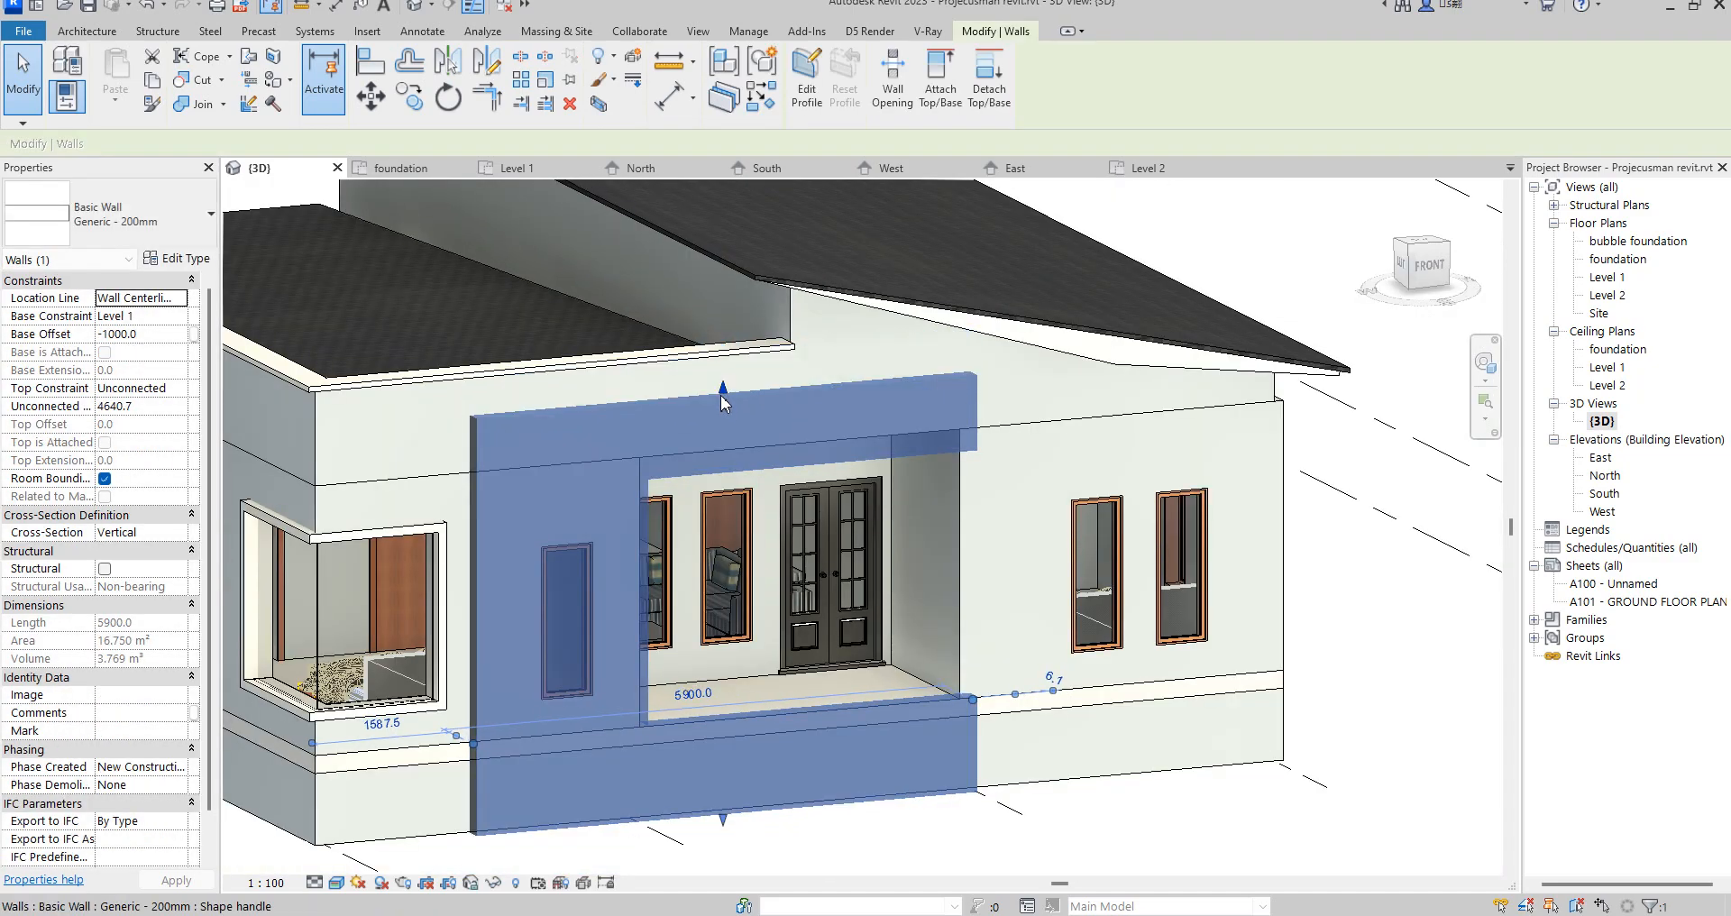
key(Escape)
- Examine the finished house in 3D from the front and the east side, including the roof and front wall
scroll(1010, 451, down, 3)
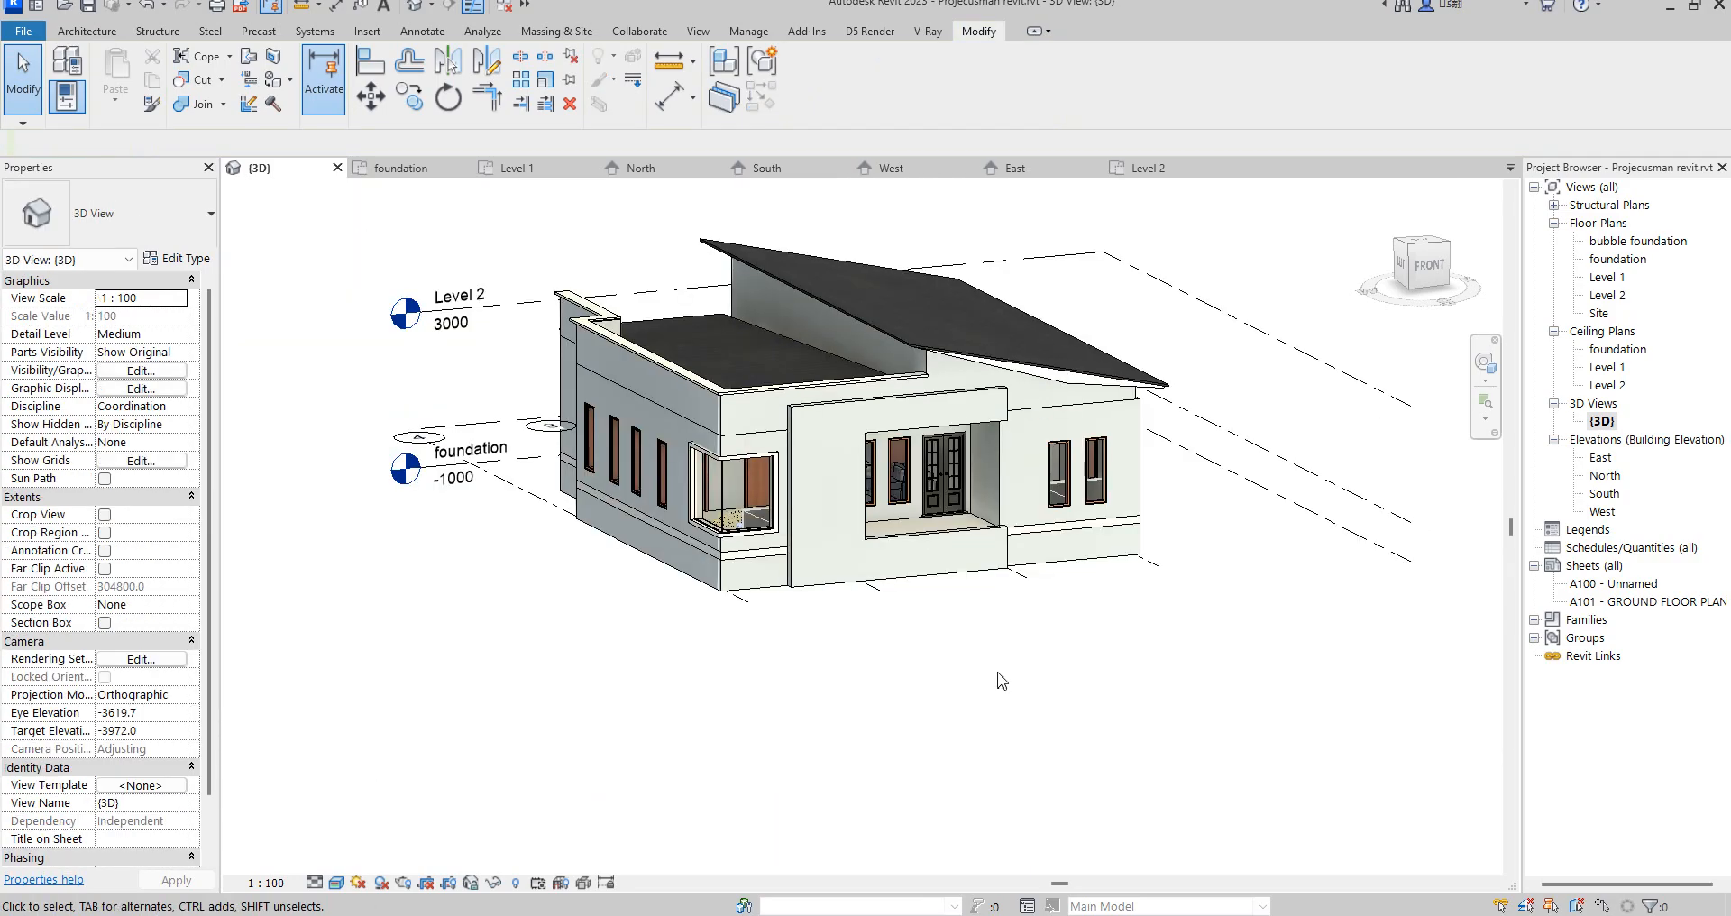
click(1427, 268)
shift+middle_drag(1256, 296, 1070, 343)
scroll(1072, 427, up, 8)
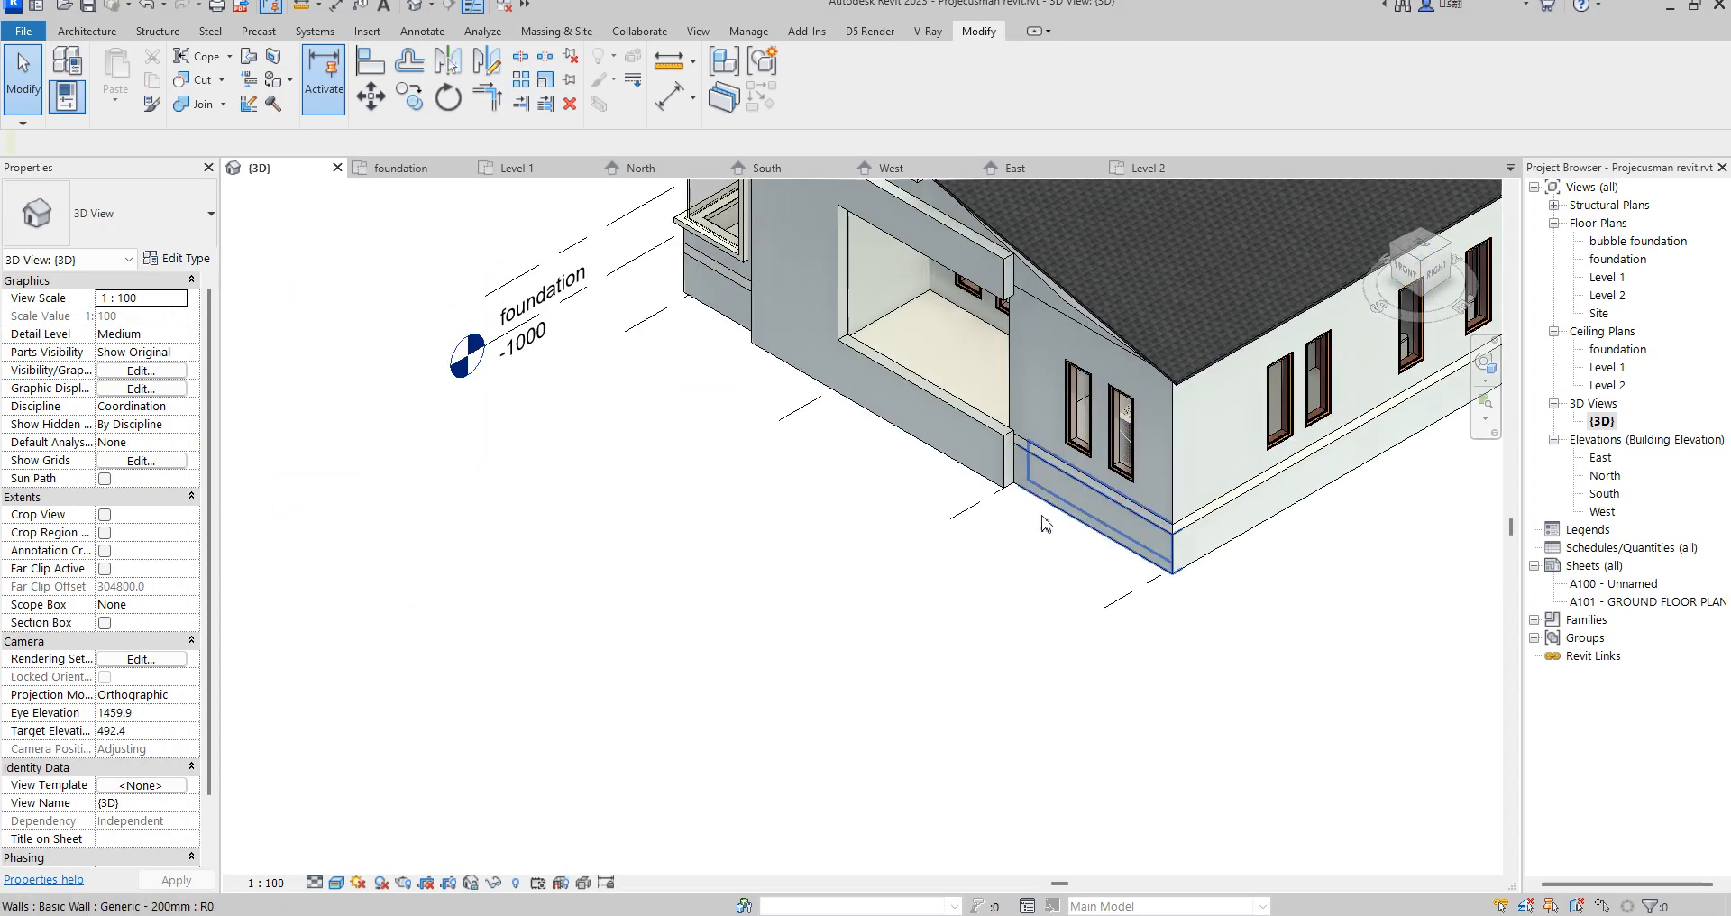
scroll(1062, 514, down, 4)
scroll(1045, 541, up, 1)
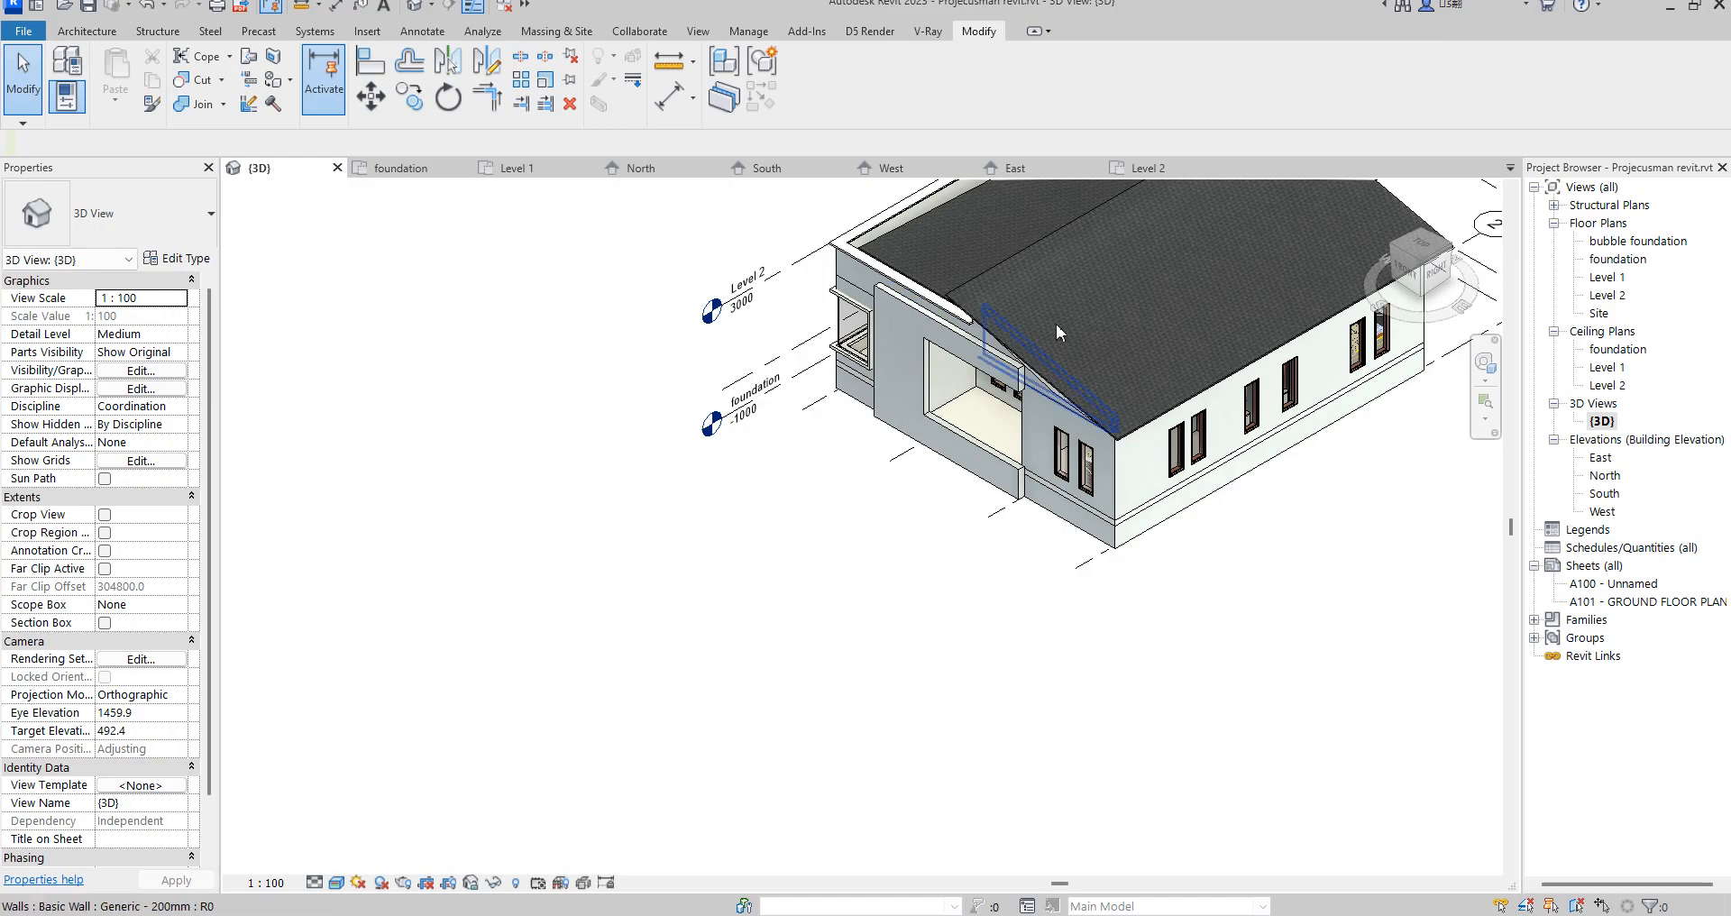
scroll(1061, 332, down, 3)
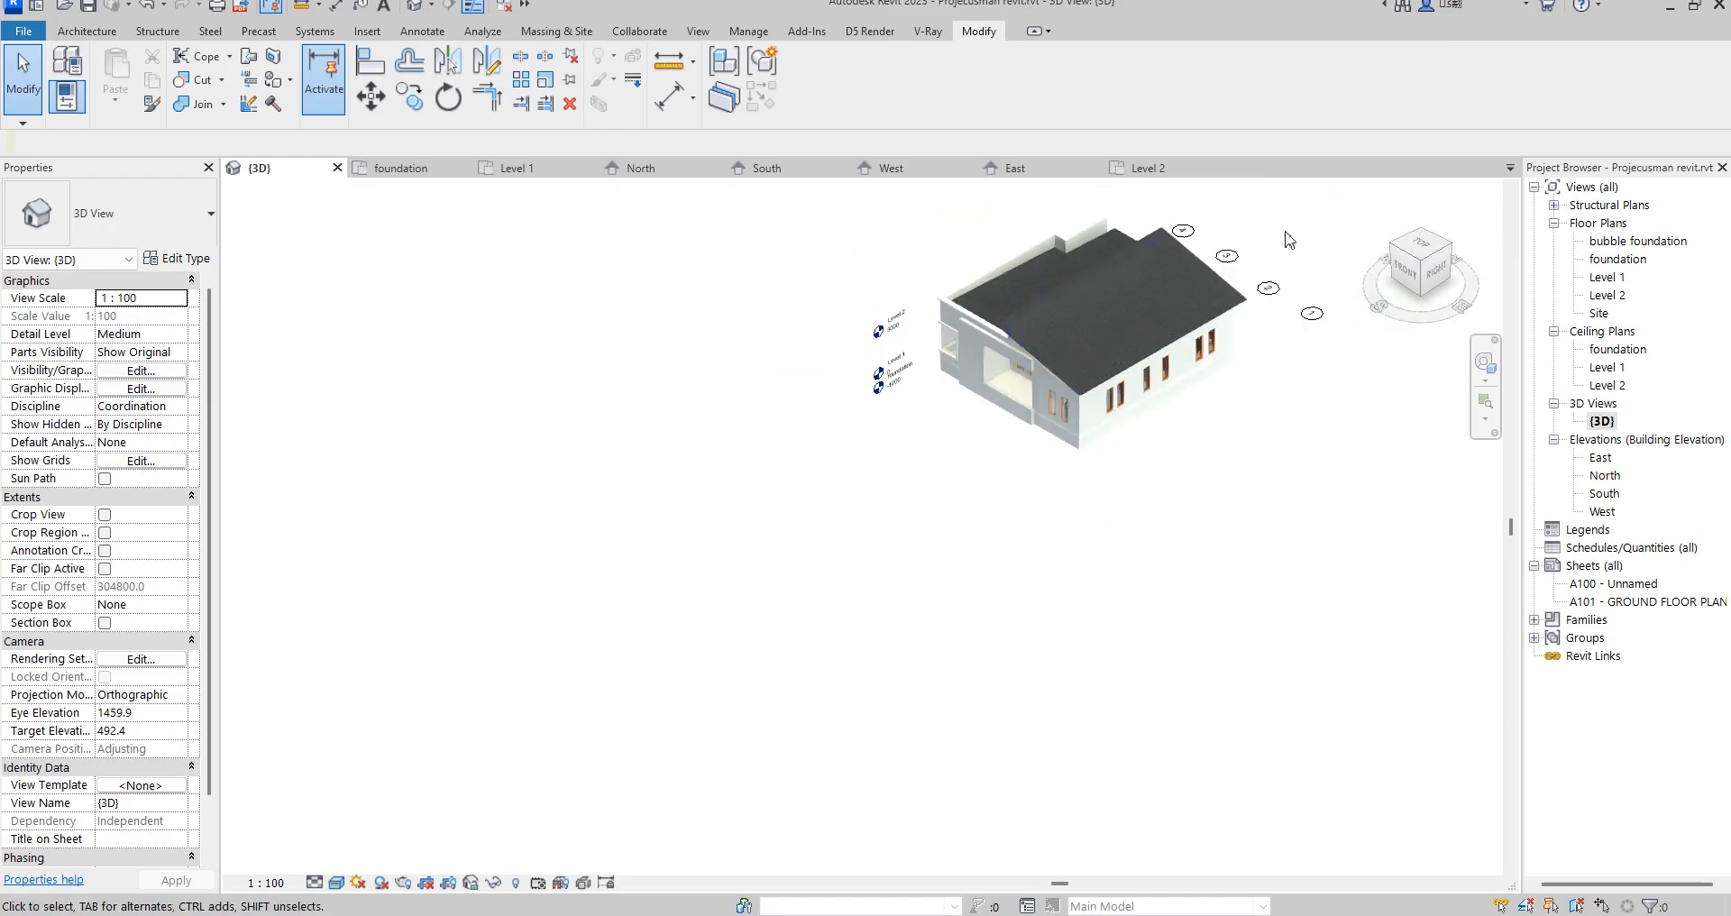
click(1395, 251)
drag(302, 234, 1432, 271)
scroll(1156, 356, up, 3)
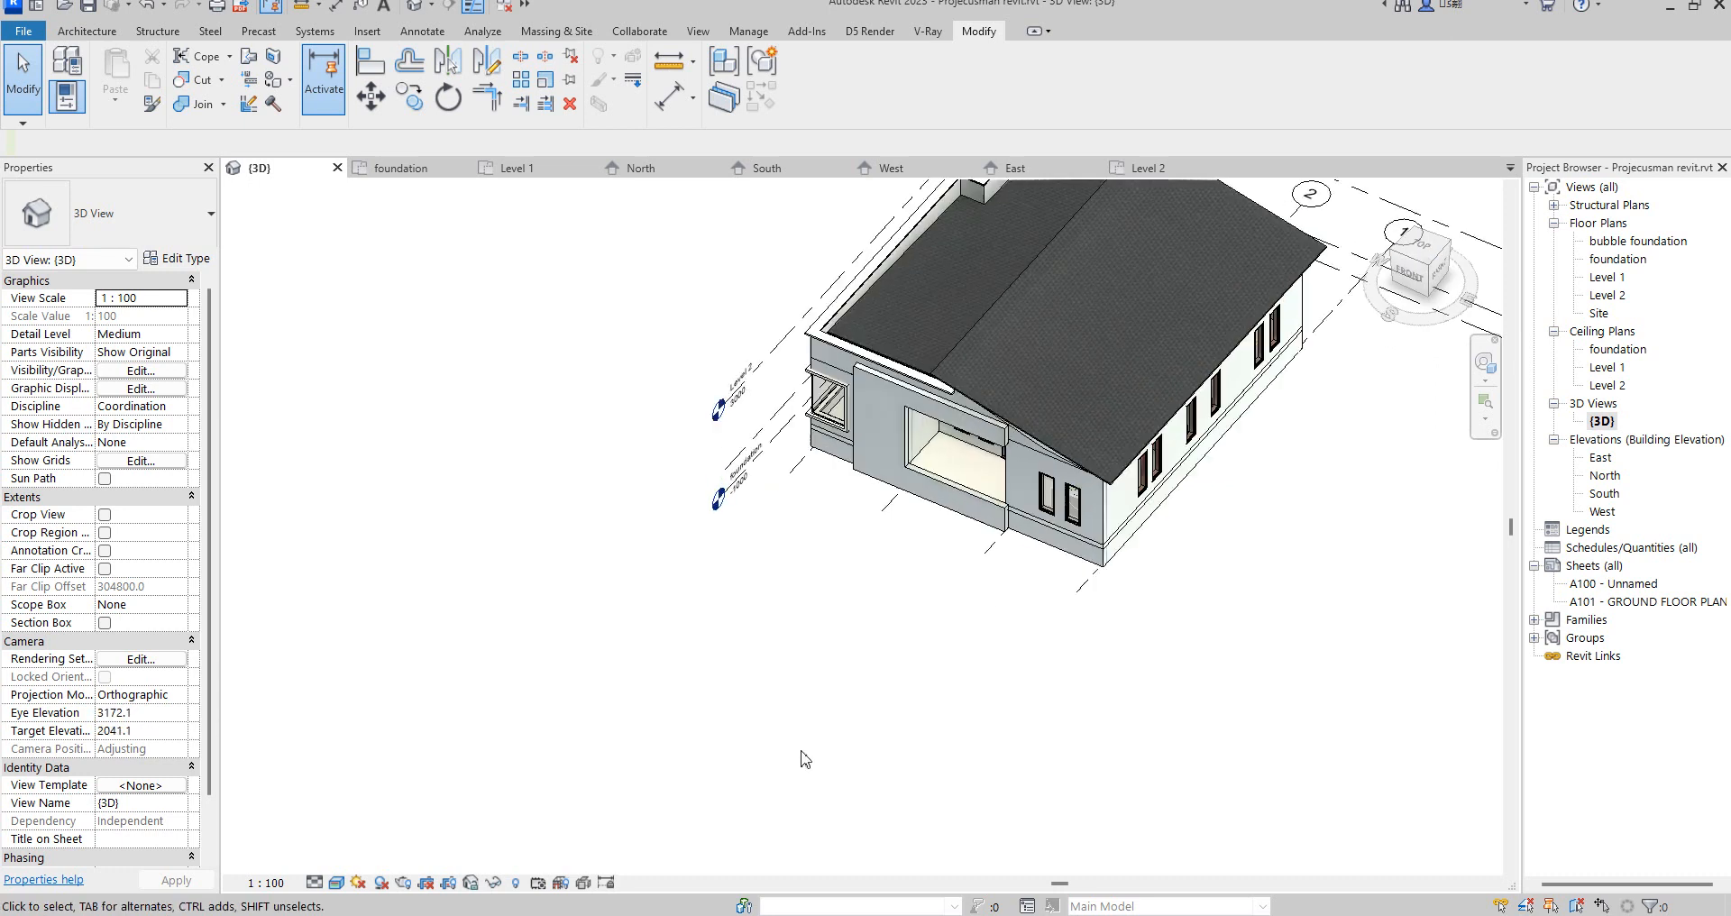